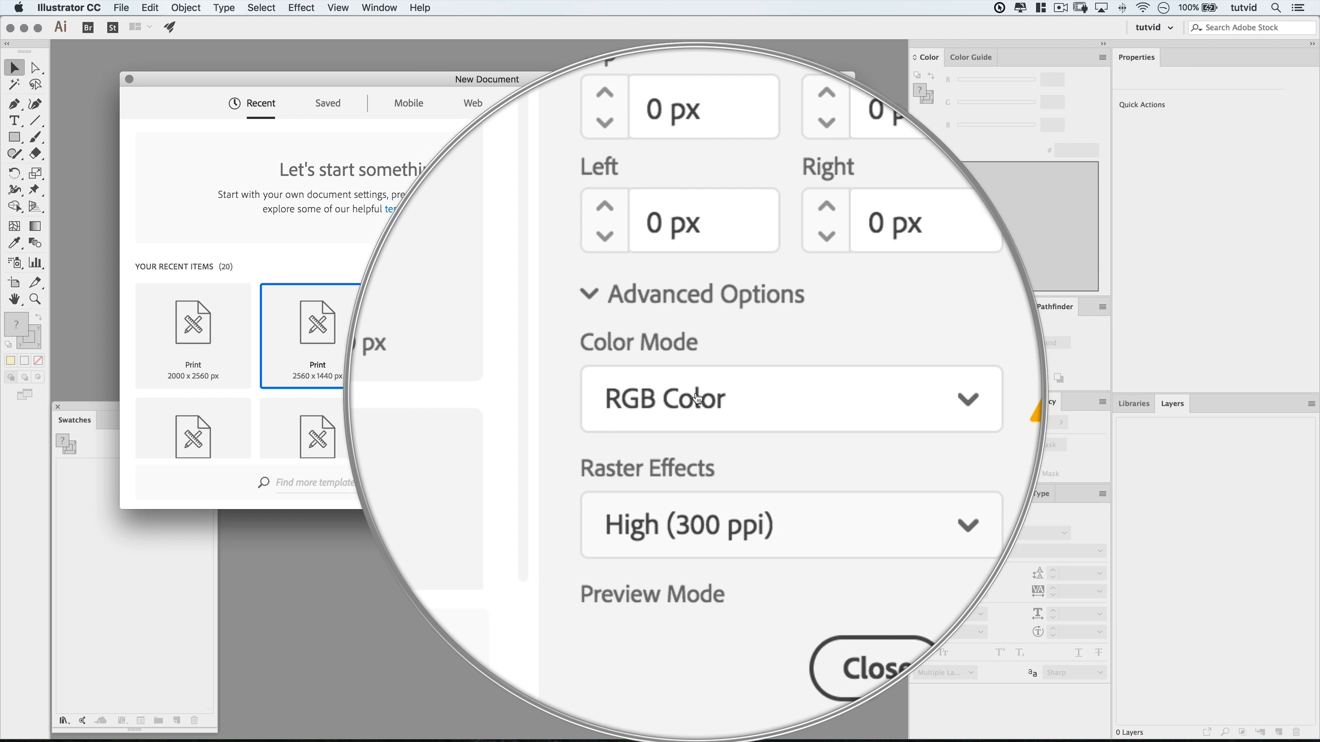
Create the new 2560 x 1440 px document with the color mode set to RGB Color.
left_click(691, 411)
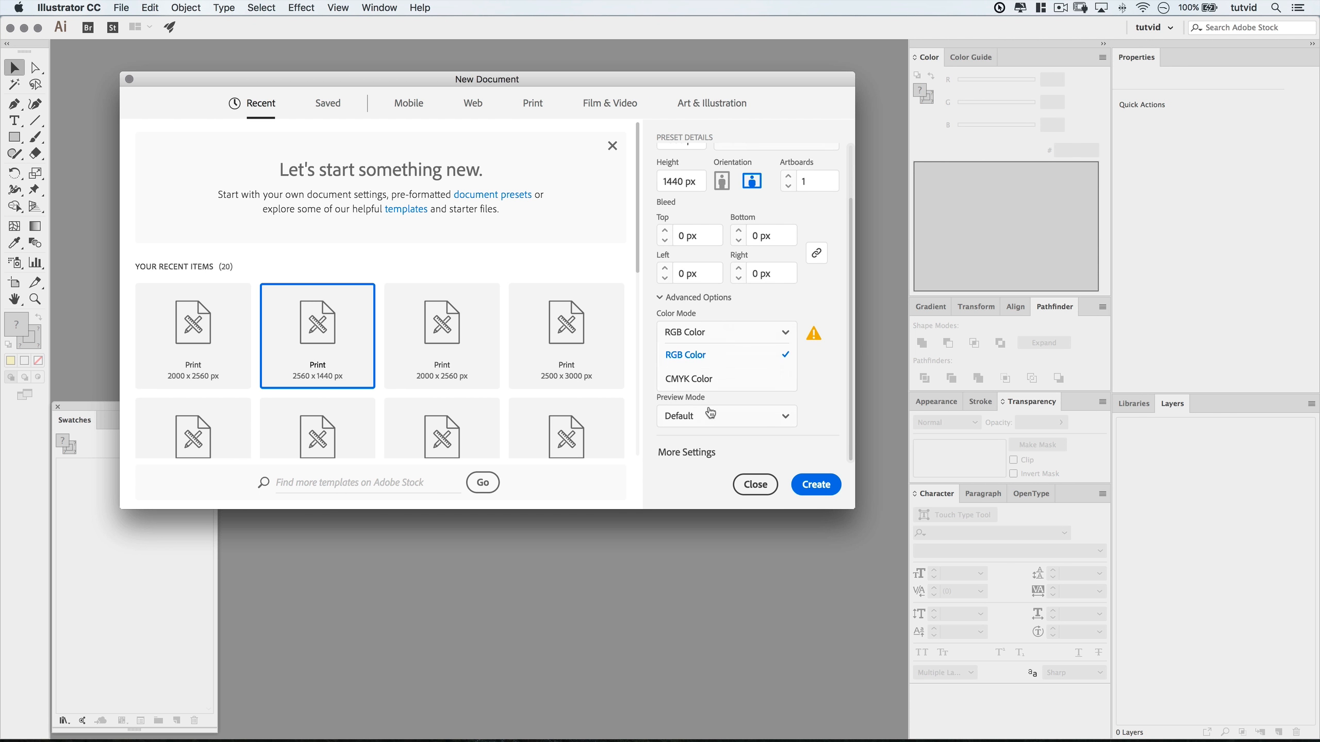
left_click(703, 356)
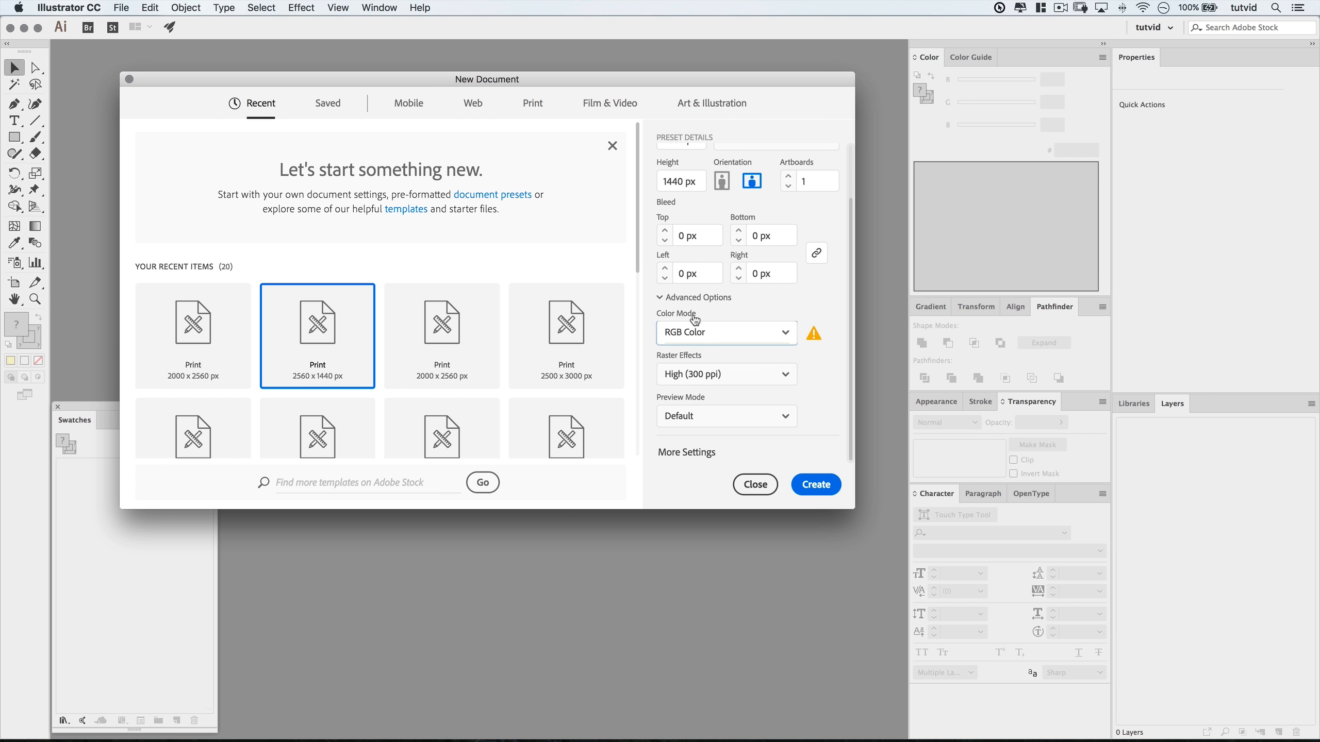
left_click(829, 489)
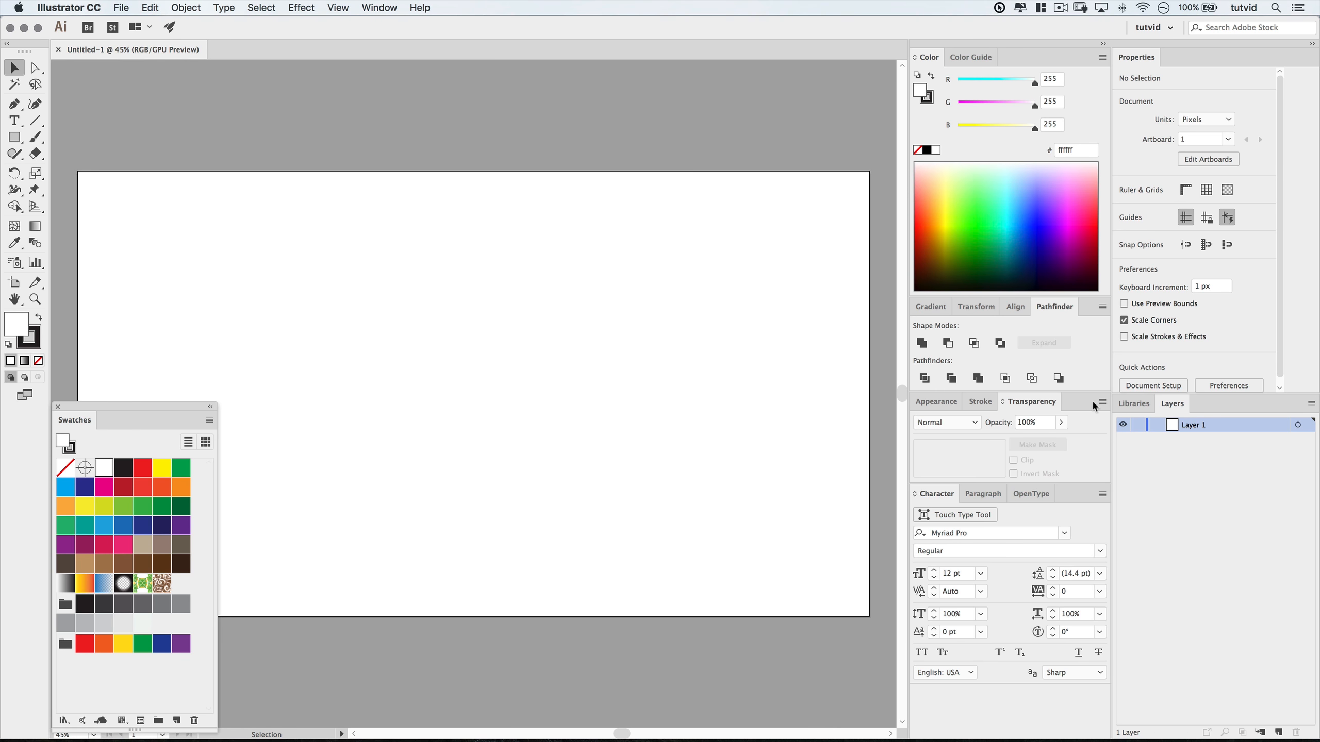
Switch the row size of the layer list to the custom Other setting for larger layer thumbnails.
left_click(1311, 404)
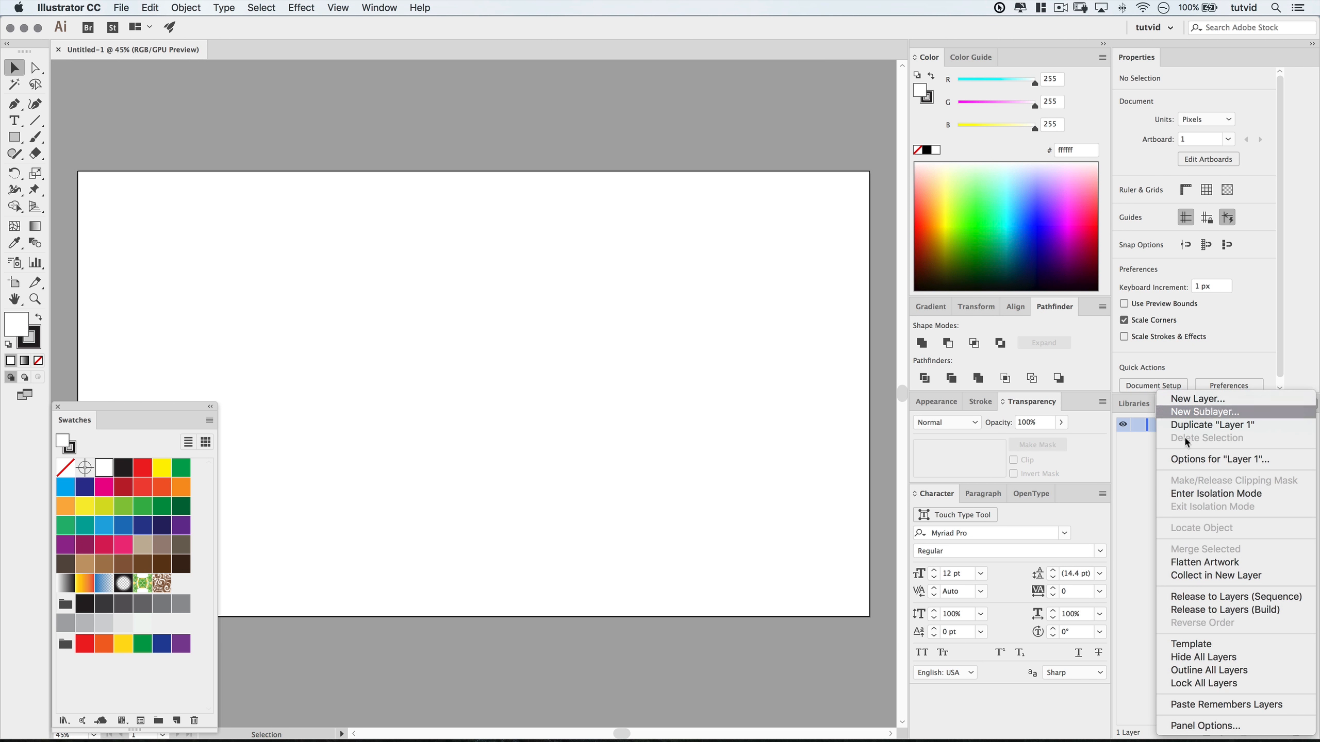
key("Escape")
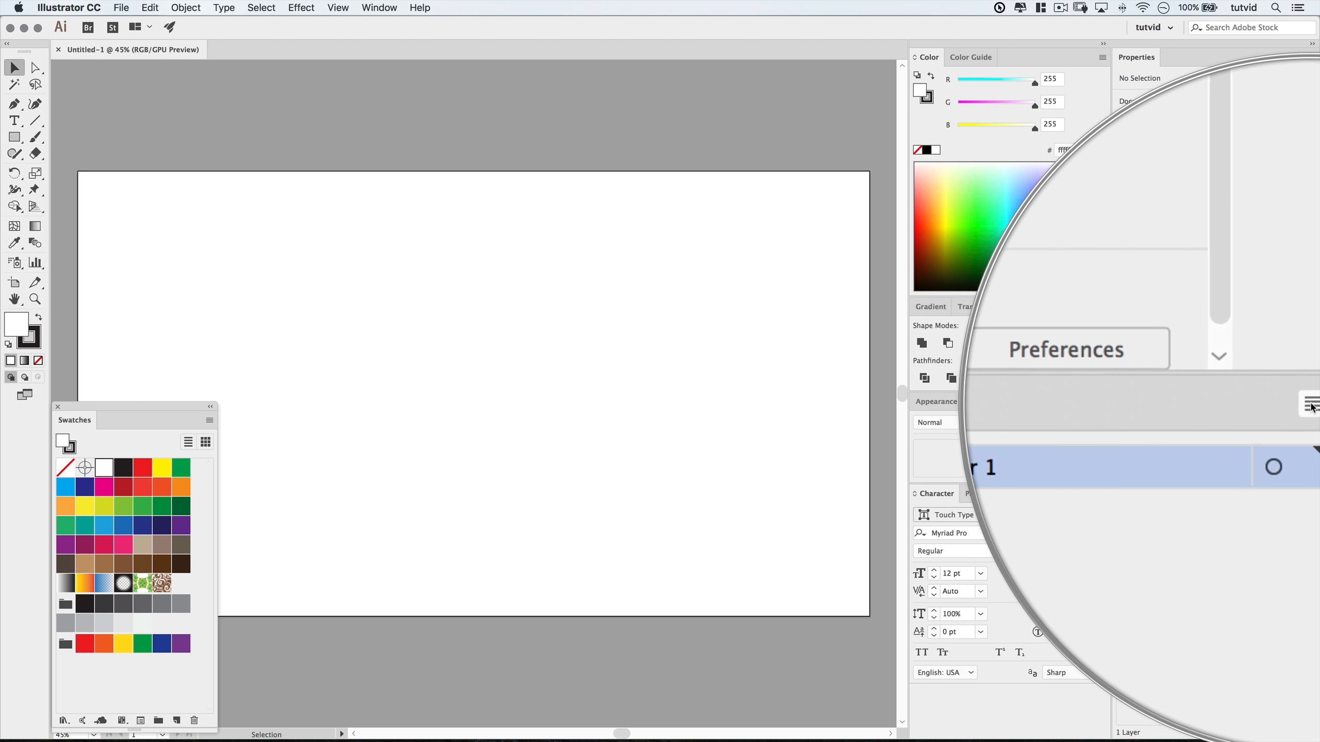
left_click(1311, 405)
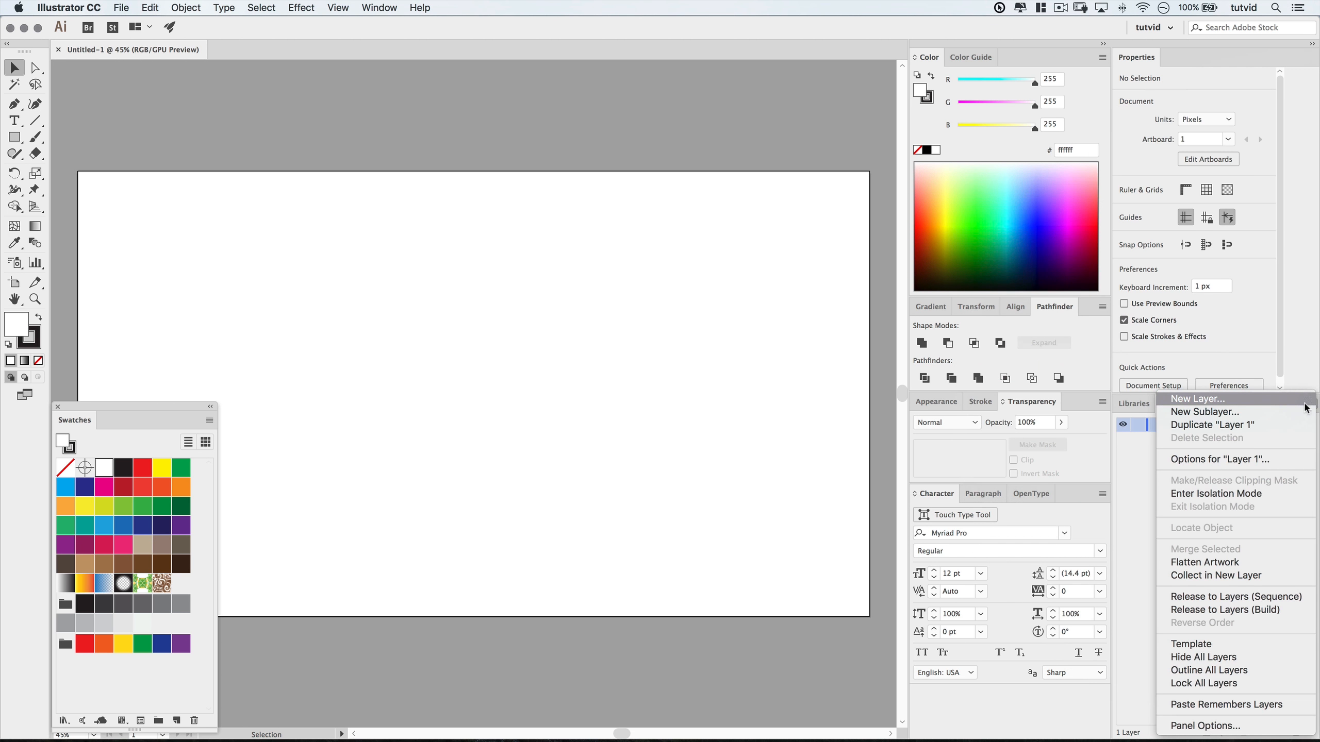
left_click(1194, 725)
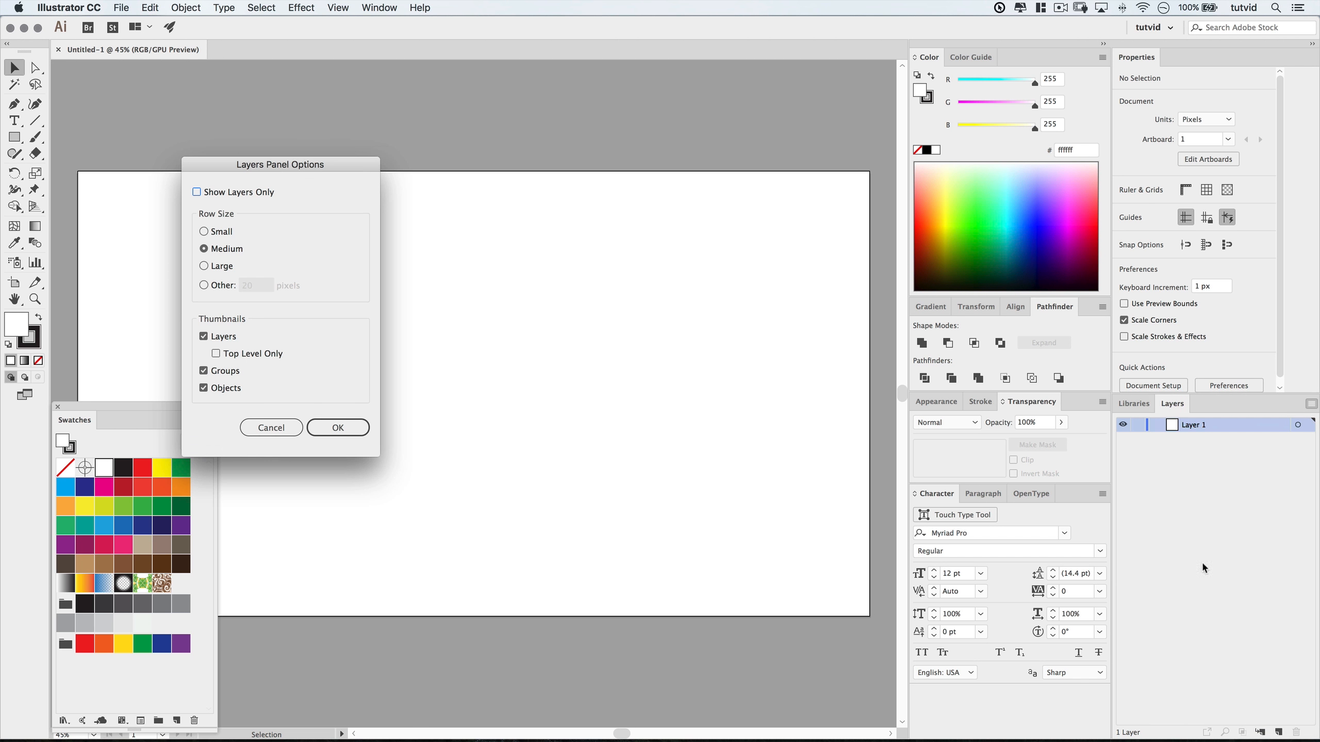
left_click(218, 286)
left_click(339, 428)
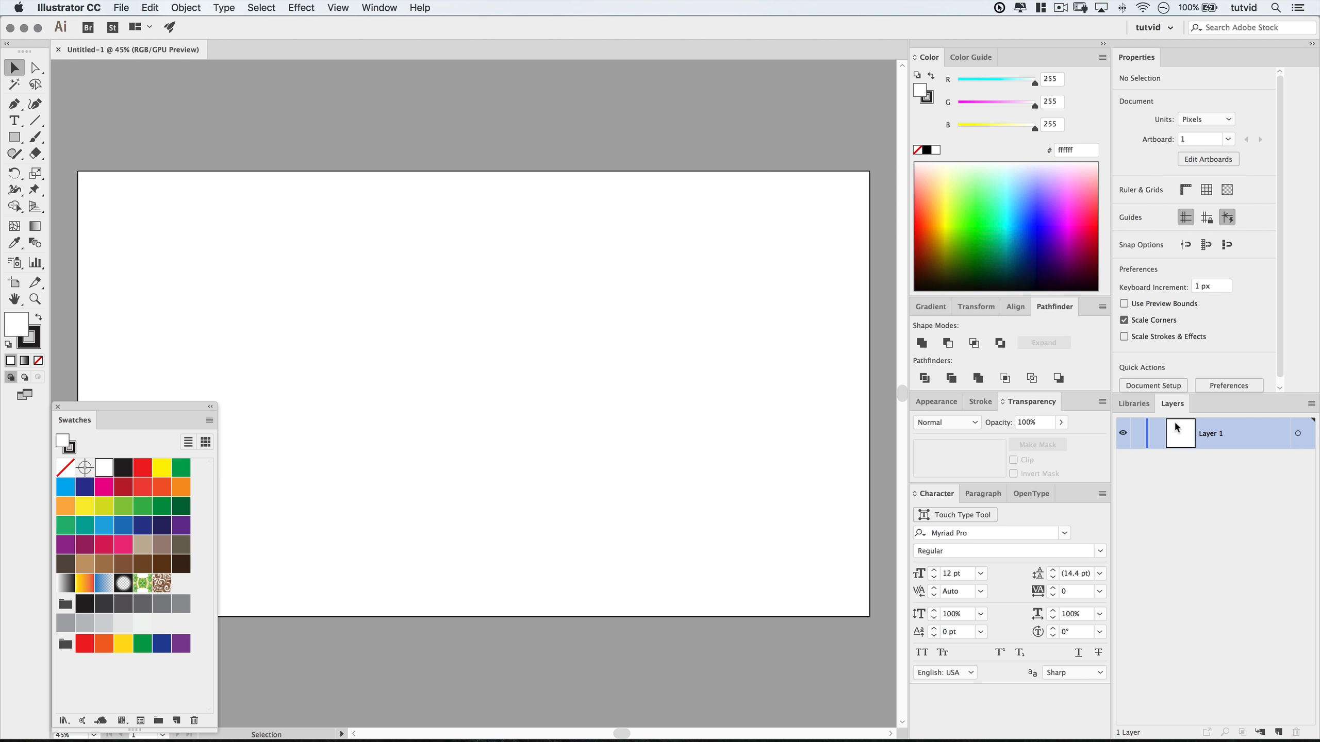
Switch to Finder and place firefox-sketch.JPG from the 2018-02-16AI-FireFoxLogo folder onto the Illustrator artboard.
key("super+Tab")
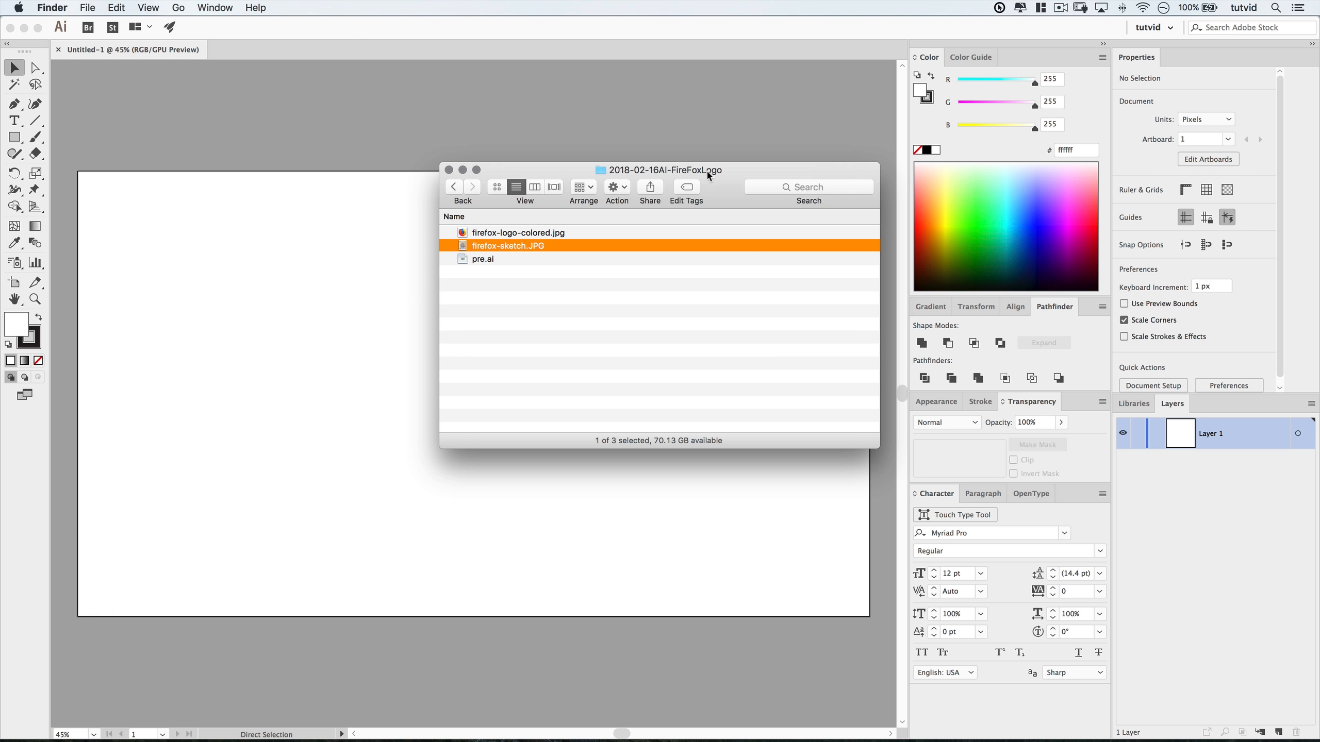
left_click_drag(714, 169, 820, 210)
mouse_move(618, 294)
left_mouse_down()
mouse_move(470, 283)
mouse_move(420, 297)
mouse_move(434, 294)
mouse_move(435, 342)
left_mouse_up()
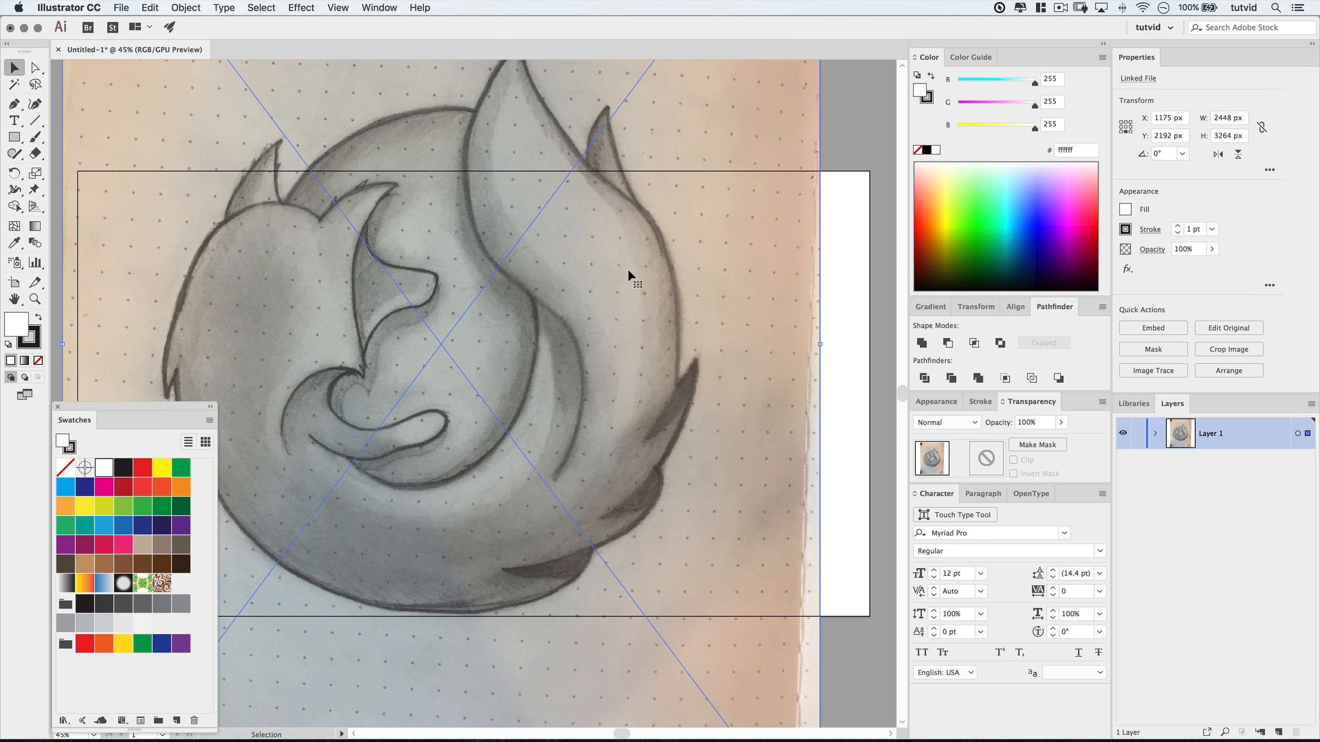
Scale the placed sketch proportionally to about 1768 px wide and position it so the fox drawing fits centrally within the artboard.
key("super+minus")
key("super+minus")
key("super+minus")
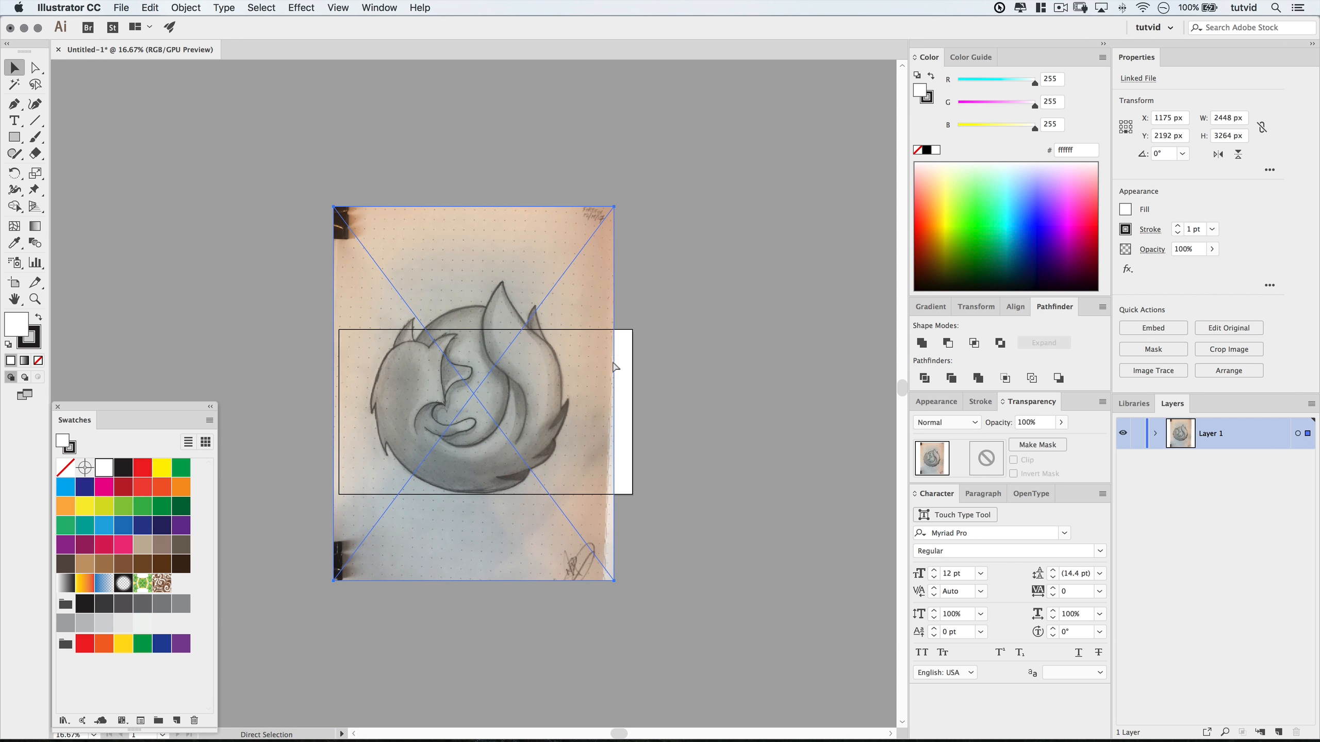
left_click_drag(613, 206, 504, 327)
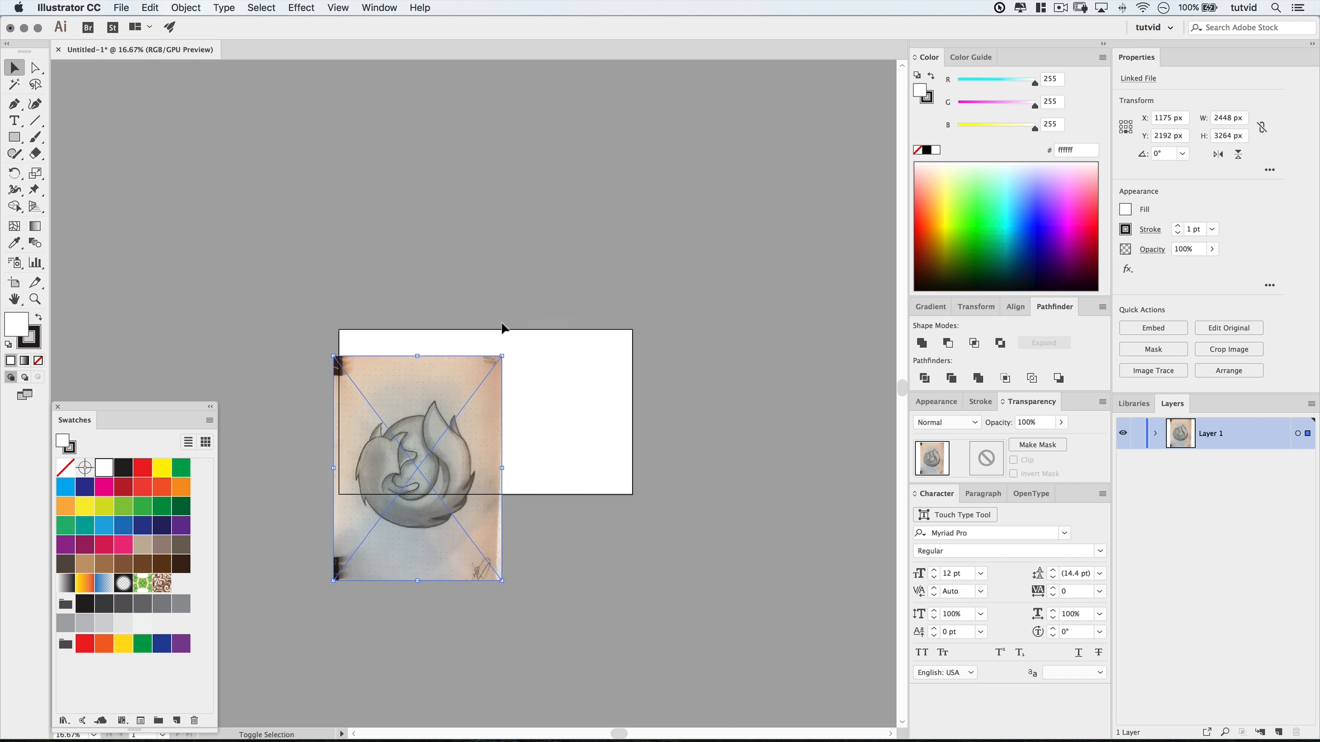
mouse_move(474, 389)
left_mouse_down()
mouse_move(530, 356)
mouse_move(587, 277)
left_mouse_up()
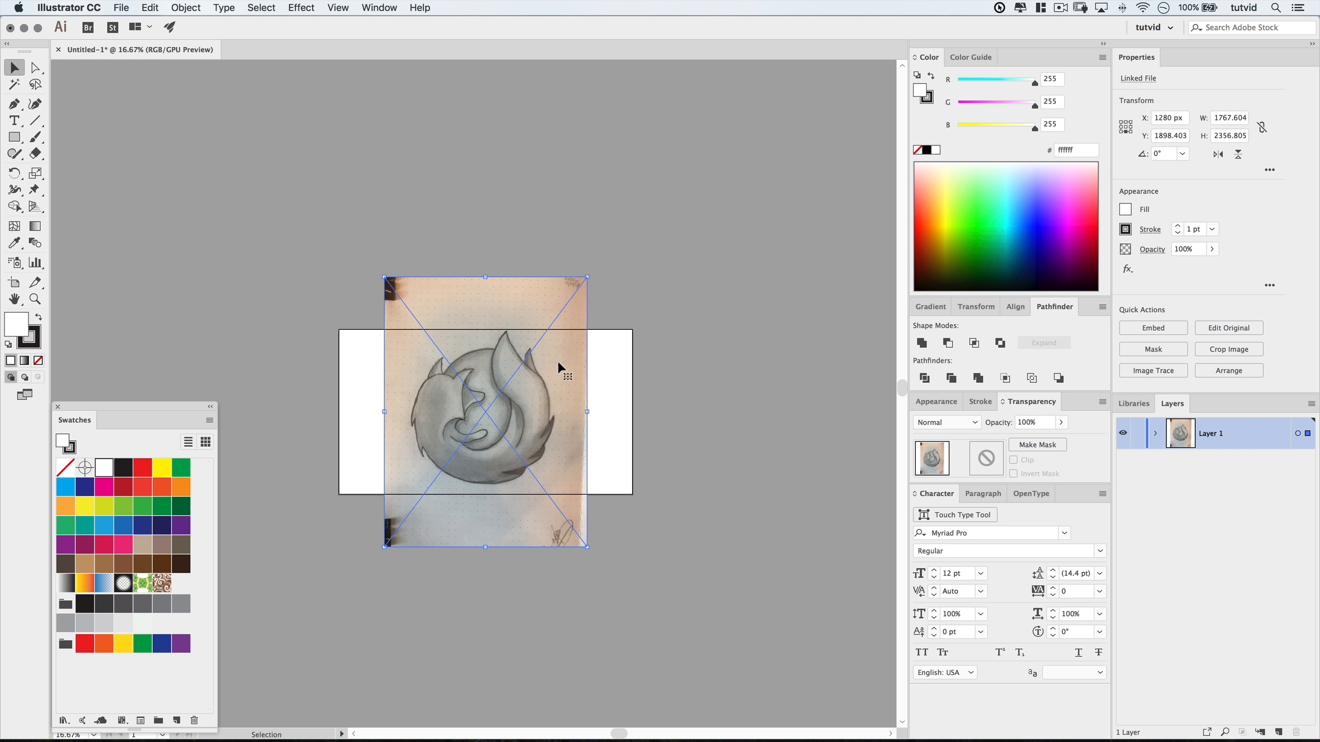
key("shift+Down")
key("shift+Down")
key("shift+Down")
key("shift+Down")
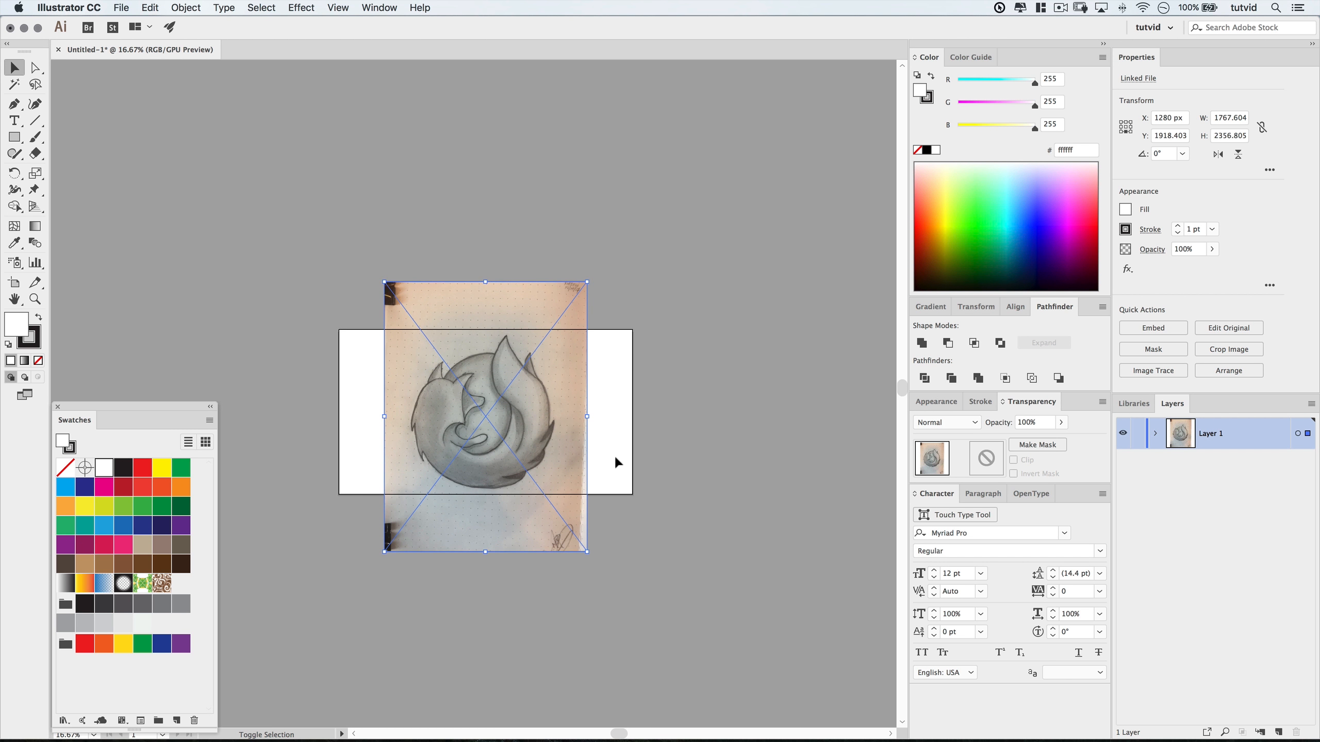
Deselect the sketch, lock its layer and rename the layer to assets.
key("z")
left_click(516, 433)
left_click(516, 433)
left_click_drag(421, 304, 765, 396)
left_click(615, 438)
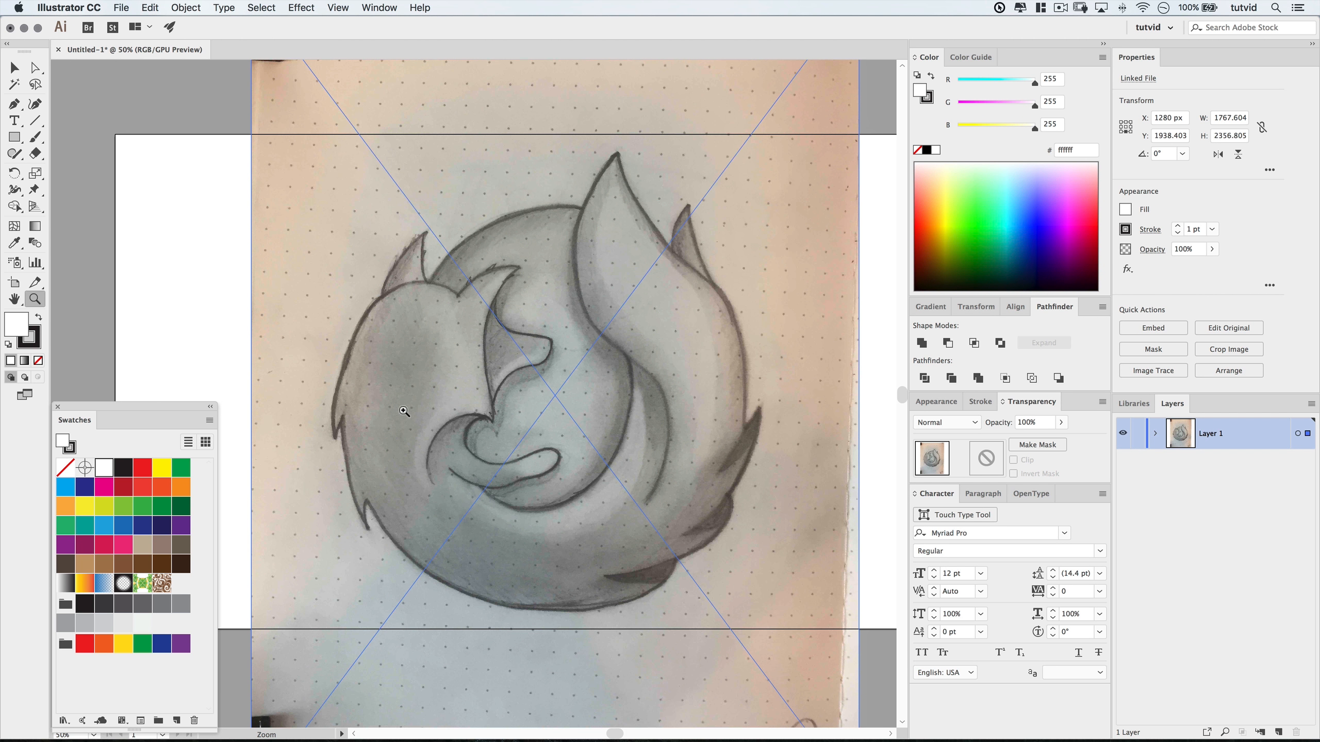
key("v")
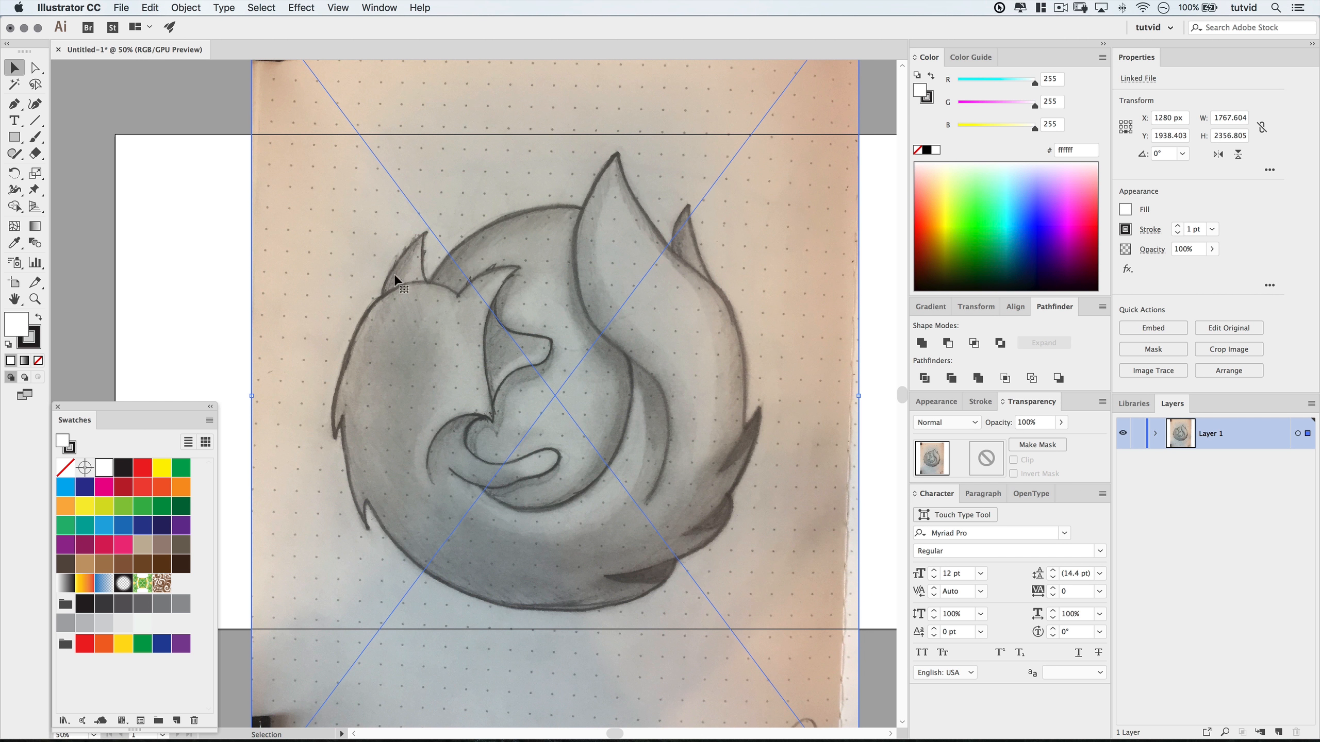
left_click(220, 248)
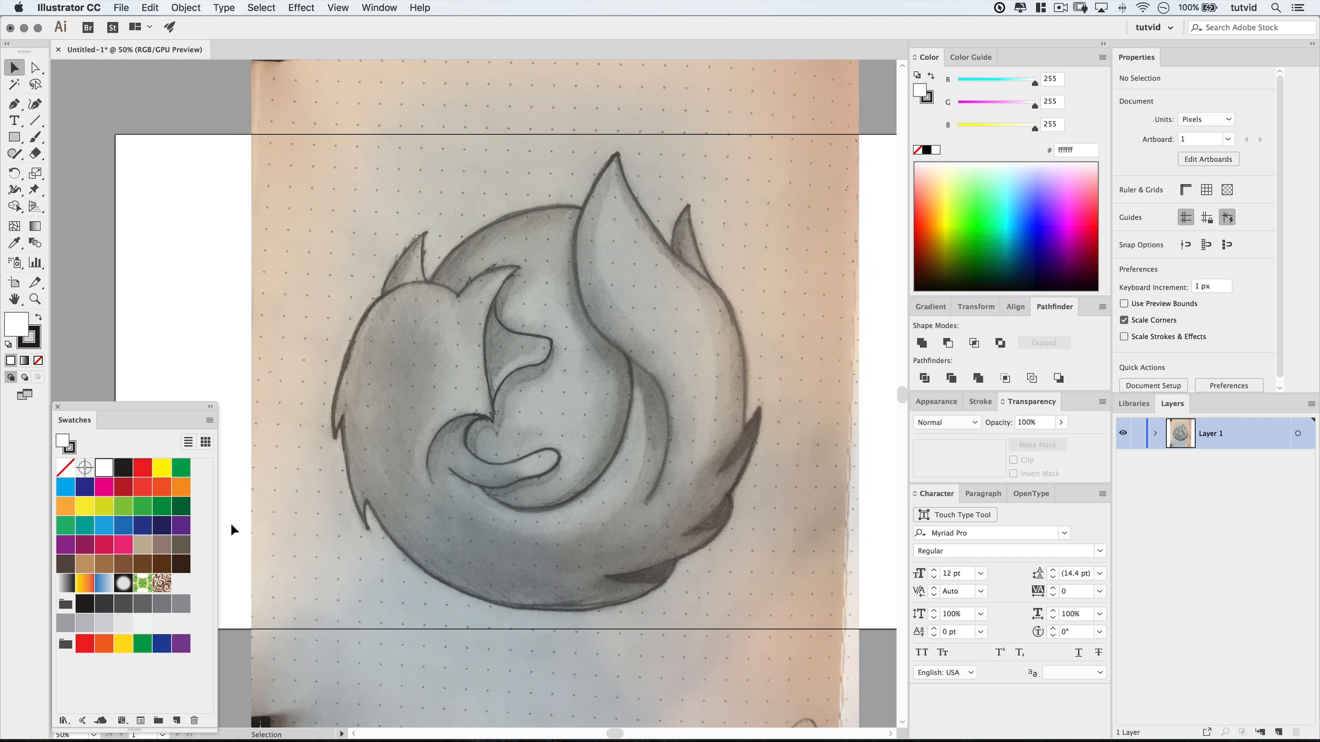
left_click(1138, 434)
double_click(1207, 436)
type("assets")
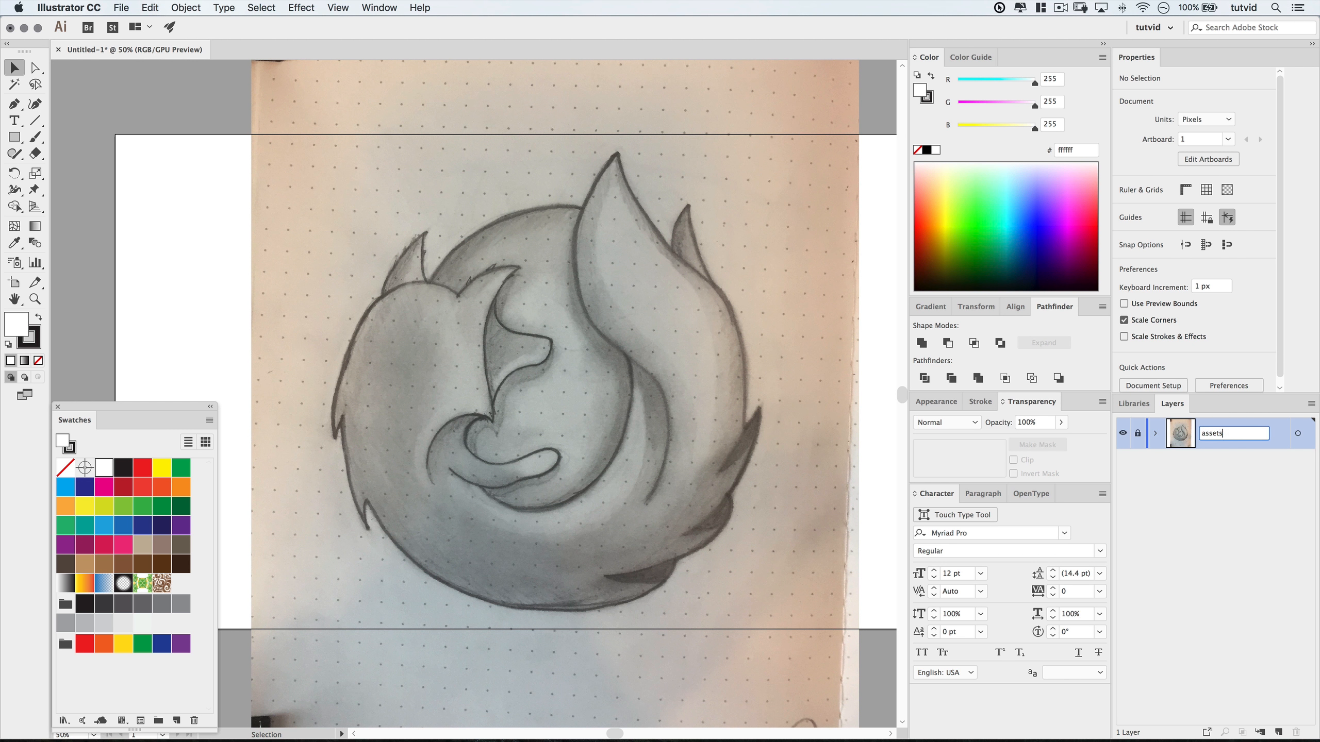
key("Return")
Move the Swatches panel higher up, beside the fox sketch.
left_click_drag(514, 404, 728, 433)
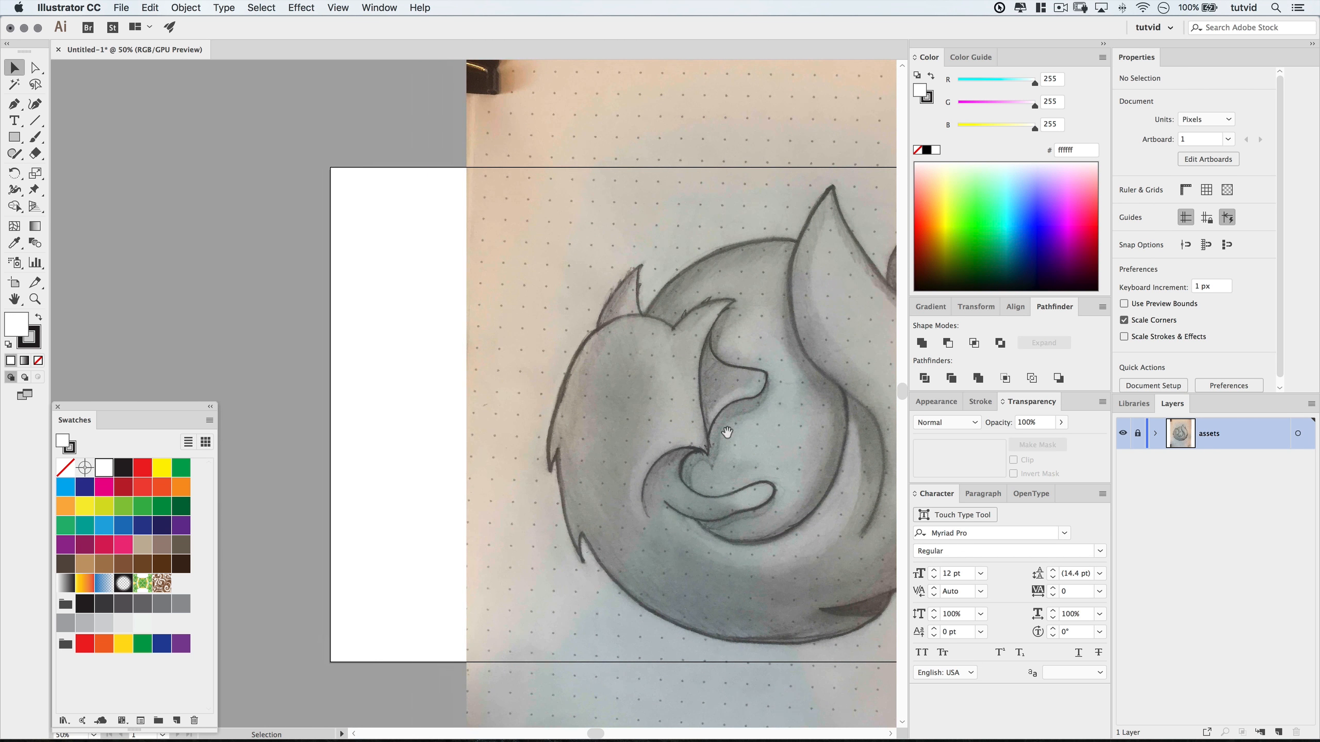
left_click_drag(770, 381, 977, 382)
left_click_drag(586, 249, 189, 233)
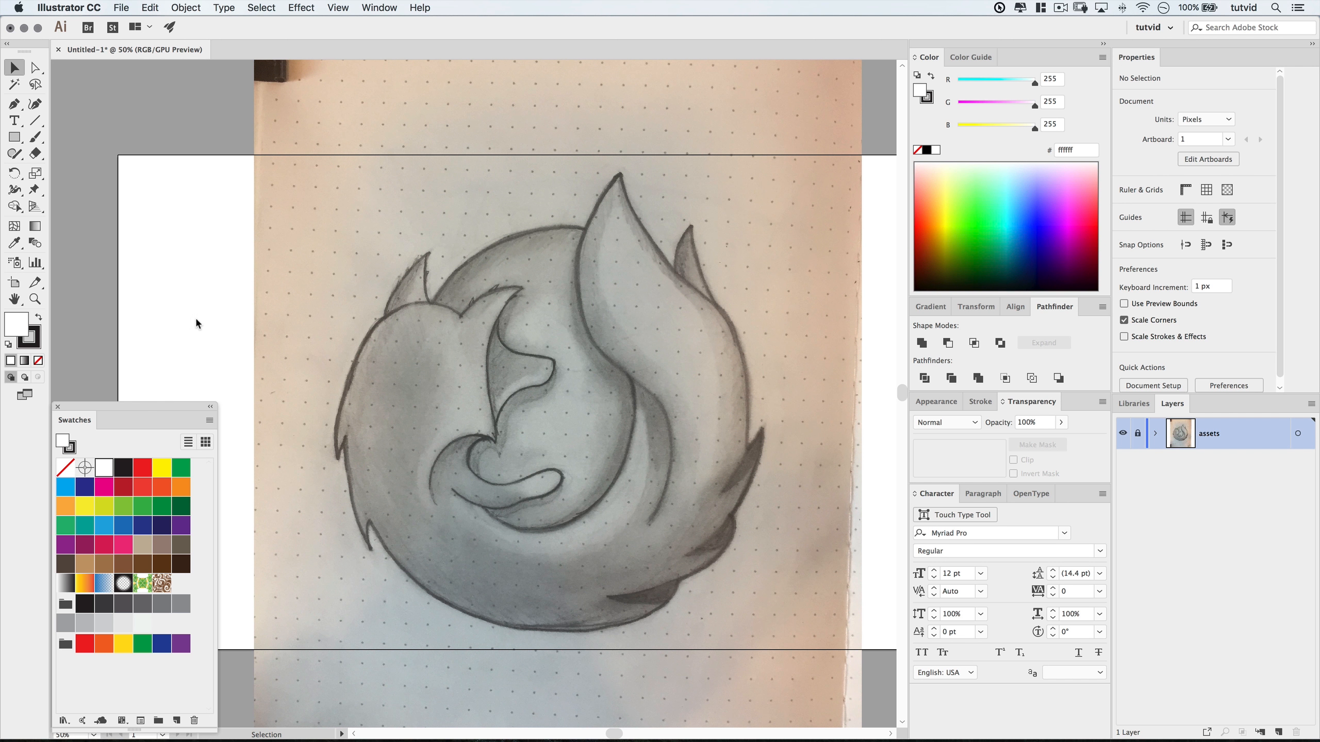
left_click_drag(147, 416, 169, 250)
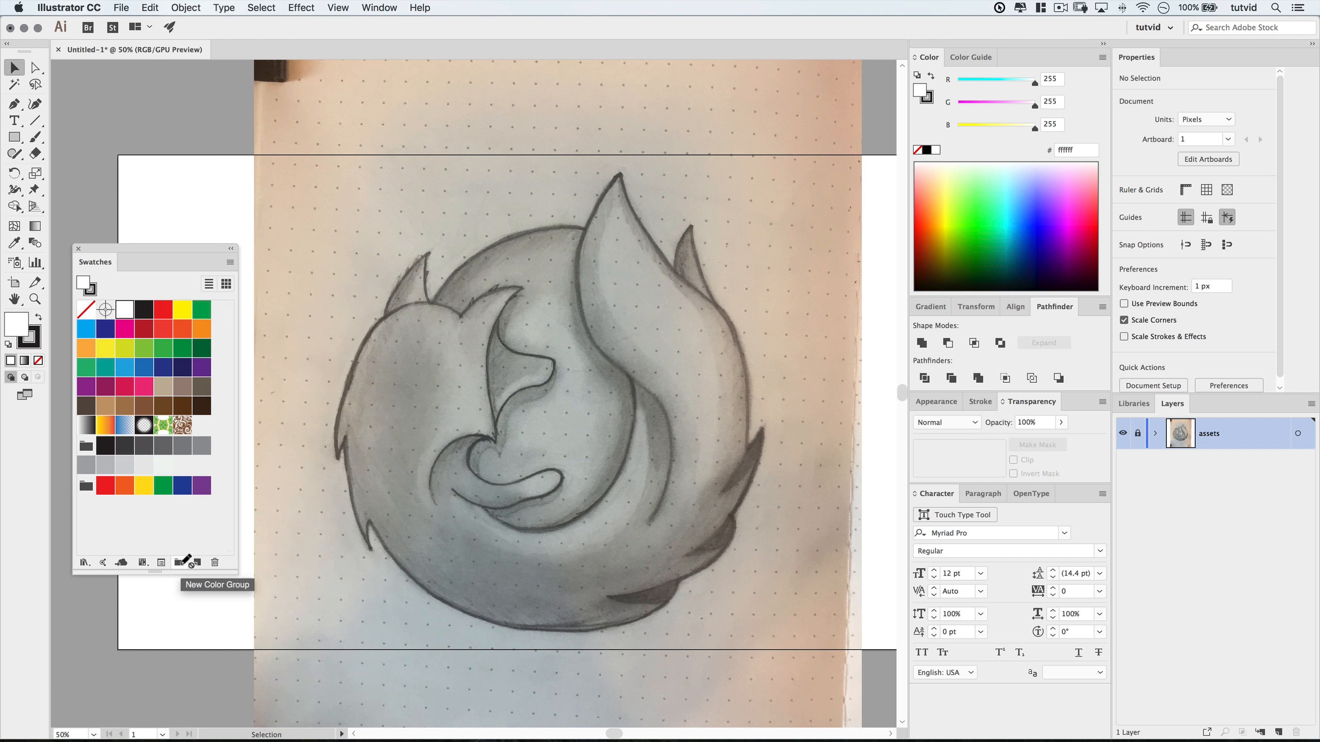
left_click(179, 563)
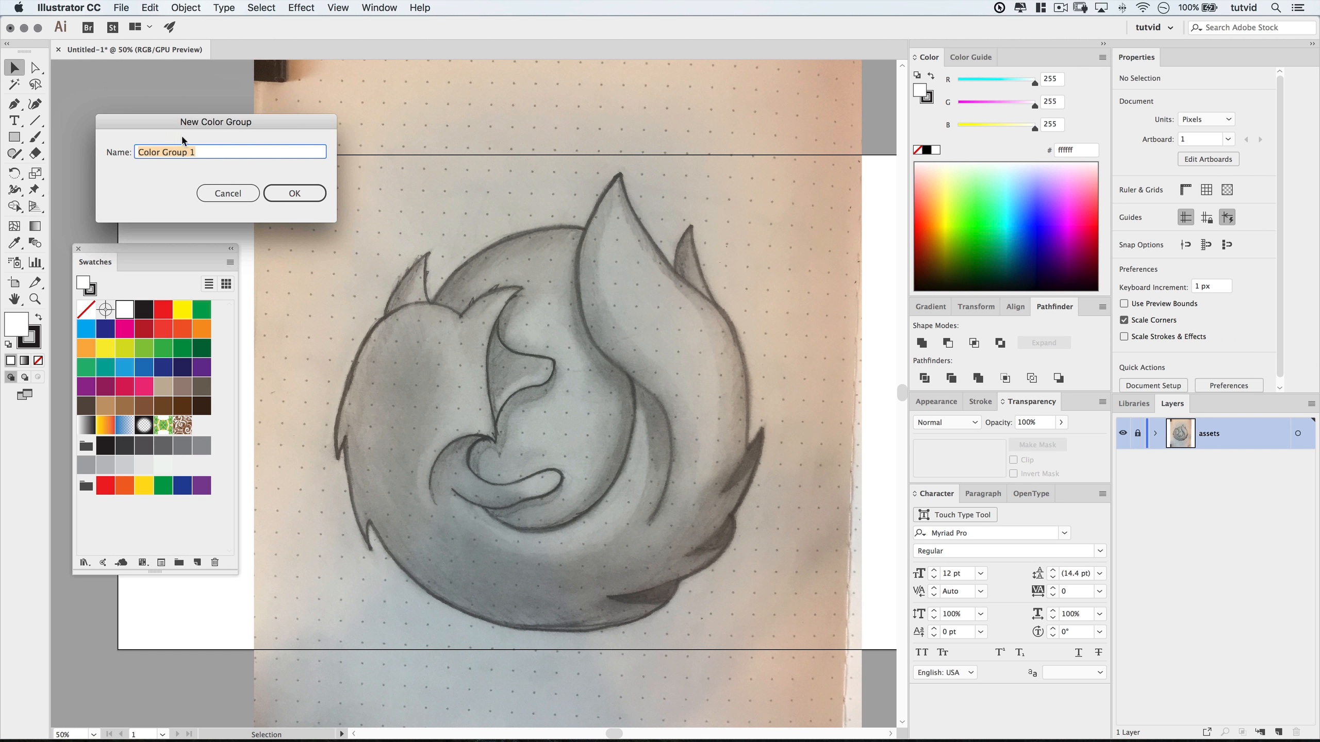
type("Firefox")
key("Return")
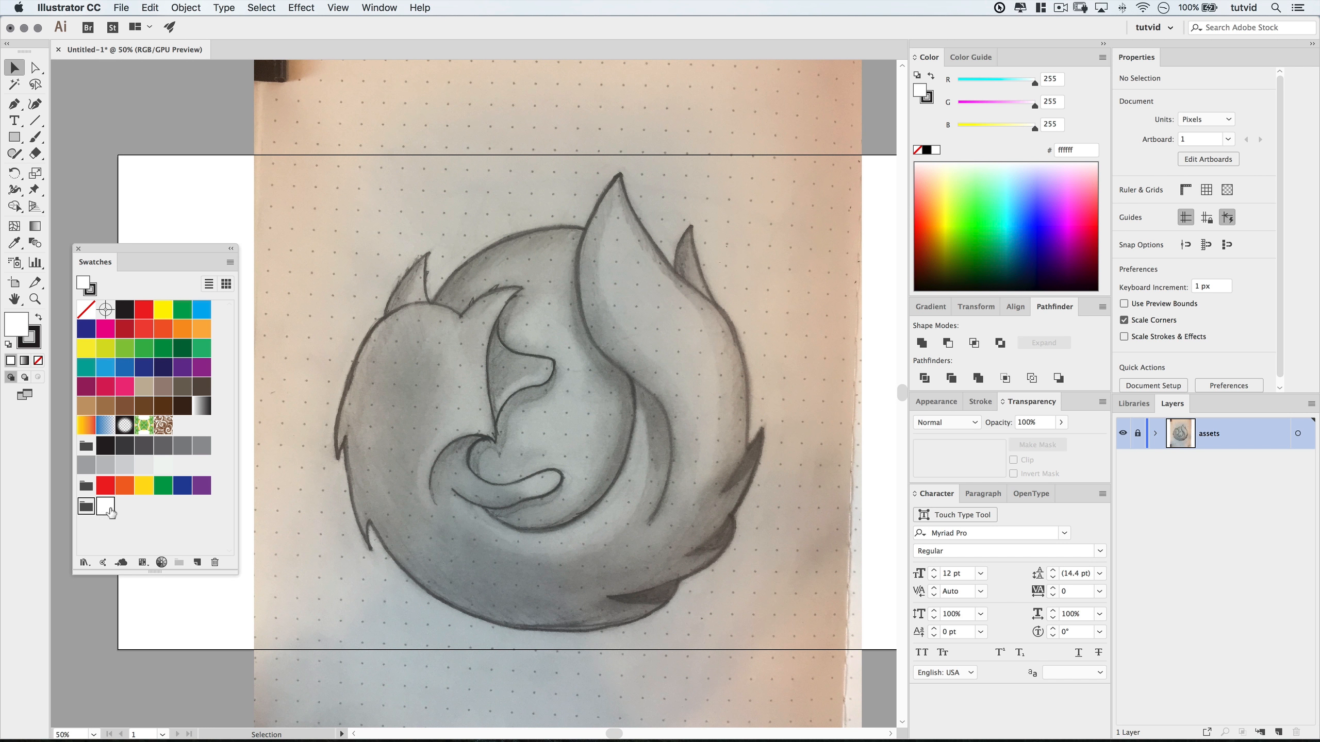
left_click(215, 563)
Create an empty color group, set the fill color to 4093d0 and add it to the group as a swatch.
left_click(179, 562)
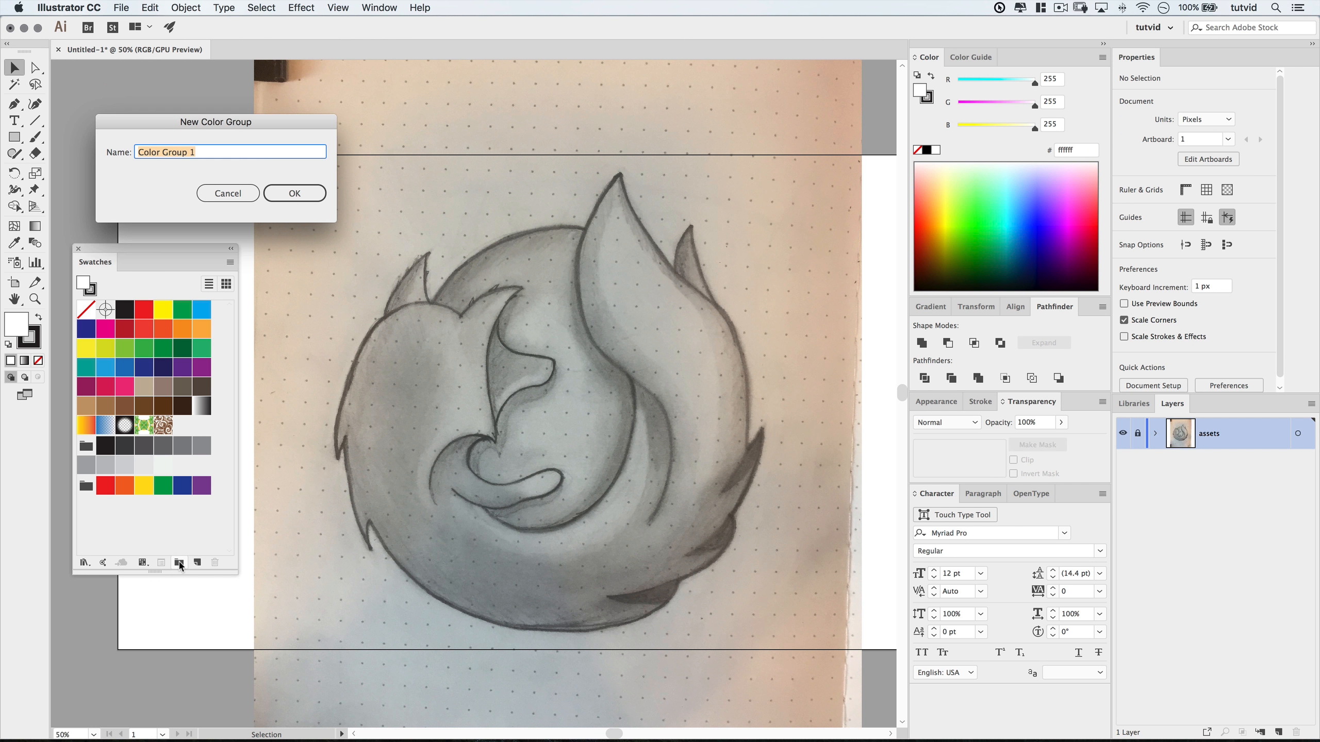
left_click(294, 193)
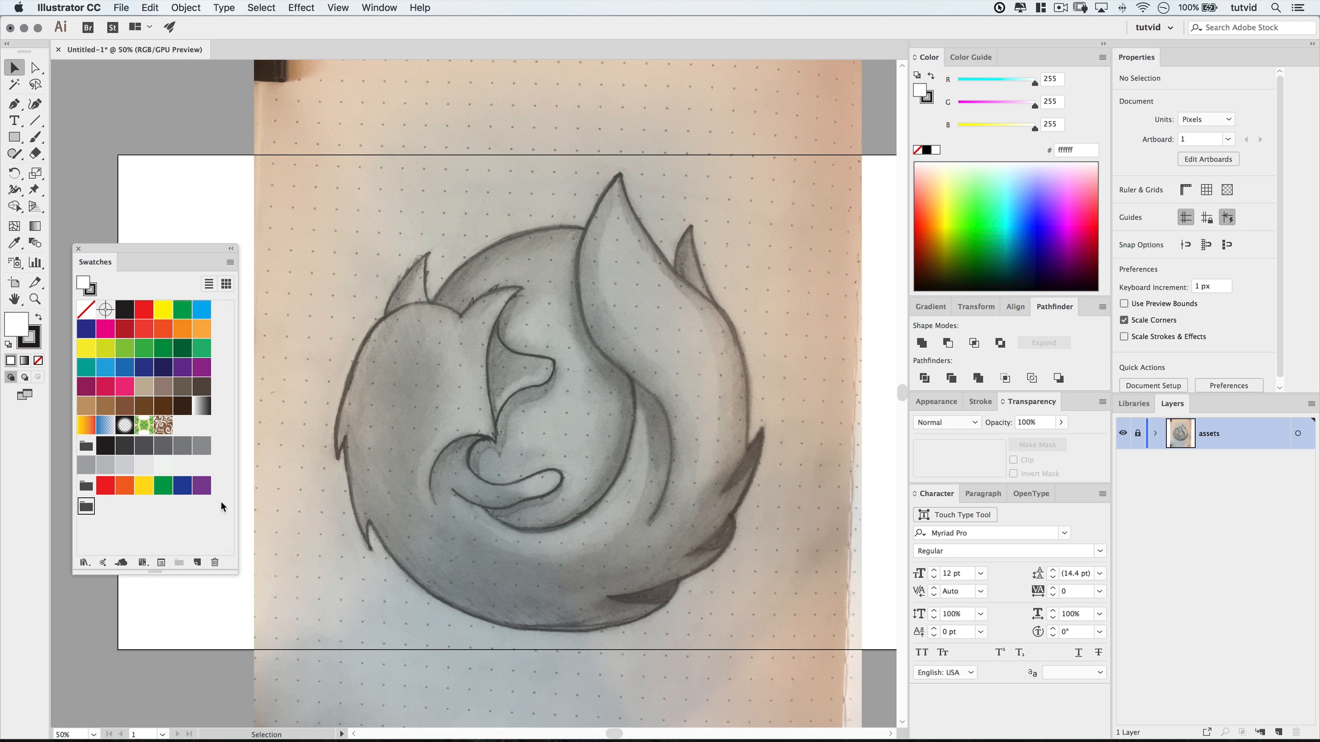
double_click(15, 323)
left_click_drag(810, 118, 438, 179)
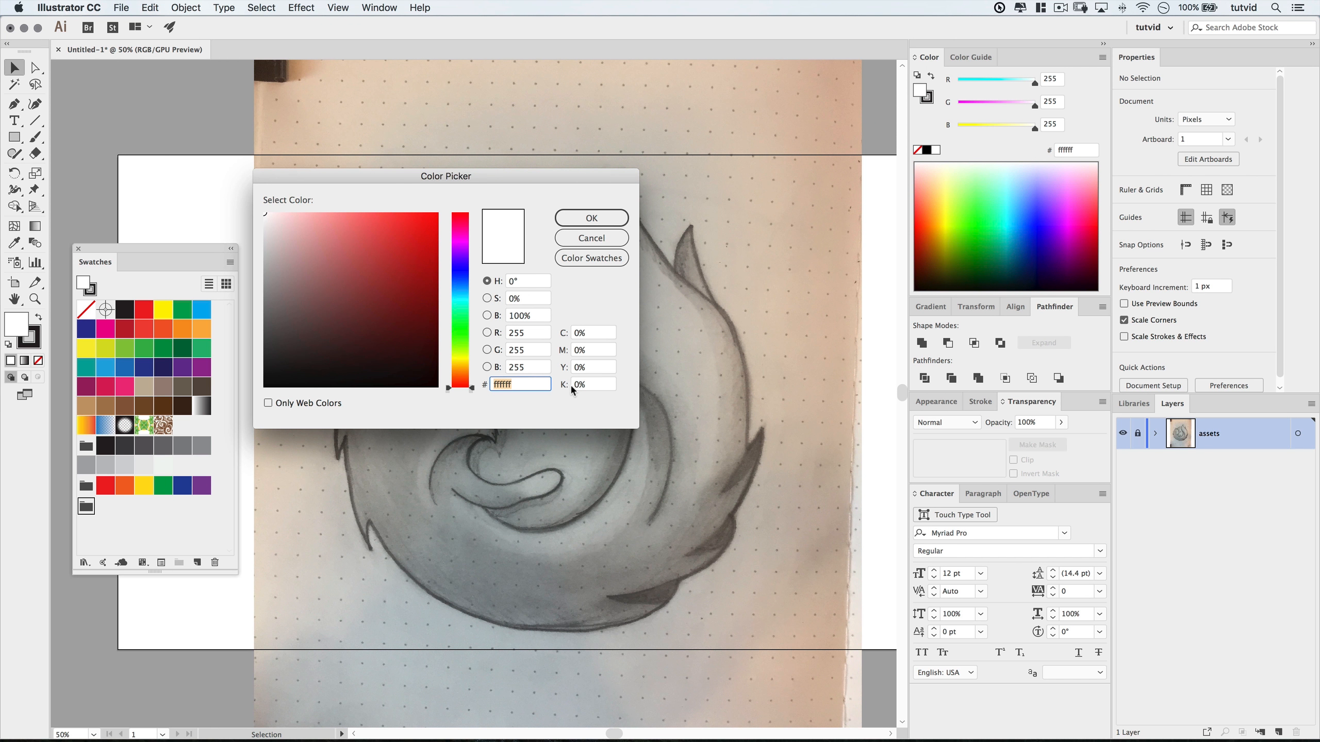
type("4093d0")
left_click(592, 218)
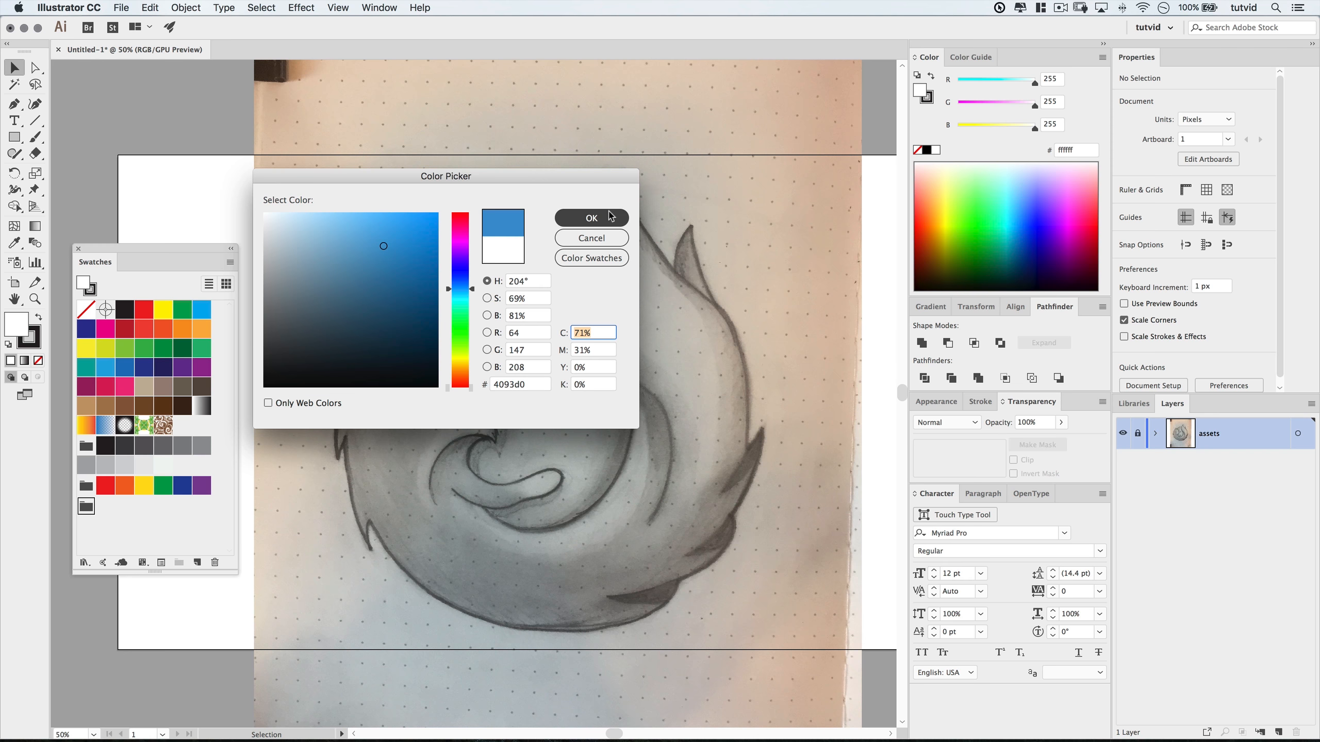
left_click_drag(85, 284, 105, 507)
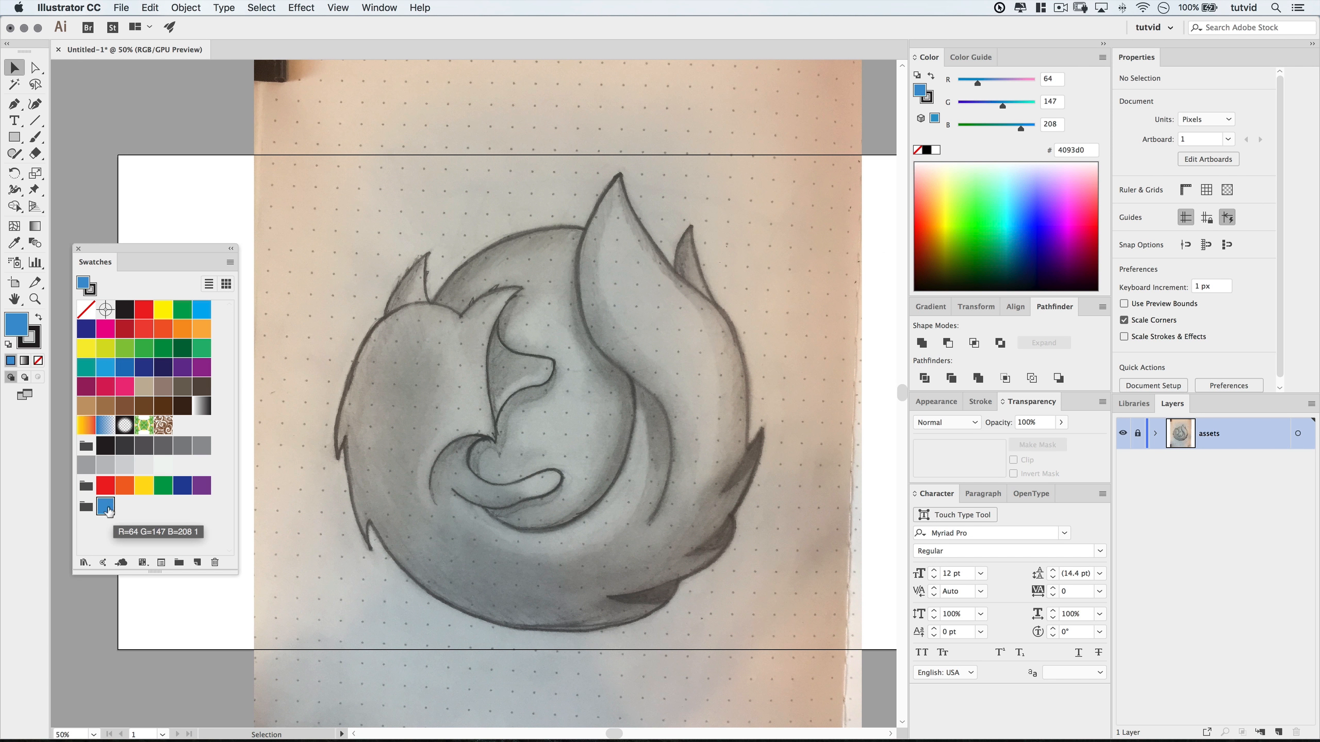
Try the Global option on the new blue swatch, and turn it off again.
double_click(105, 507)
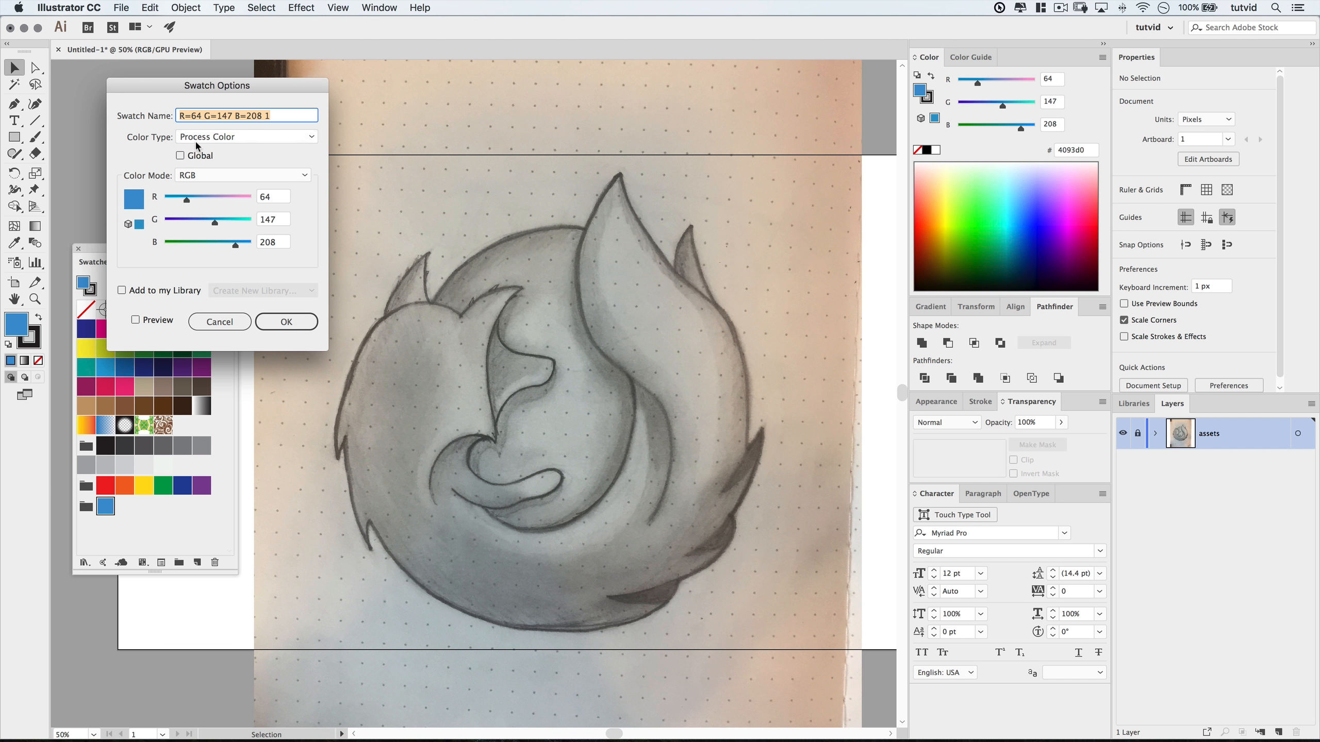
left_click(192, 158)
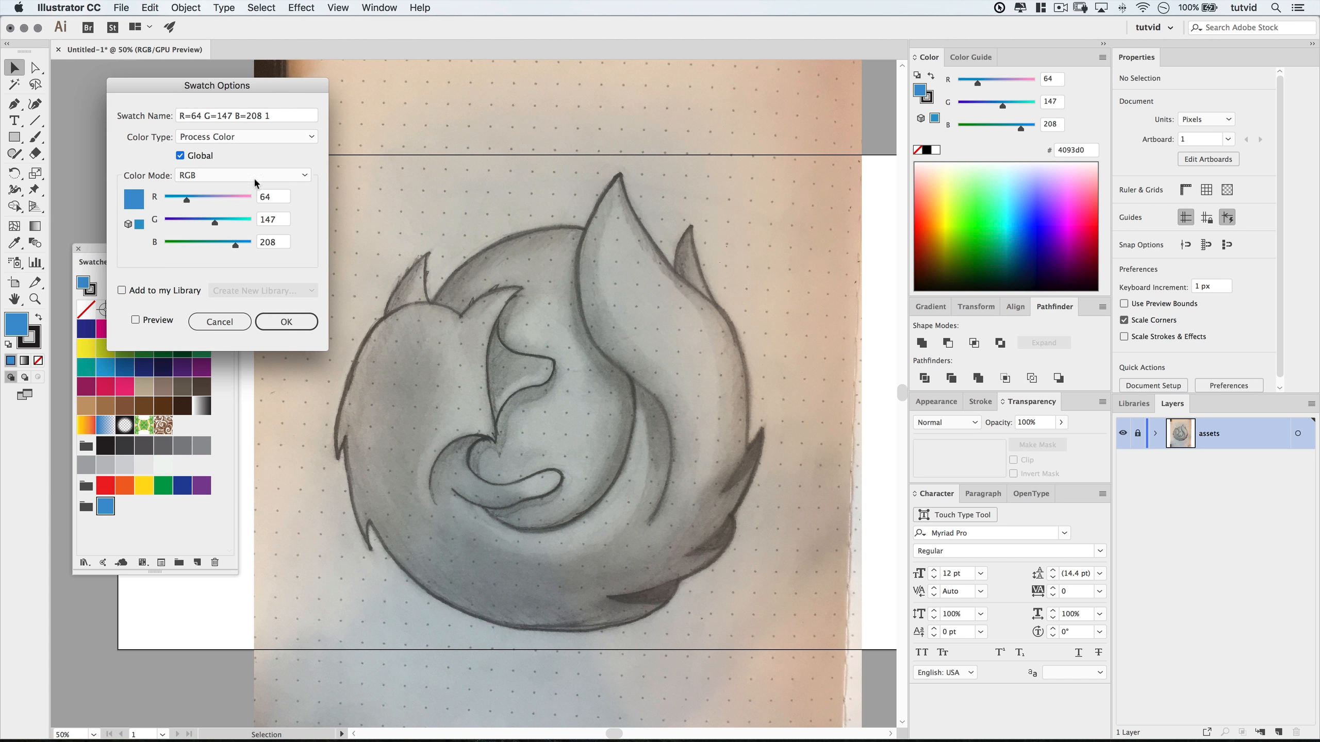
left_click(287, 322)
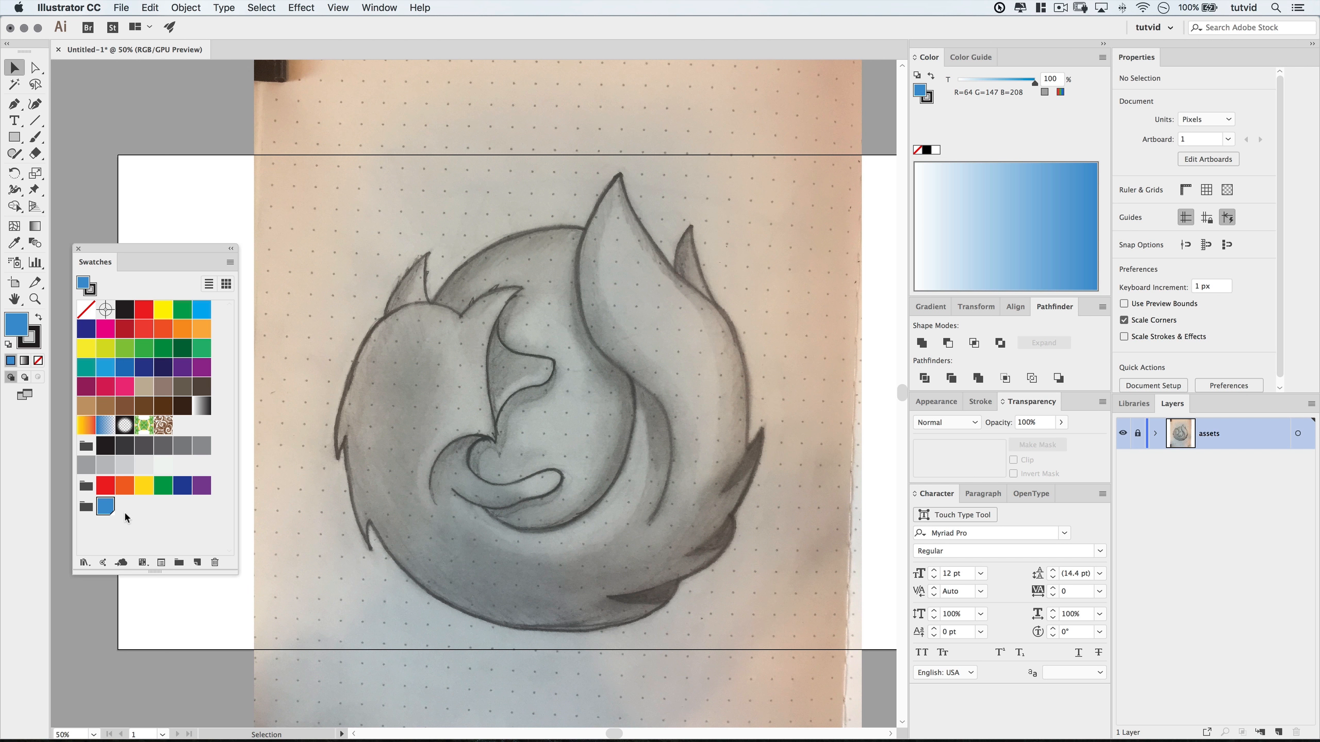
double_click(106, 508)
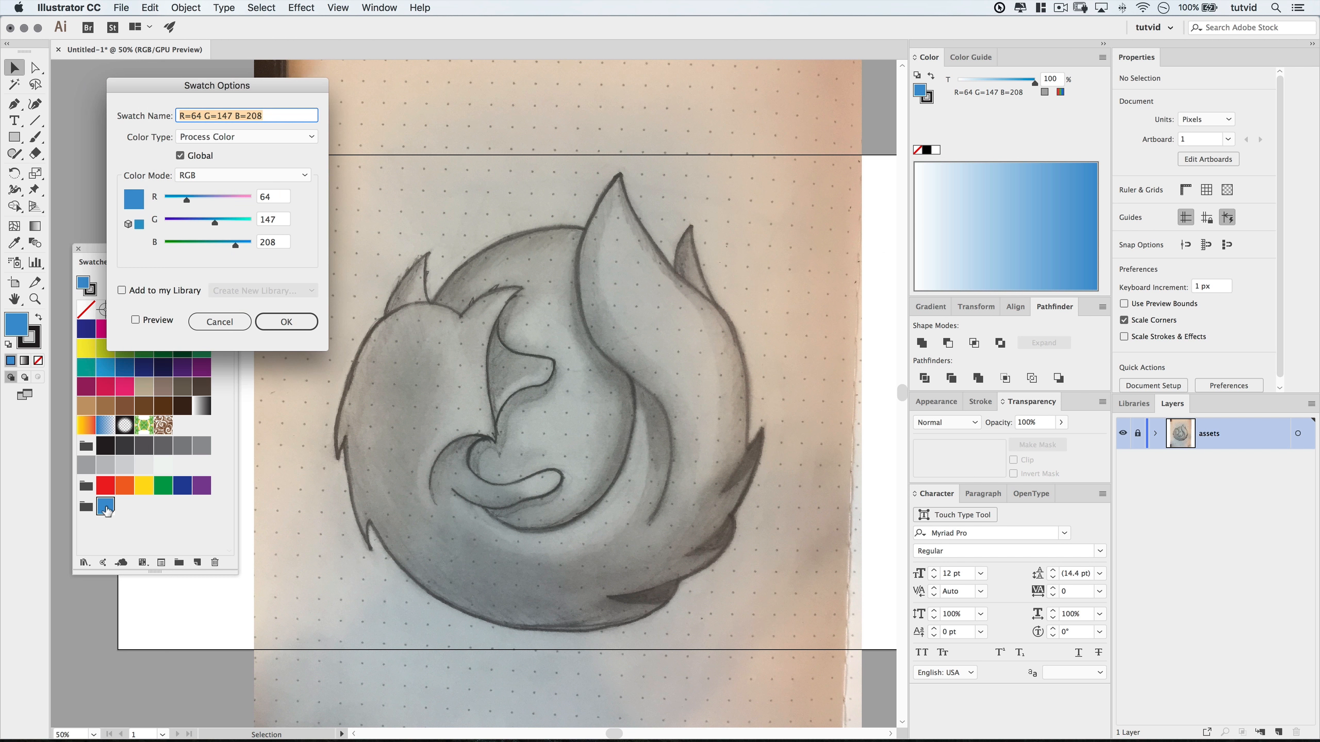
left_click(201, 157)
left_click(289, 320)
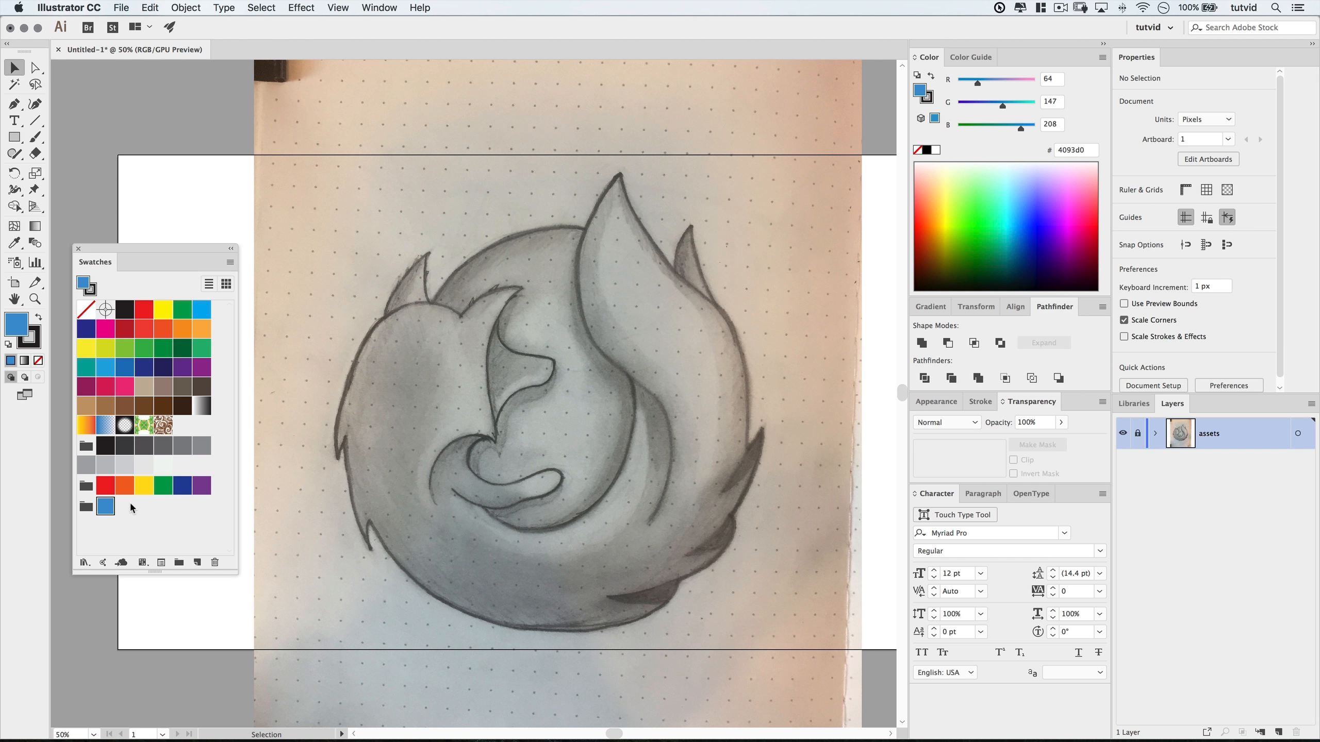
Set the fill color to 4b2a72 and add it to the new color group after the blue swatch.
double_click(16, 325)
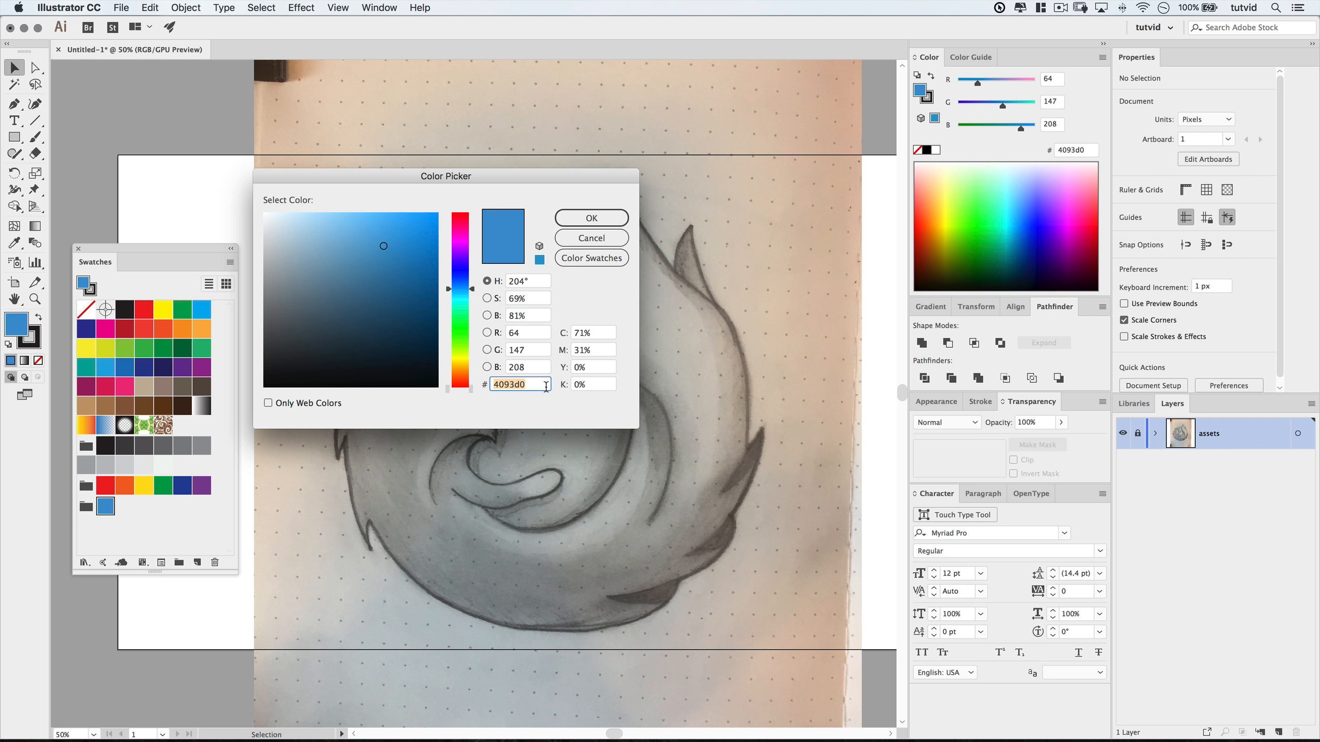
type("4b2a72")
key("Tab")
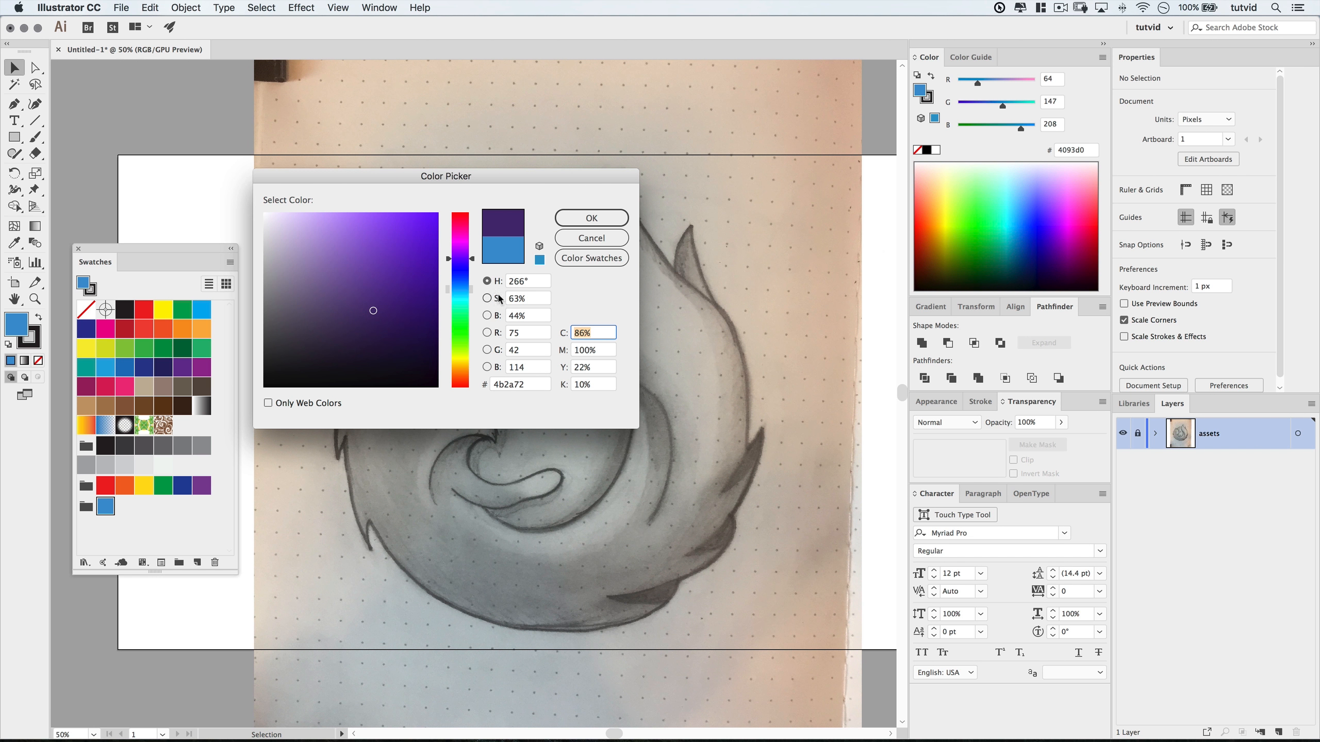
left_click(605, 212)
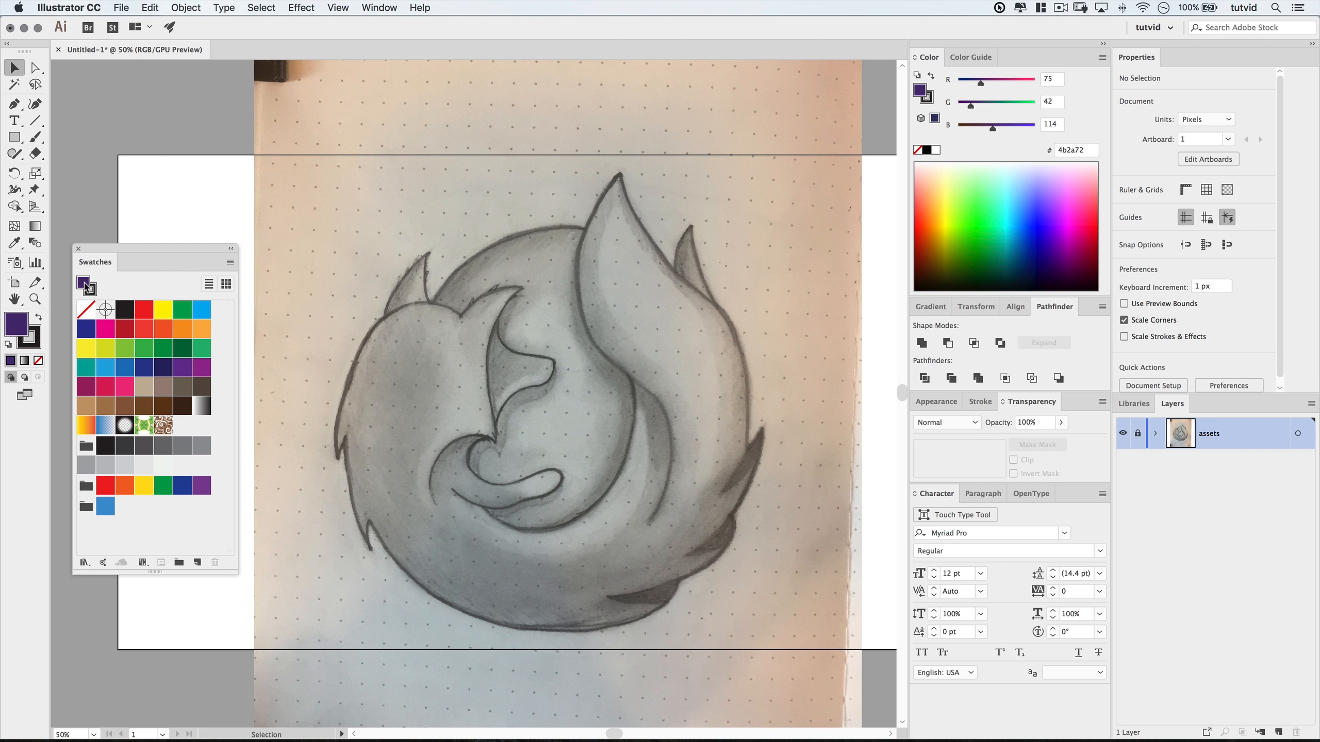
left_click_drag(83, 284, 124, 512)
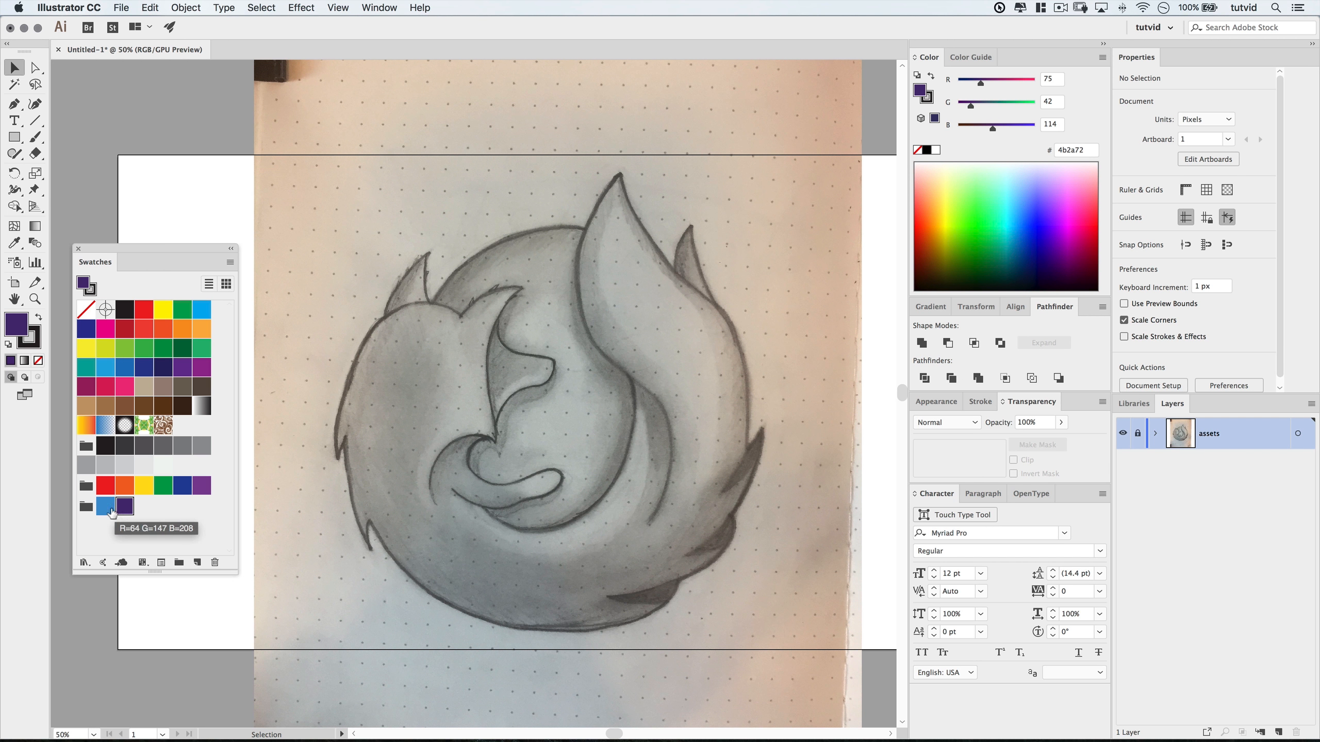
Set the fill color to be1d7b and add it to the color group after the purple swatch.
double_click(24, 325)
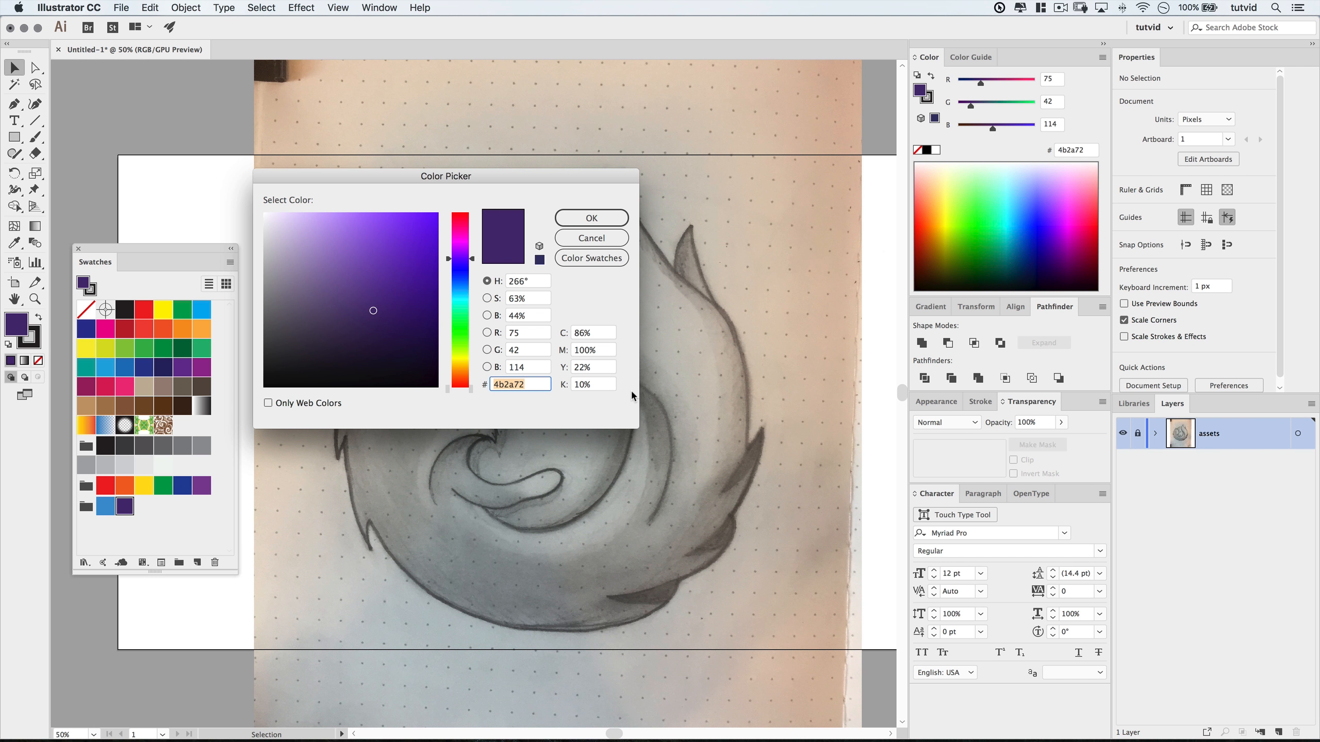
type("be1d7b")
key("Tab")
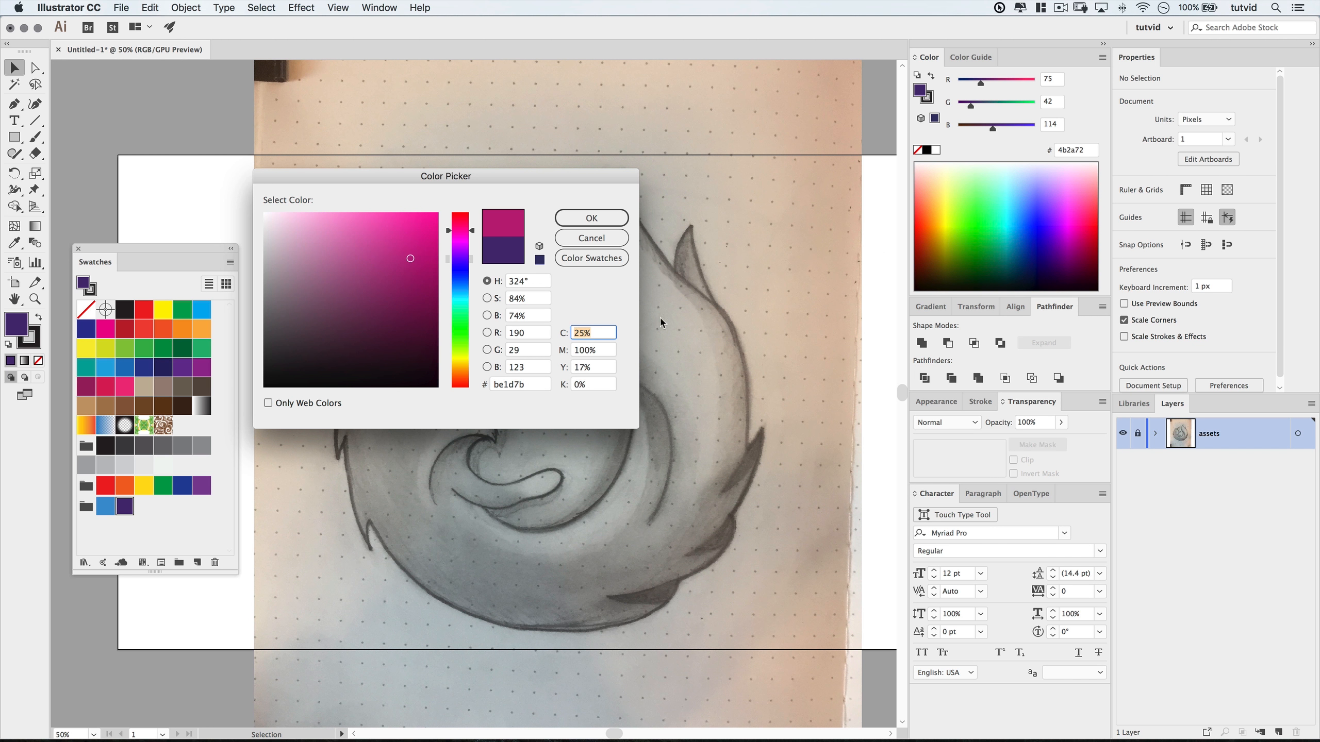
left_click(577, 217)
left_click_drag(20, 326, 140, 502)
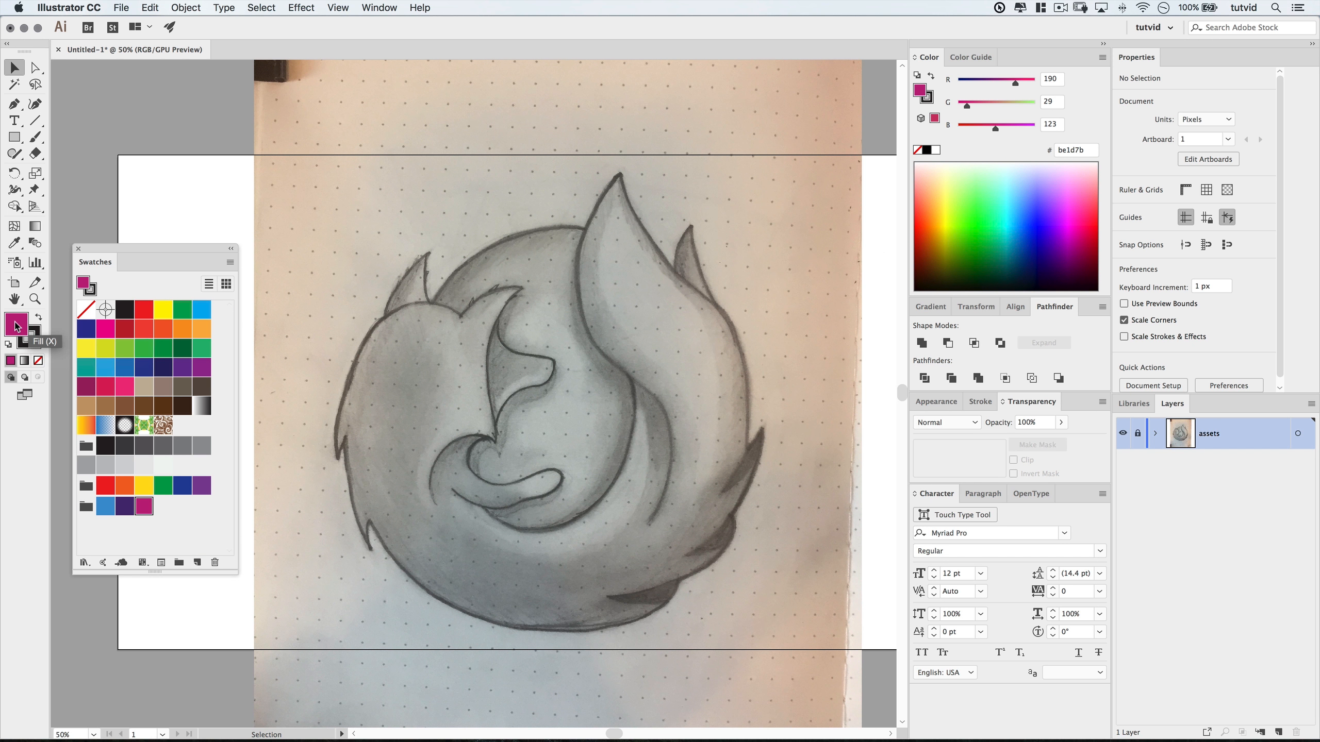
Set the fill color to ee2f36 and add it to the color group after the magenta swatch.
double_click(17, 326)
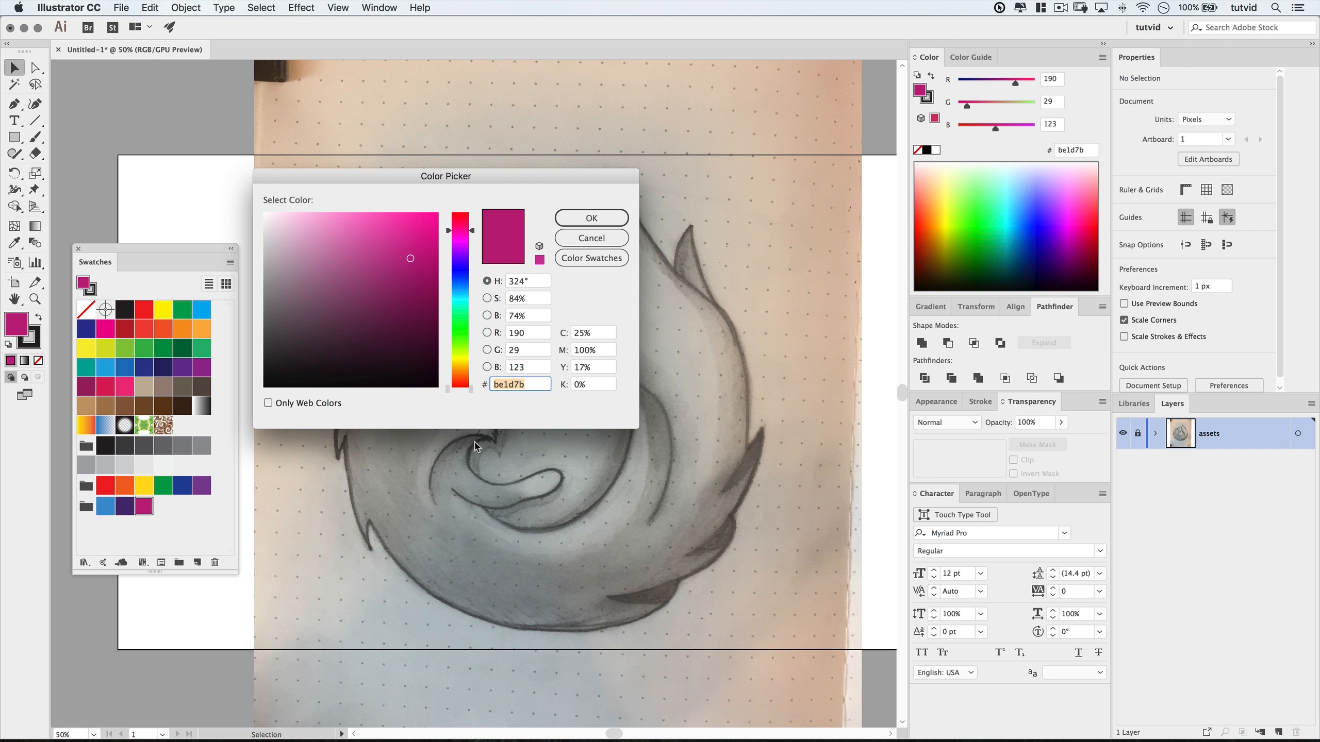
type("ee2f36")
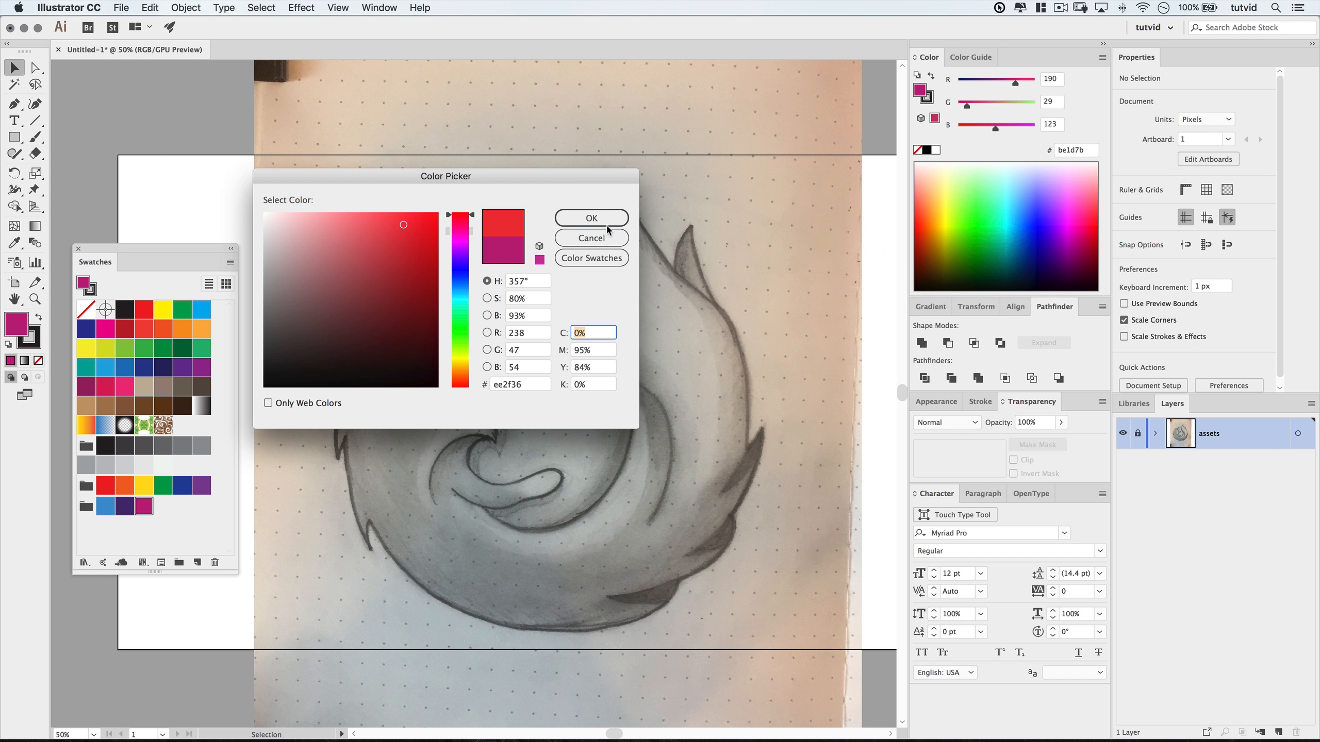
left_click(606, 223)
left_click_drag(120, 489, 121, 490)
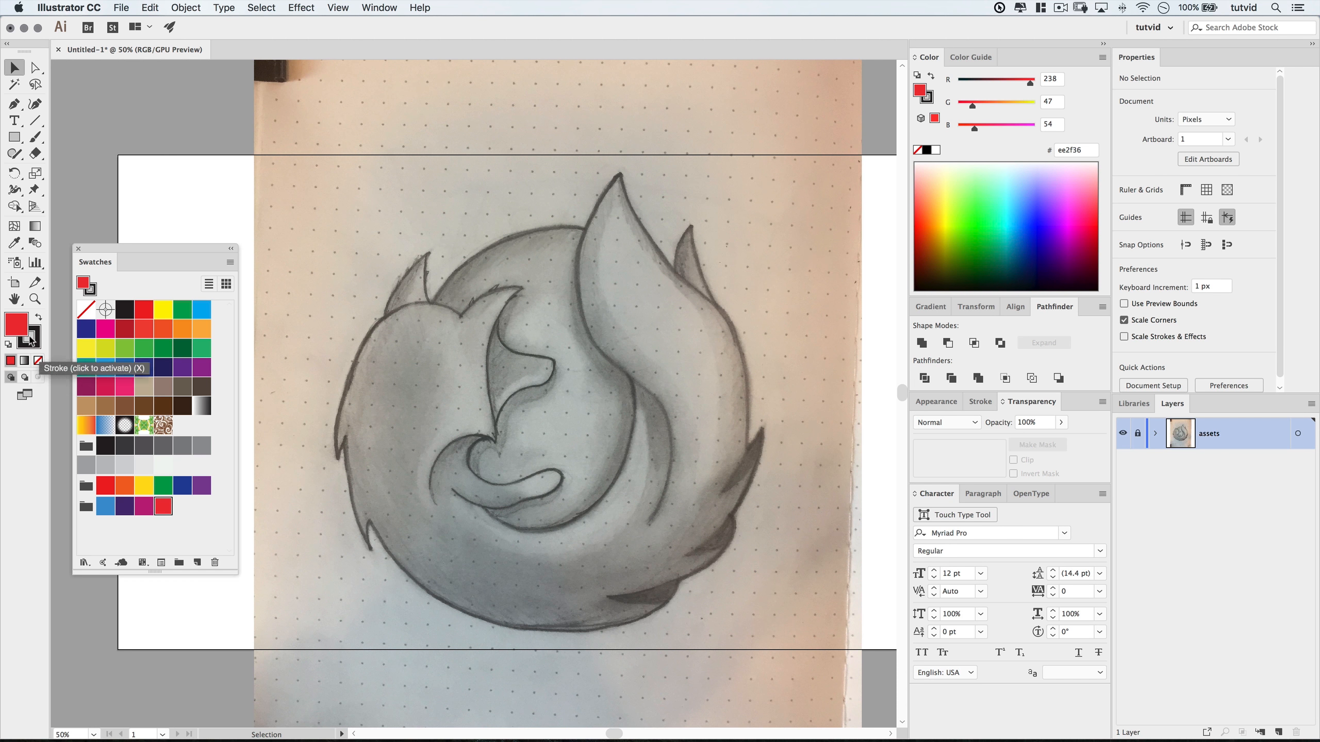
Set the fill color to f99e1d and add it to the color group after the red swatch.
double_click(16, 325)
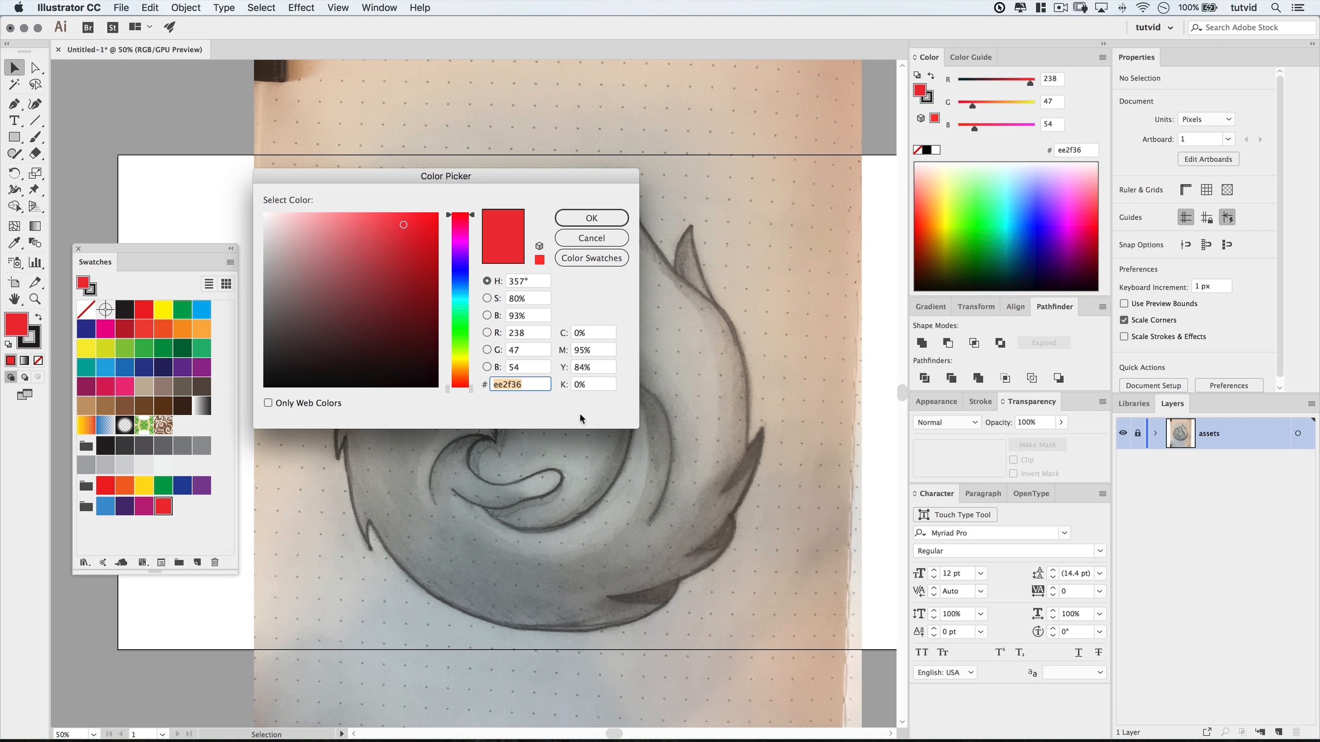
type("f99e1d")
left_click(591, 218)
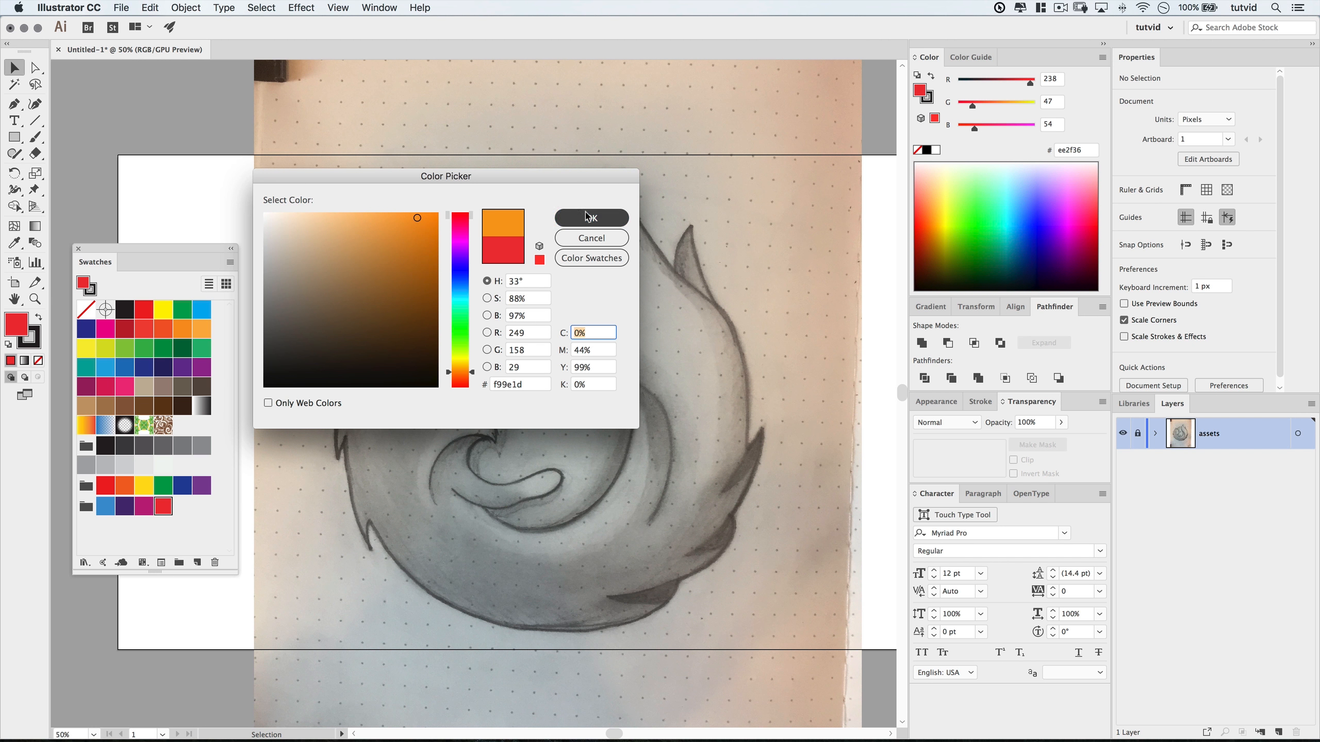
left_click_drag(22, 319, 179, 507)
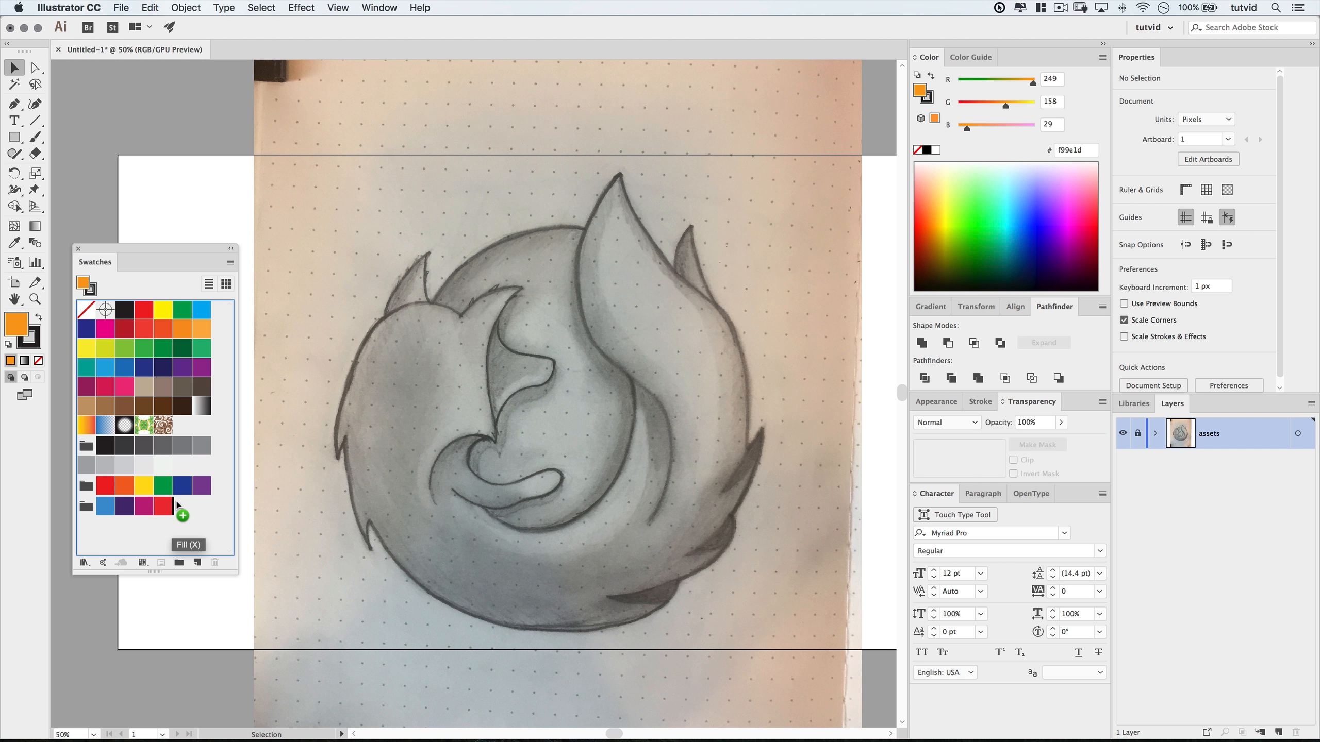
Set the fill color to ffcc06 and add it to the color group after the orange swatch.
double_click(19, 326)
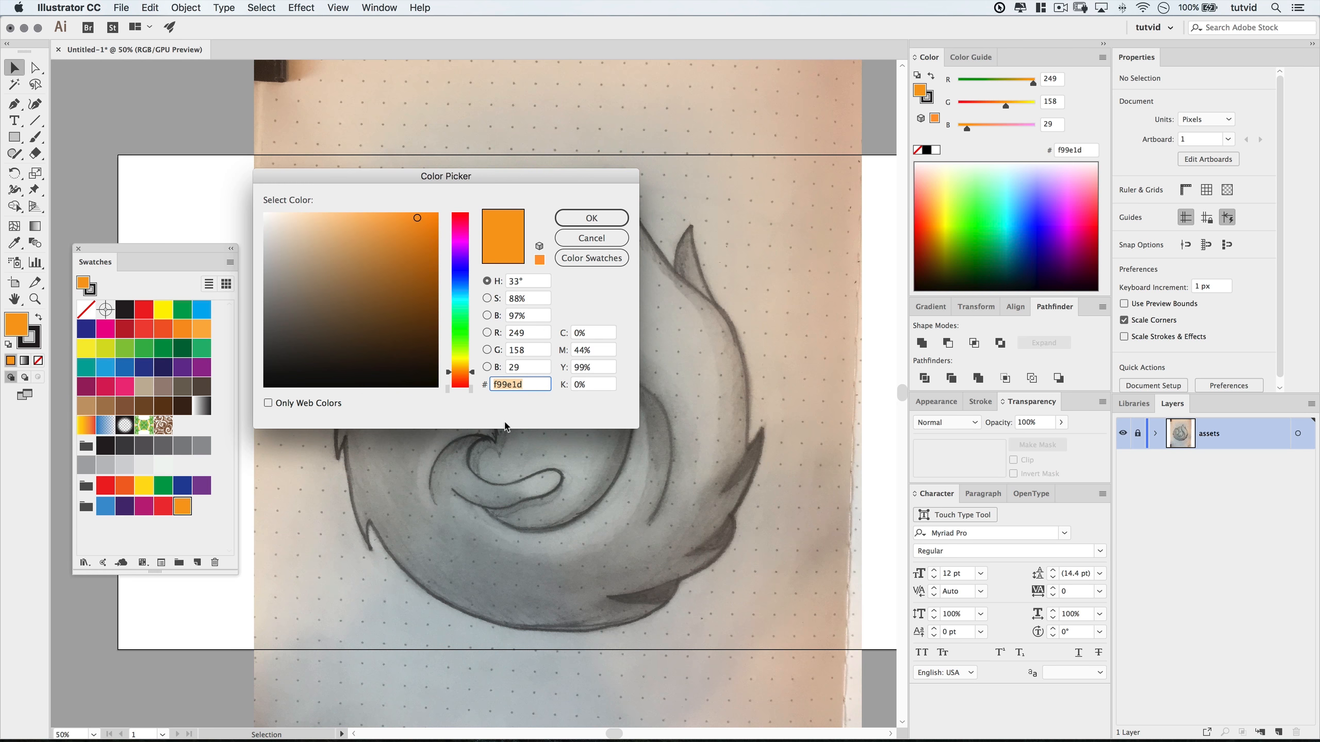
type("ffcc06")
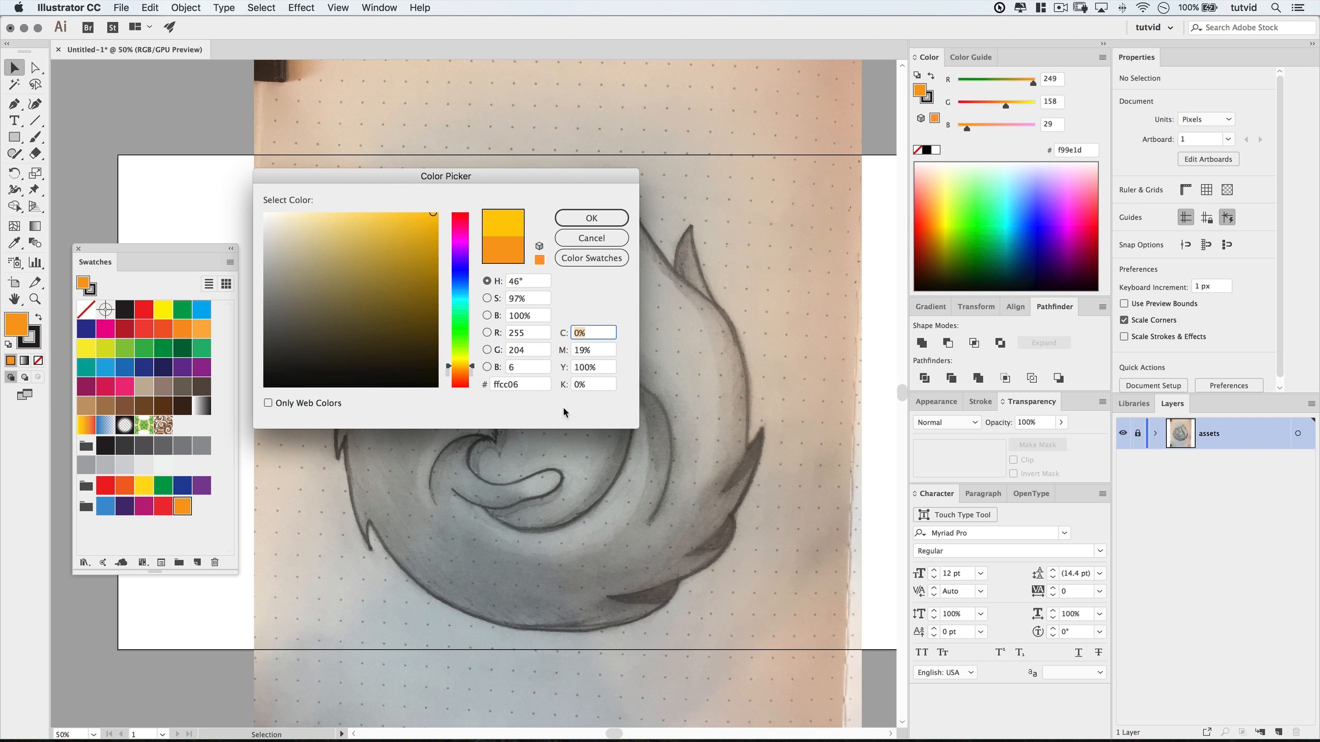
left_click(598, 223)
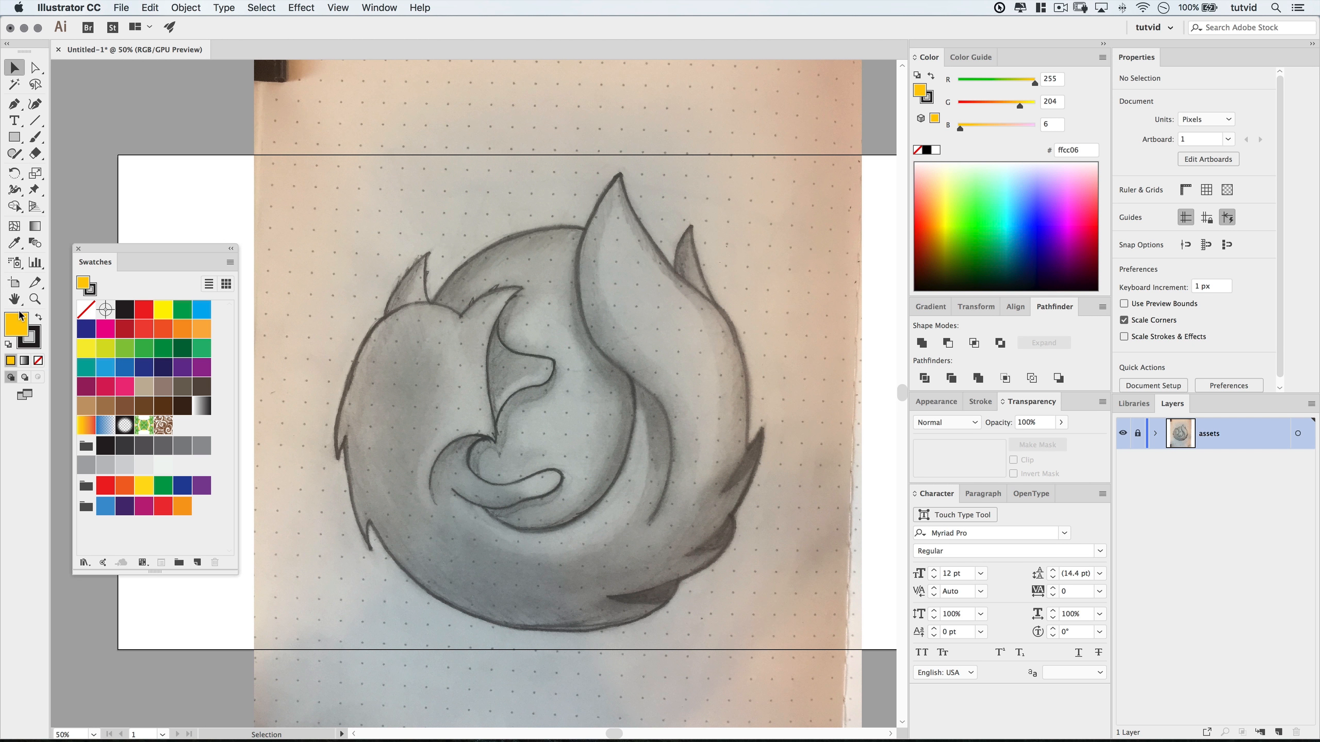
left_click_drag(19, 318, 196, 509)
Set the fill color to fceb03 and add it as the next swatch after the golden yellow one.
double_click(17, 325)
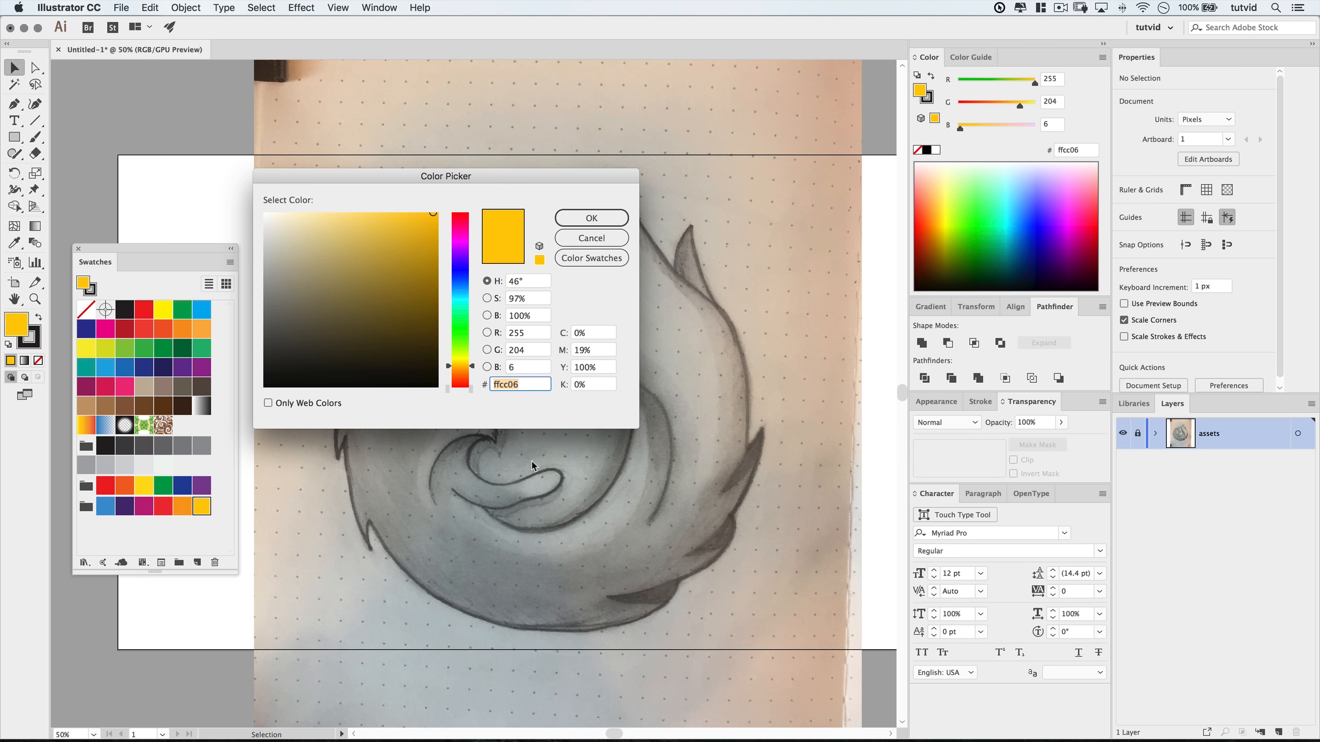
type("fceb03")
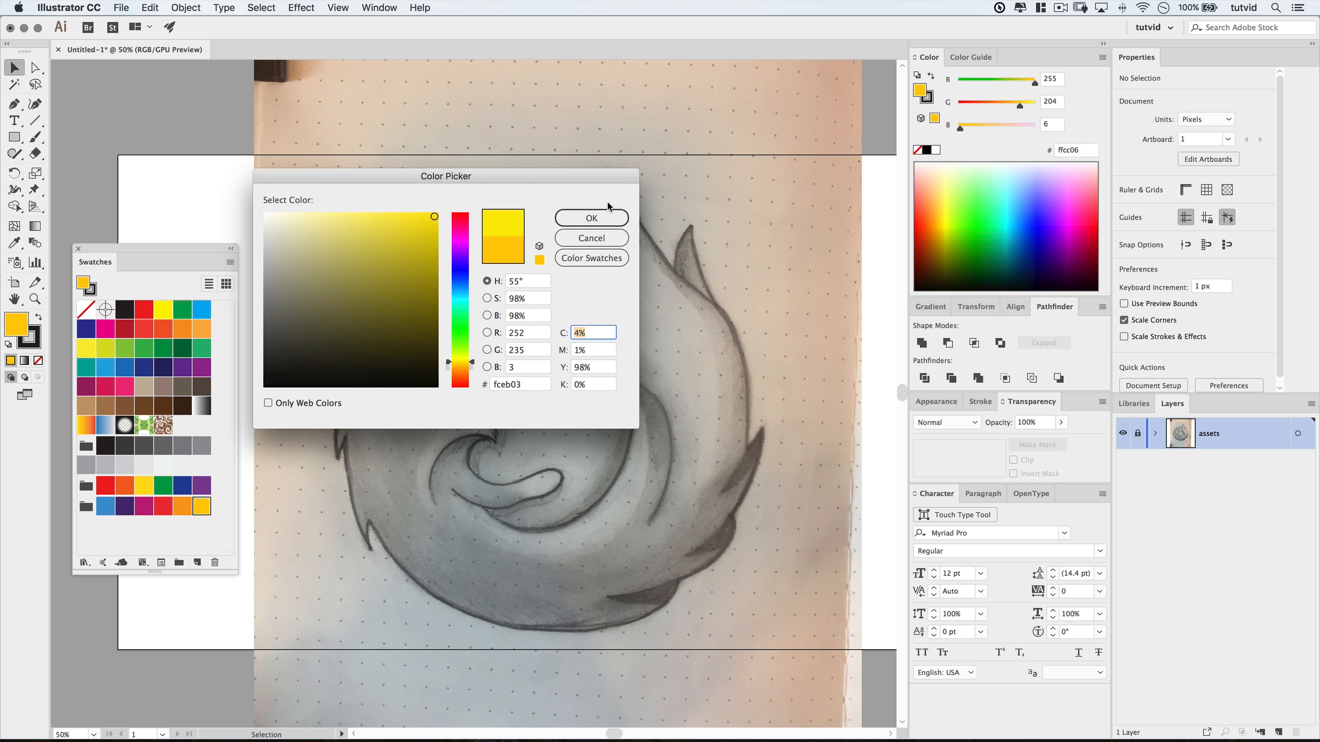
left_click(591, 218)
left_click_drag(36, 332, 223, 528)
Set the fill color to fbef55 and add it as a swatch after the bright yellow one.
double_click(25, 327)
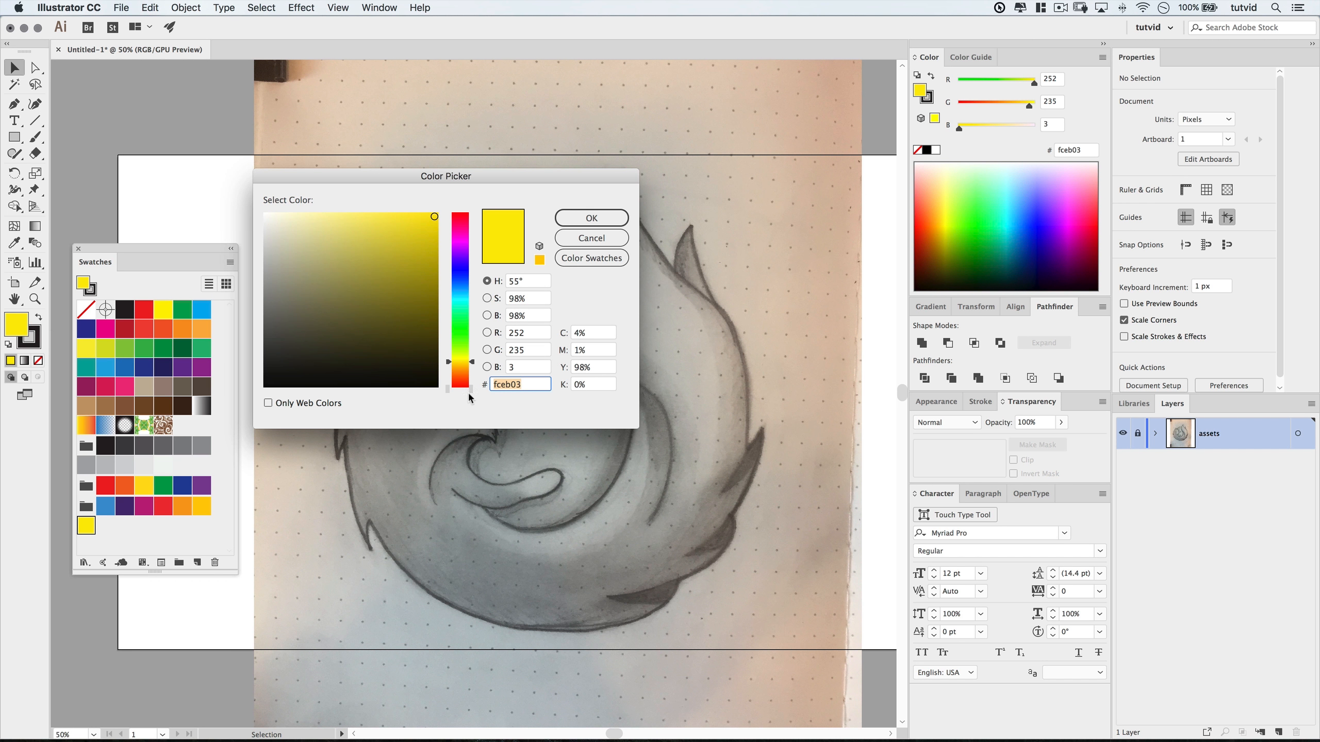
type("fbef55")
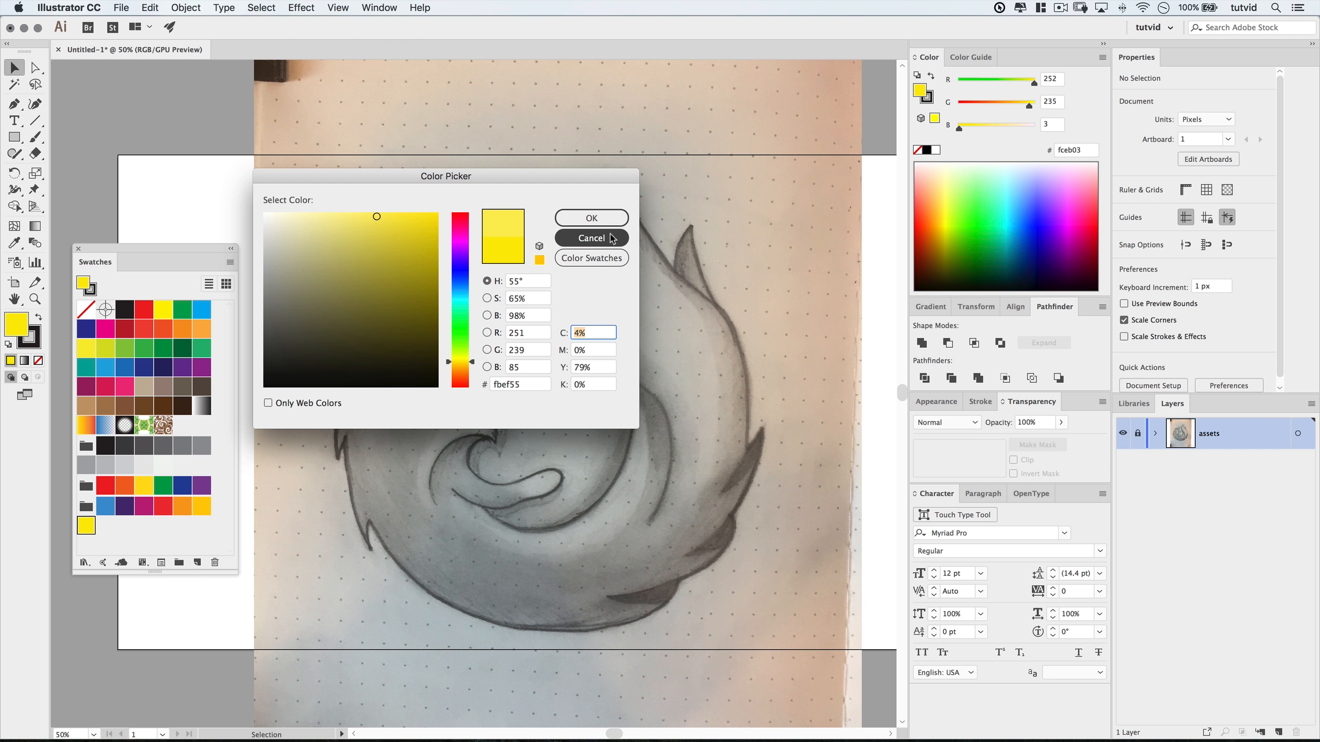
key("Return")
left_click_drag(21, 327, 106, 528)
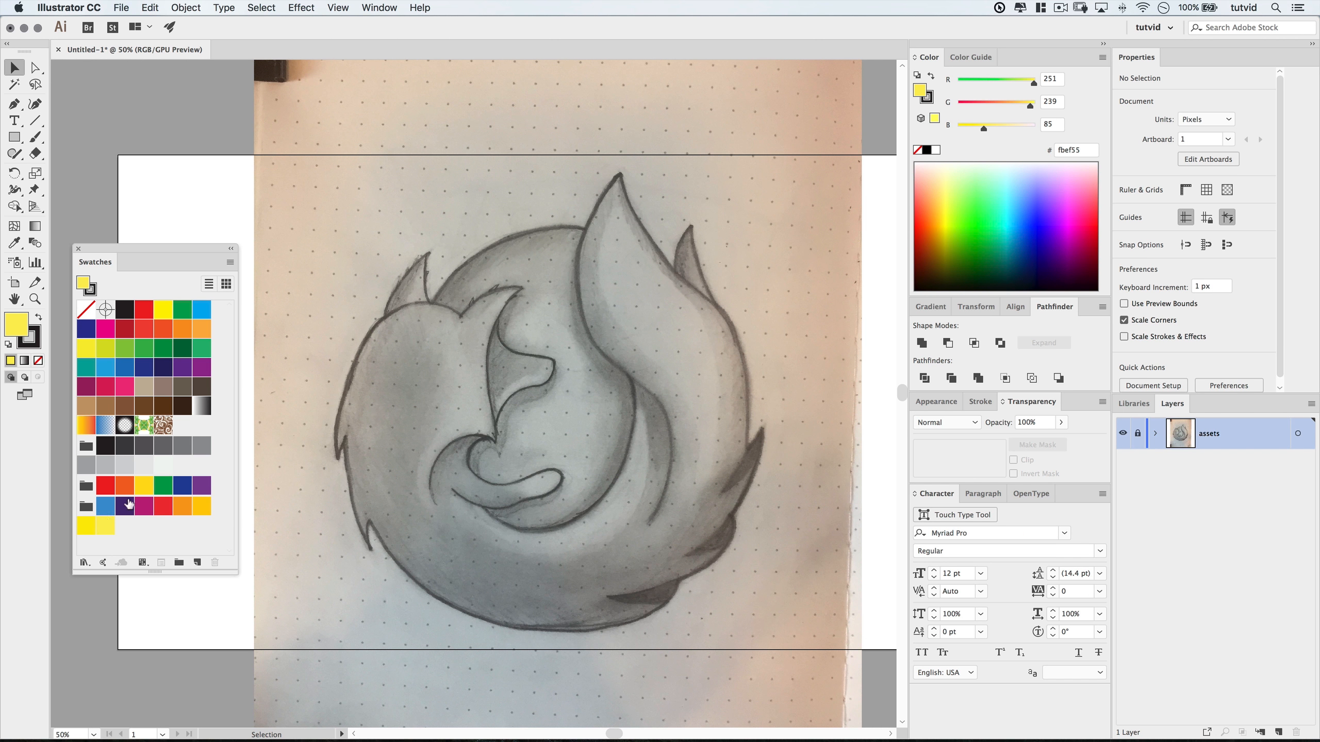
Move the Swatches panel lower beside the sketch and create a new layer above the assets layer.
left_click_drag(215, 263, 196, 412)
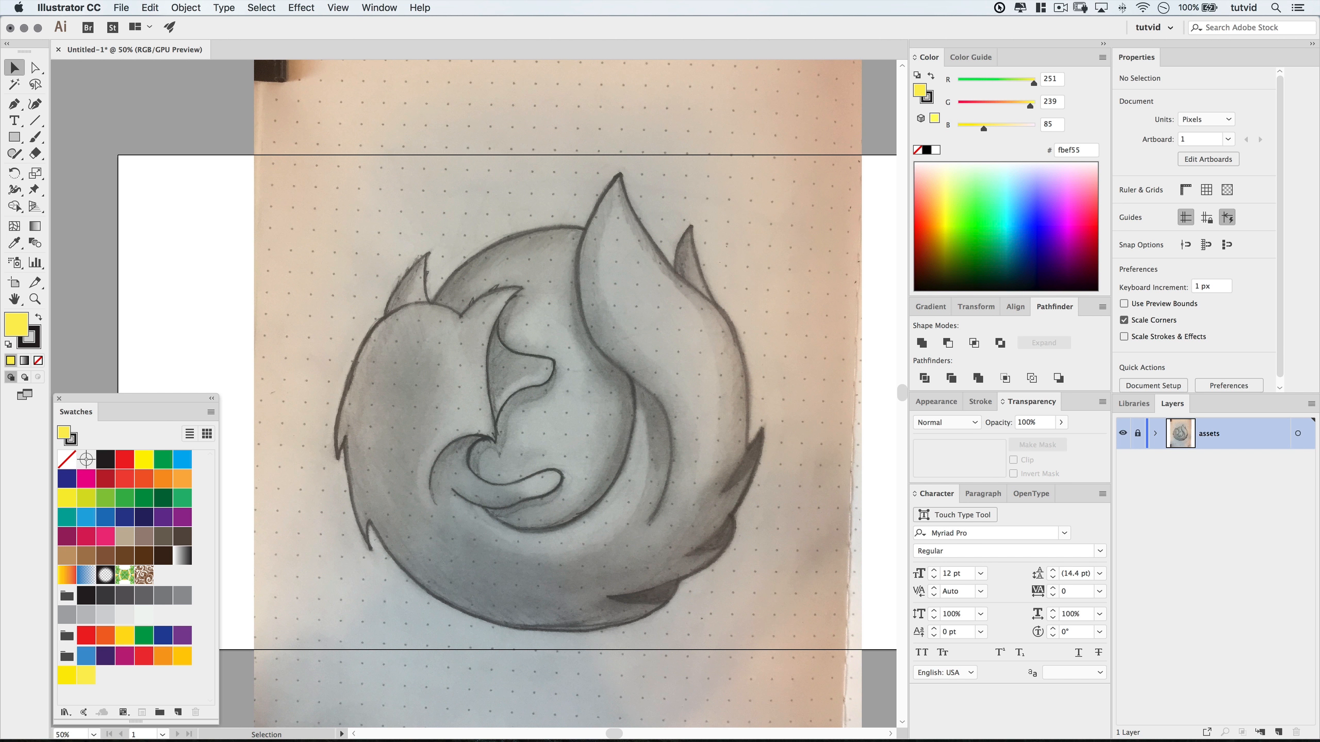
left_click(1279, 733)
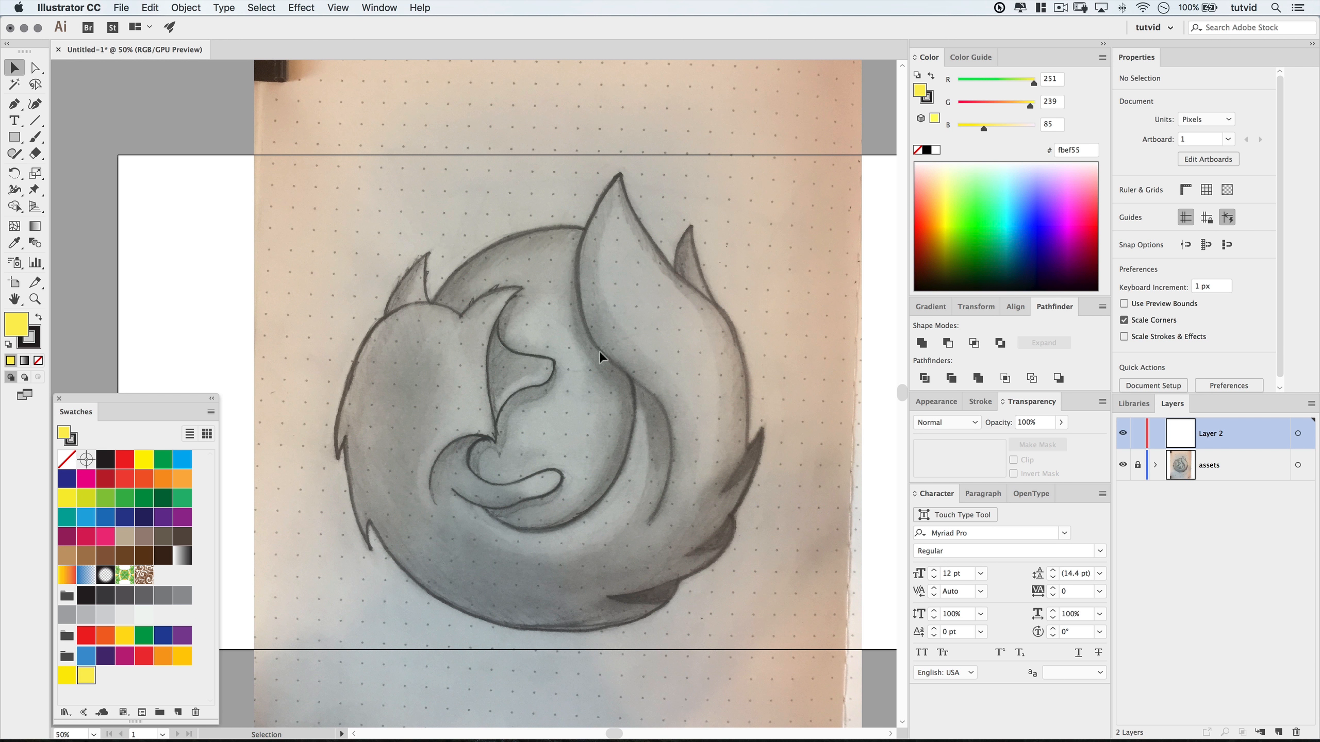
Draw a circle about 904 px in diameter over the sketch's inner globe, with no fill and a 5 pt f9ff00 stroke.
left_click_drag(14, 136, 91, 174)
left_click(38, 360)
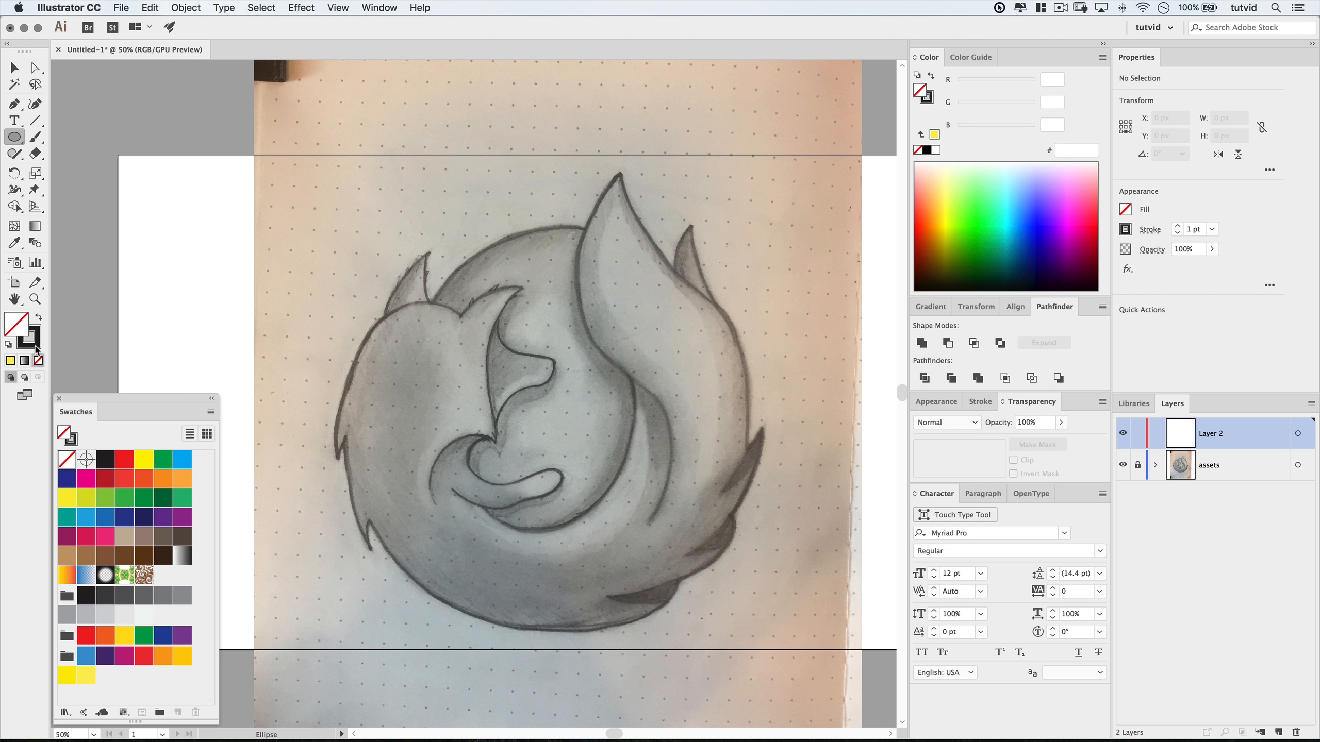
left_click(36, 342)
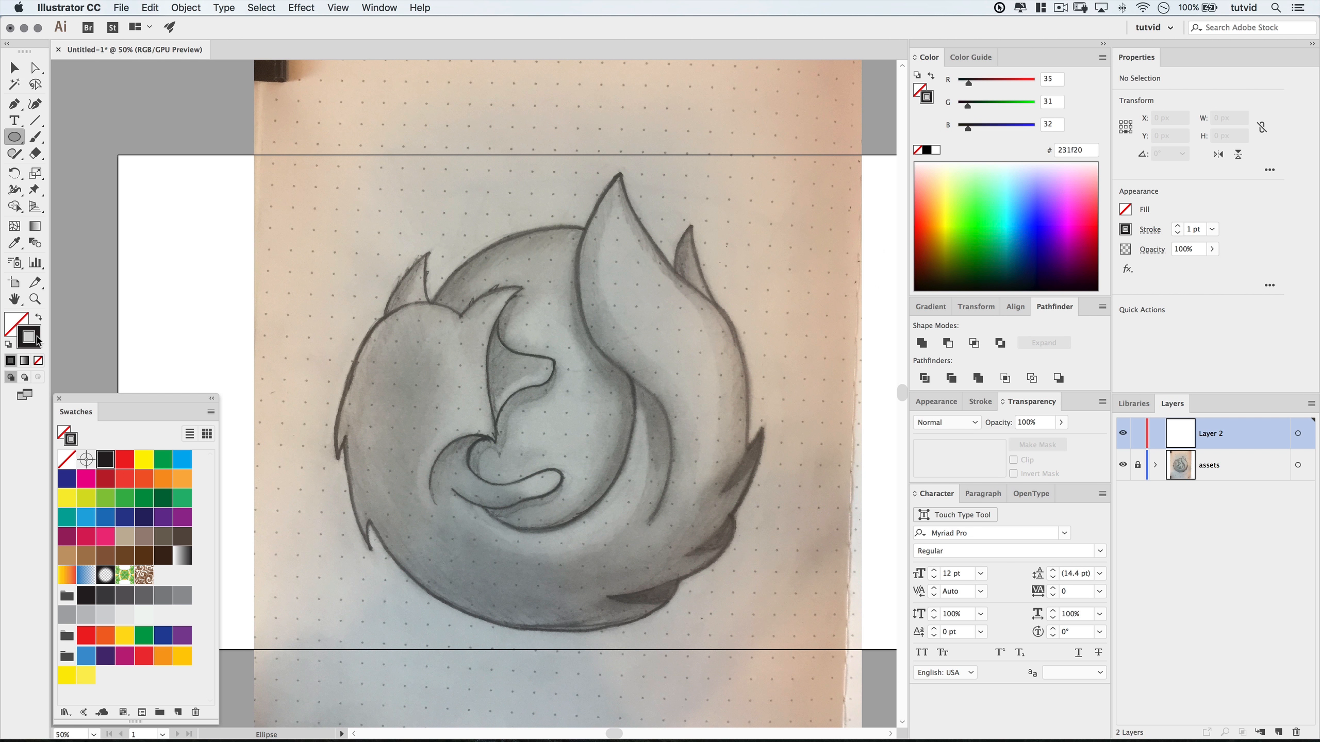
double_click(38, 341)
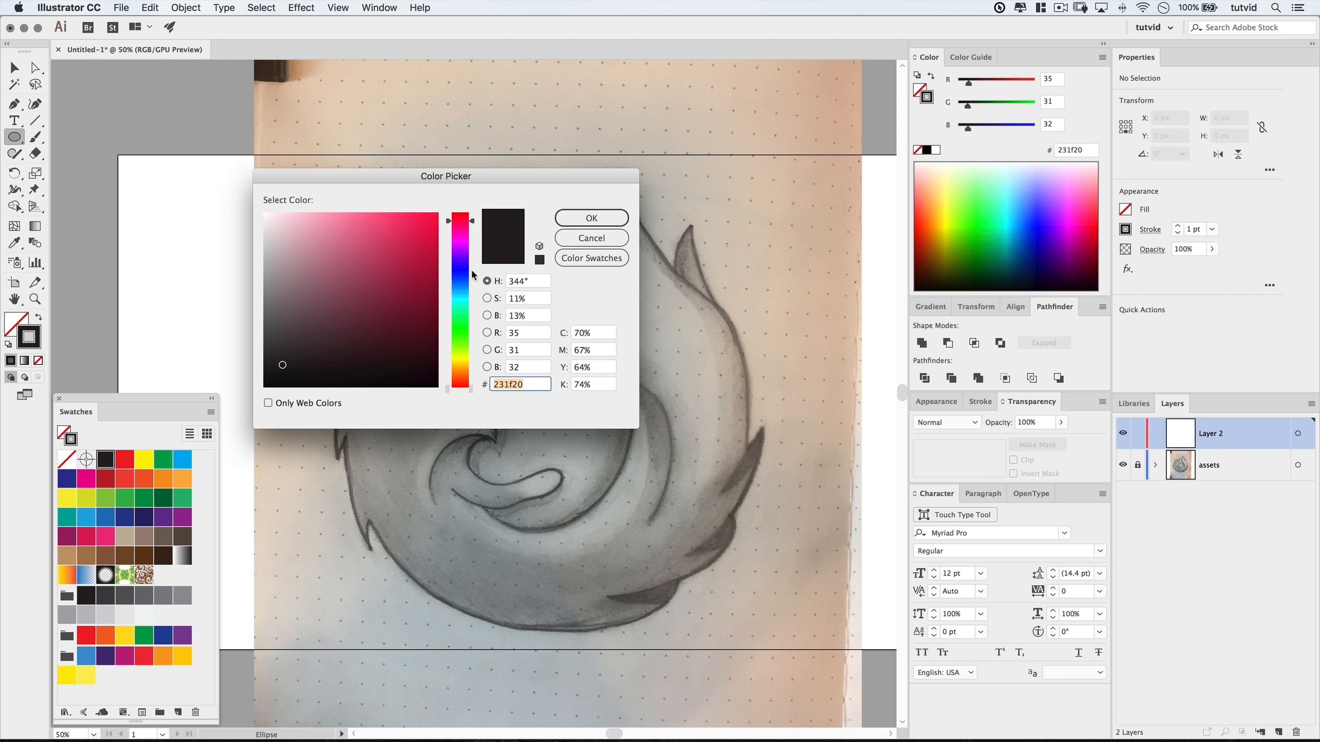
left_click(463, 358)
left_click_drag(423, 269, 438, 213)
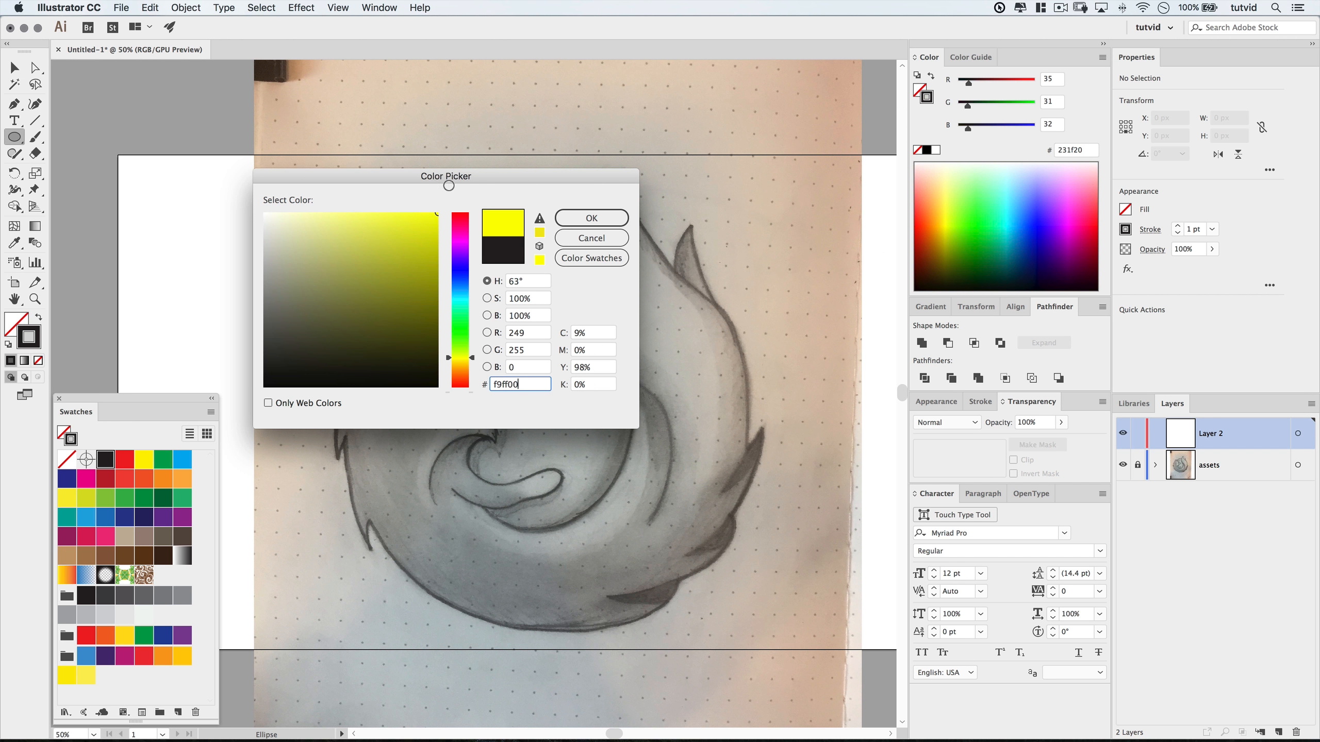
left_click(591, 218)
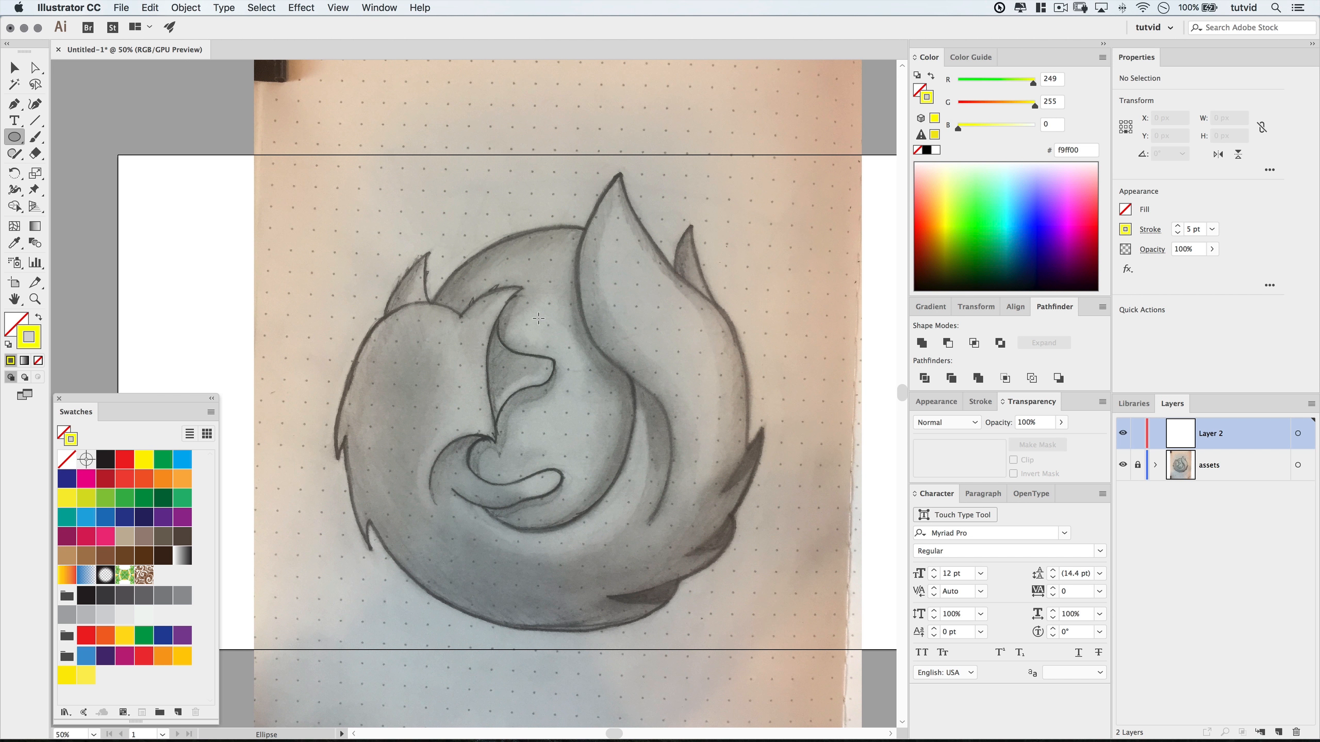
mouse_move(391, 229)
left_mouse_down()
mouse_move(603, 513)
mouse_move(668, 567)
mouse_move(640, 539)
left_mouse_up()
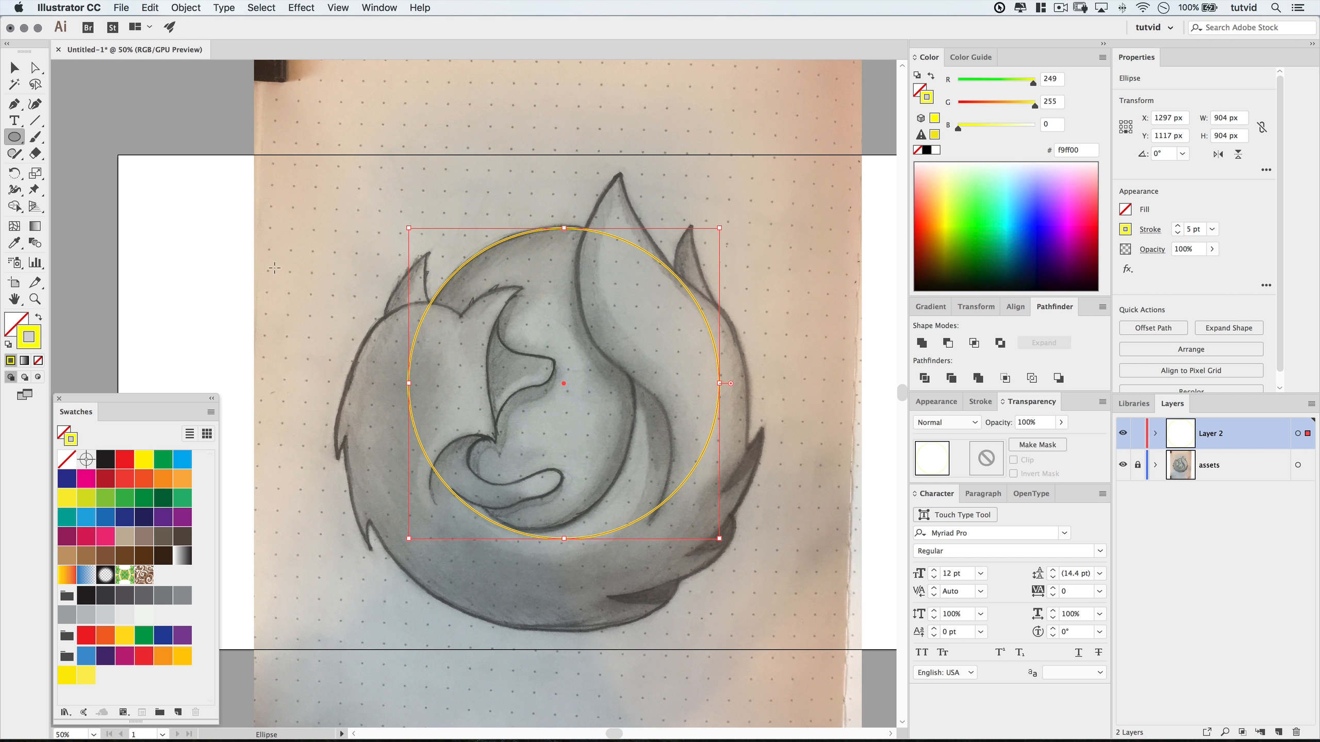
Trace the edge of the fox's face with a curved Pen path from the throat up to the tip of the front ear.
left_click(15, 105)
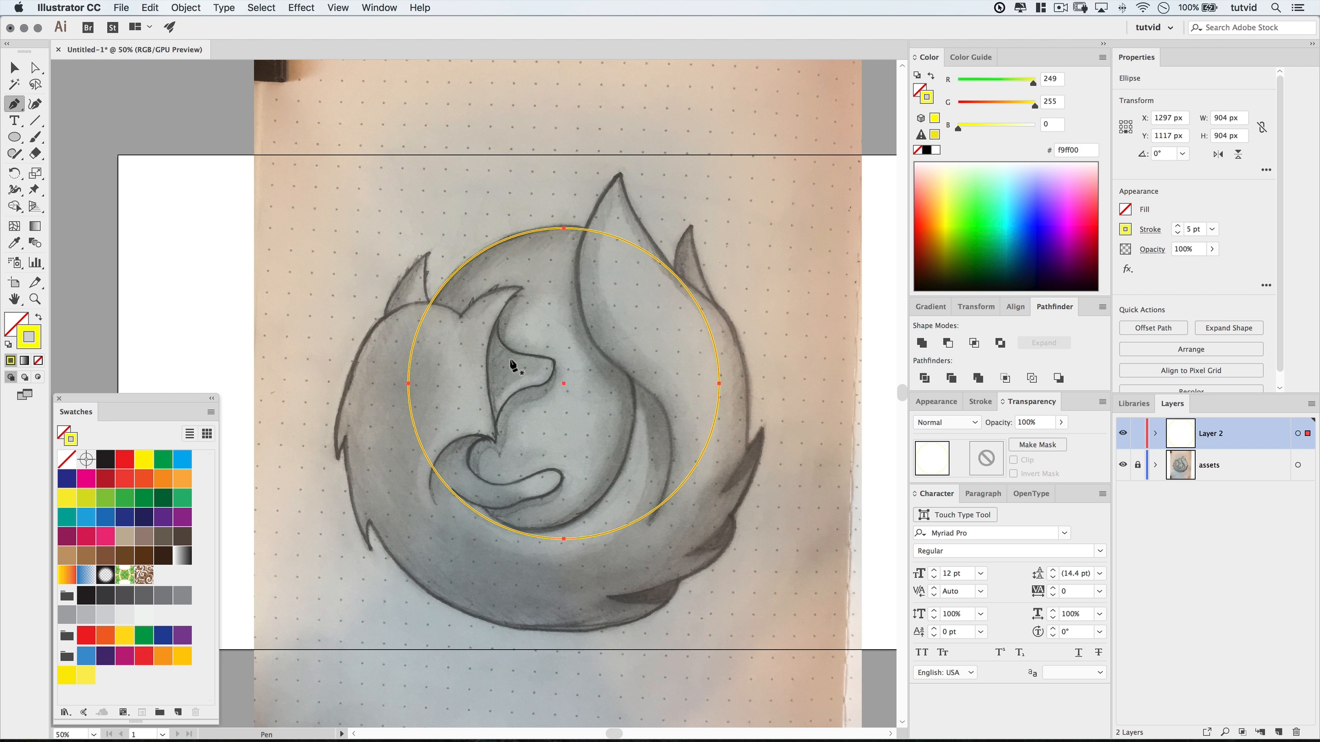
key("super+equal")
left_click_drag(506, 490, 697, 358)
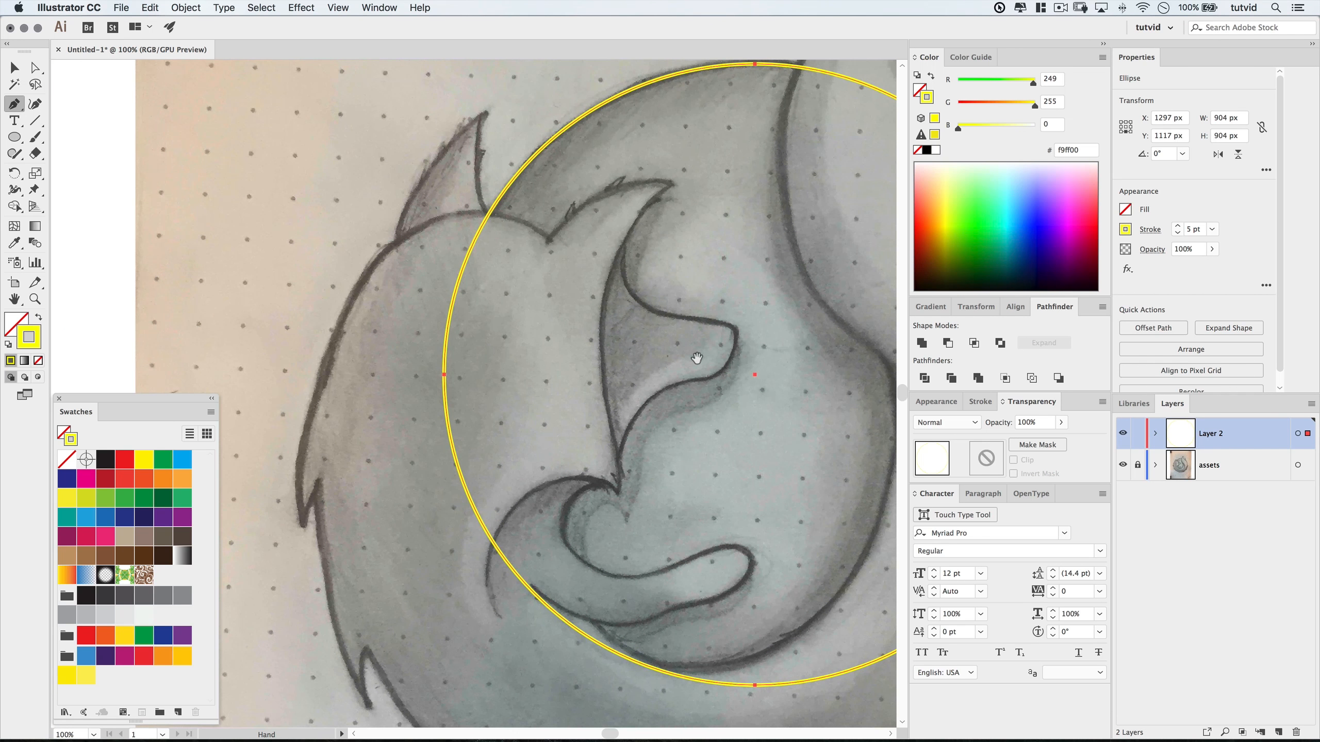
left_click(617, 491, "super")
left_click_drag(626, 455, 625, 453)
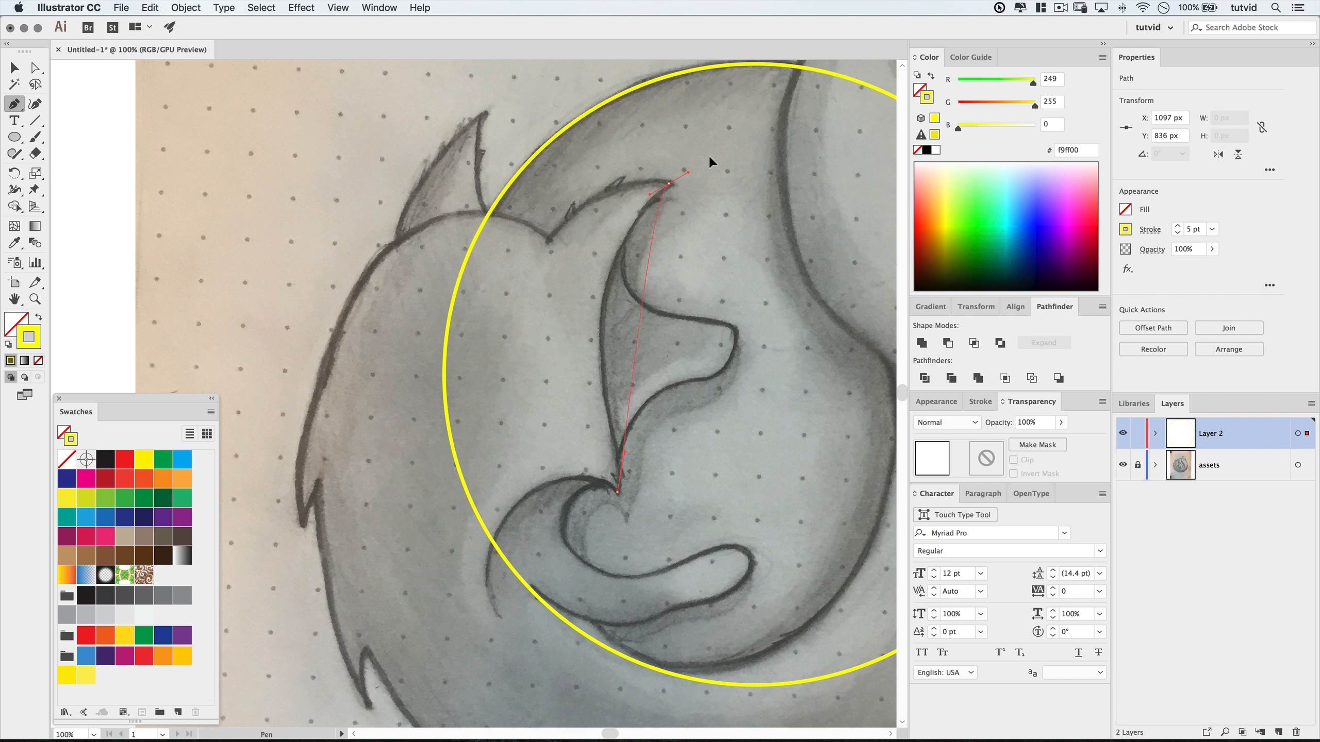
left_click_drag(711, 159, 789, 82)
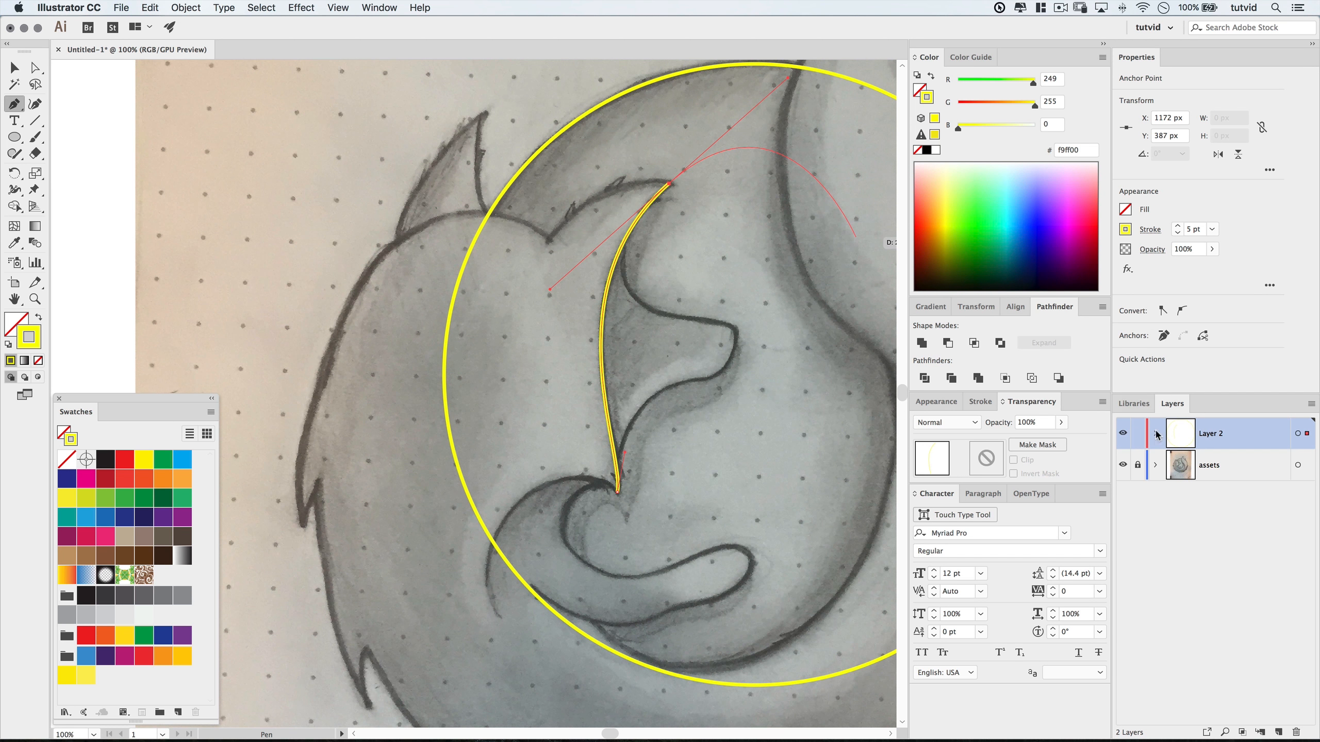
Change the tracing layer's color to Light Blue in its layer options.
double_click(1233, 438)
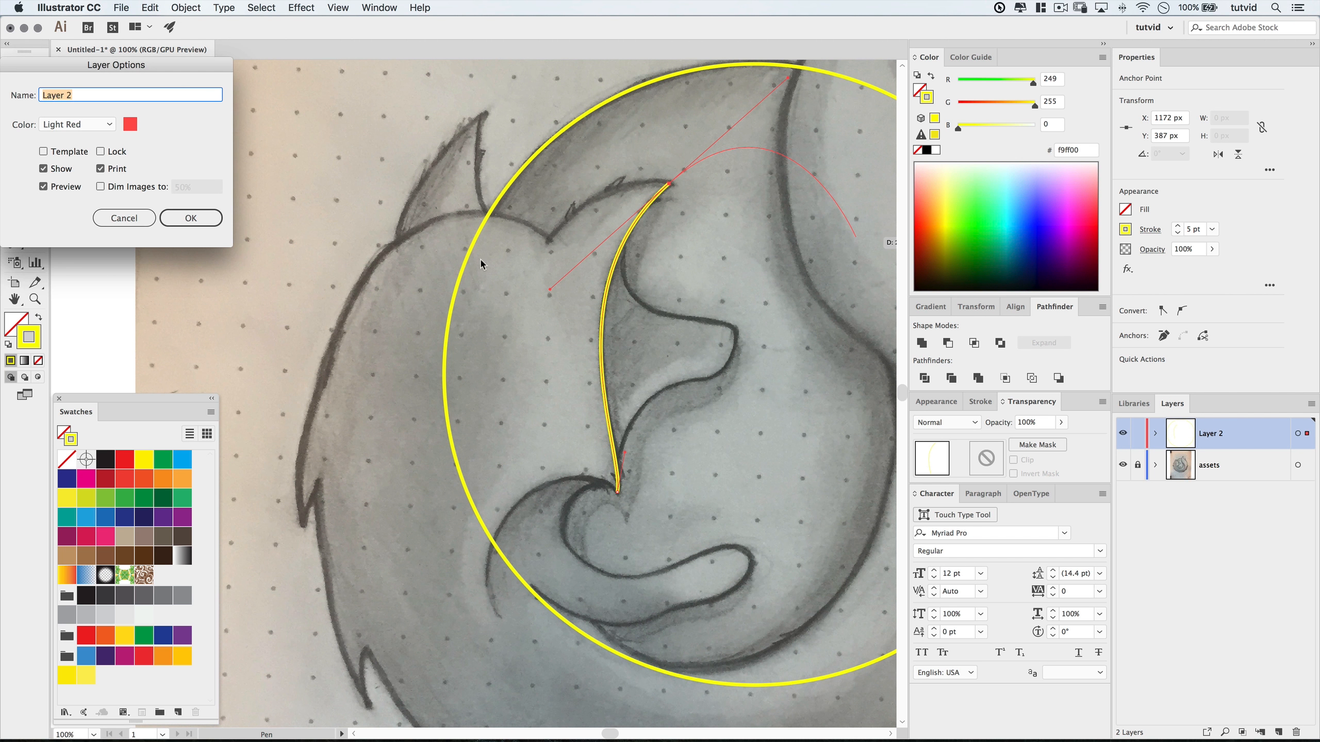
left_click(76, 125)
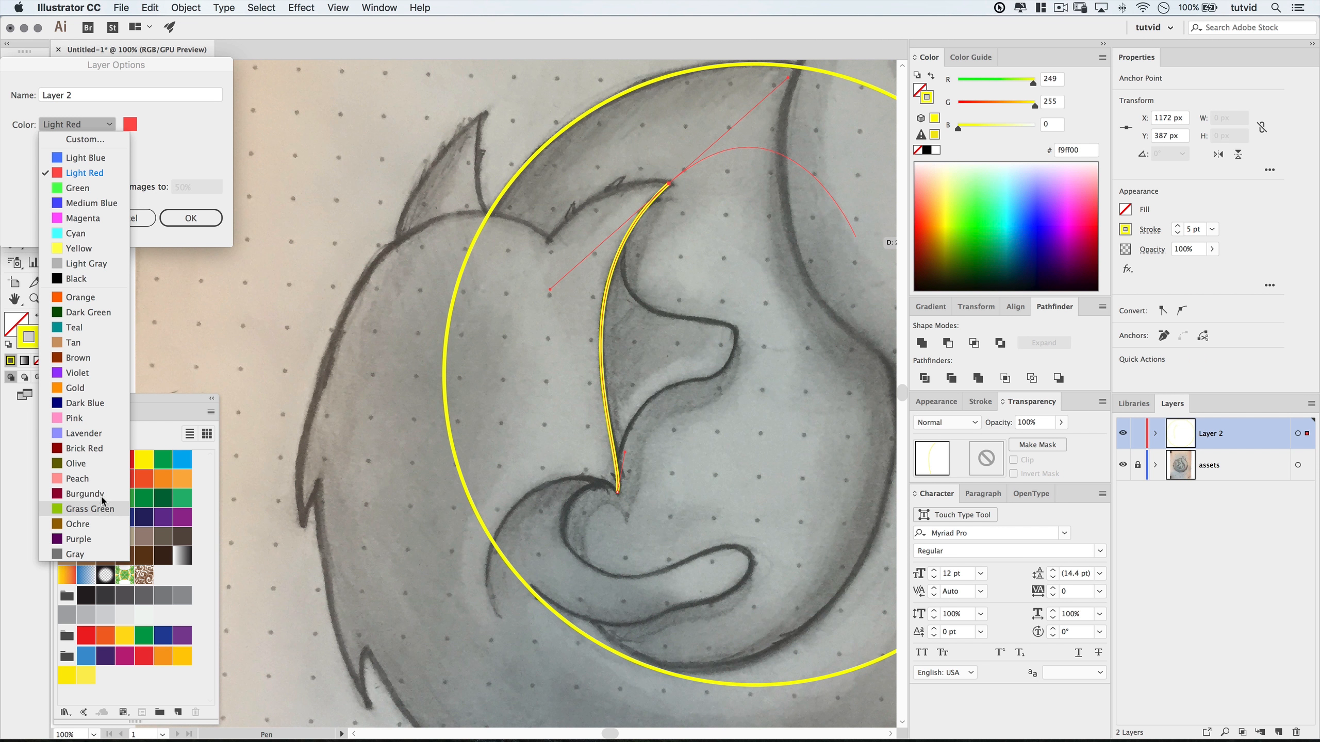
left_click(89, 159)
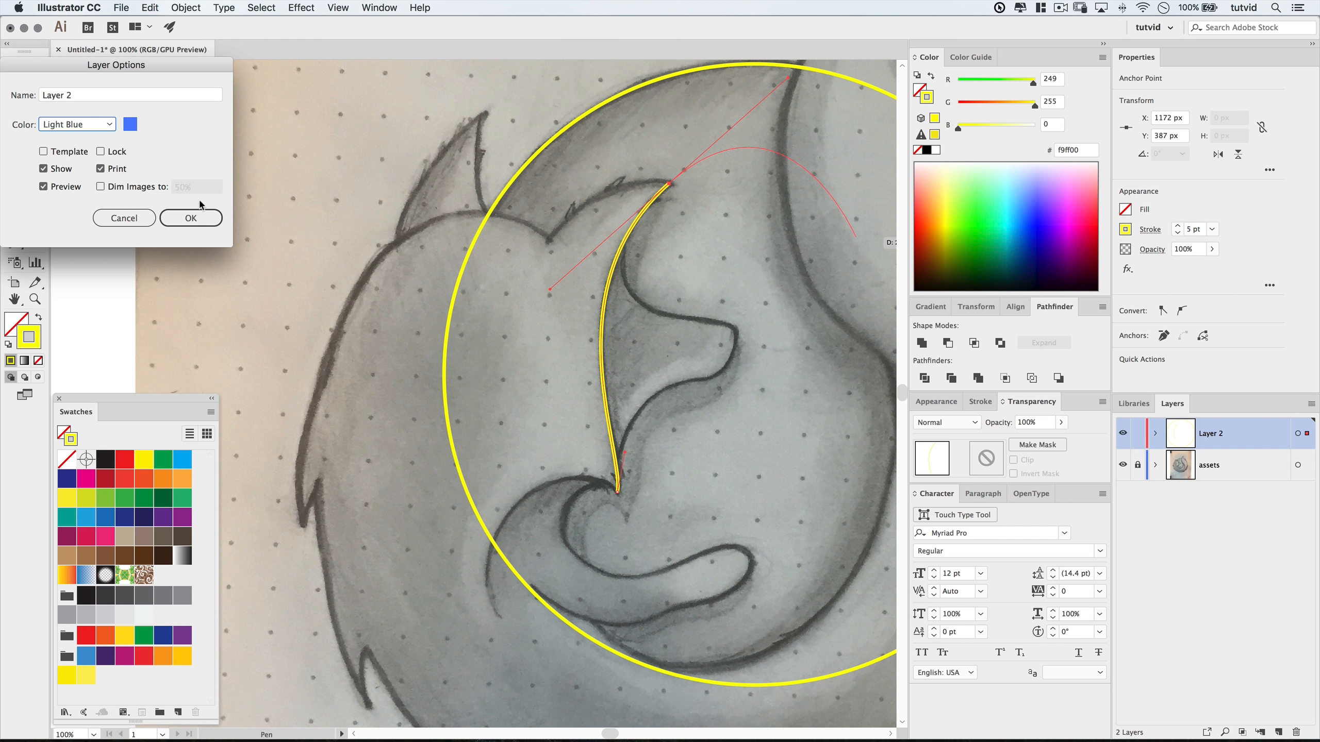
left_click(201, 218)
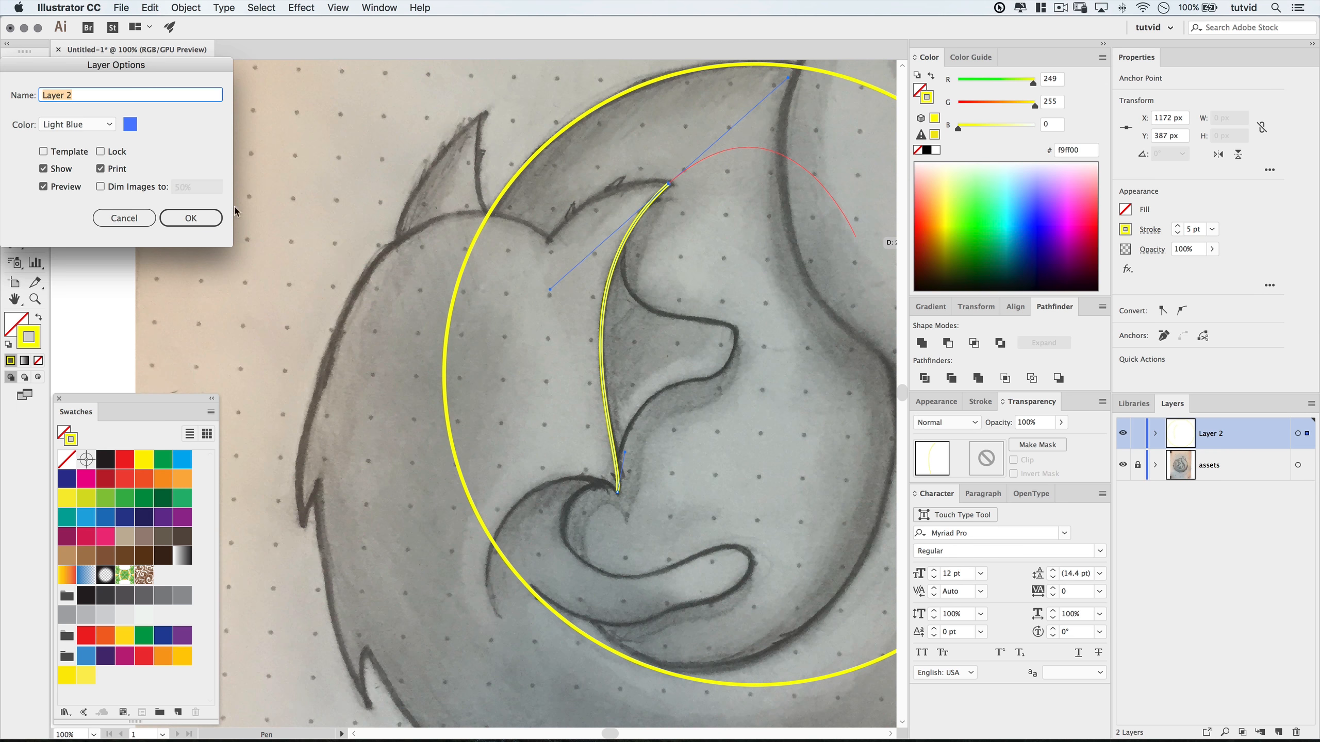
left_click(210, 219)
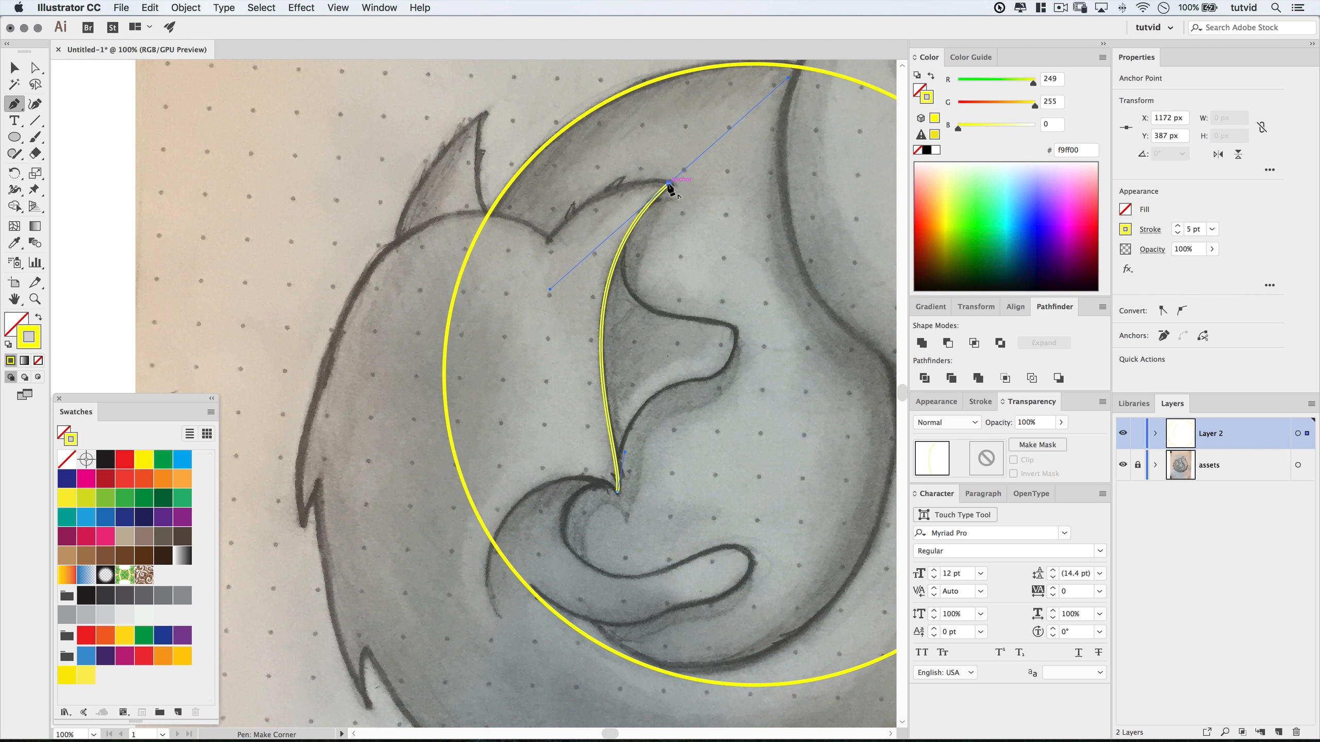
Continue the Pen path from the front ear tip over the forehead notch and down the back to the first fur tuft.
left_click_drag(670, 184, 603, 167)
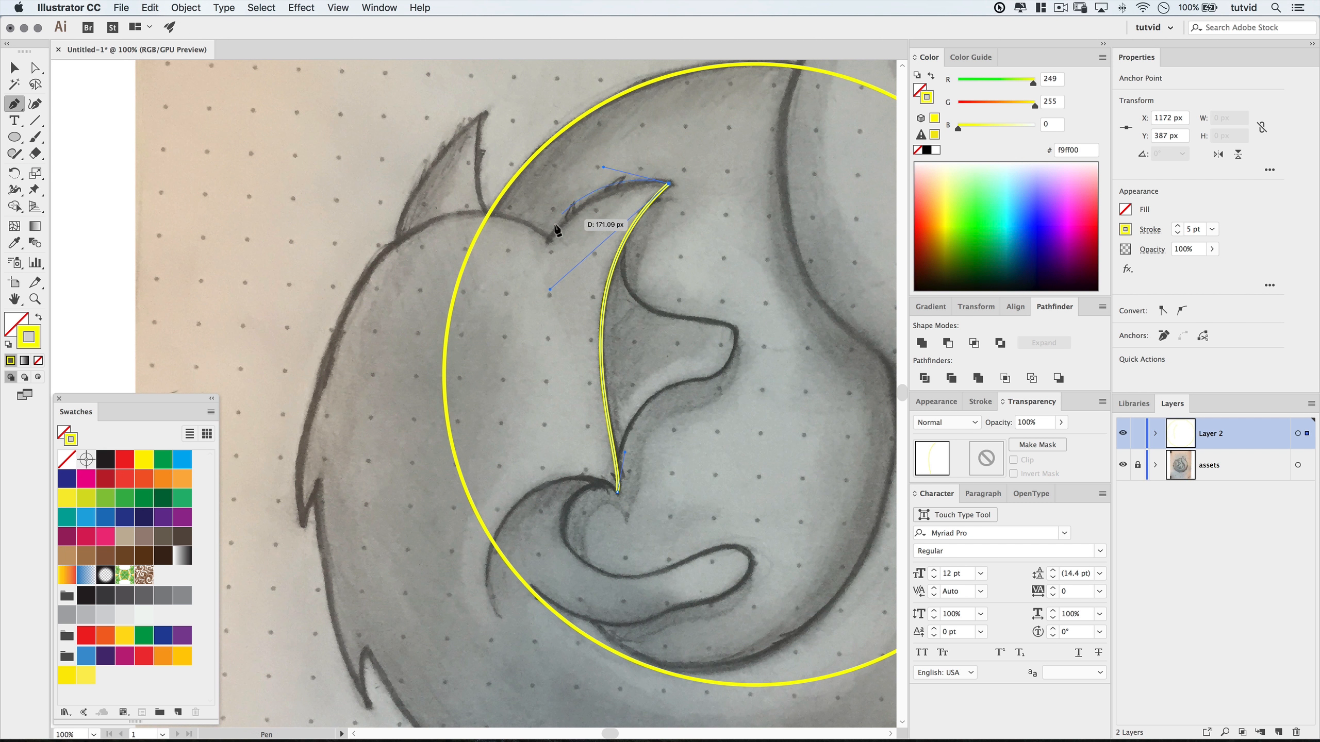
mouse_move(549, 241)
left_mouse_down()
mouse_move(539, 252)
mouse_move(505, 203)
left_mouse_up()
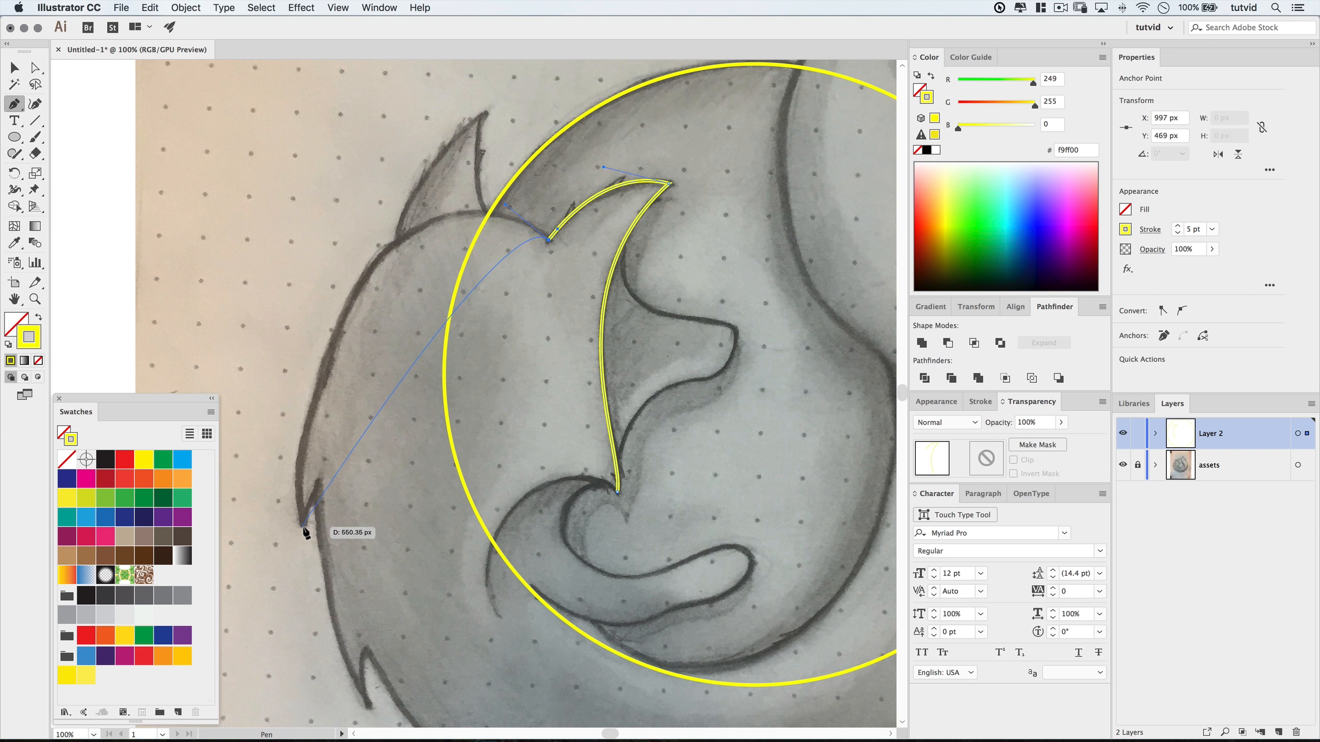
mouse_move(301, 526)
left_mouse_down()
mouse_move(326, 571)
mouse_move(342, 675)
mouse_move(316, 726)
mouse_move(286, 718)
mouse_move(323, 684)
left_mouse_up()
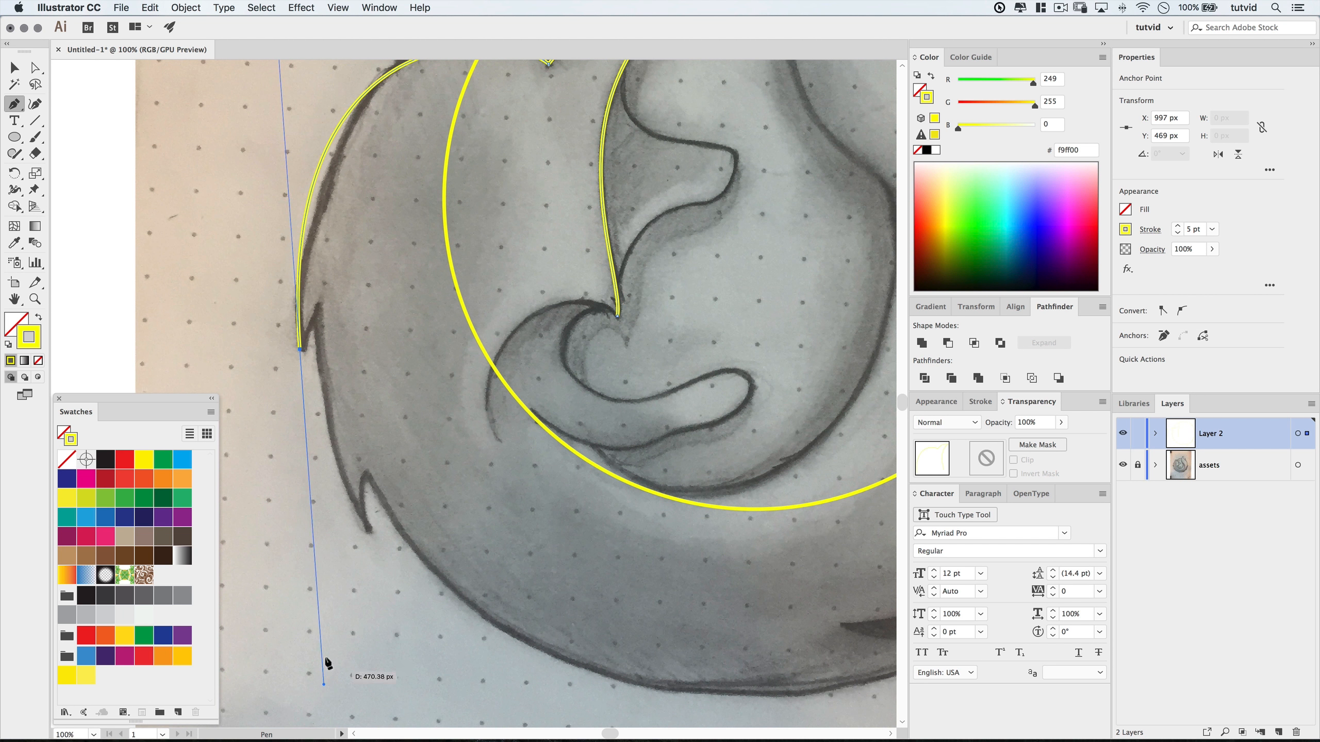
Adjust the direction handles at both ends of the back curve so it follows the sketched outline.
scroll(348, 259, "up", 7)
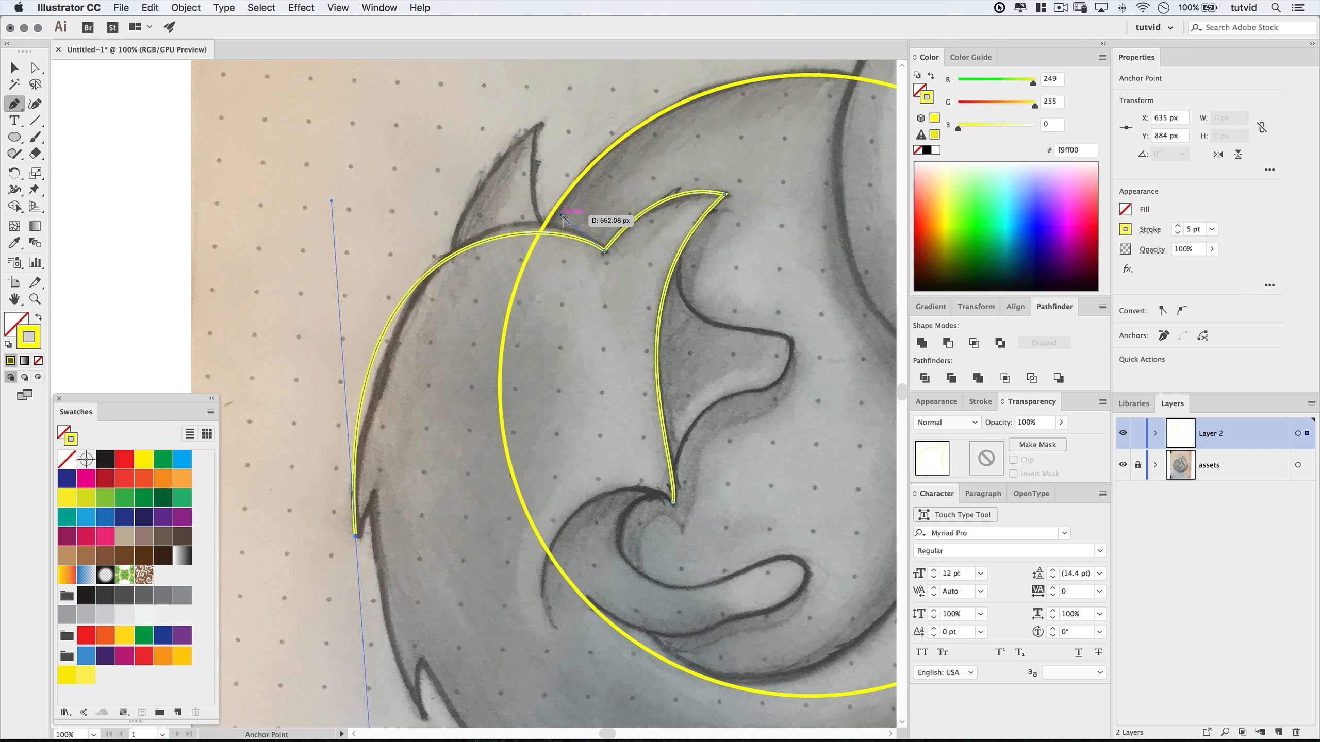
left_click_drag(559, 214, 578, 189)
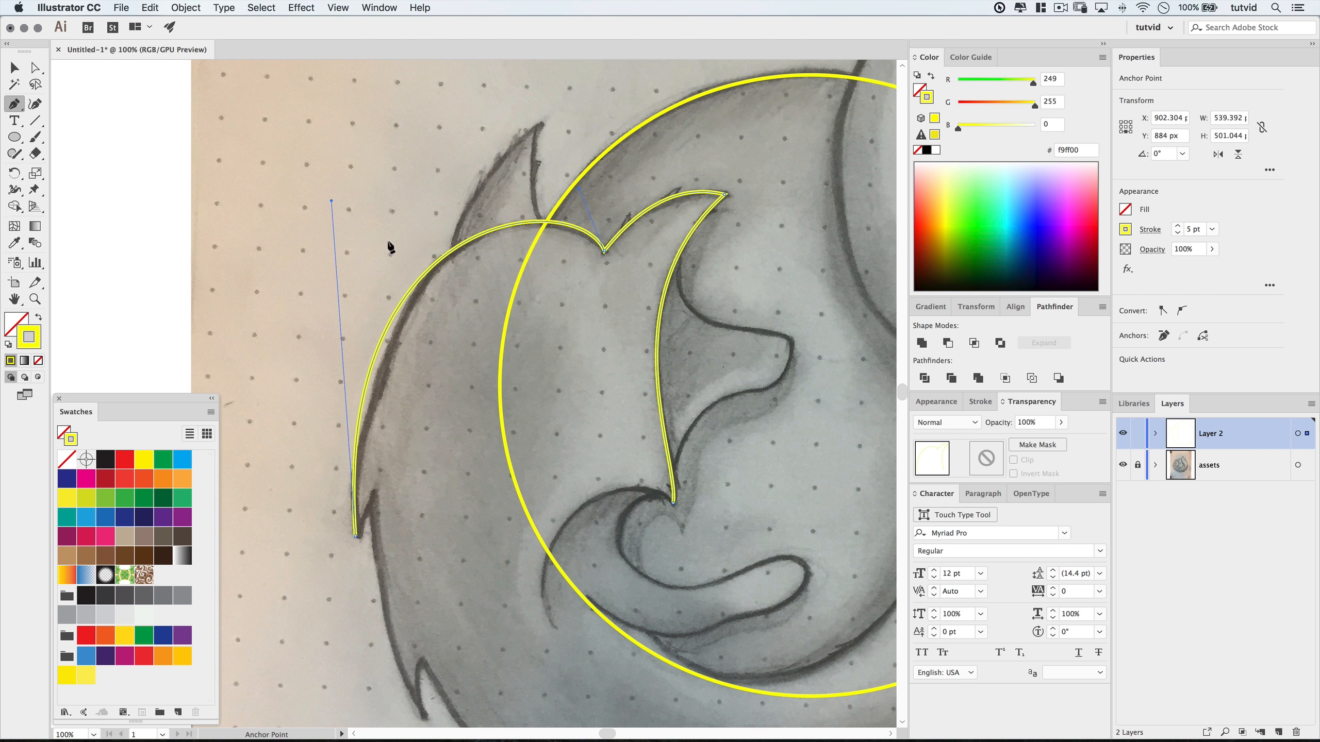
left_click_drag(330, 202, 358, 197)
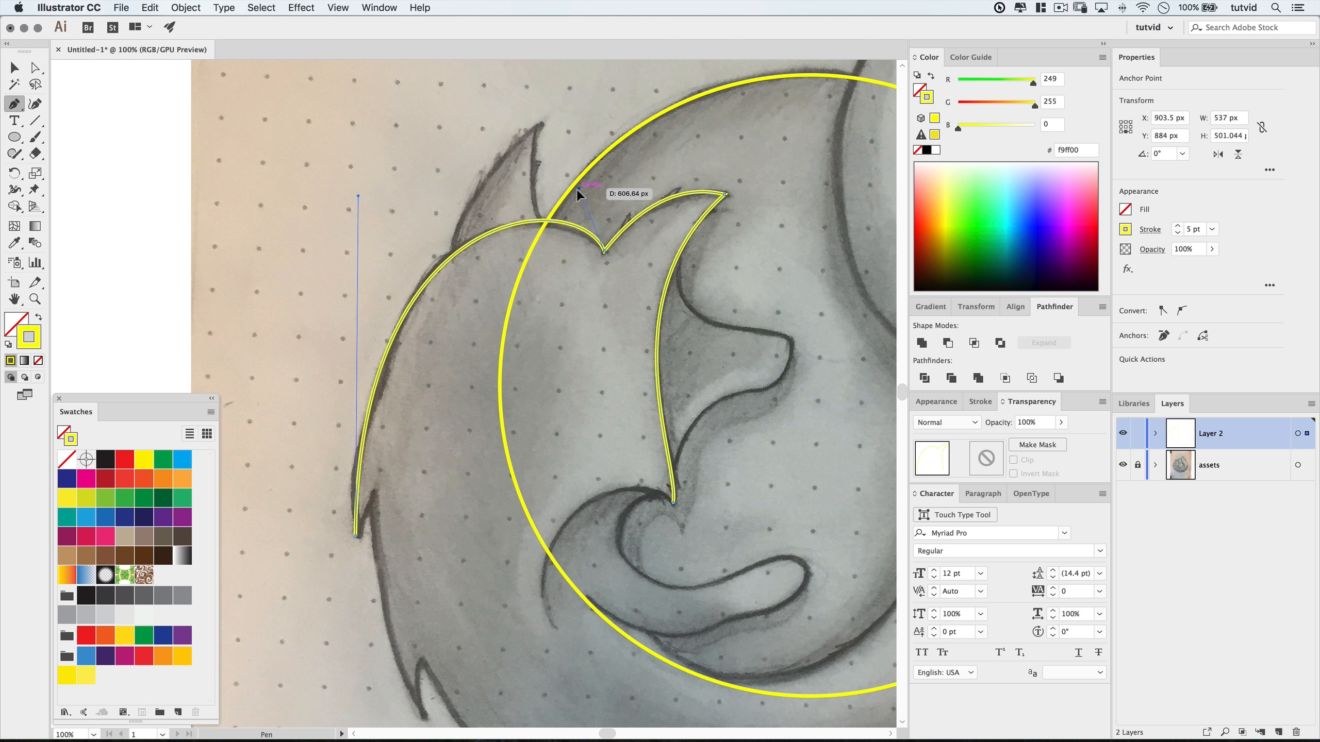
left_click_drag(577, 190, 564, 191)
left_click_drag(470, 509, 505, 389)
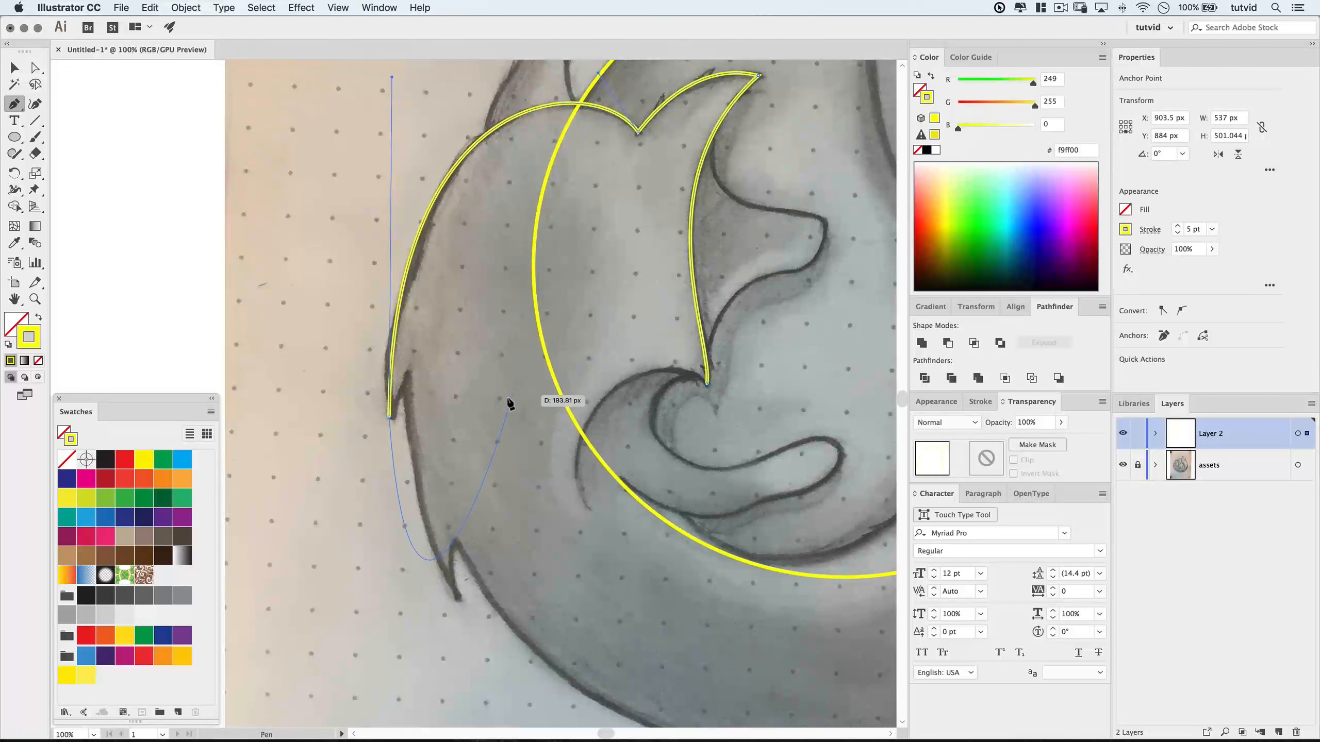
left_click(390, 416)
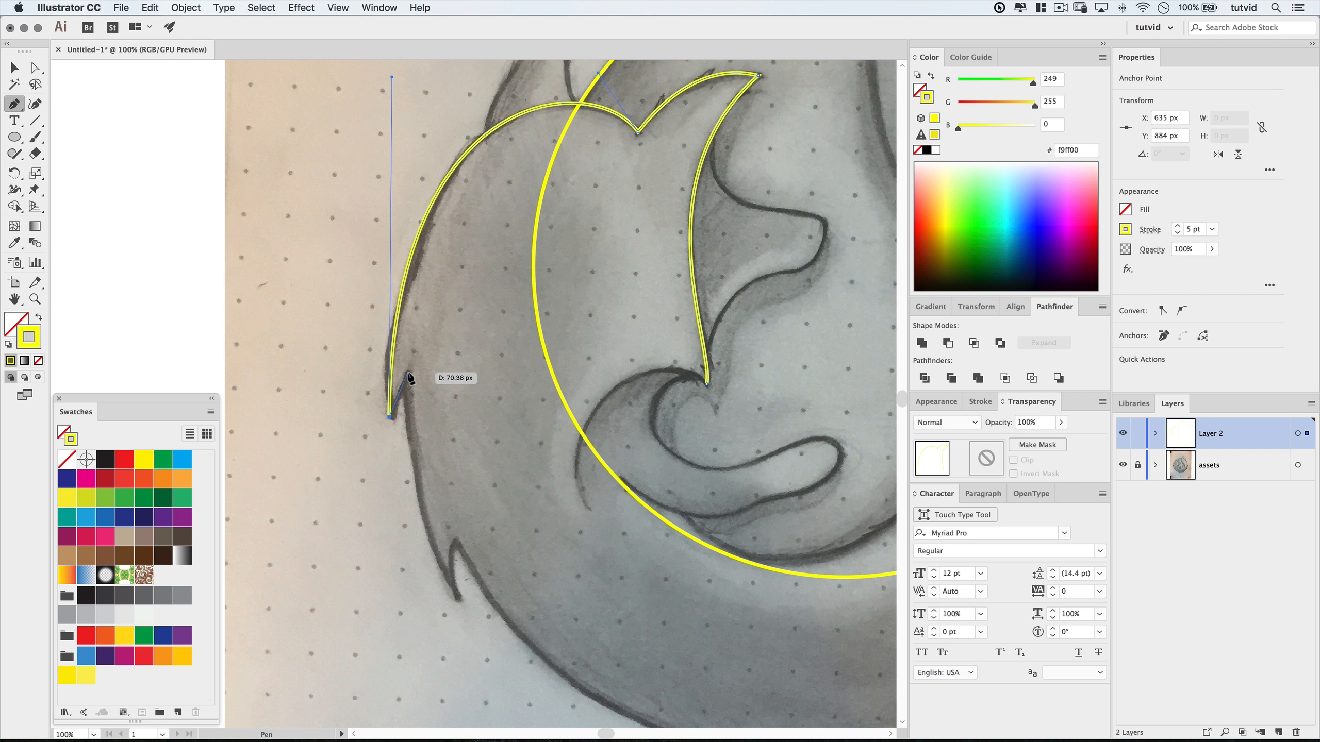
left_click_drag(408, 372, 399, 448)
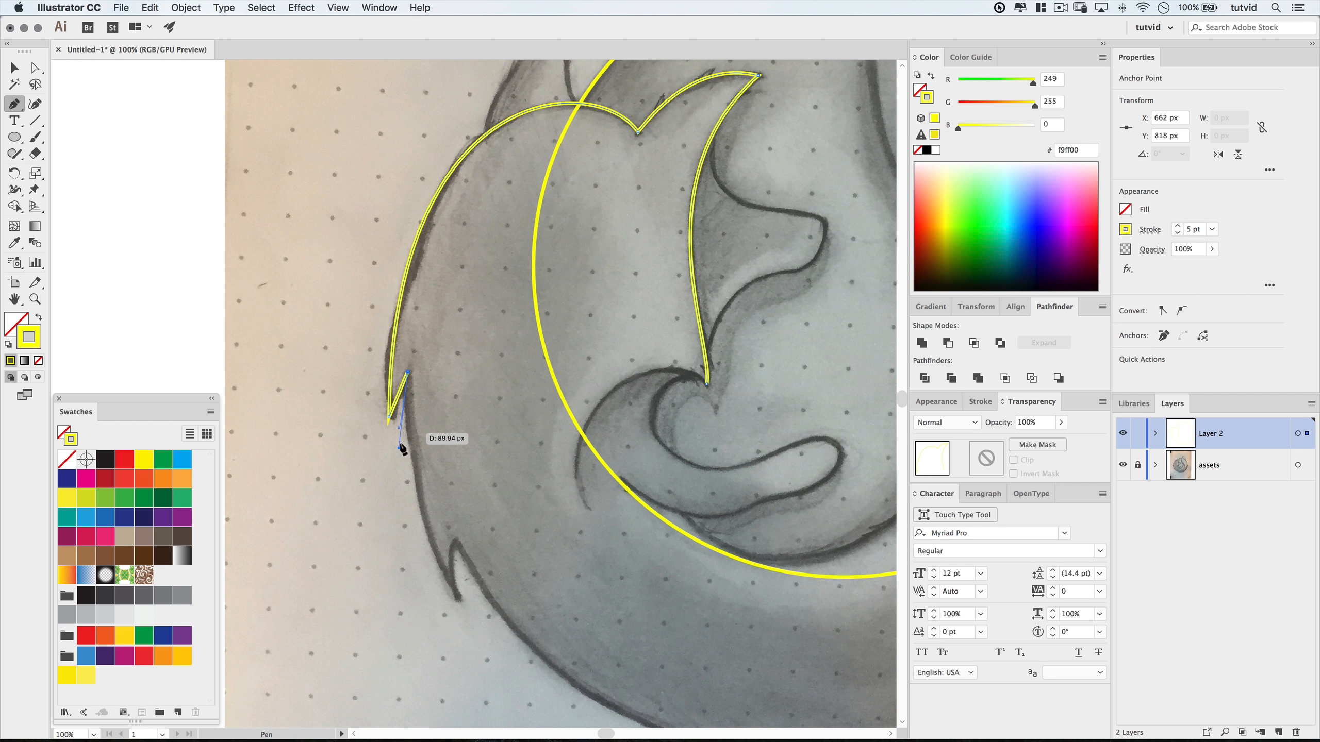
left_click_drag(457, 598, 486, 633)
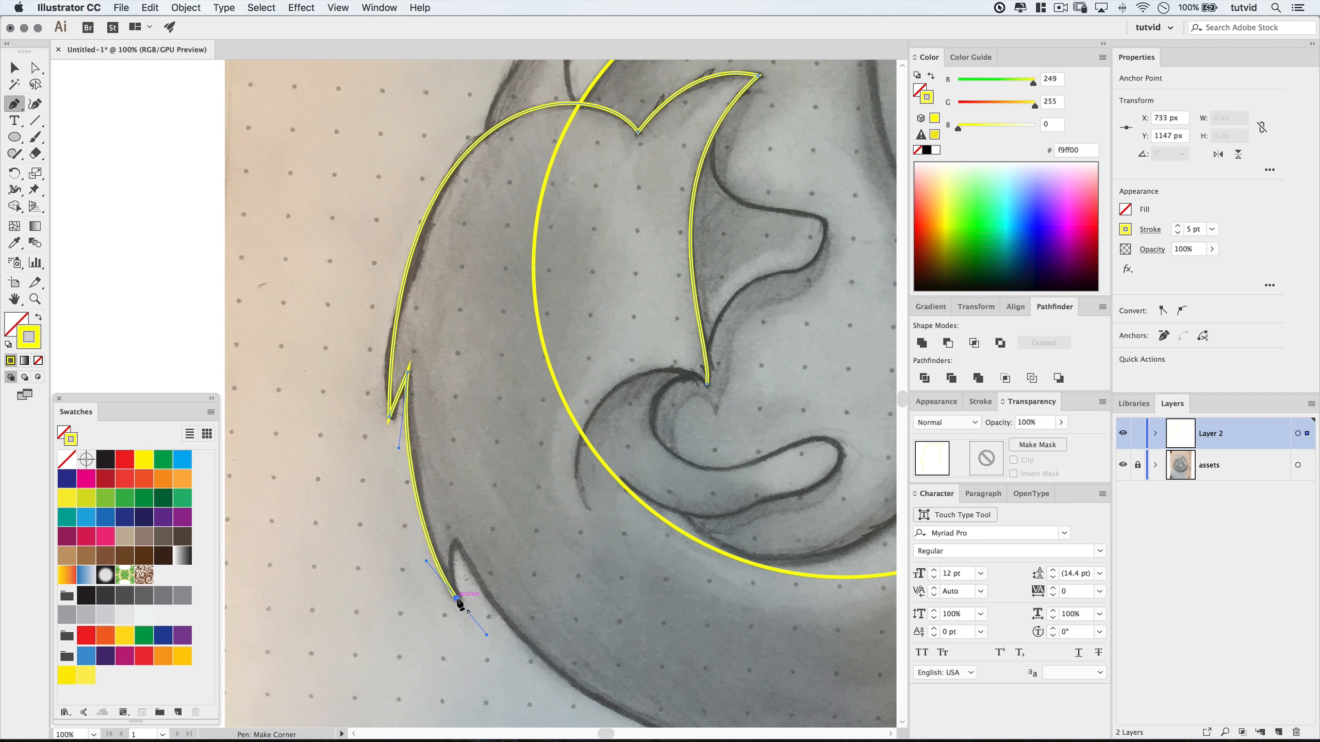
left_click(458, 538)
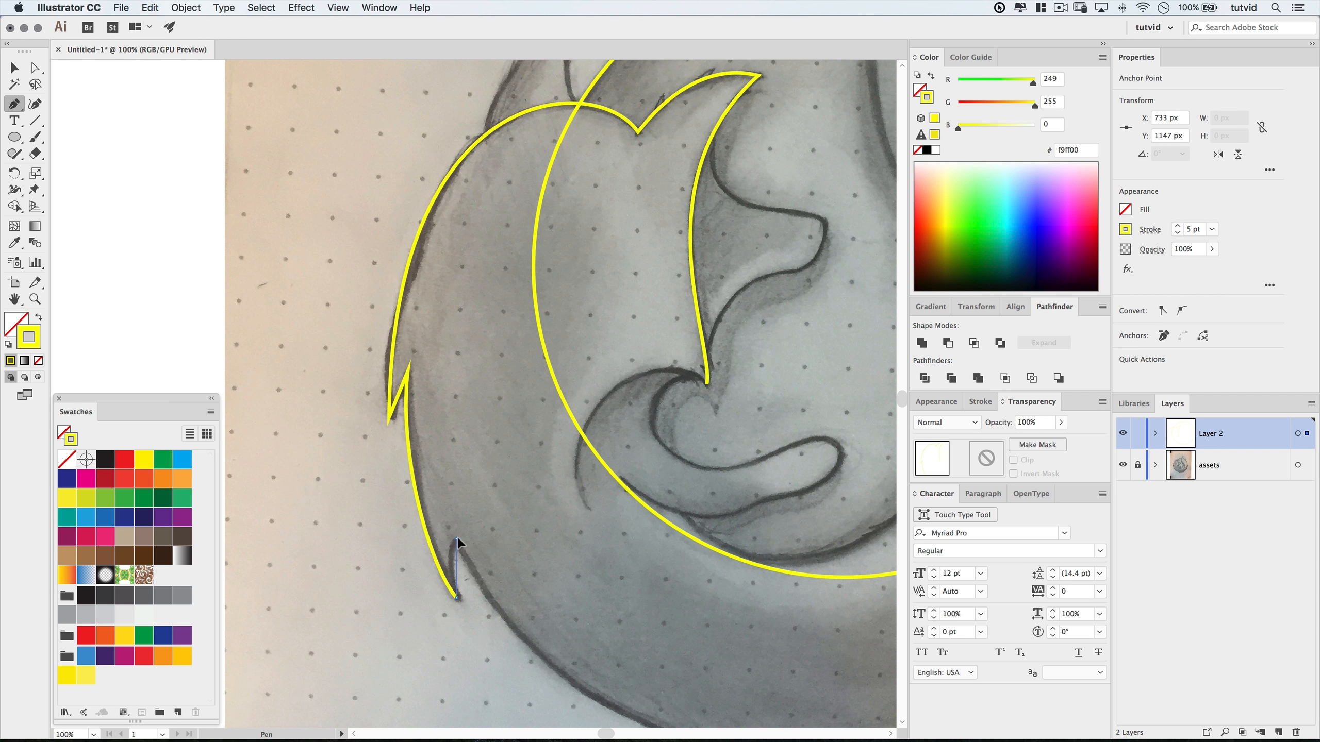
left_click_drag(470, 520, 470, 520)
left_click_drag(498, 564, 456, 488)
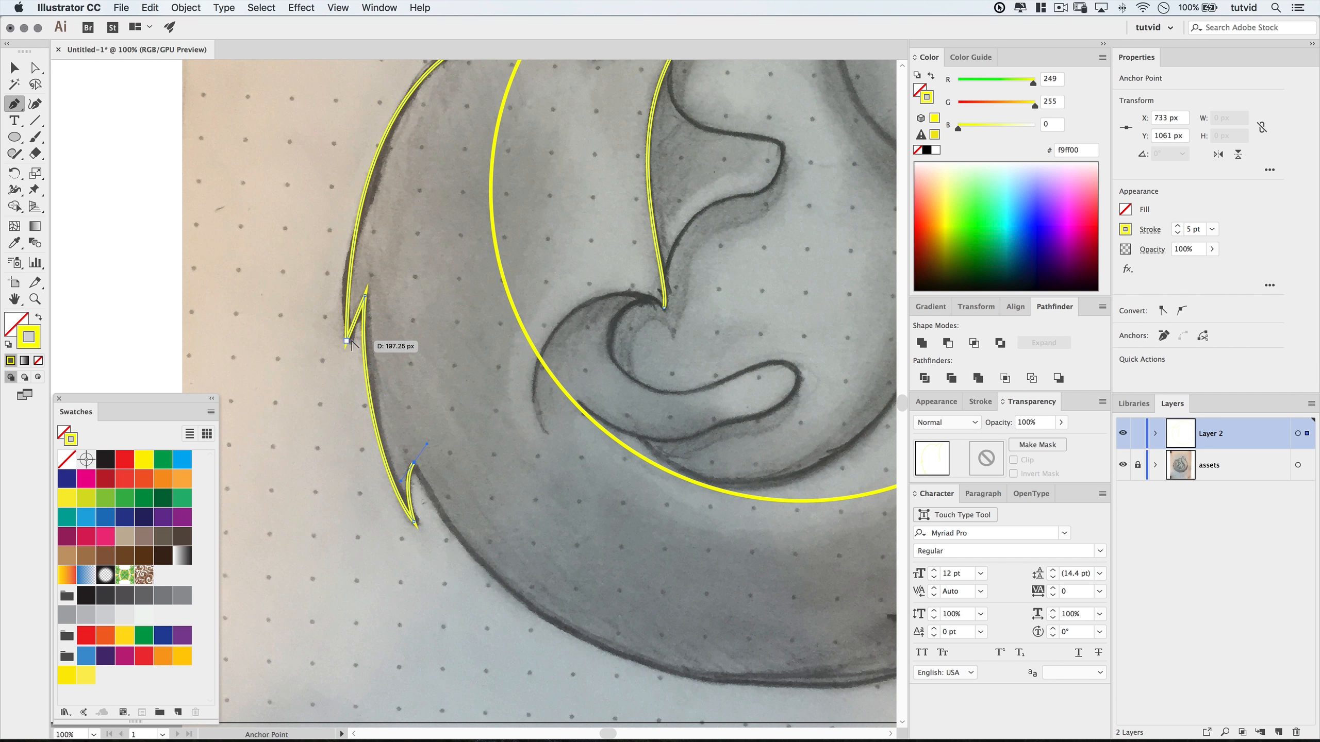
mouse_move(346, 342)
left_mouse_down()
mouse_move(361, 335)
mouse_move(347, 330)
left_mouse_up()
key("super+z")
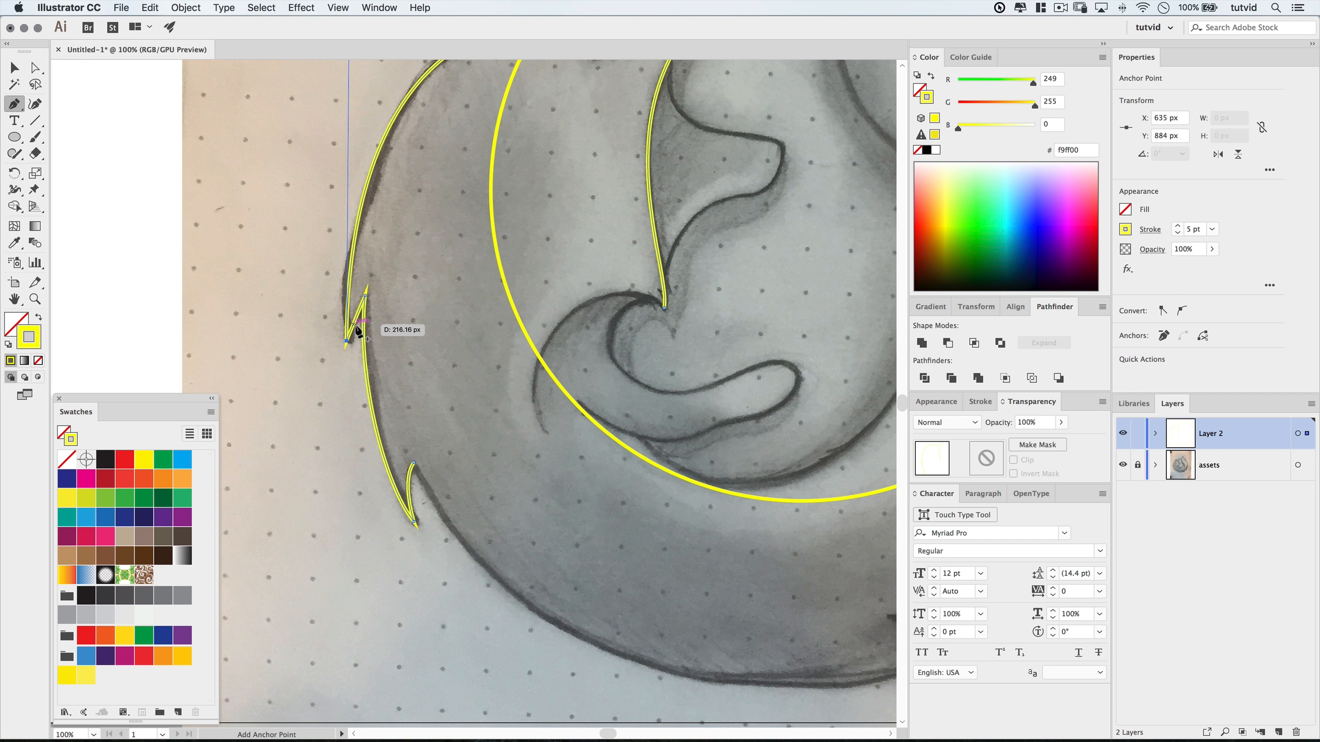
key("super+z")
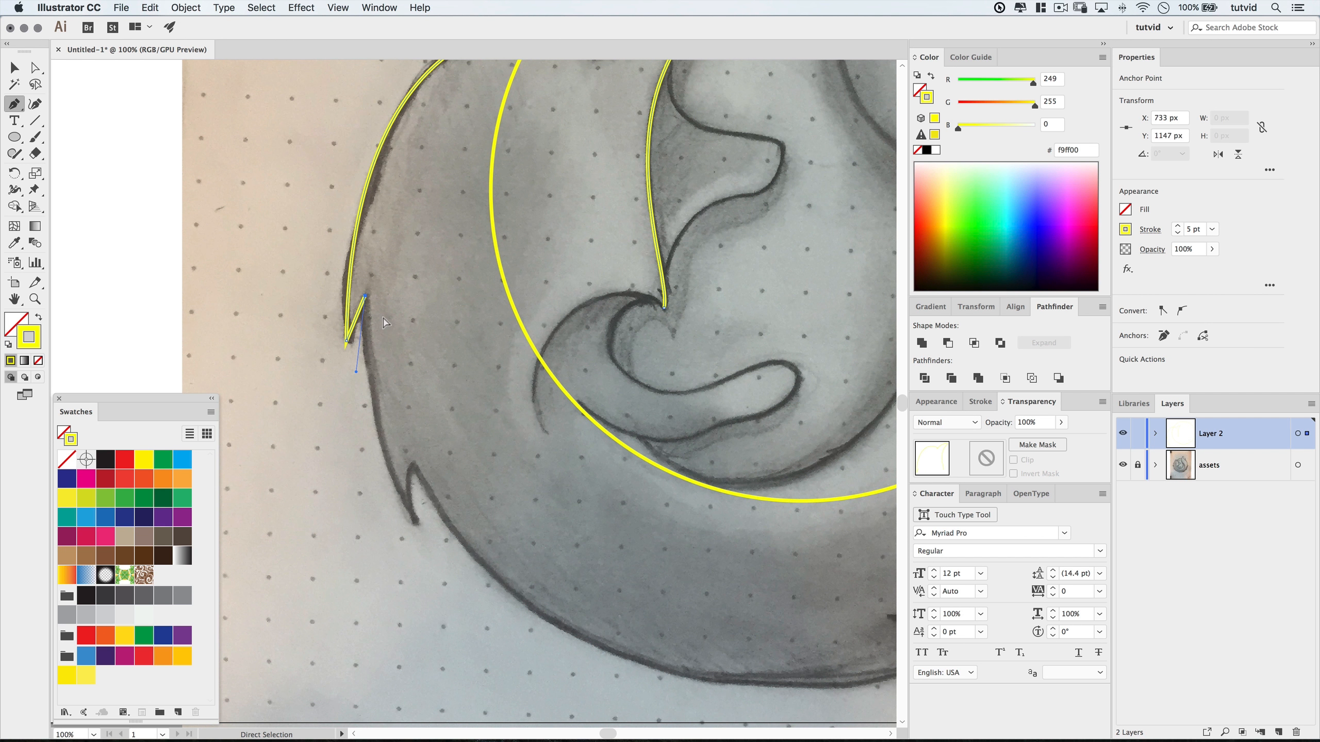
key("super+z")
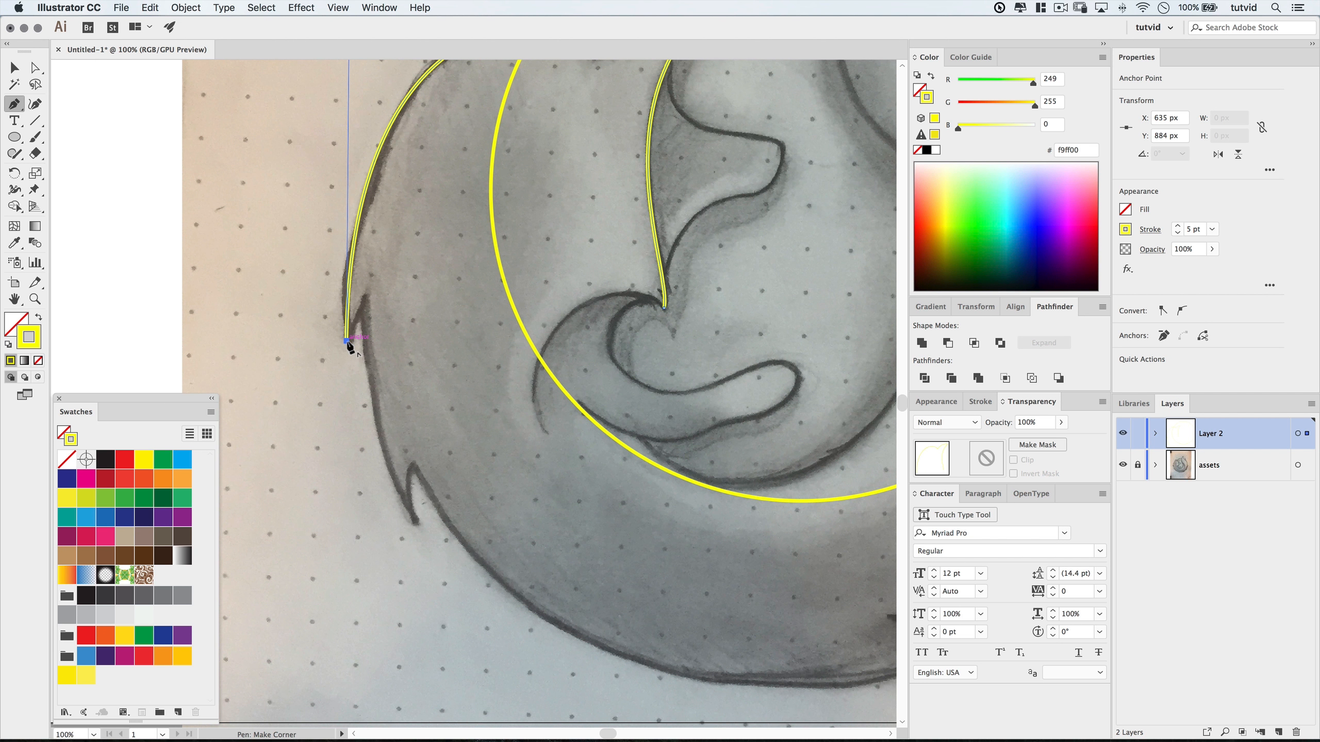
Trace the two fur tufts on the fox's back with curved Pen segments and sharp corners at their points.
mouse_move(349, 325)
left_mouse_down()
mouse_move(356, 315)
mouse_move(358, 331)
left_mouse_up()
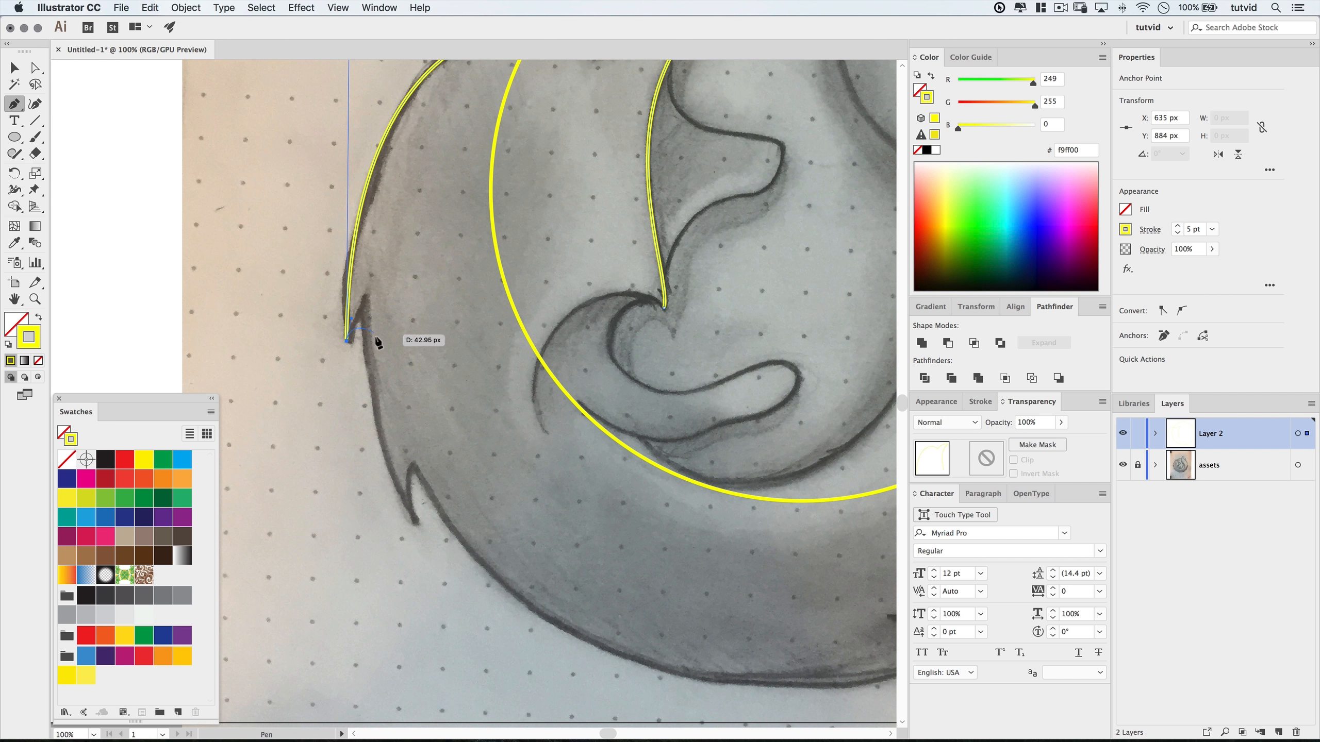
left_click(367, 295)
mouse_move(386, 282)
left_mouse_down()
mouse_move(369, 386)
mouse_move(355, 363)
left_mouse_up()
left_click_drag(415, 523, 442, 552)
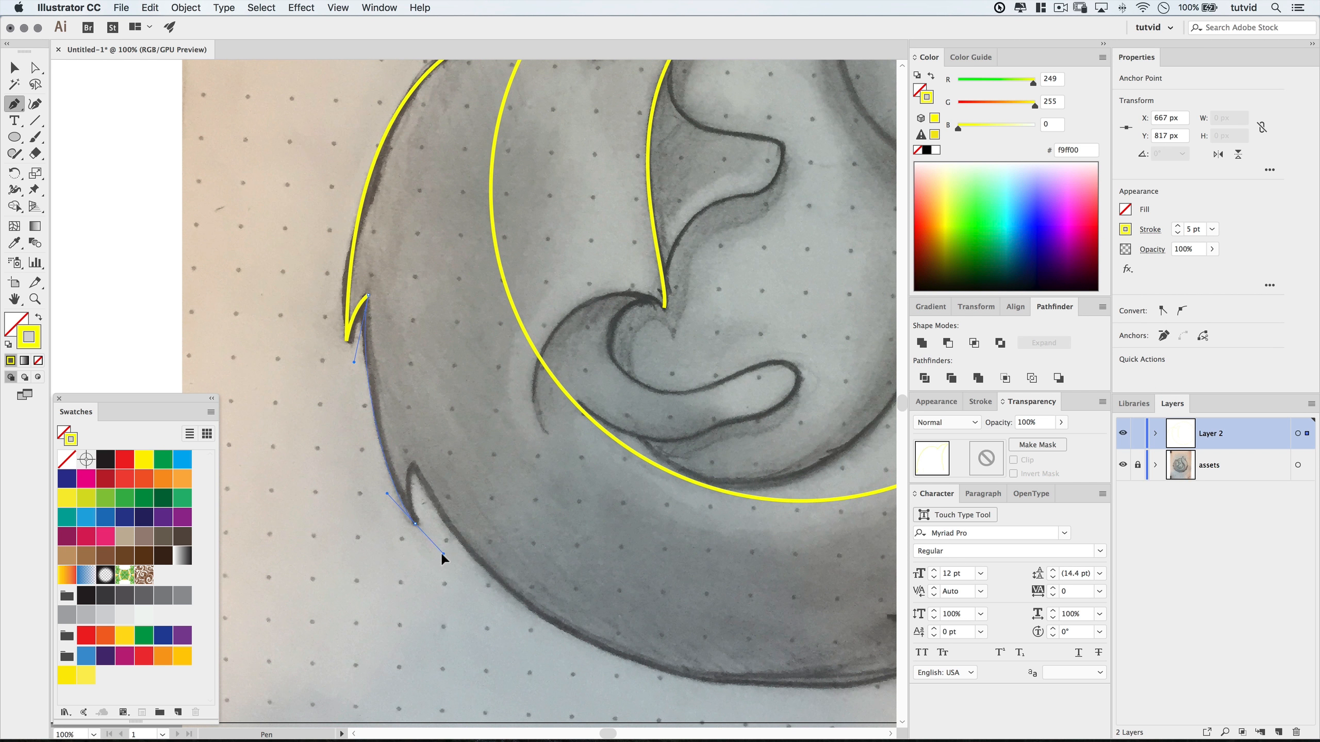
left_click(415, 524)
left_click_drag(414, 462, 431, 444)
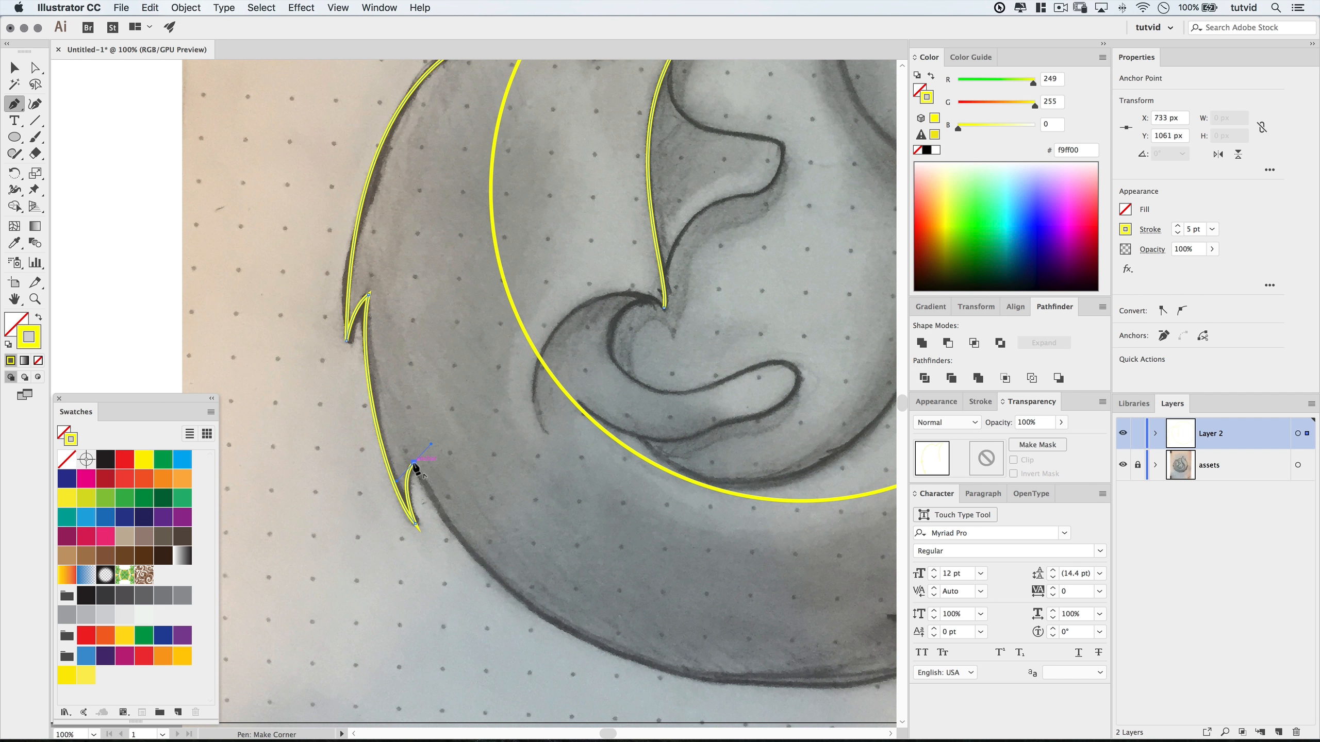
Trace the body's lower curve from the second back tuft to the underside of the tail and shorten the end handle.
left_click_drag(414, 464, 423, 494)
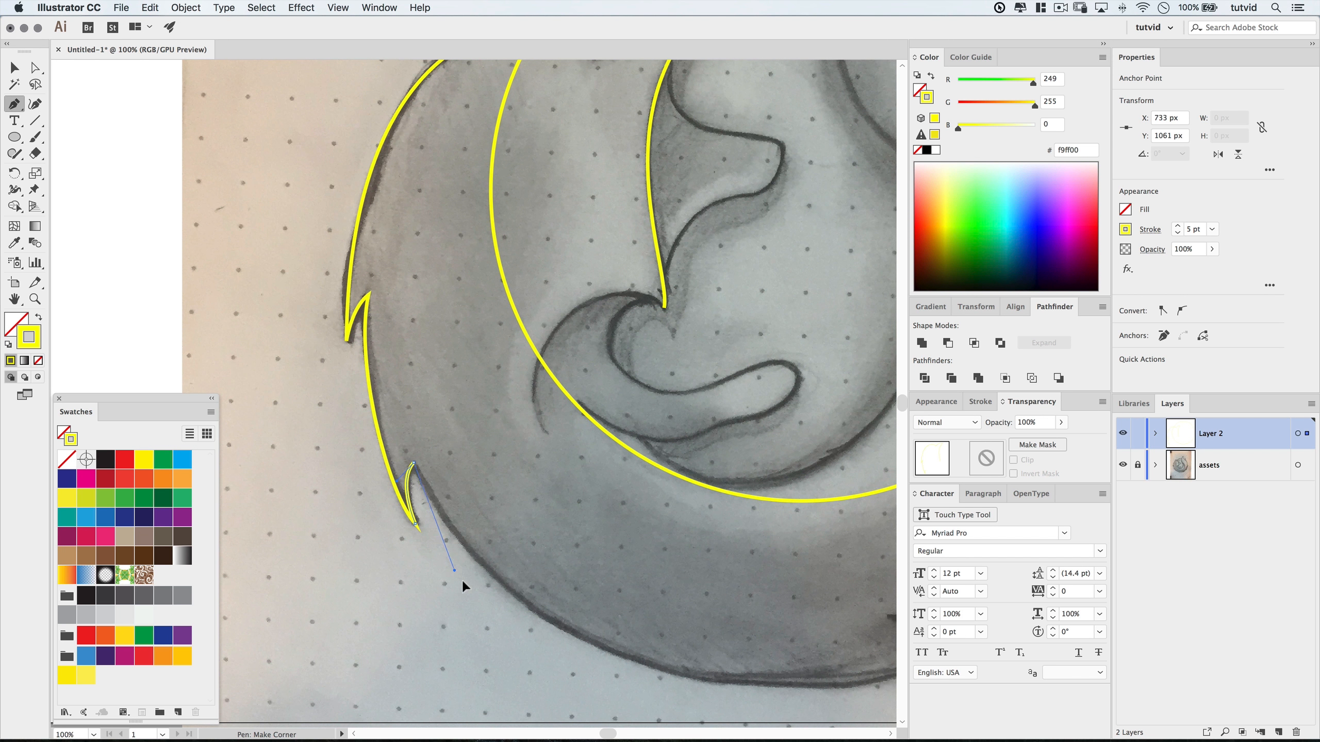
left_click_drag(480, 608, 481, 624)
key("space")
left_click_drag(716, 595, 519, 432)
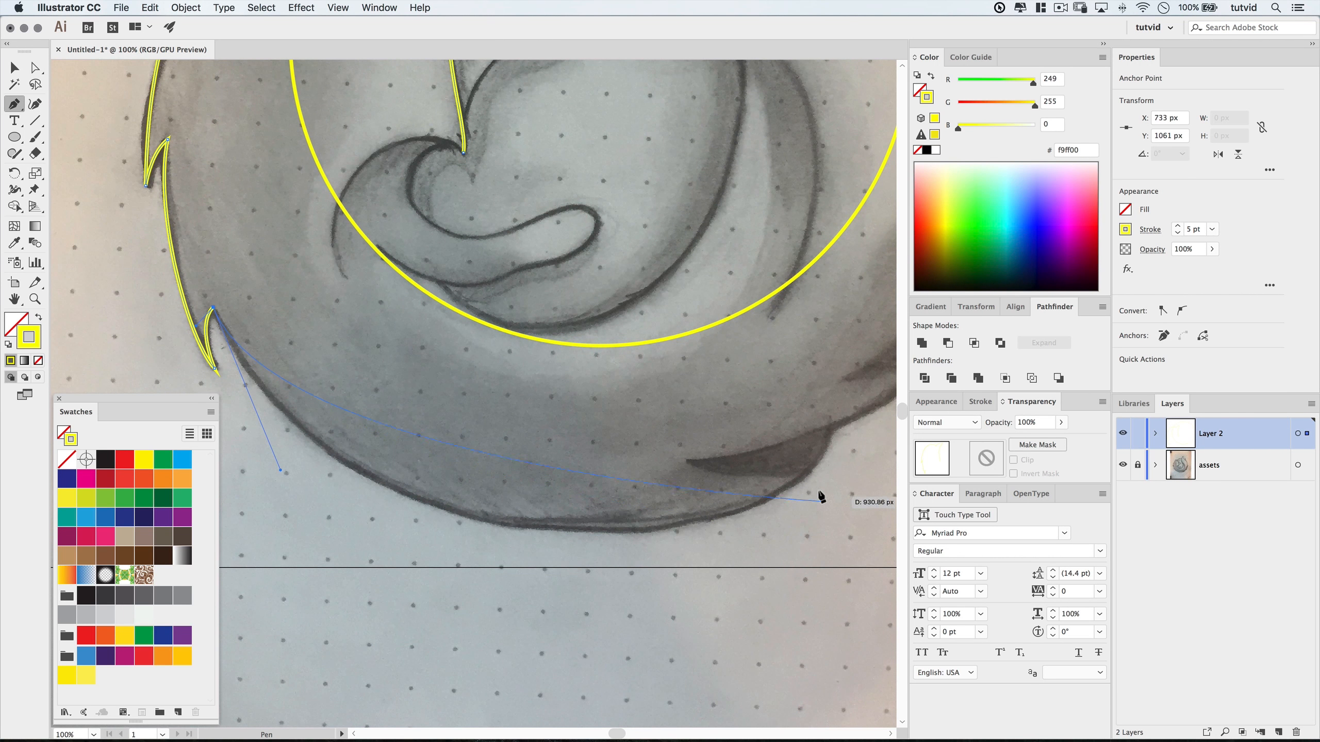
key("super+minus")
key("space")
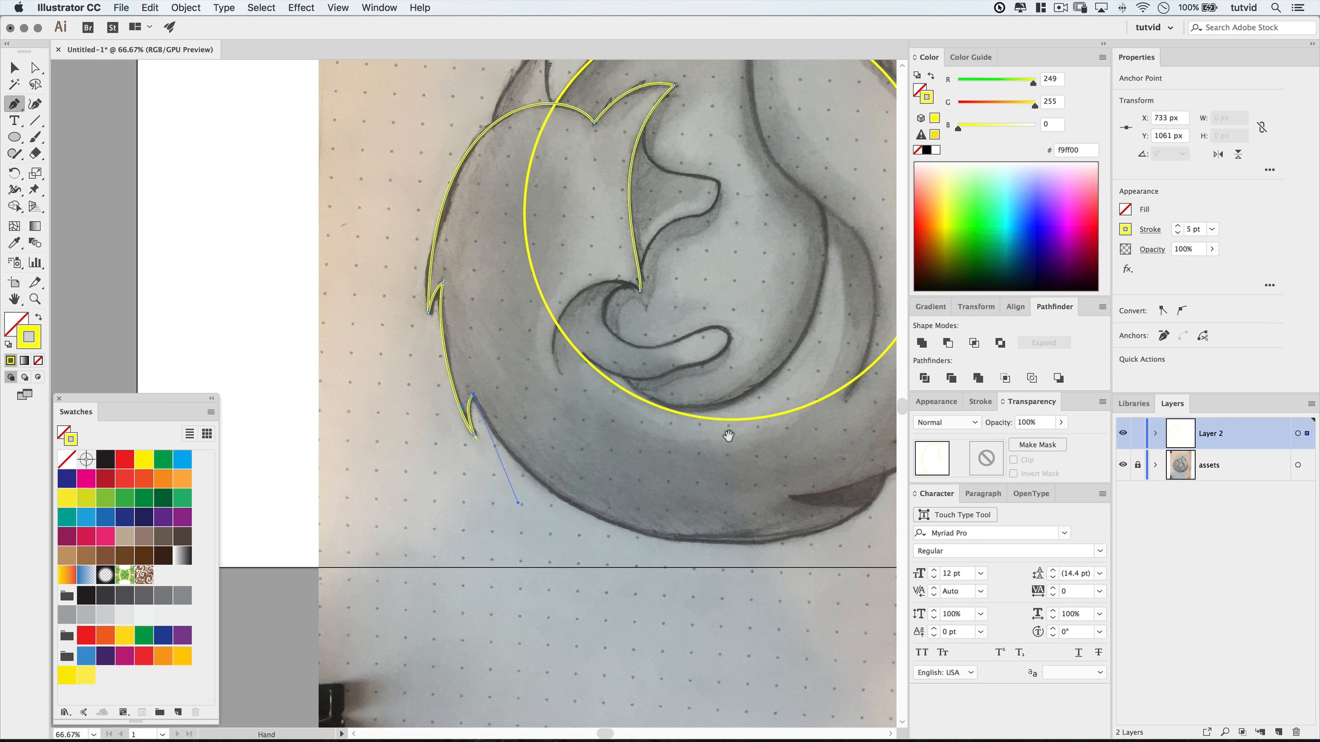
left_click_drag(729, 436, 565, 395)
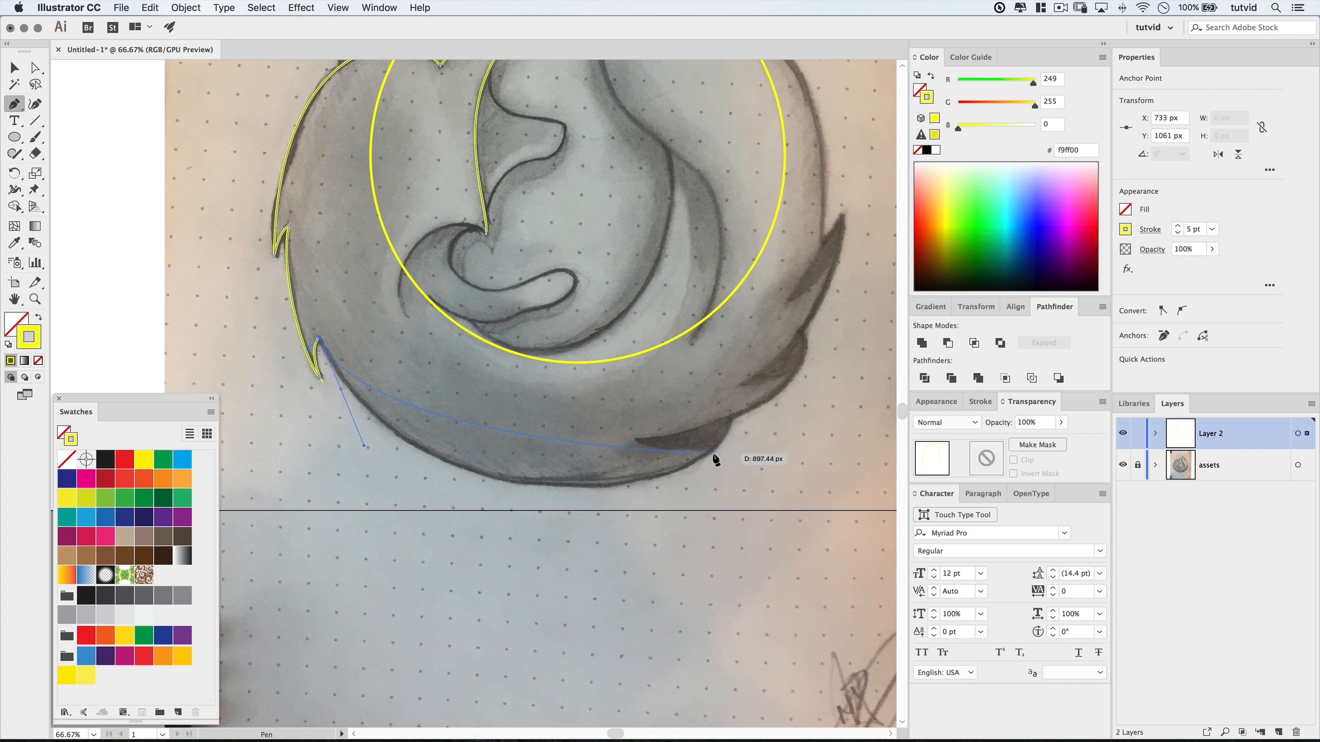
left_click_drag(732, 421, 803, 299)
key("super+z")
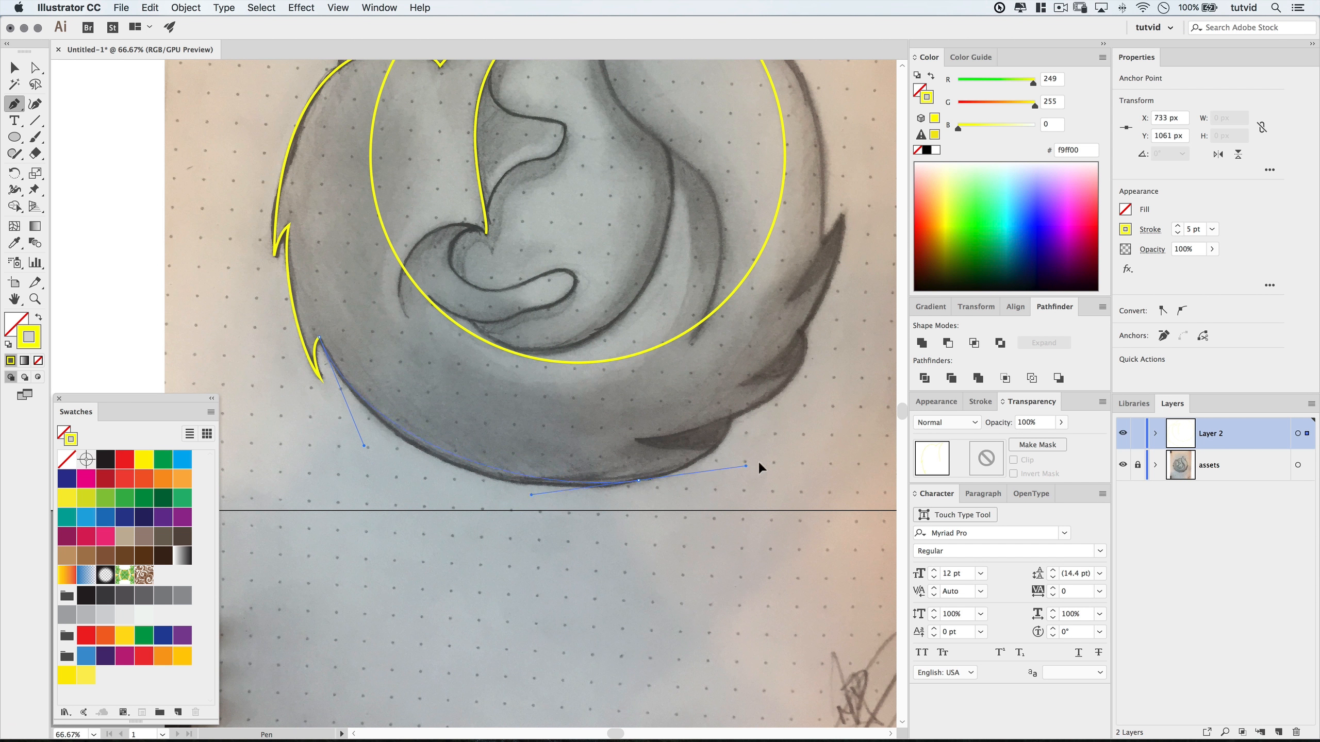
left_click_drag(758, 463, 797, 455)
mouse_move(795, 451)
left_mouse_down()
mouse_move(728, 481)
mouse_move(792, 454)
mouse_move(739, 462)
left_mouse_up()
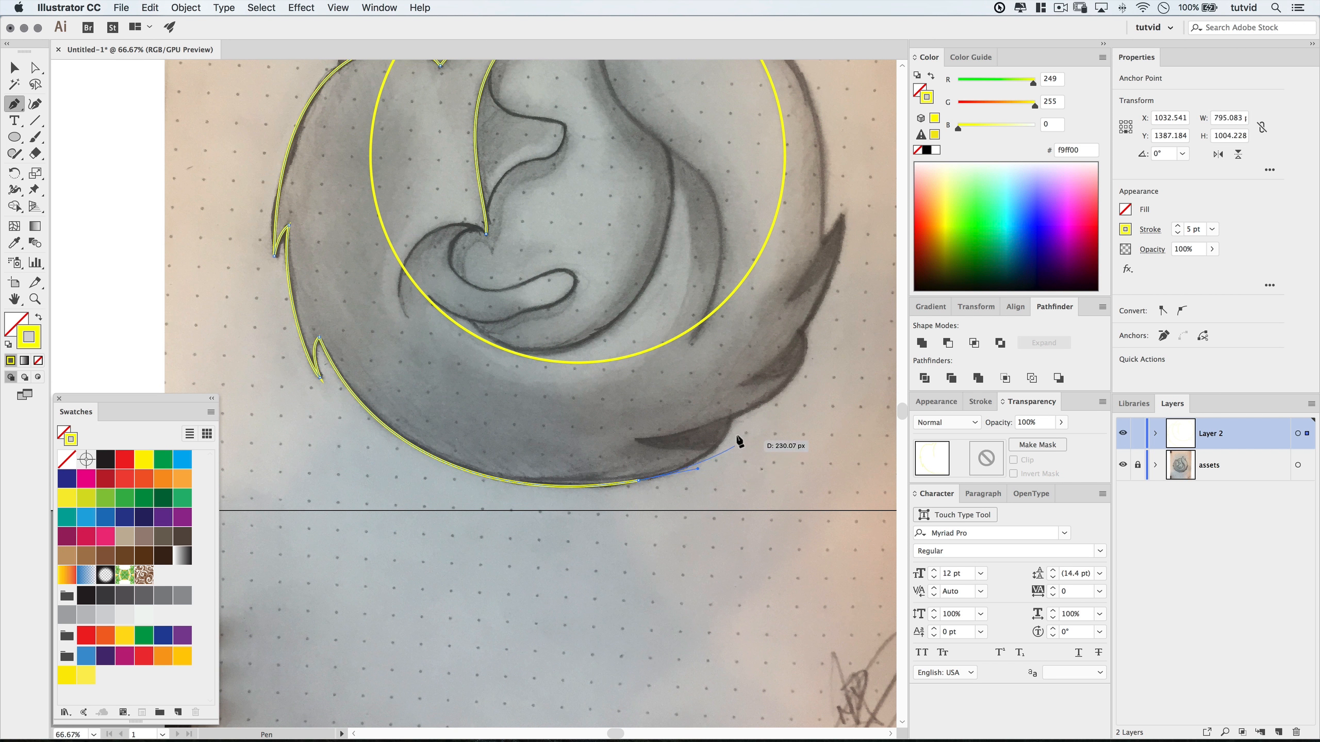
Trace the three fur tufts along the tail's lower outer edge, ending in the notch behind the topmost tuft's tip.
left_click_drag(733, 421, 780, 401)
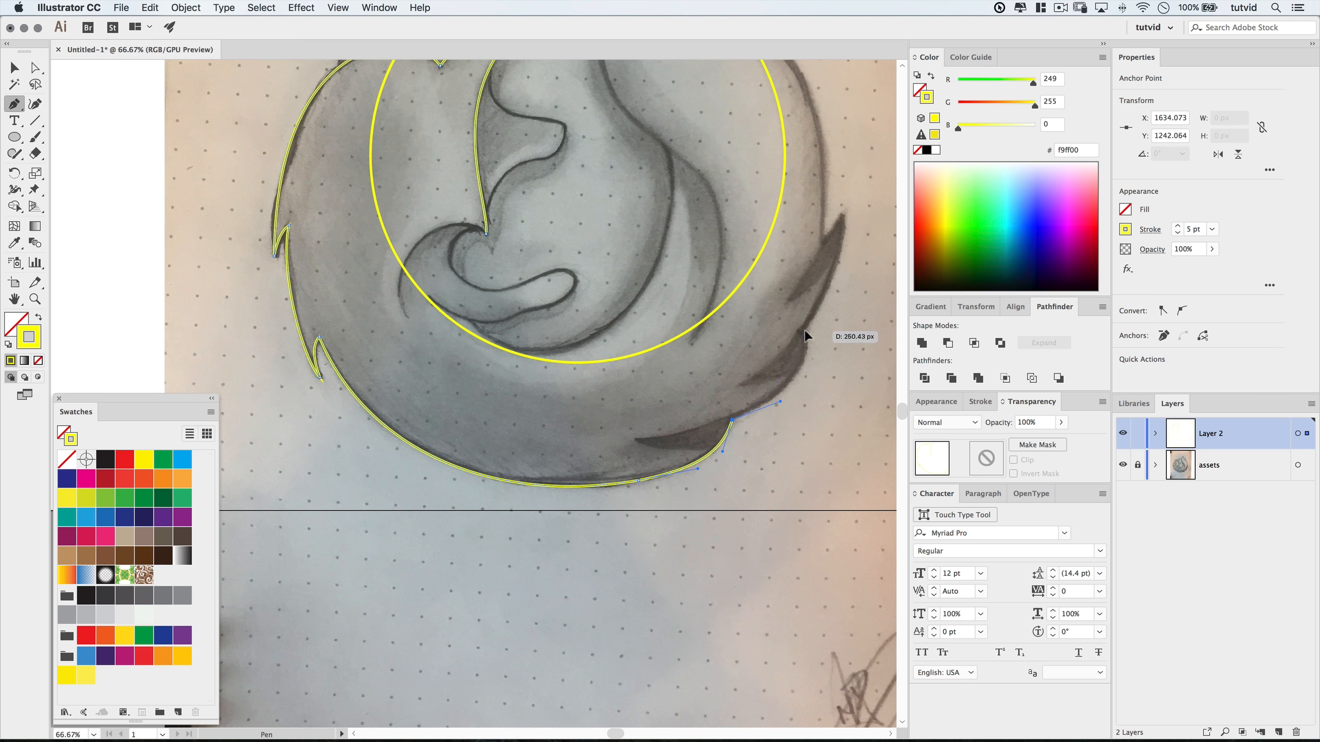
left_click_drag(804, 332, 798, 297)
left_click_drag(829, 354, 641, 374)
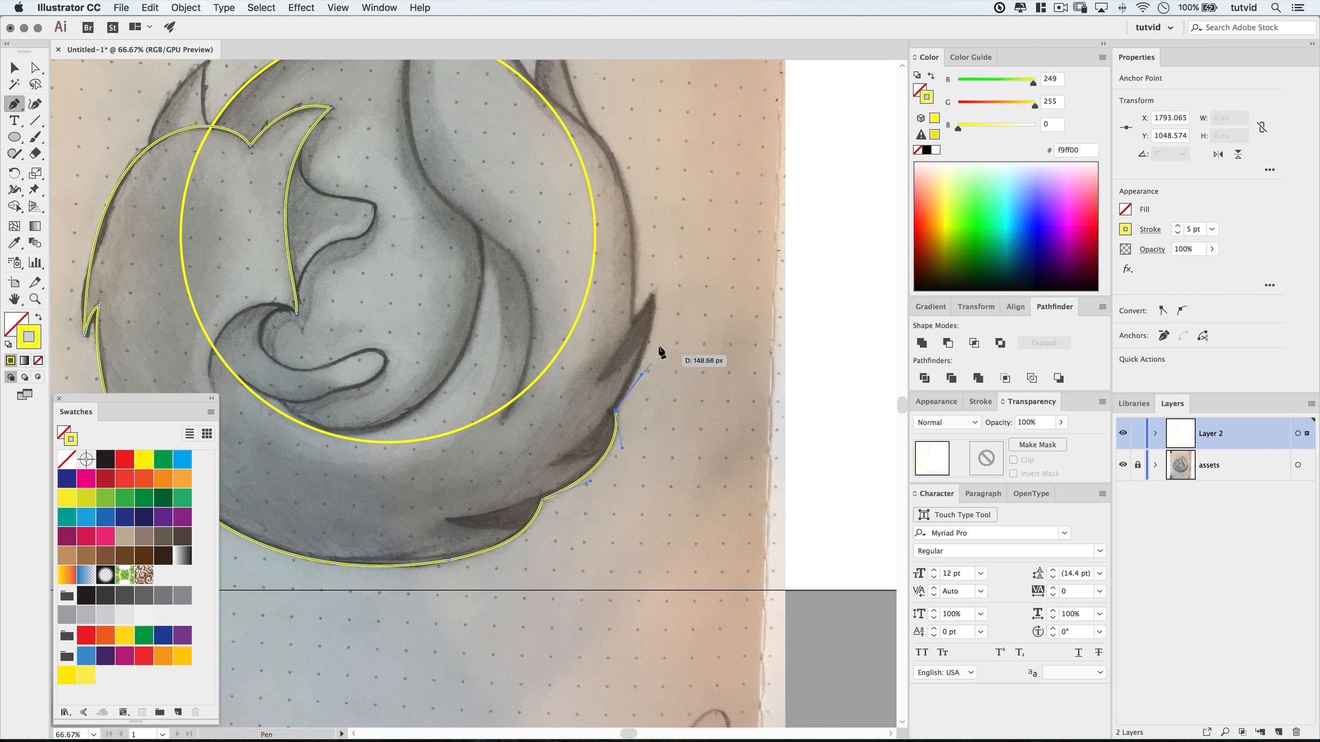
left_click(652, 293)
left_click_drag(639, 266, 646, 264)
left_click(652, 295)
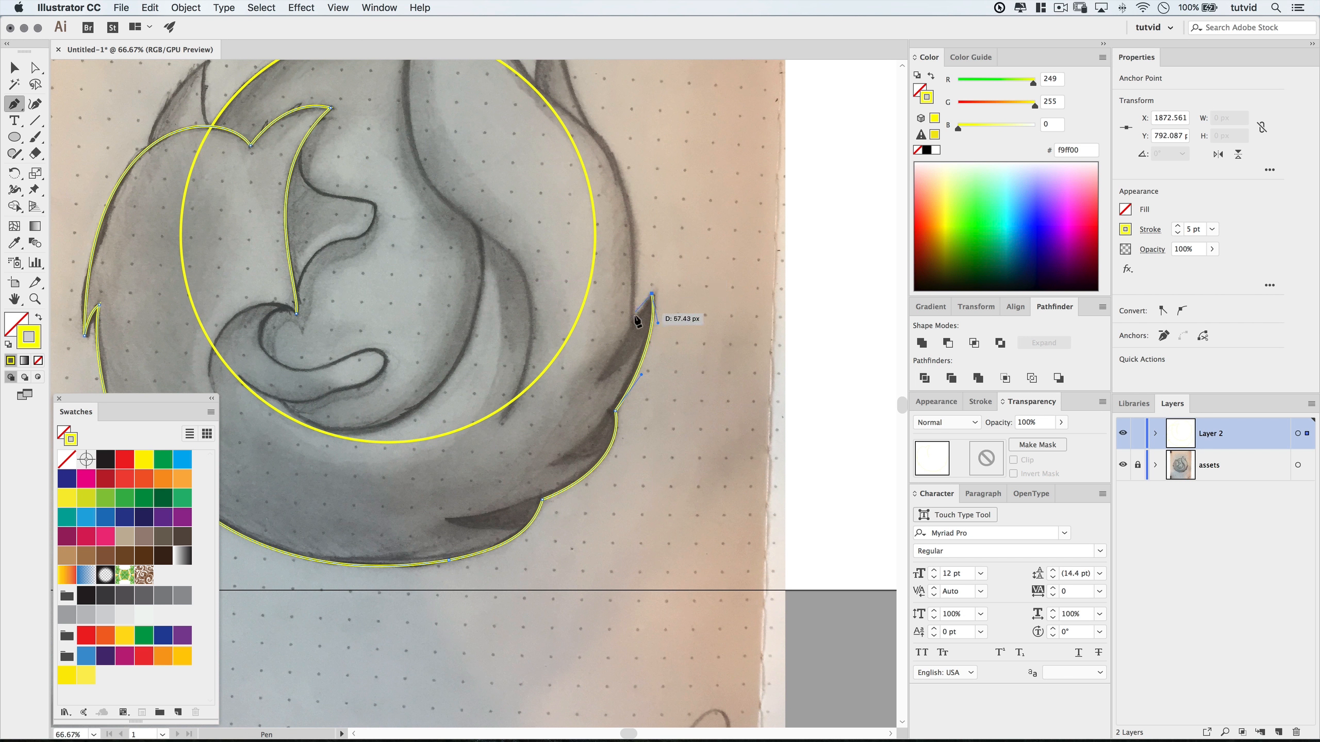
left_click(629, 321)
left_click_drag(620, 327, 604, 356)
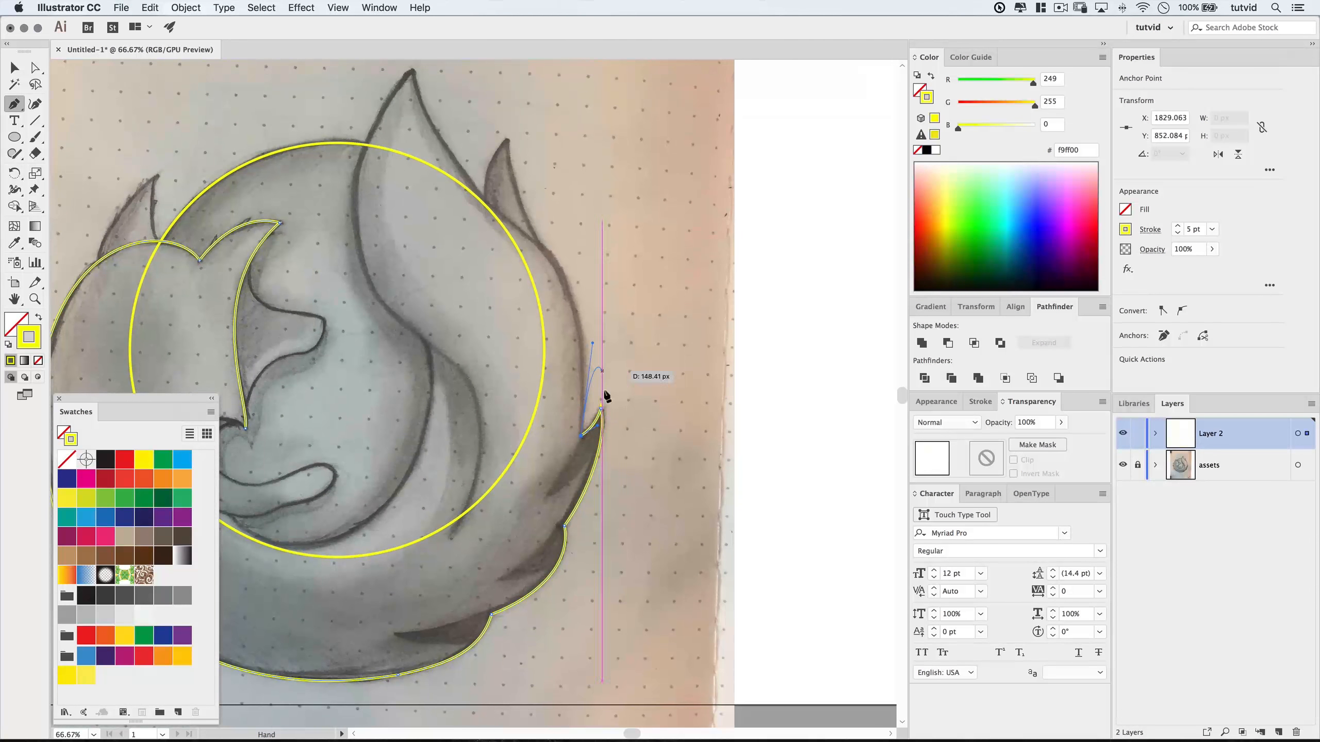
Trace the tail's outer edge from the topmost tuft's notch up to the tail tip, shaping the curve with its handles.
mouse_move(591, 404)
left_mouse_down()
mouse_move(575, 436)
mouse_move(595, 287)
mouse_move(530, 259)
mouse_move(558, 248)
mouse_move(578, 257)
mouse_move(497, 249)
mouse_move(589, 264)
mouse_move(581, 295)
mouse_move(507, 260)
mouse_move(547, 260)
mouse_move(579, 297)
mouse_move(542, 237)
mouse_move(535, 344)
left_mouse_up()
left_click_drag(436, 196, 438, 174)
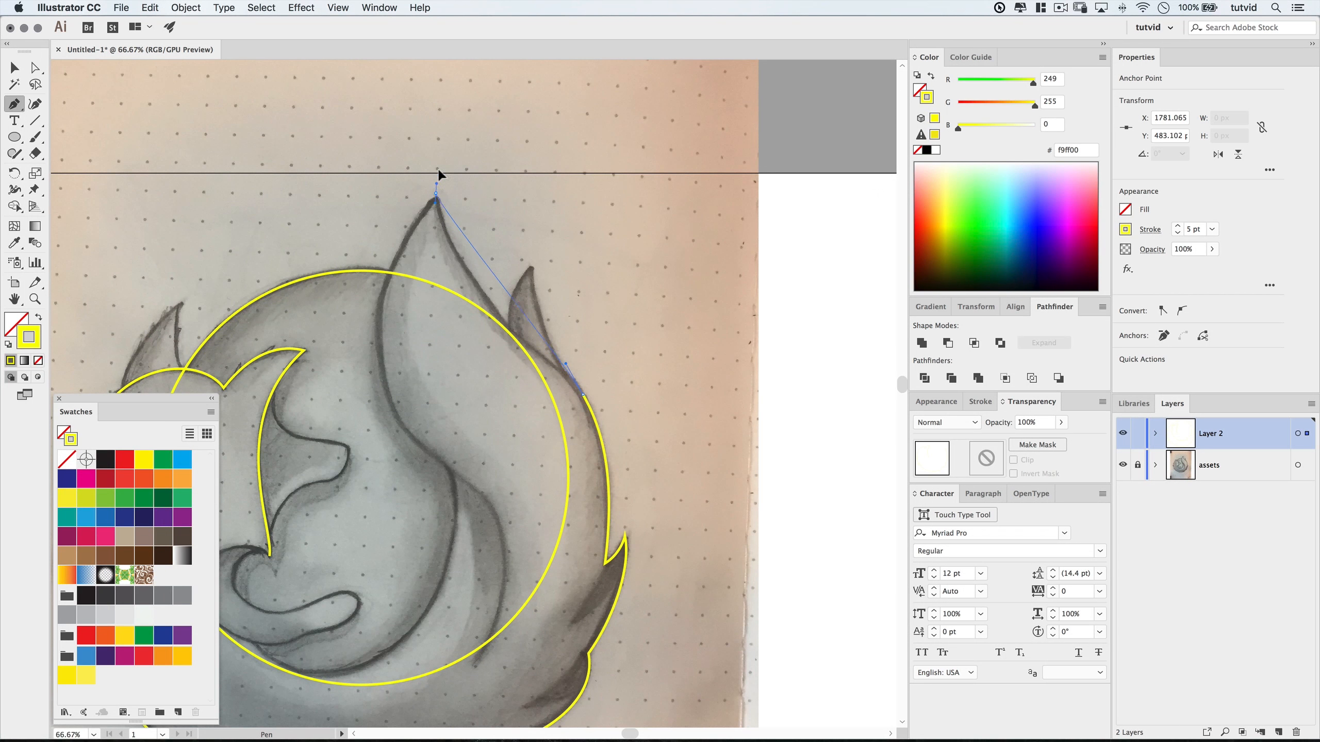
left_click_drag(435, 123, 427, 99)
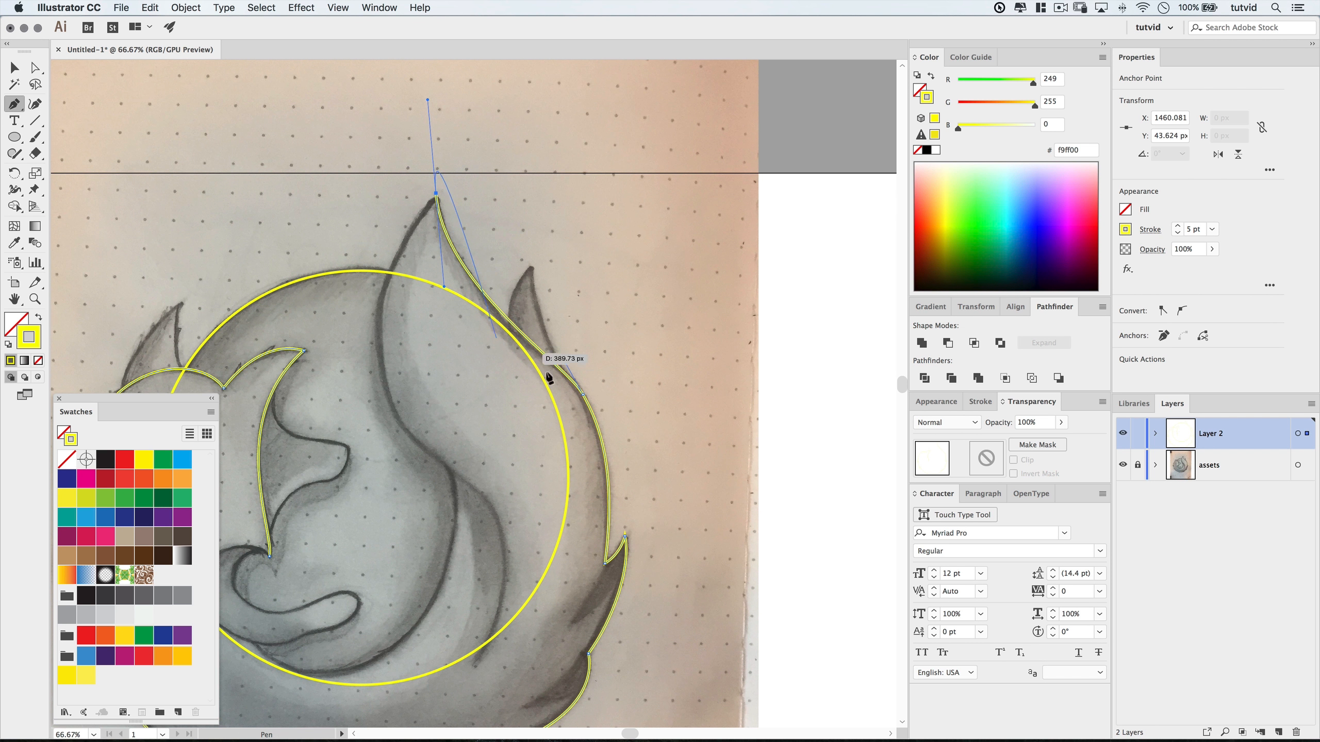
Refine the handle on the tail's outer edge, make the tip a corner, and trace the tail's inner edge down to the bend.
left_click_drag(565, 364, 550, 339)
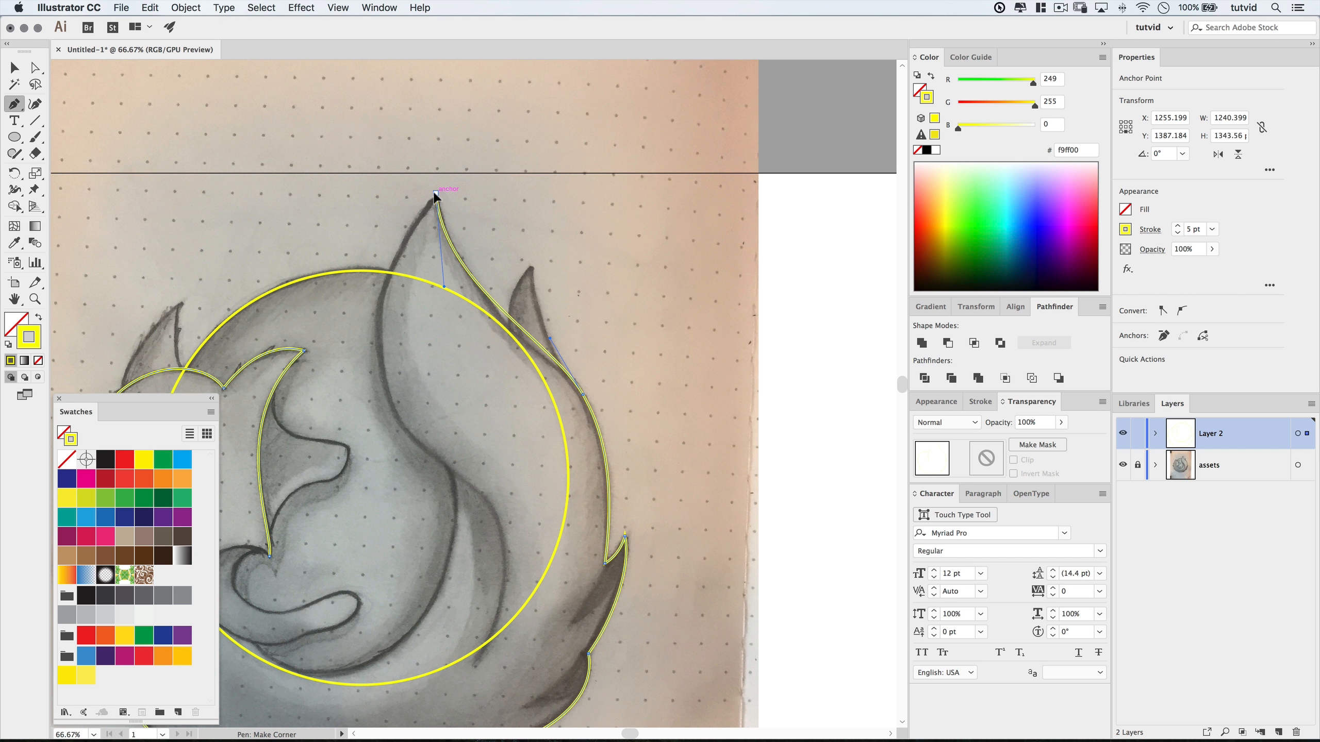
left_click_drag(436, 194, 370, 272)
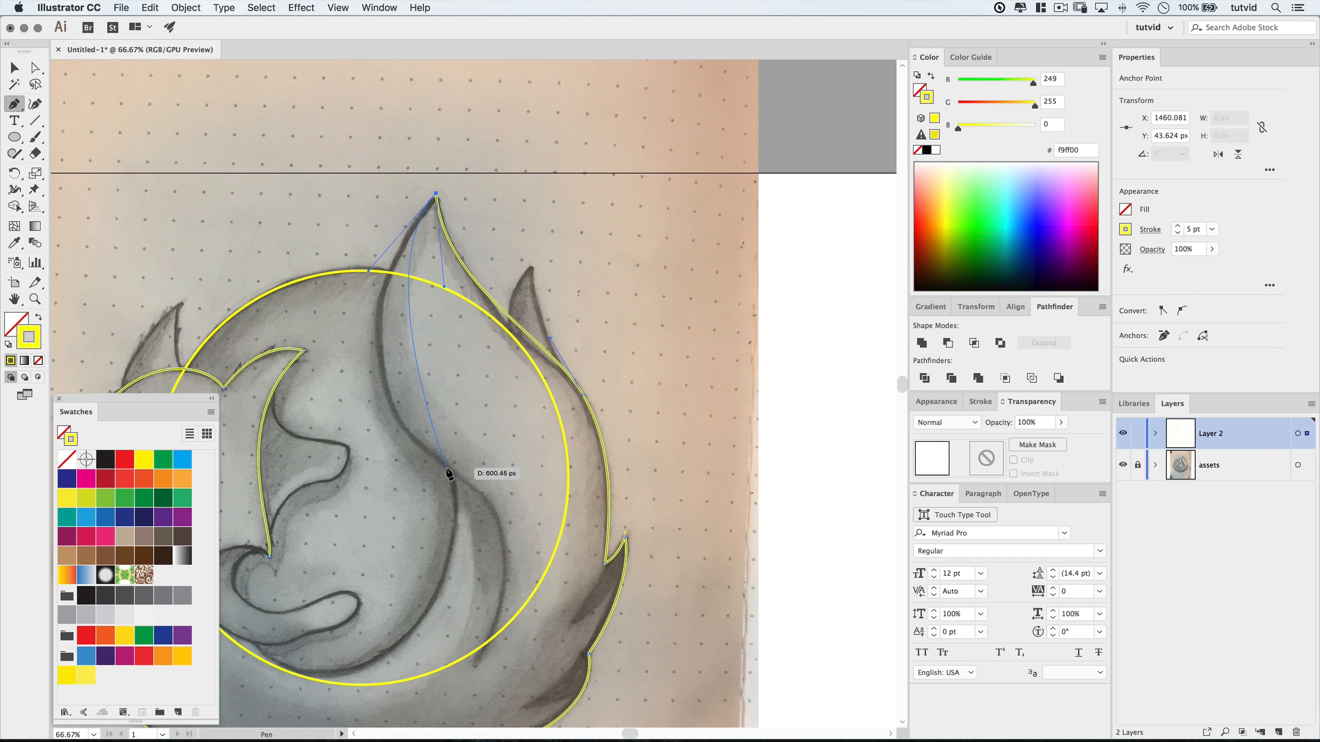
left_click_drag(448, 468, 552, 551)
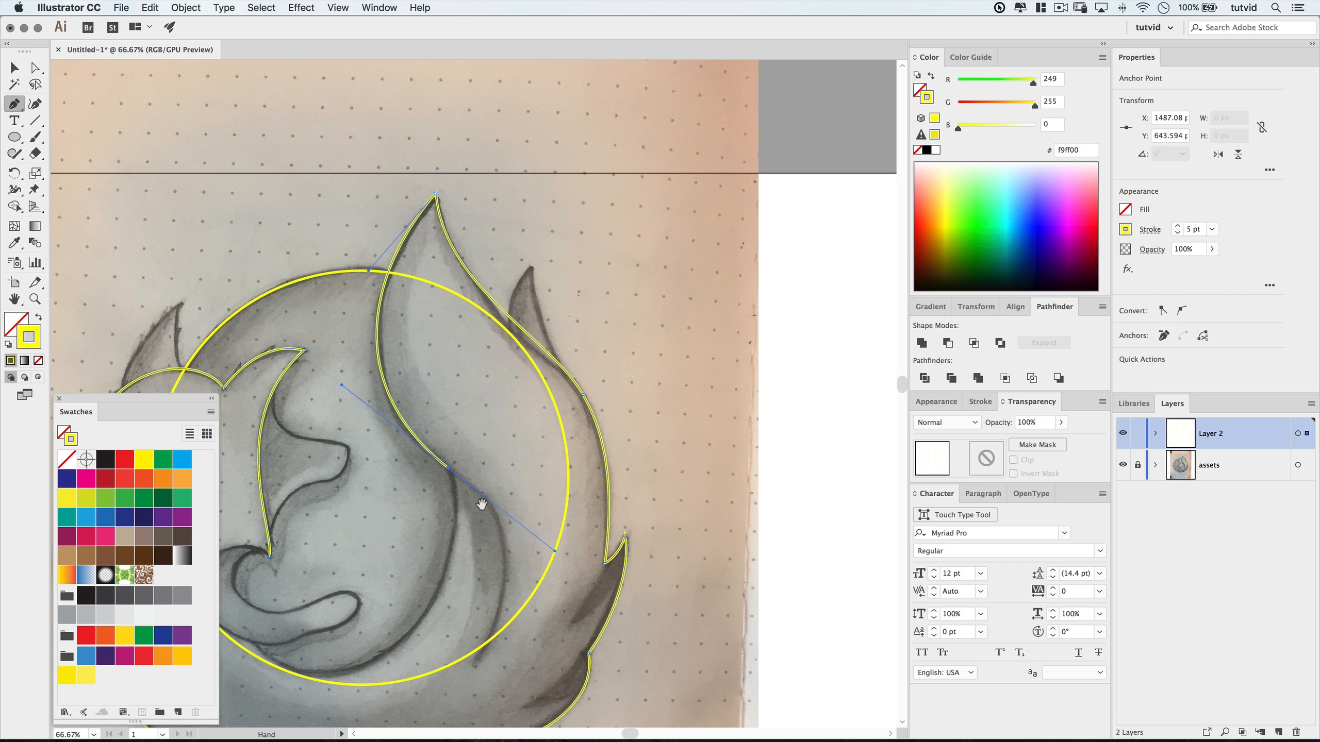
left_click_drag(480, 507, 634, 378)
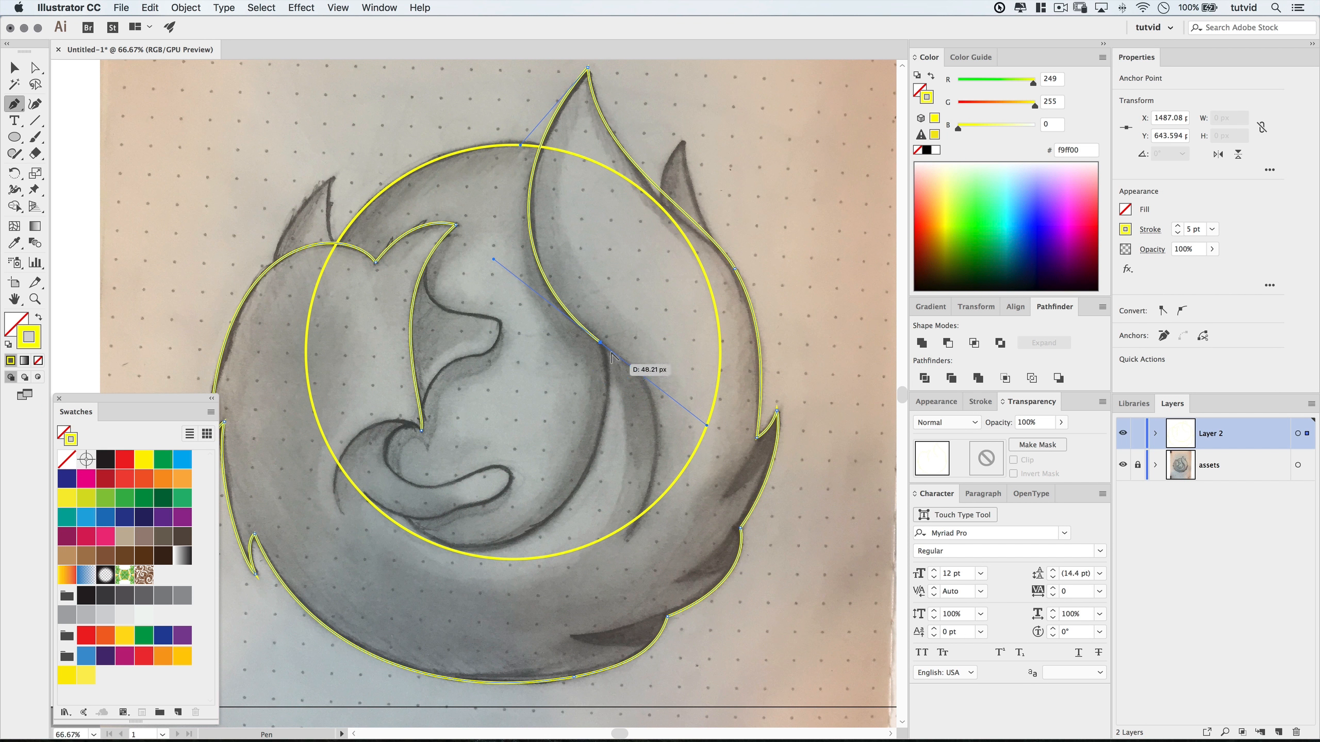
Turn the bend into a corner and trace the body's inner curve down to its lowest point beneath the muzzle.
left_click(600, 343)
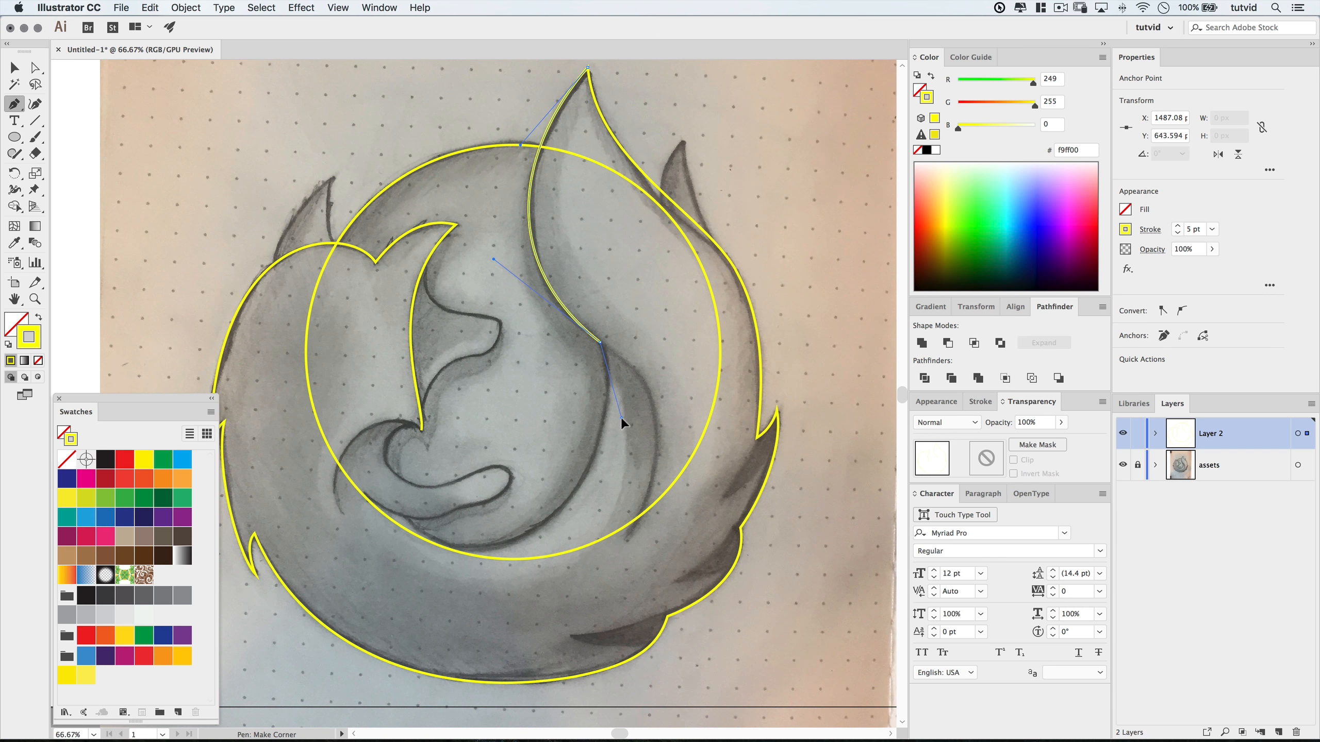
left_click_drag(621, 427, 620, 427)
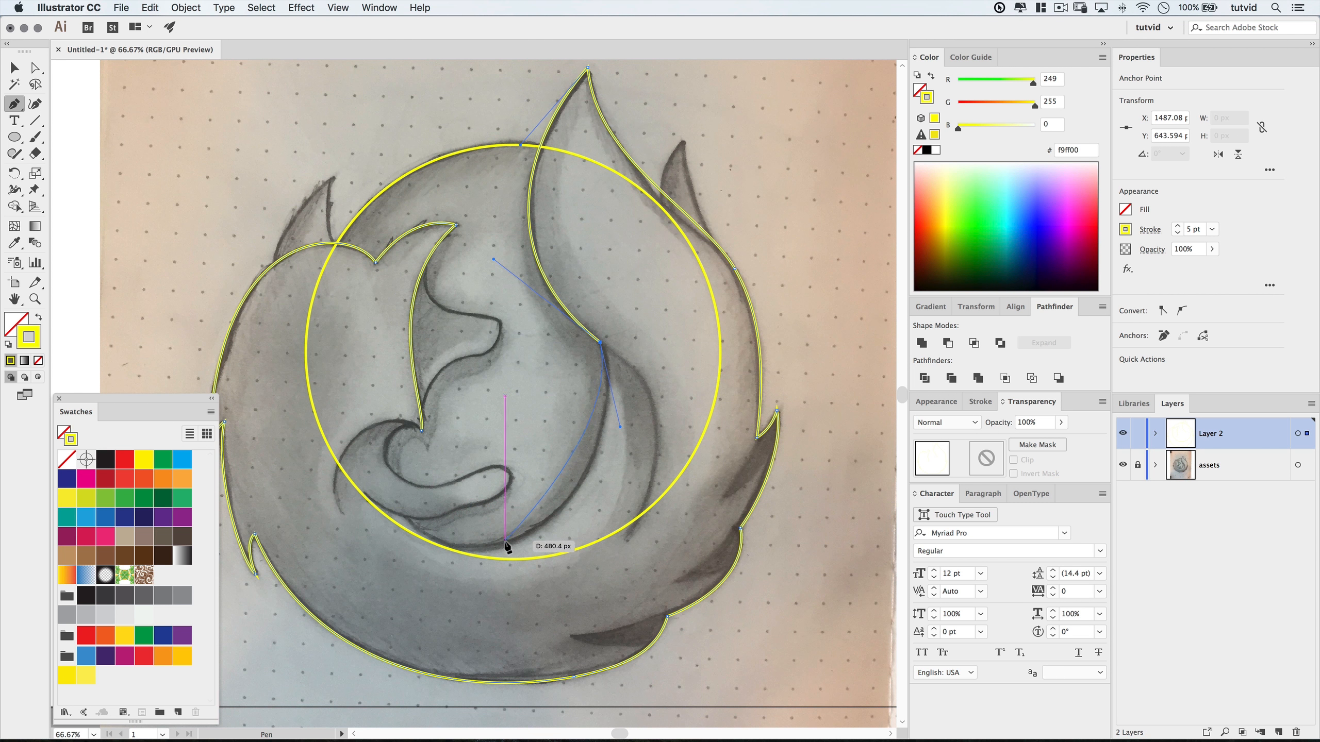
left_click_drag(499, 543, 411, 569)
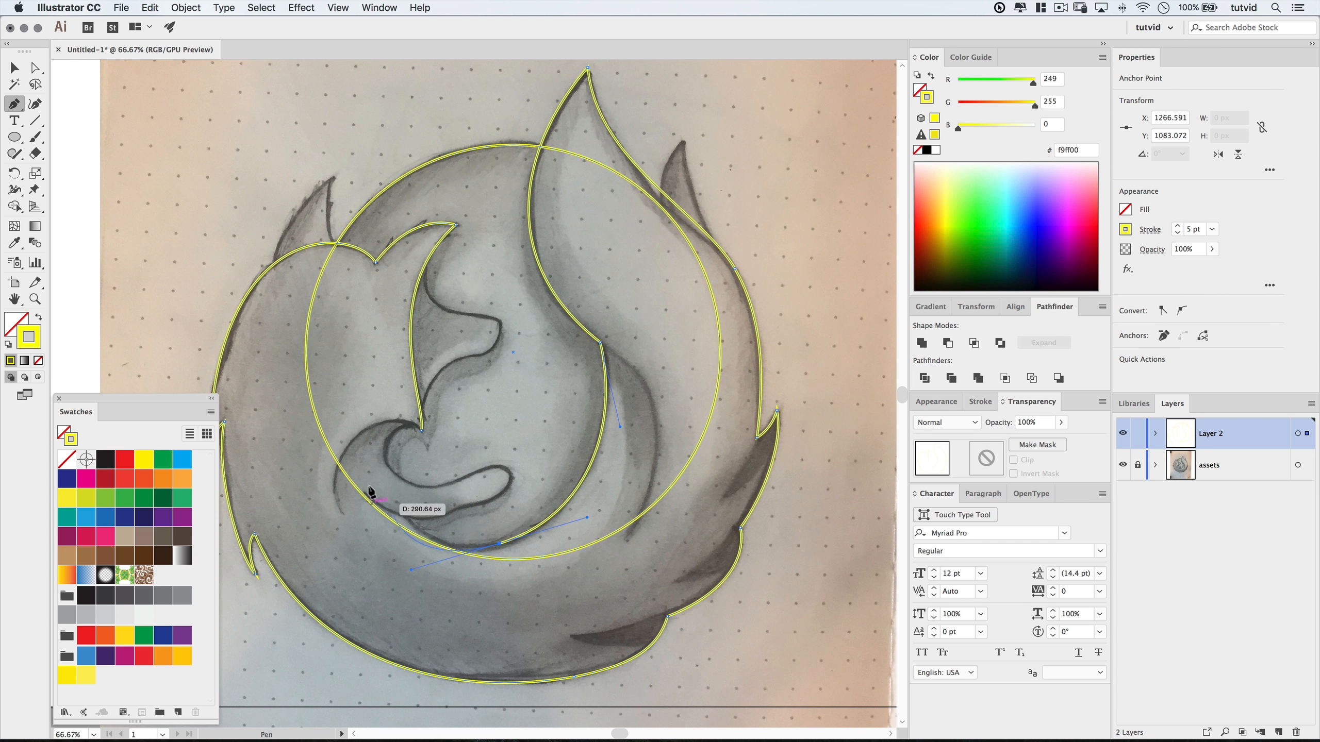
Trace the inner curve up around the small curl and close the outline at the corner below the head.
left_click(406, 427)
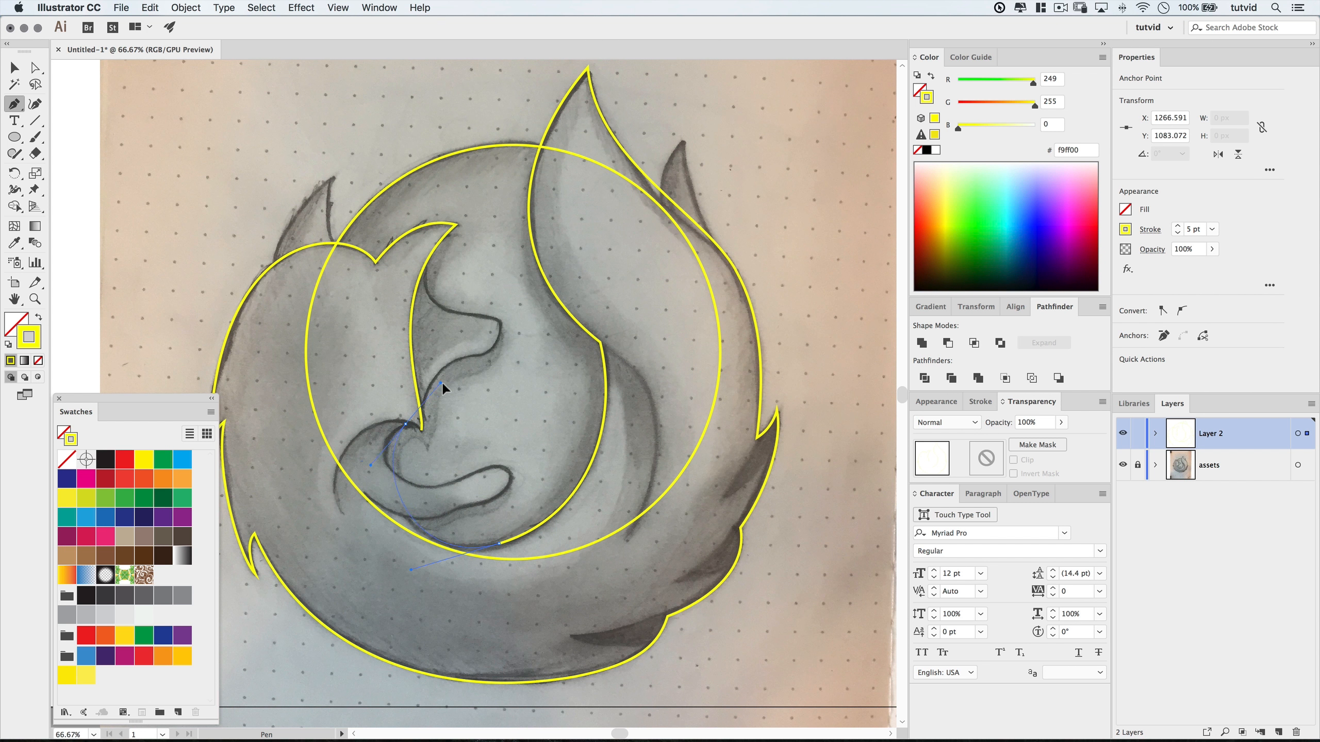
left_click_drag(454, 383, 459, 390)
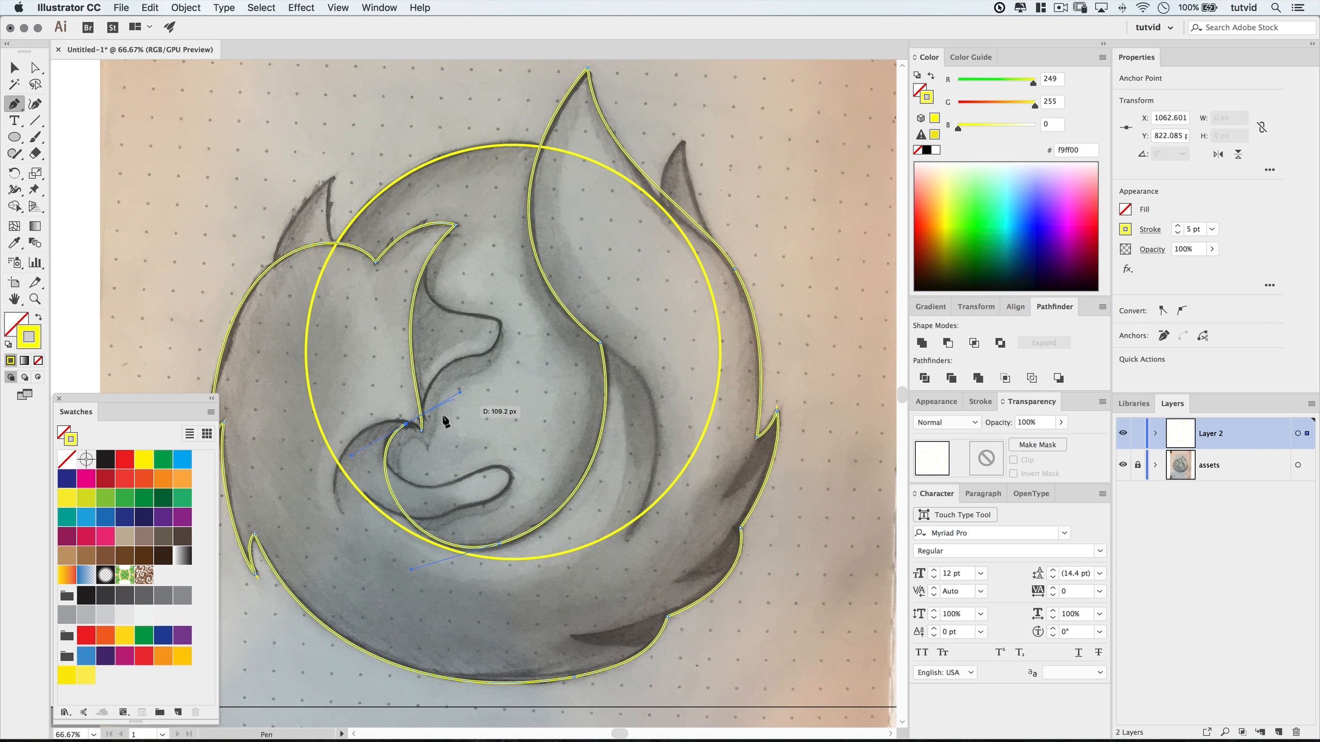
left_click(405, 424)
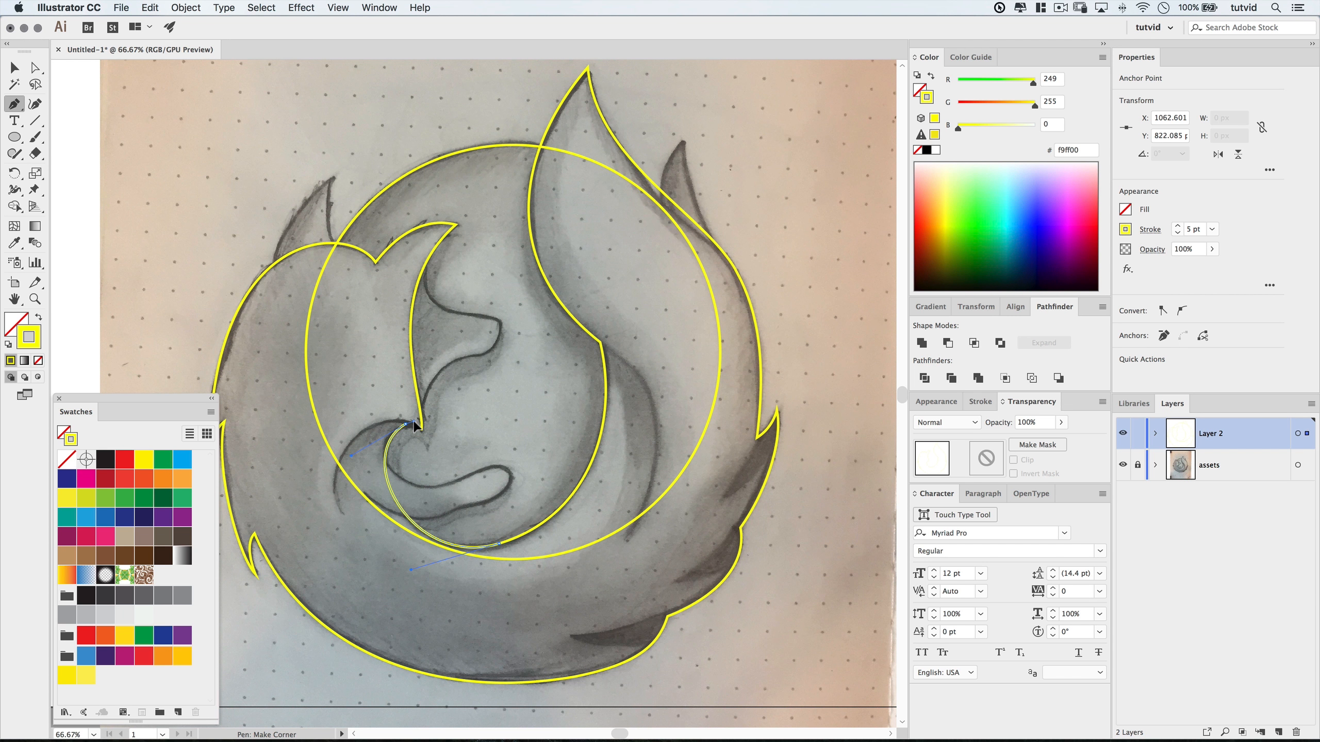
left_click_drag(421, 430, 492, 416)
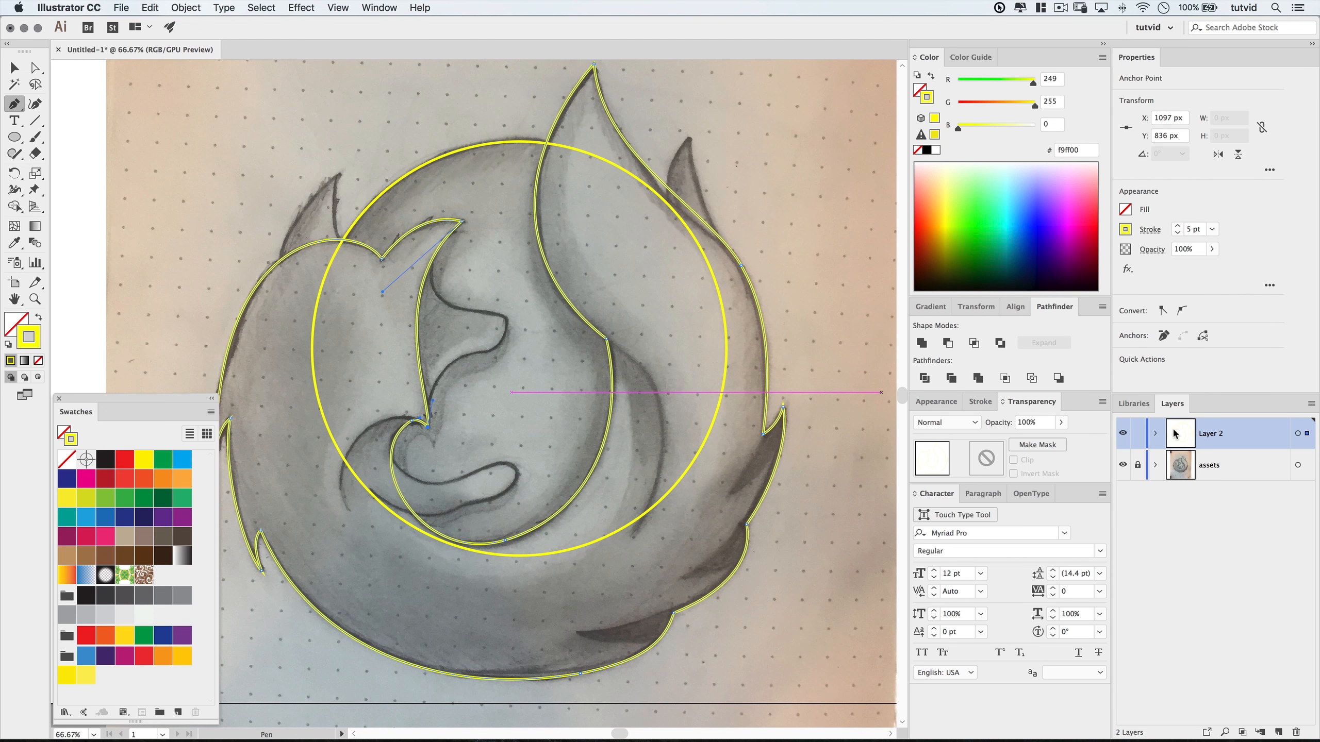
Expand Layer 2, hide the globe ellipse, and deselect the fox outline.
left_click(1155, 434)
left_click(1122, 497)
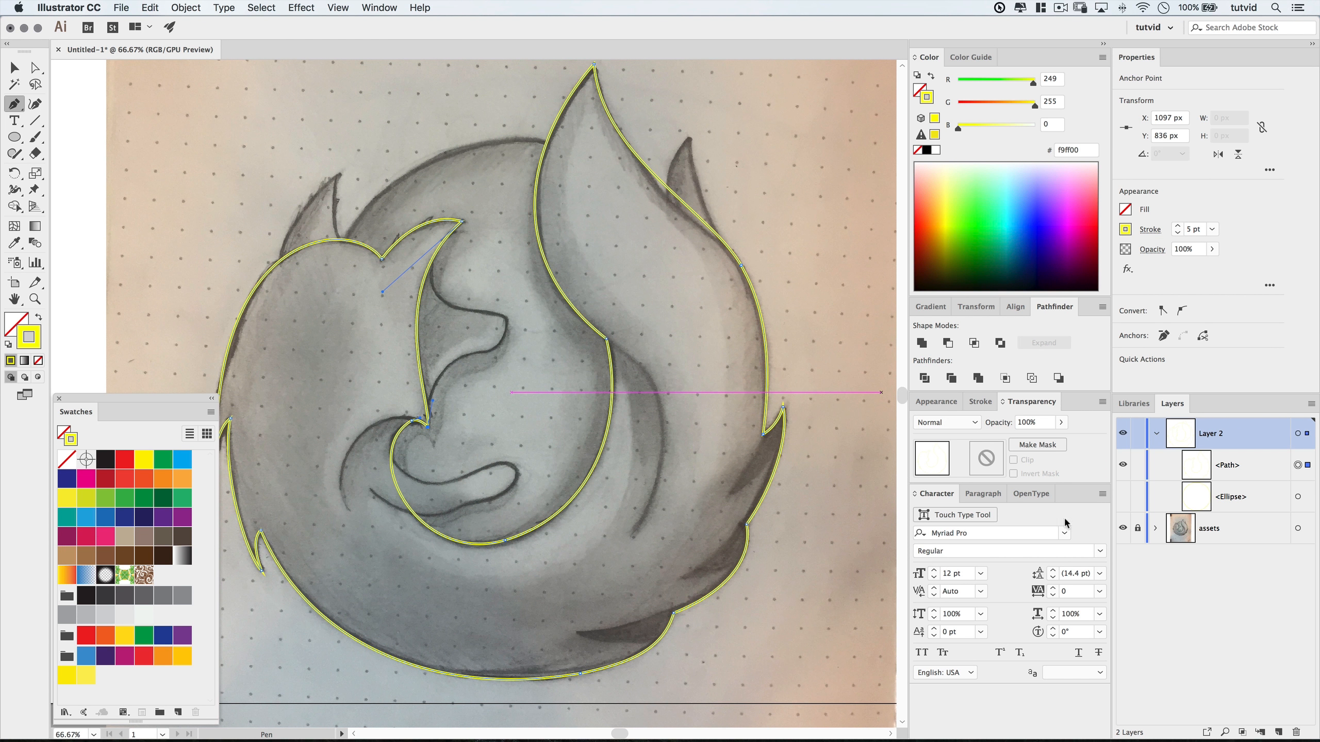
key("v")
left_click(821, 442)
Shorten the upper handle of the anchor at the top of the small curl below the fox's head.
left_click_drag(748, 442, 786, 468)
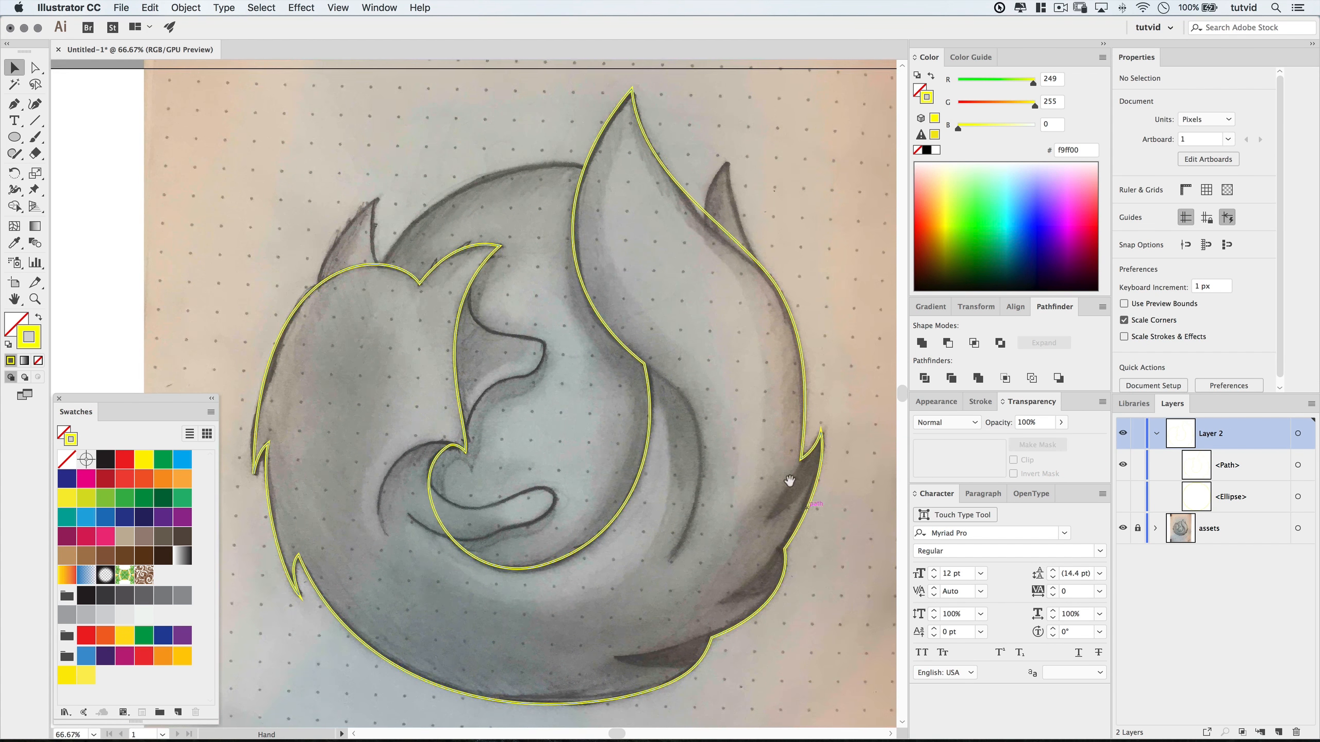
key("z")
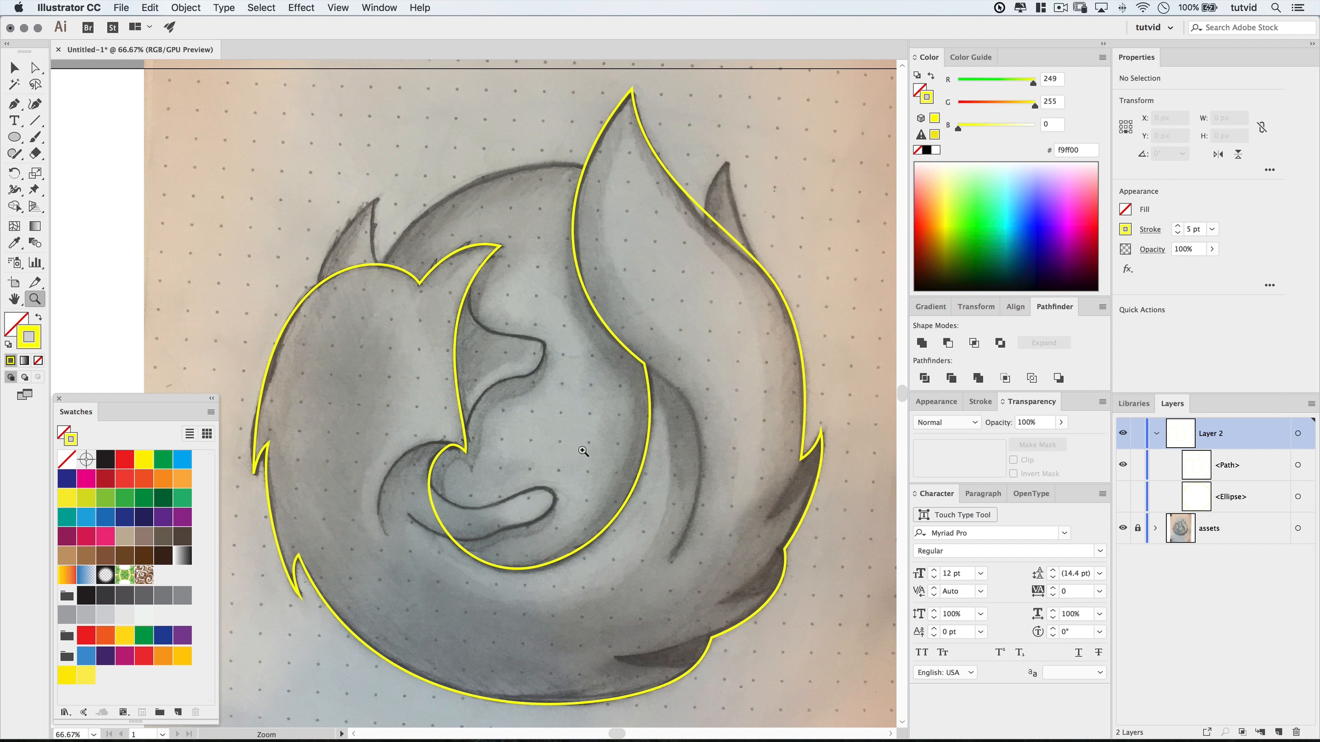
left_click(454, 476)
left_click(454, 474)
left_click(523, 328)
left_click(521, 329)
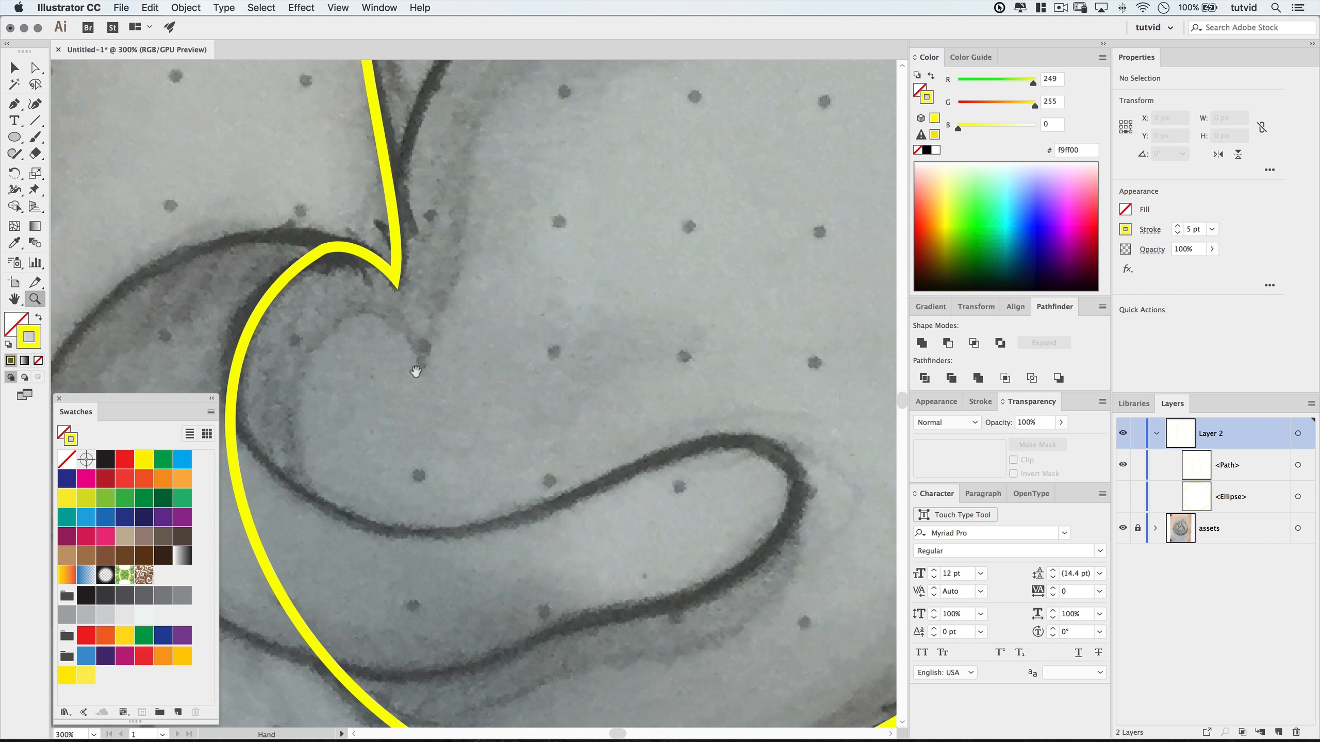
left_click_drag(414, 371, 587, 457)
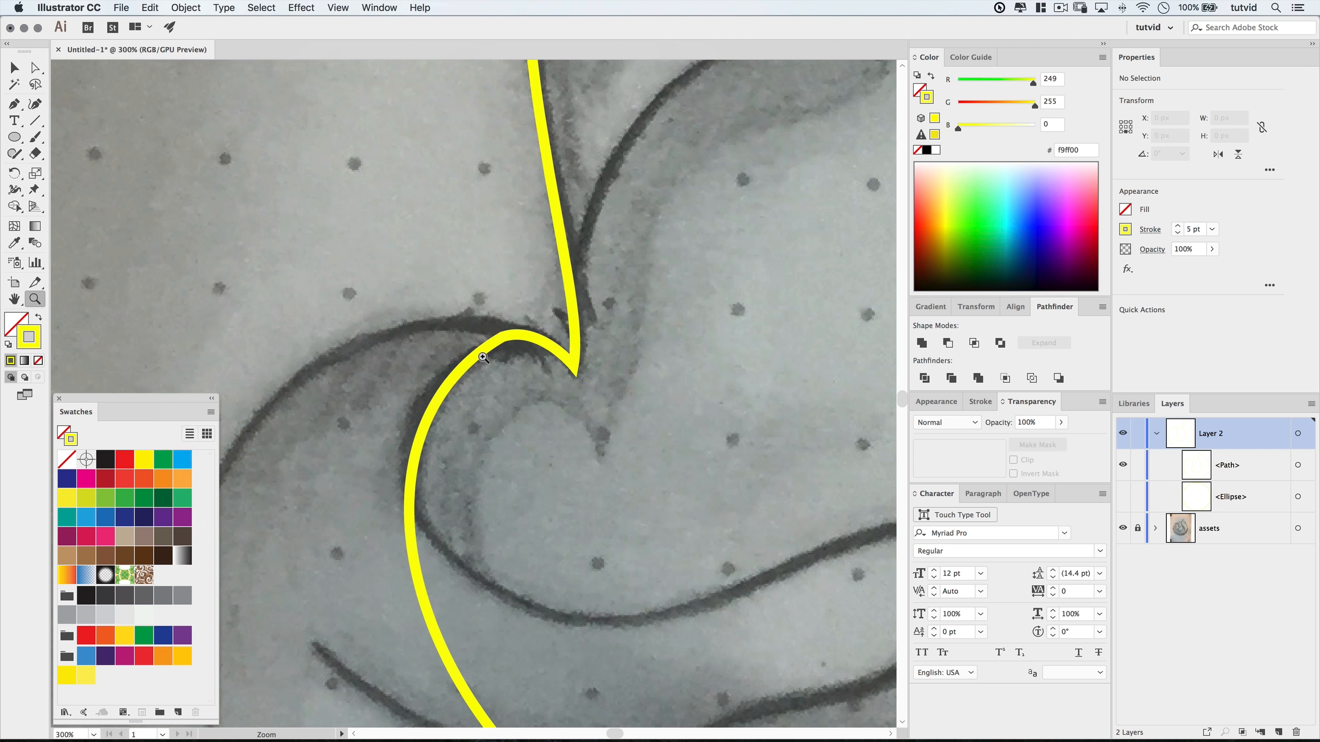
key("a")
left_click(503, 337)
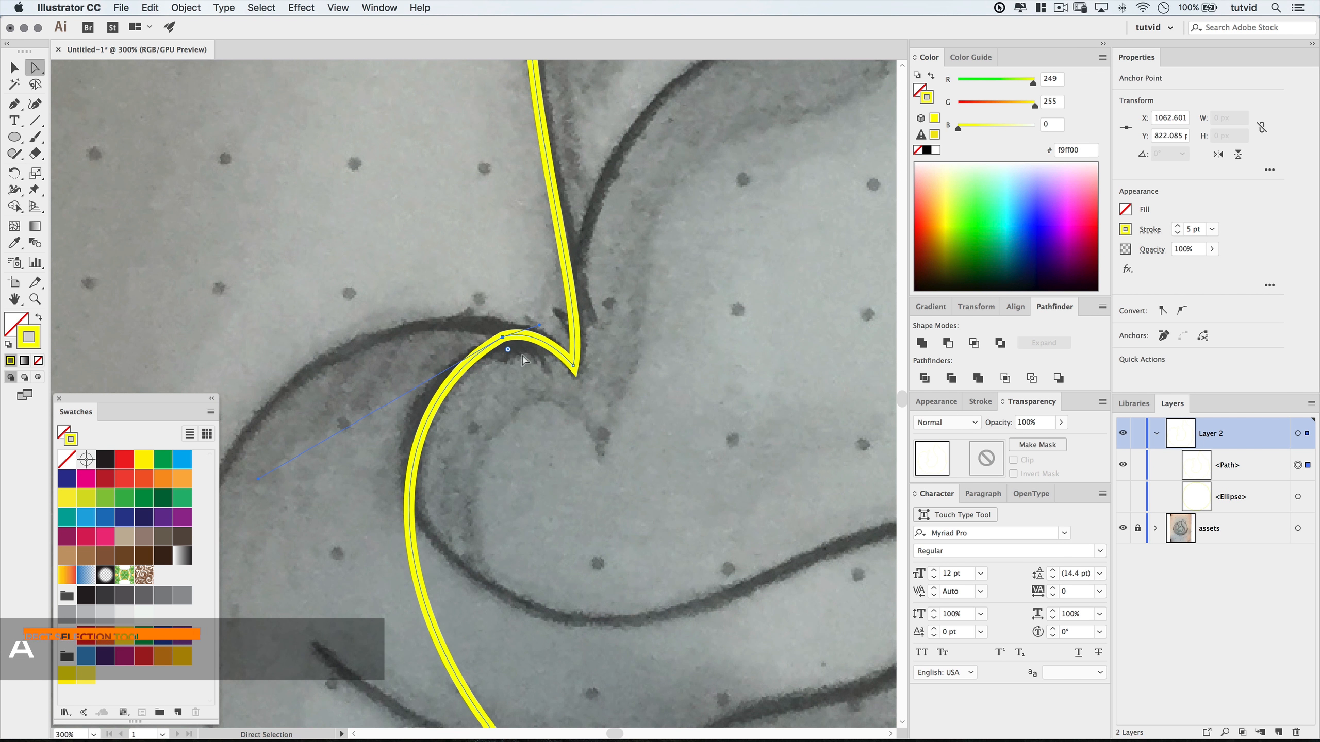
left_click_drag(540, 329, 534, 330)
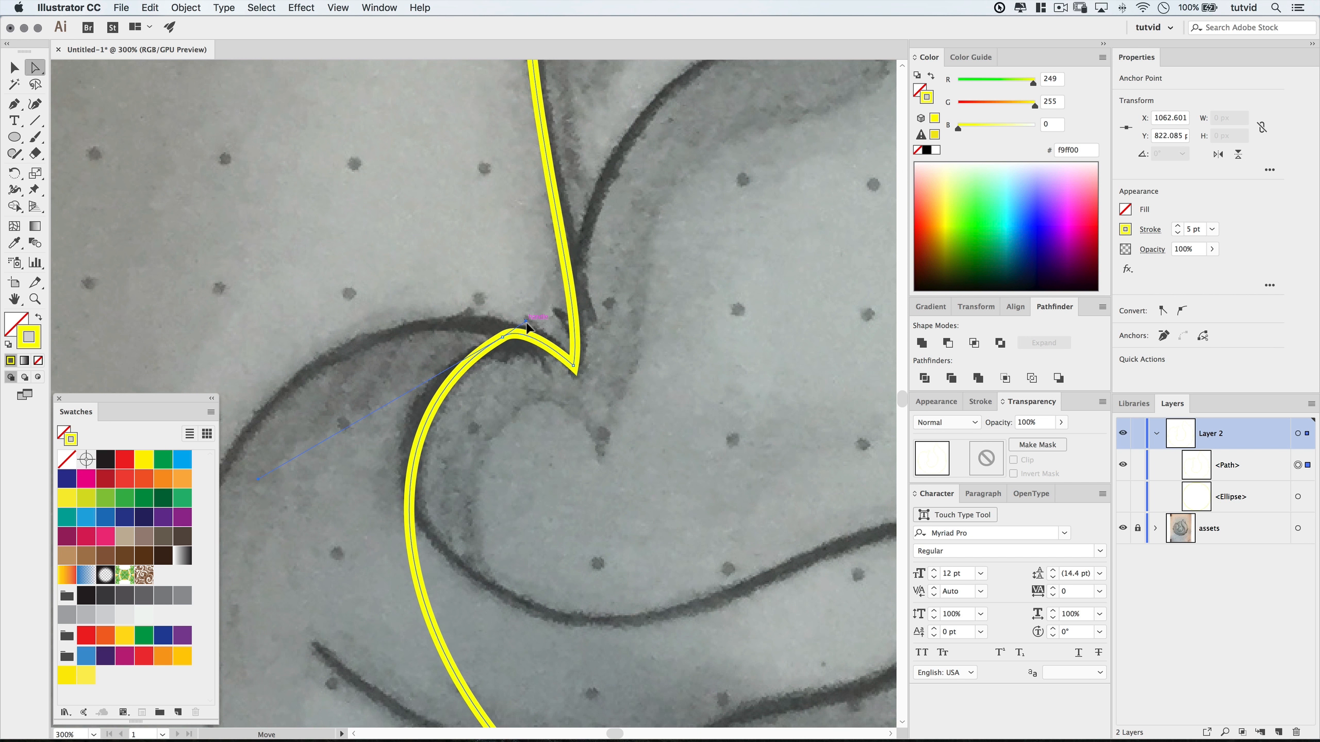
Nudge the curl's top anchor along the sketched line and shorten its long outer handle so the curve fits.
left_click(518, 388)
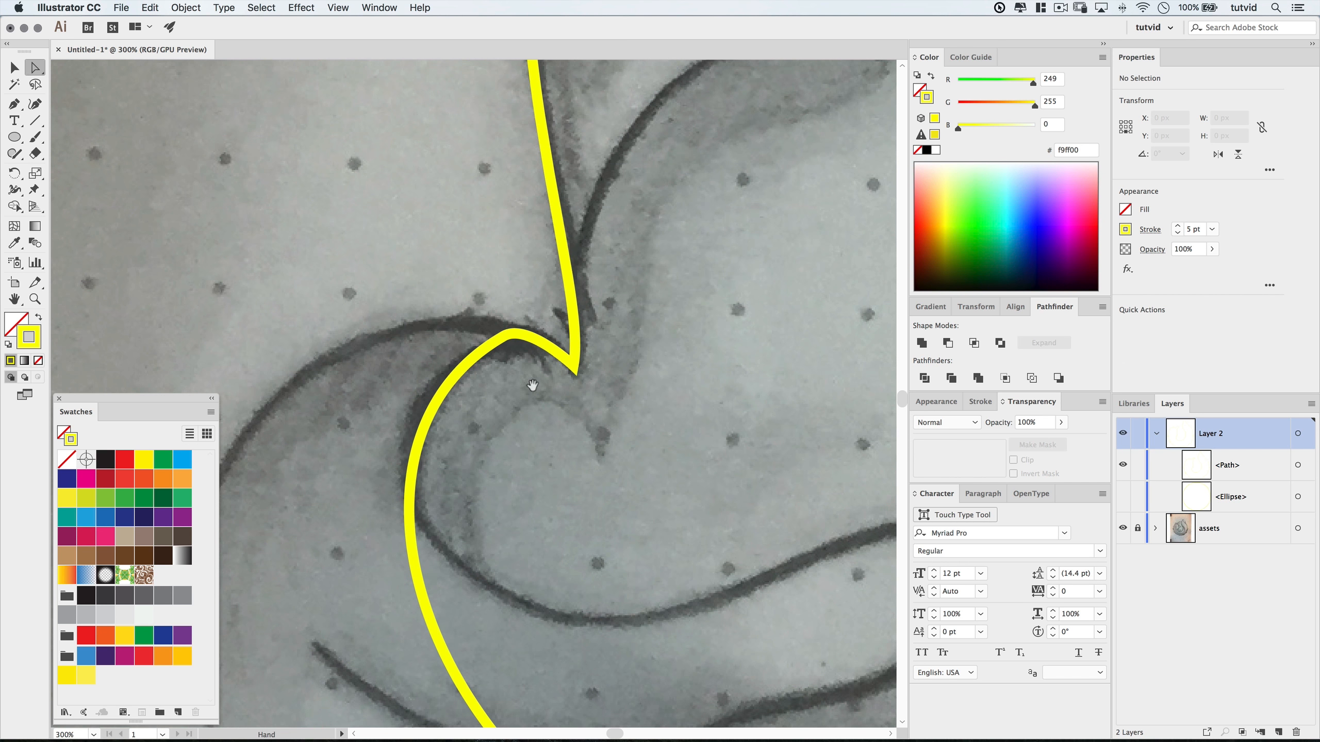
left_click_drag(532, 379, 564, 331)
left_click(540, 345)
left_click(548, 388)
left_click_drag(550, 386, 561, 338)
left_click_drag(316, 476, 342, 475)
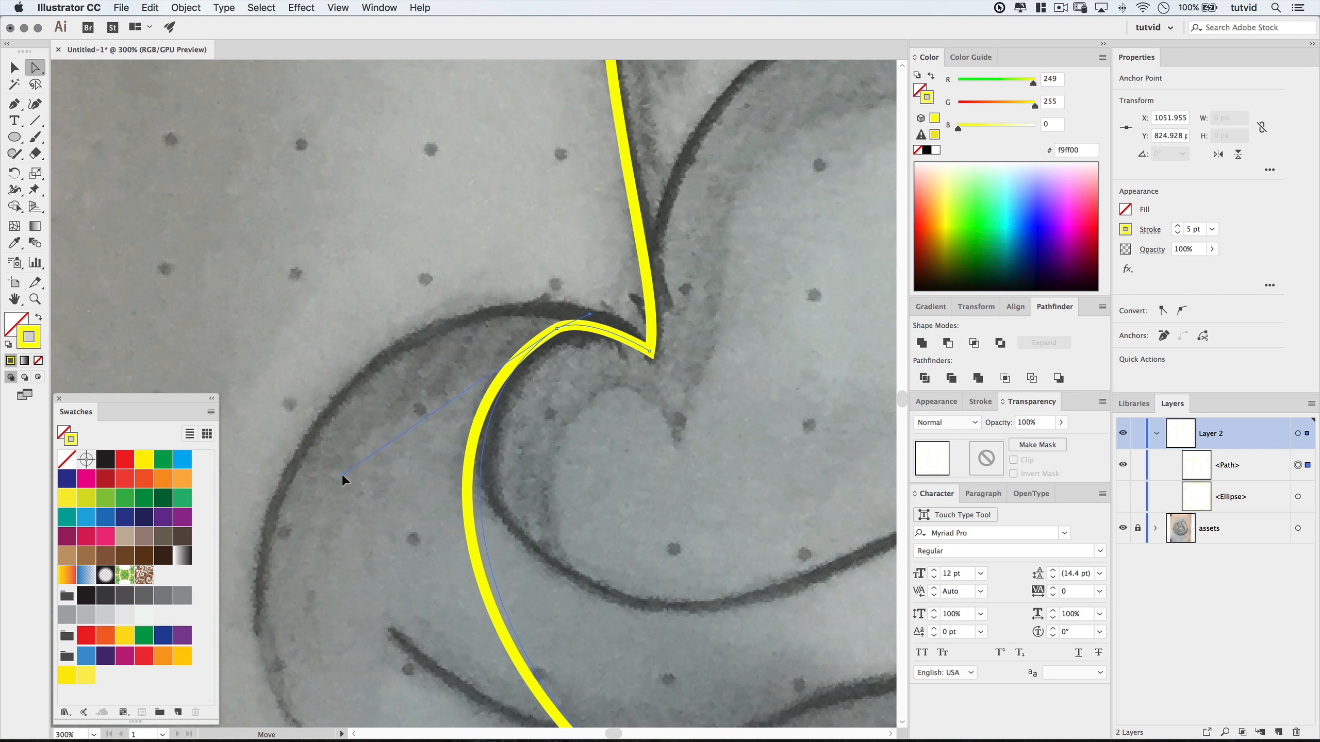
Lengthen the curl-side handle of the closing corner anchor to round the top of the curl, and deselect the path.
key("space")
left_click_drag(516, 506, 447, 305)
left_click_drag(619, 410, 539, 554)
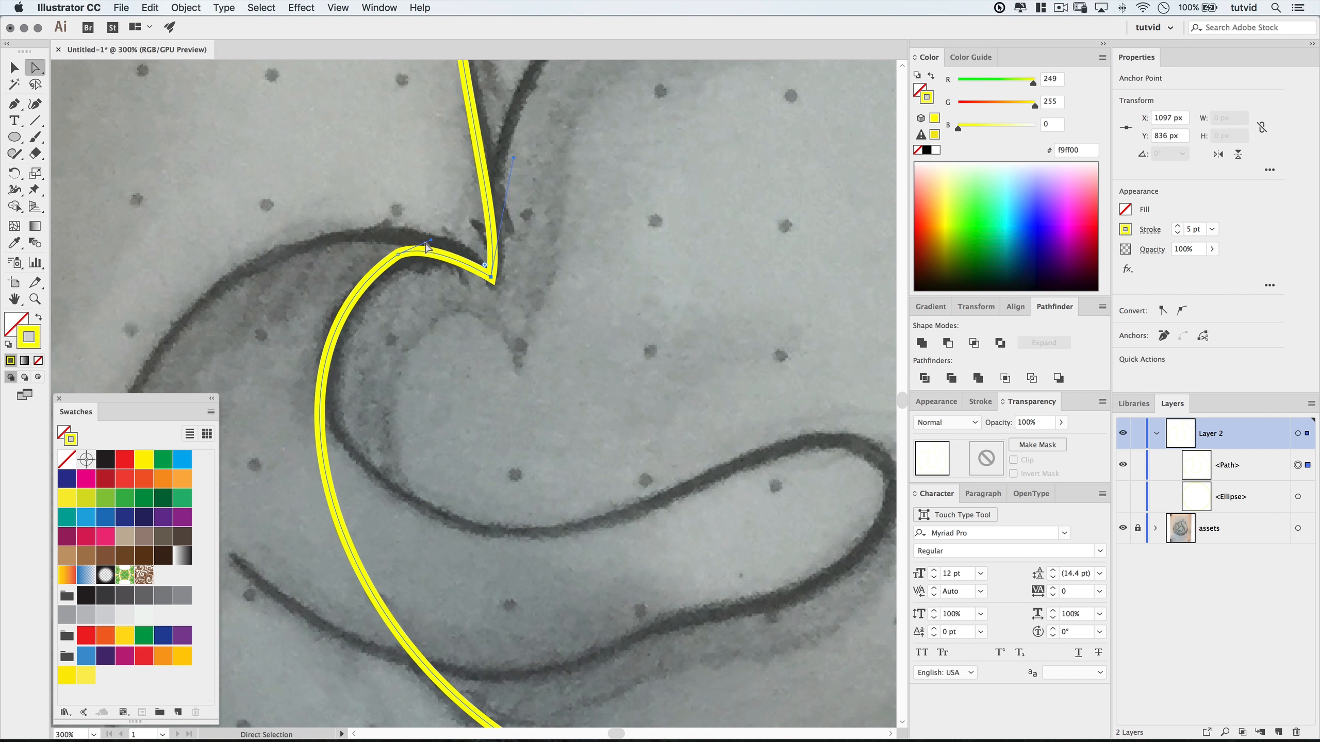
left_click_drag(430, 242, 441, 229)
left_click(369, 281)
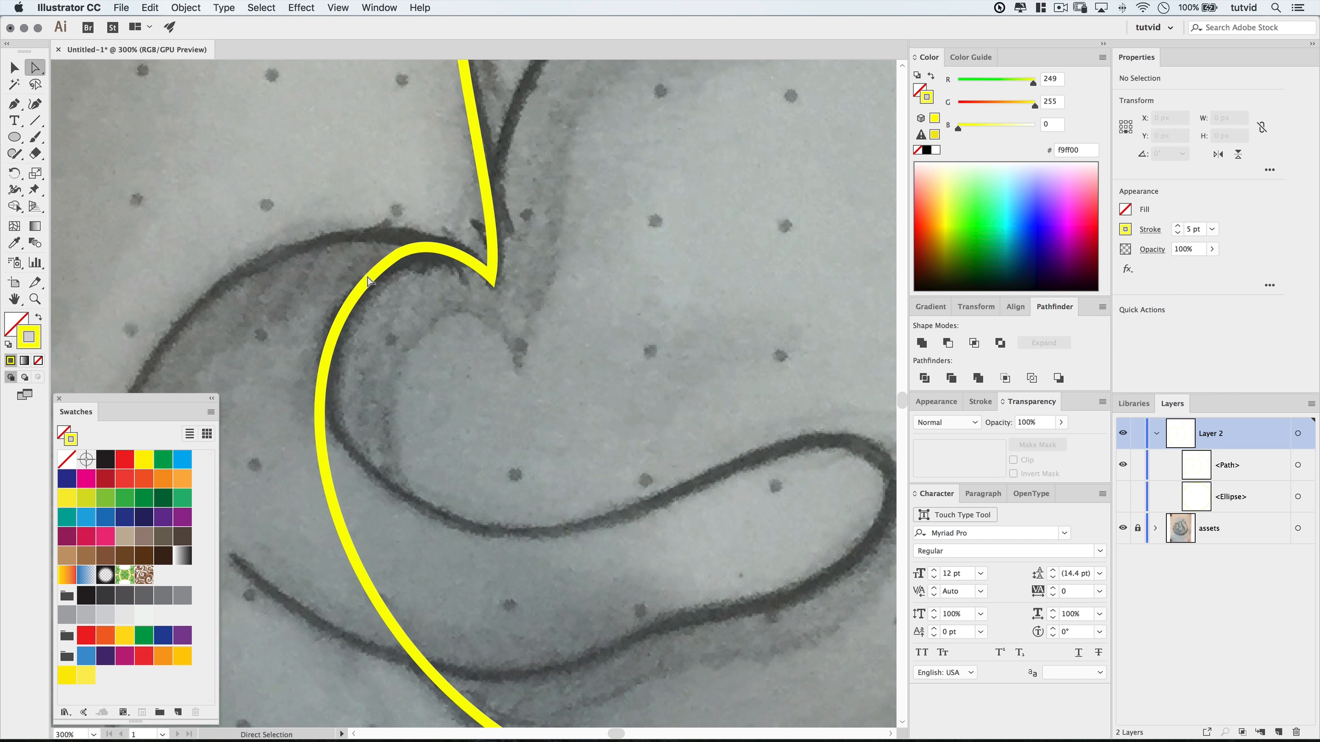
Examine how closely the outline follows the sketch around the upper fur tuft's tip anchor on the fox's back.
key("super+minus")
key("super+minus")
key("super+minus")
key("super+minus")
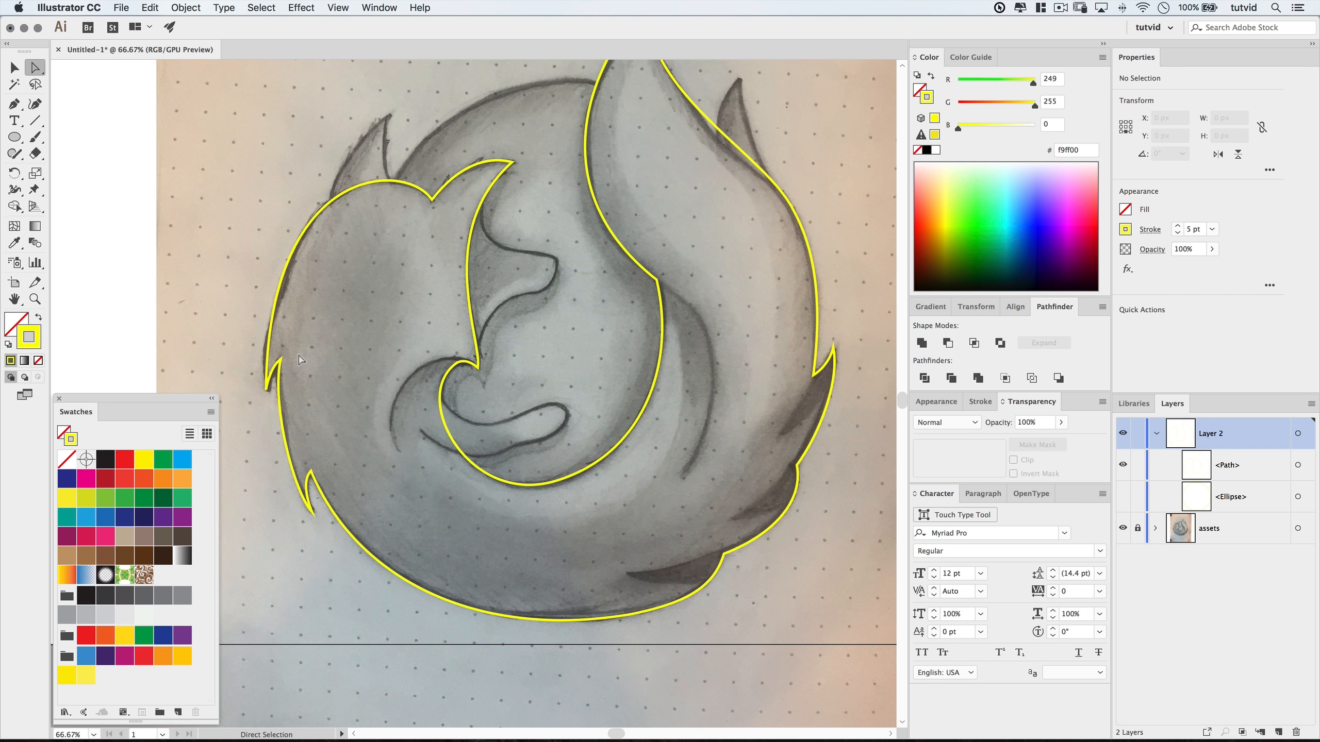
key("z")
left_click(259, 382)
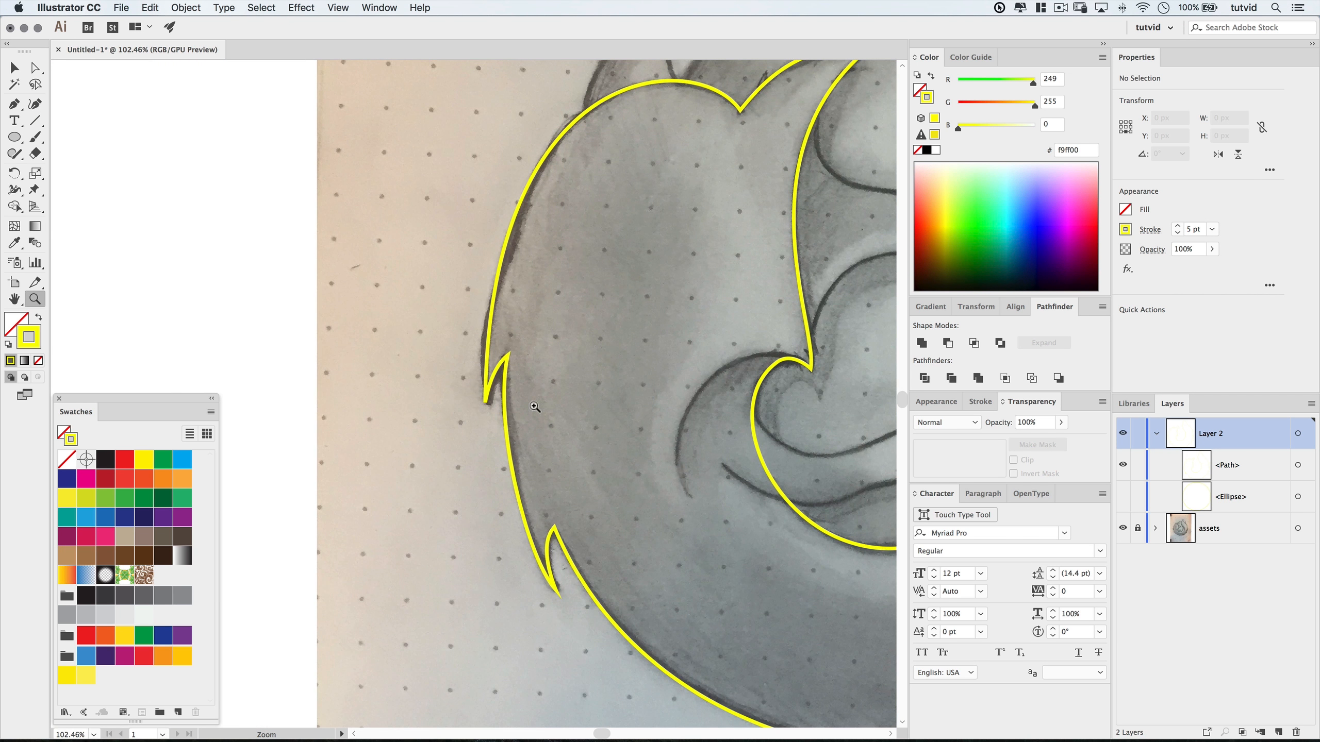
left_click(534, 407)
left_click(525, 405)
left_click(525, 406)
key("a")
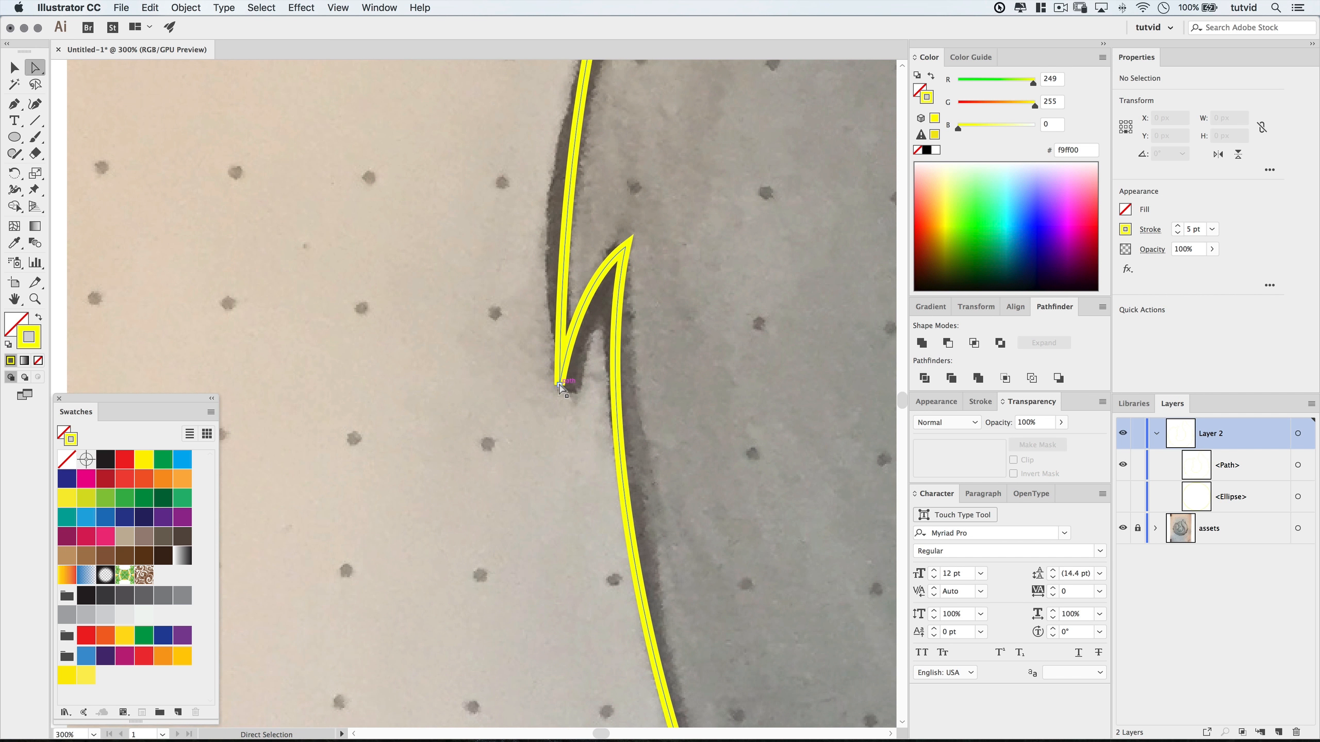
left_click(559, 384)
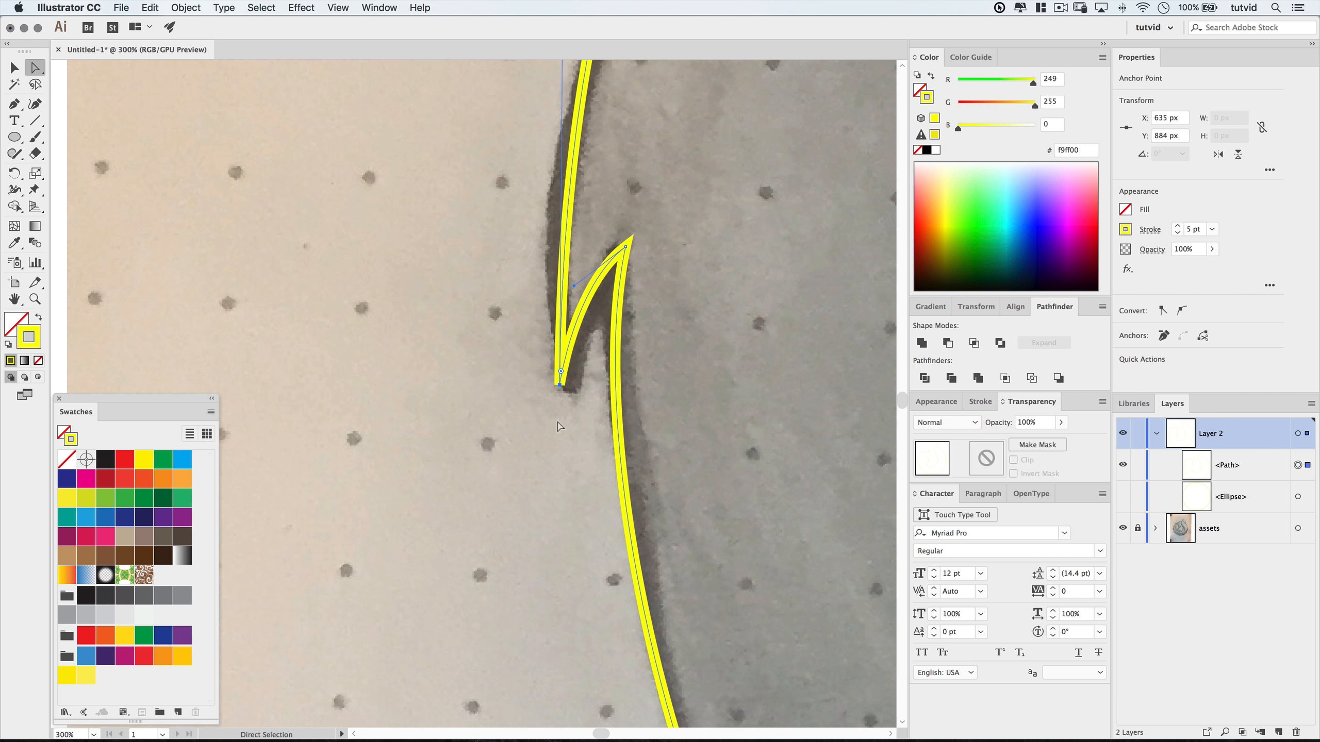
key("super+minus")
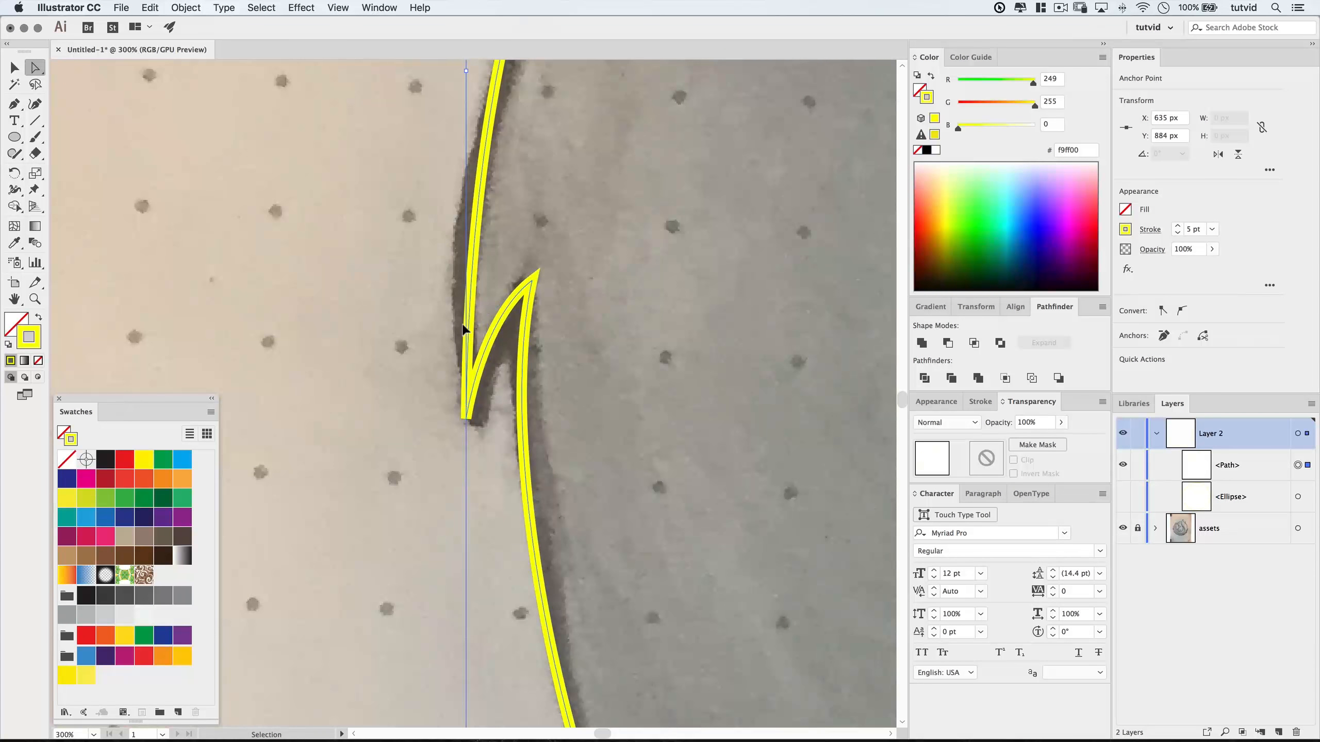
key("super+minus")
key("super+minus")
key("super+minus")
key("space")
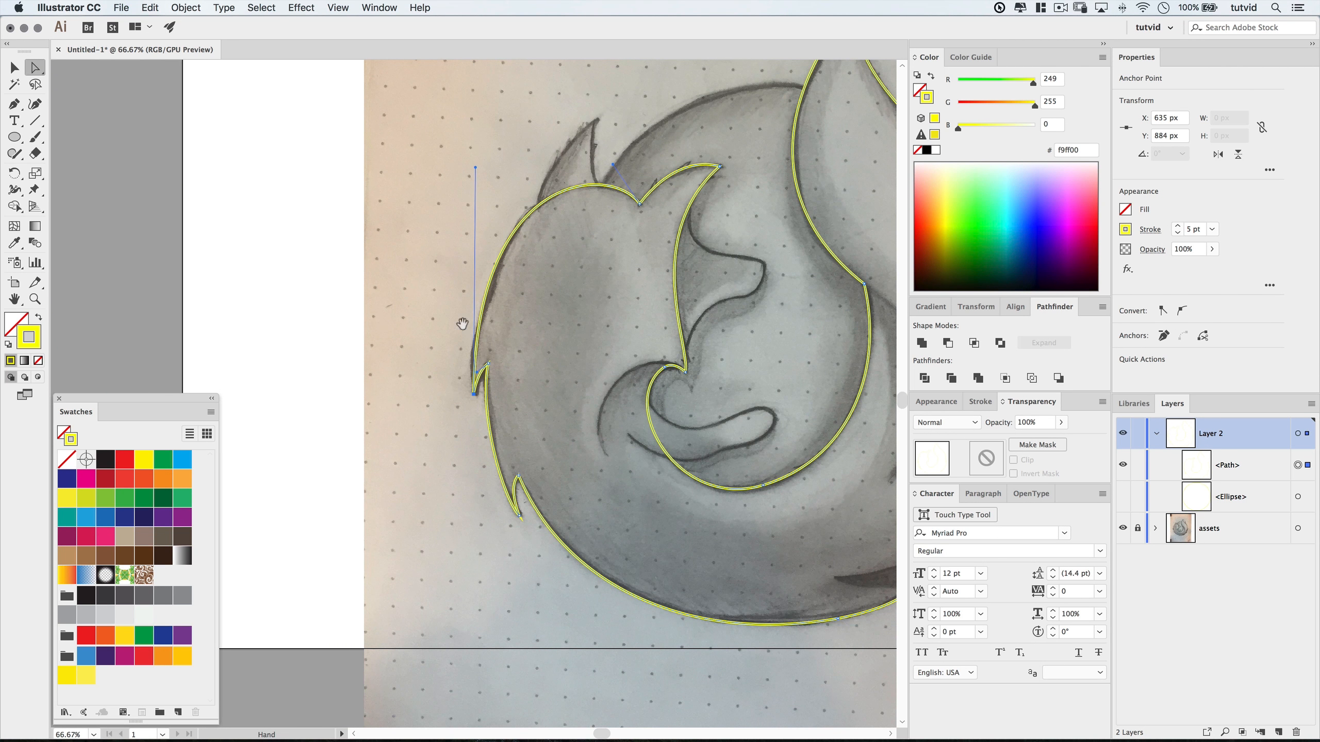
left_click_drag(713, 369, 500, 380)
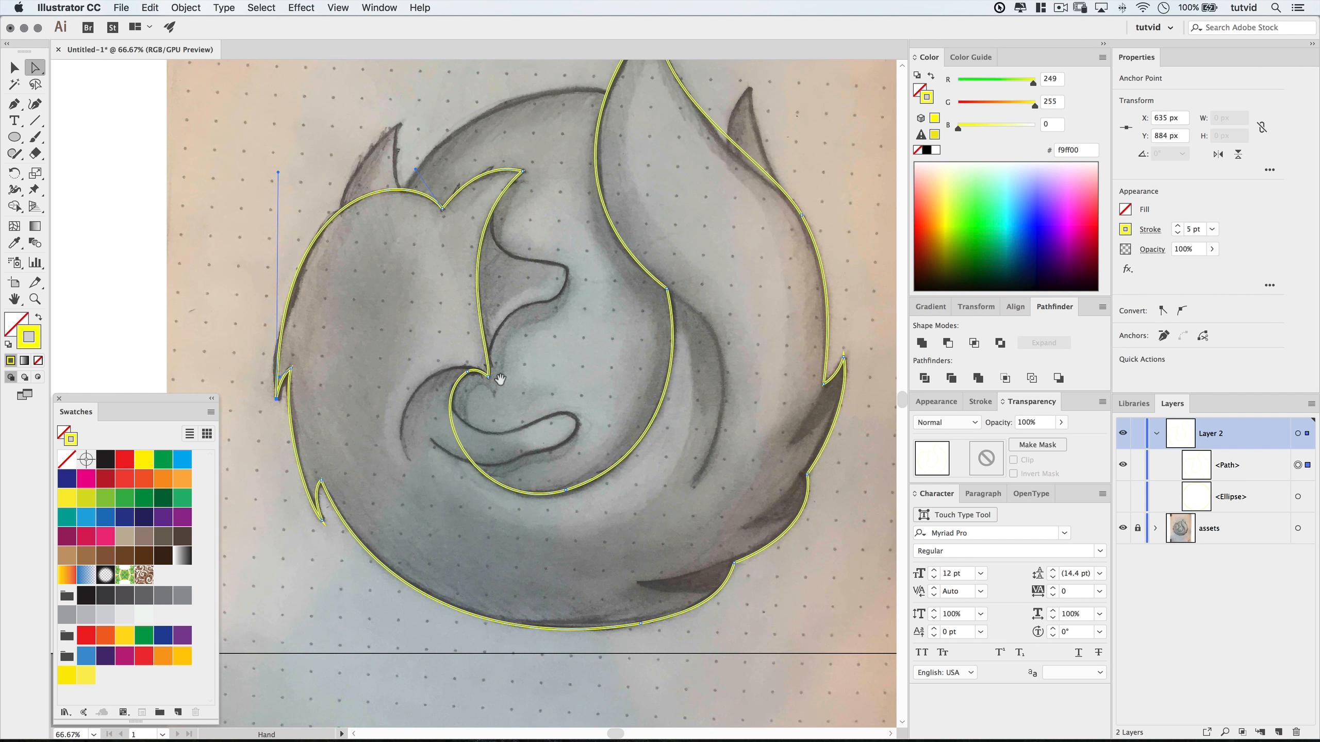
left_click(853, 329)
Check the traced tail edge, lower body and head outline against the sketch.
key("space")
left_click_drag(792, 315, 592, 487)
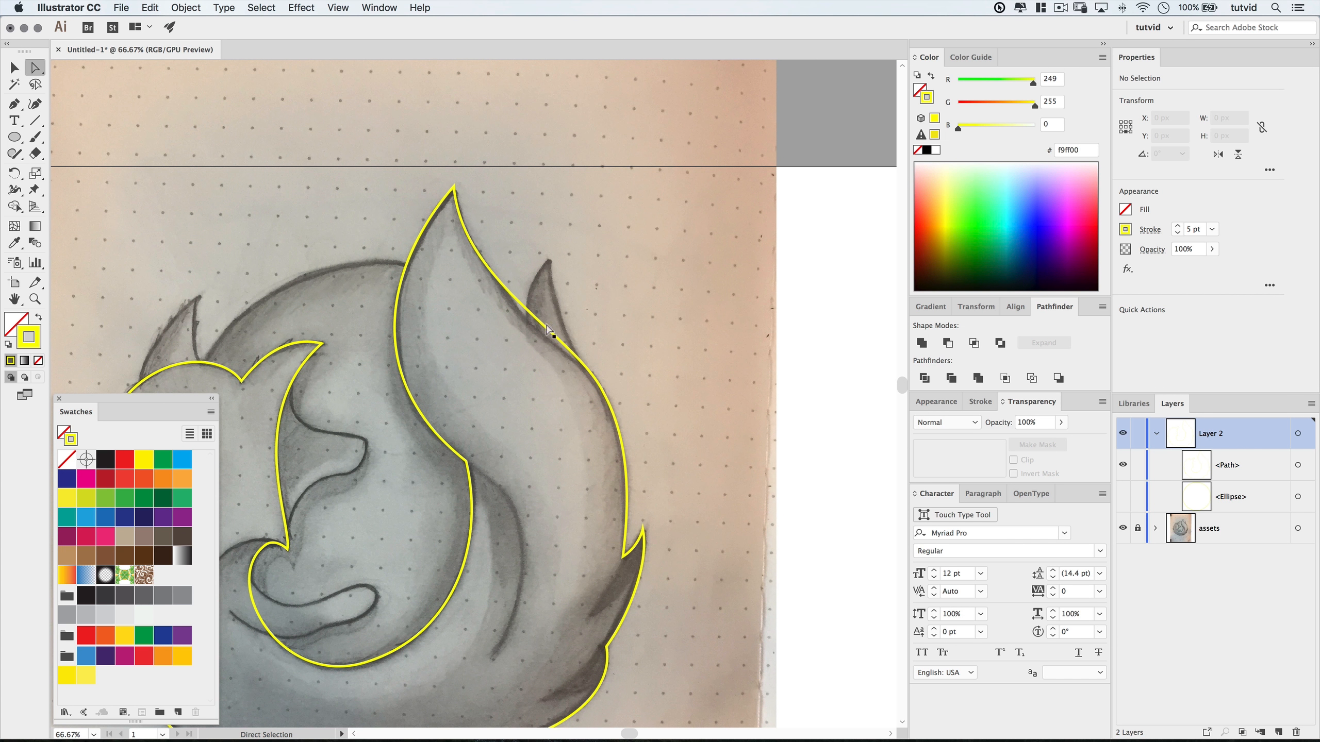
key("space")
left_click_drag(612, 402, 738, 235)
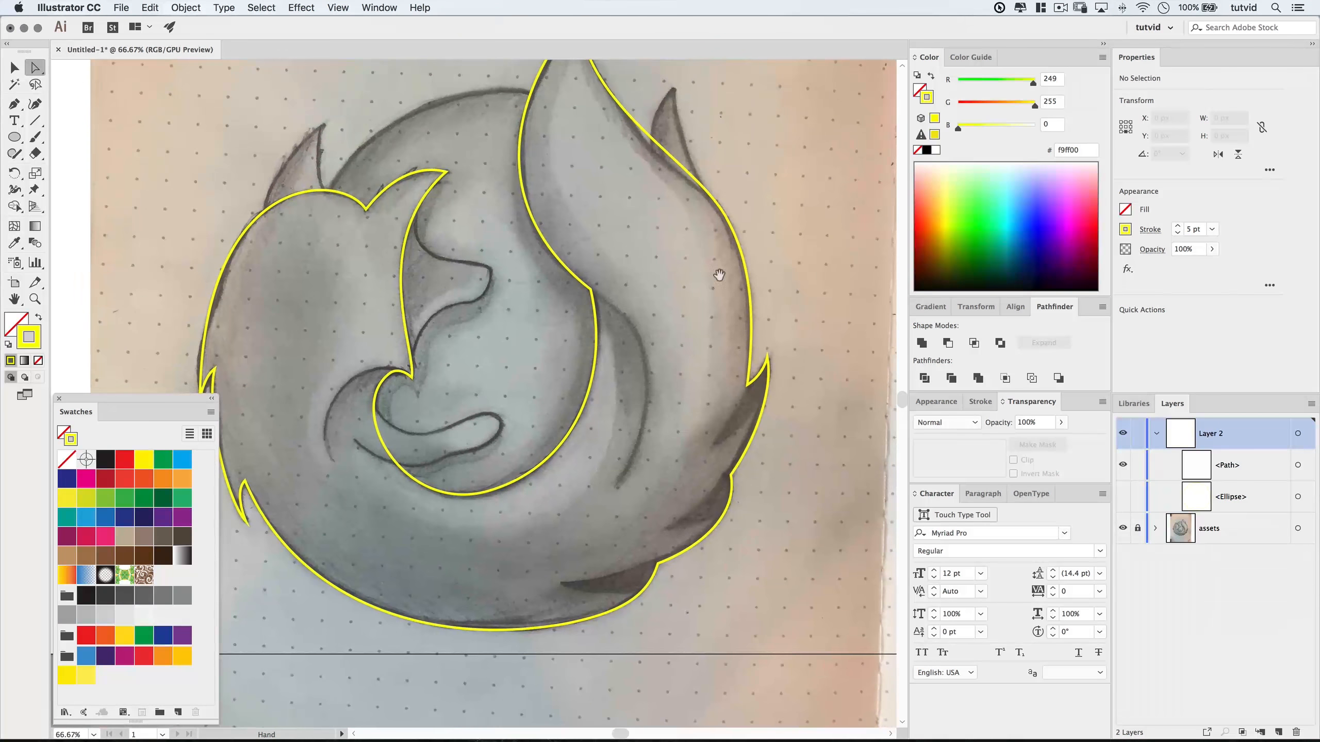
key("space")
left_click_drag(730, 446, 682, 389)
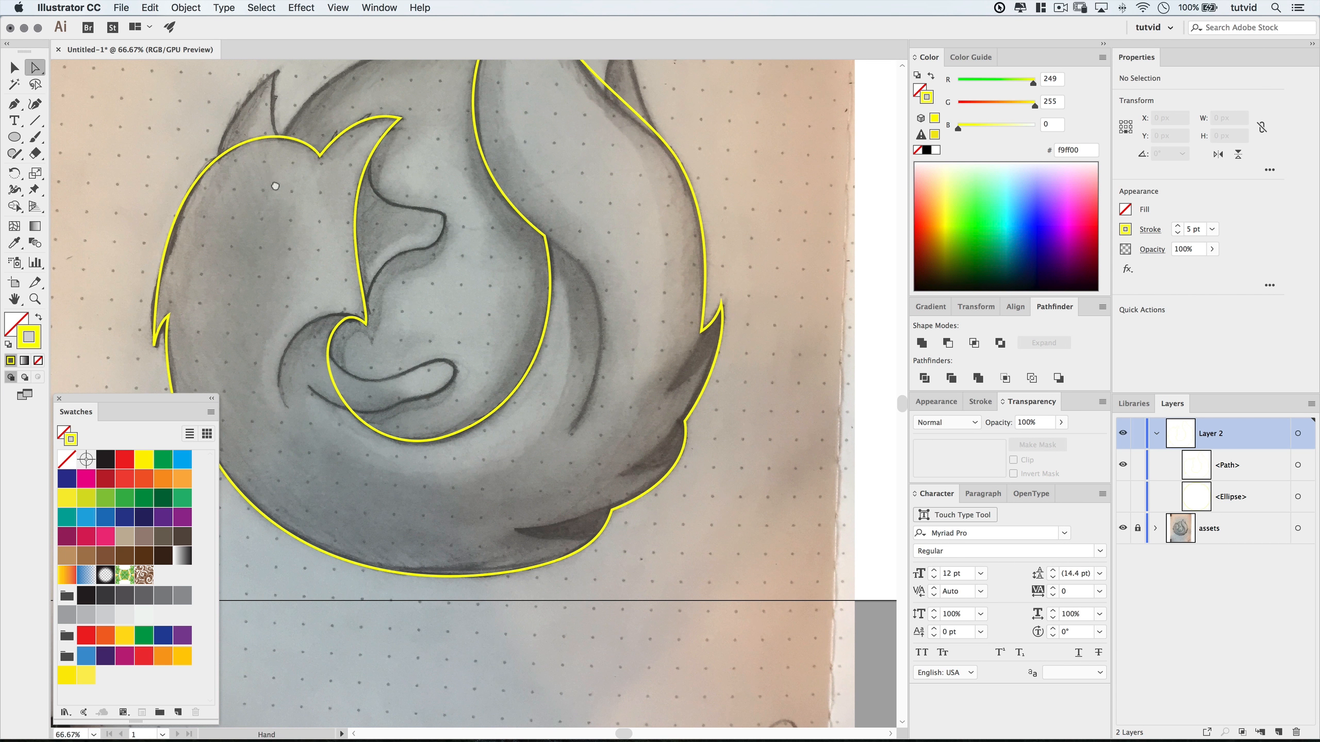
left_click_drag(275, 185, 326, 267)
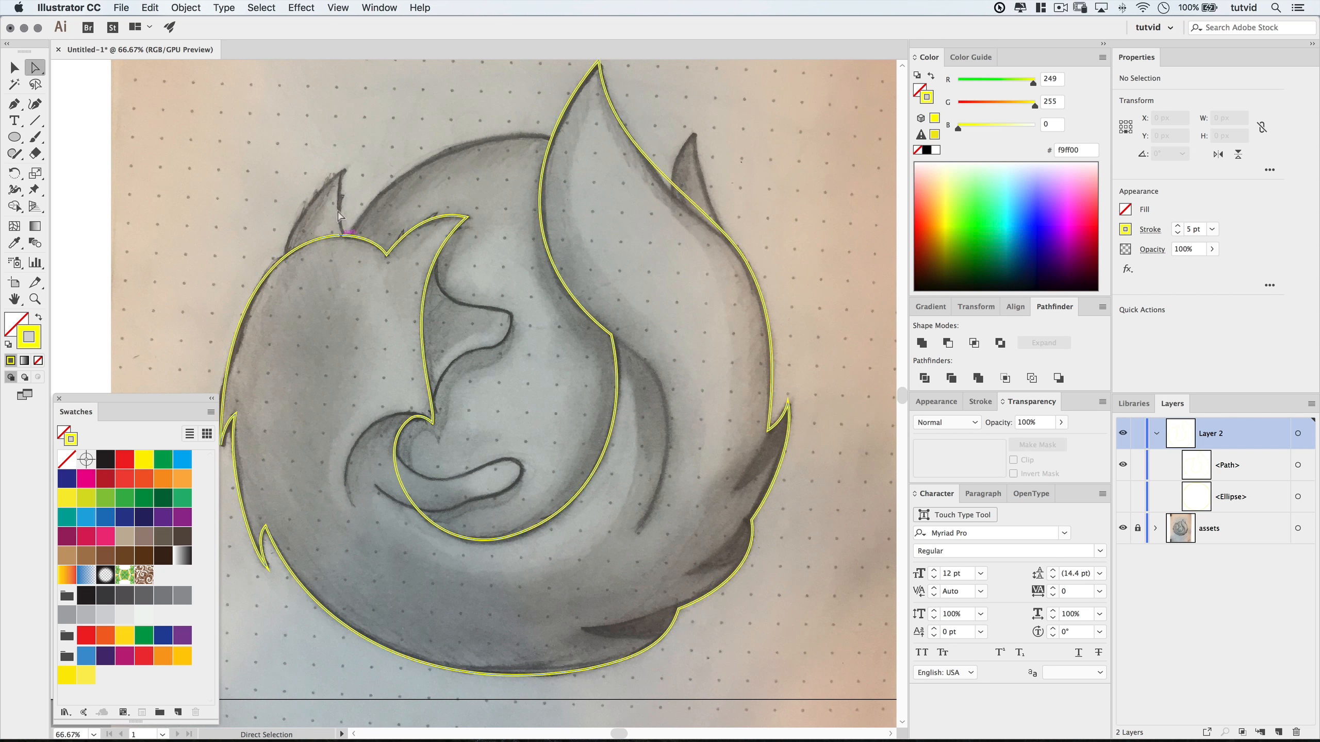
Start a Pen path at the tip of the fox's untraced pointed ear and curve it down the inner edge past the head outline.
left_click(15, 106)
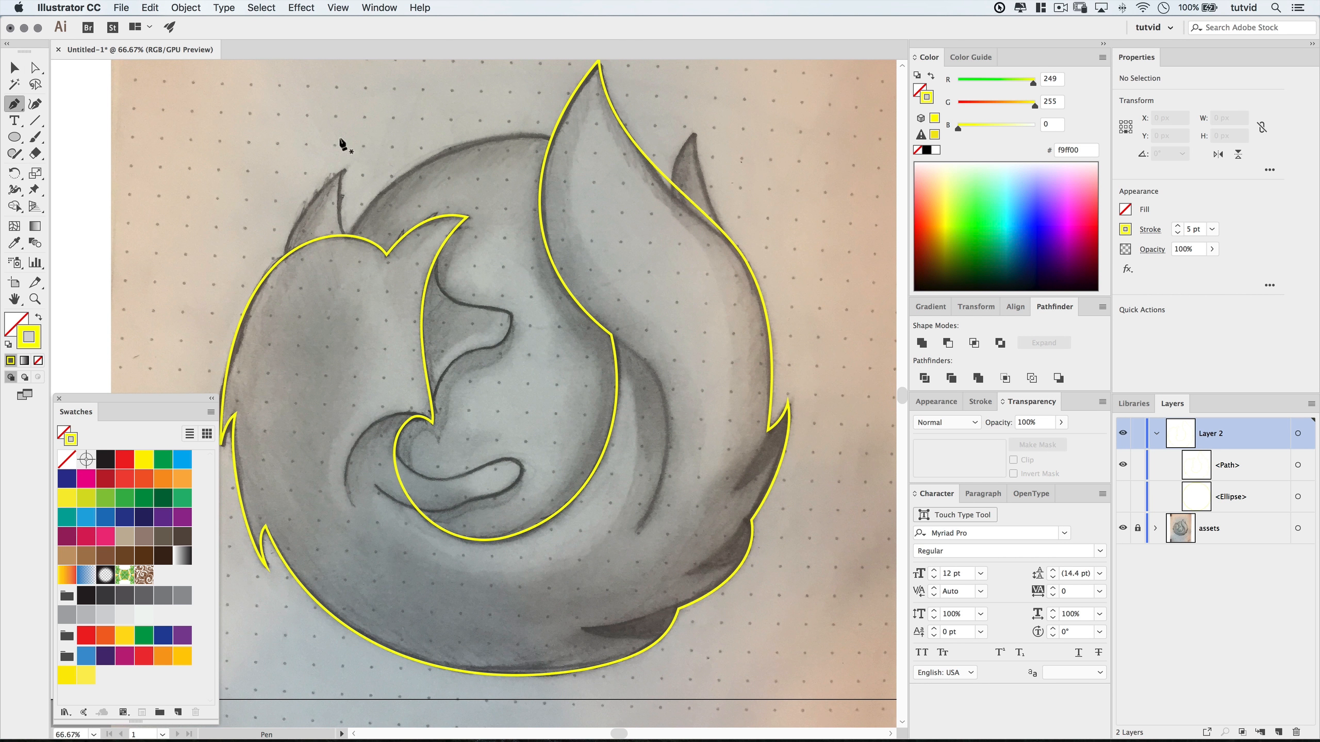
key("super+equal")
key("super+equal")
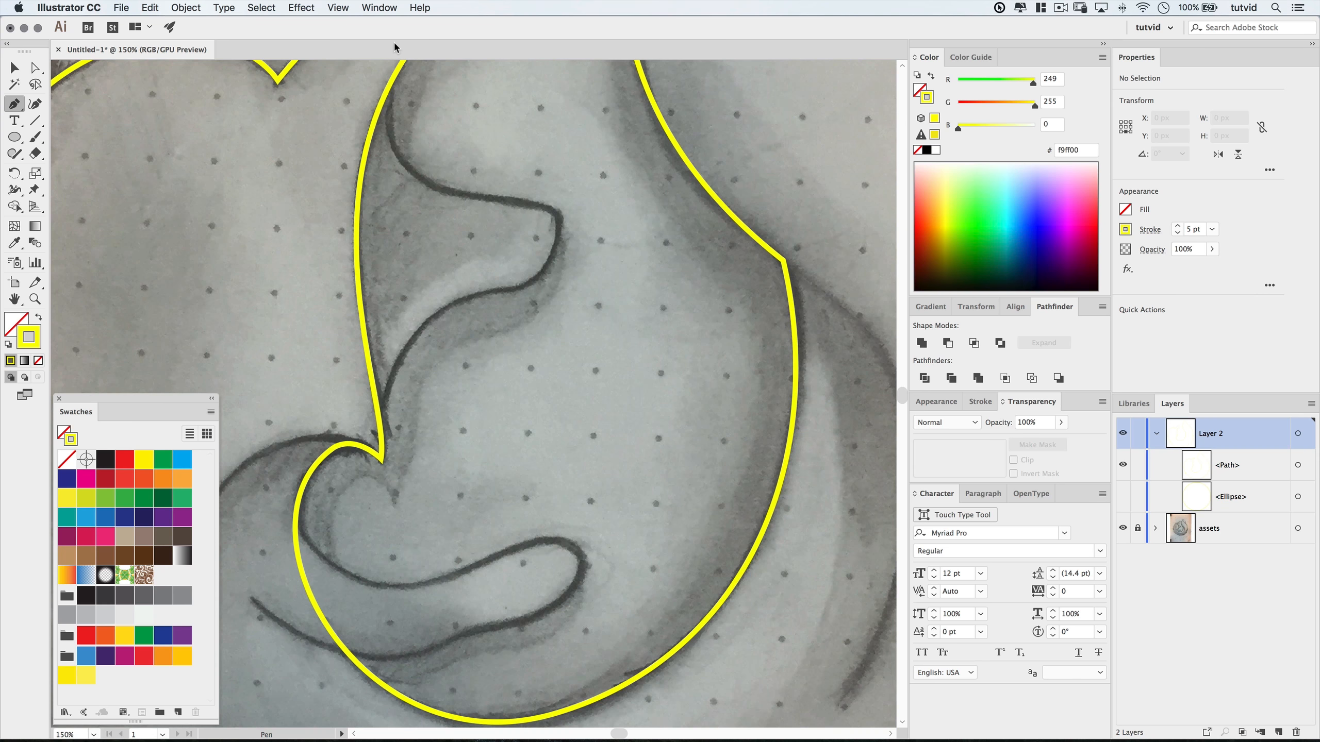
left_click_drag(434, 294, 685, 538)
left_click_drag(562, 377, 649, 441)
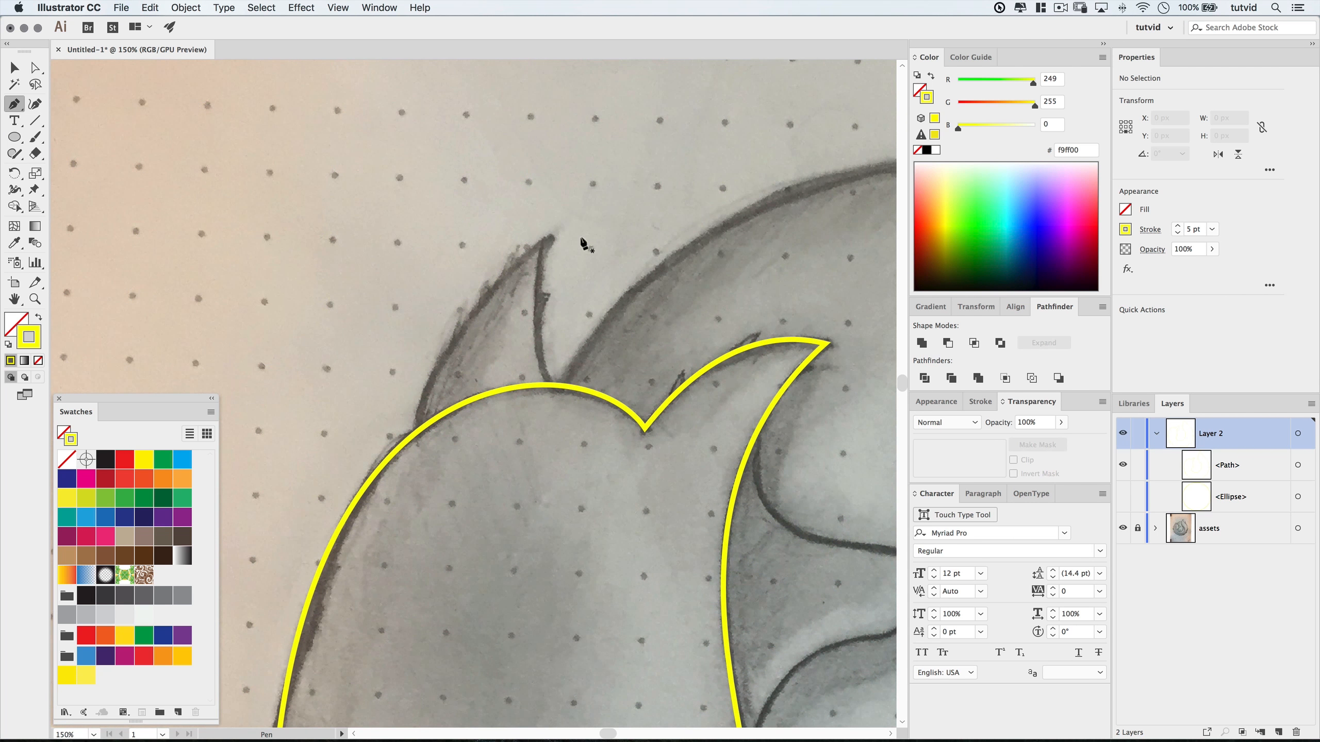
left_click_drag(526, 287, 524, 284)
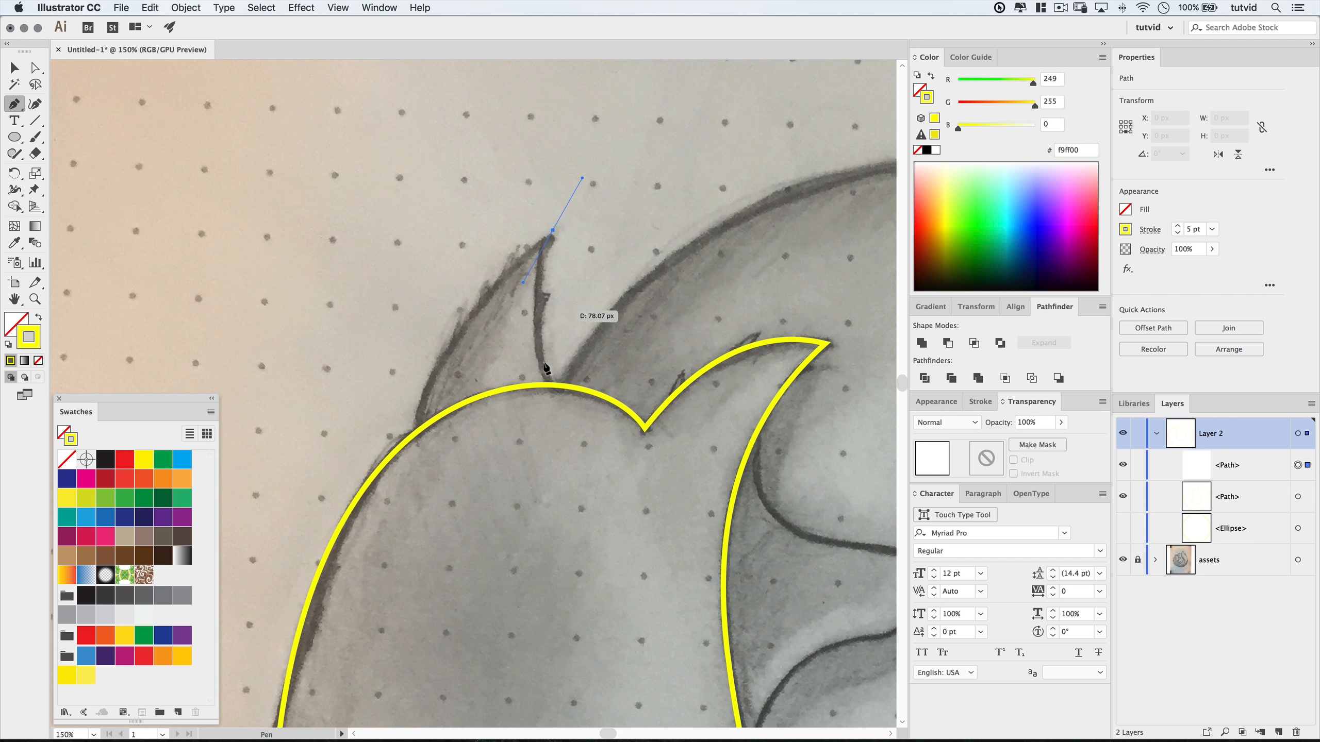
left_click(564, 413)
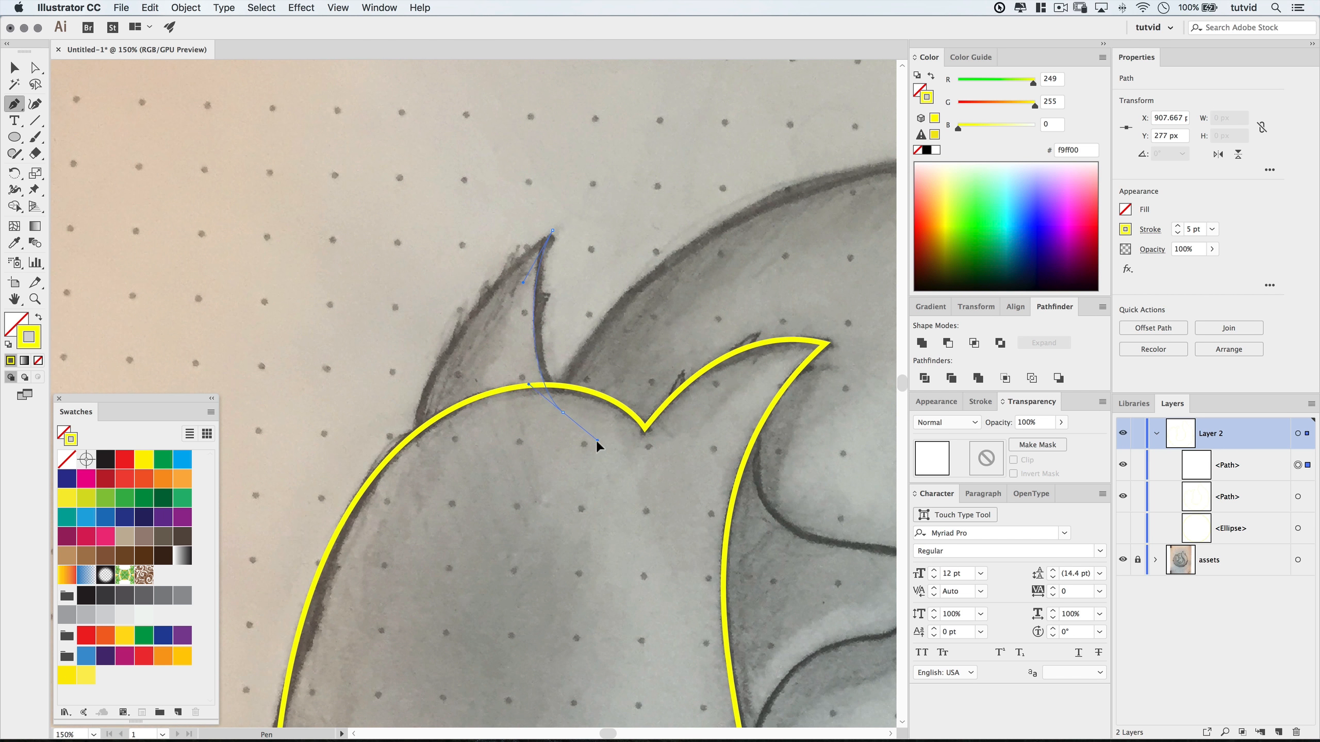
left_click_drag(597, 438, 594, 444)
Close the ear shape loosely inside the head outline and curve its outer edge back up to the tip.
left_click_drag(472, 470, 421, 463)
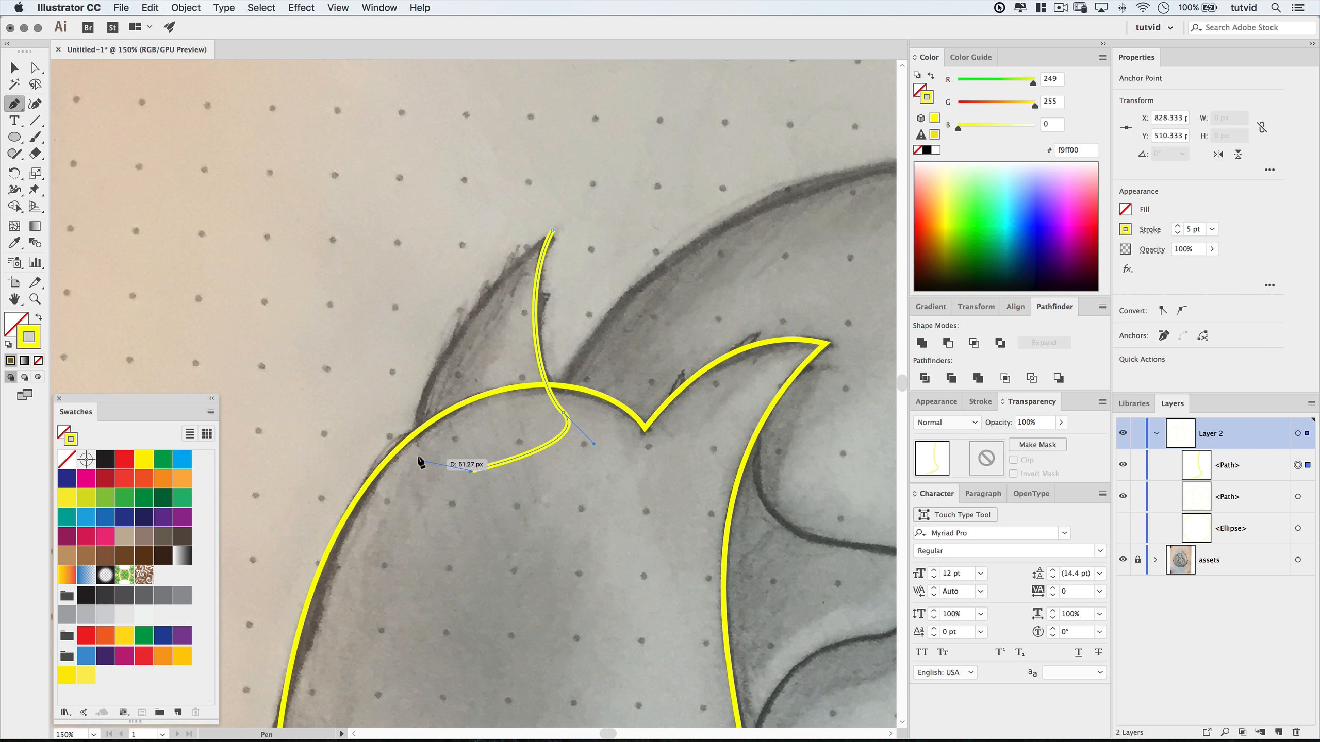
left_click(418, 457)
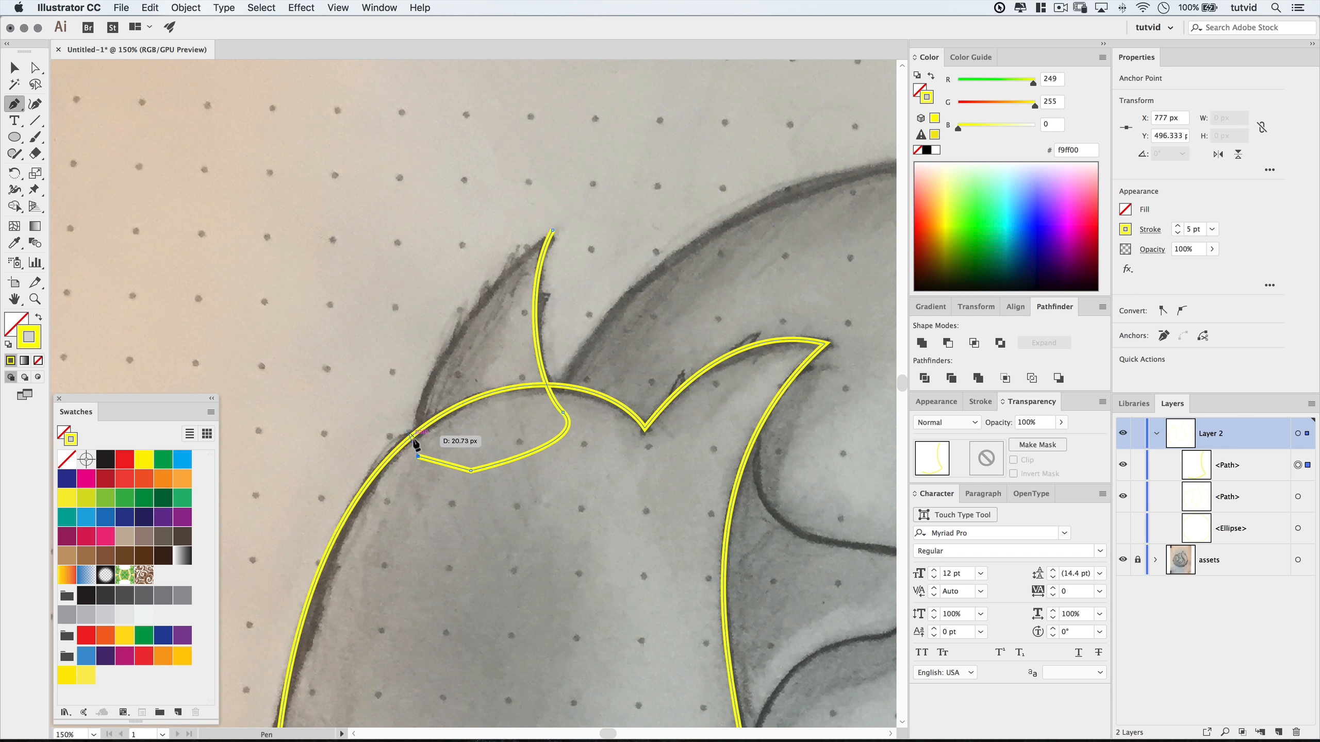
left_click(412, 436)
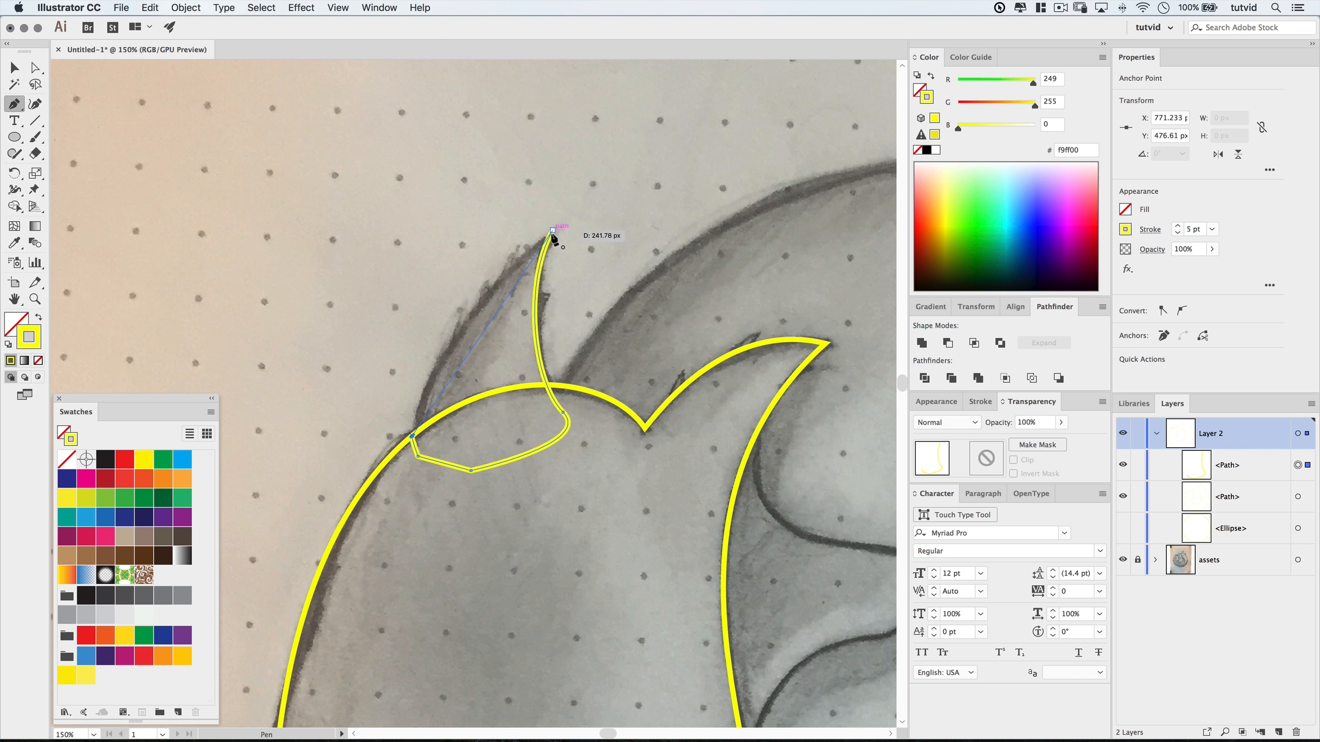
left_click_drag(553, 231, 677, 137)
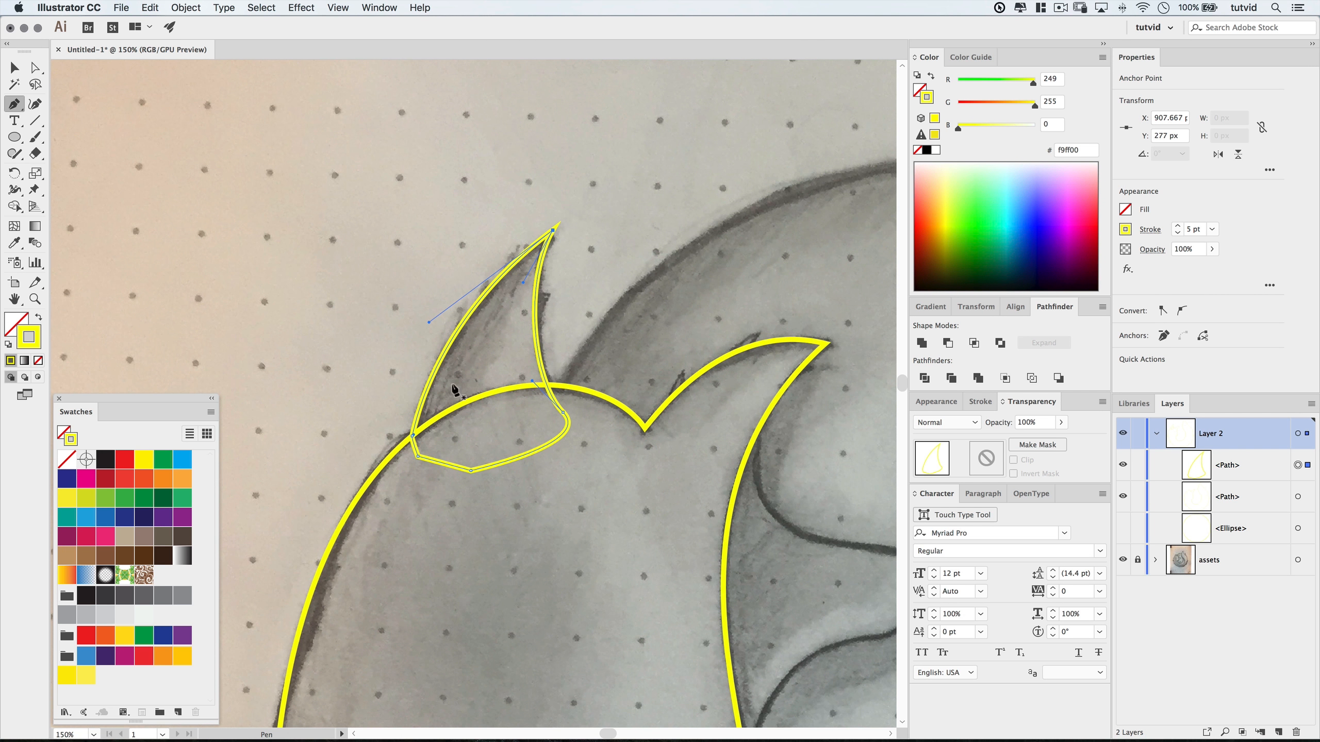
Trace the snout from inside the traced front ear, around the nose and along the underside to the curl's corner.
key("space")
left_click_drag(590, 464, 376, 336)
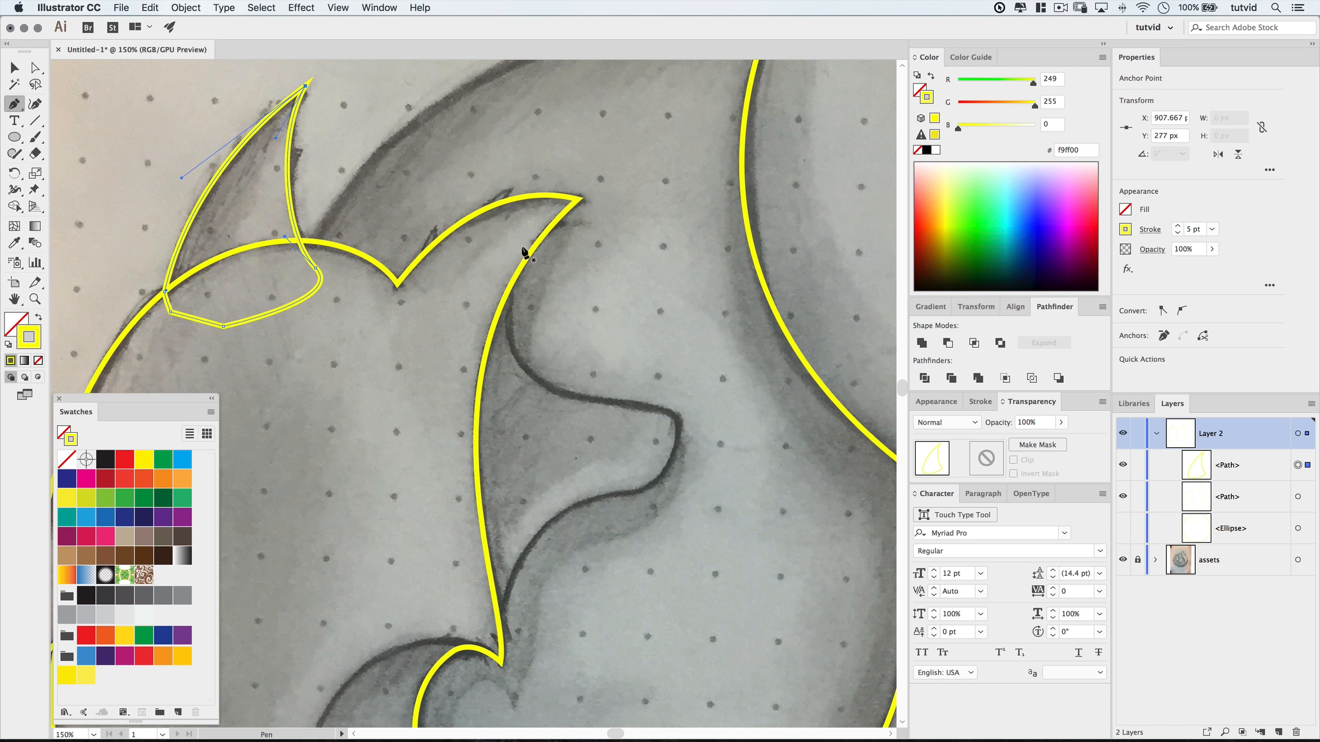
left_click_drag(522, 234, 502, 317)
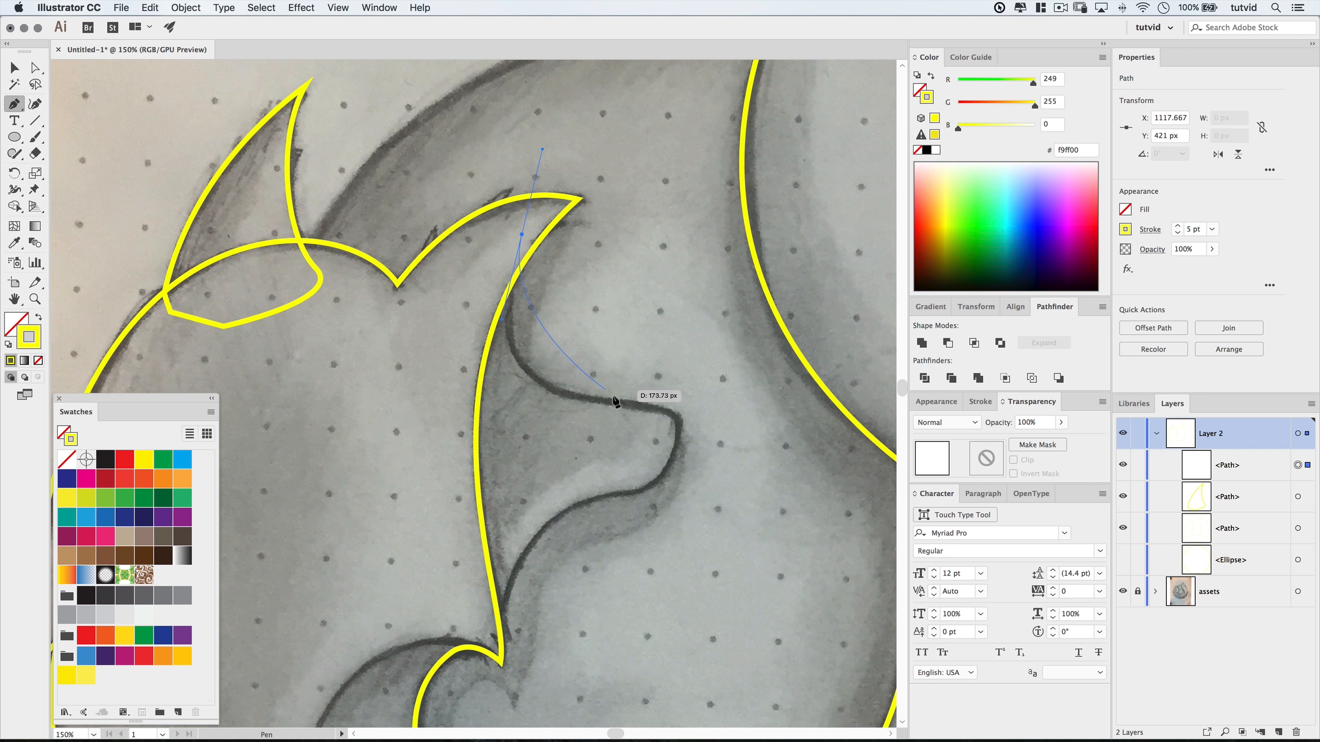
mouse_move(619, 403)
left_mouse_down()
mouse_move(745, 395)
mouse_move(749, 410)
mouse_move(681, 403)
mouse_move(668, 474)
mouse_move(589, 495)
left_mouse_up()
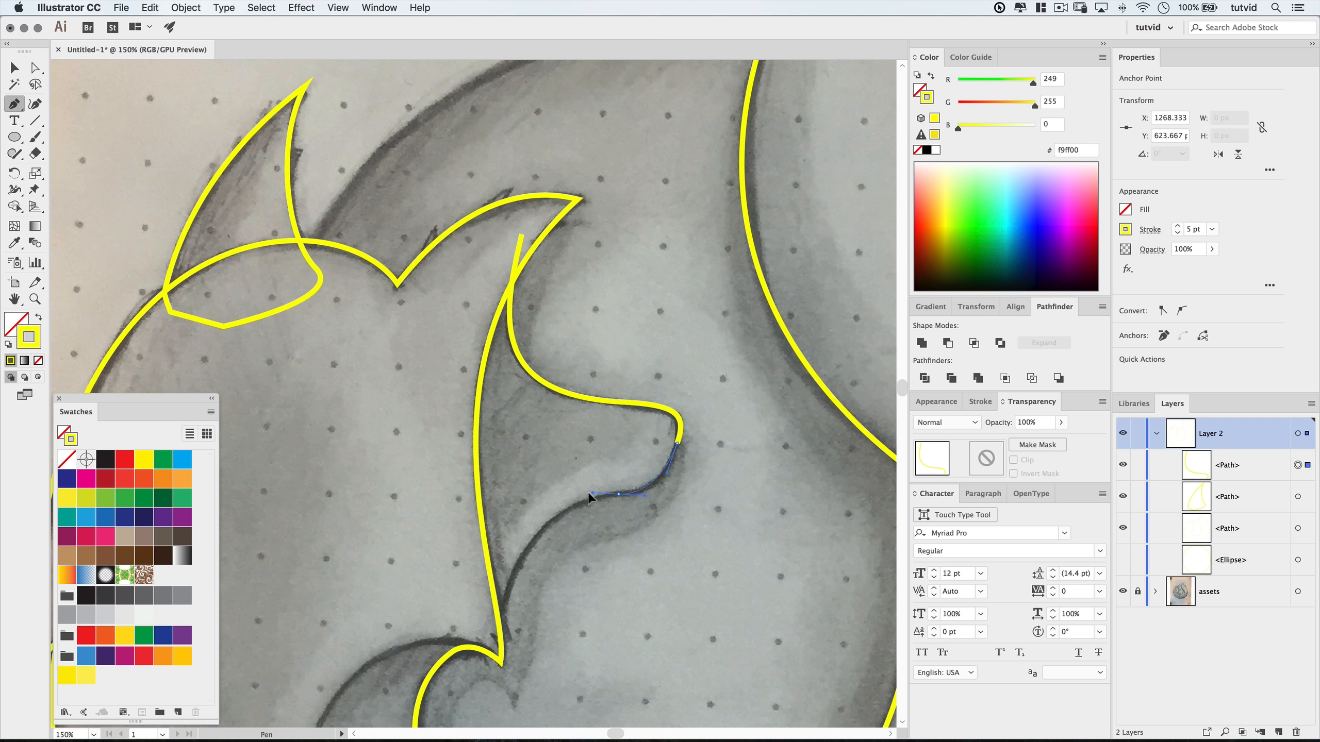
left_click_drag(635, 479, 695, 357)
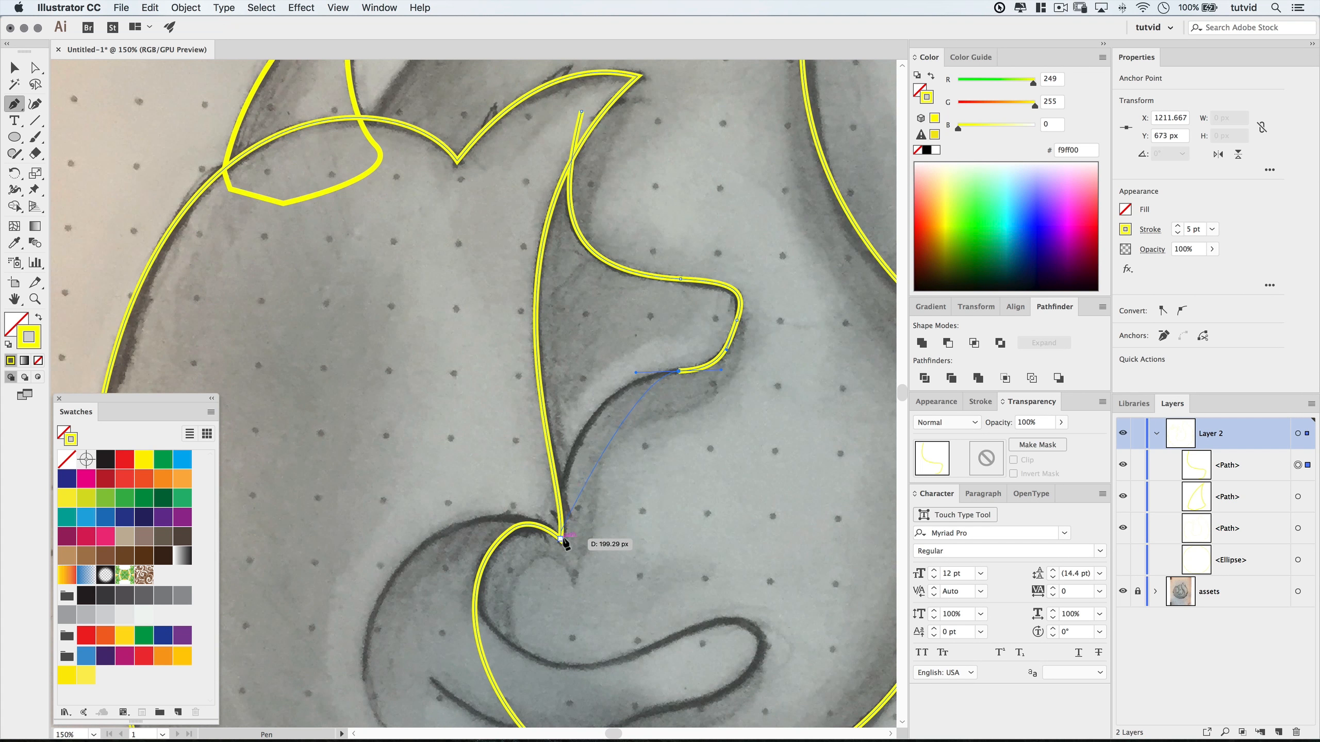
left_click_drag(560, 539, 566, 662)
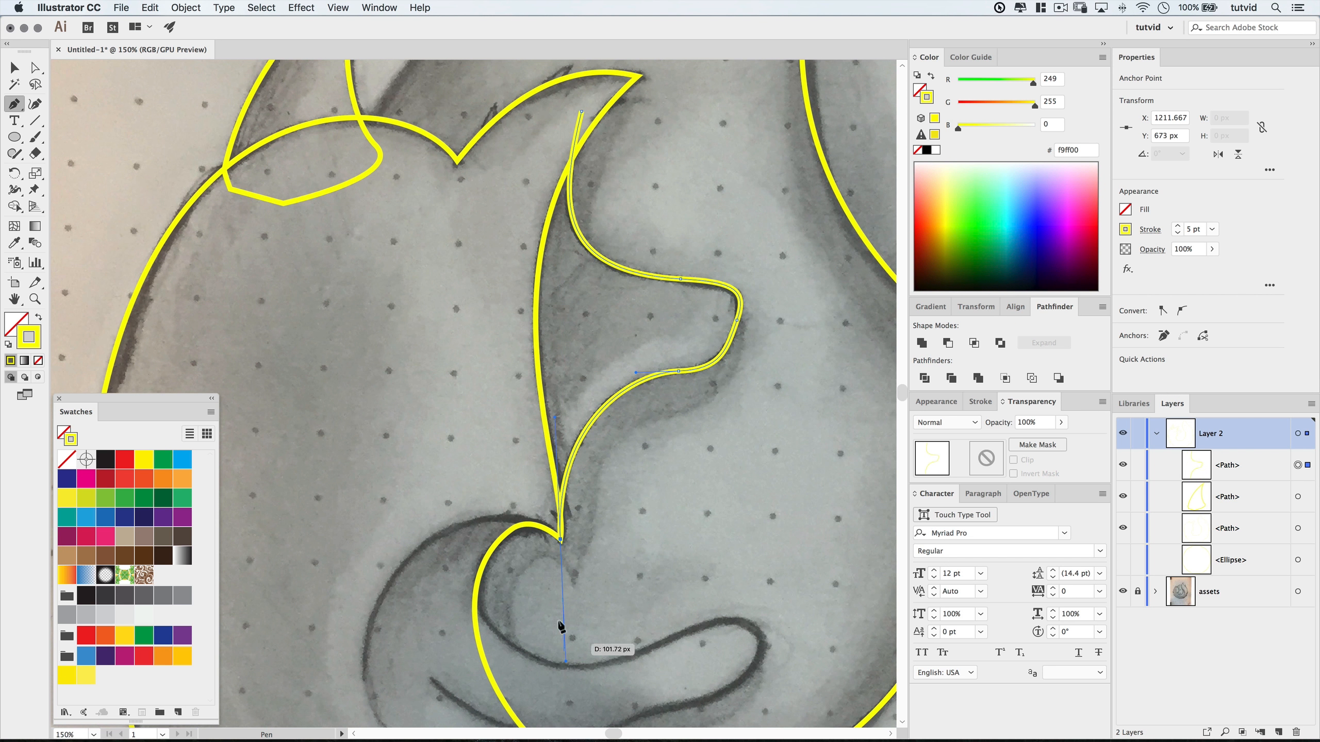
Remove the corner anchor's outgoing handle and close the snout shape with straight segments inside the head outline.
left_click(560, 539)
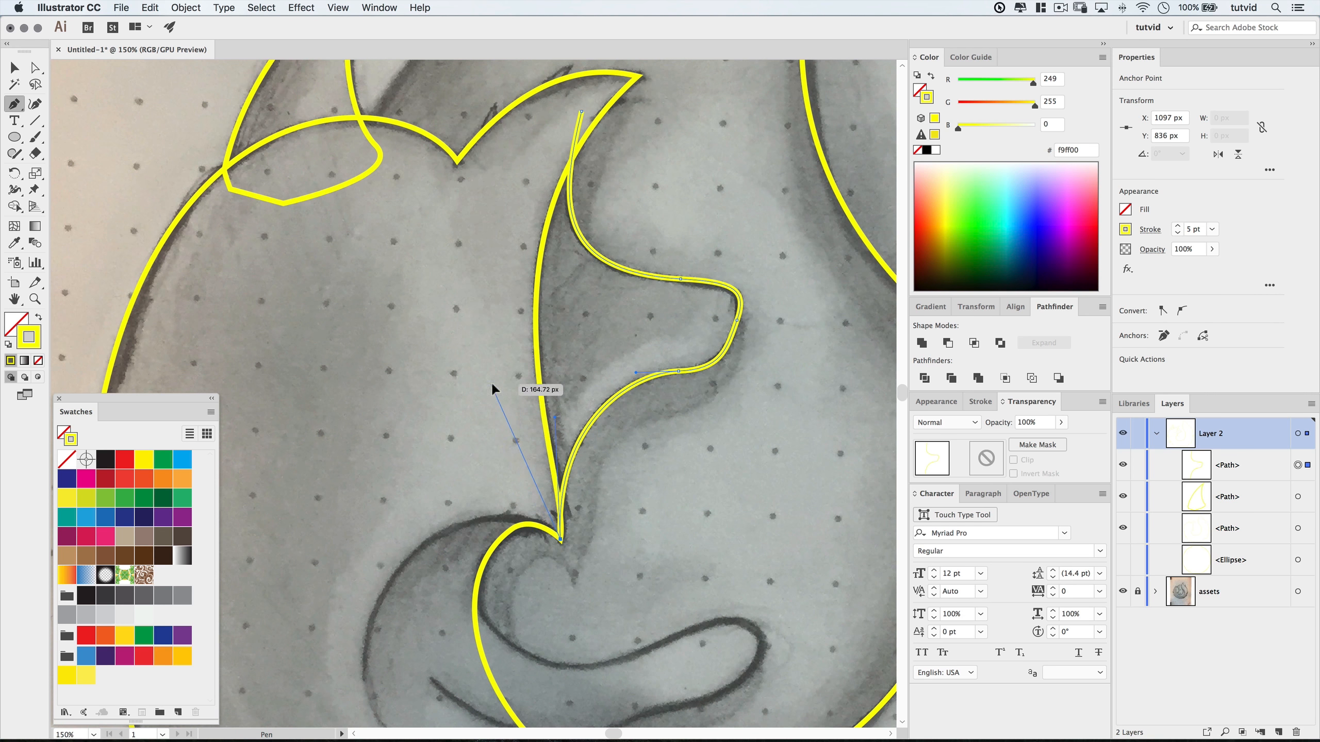
left_click_drag(491, 384, 535, 211)
left_click(534, 203)
left_click(581, 111)
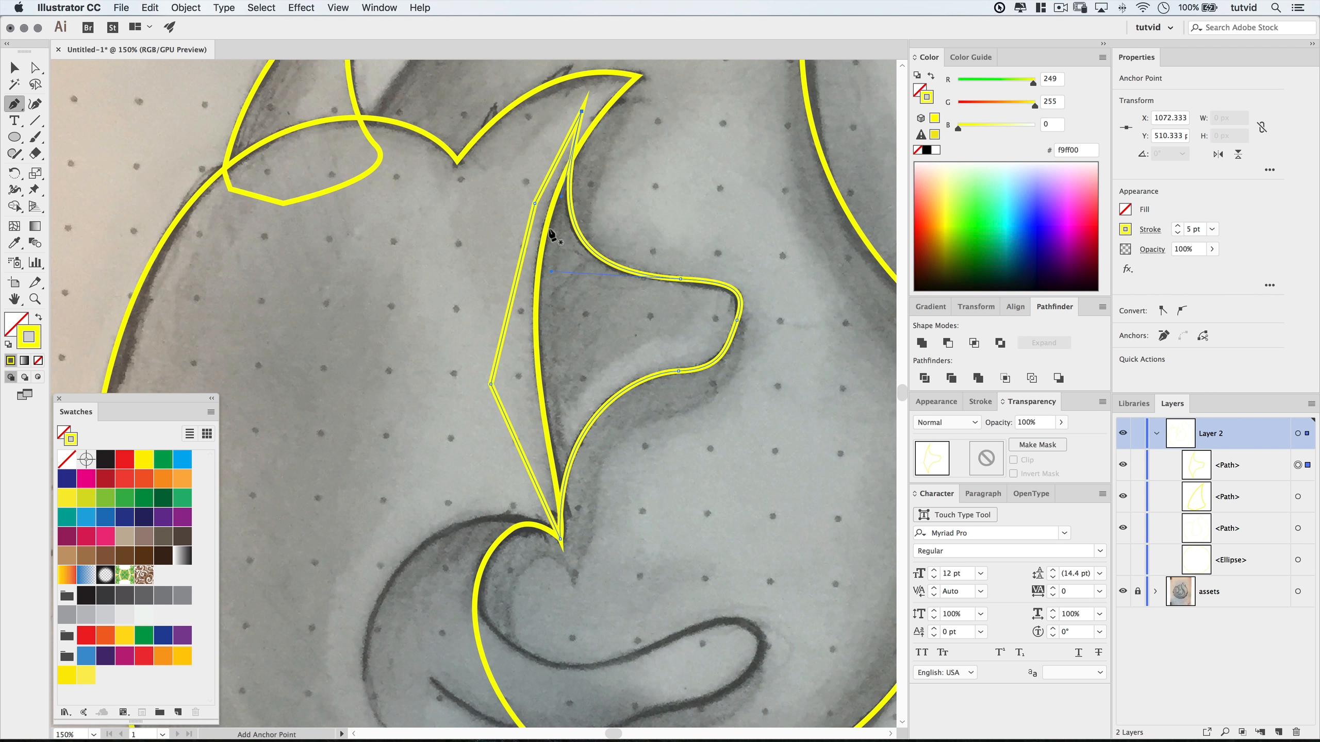
Look over the untraced sketch details: the curl and arm, the tail's inner curve, the dark fur tips and the back tuft.
key("space")
left_click_drag(590, 291, 533, 332)
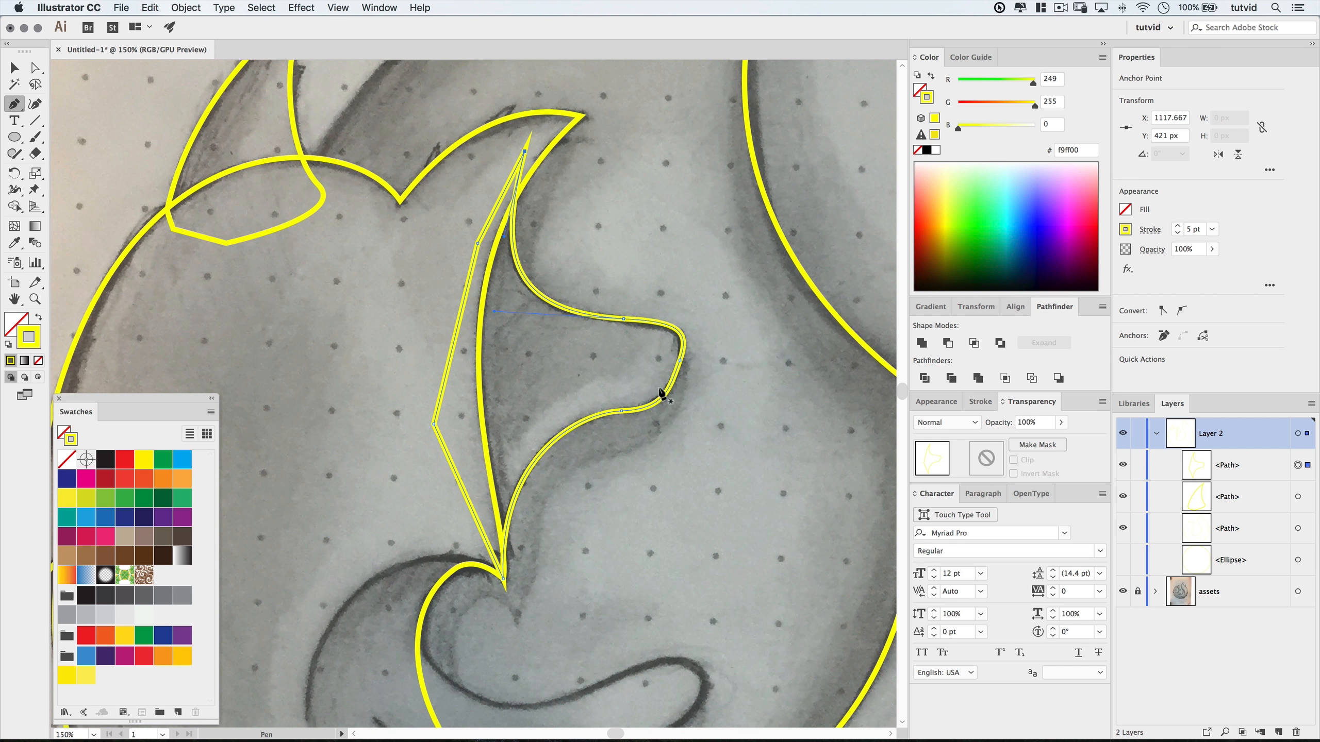
scroll(673, 438, "down", 5)
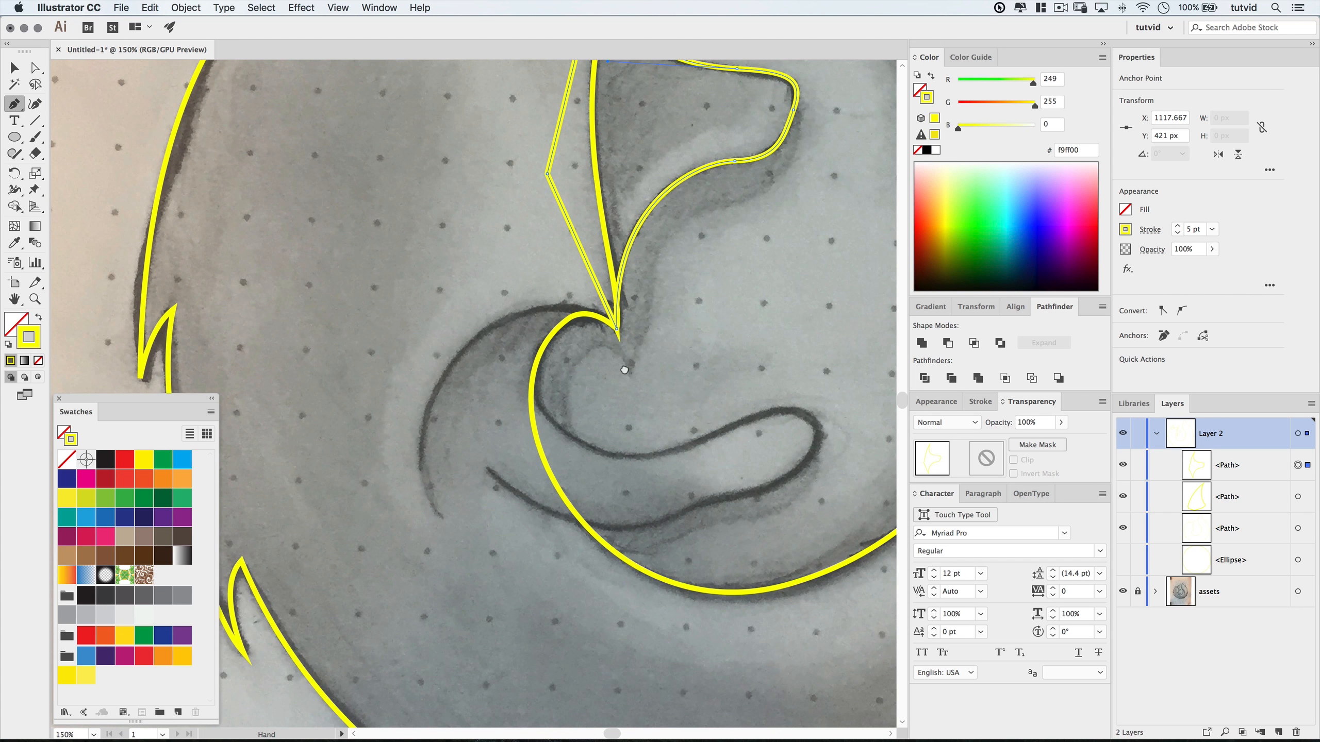
scroll(624, 370, "down", 4)
scroll(624, 370, "right", 12)
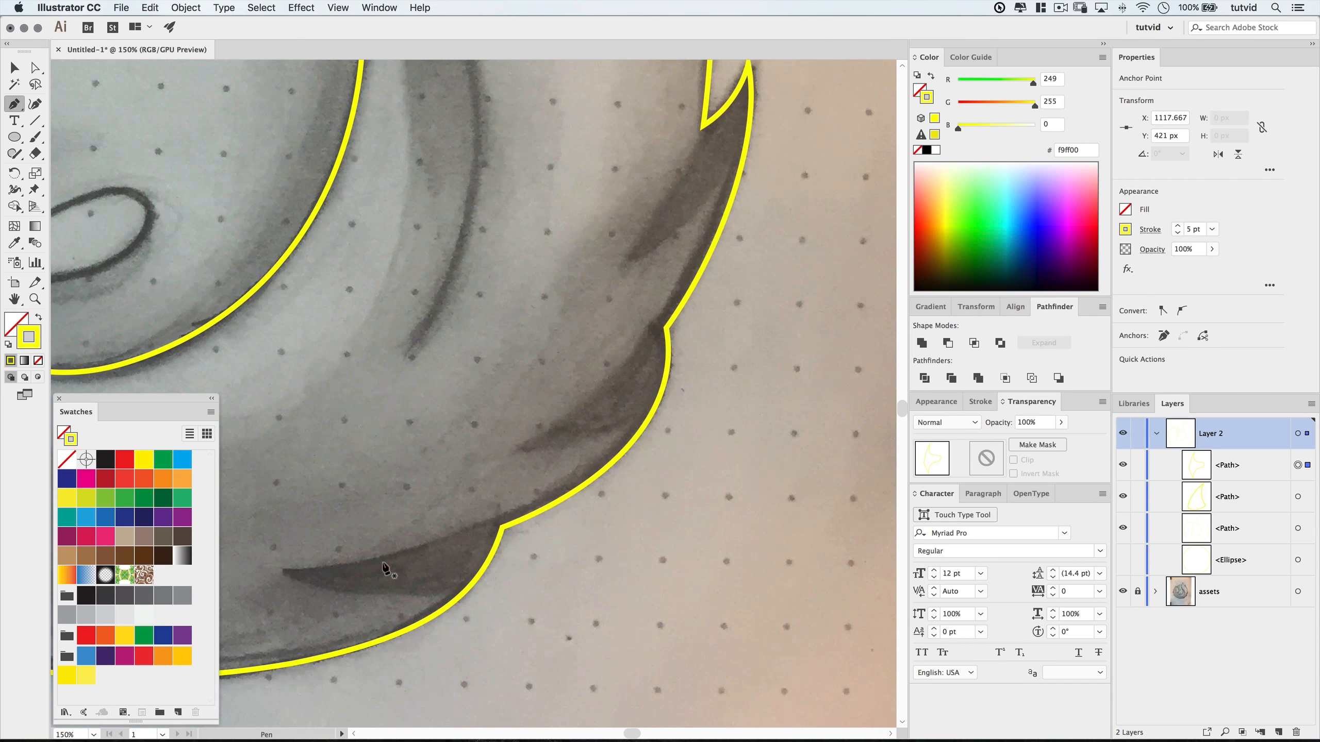
scroll(687, 263, "up", 10)
scroll(687, 262, "left", 2)
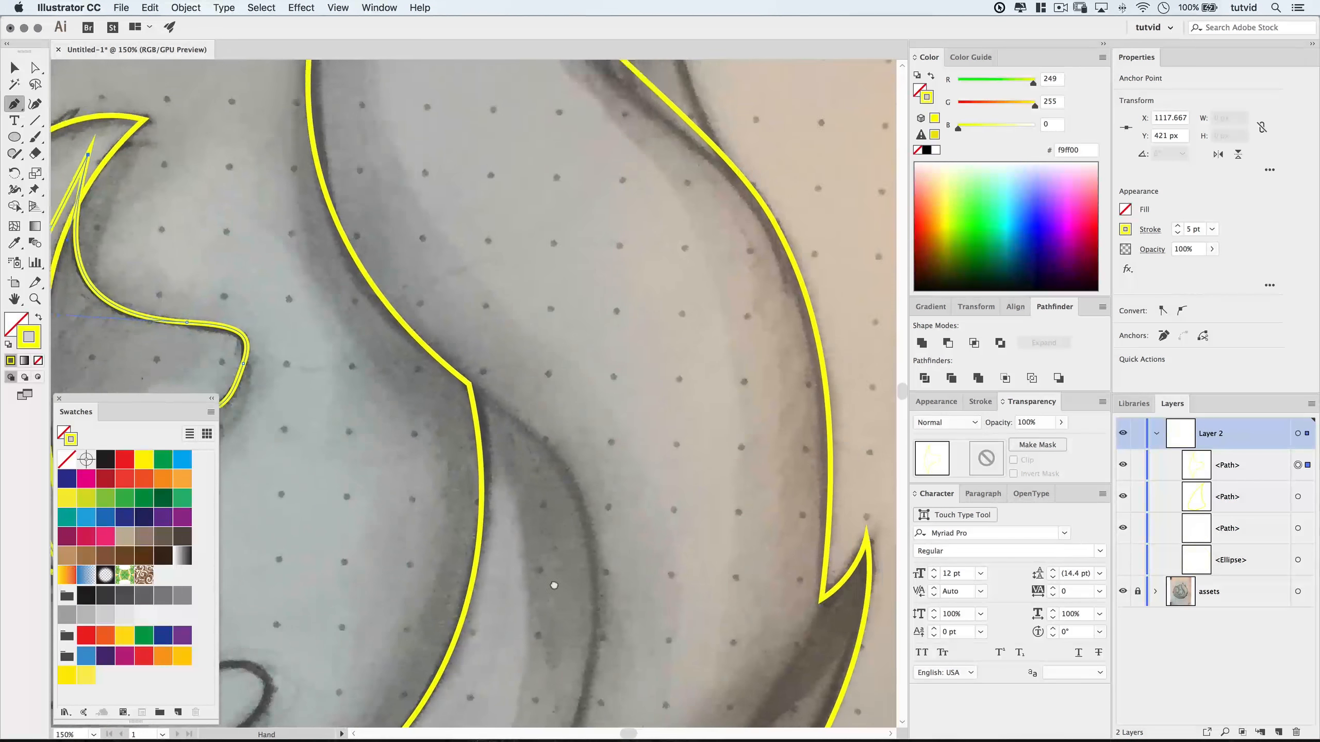
scroll(498, 327, "up", 4)
scroll(498, 327, "left", 1)
left_click_drag(613, 498, 621, 245)
scroll(539, 374, "up", 2)
scroll(539, 373, "left", 1)
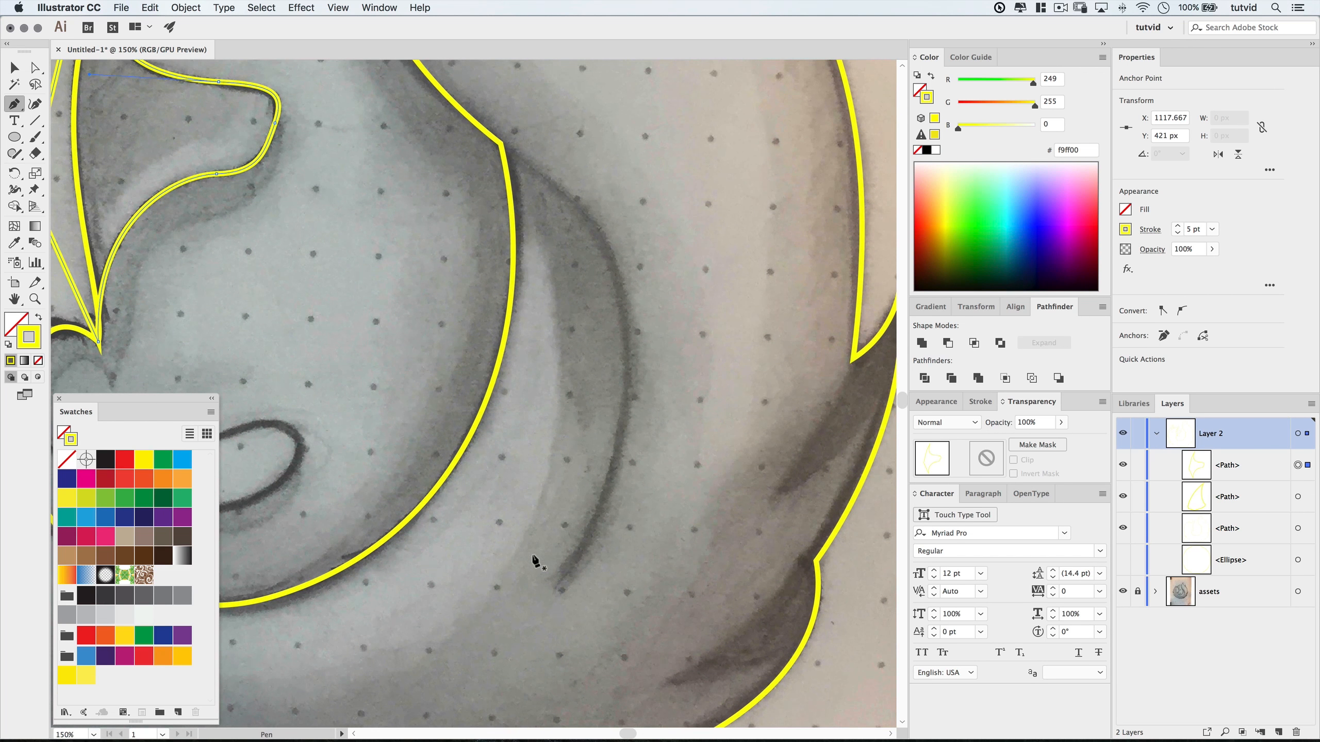
scroll(580, 315, "up", 10)
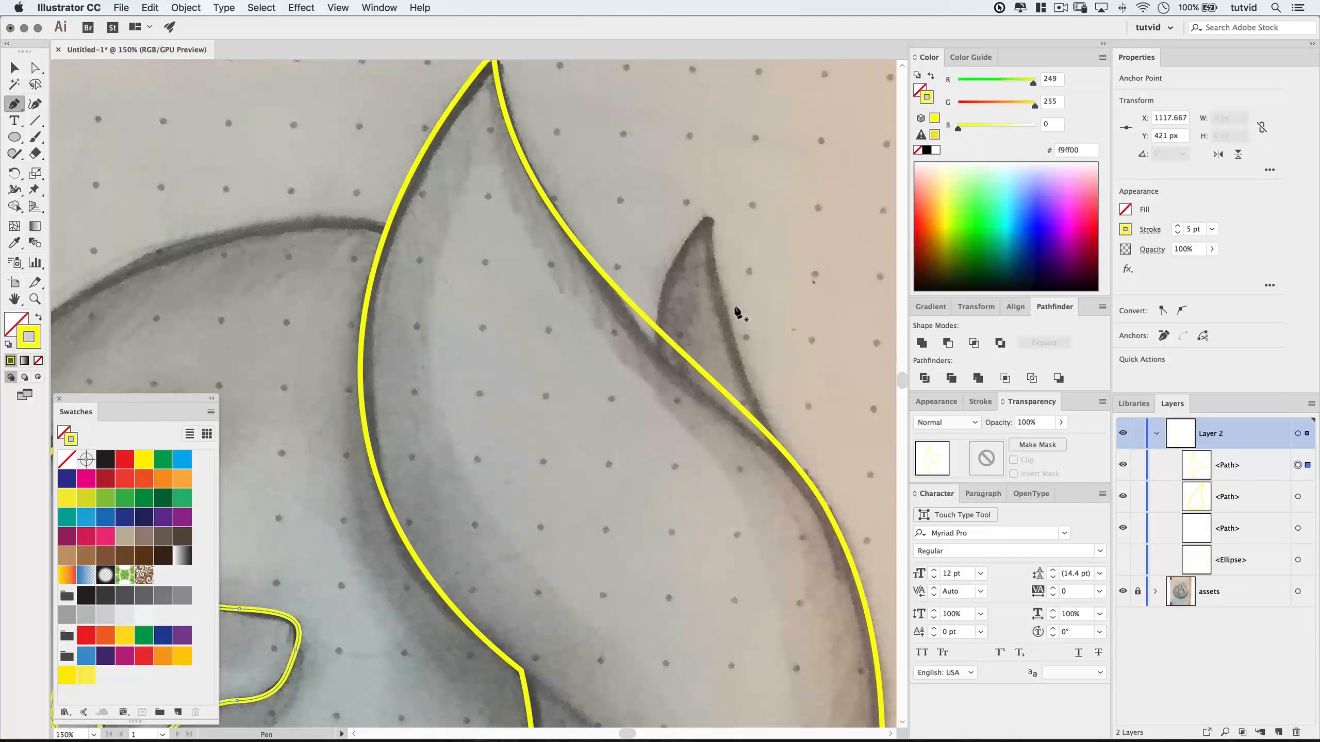
mouse_move(366, 583)
left_mouse_down()
mouse_move(390, 529)
mouse_move(780, 230)
left_mouse_up()
left_click_drag(563, 505, 614, 244)
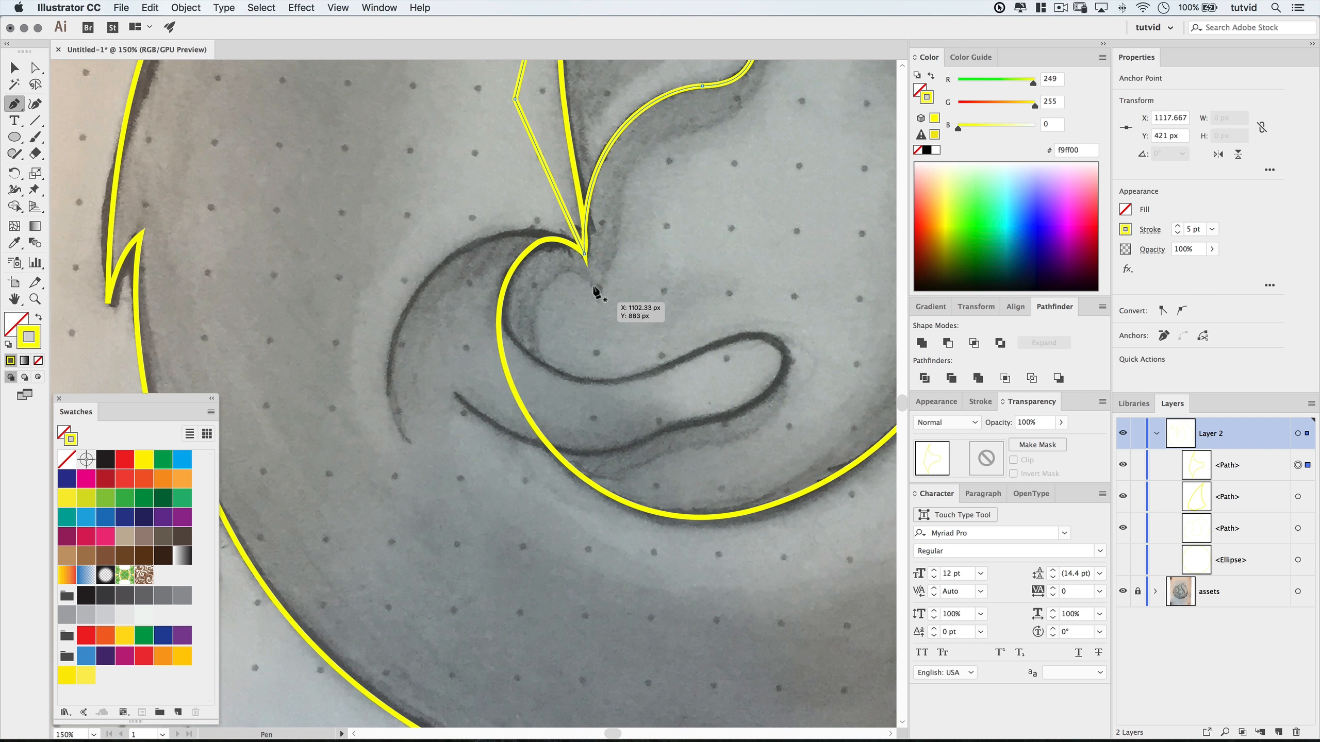
Start a new path exactly on the anchor where the snout meets the curl, pulling out handles for the arm's upper curve.
left_click(328, 8)
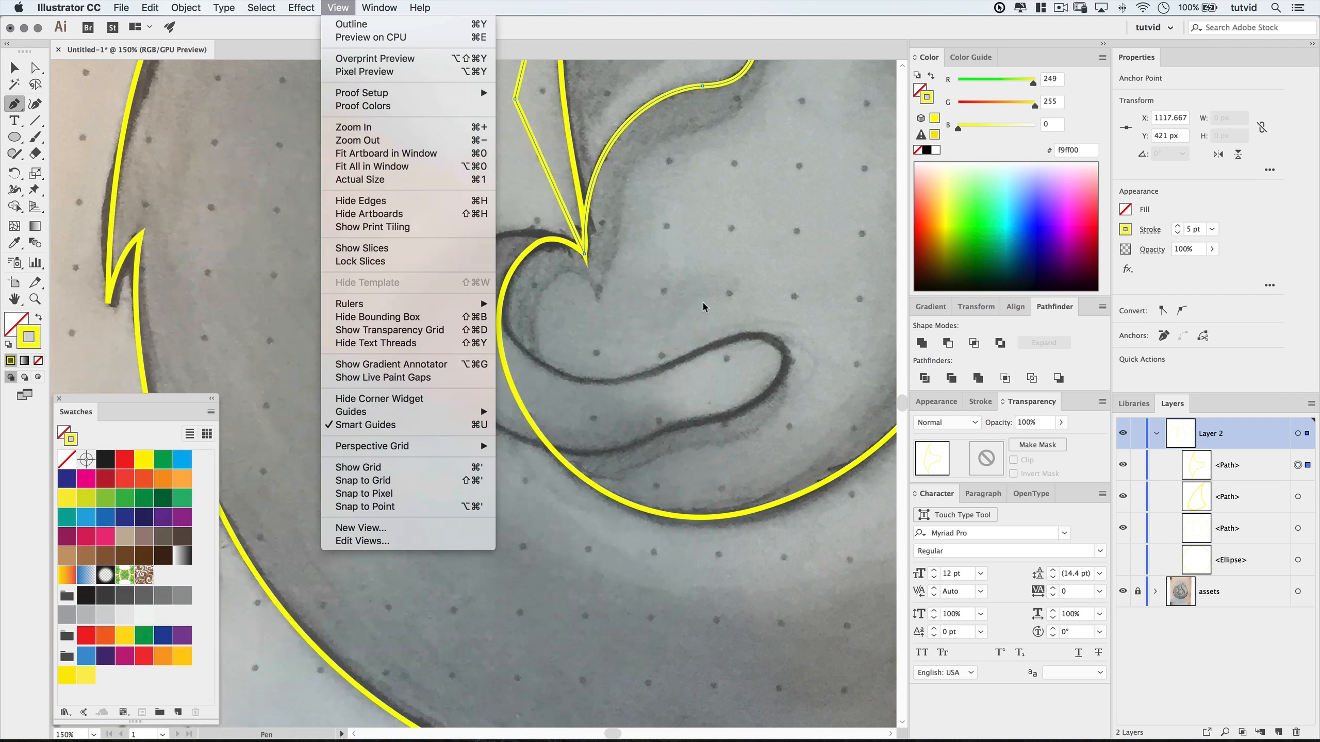
left_click(703, 307)
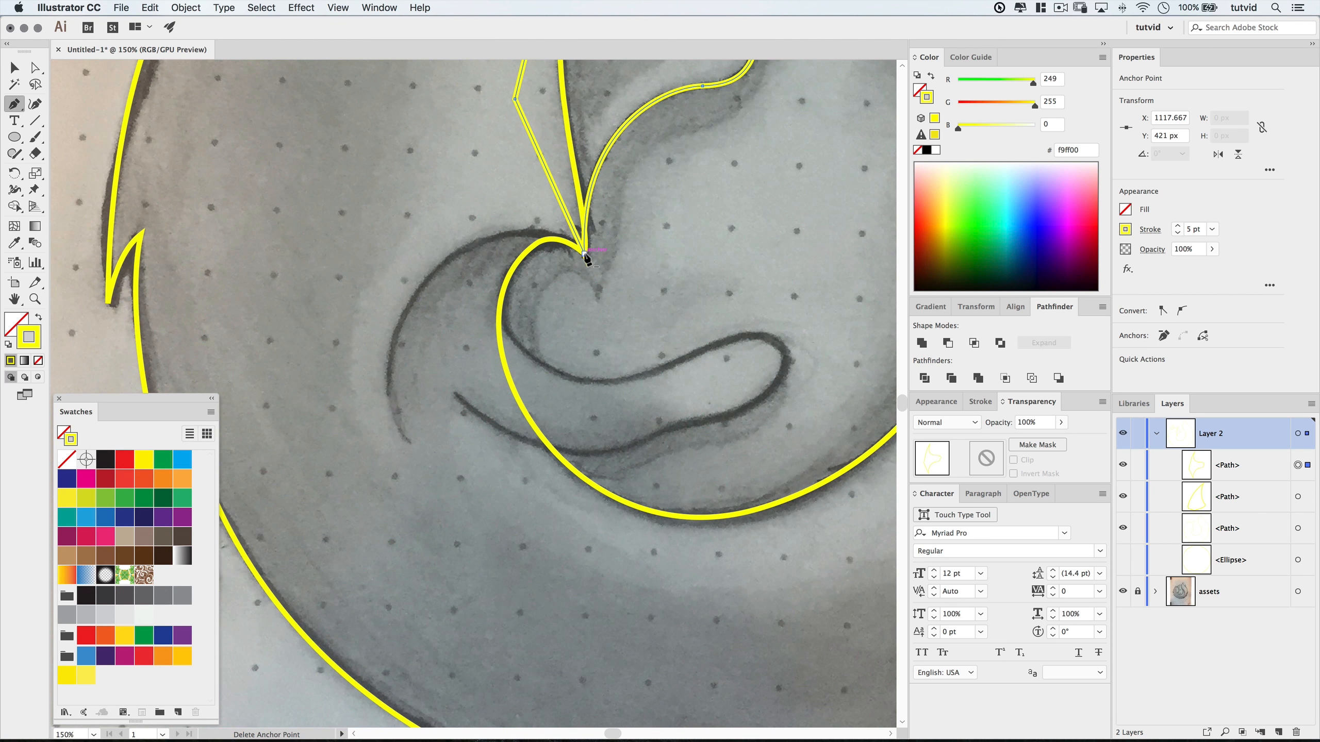
key("z")
left_click(583, 254)
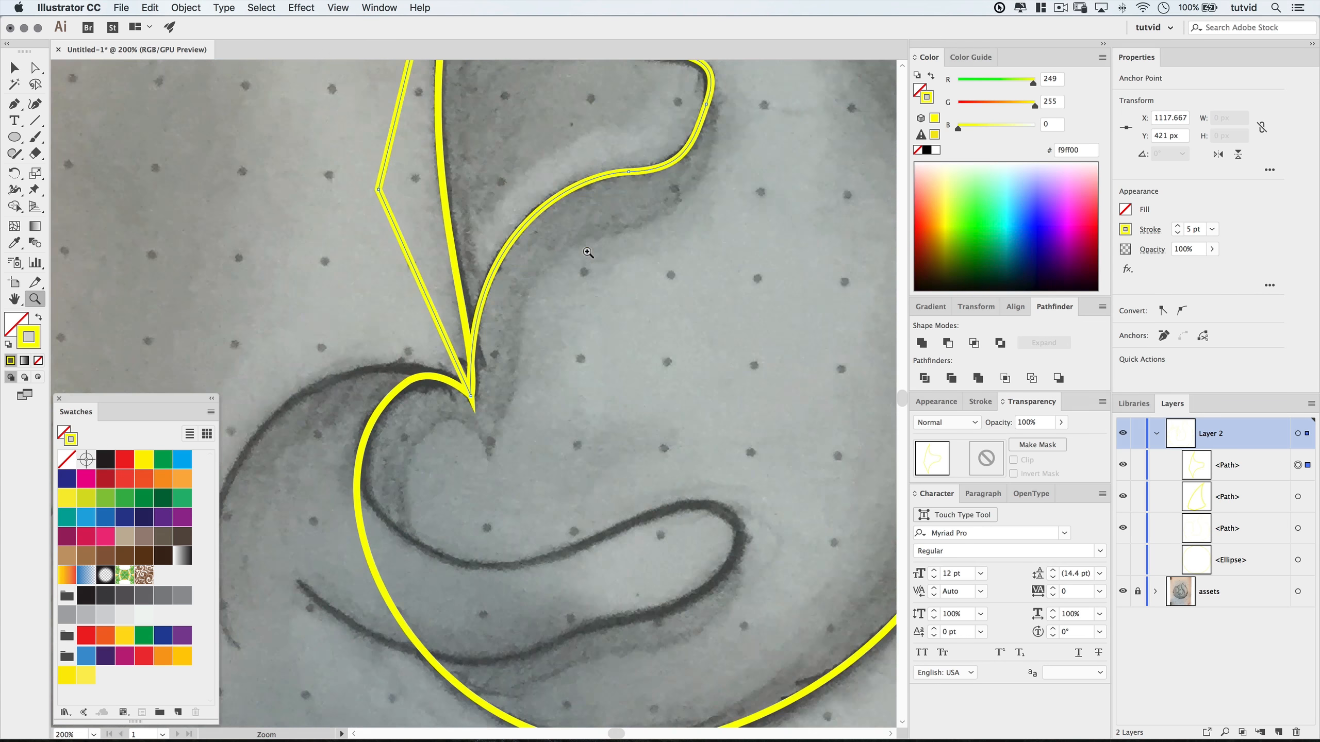
left_click(583, 254)
left_click_drag(478, 368, 723, 143)
key("p")
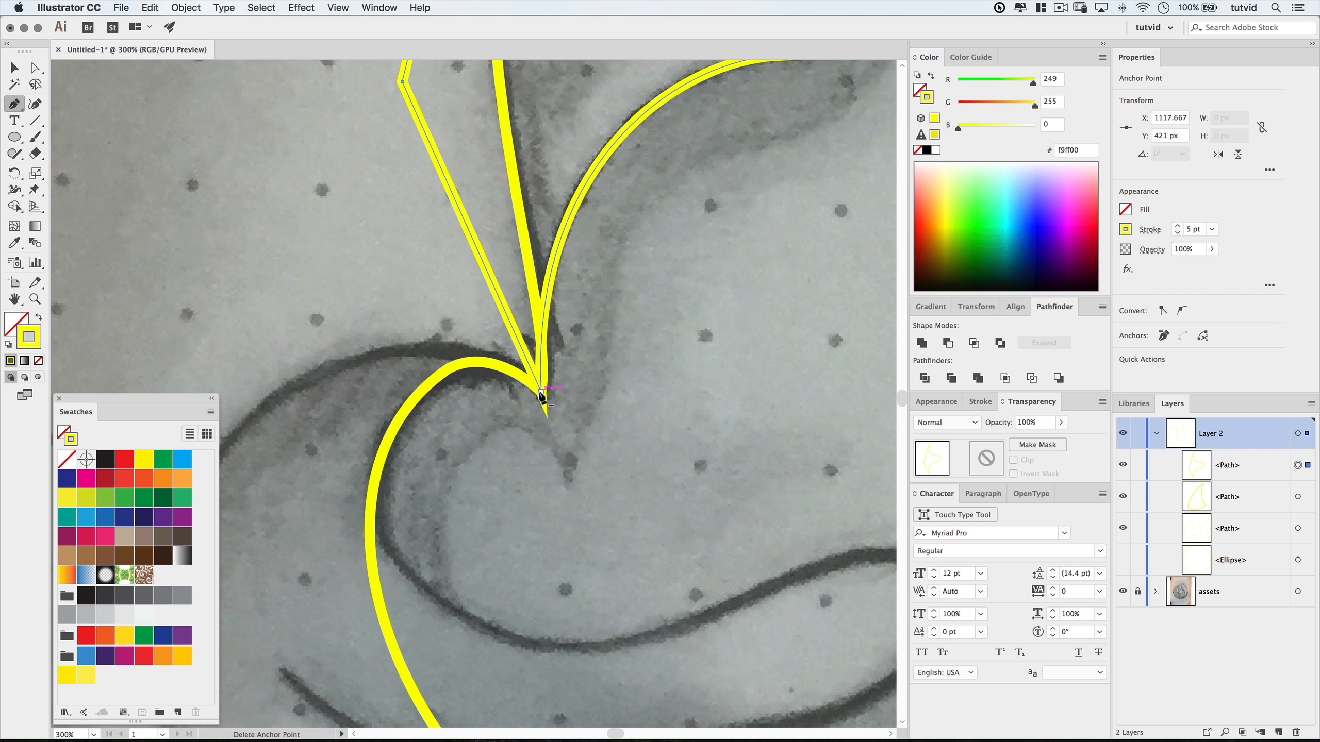
left_click(541, 392)
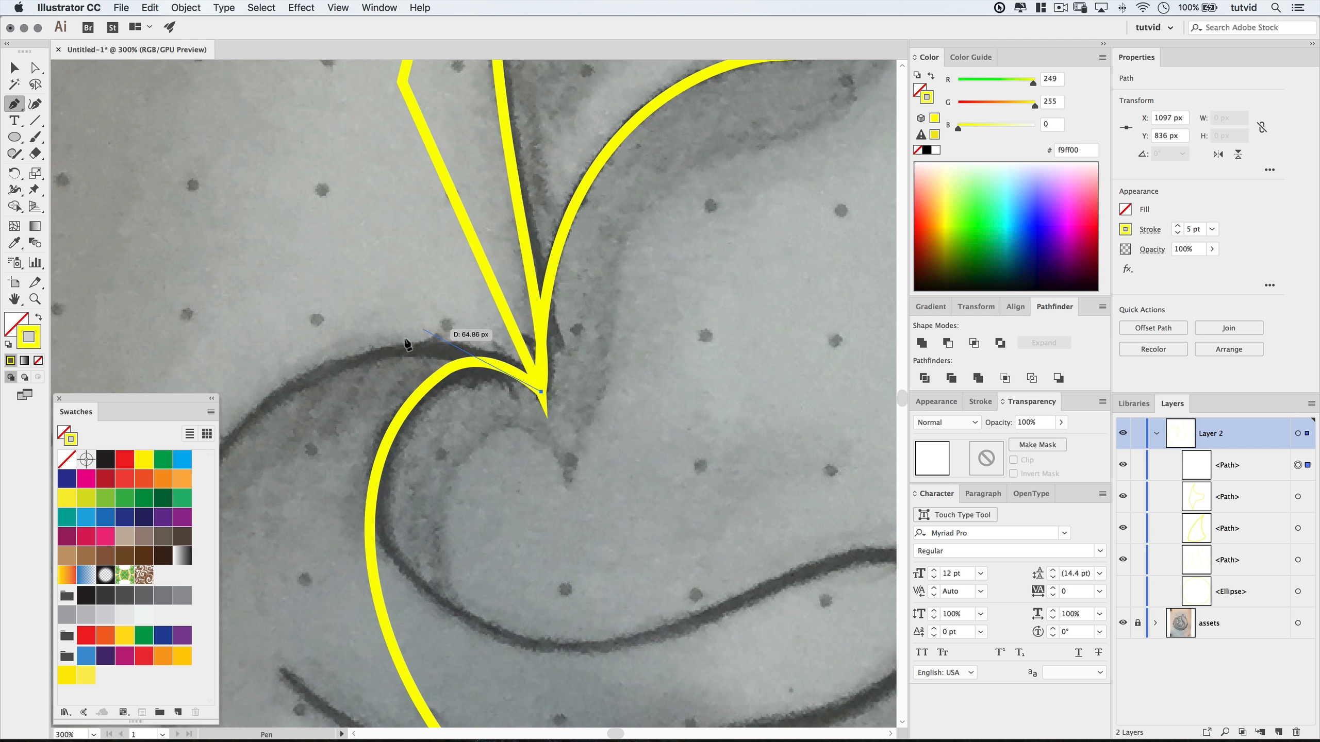
left_click(540, 394)
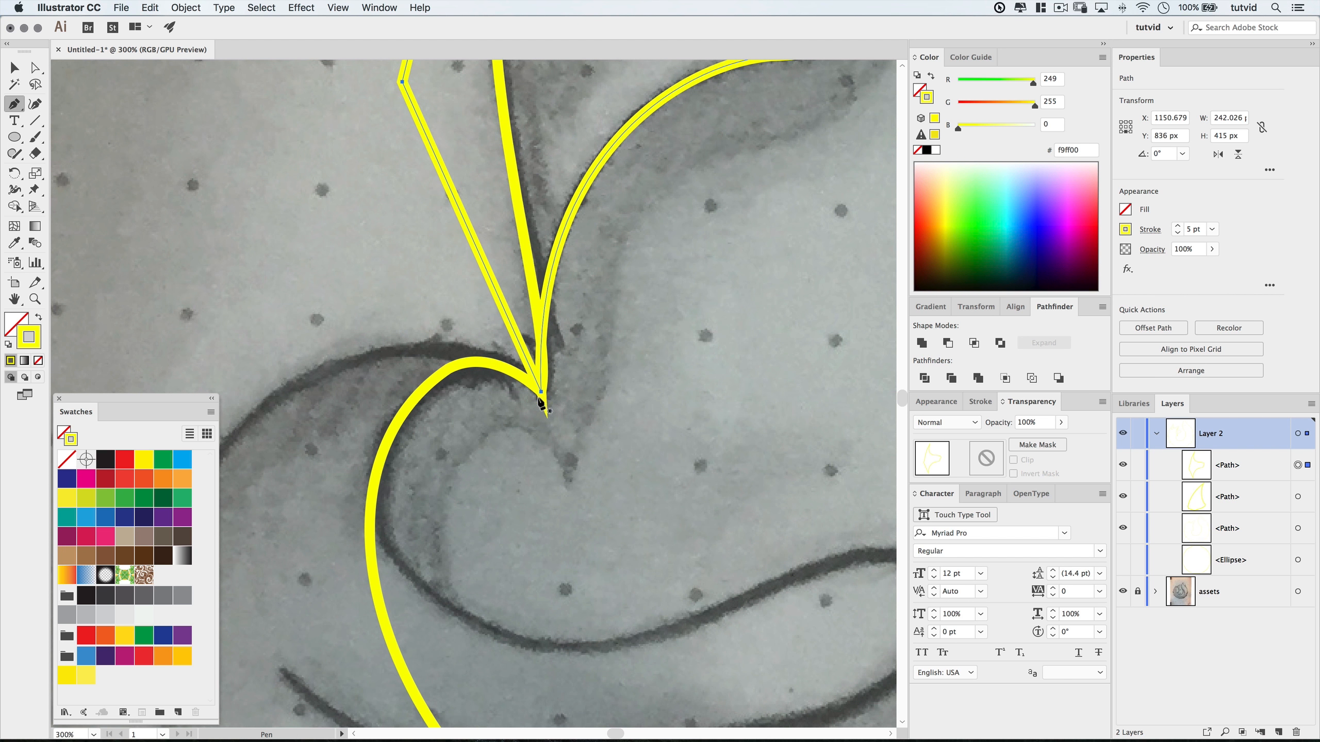
left_click_drag(542, 395, 707, 221)
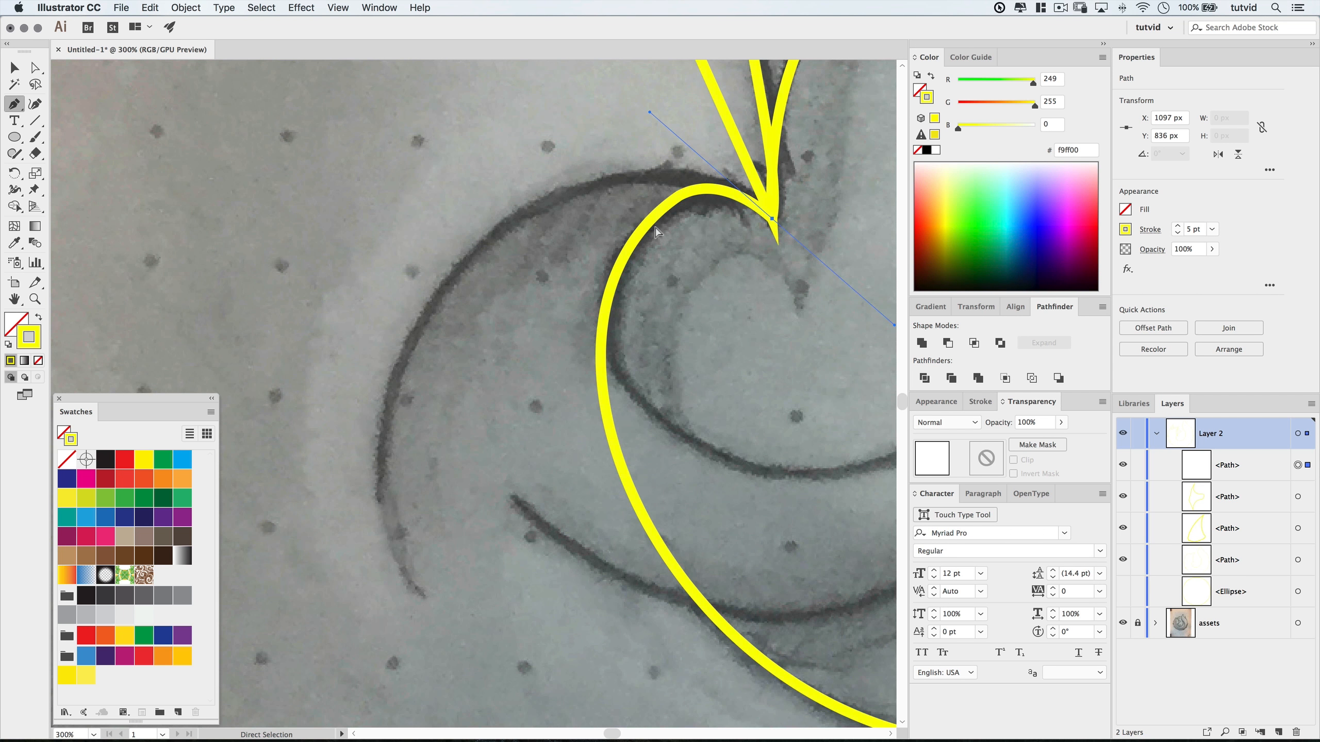
Trace the arm's outer curve down to the end of its sketched line, and adjust the starting handle to fit the upper edge.
key("super+minus")
left_click_drag(646, 495, 816, 348)
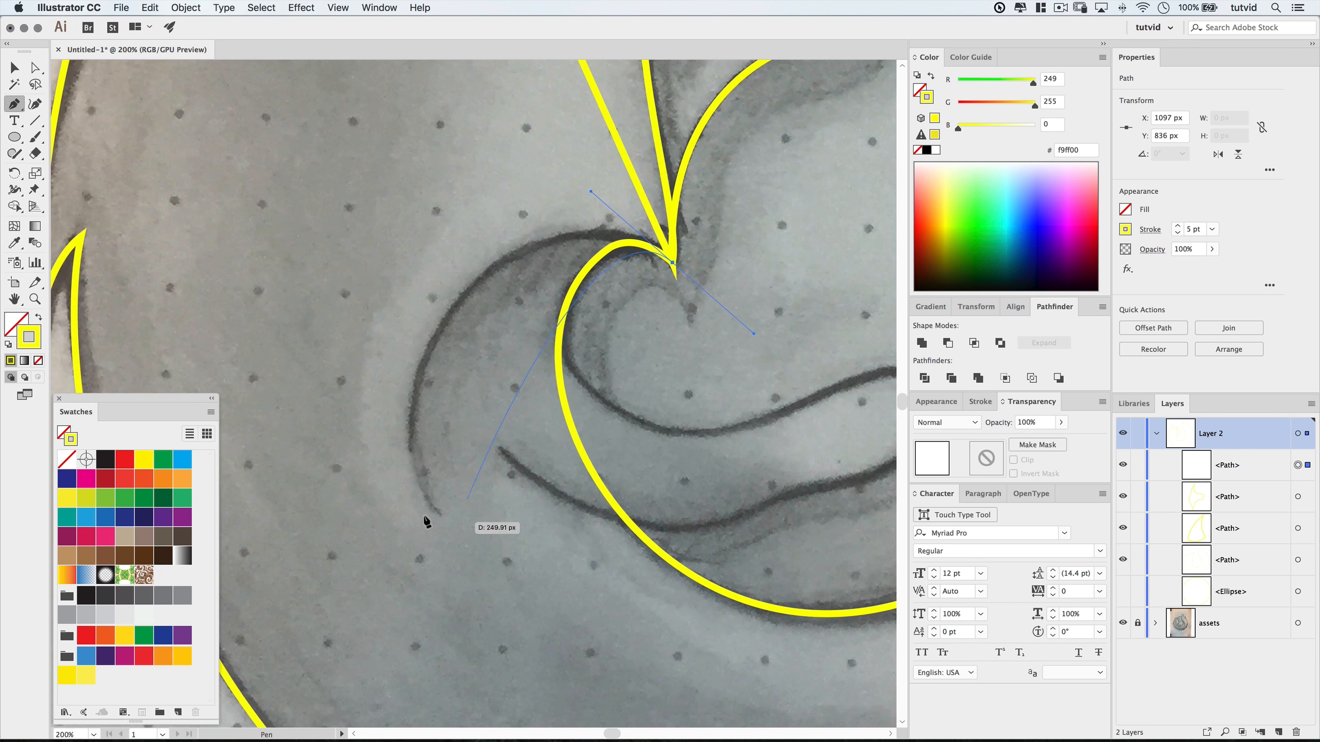
left_click_drag(435, 510, 482, 541)
left_click_drag(537, 734, 473, 644)
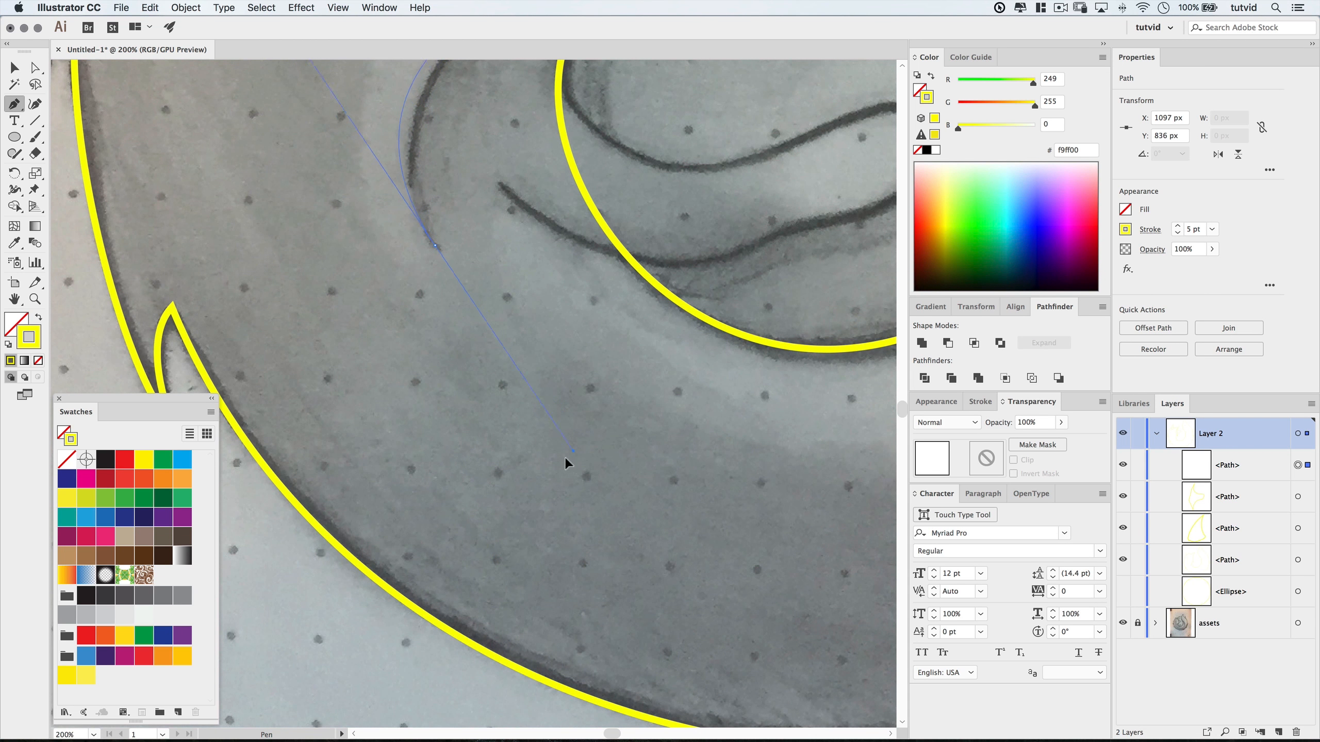
left_click_drag(540, 448, 542, 450)
scroll(598, 494, "up", 10)
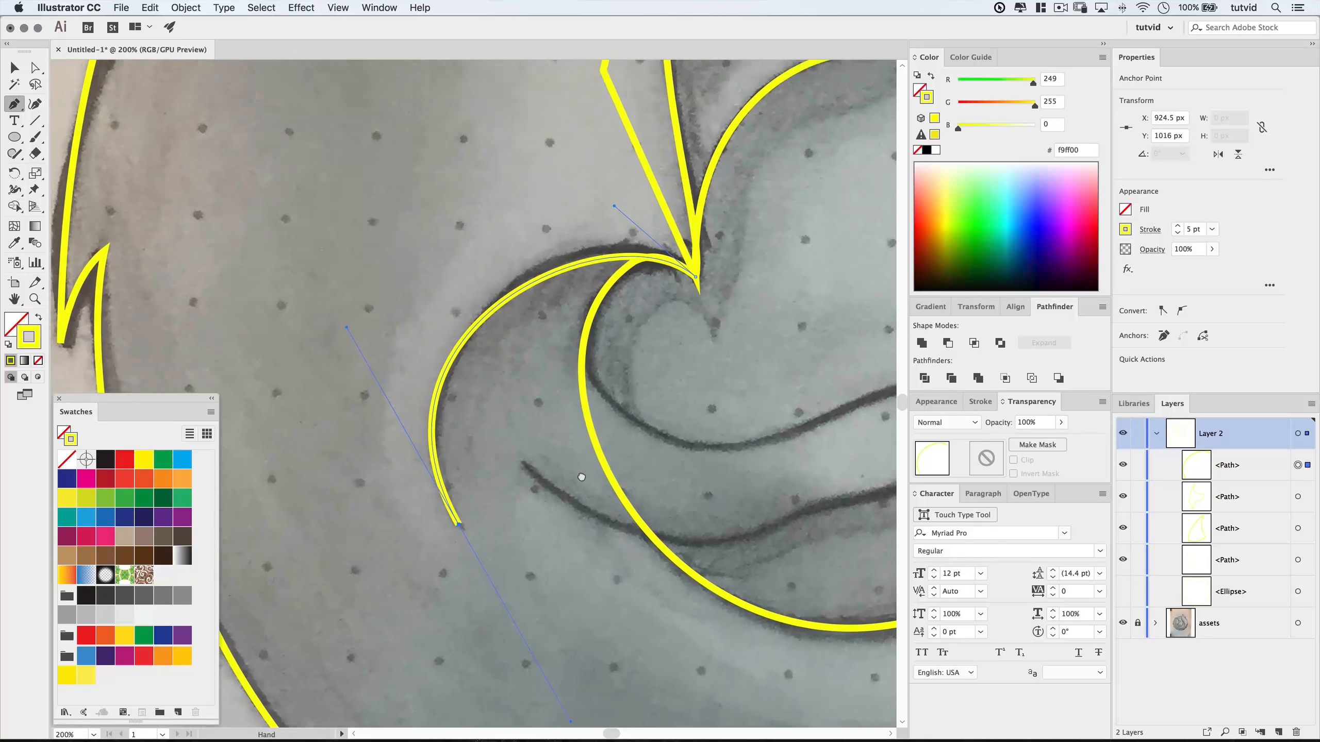
left_click_drag(607, 222, 617, 189)
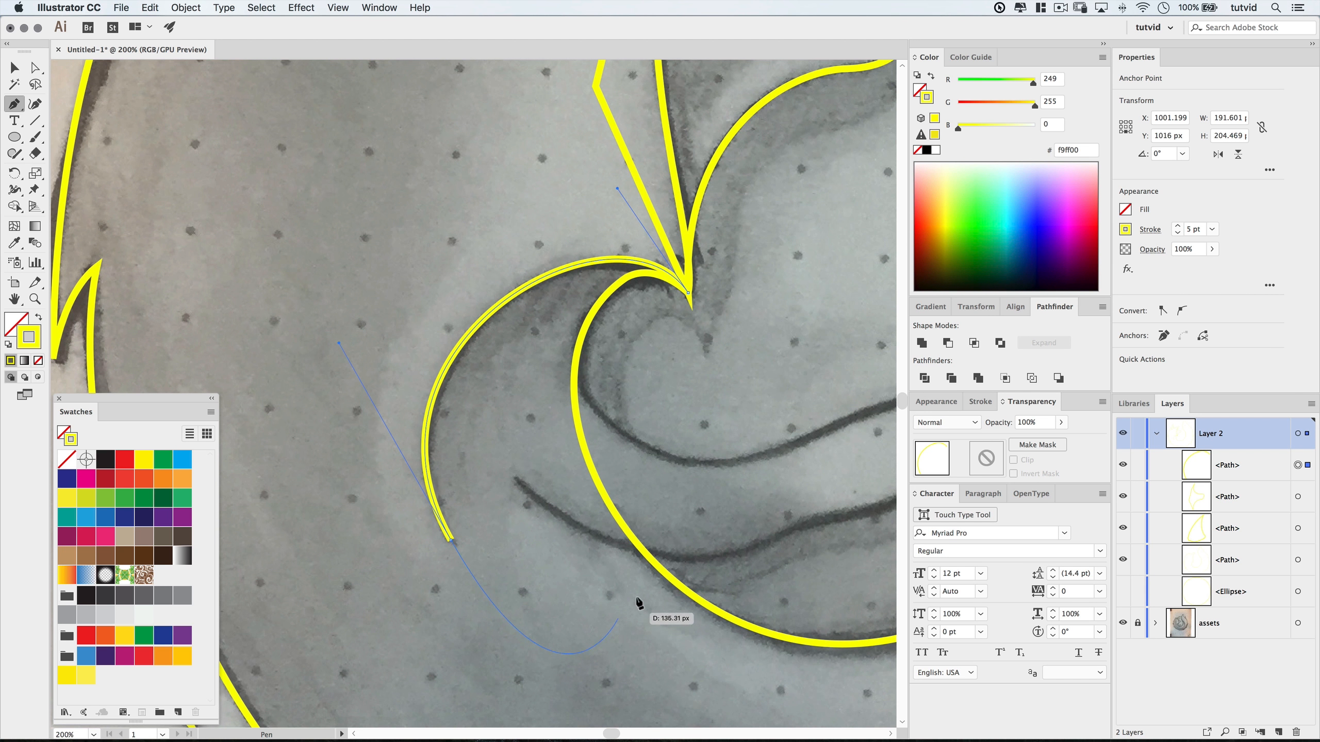
Curve the arm path below its sketched end and close the shape with straight segments inside the fox outline.
left_click_drag(623, 586, 625, 394)
left_click(623, 385)
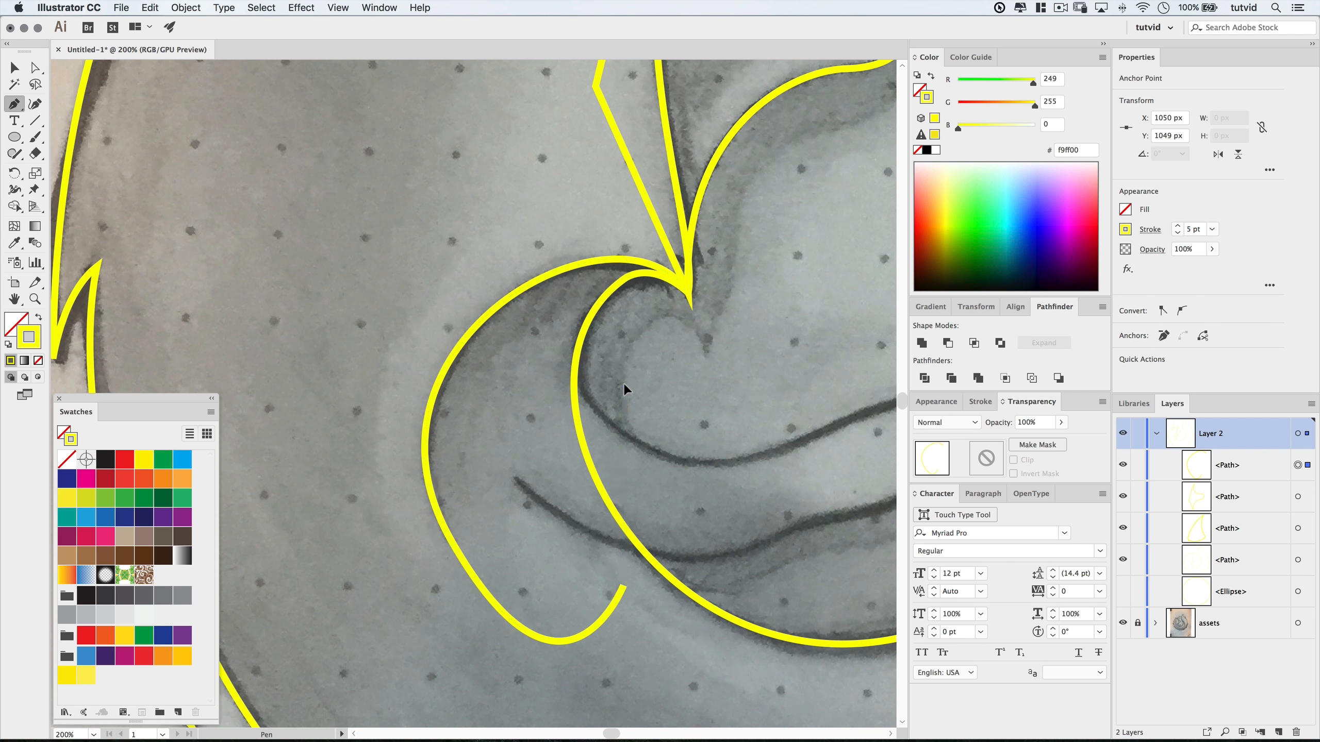
left_click(688, 294)
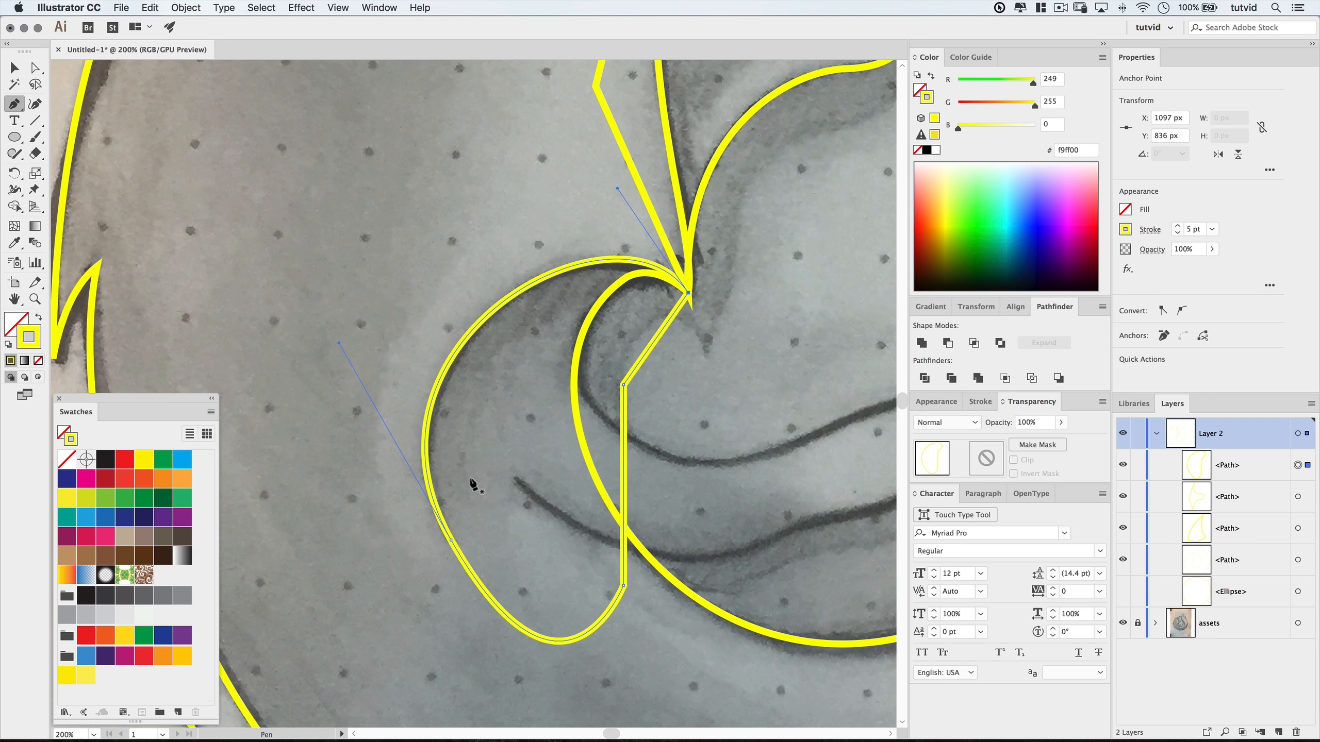
Start a separate path on the curl's inner edge, curve it to the low point of the arm's inner line, and refine the starting handle.
left_click_drag(614, 489, 379, 429)
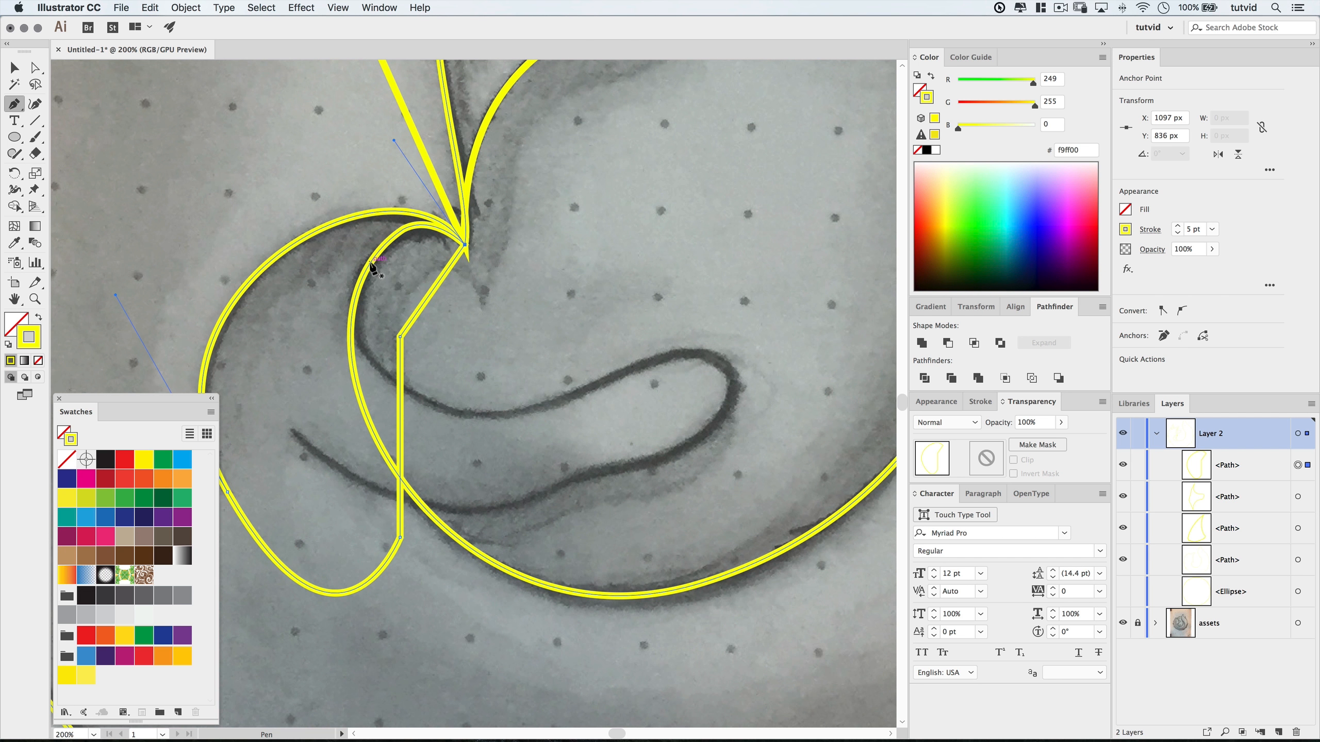
key("super+shift+a")
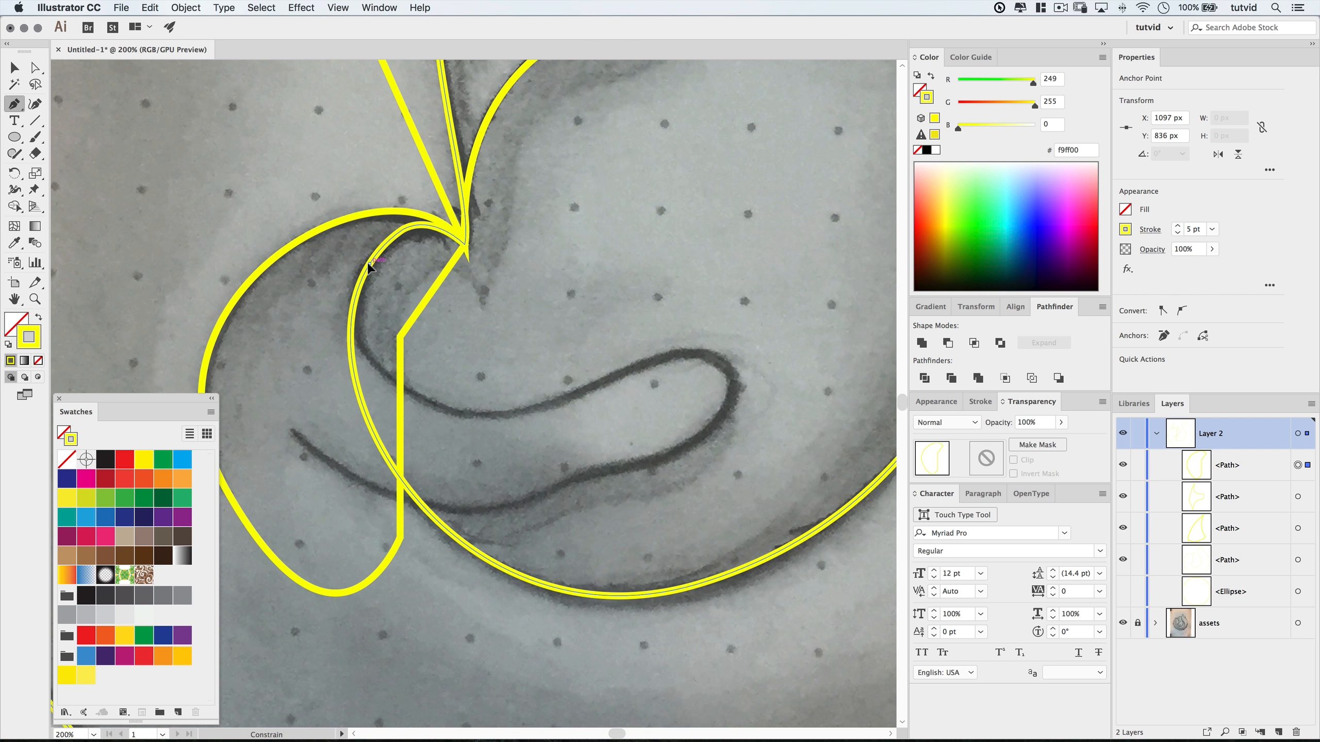
left_click_drag(352, 312, 331, 379)
left_click_drag(533, 408, 555, 407)
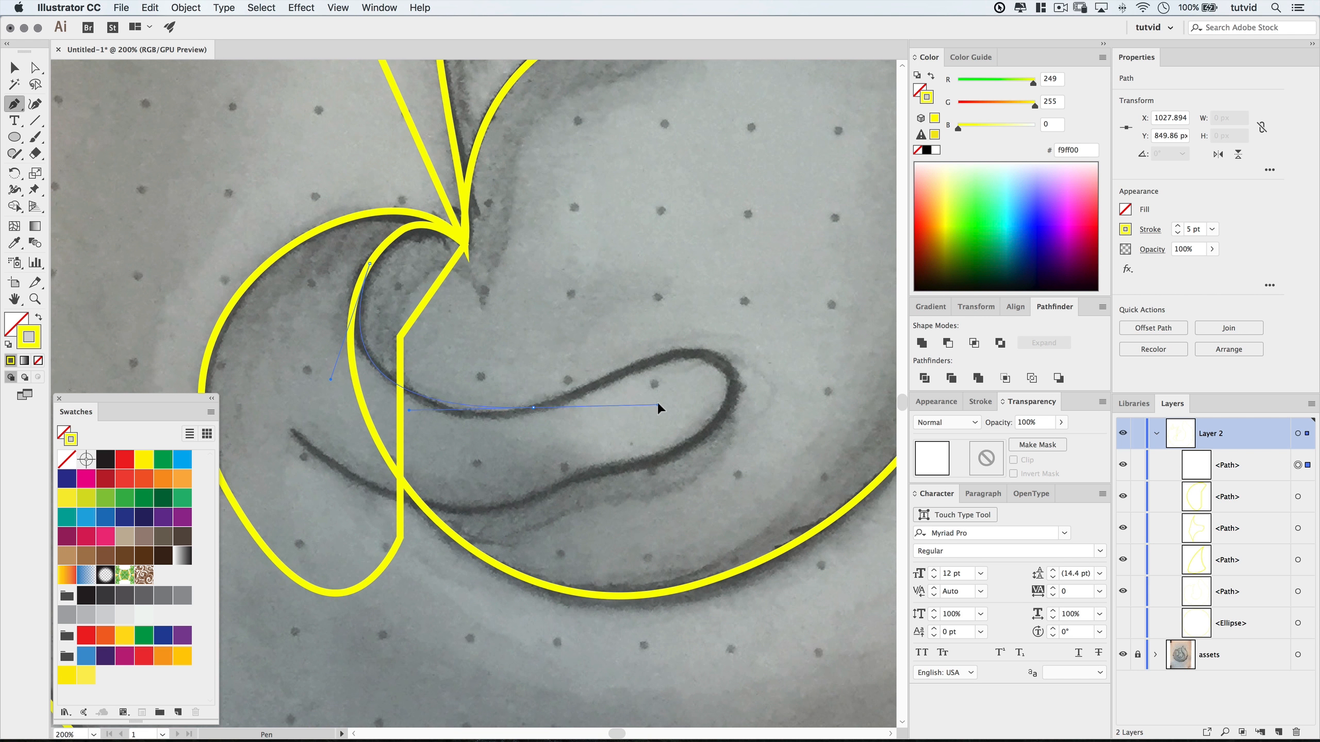
key("super+z")
mouse_move(542, 427)
left_mouse_down()
mouse_move(553, 436)
mouse_move(537, 424)
left_mouse_up()
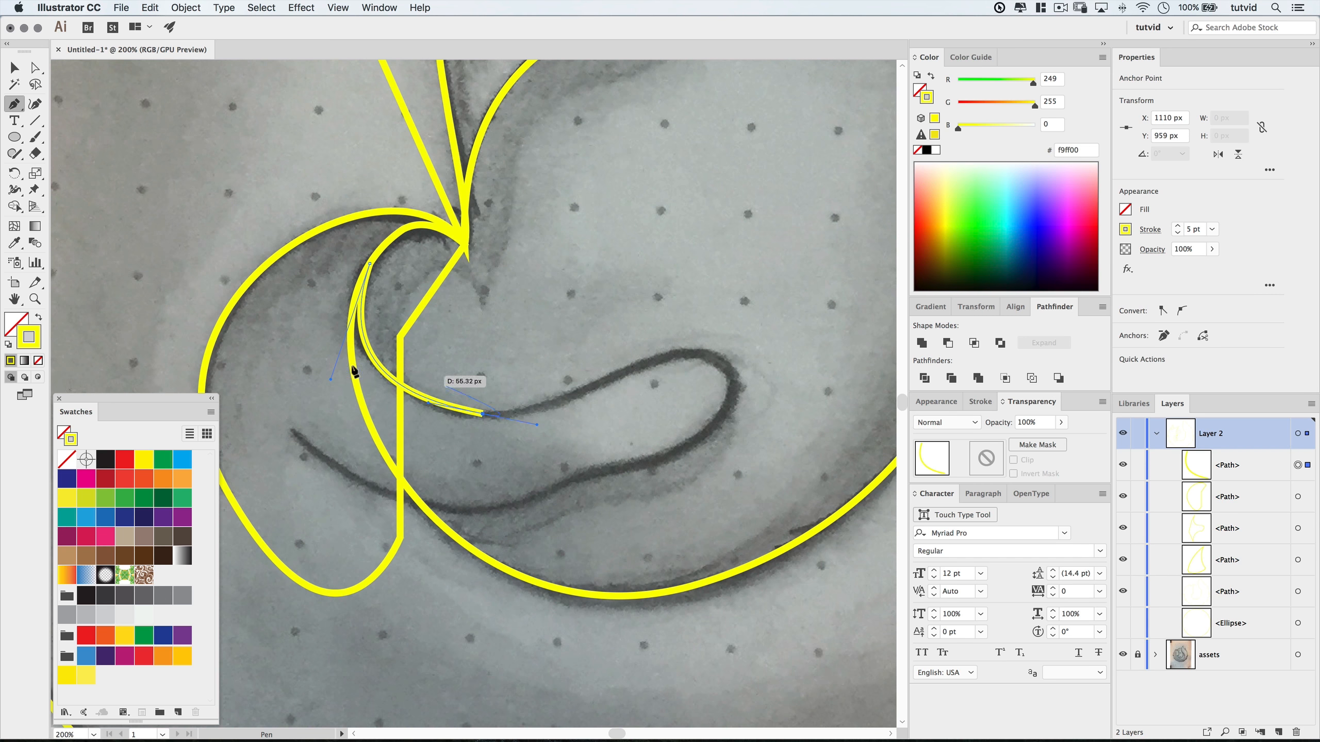
left_click_drag(330, 379, 327, 364)
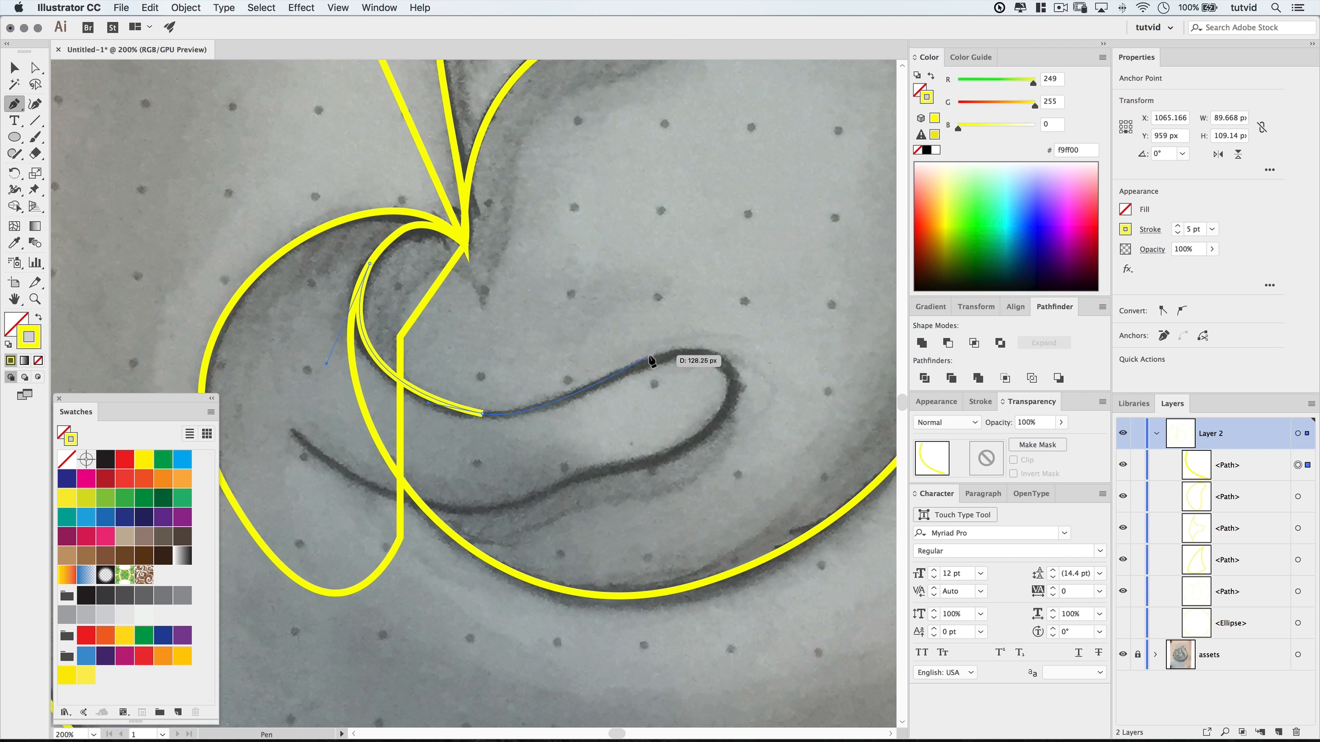
Trace the rest of the inner arm line around its rounded tip and back along the lower edge to its sketched end.
mouse_move(712, 354)
left_mouse_down()
mouse_move(782, 369)
mouse_move(764, 377)
left_mouse_up()
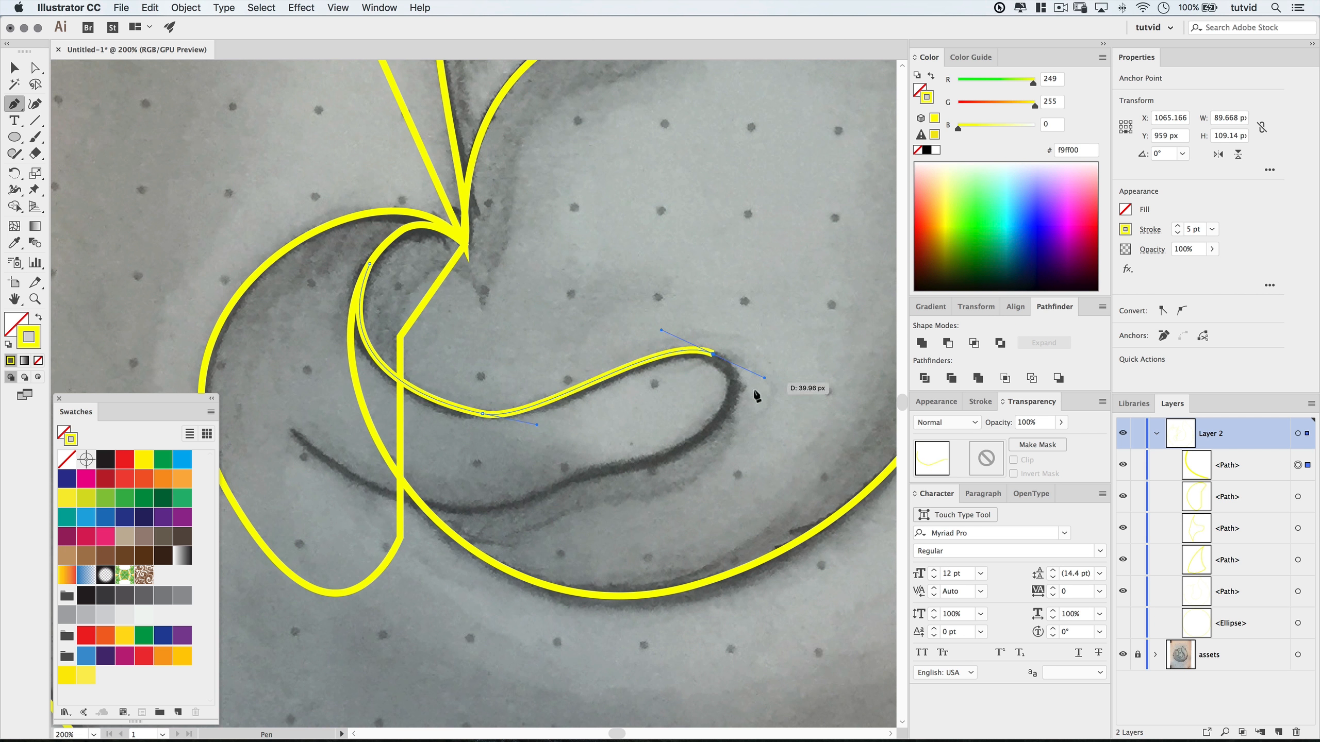
left_click_drag(654, 460, 584, 468)
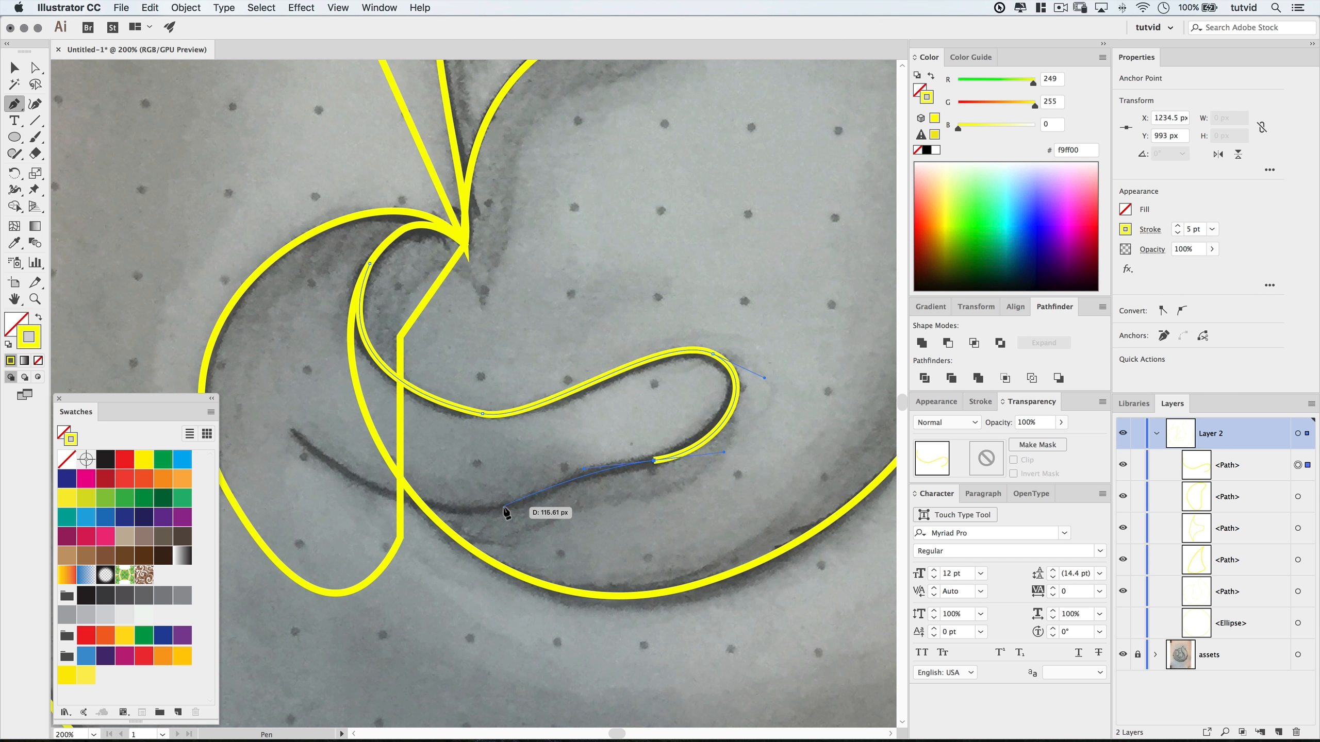
left_click_drag(492, 508, 456, 507)
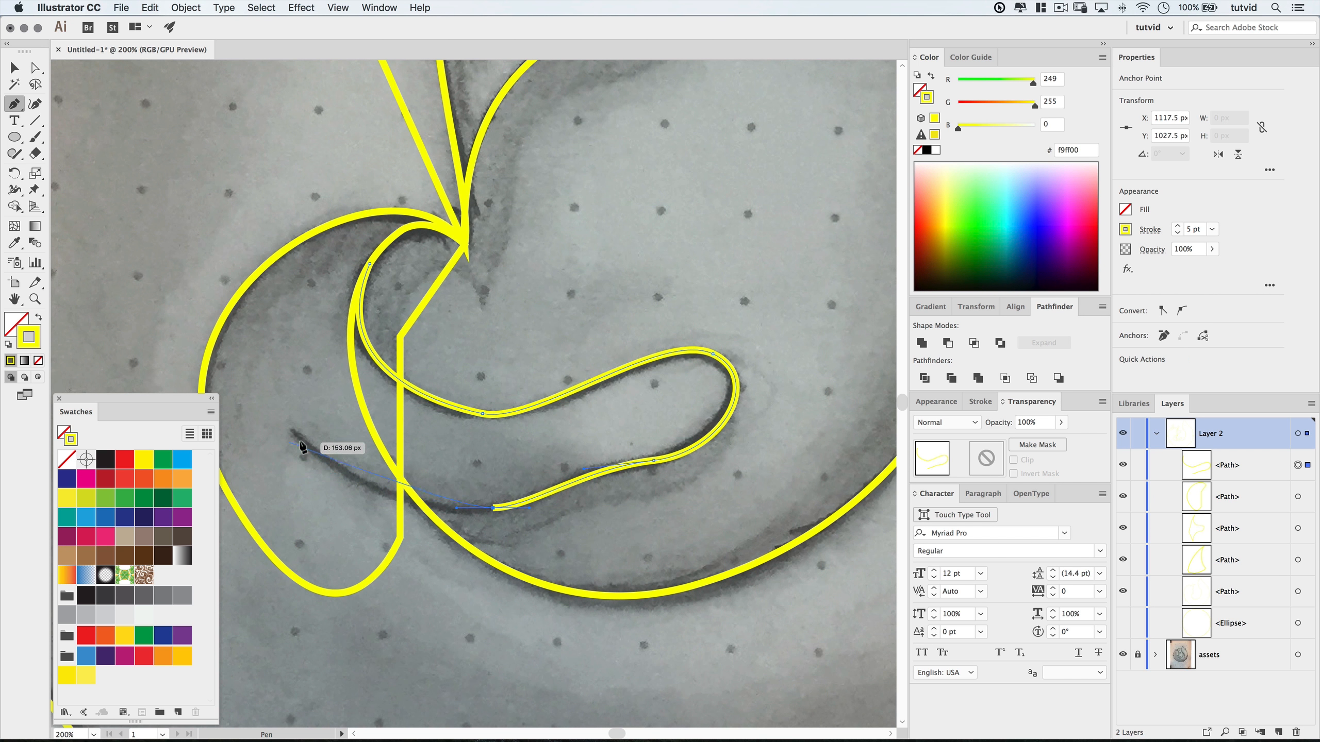
left_click_drag(294, 433, 282, 415)
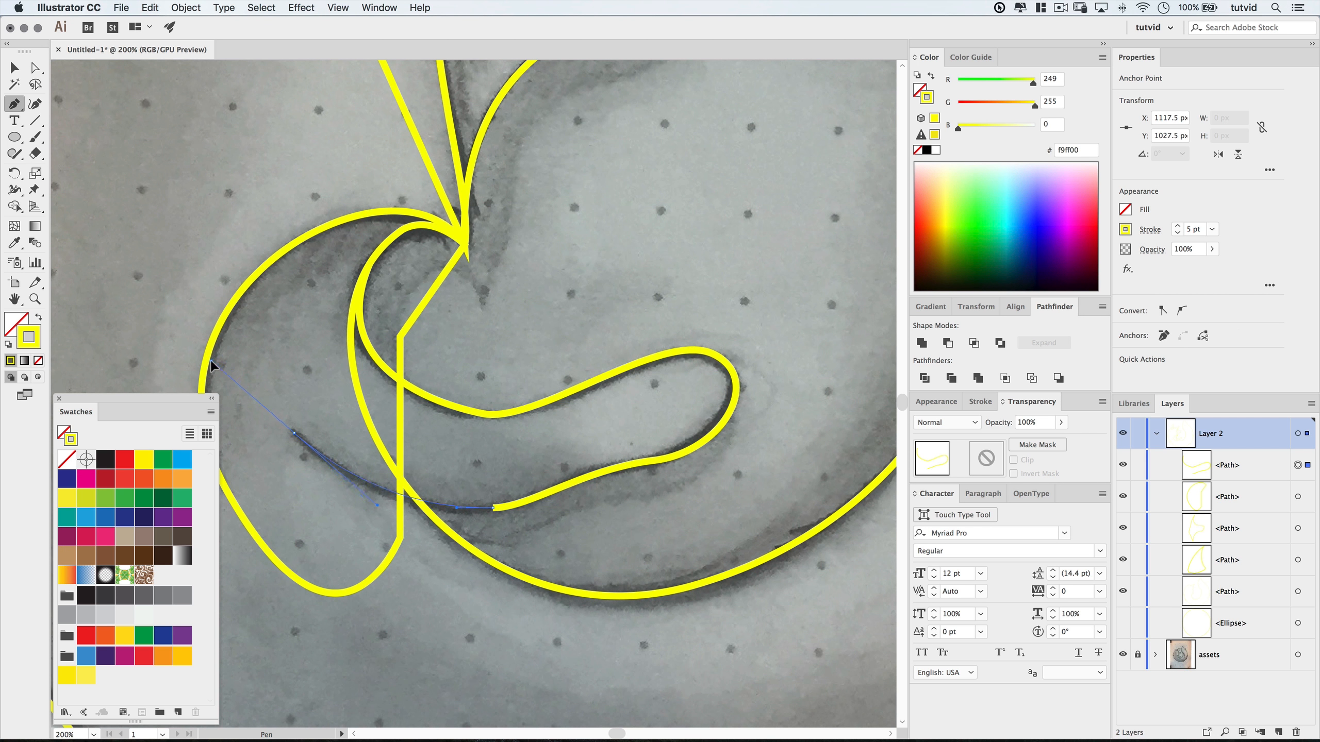
left_click_drag(213, 366, 212, 365)
key("v")
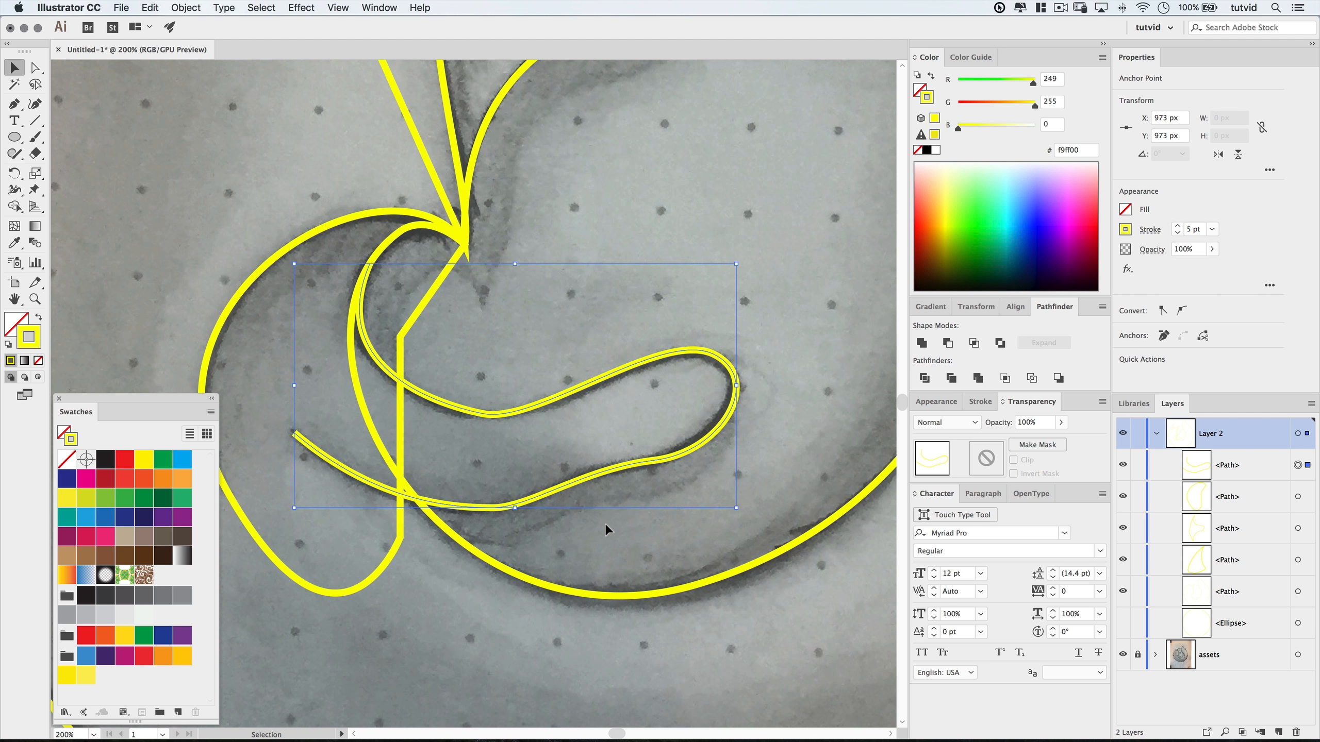
left_click(605, 524)
Fine-tune the curve handles at the low points of the arm's upper and lower edges to follow the sketch.
scroll(510, 447, "down", 2)
key("a")
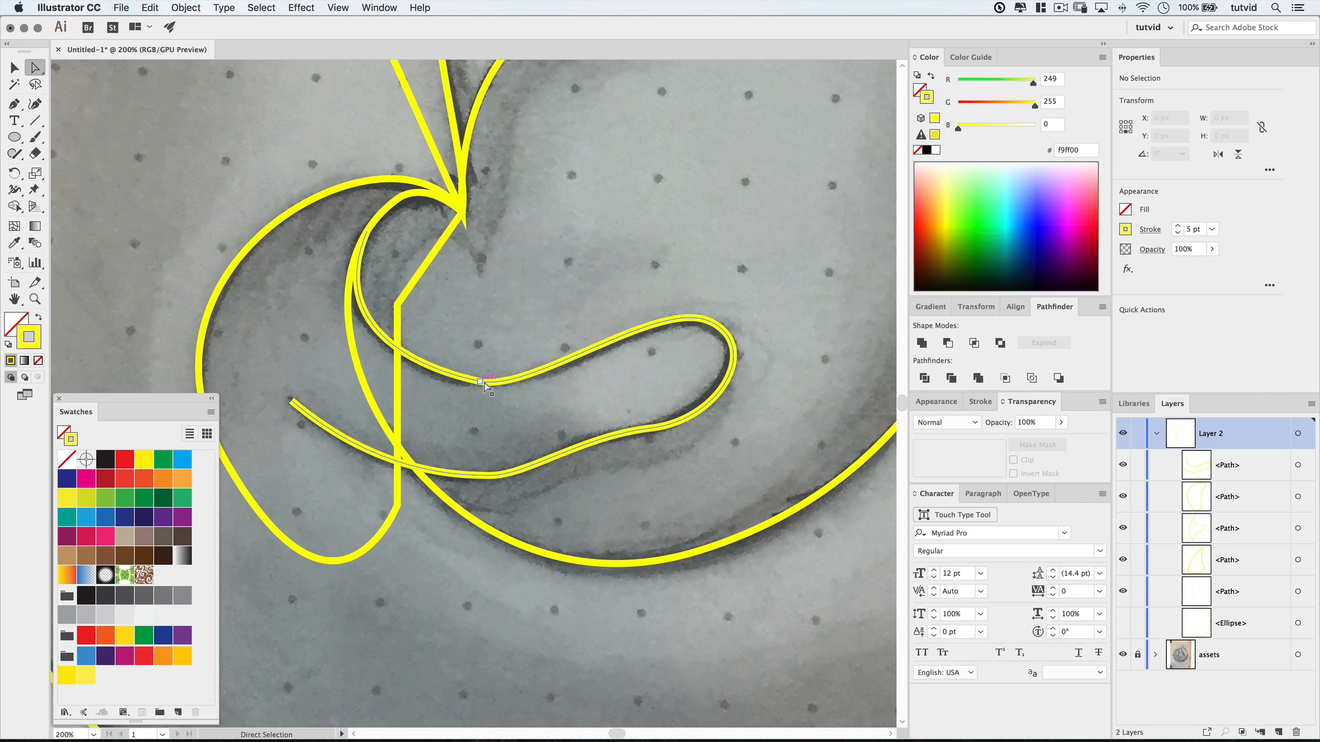
left_click(482, 382)
left_click_drag(533, 388, 559, 391)
left_click(522, 425)
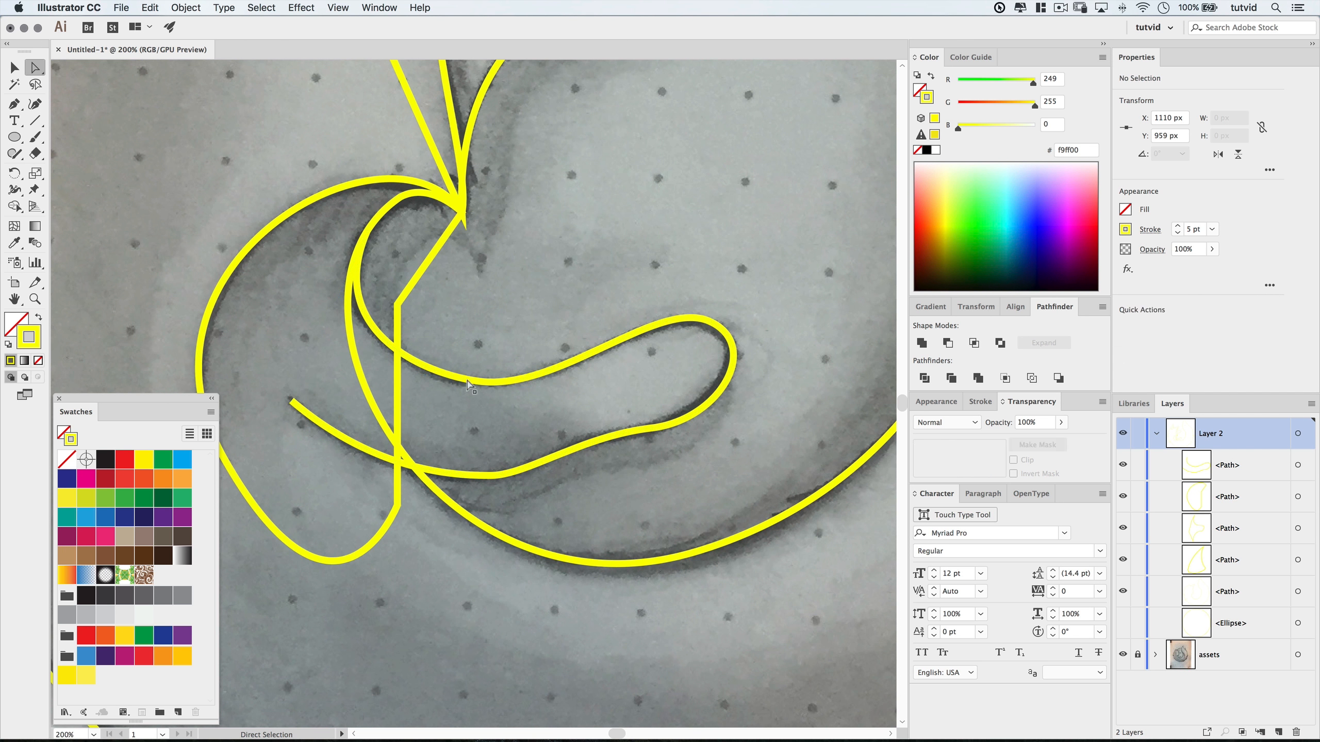
left_click(501, 475)
left_click_drag(527, 477, 578, 449)
left_click(564, 490)
Trace the back tuft beside the tail as a closed curved shape that extends above its sketched tip and overlaps inside the fox outline.
left_click_drag(821, 444, 586, 465)
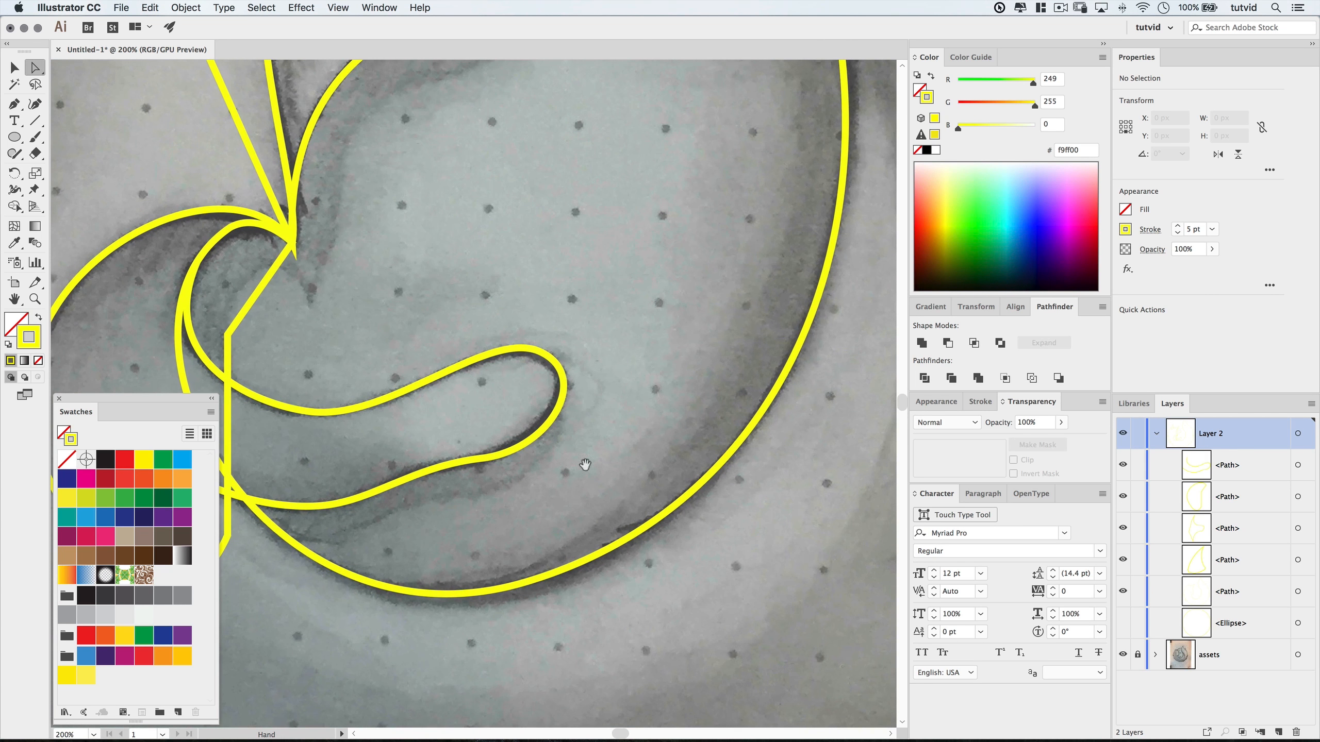
key("super+minus")
key("super+minus")
key("super+minus")
key("super+minus")
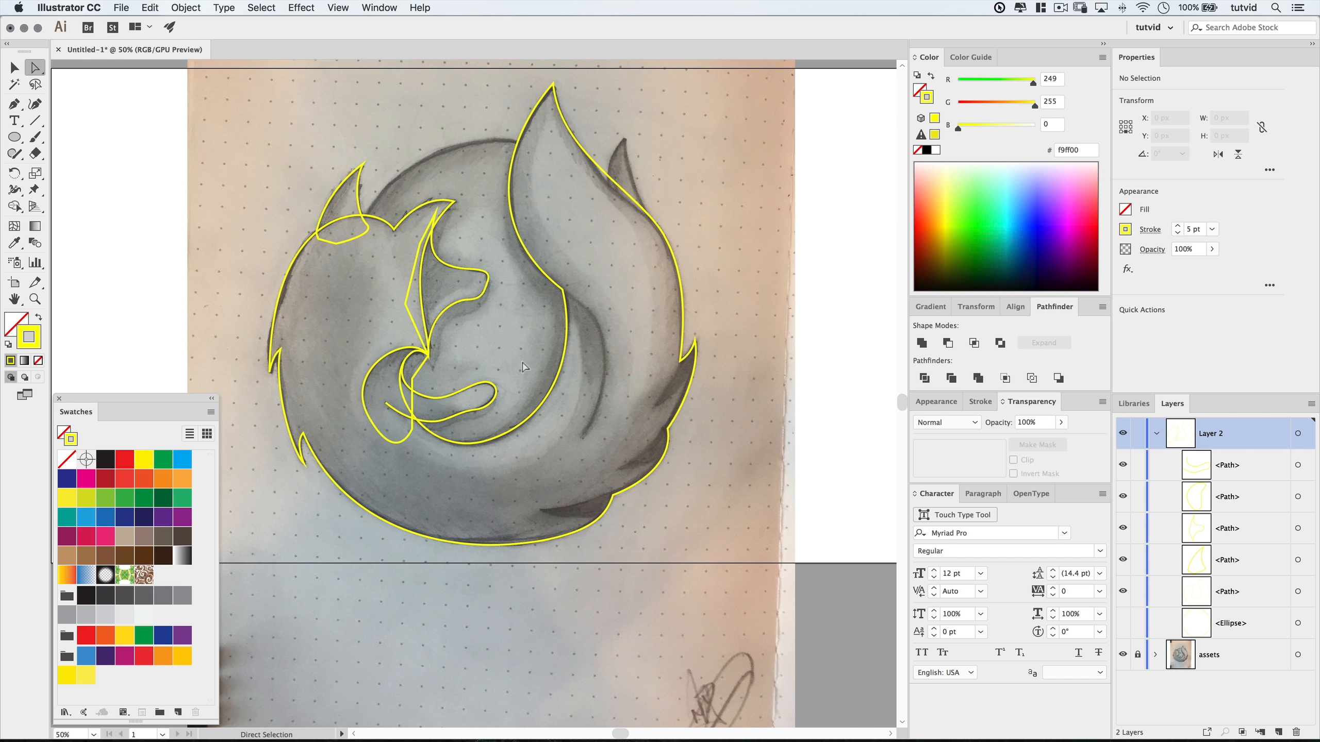
key("z")
left_click(617, 216)
left_click(618, 215)
left_click_drag(489, 413, 697, 215)
left_click(548, 378)
key("p")
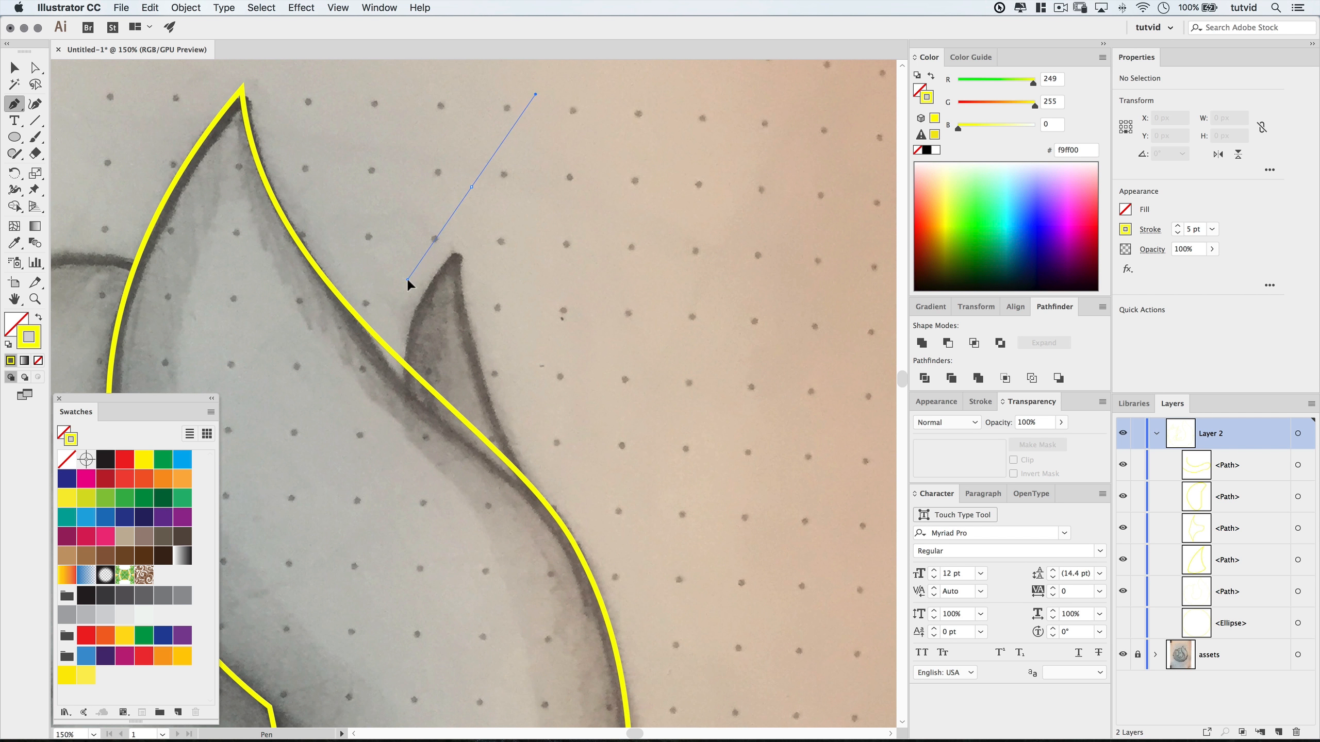
mouse_move(436, 482)
left_mouse_down()
mouse_move(504, 530)
mouse_move(495, 551)
left_mouse_up()
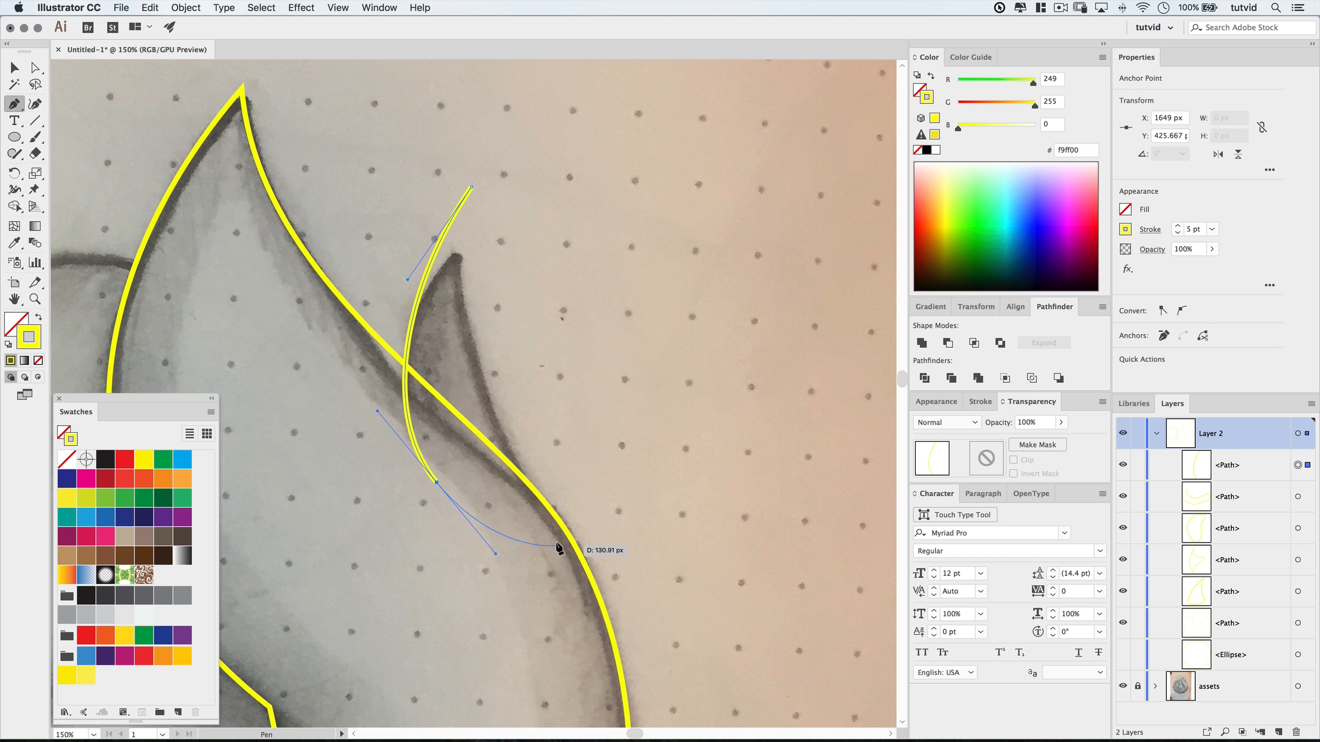
left_click_drag(568, 533, 497, 456)
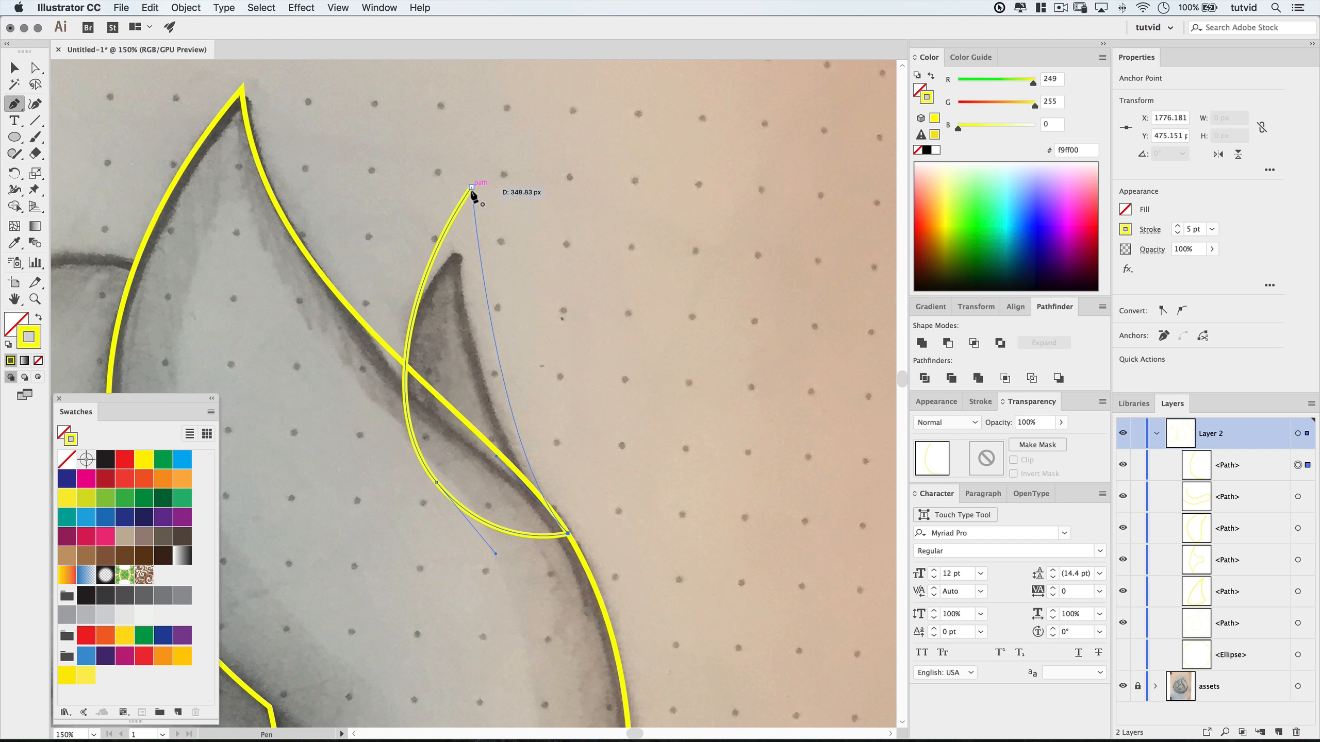
left_click_drag(472, 188, 509, 89)
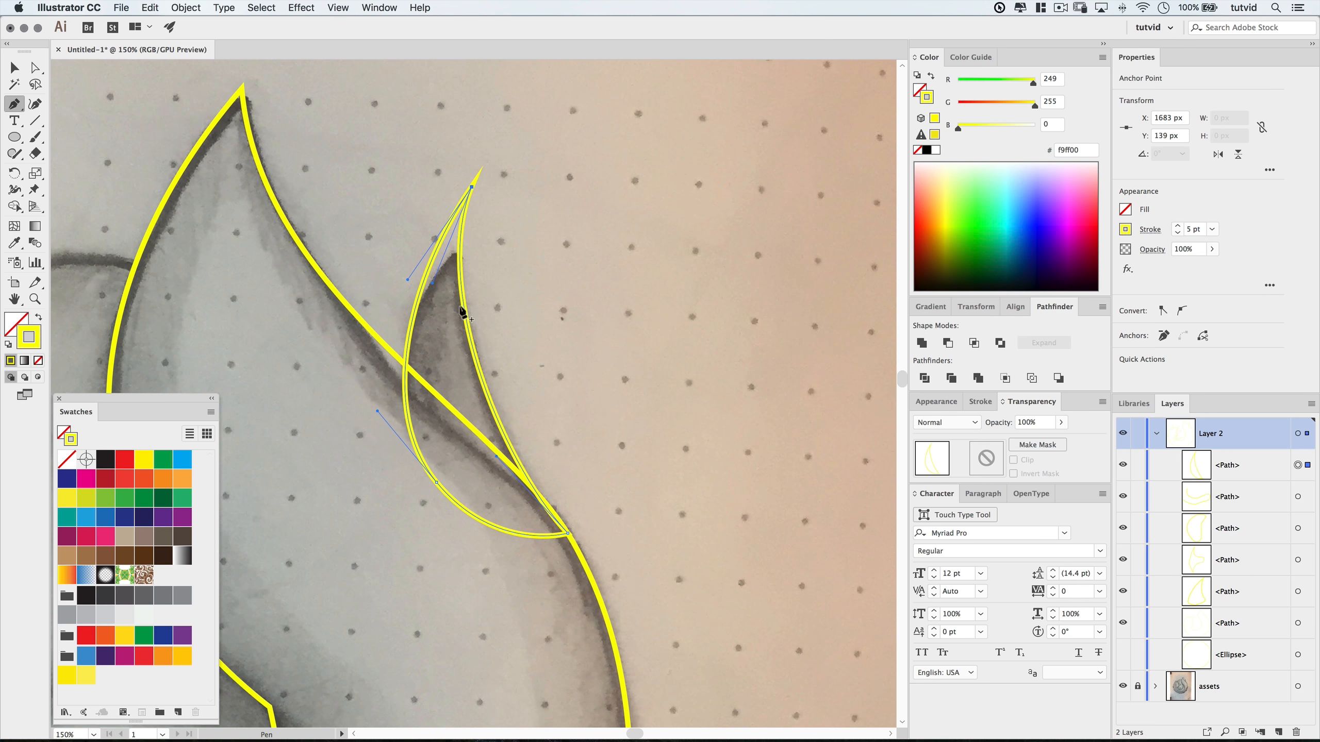
left_click(651, 411, "super")
Make the hidden globe ellipse on Layer 2 visible again.
key("super+minus")
key("super+minus")
key("super+minus")
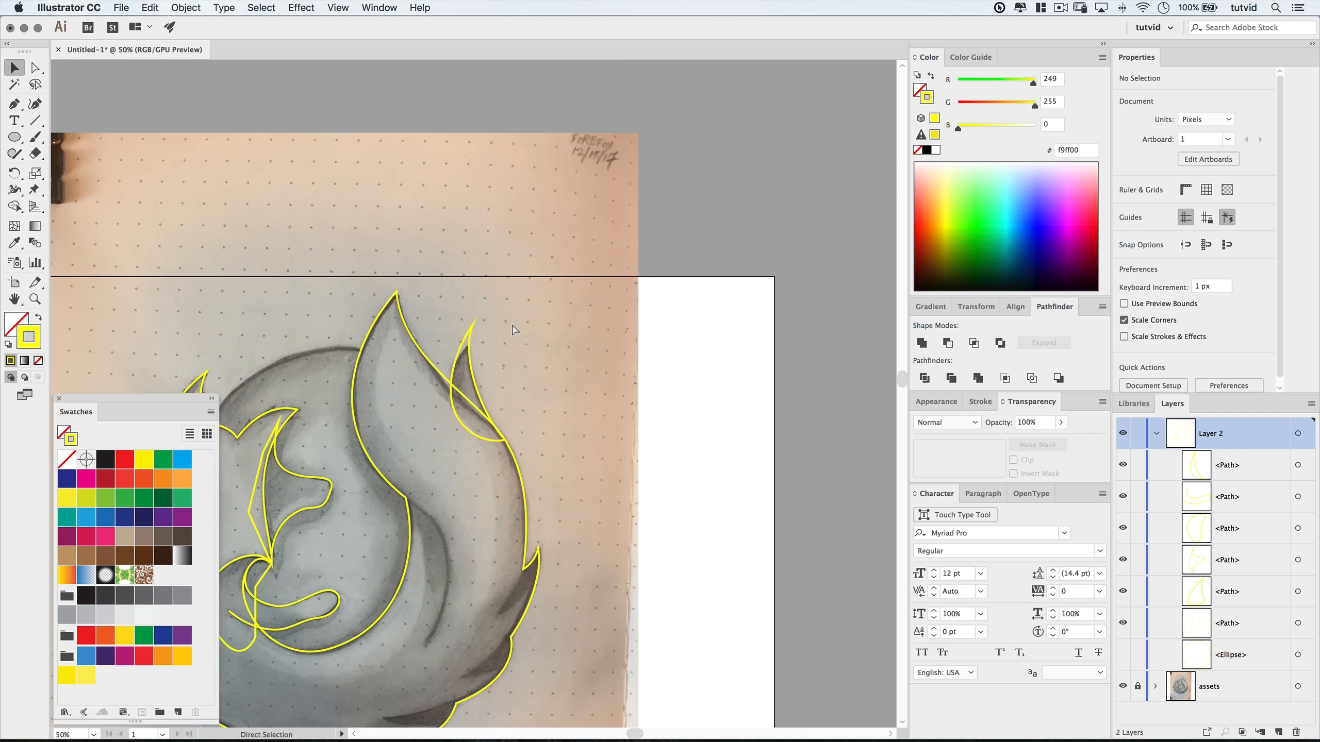
scroll(754, 471, "down", 5)
scroll(754, 471, "left", 7)
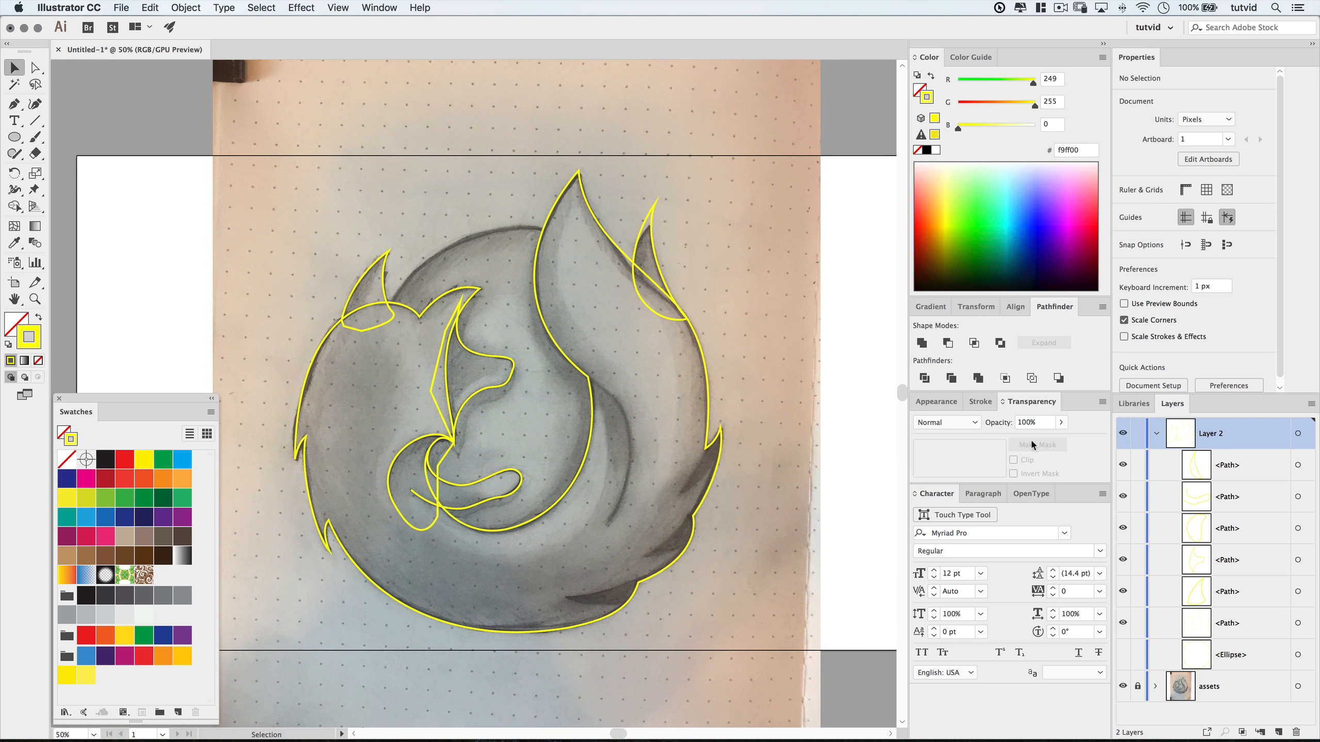
left_click(1122, 656)
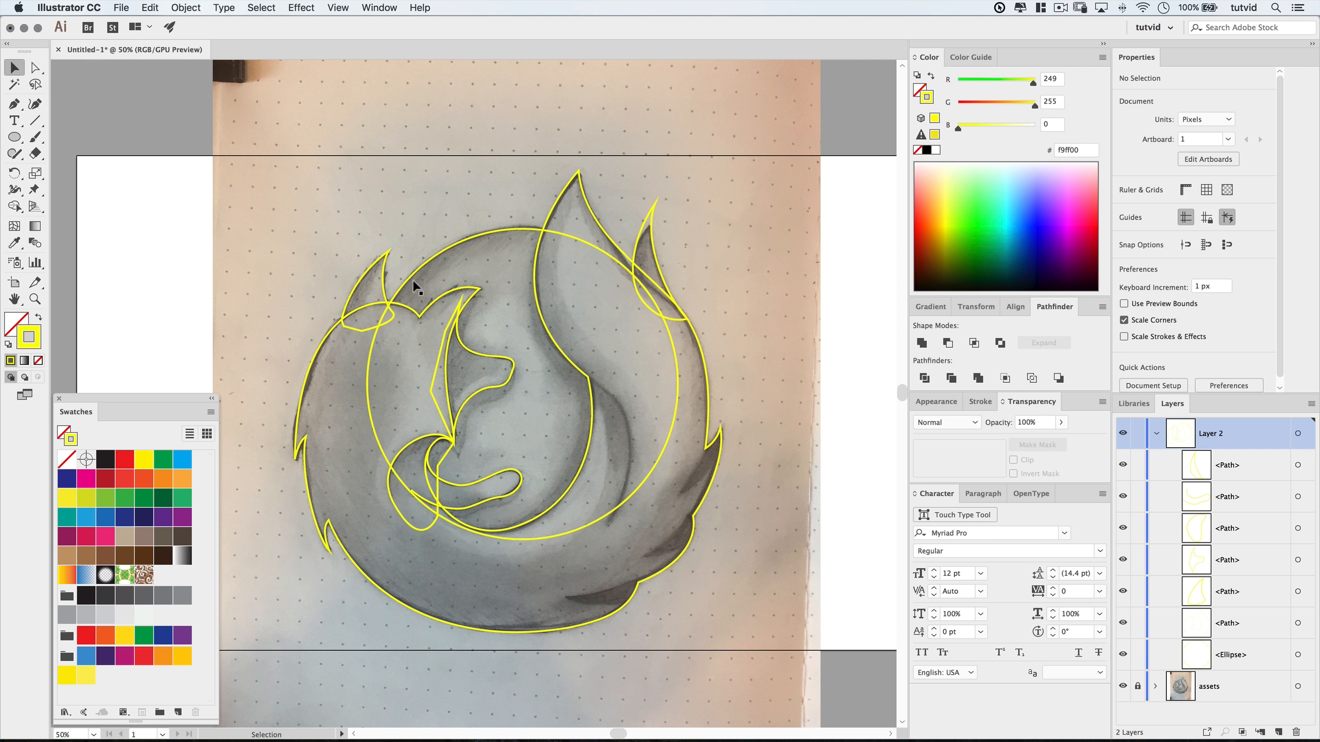
Start a new path exactly on the outline's lowest fur notch, pulling a handle along the dark fur tip's upper edge.
key("z")
left_click(625, 593)
left_click(625, 591)
left_click_drag(474, 408, 601, 561)
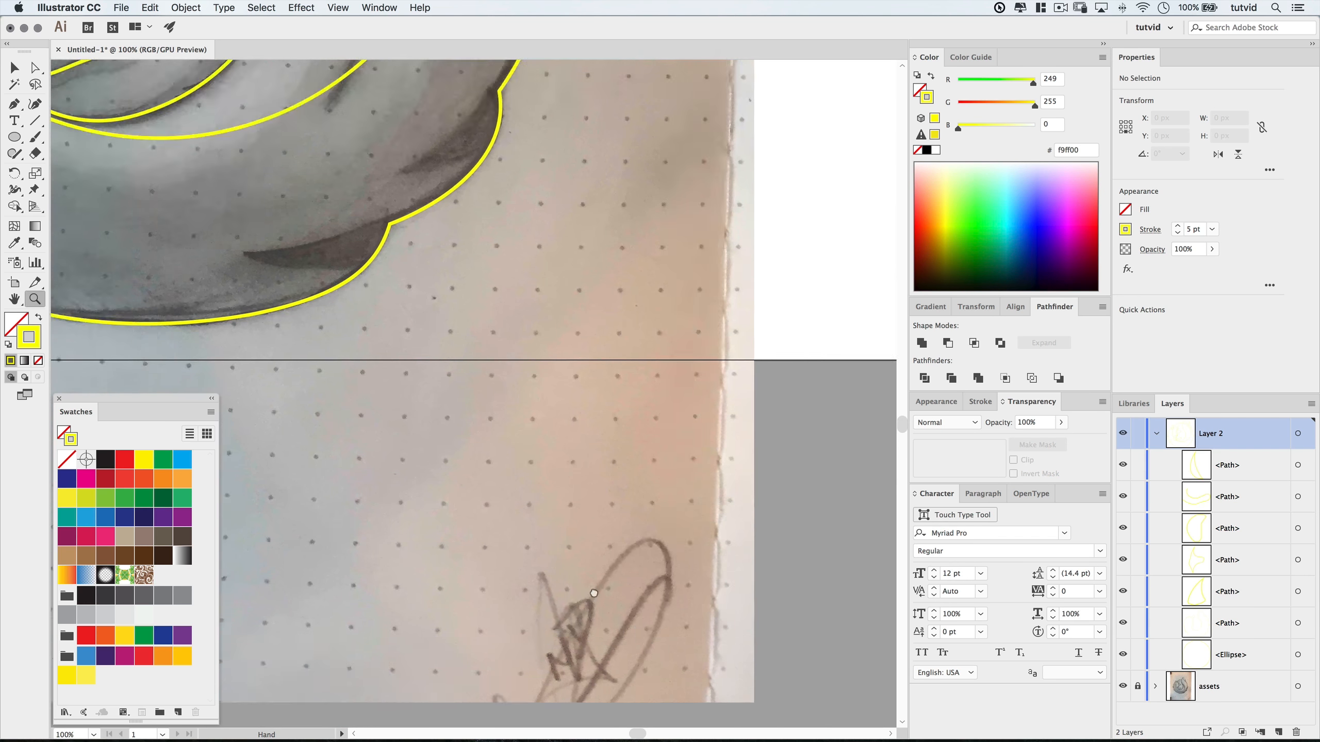
left_click_drag(517, 412, 731, 647)
left_click_drag(638, 330, 618, 505)
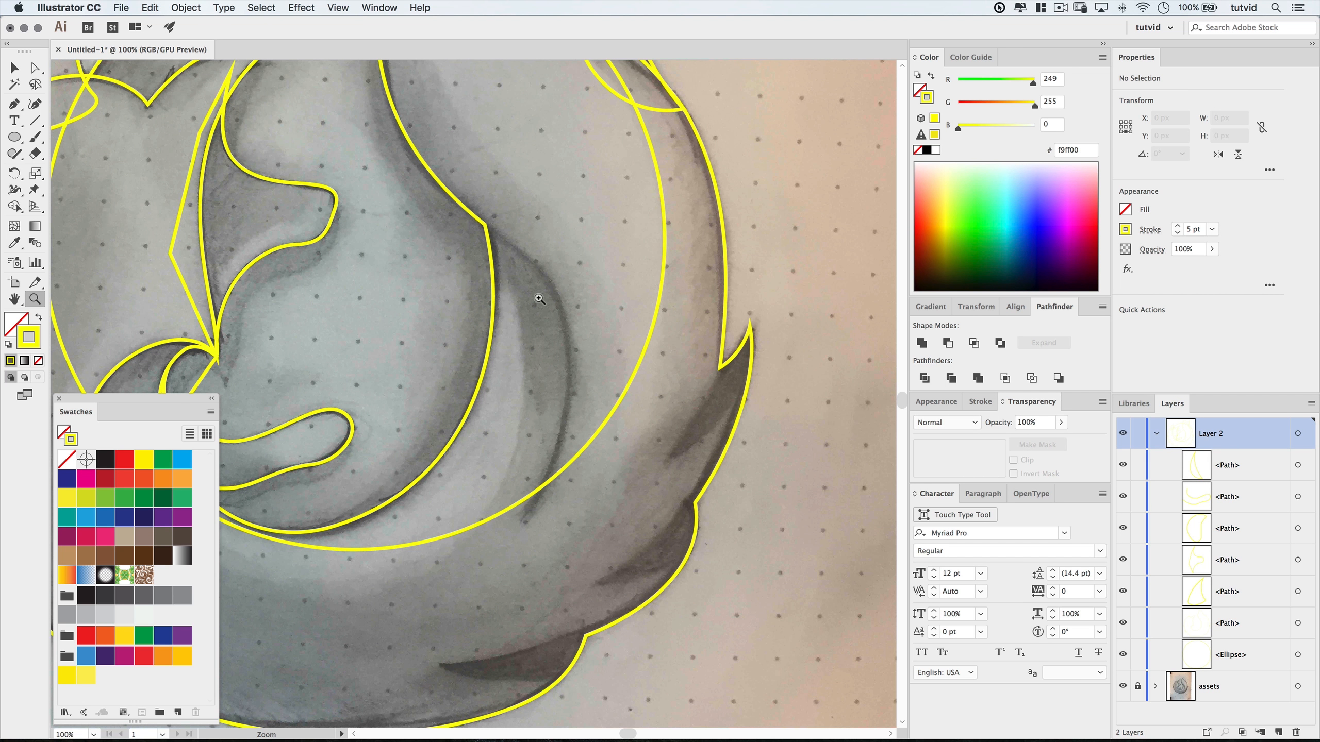
left_click_drag(584, 469, 626, 299)
left_click(578, 507)
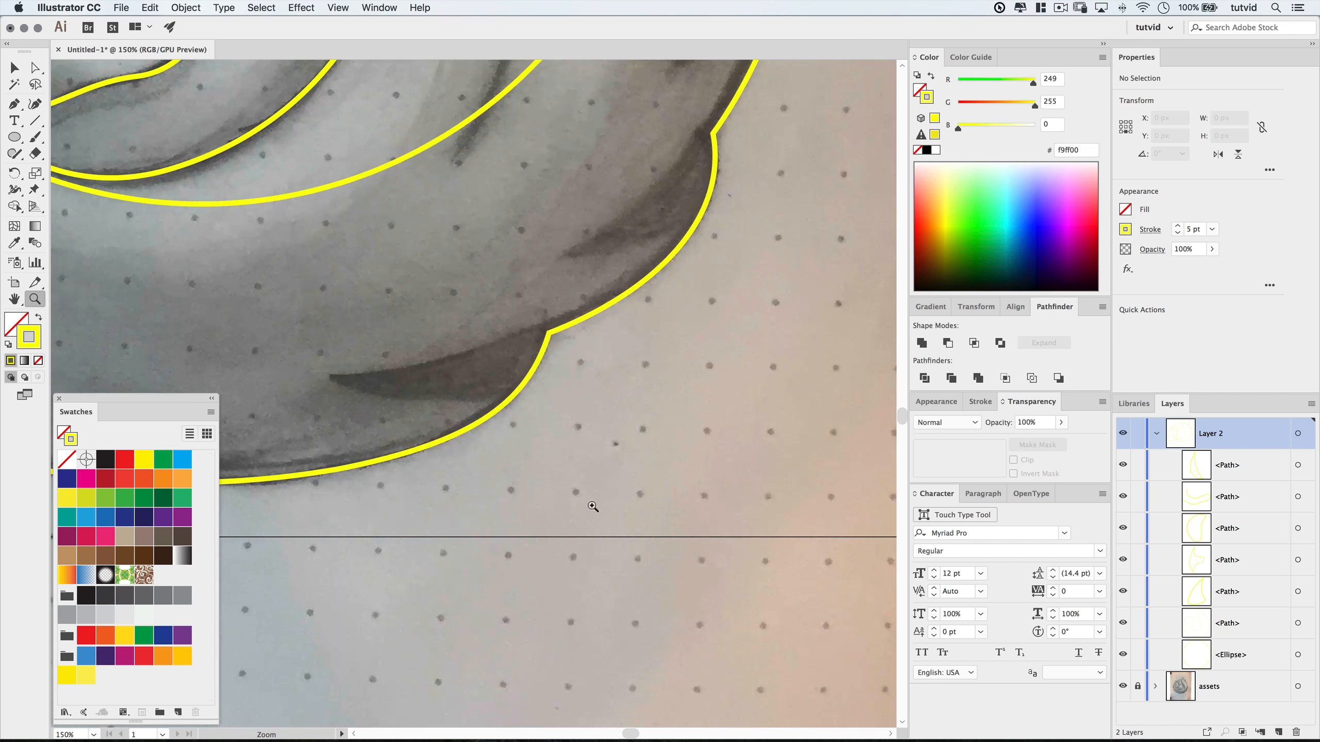
left_click_drag(568, 357, 661, 456)
key("p")
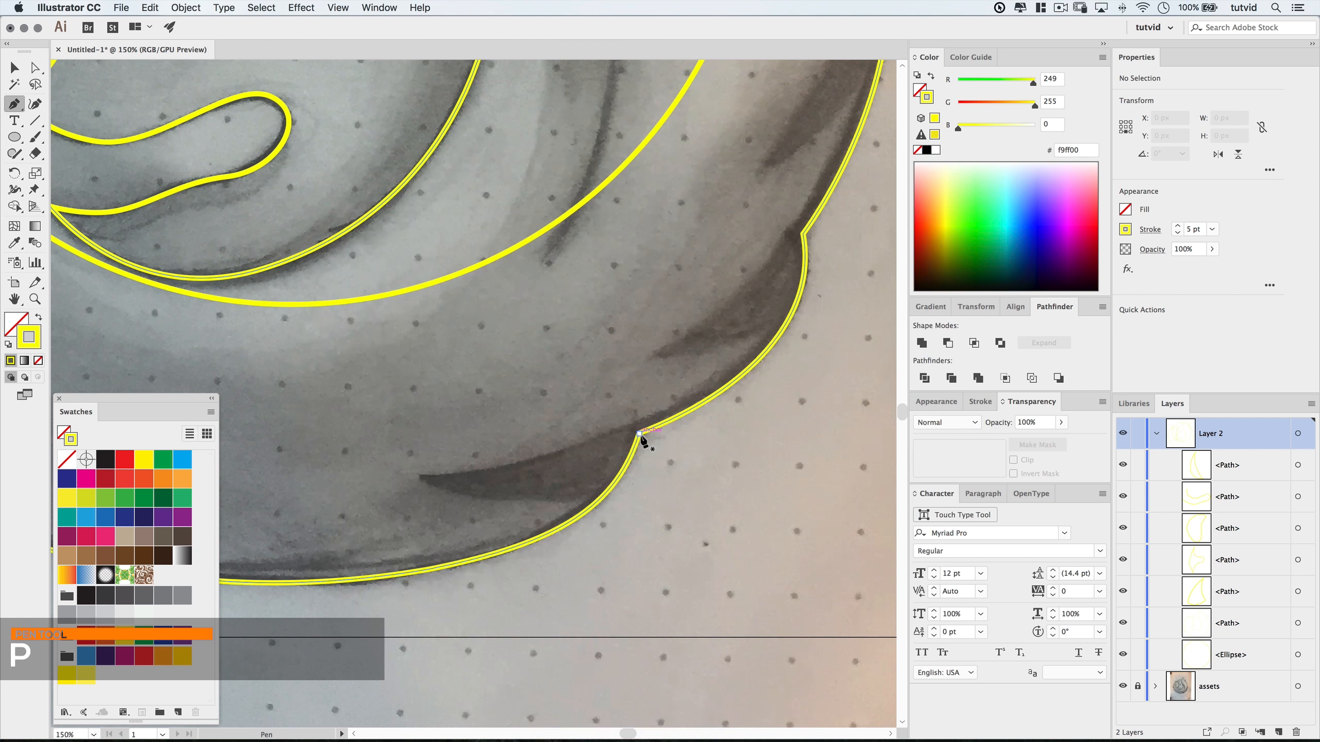
left_click_drag(640, 434, 555, 447)
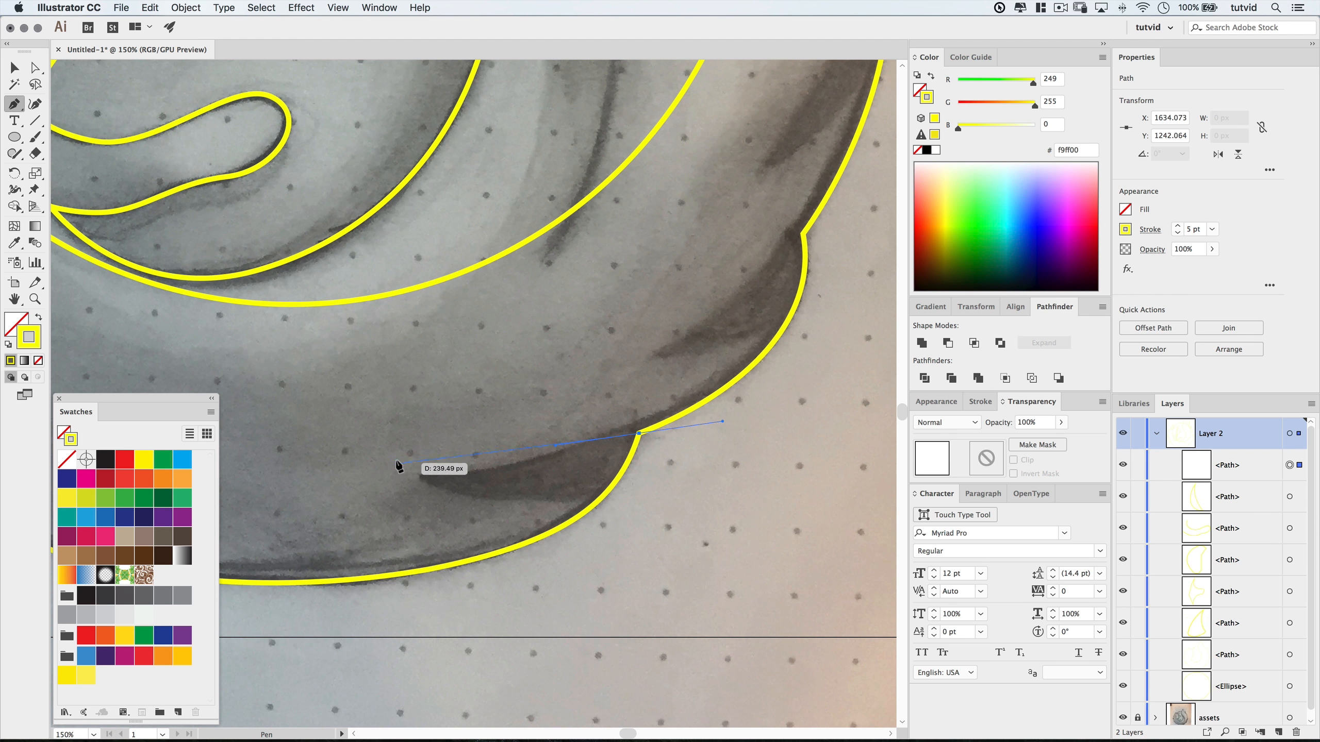
key("super+z")
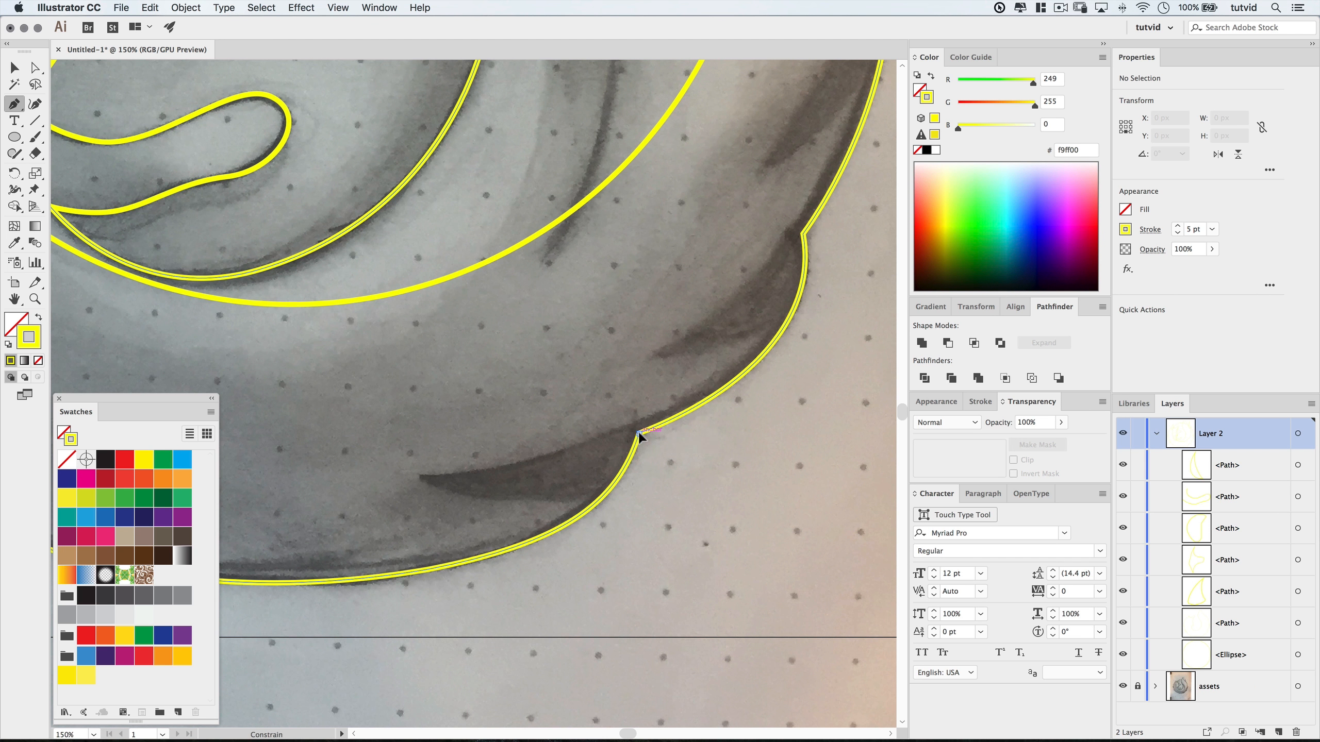
left_click(639, 434)
left_click_drag(638, 433, 581, 460)
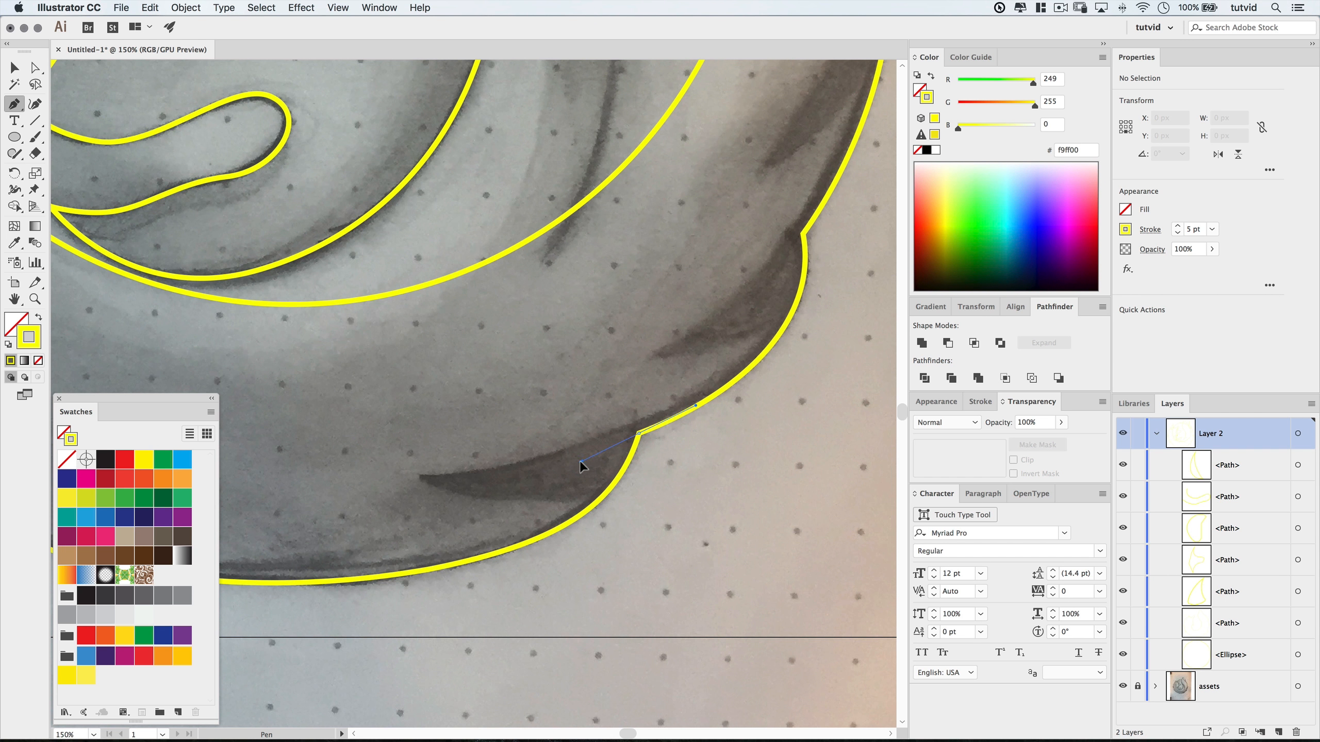
Trace the lowest dark fur tip to its point and back past the fox outline, closing the shape at the notch.
left_click(415, 470)
mouse_move(416, 471)
left_mouse_down()
mouse_move(366, 457)
mouse_move(338, 470)
mouse_move(474, 511)
left_mouse_up()
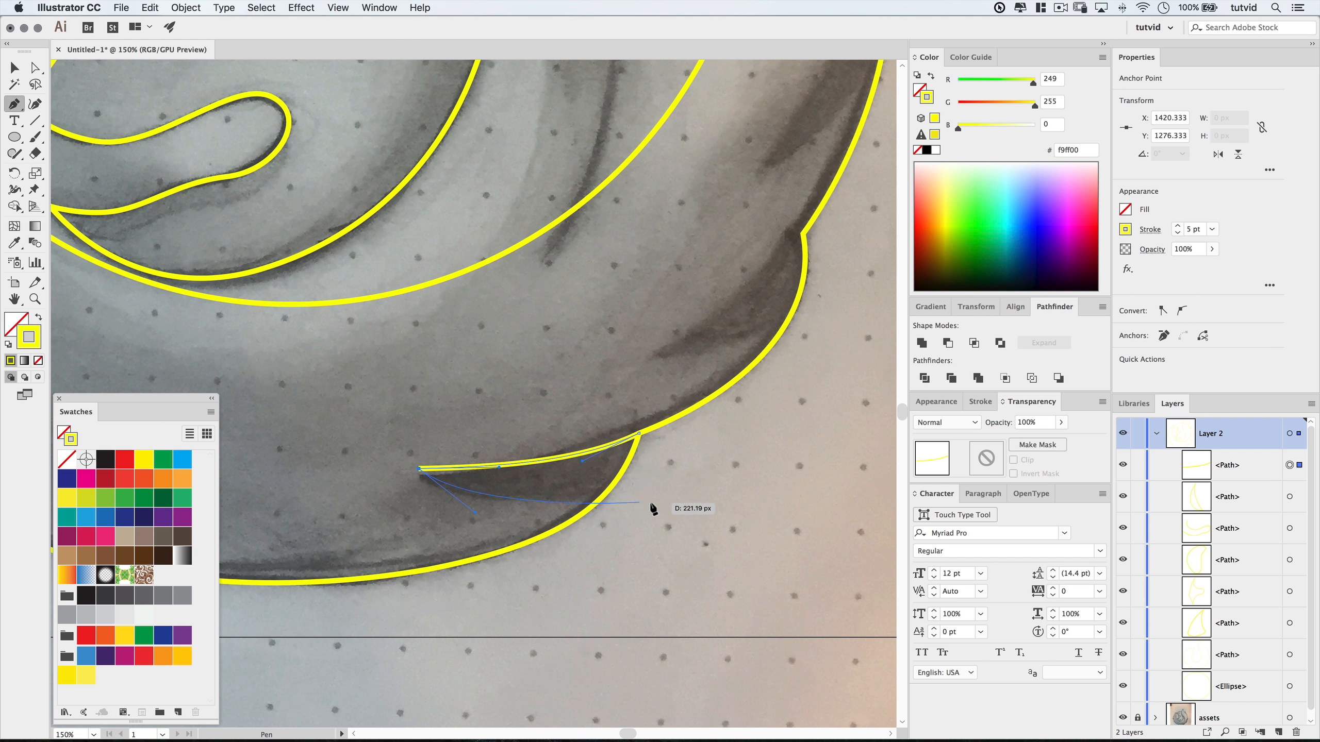
left_click_drag(707, 501, 764, 492)
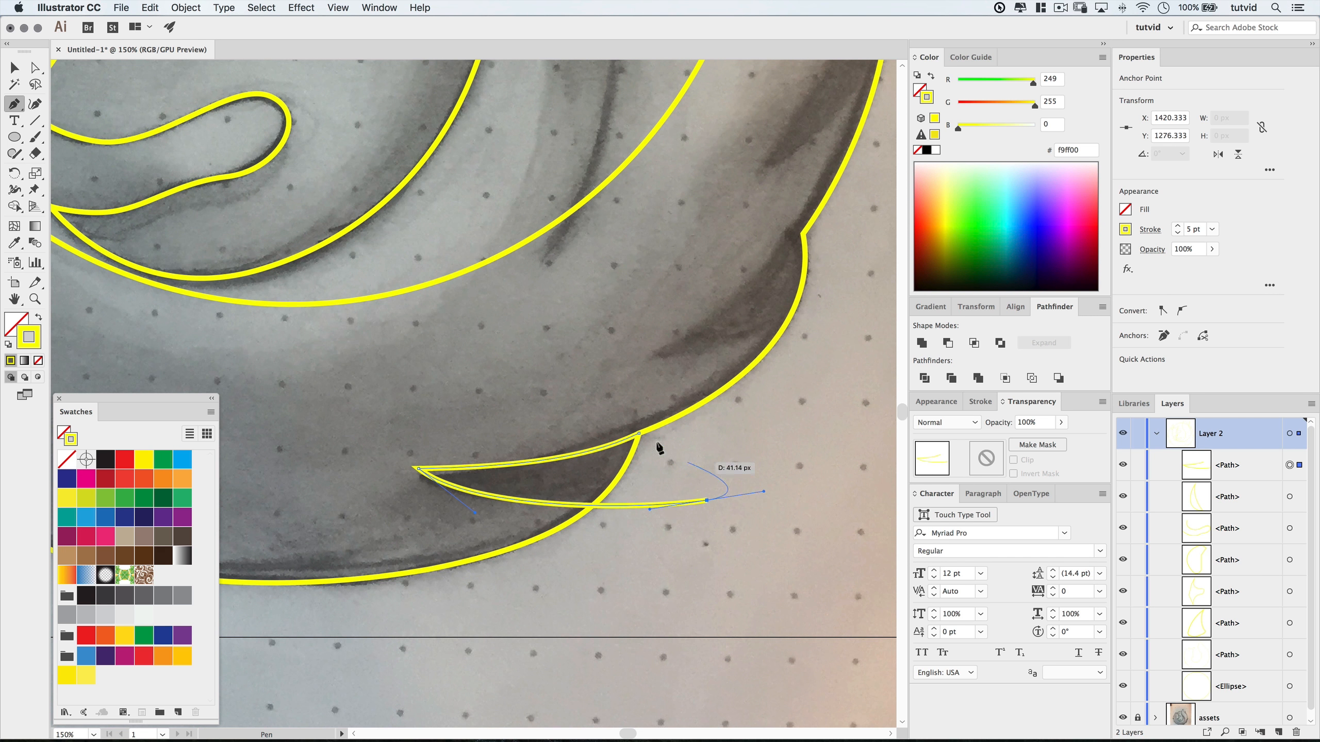
left_click(641, 434)
Trace the middle dark fur tip as a closed curved shape starting at the outline's notch and bulging out past the fox outline.
scroll(604, 436, "right", 5)
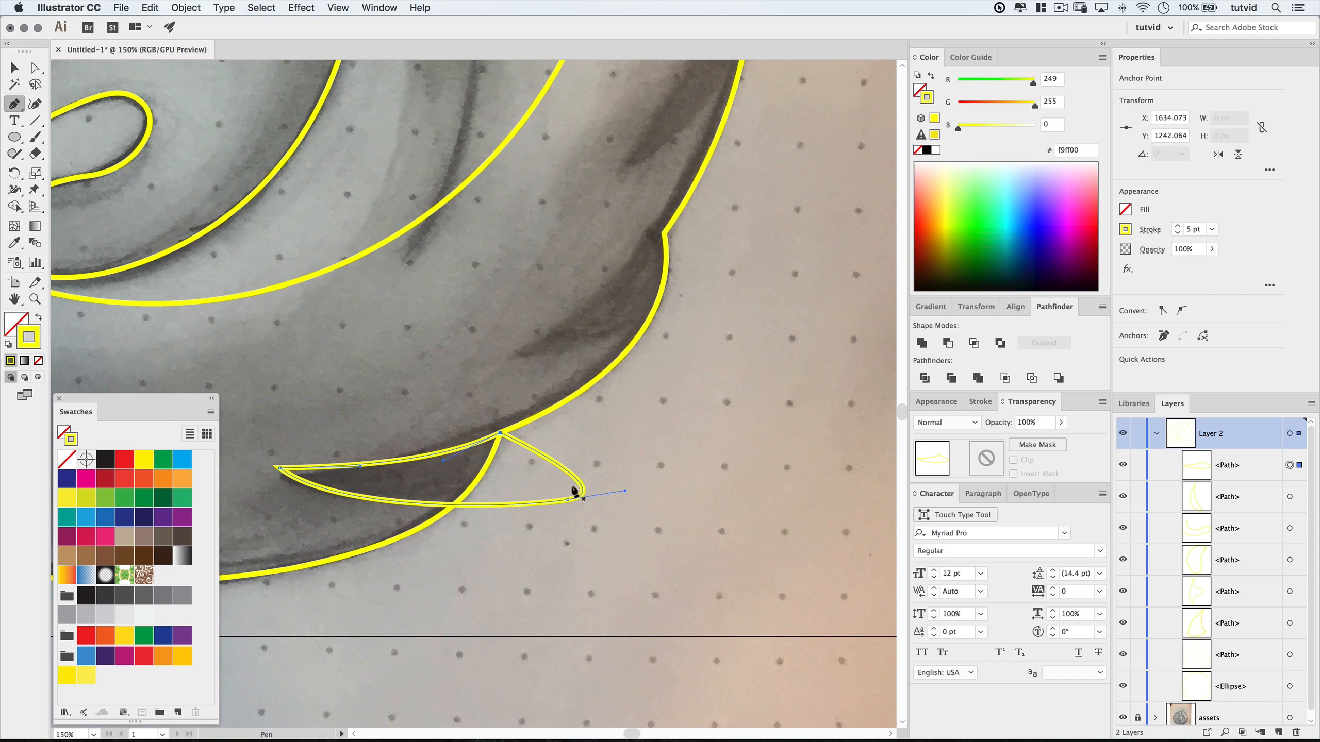
scroll(663, 400, "up", 5)
scroll(654, 436, "up", 3)
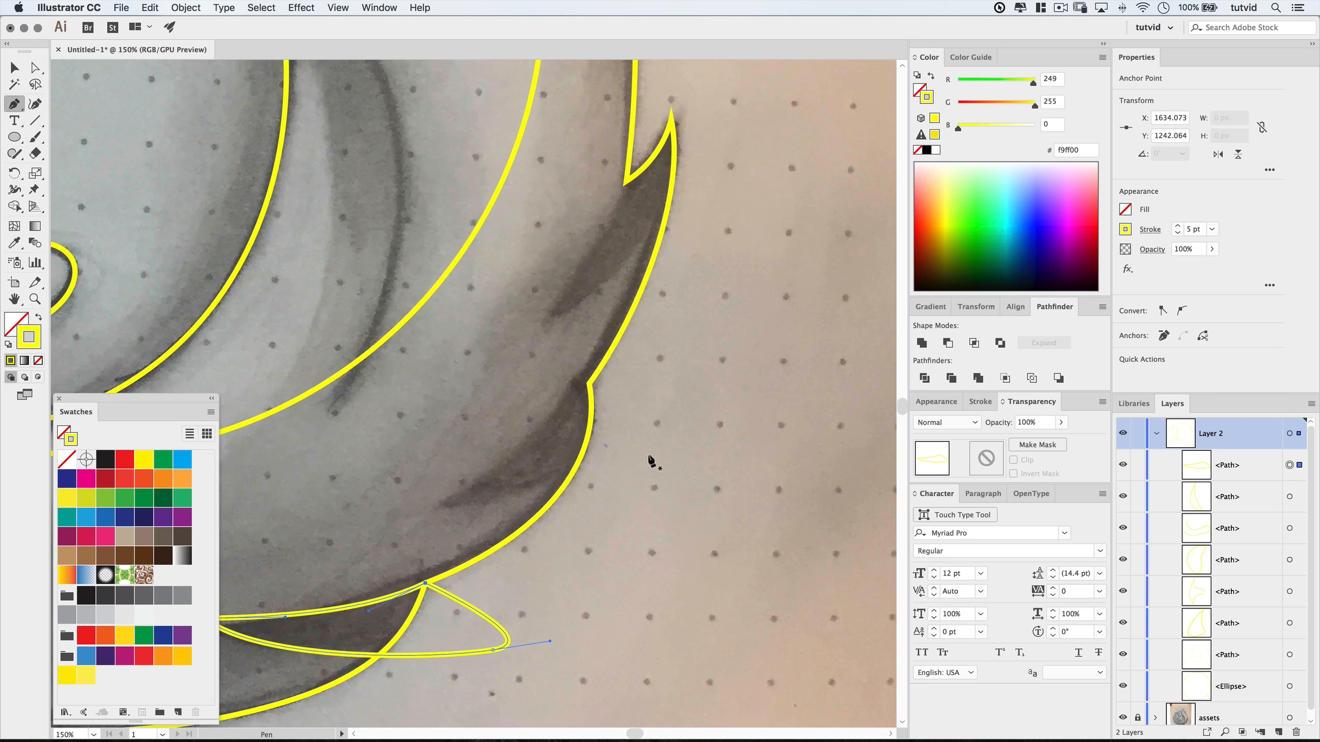
left_click_drag(589, 383, 560, 428)
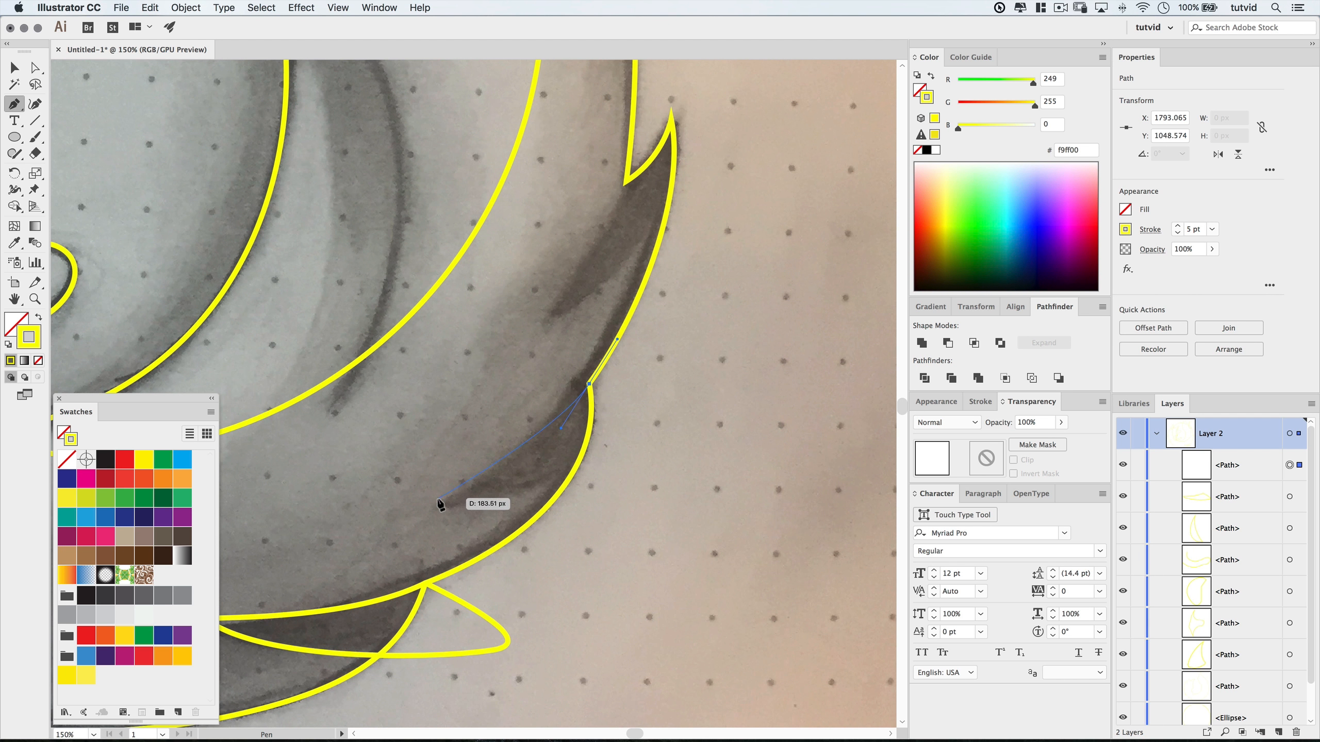
left_click_drag(435, 500, 379, 513)
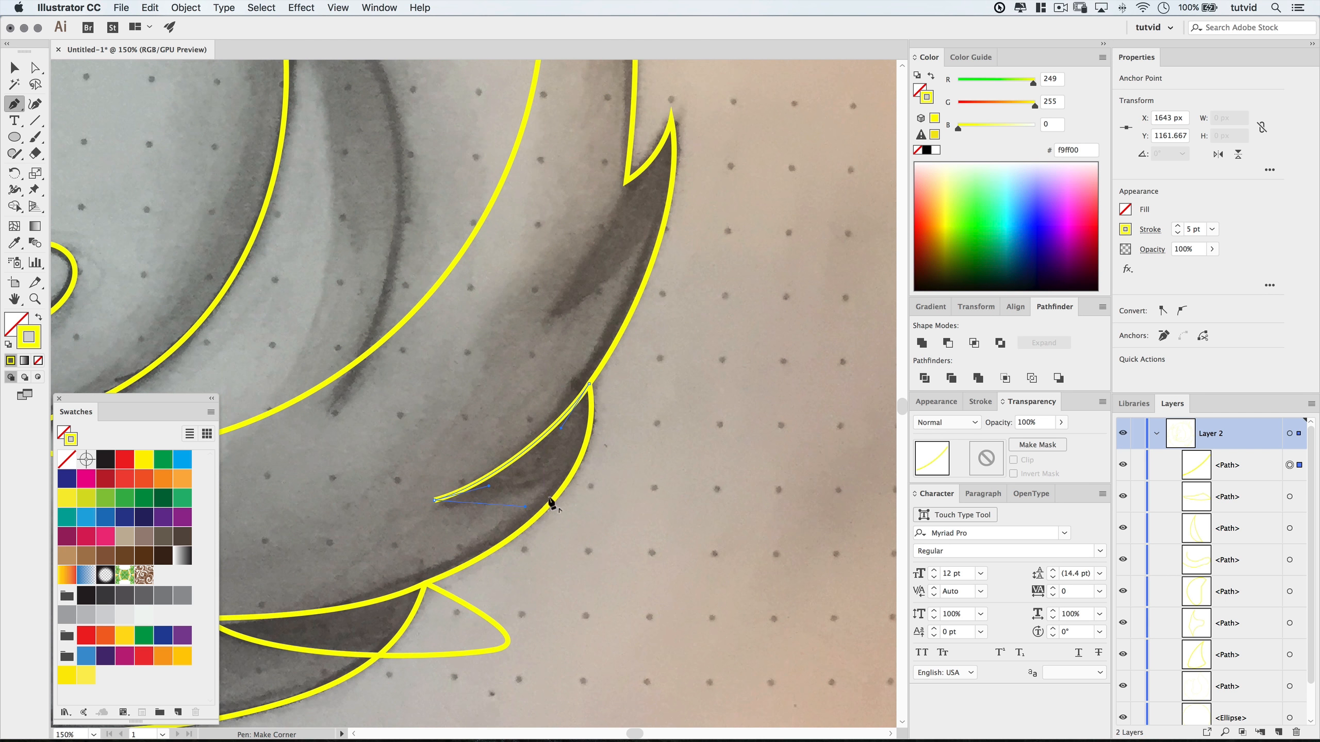
left_click_drag(655, 419, 712, 370)
left_click(590, 384)
Trace the uppermost dark fur tip as a closed shape from its notch, looping outside around the outline's sharp tip, and deselect it.
key("space")
left_click_drag(621, 415, 519, 558)
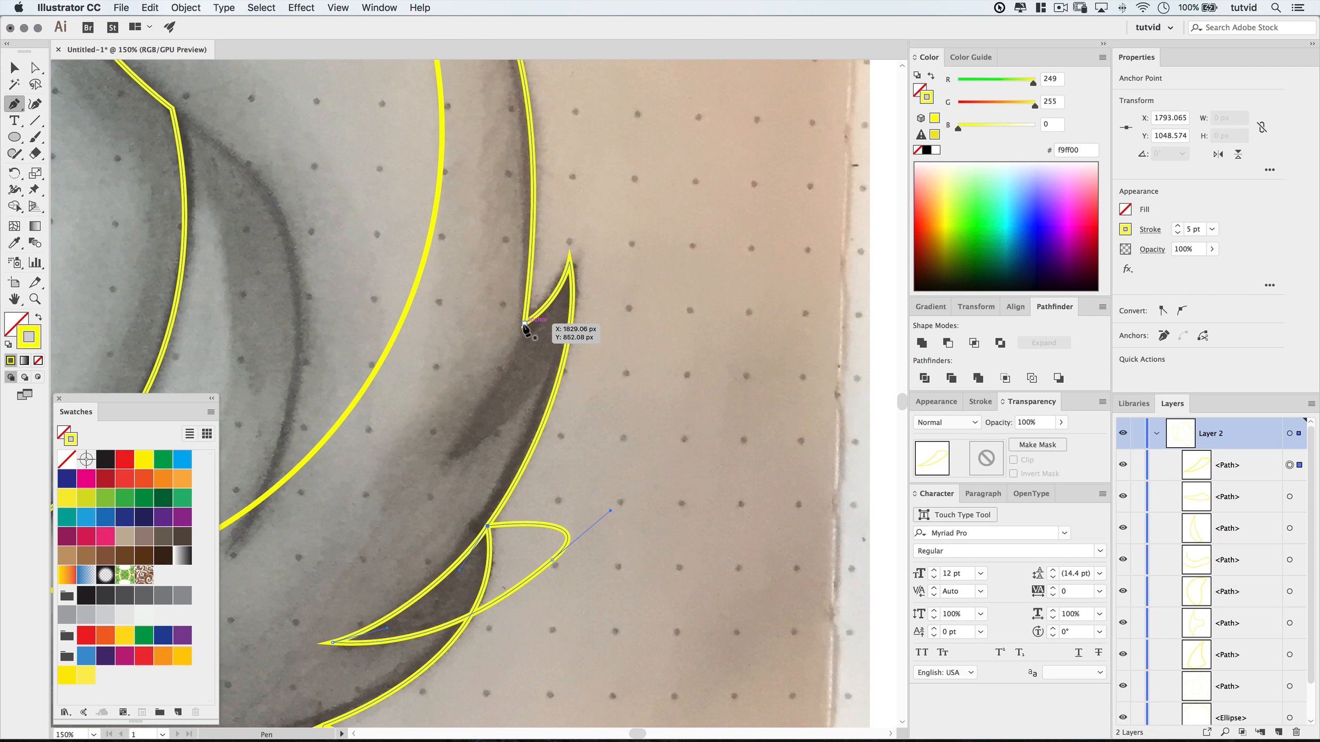
left_click_drag(524, 323, 502, 401)
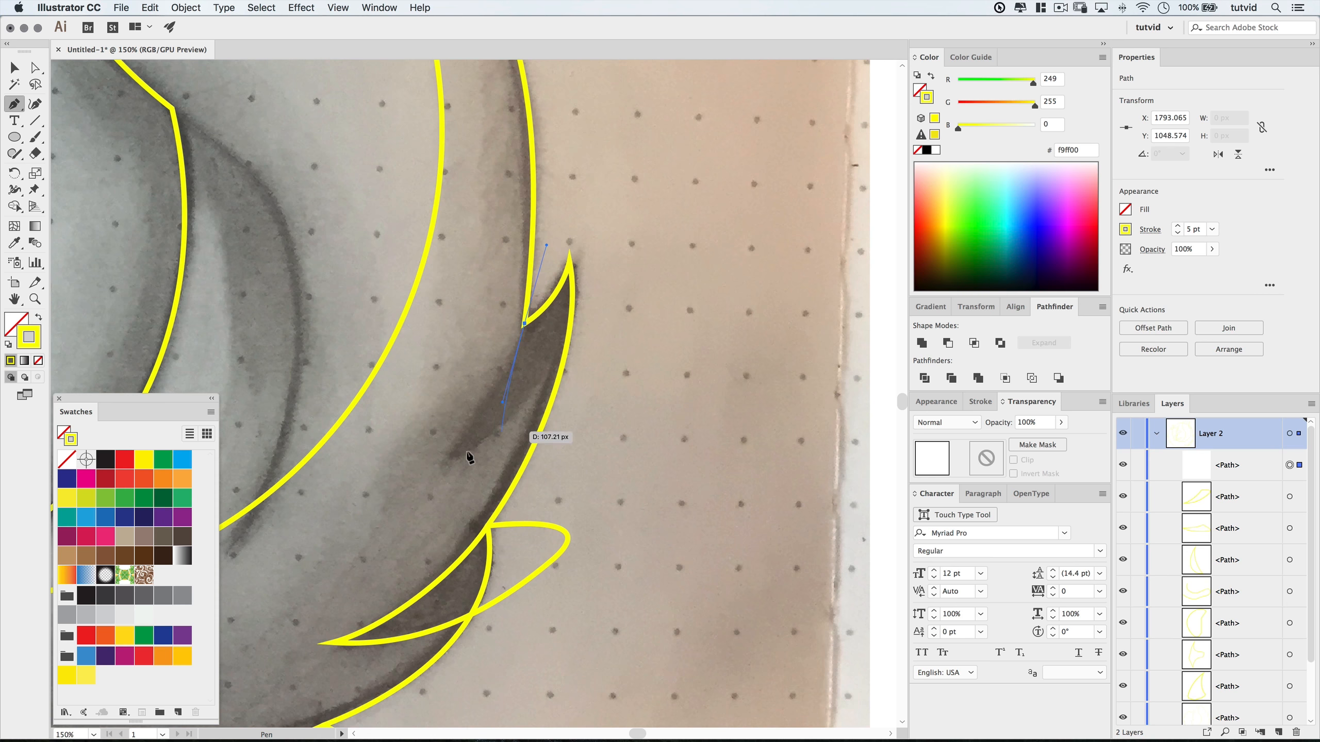
left_click_drag(430, 466, 405, 483)
left_click(431, 466)
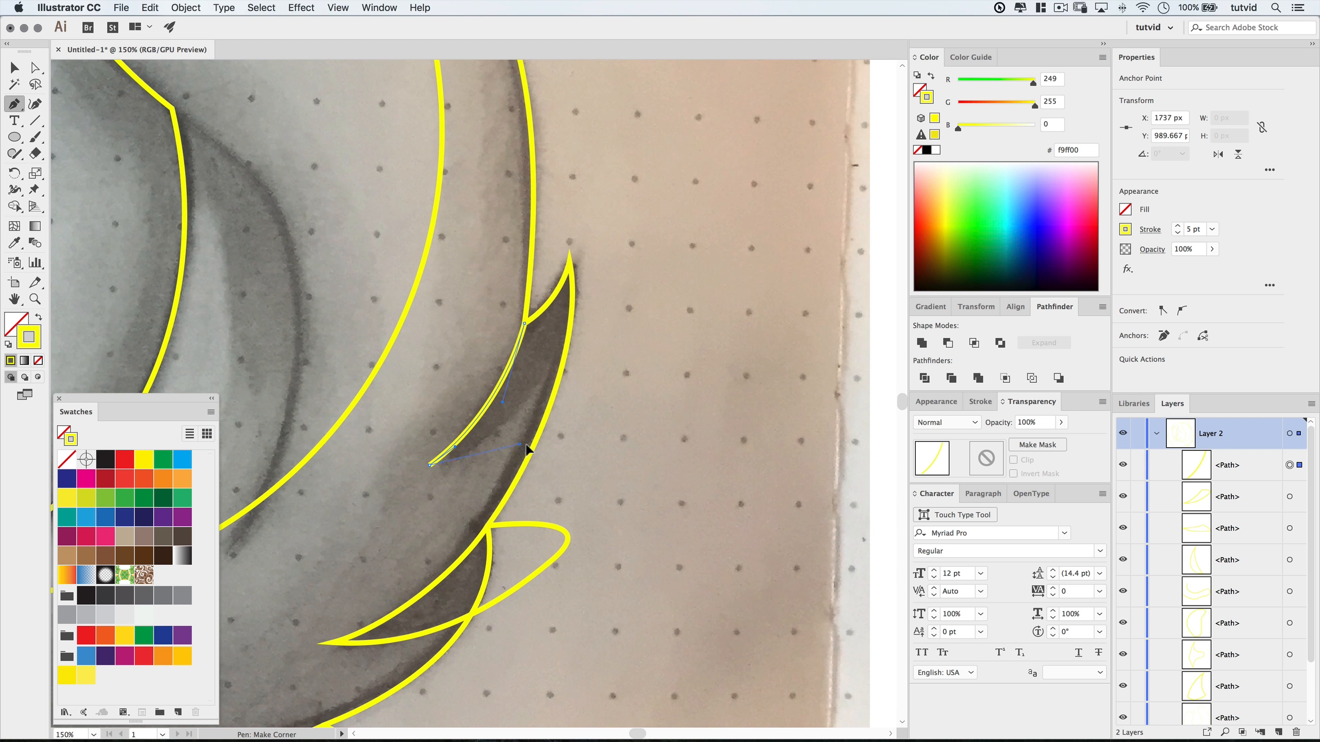
left_click_drag(527, 447, 542, 445)
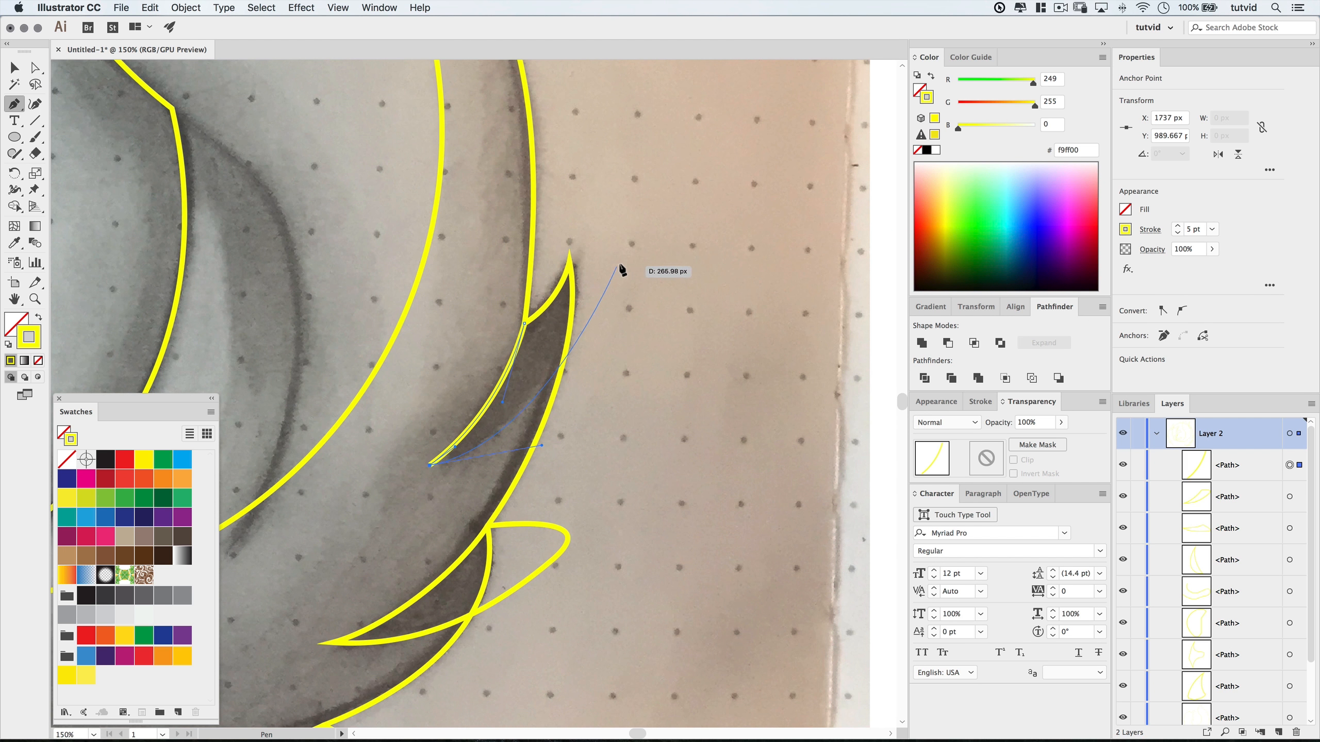
left_click_drag(627, 239, 640, 192)
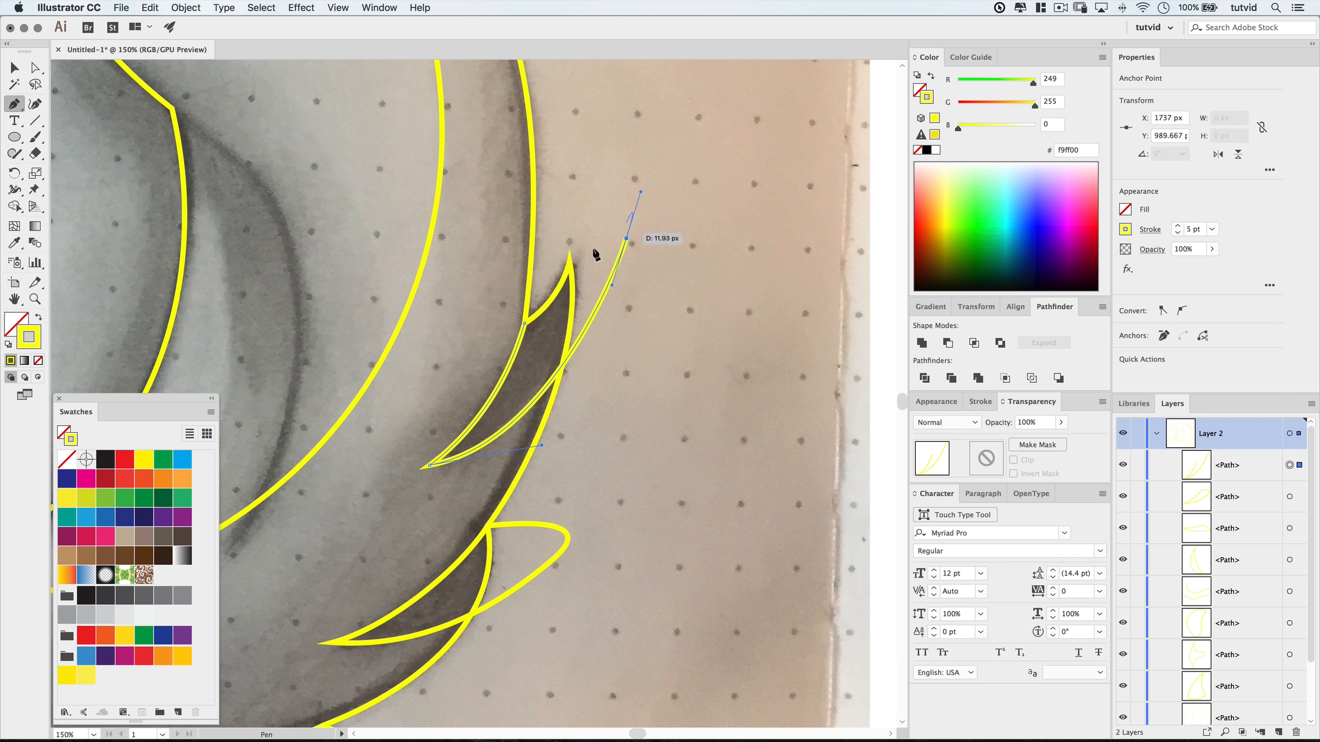
left_click(551, 246)
left_click(524, 323)
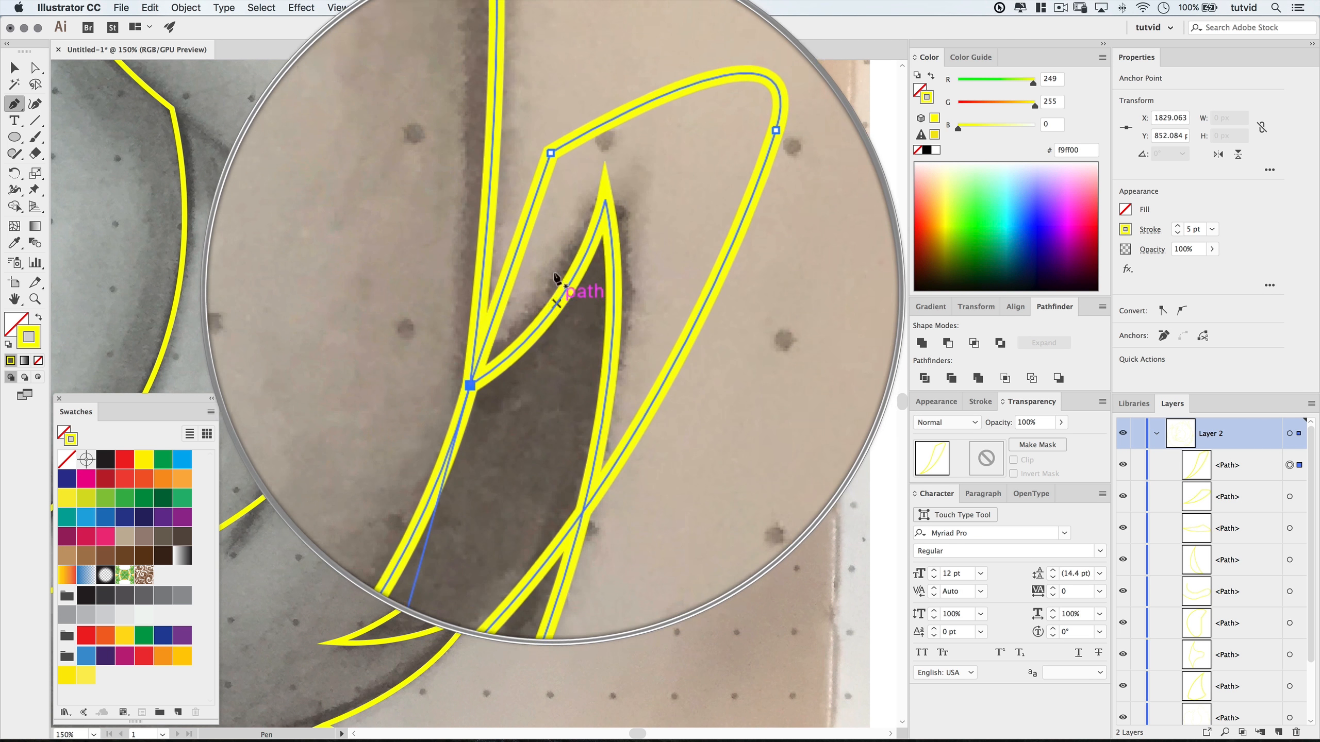
key("v")
left_click(678, 346)
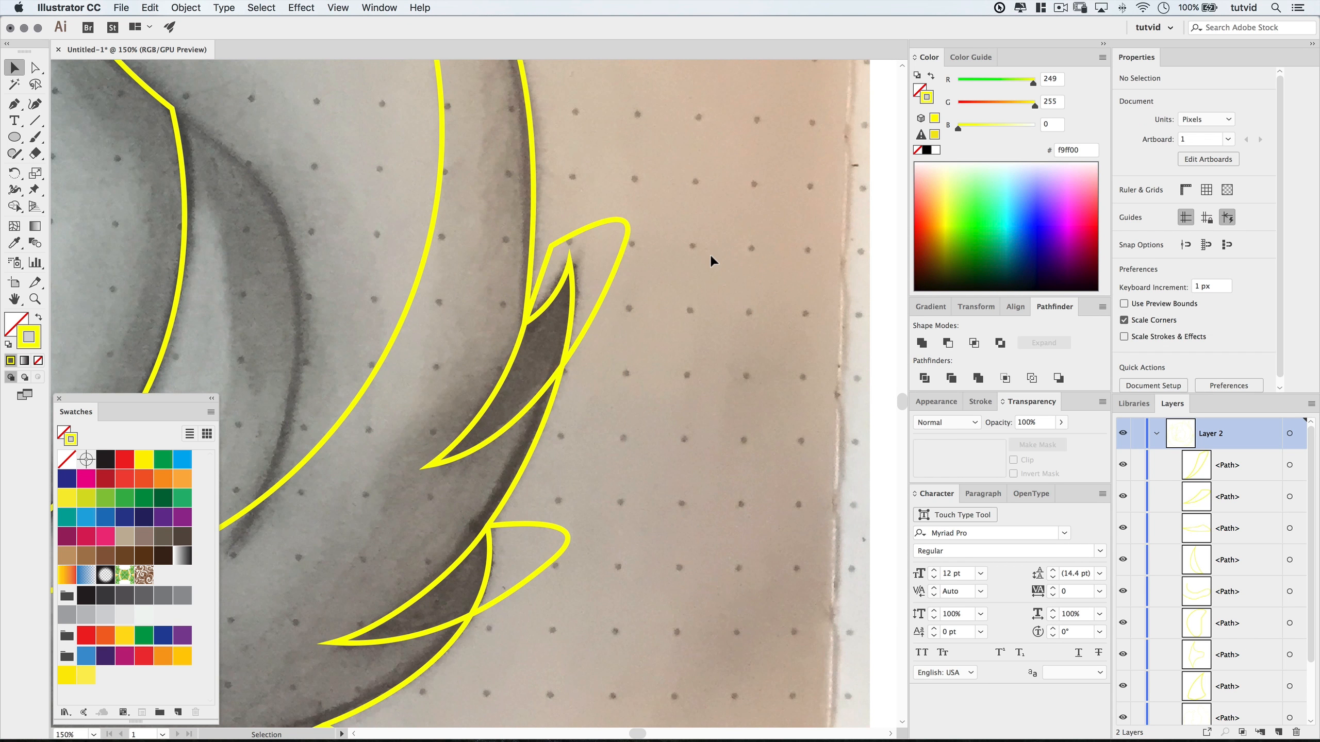
Select all the yellow traced shapes over the sketch and copy them.
key("super+minus")
key("super+minus")
key("super+minus")
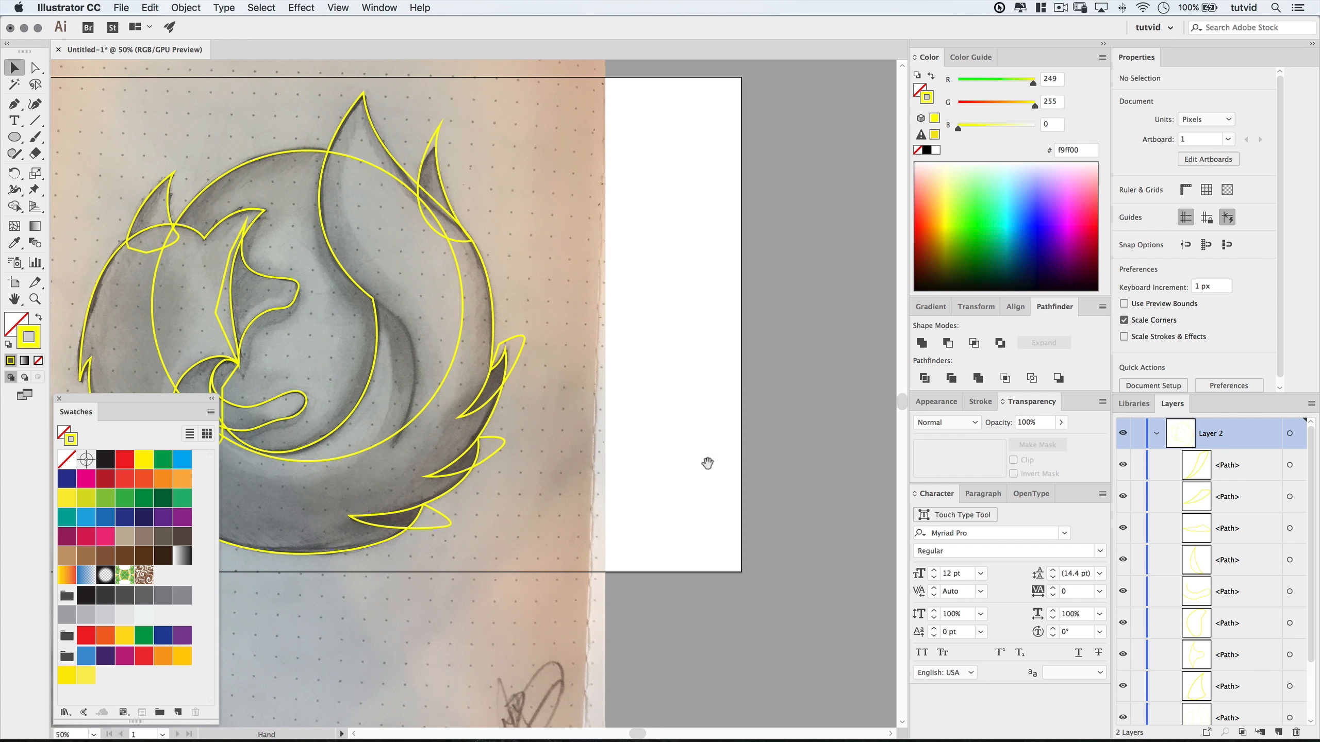
left_click_drag(380, 350, 626, 347)
left_click_drag(741, 506, 703, 500)
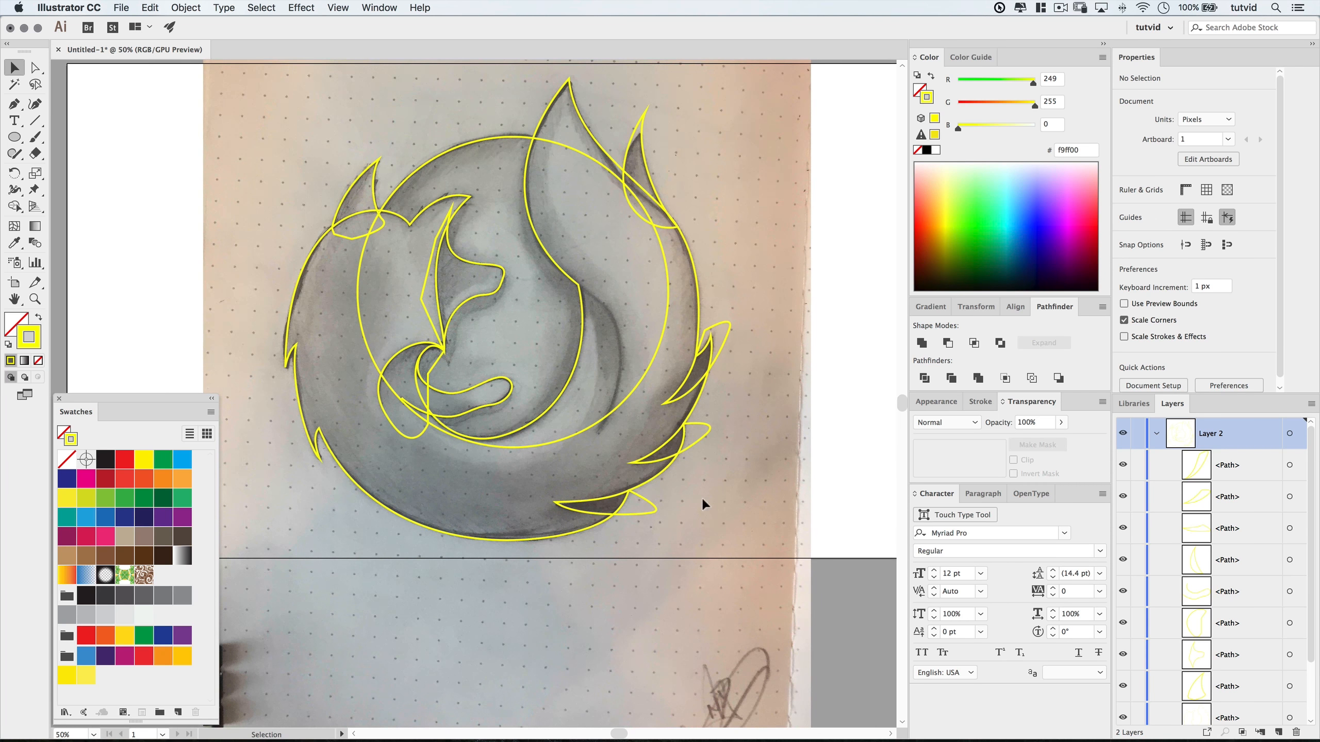
left_click_drag(747, 371, 787, 405)
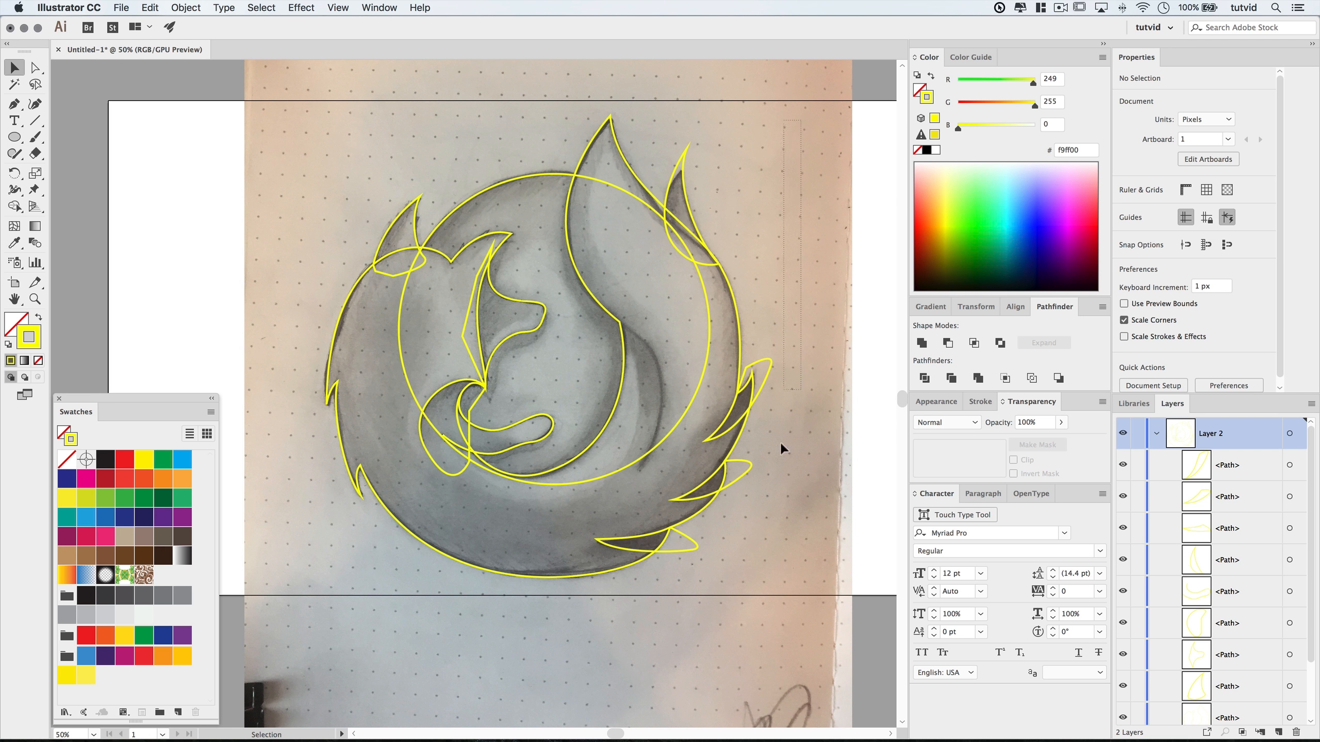
left_click_drag(423, 568, 314, 617)
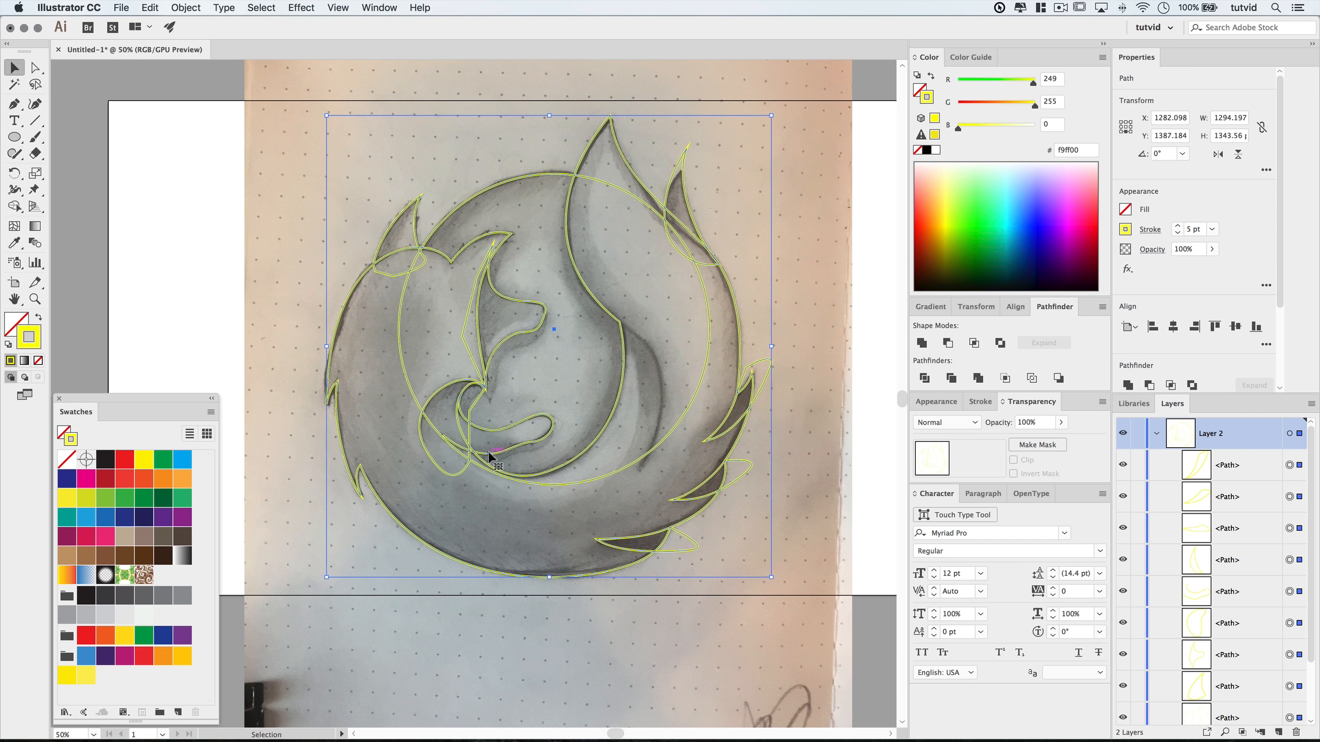
key("super+c")
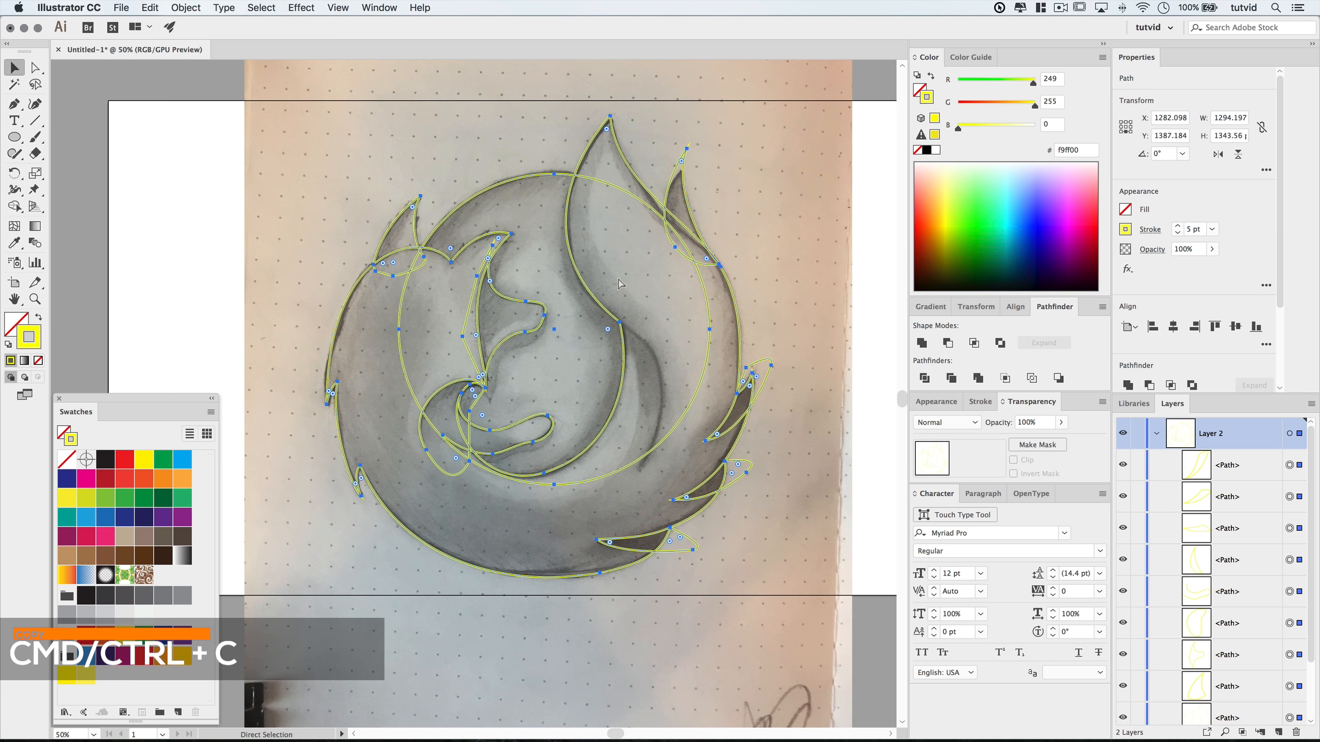
Paste the copied shapes onto the empty canvas to the left of the artboard and deselect them.
key("super+minus")
key("super+minus")
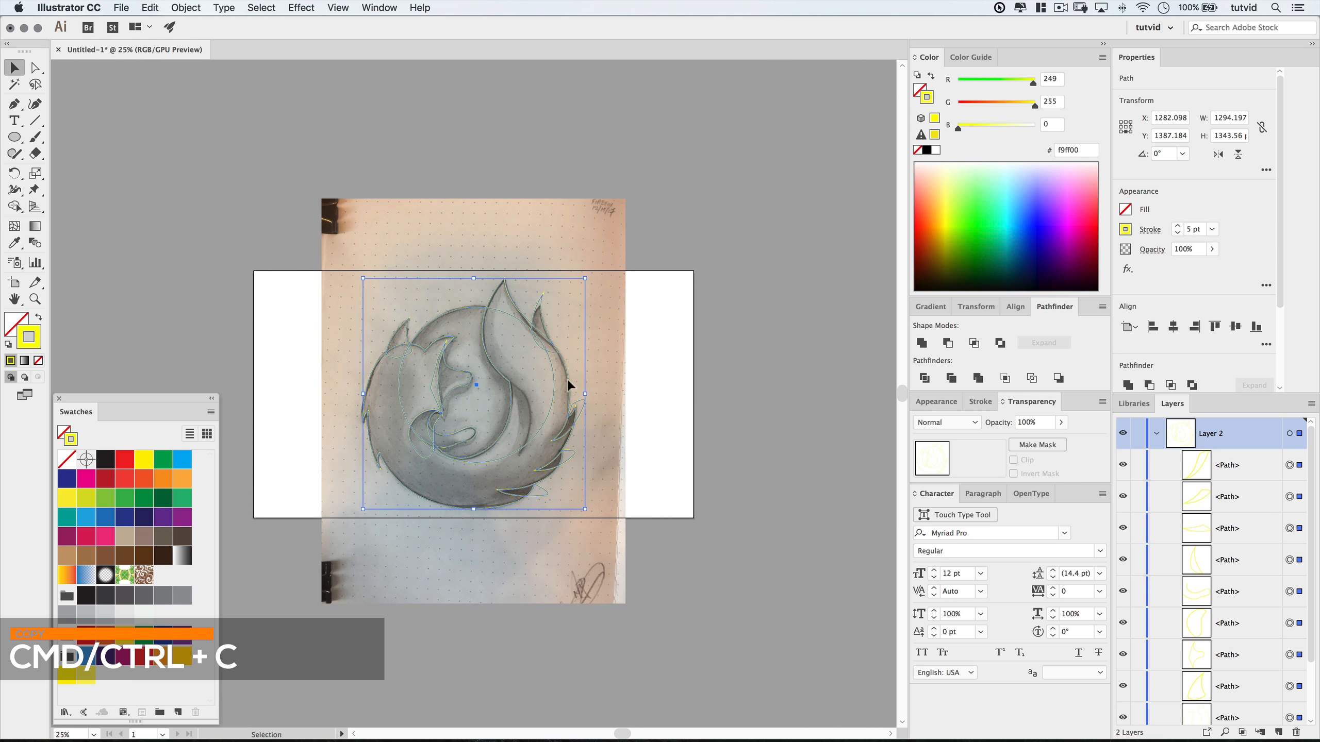
left_click_drag(356, 356, 819, 352)
scroll(679, 347, "left", 2)
key("super+v")
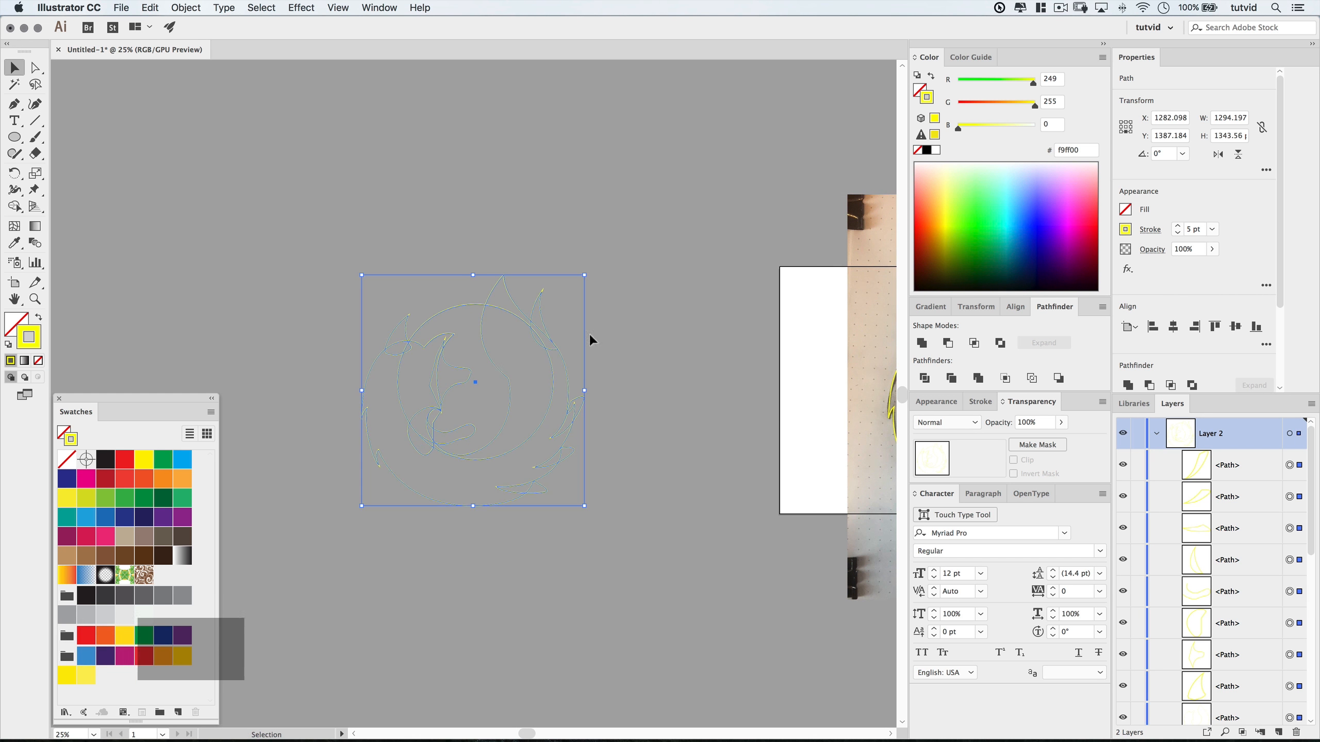
left_click(695, 474)
Group the original traced shapes over the sketch and lock that group on Layer 2.
scroll(421, 422, "right", 6)
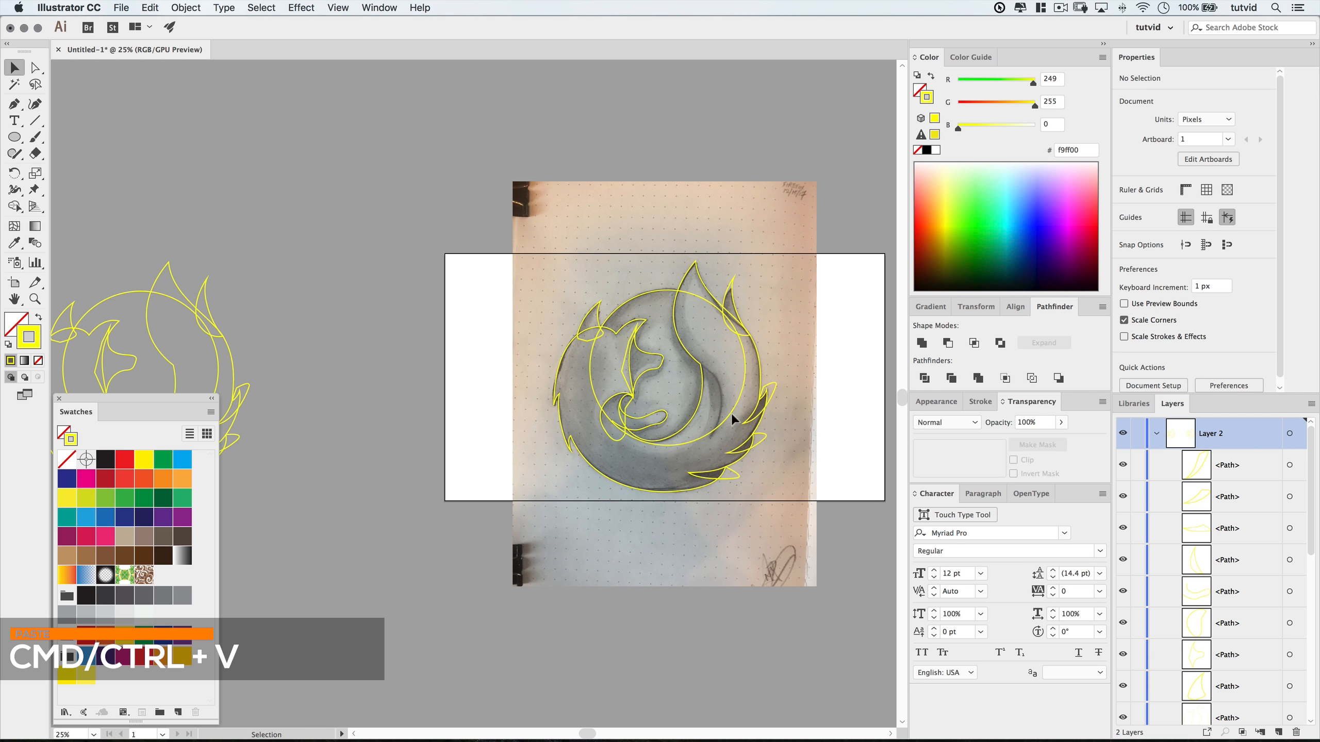
left_click_drag(535, 247, 812, 491)
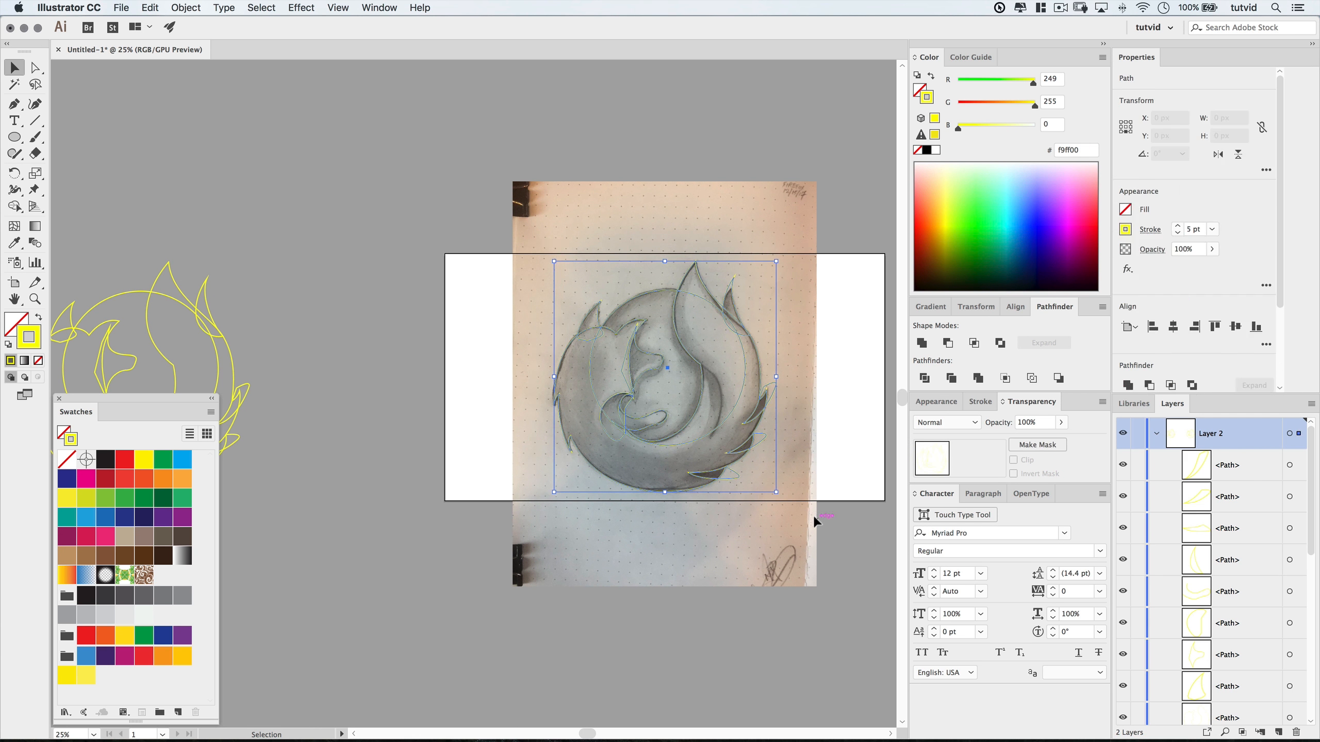
left_click(185, 7)
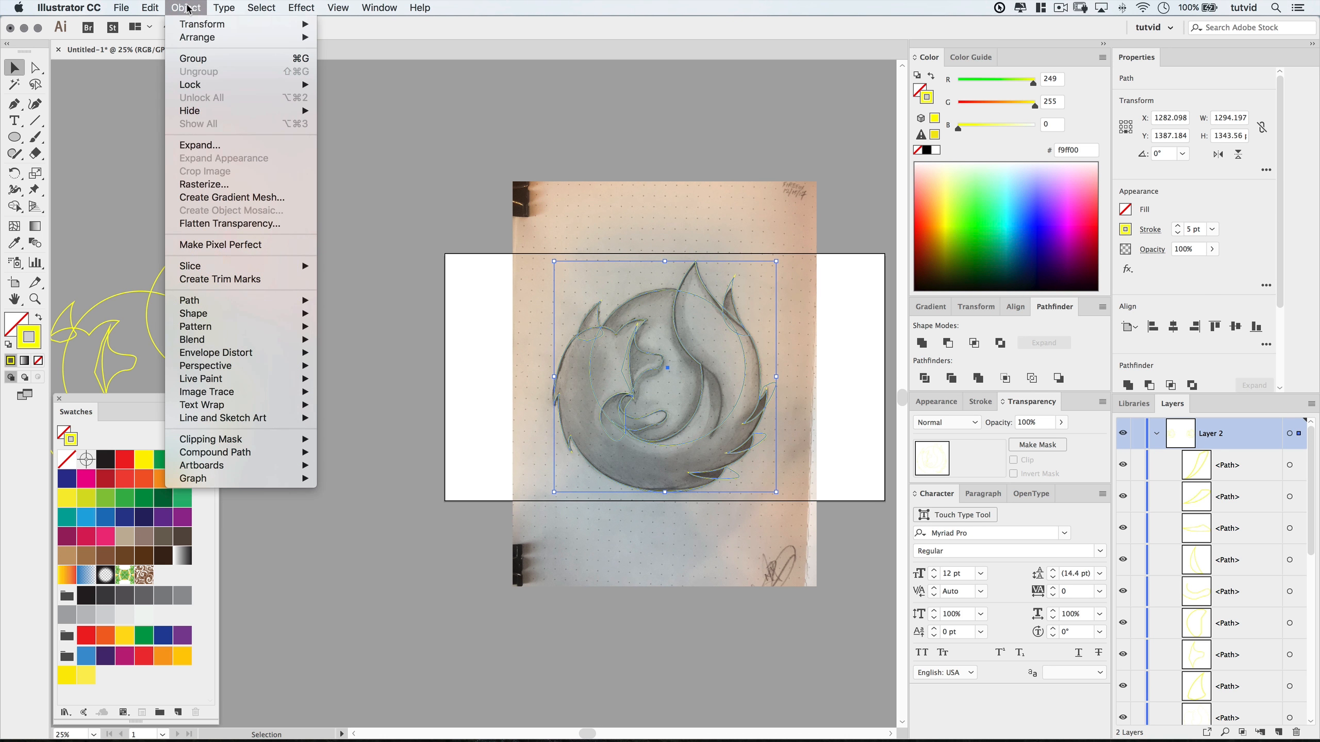
left_click(194, 59)
scroll(1195, 598, "down", 3)
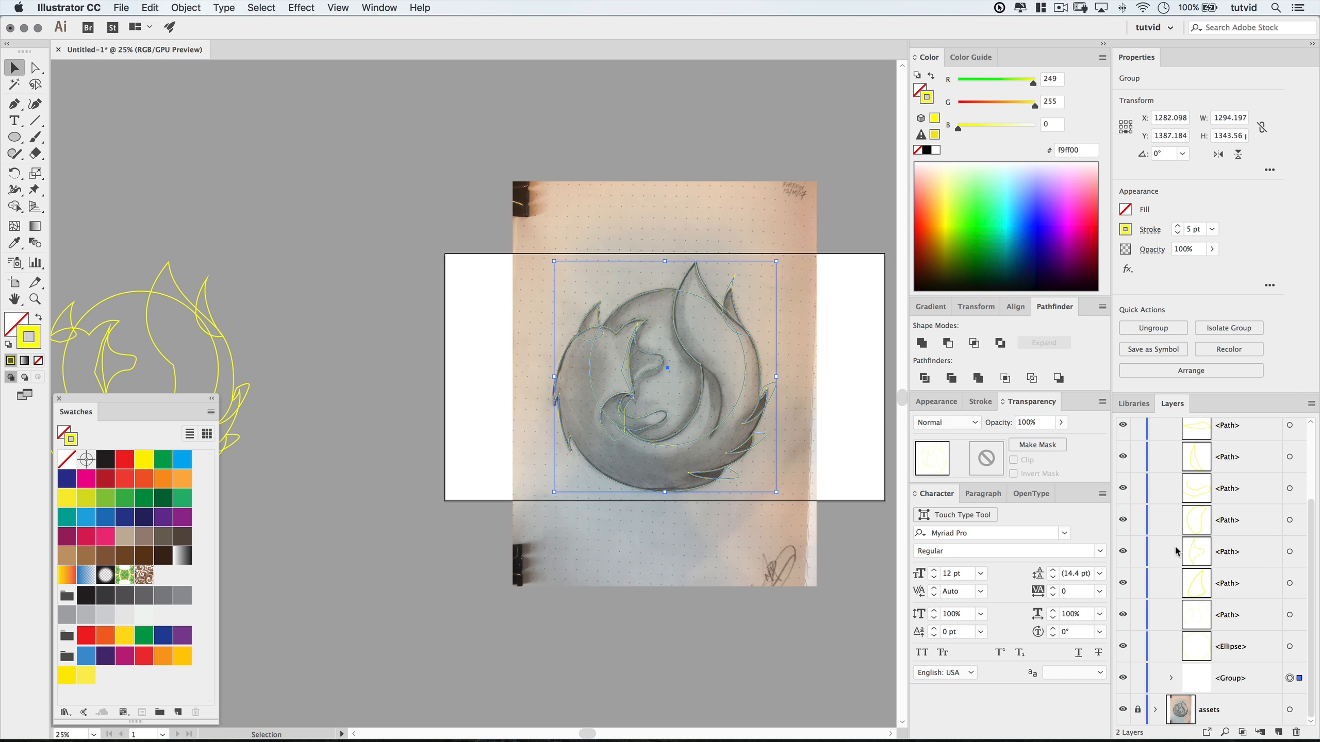
left_click(1137, 678)
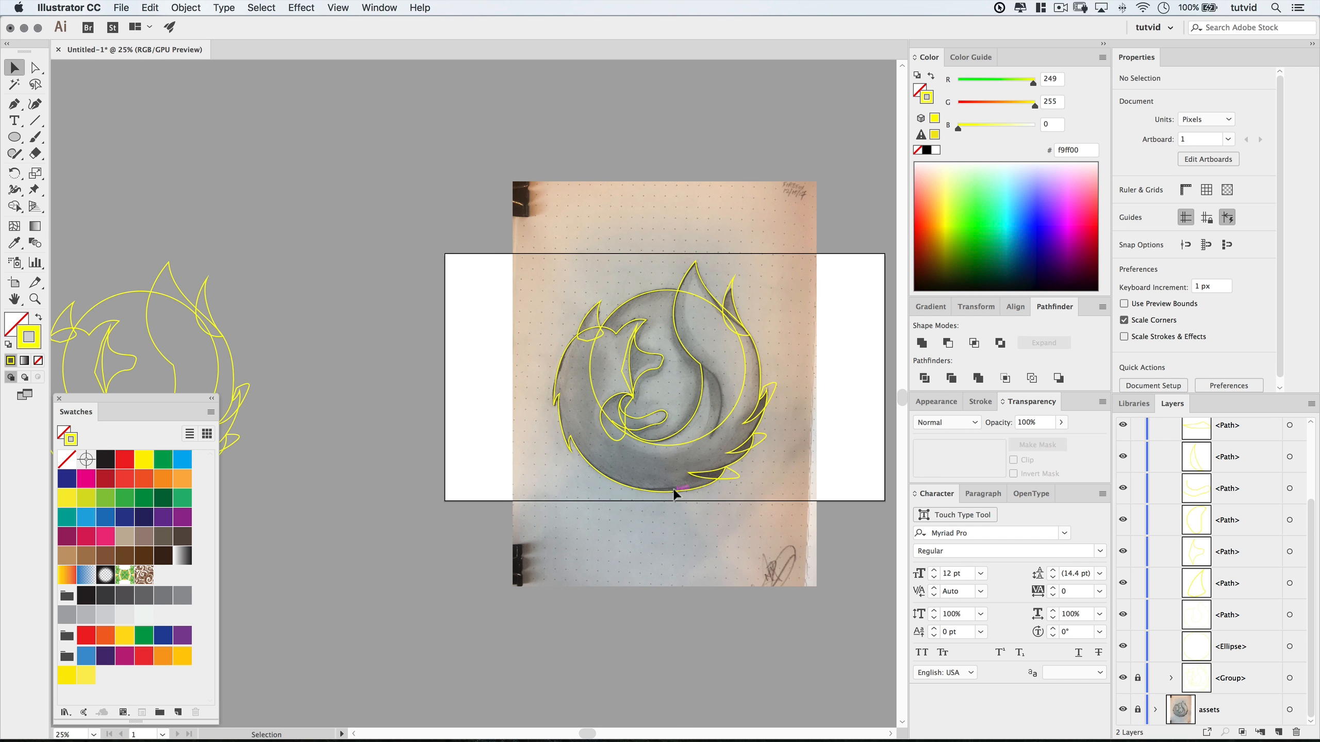
Remove the stroke from the globe ellipse in the pasted copy and give the ellipse a gradient fill.
scroll(494, 413, "left", 10)
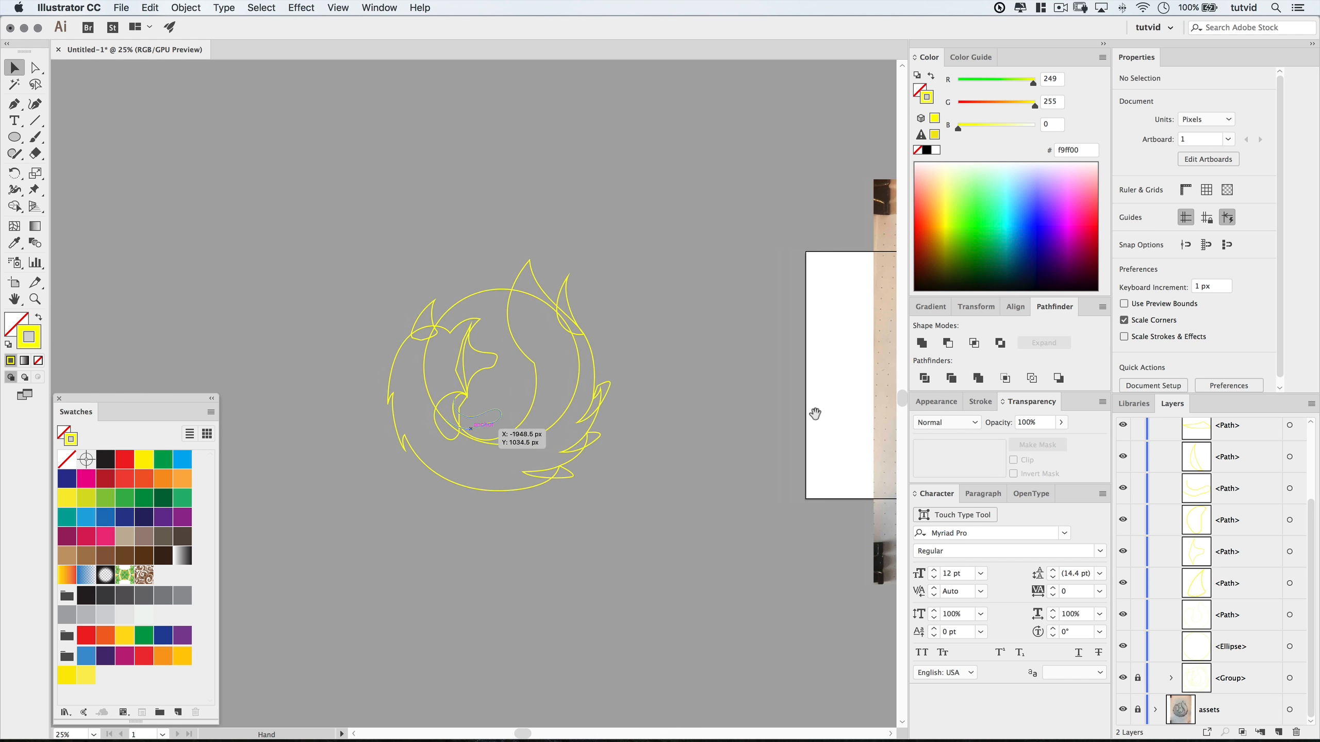
key("z")
left_click(604, 473)
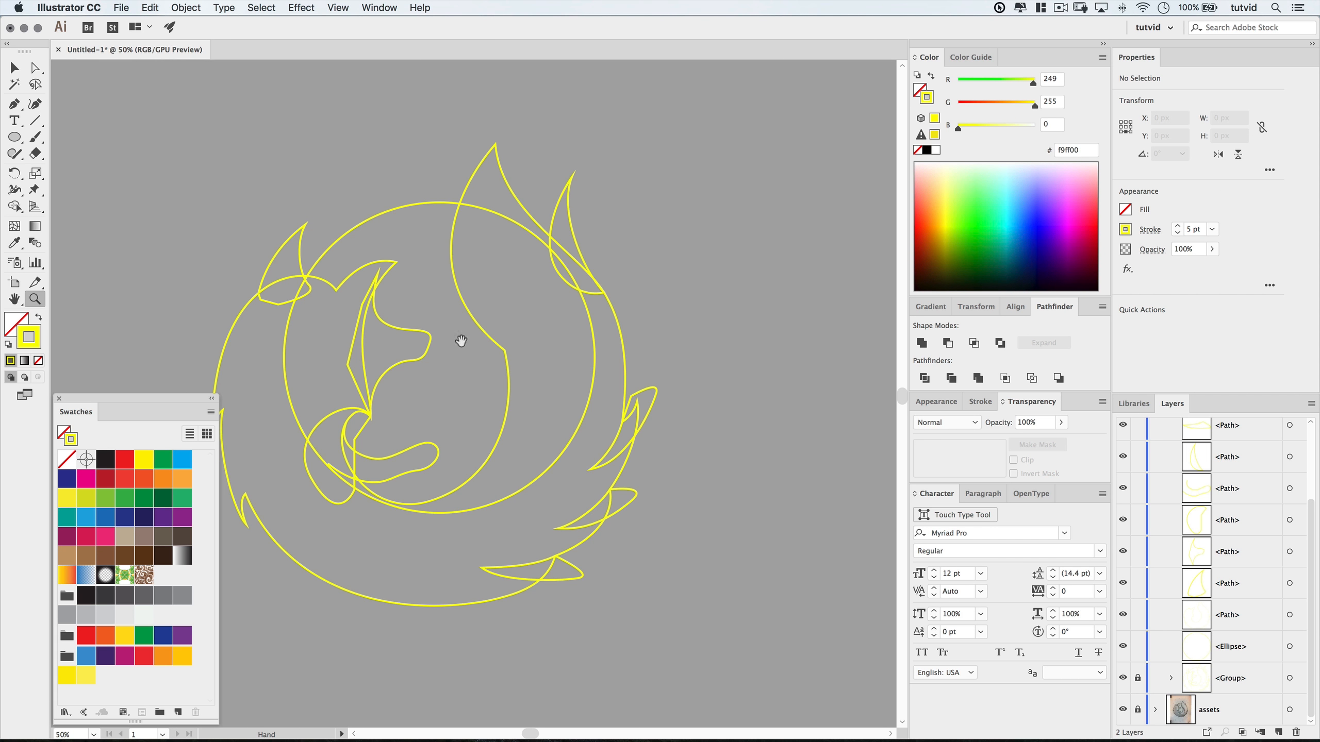
scroll(556, 302, "left", 4)
key("v")
left_click_drag(511, 168, 519, 222)
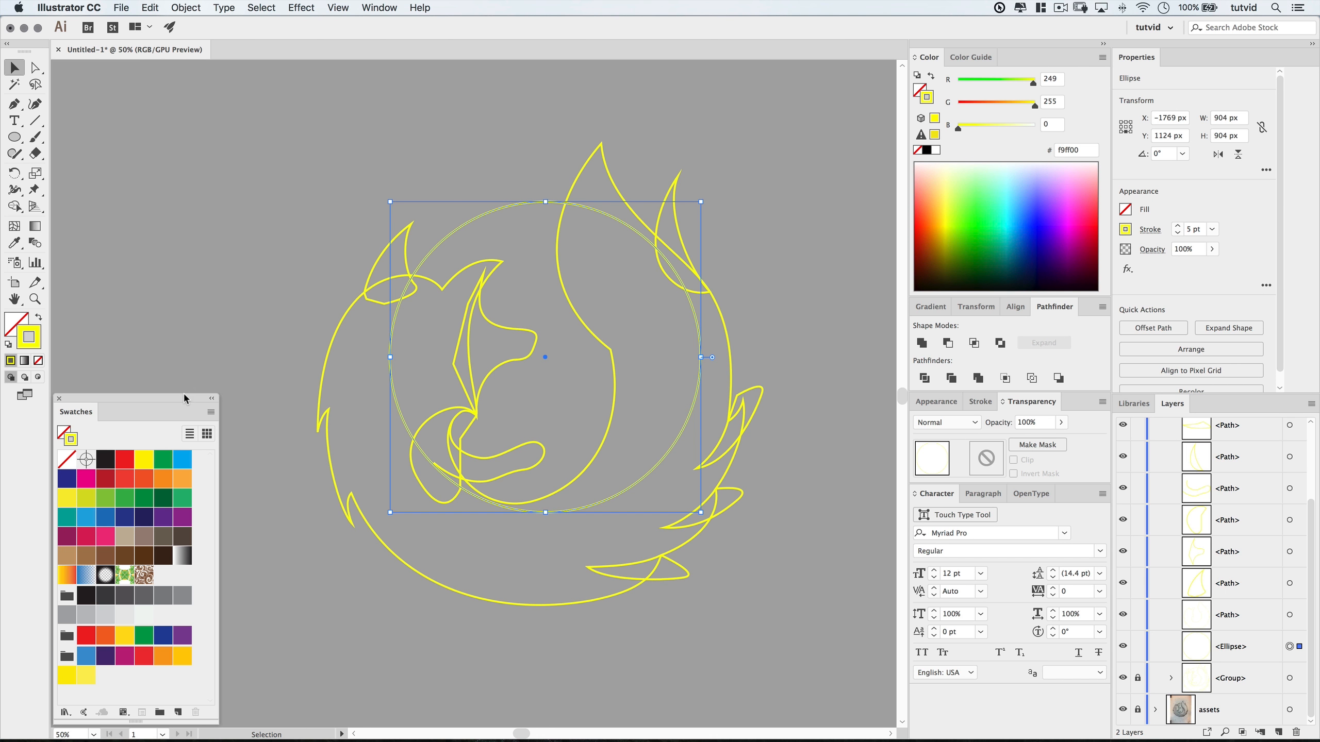
left_click(38, 360)
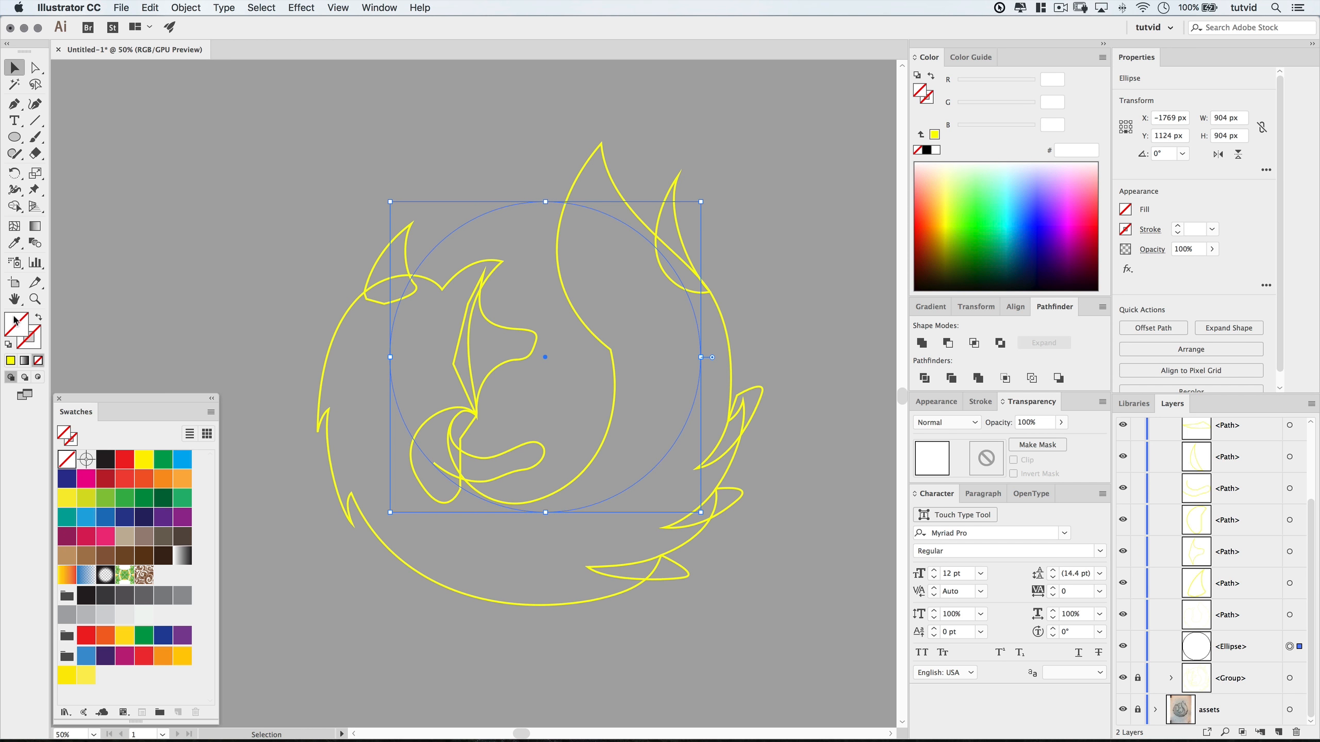
left_click(24, 361)
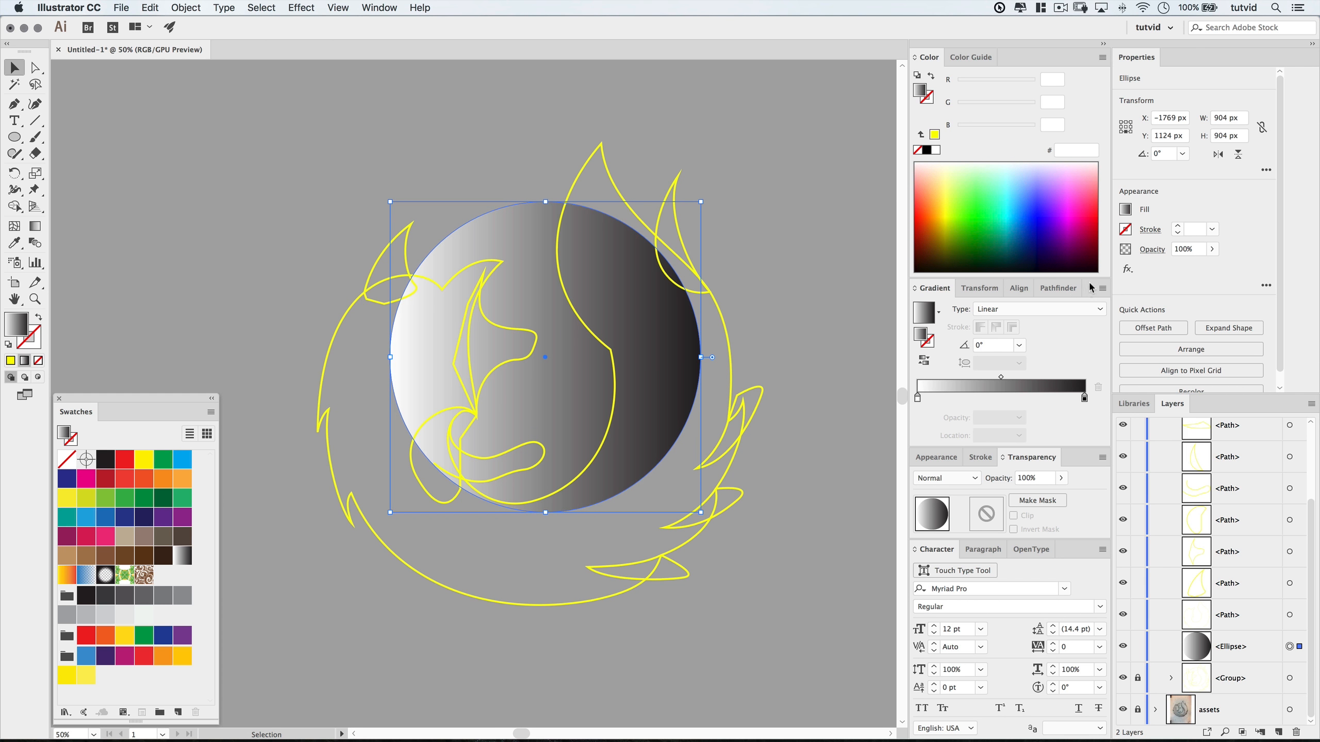
Make the globe's gradient radial, with blue 4093d0 at the centre and purple 4b2a72 at the outer edge.
left_click(1060, 309)
left_click(1018, 325)
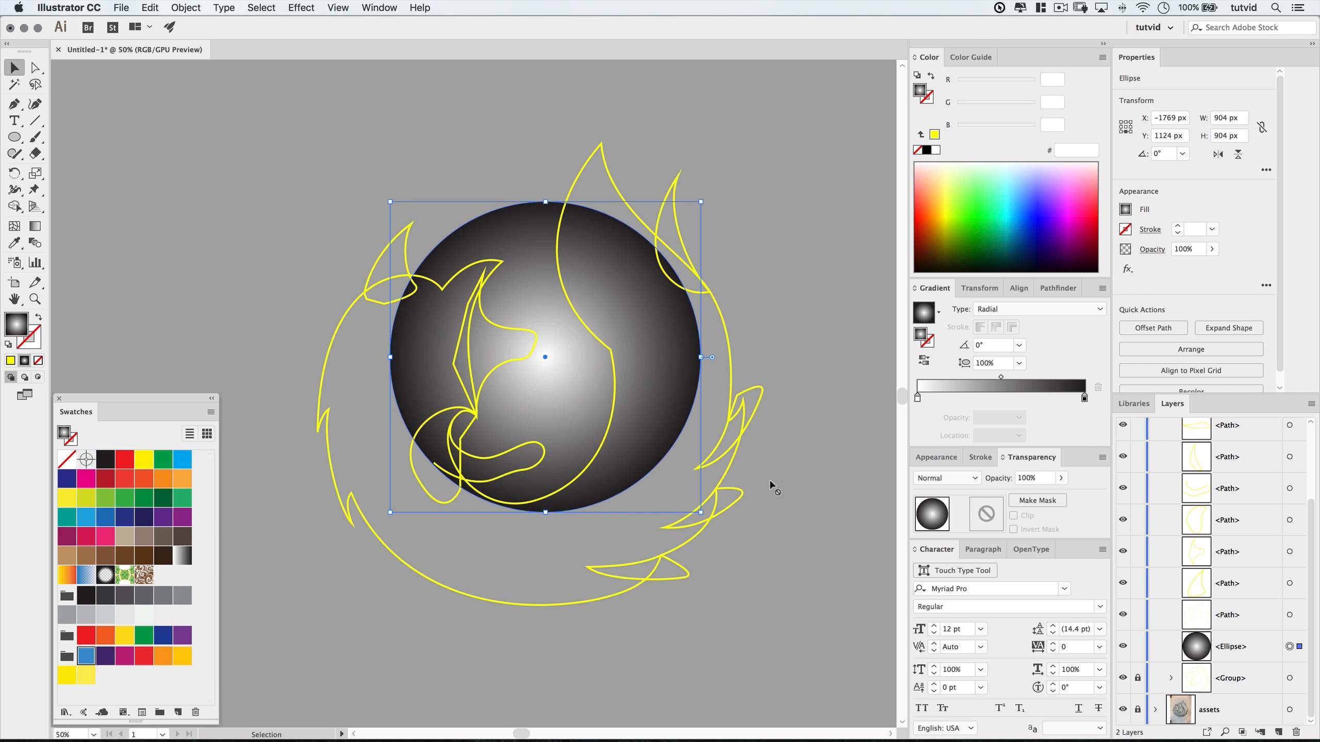
left_click_drag(918, 400, 919, 403)
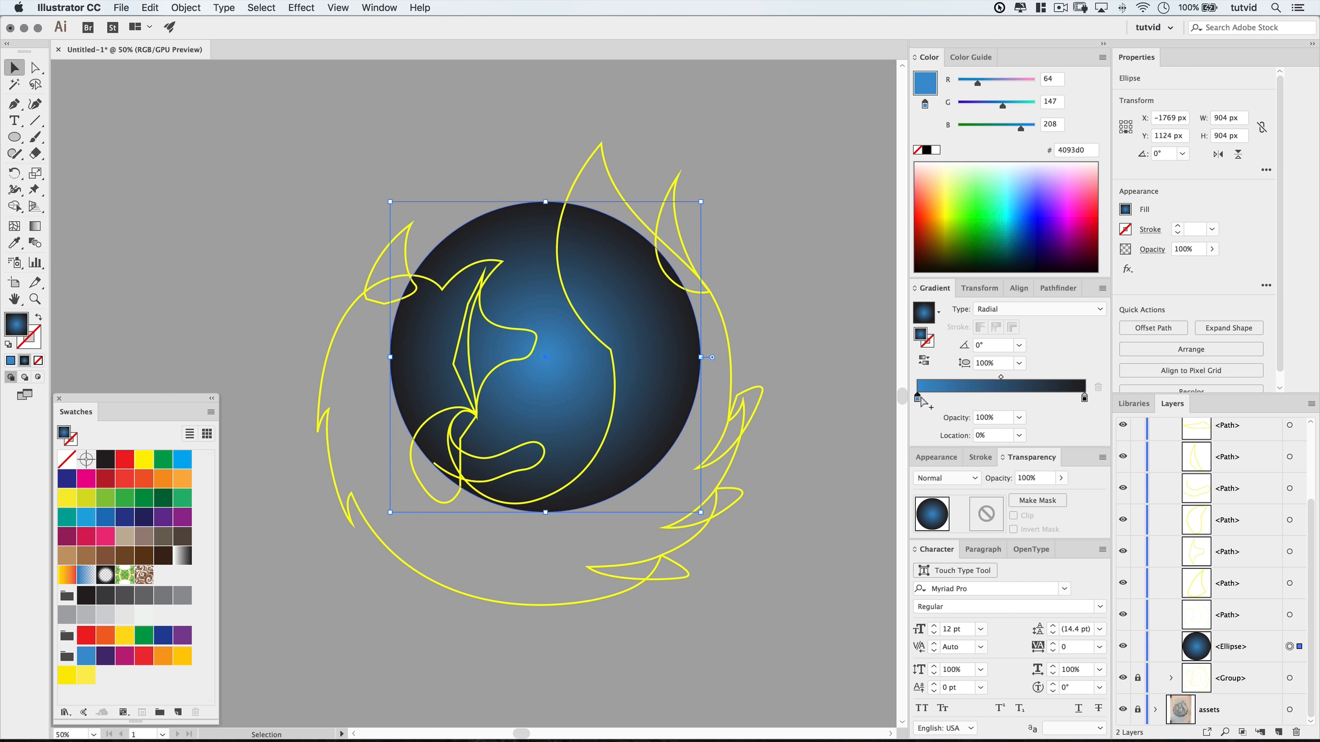
left_click_drag(101, 662, 1086, 403)
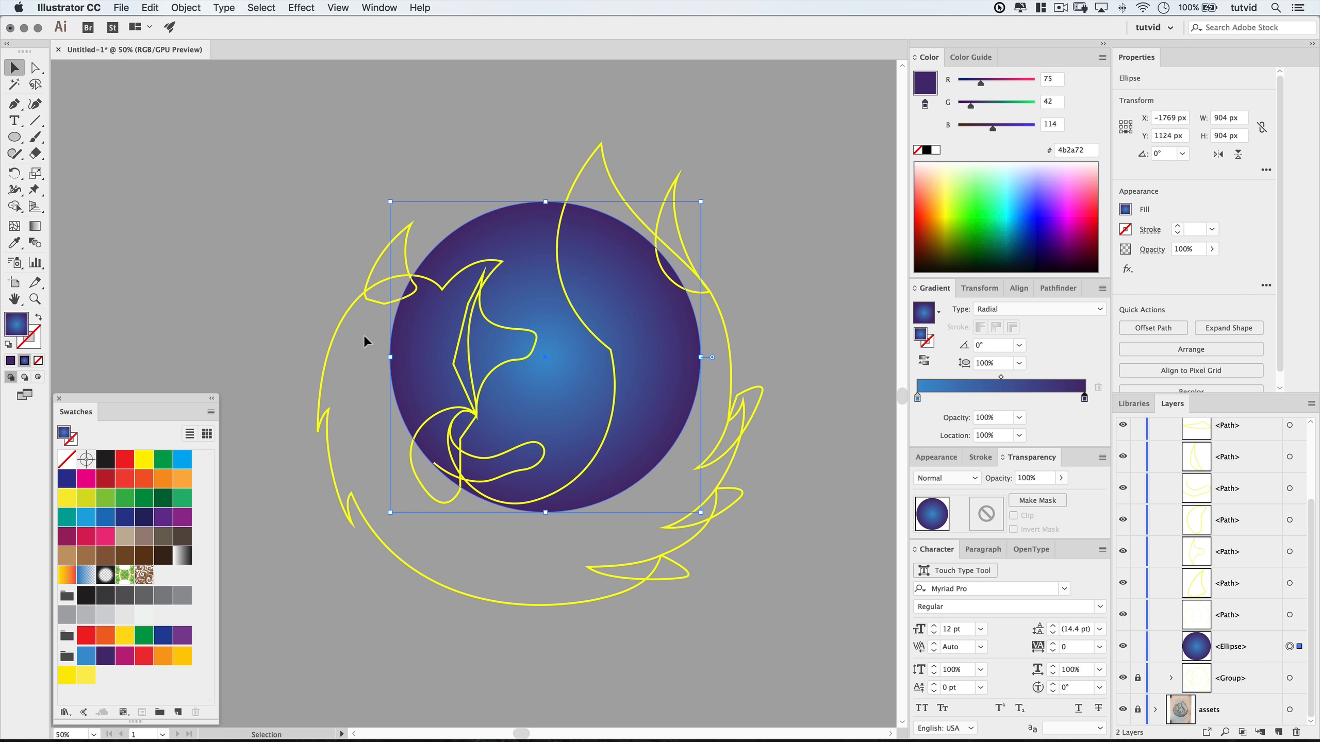
Redirect the globe's radial gradient from a blue centre near the top down to the bottom at about -102.3°, and deselect the globe.
left_click(36, 231)
left_click_drag(594, 251, 500, 437)
left_click_drag(562, 245, 521, 463)
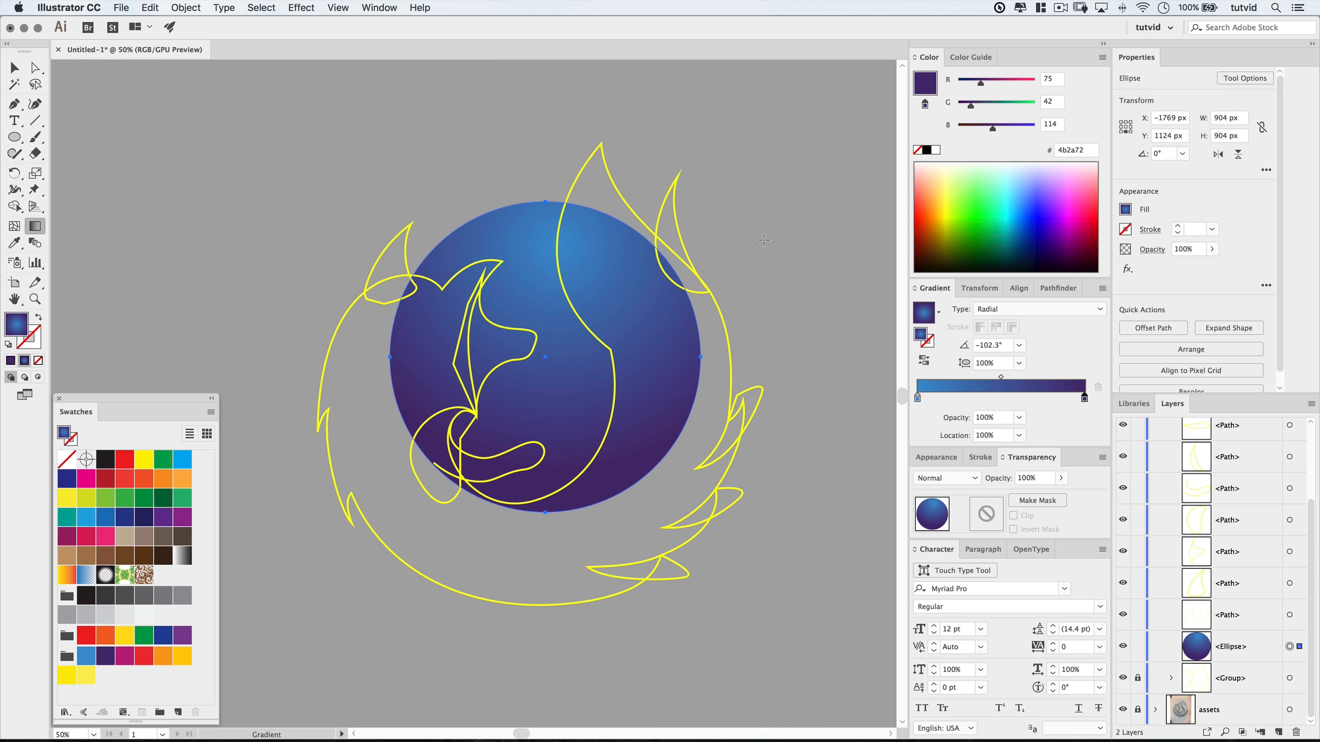
key("v")
left_click(321, 217)
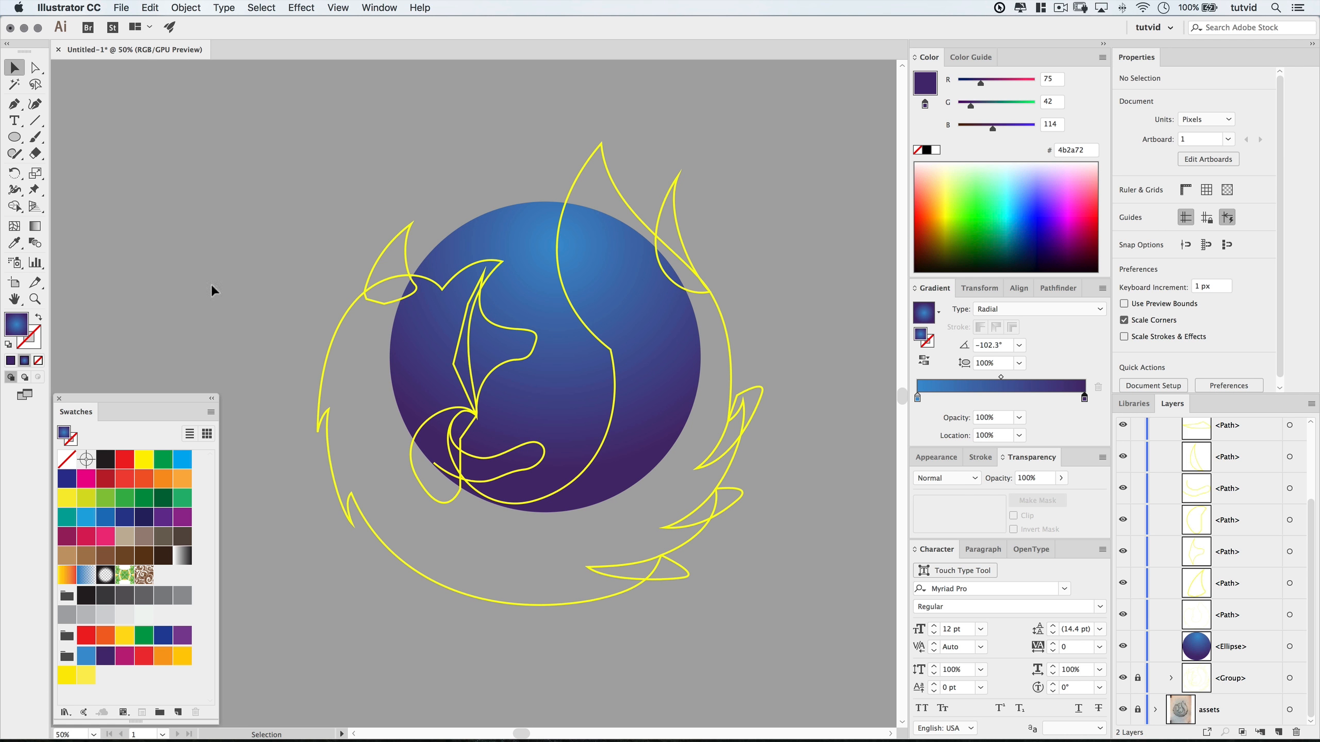
Prepare the Pen tool with no fill and a 10 pt magenta ec008c stroke.
left_click(14, 104)
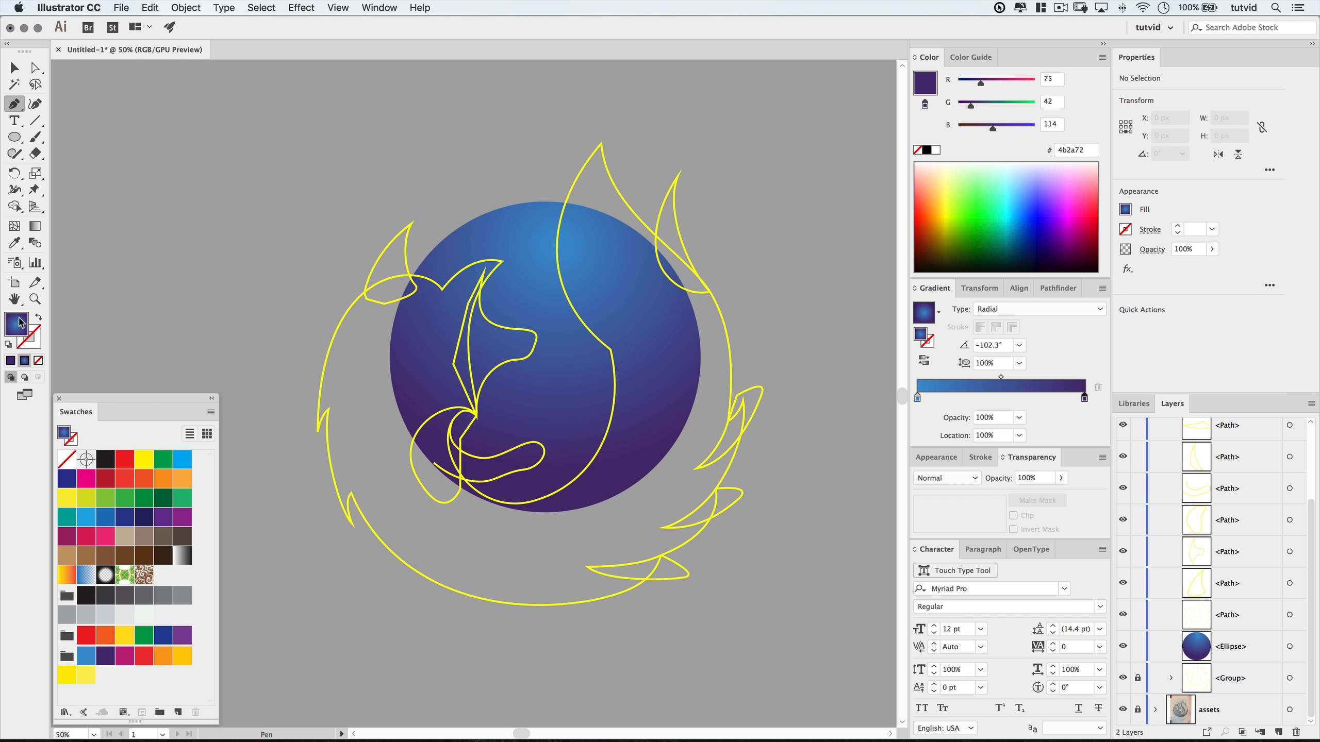
left_click(38, 360)
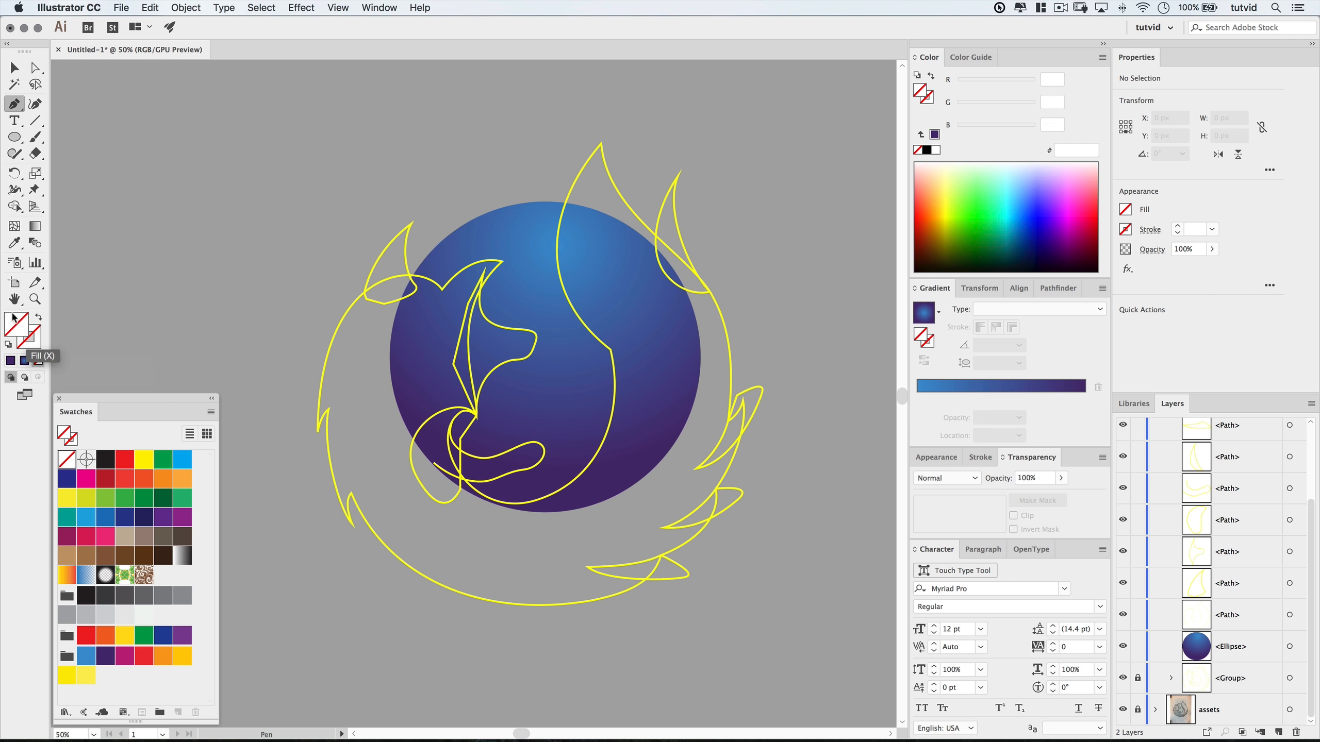
left_click(39, 348)
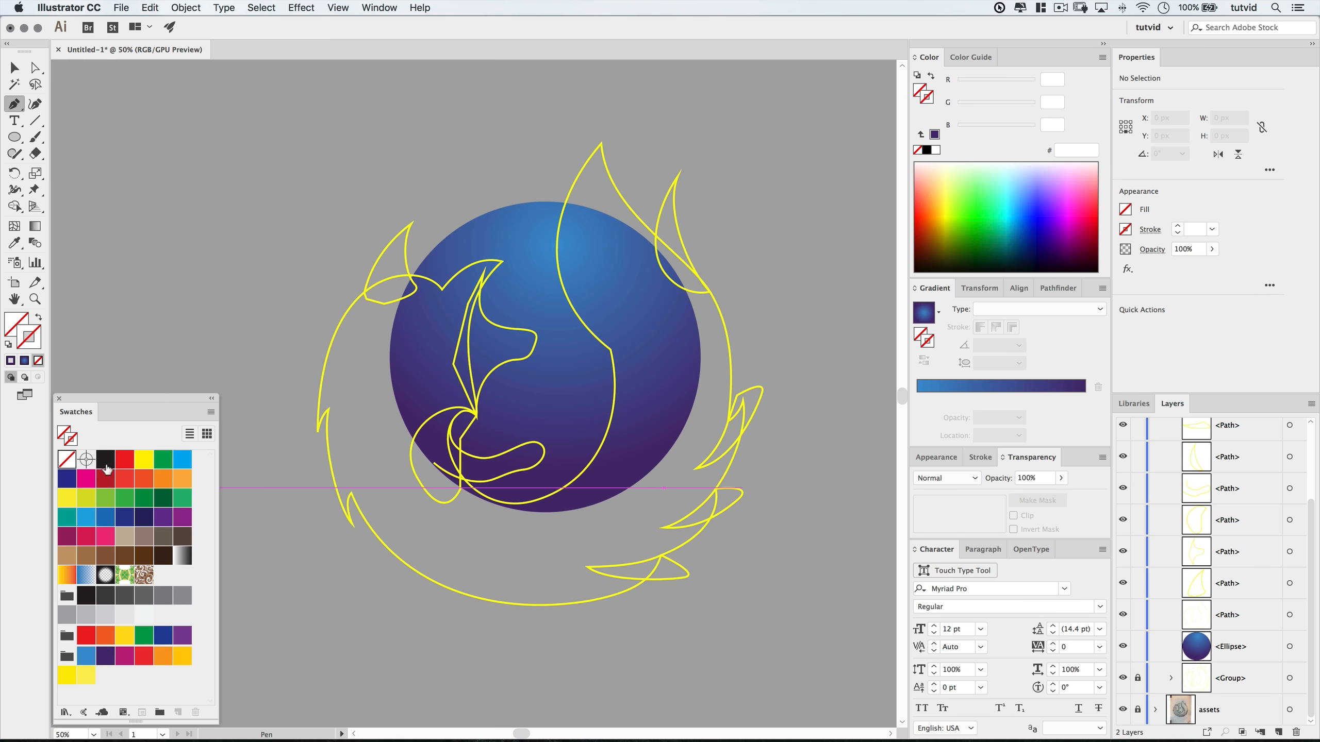
left_click(86, 478)
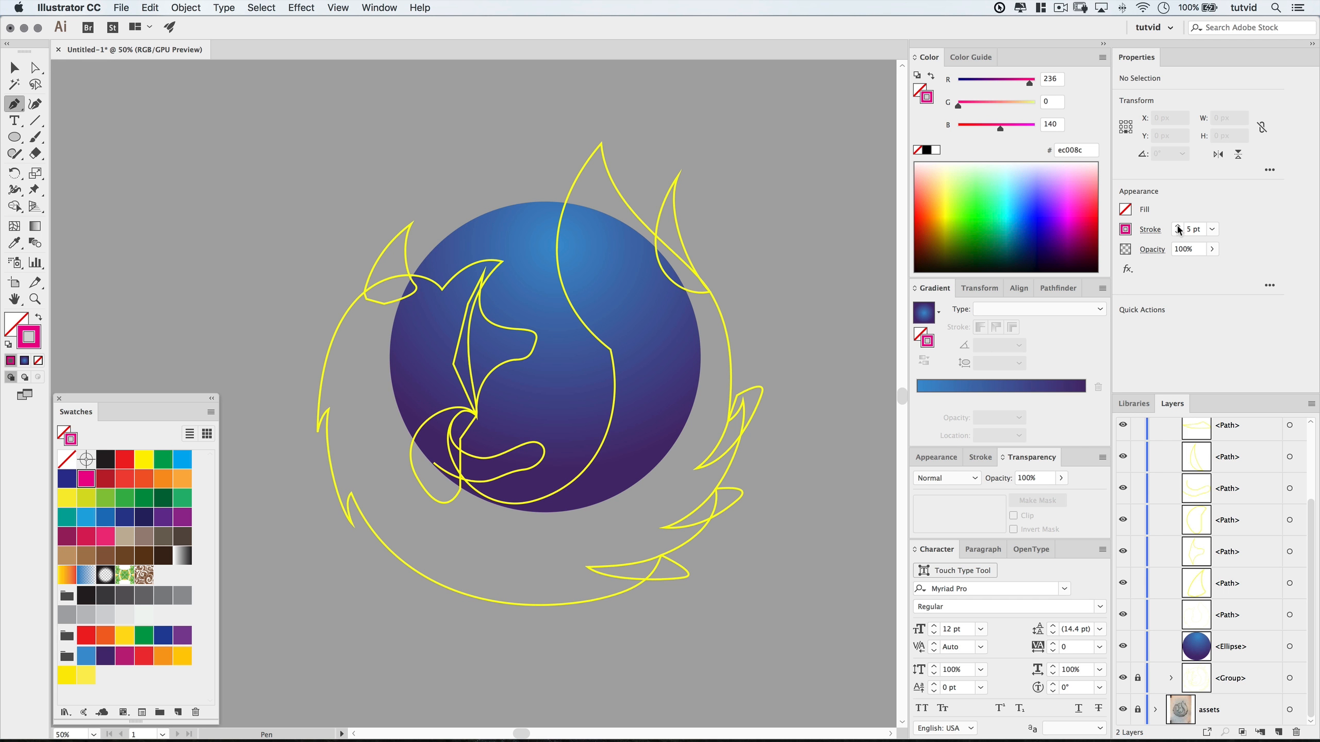
left_click(1178, 229)
Draw an open curve outside the fox outline, from its upper left down around to below the tail.
left_click_drag(284, 276, 252, 400)
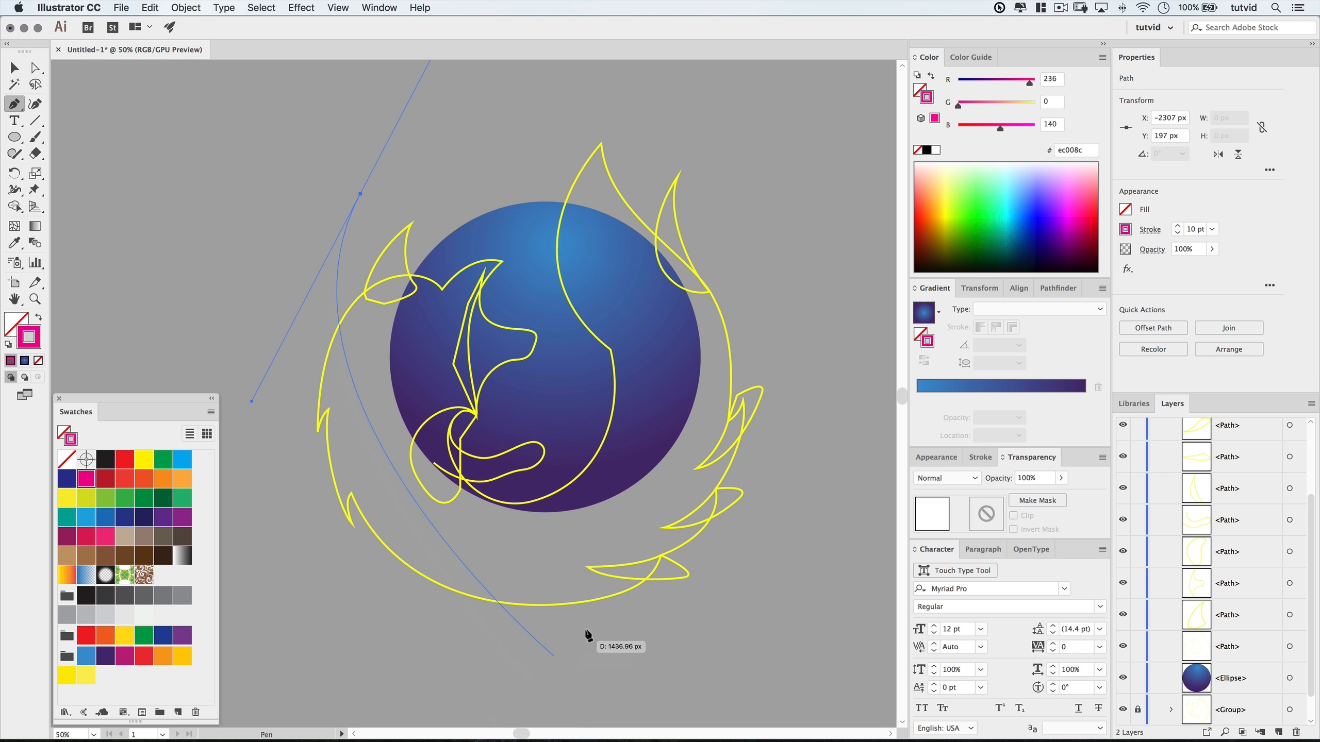
mouse_move(560, 642)
left_mouse_down()
mouse_move(780, 636)
mouse_move(904, 654)
mouse_move(773, 649)
left_mouse_up()
left_click_drag(503, 531, 658, 530)
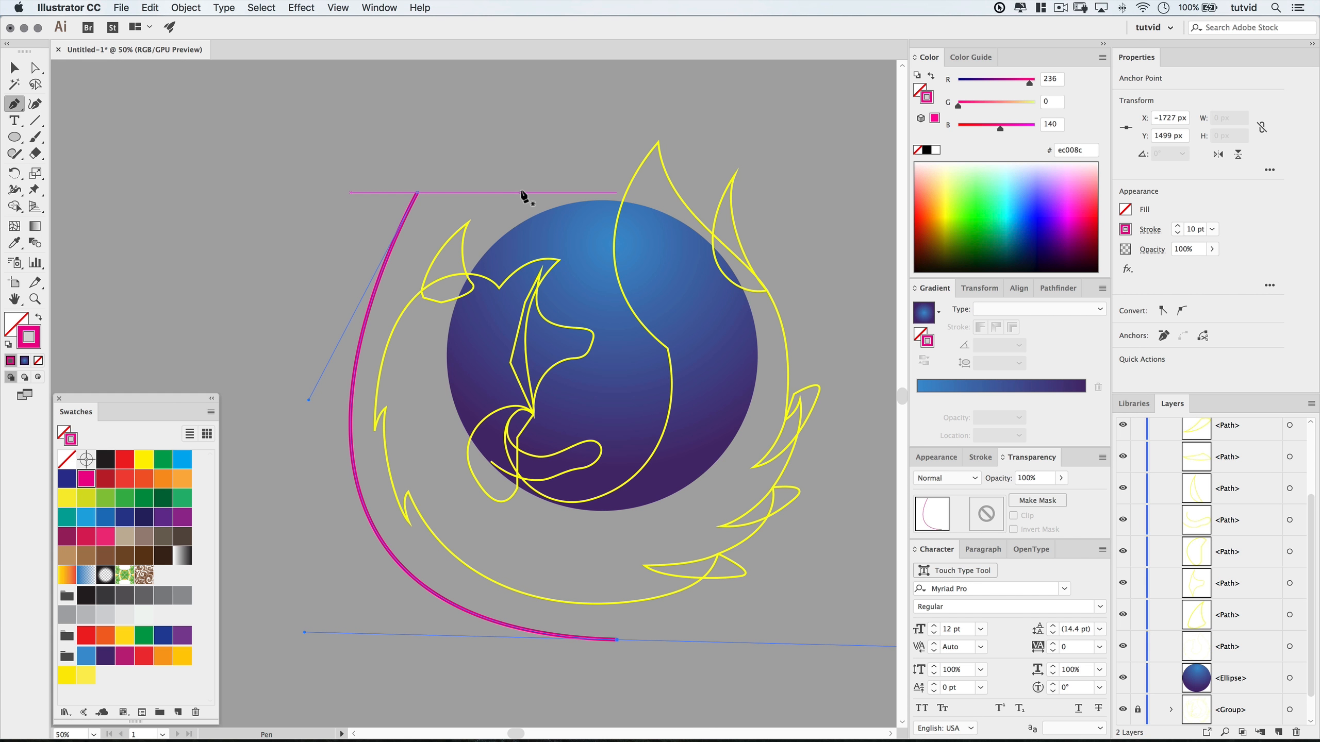
Draw a second curve inside the first, from the globe's upper left to its lower right, and adjust its handles to bow it outward.
left_click_drag(500, 200, 456, 268)
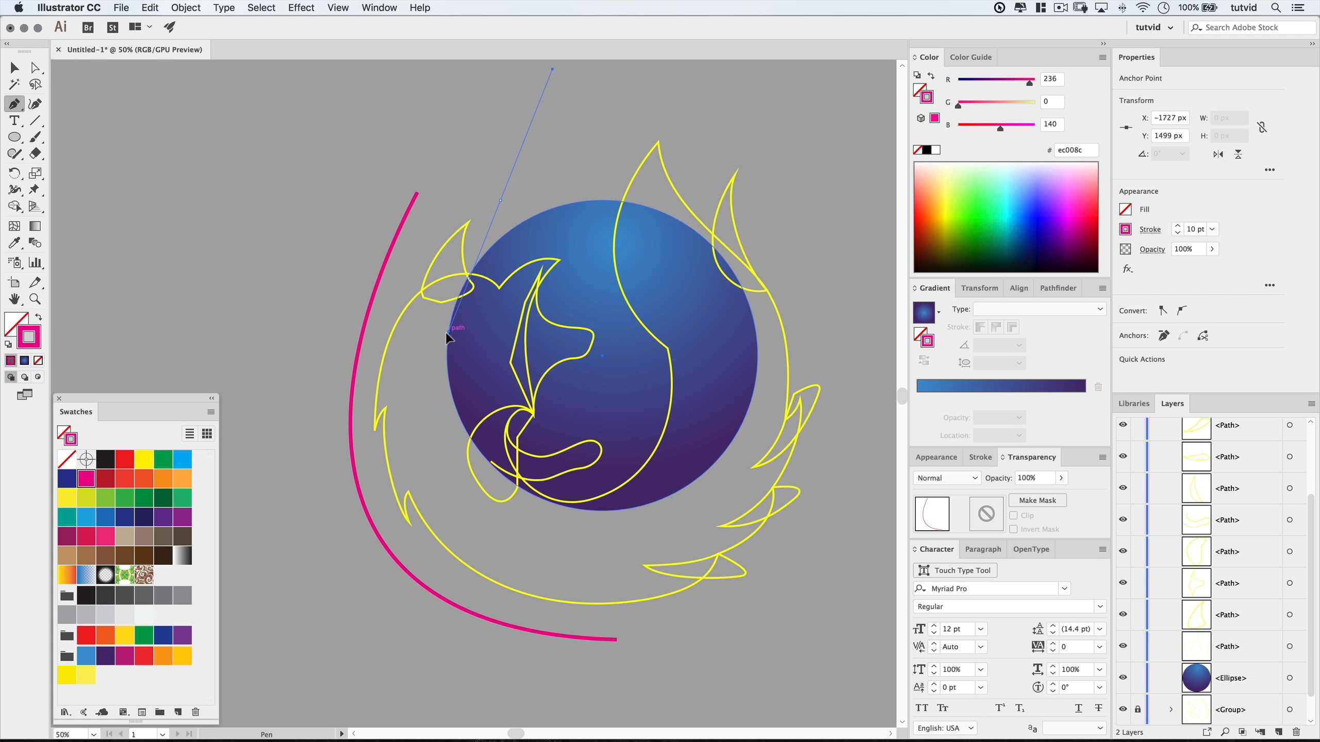
left_click_drag(446, 333, 424, 394)
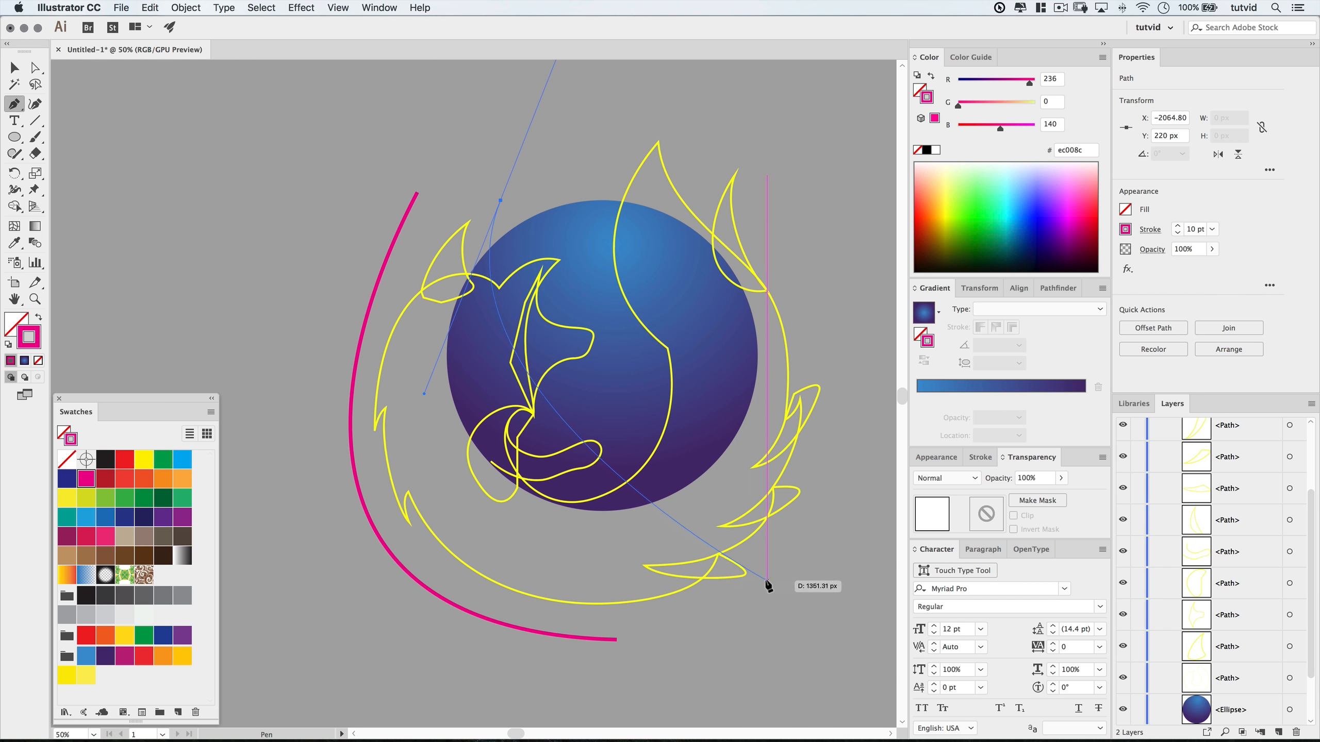
scroll(806, 584, "right", 8)
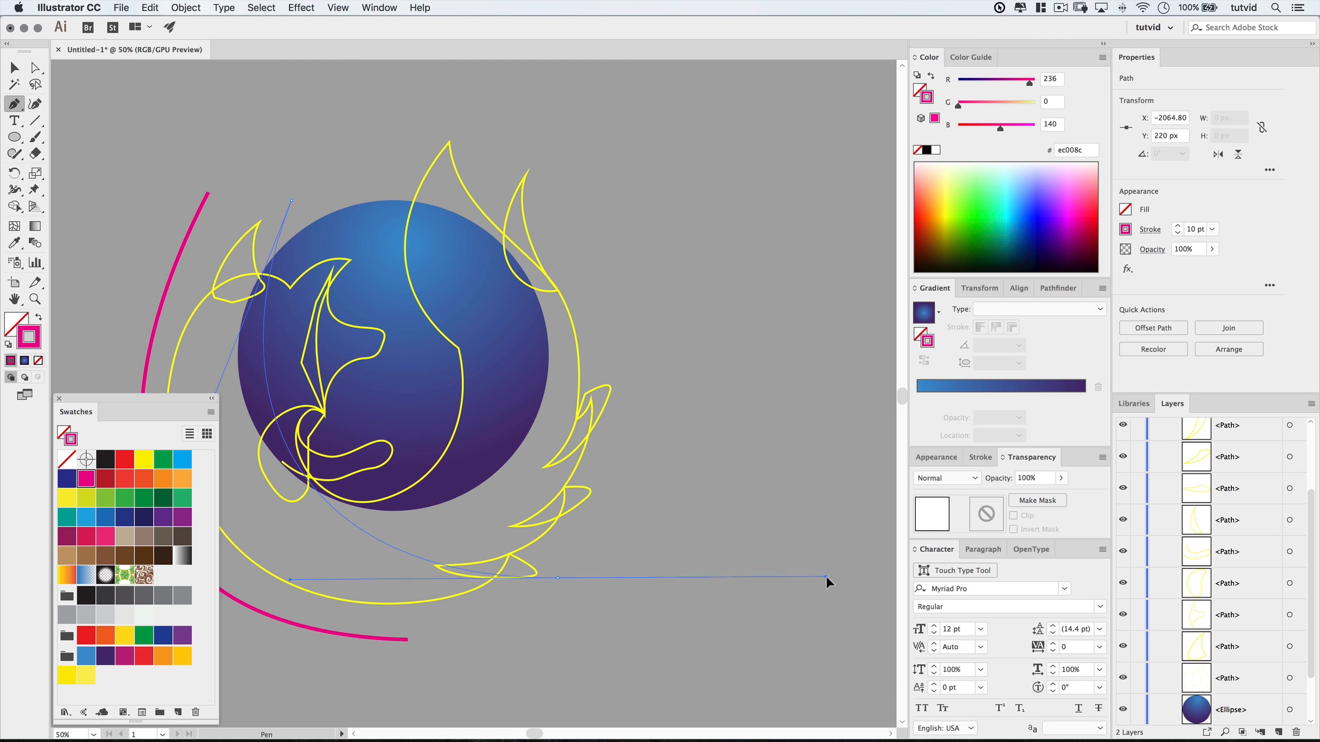
left_click_drag(626, 593, 767, 579)
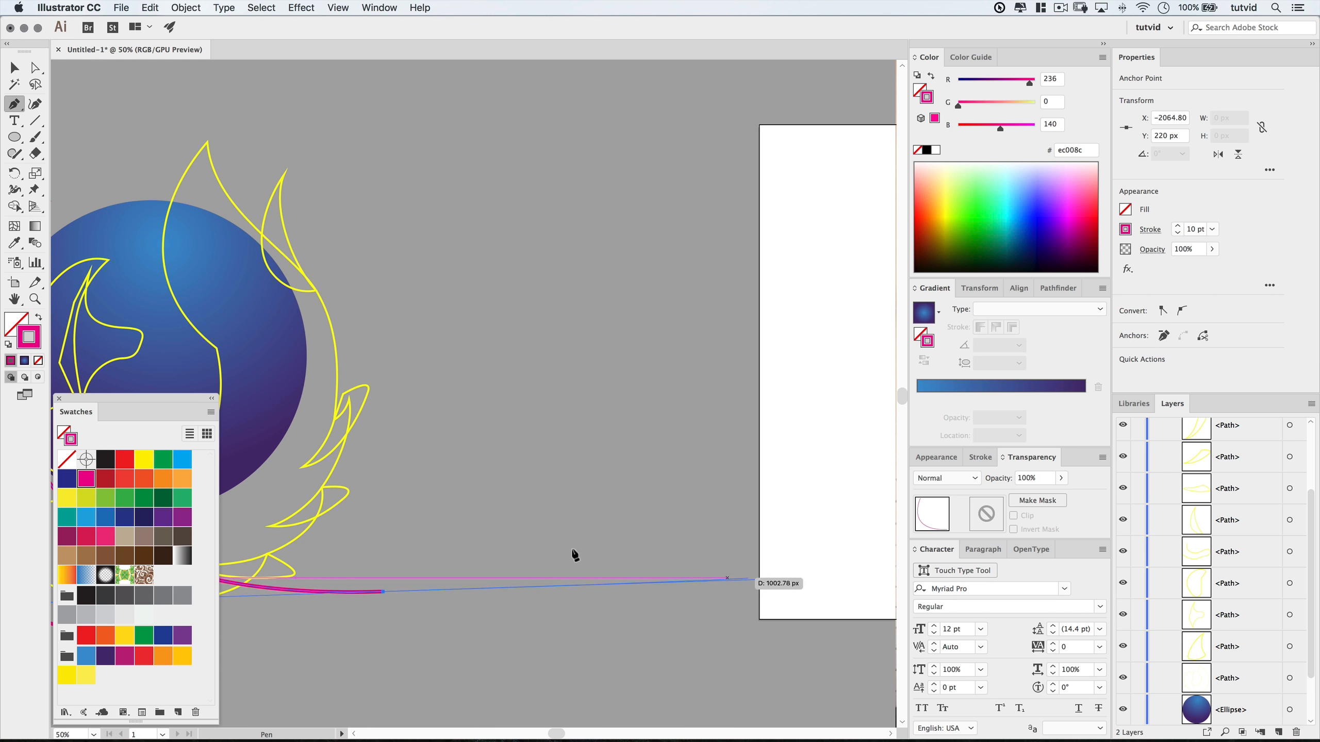
left_click_drag(382, 493, 765, 437)
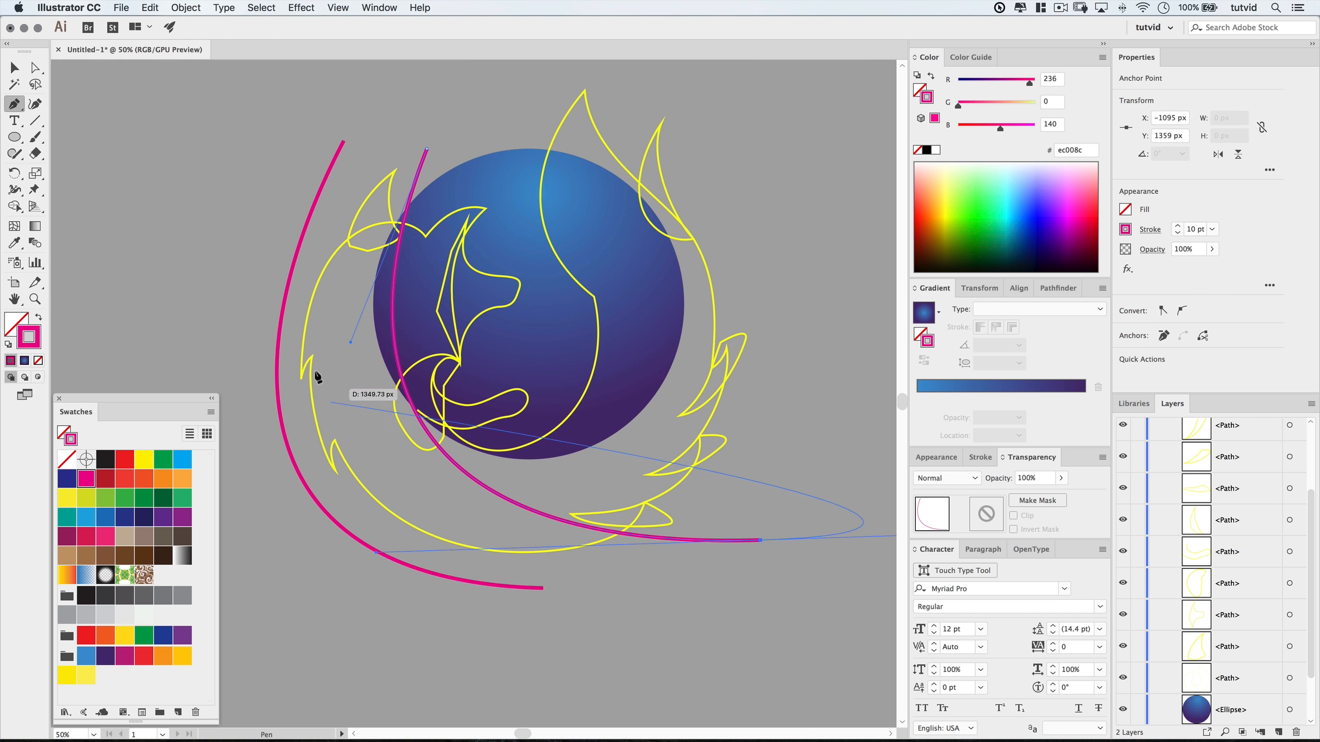
left_click_drag(350, 342, 282, 368)
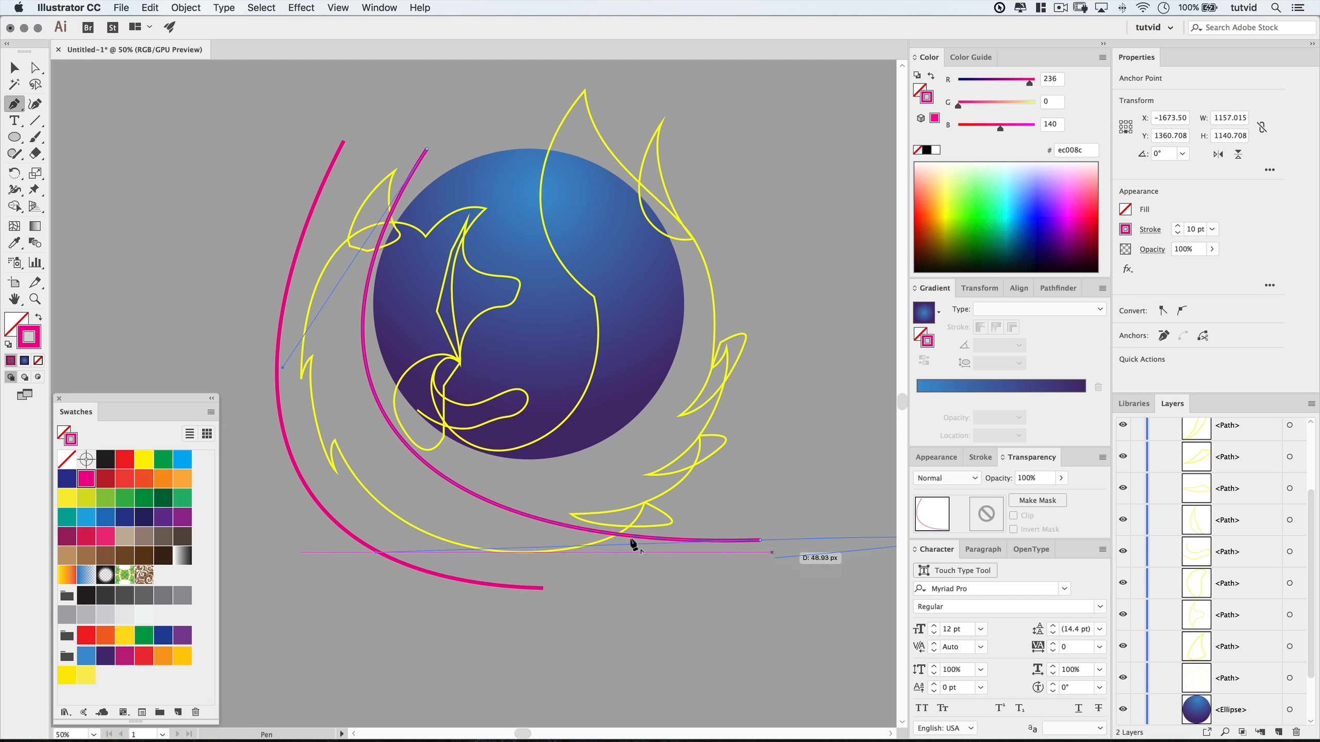
mouse_move(378, 553)
left_mouse_down()
mouse_move(409, 550)
mouse_move(395, 532)
mouse_move(356, 566)
mouse_move(374, 562)
left_mouse_up()
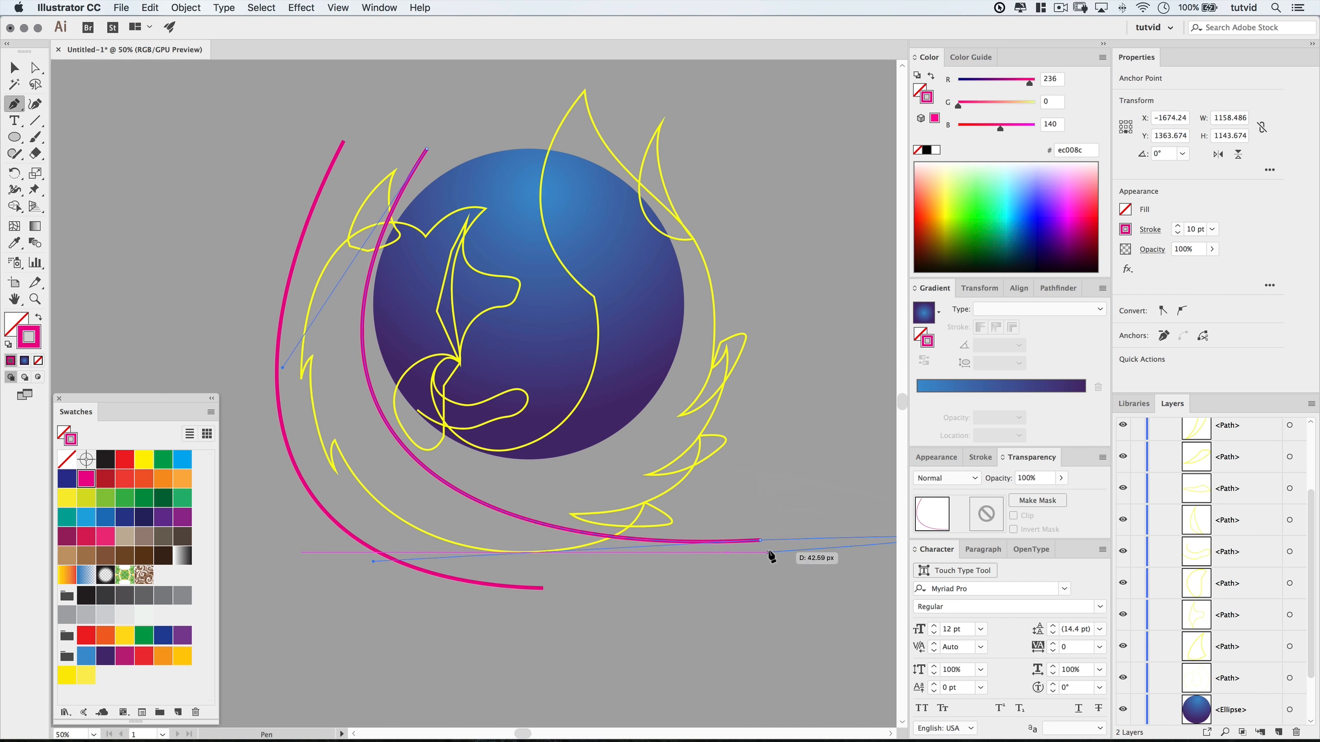
key("Escape")
Draw a third open curve from the globe's upper middle down through the fox to the tail's lower right.
left_click_drag(535, 493, 490, 515)
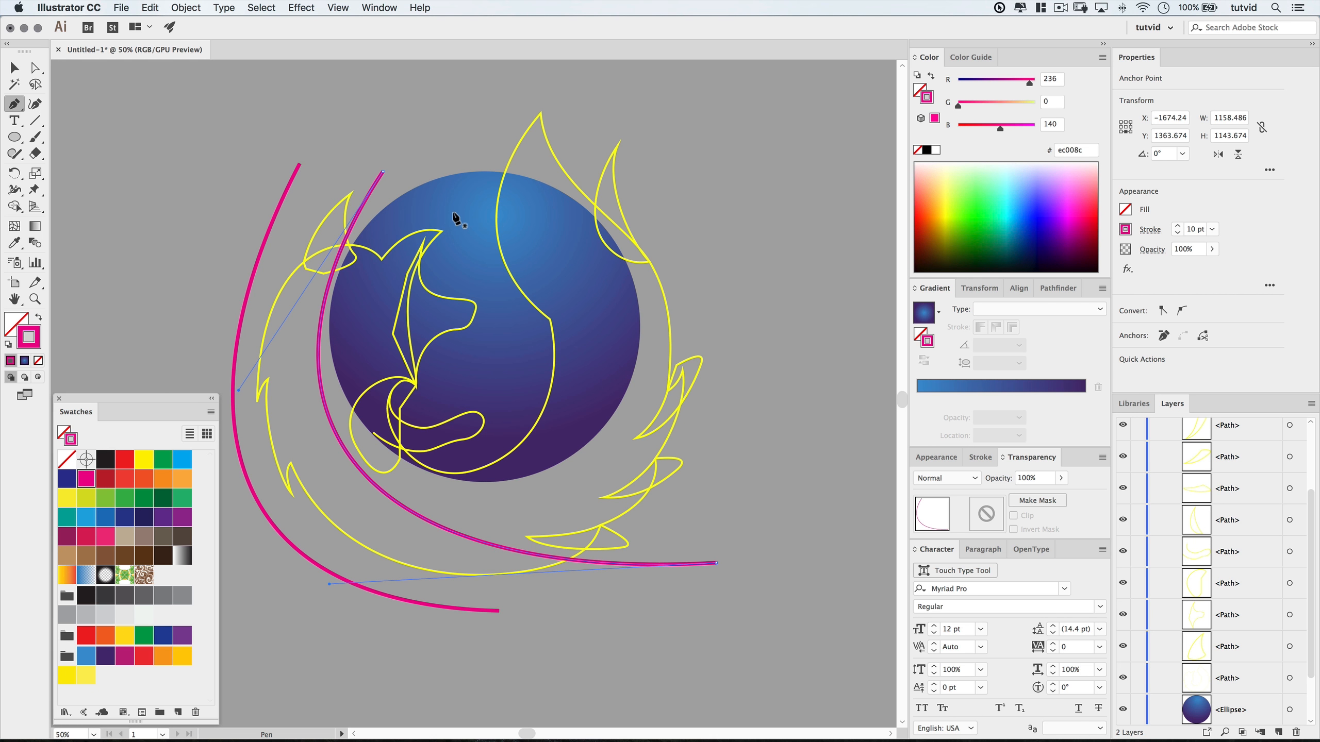
left_click_drag(453, 213, 412, 326)
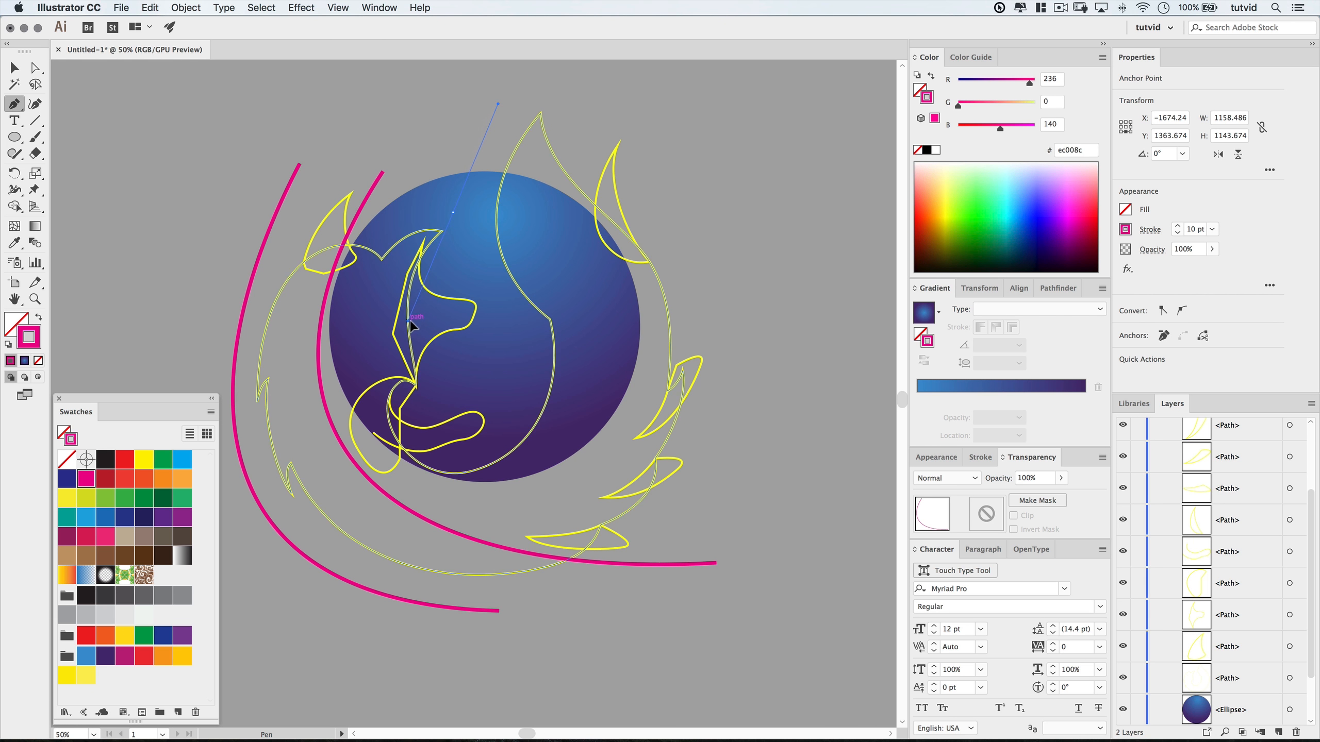
left_click_drag(701, 503, 893, 515)
mouse_move(831, 495)
left_mouse_down()
mouse_move(818, 497)
mouse_move(842, 506)
left_mouse_up()
scroll(275, 434, "left", 5)
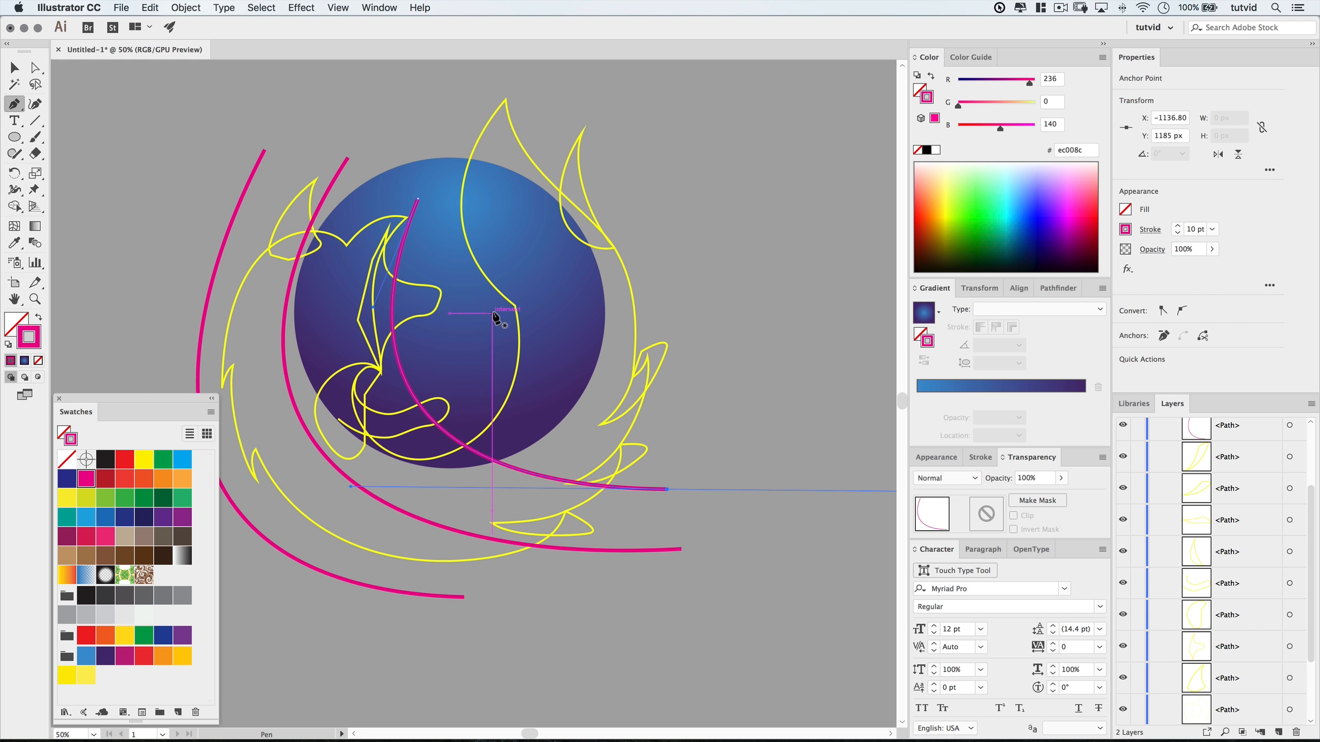
Draw two shorter curves from the globe's centre, one down past its lower right edge and one above it bending up past the right edge.
left_click_drag(475, 320, 512, 375)
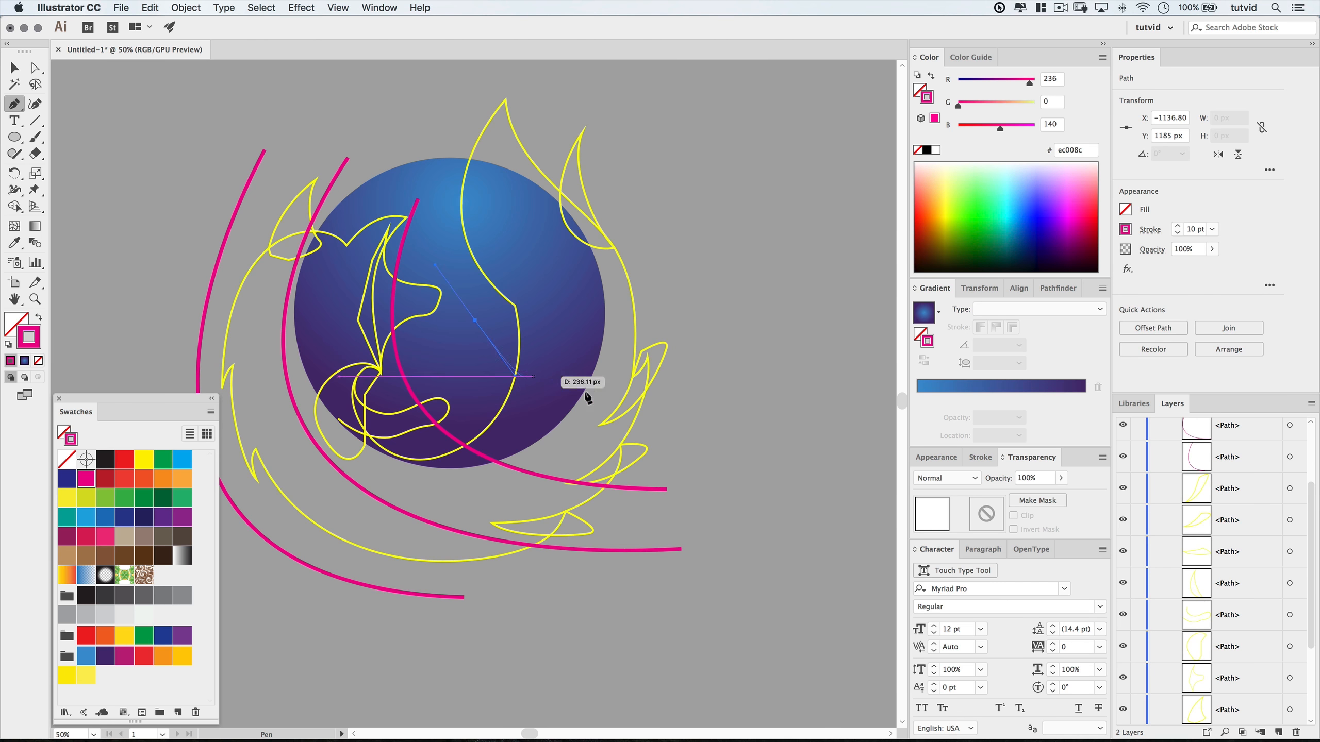
mouse_move(681, 415)
left_mouse_down()
mouse_move(736, 404)
mouse_move(748, 385)
left_mouse_up()
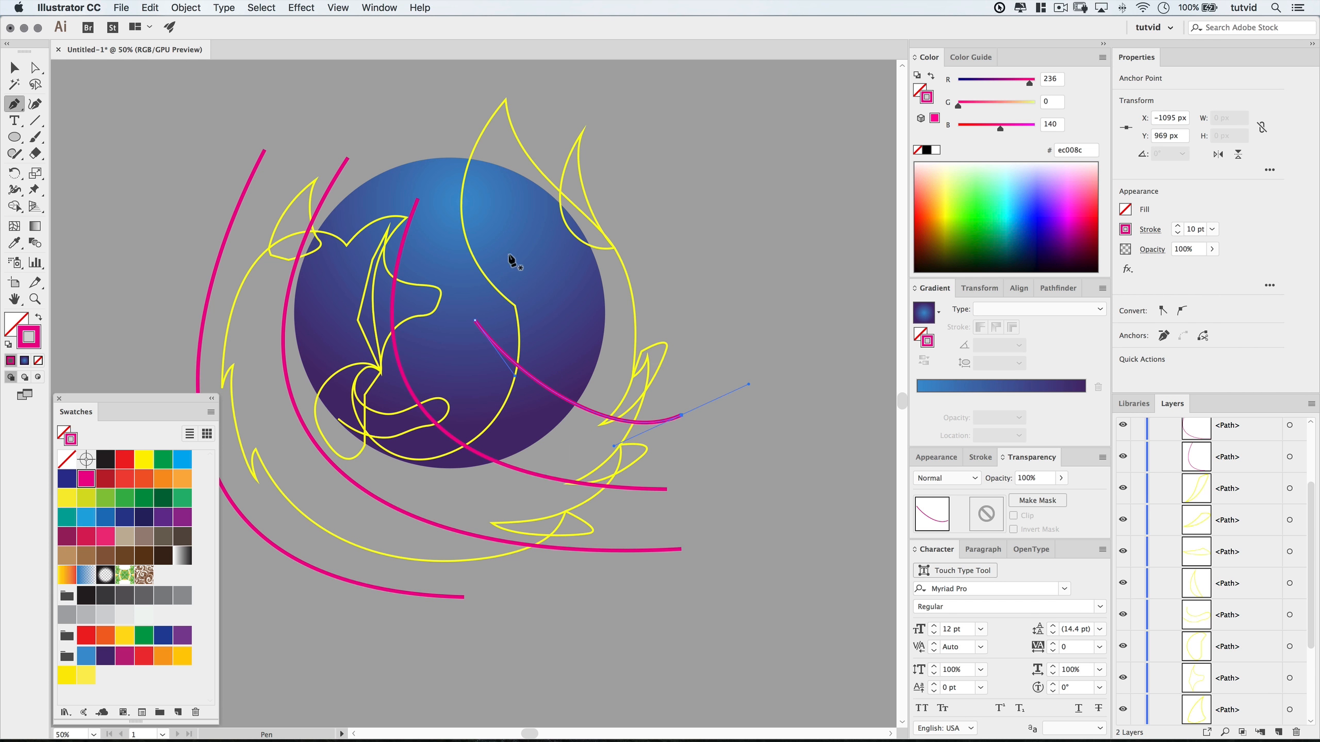
key("Escape")
left_click_drag(470, 267, 572, 313)
left_click_drag(667, 237, 681, 183)
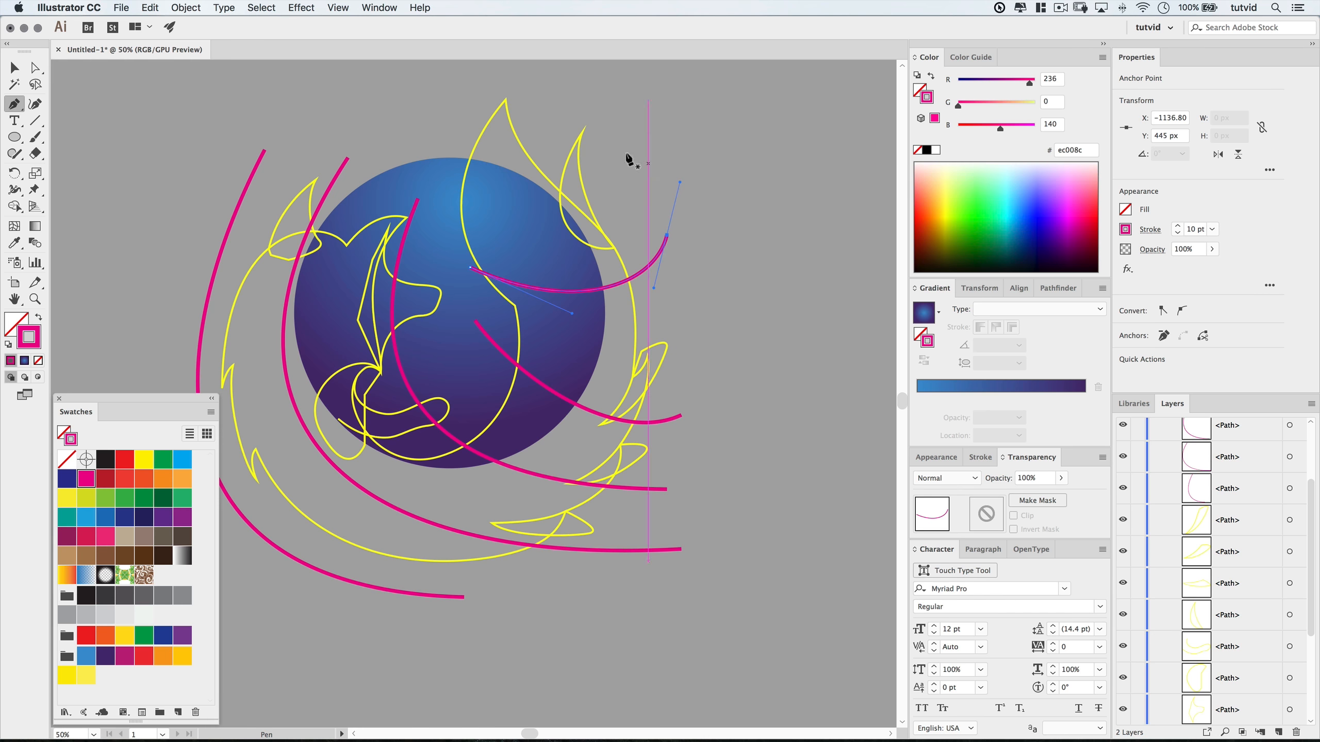
key("space")
left_click_drag(480, 136, 509, 254)
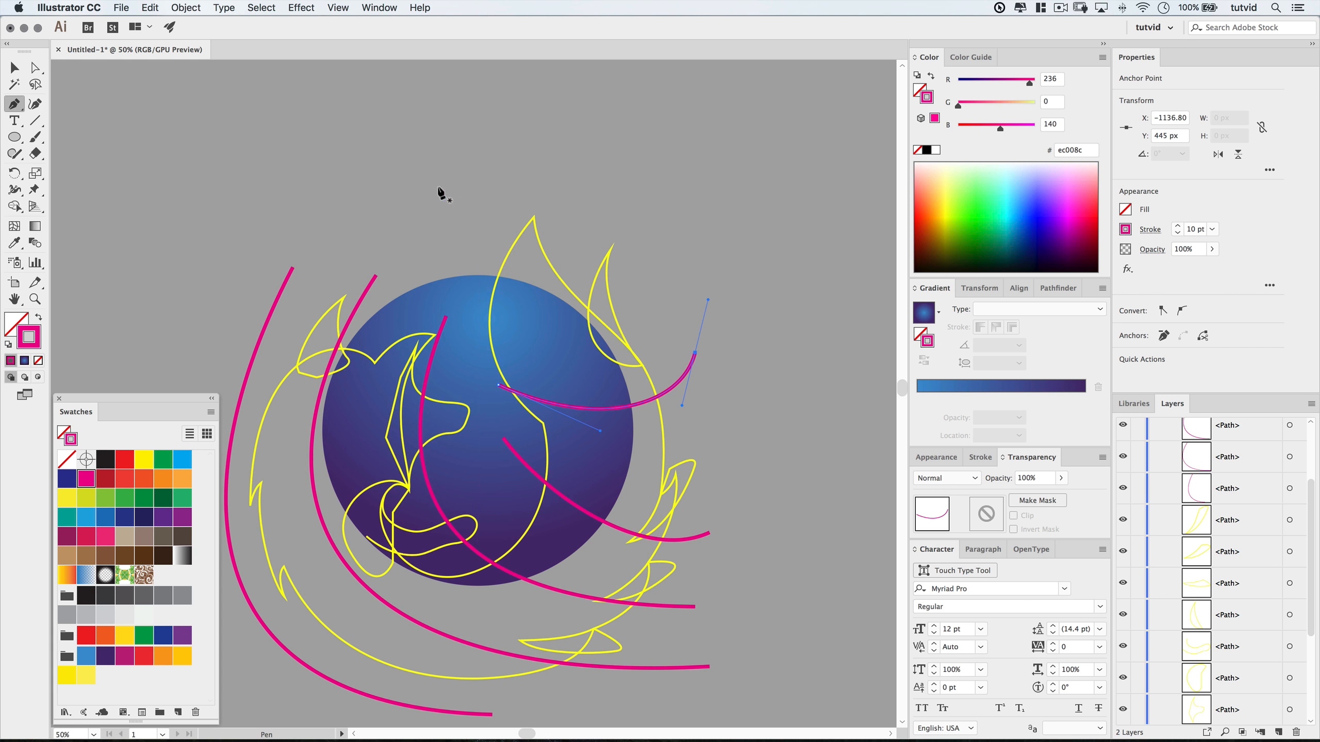
Draw a shallow upward-bending curve above the globe and the tail tips, and deselect it.
left_click_drag(413, 173, 472, 203)
left_click_drag(659, 133, 689, 84)
key("space")
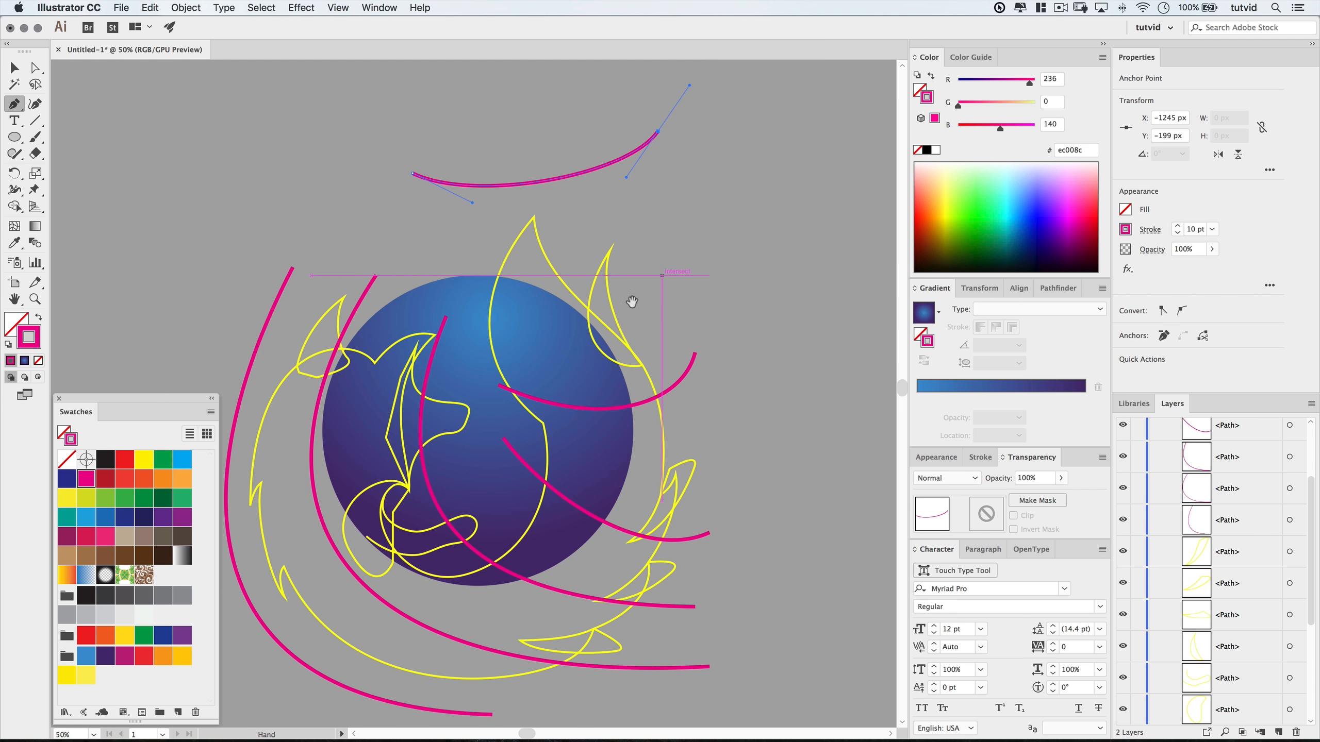
left_click_drag(633, 302, 708, 238)
key("v")
key("space")
left_click_drag(772, 438, 737, 474)
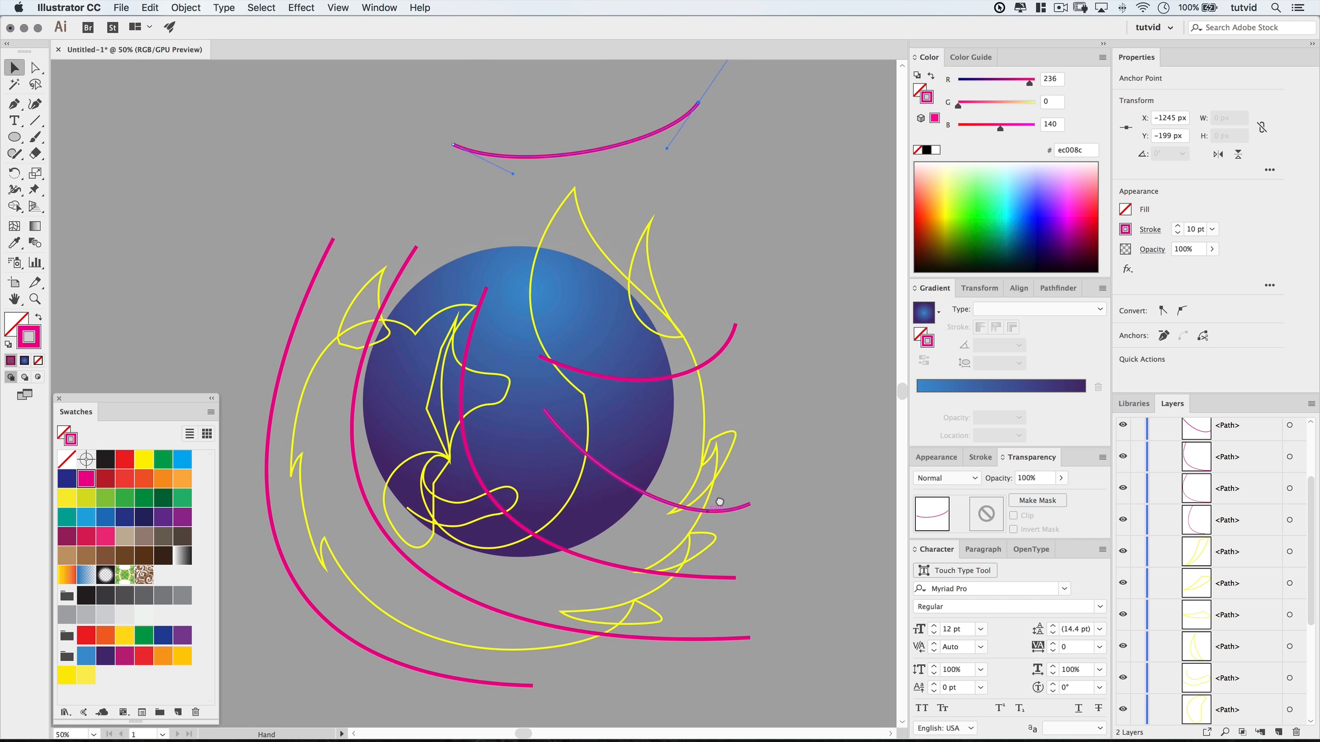
left_click(815, 372)
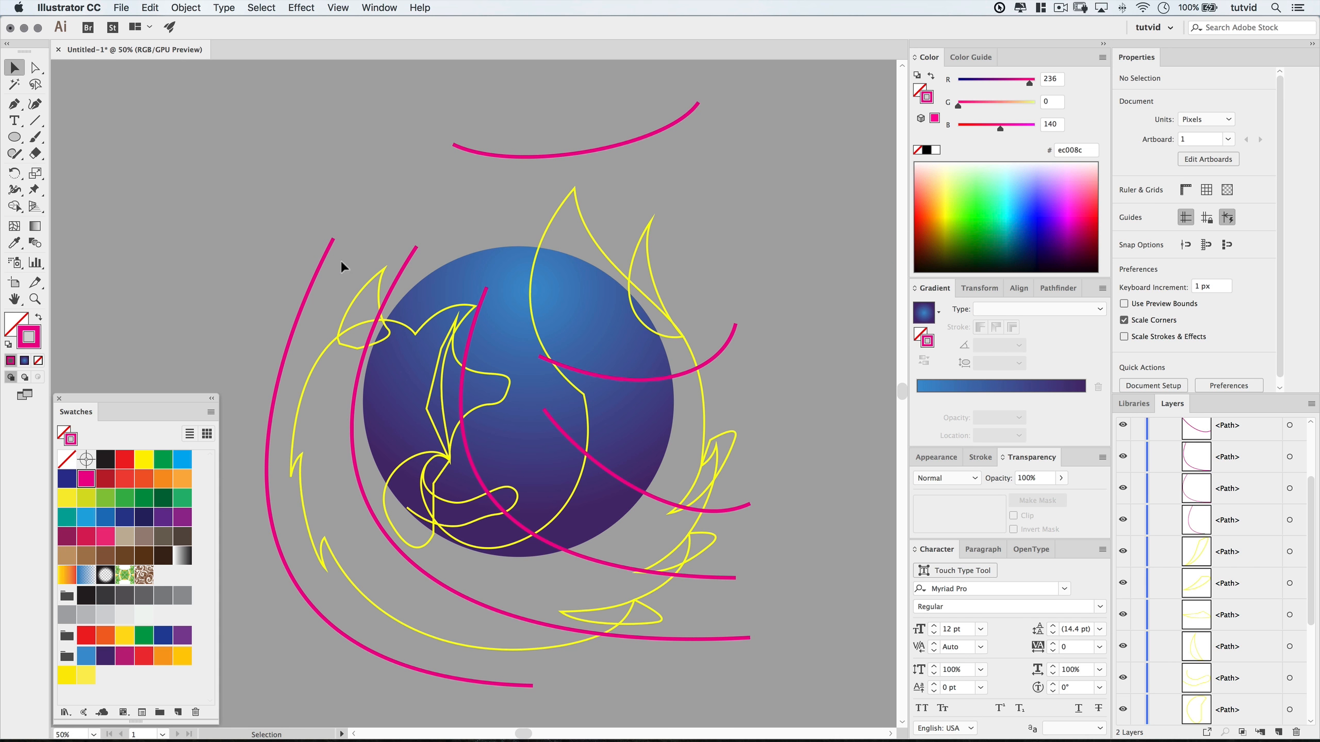
Recolour the outermost curve's stroke to be1d7b and the second curve's stroke to red ee2f36.
scroll(341, 267, "down", 3)
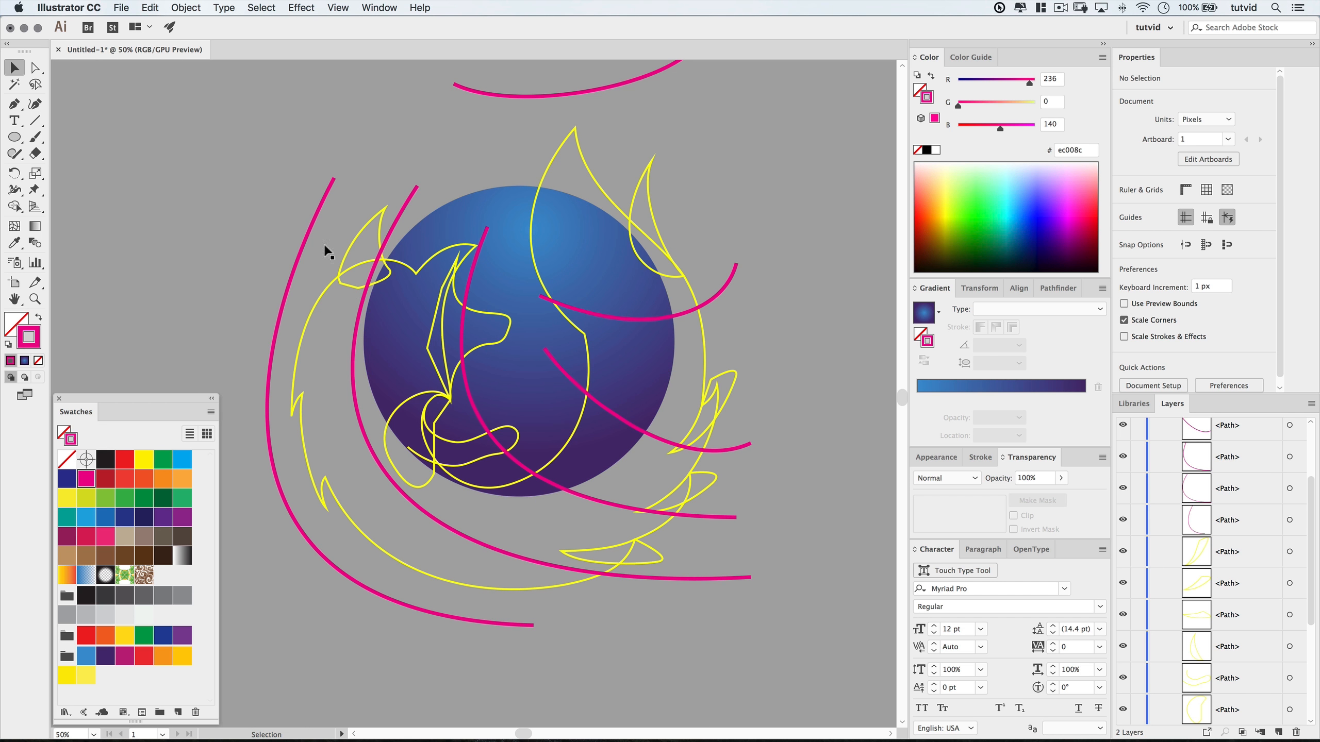
left_click_drag(334, 205, 334, 205)
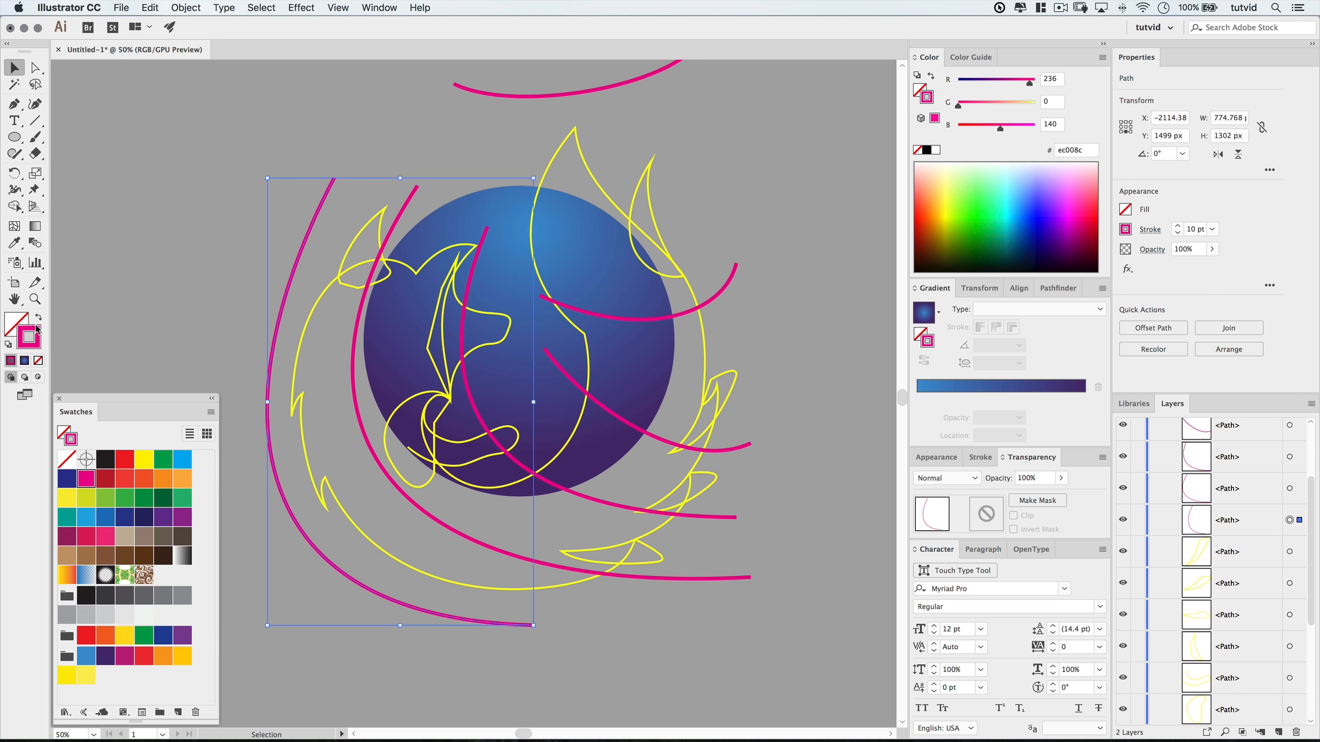
left_click(125, 657)
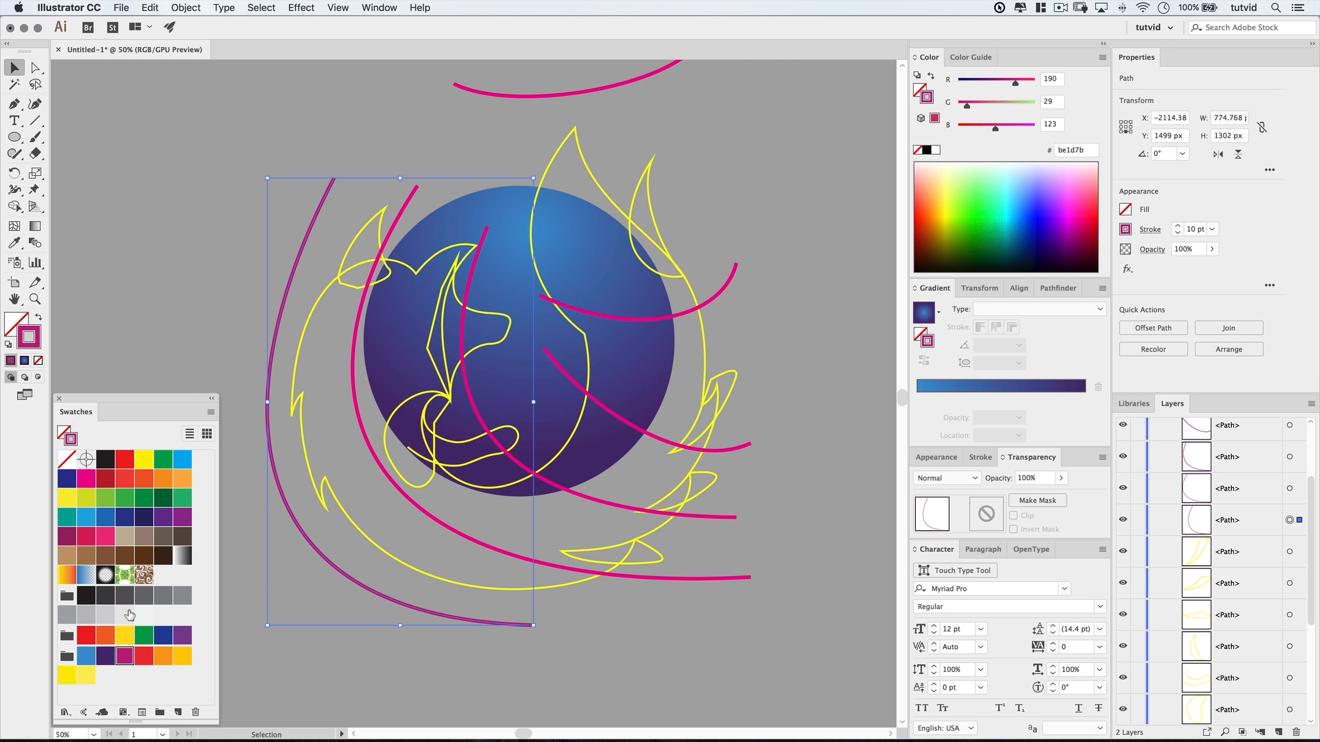
left_click(407, 199)
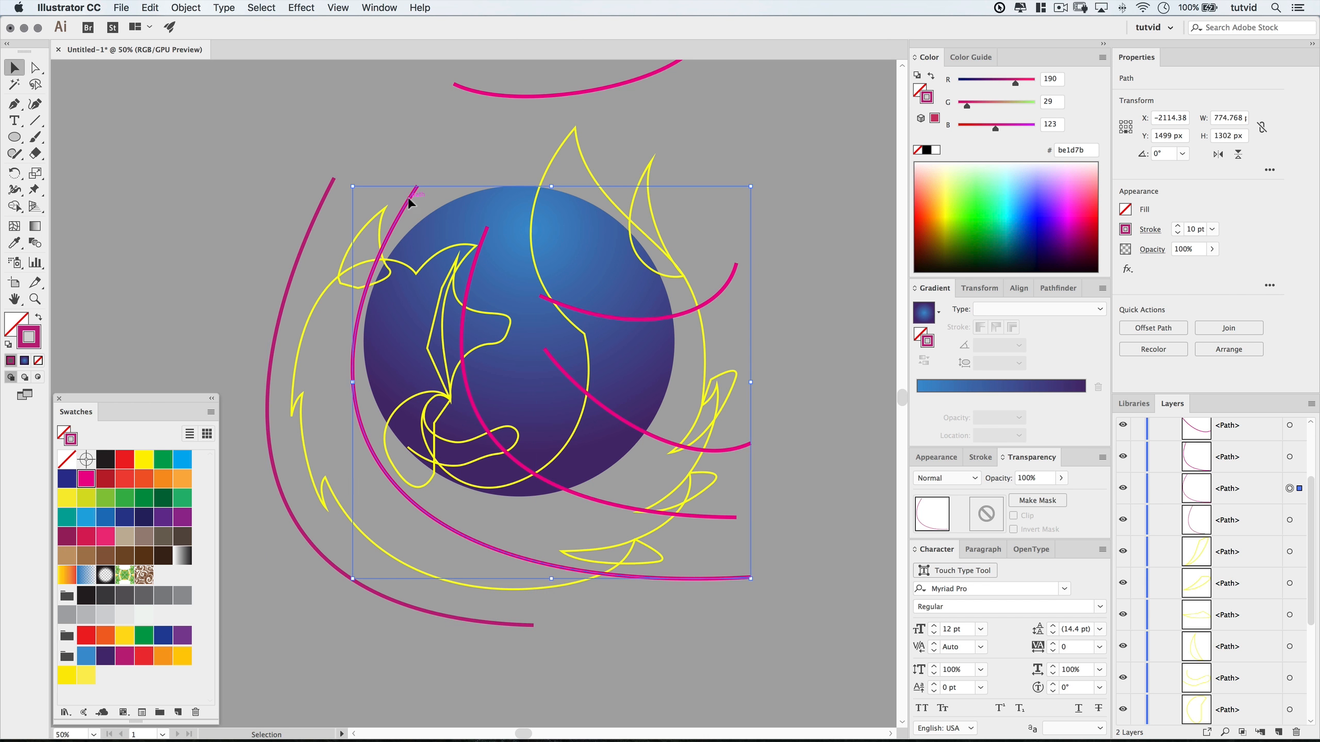
left_click(144, 657)
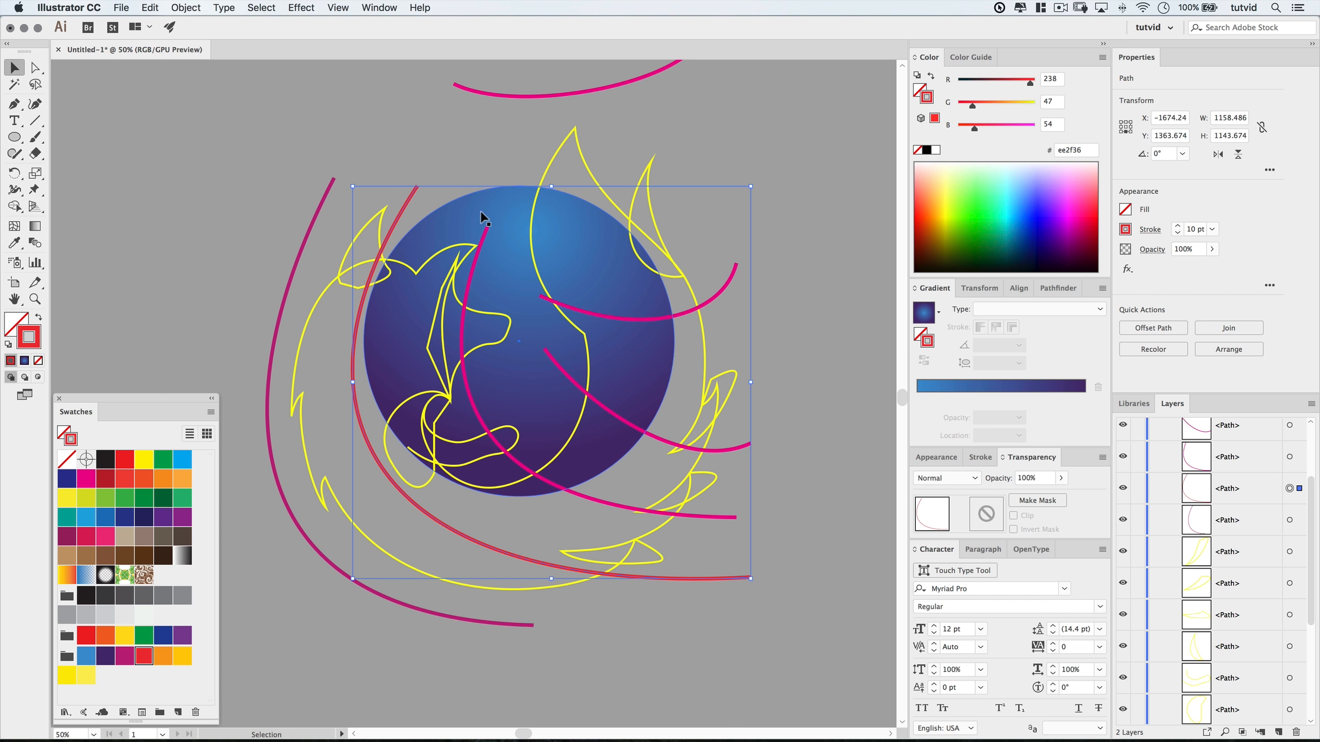
Recolour the third curve's stroke to orange f99e1d and the lower short curve's stroke to ffcc06.
left_click(486, 234)
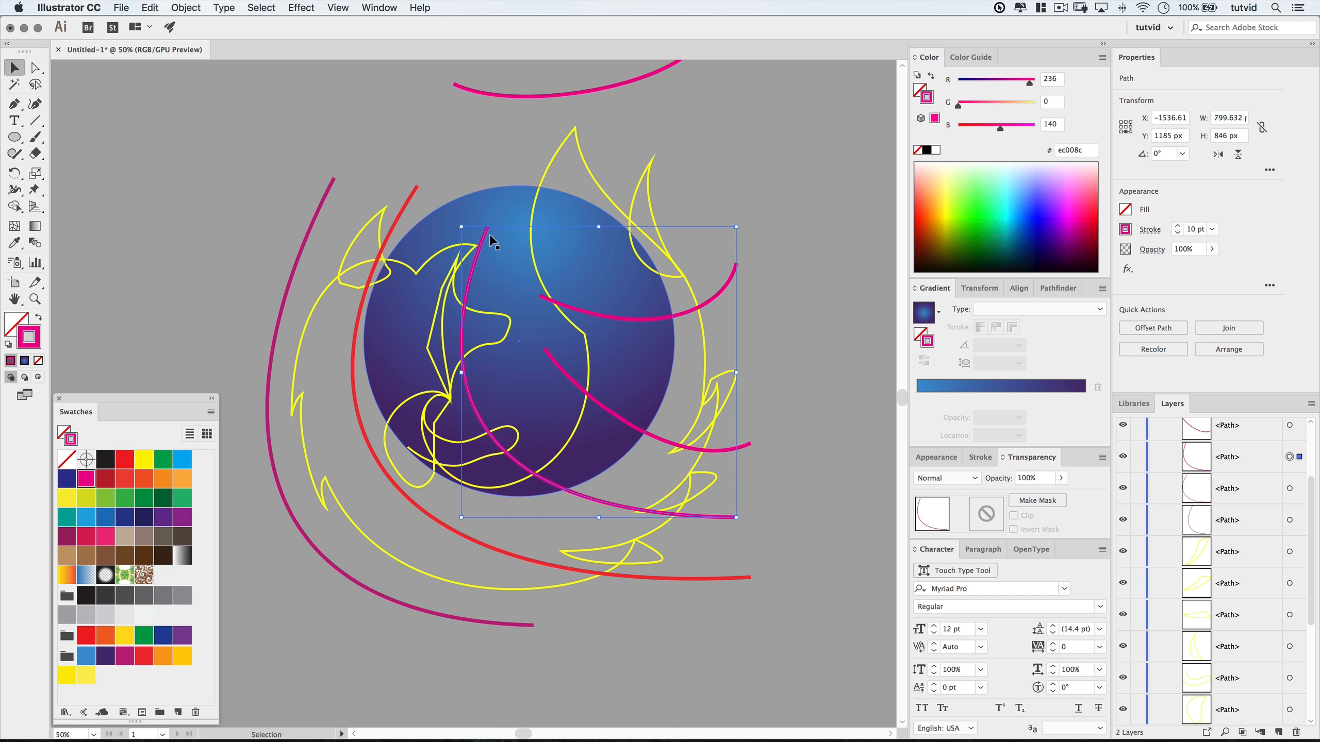
left_click(164, 658)
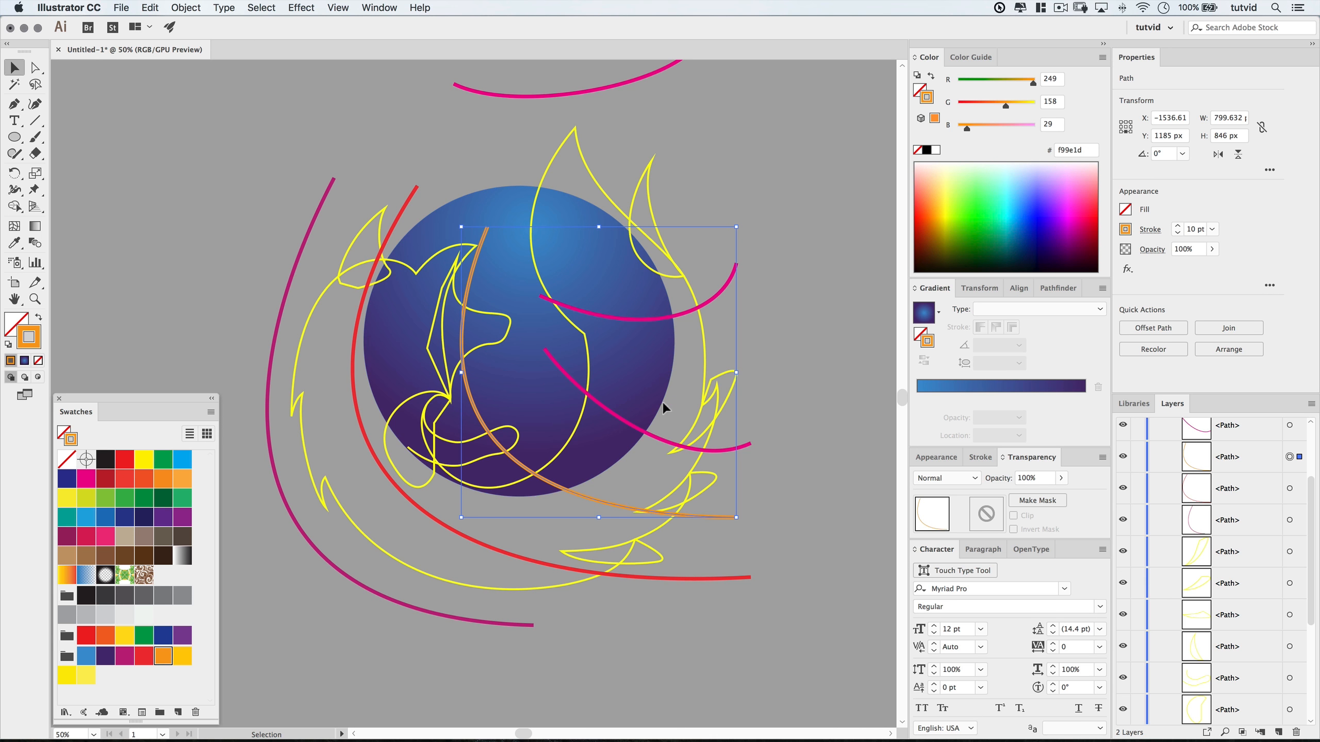
left_click(616, 411)
left_click(184, 655)
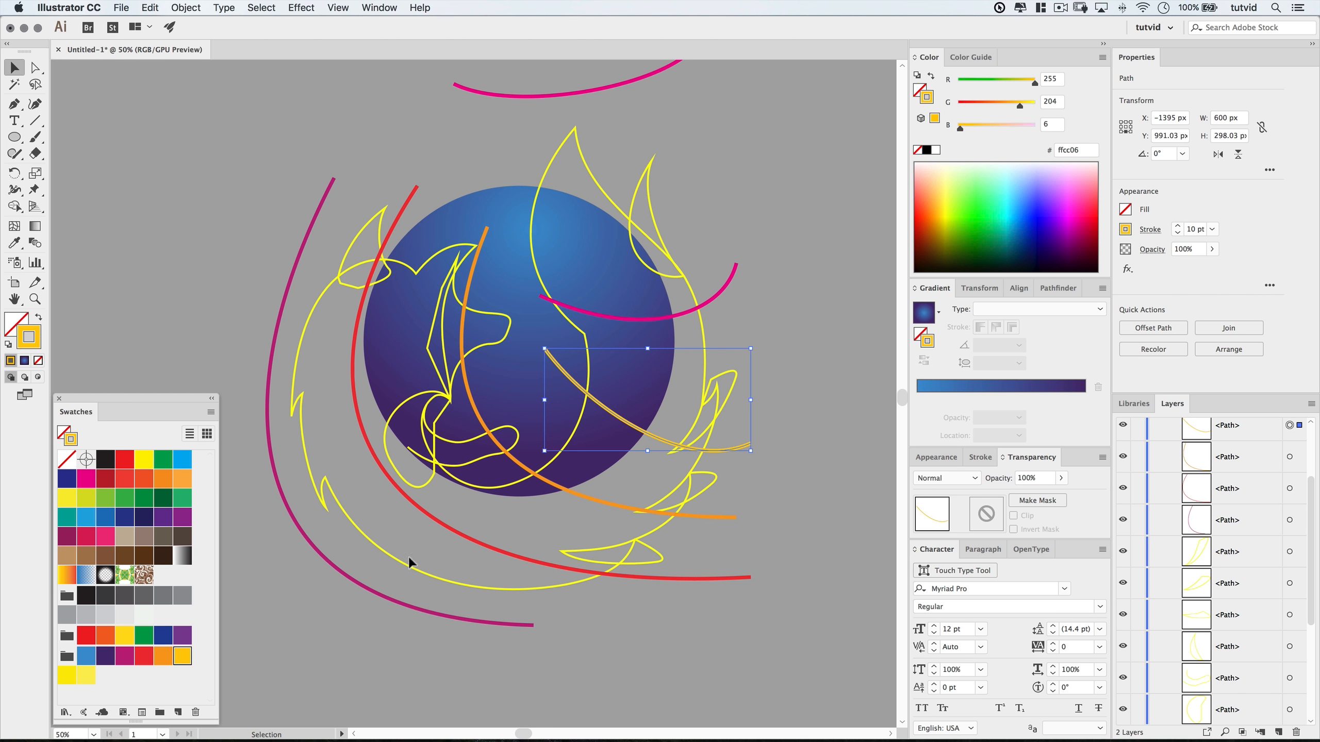
Recolour the upper short curve's stroke to bright yellow and the curve above the globe to pale yellow fbef55, and deselect.
left_click(586, 311)
left_click(67, 676)
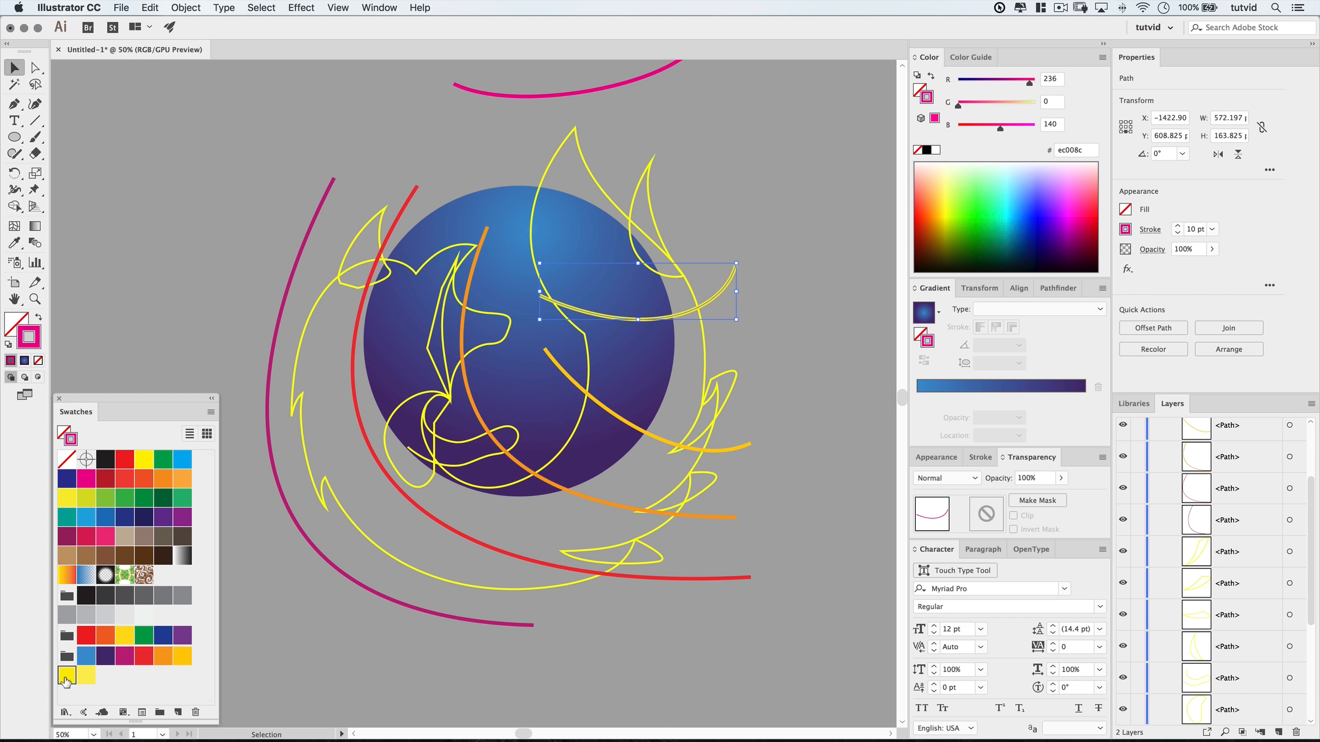
left_click(563, 97)
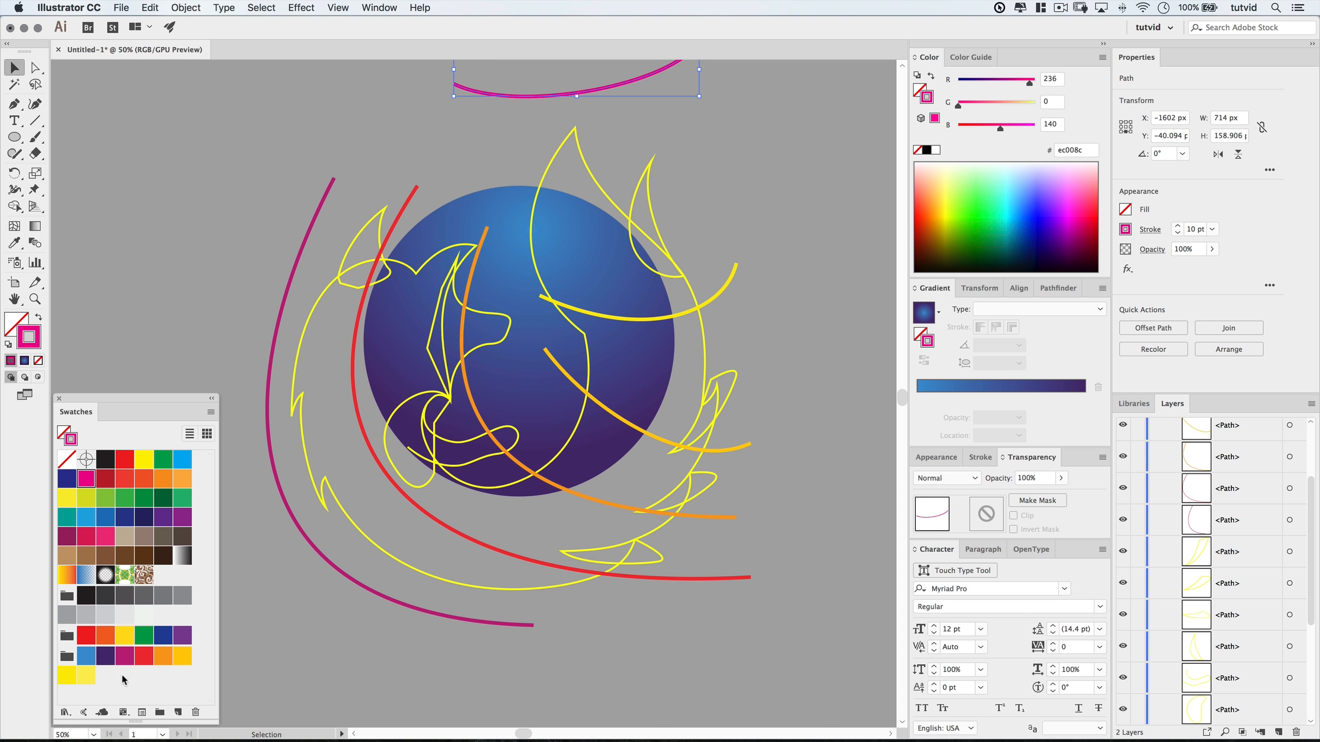
left_click(86, 676)
left_click(758, 212)
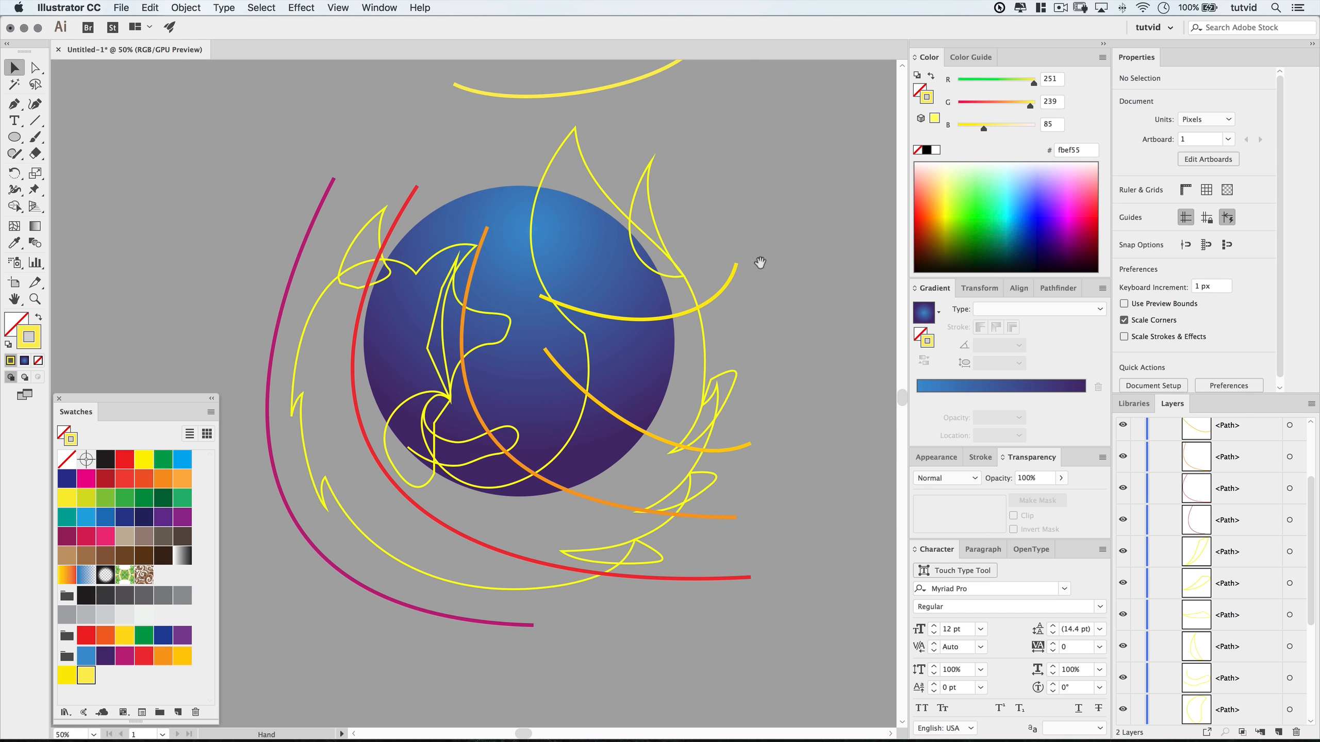
left_click_drag(761, 263, 746, 317)
left_click_drag(609, 218, 662, 202)
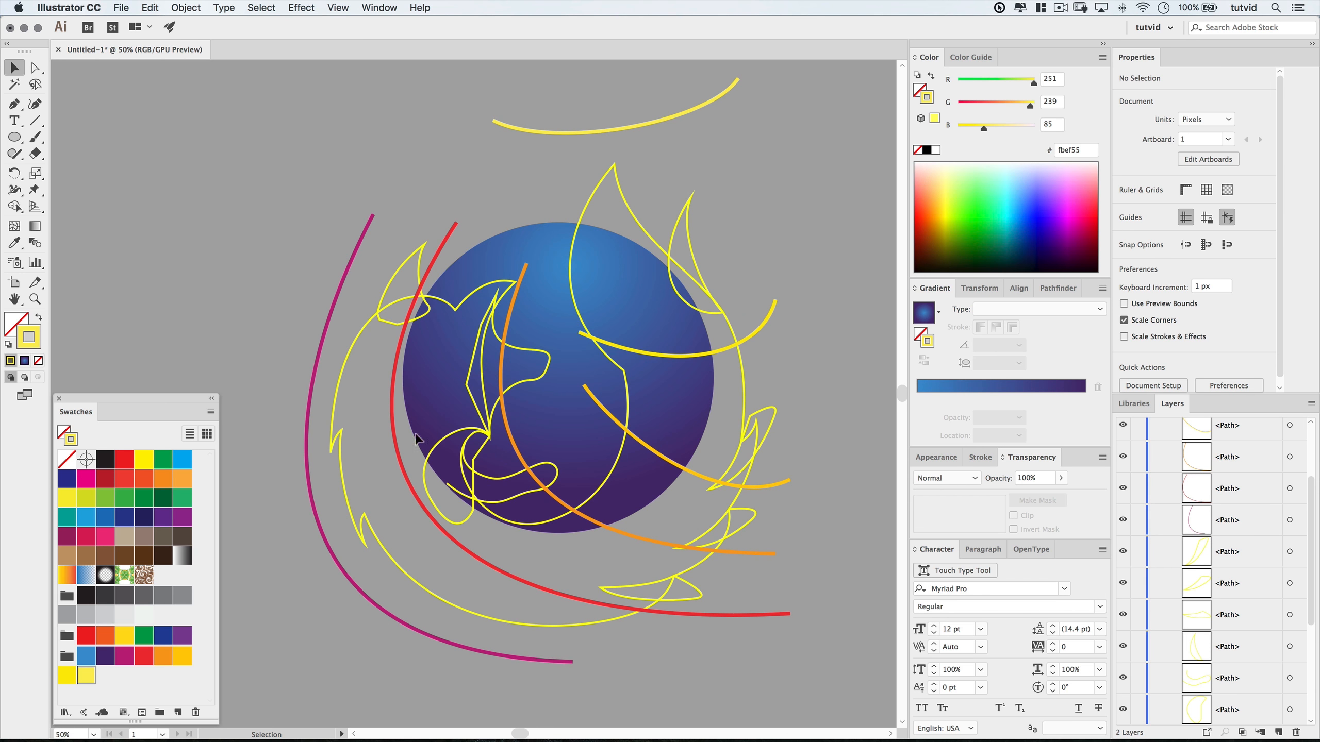
Set the blend options to Specified Steps spacing with 250 steps.
scroll(670, 335, "down", 3)
scroll(670, 335, "right", 3)
left_click(186, 8)
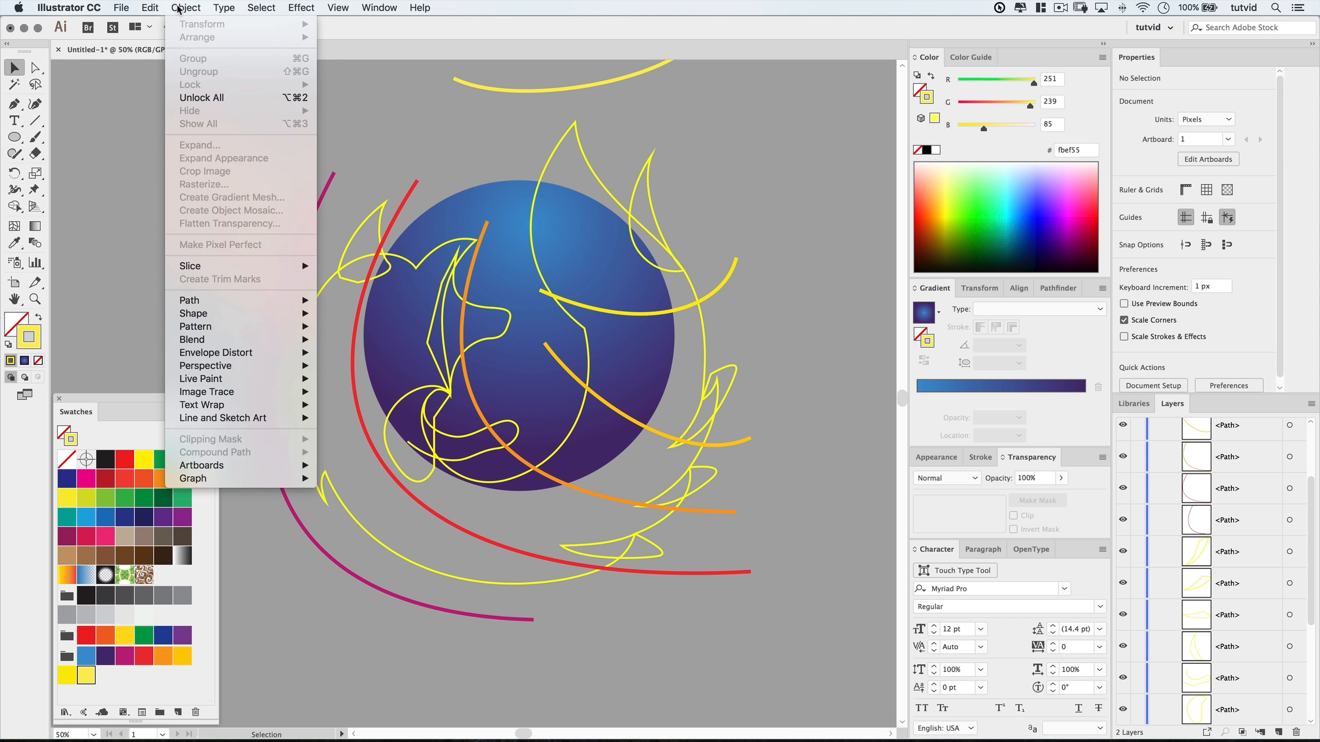
mouse_move(274, 340)
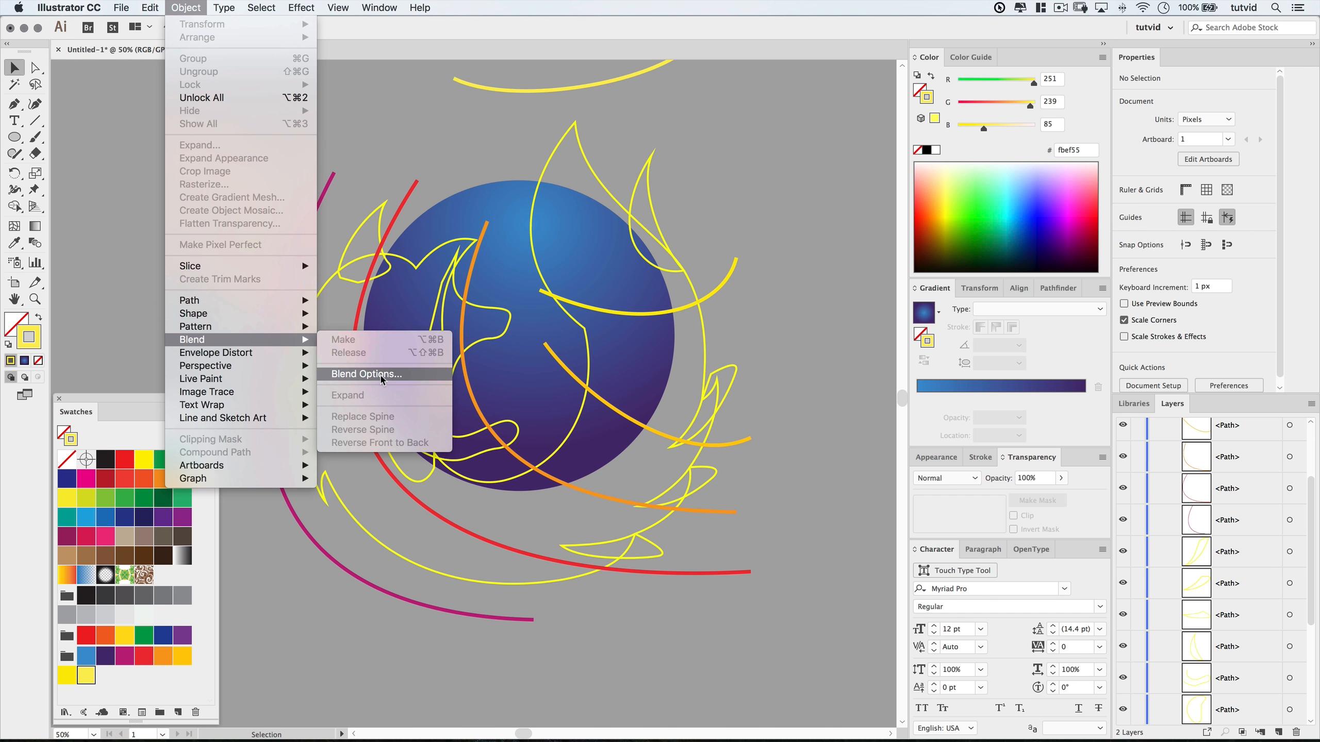
left_click(395, 374)
left_click(508, 219)
left_click(519, 247)
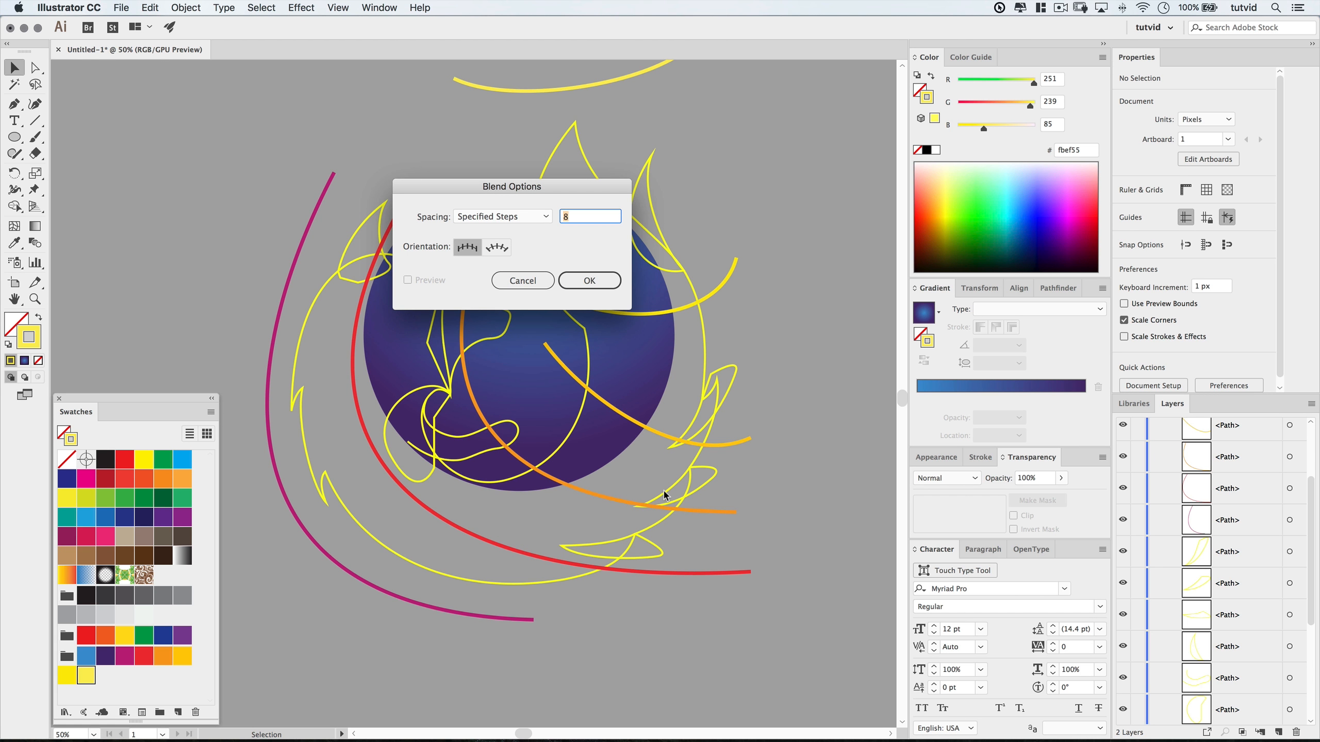
left_click(597, 284)
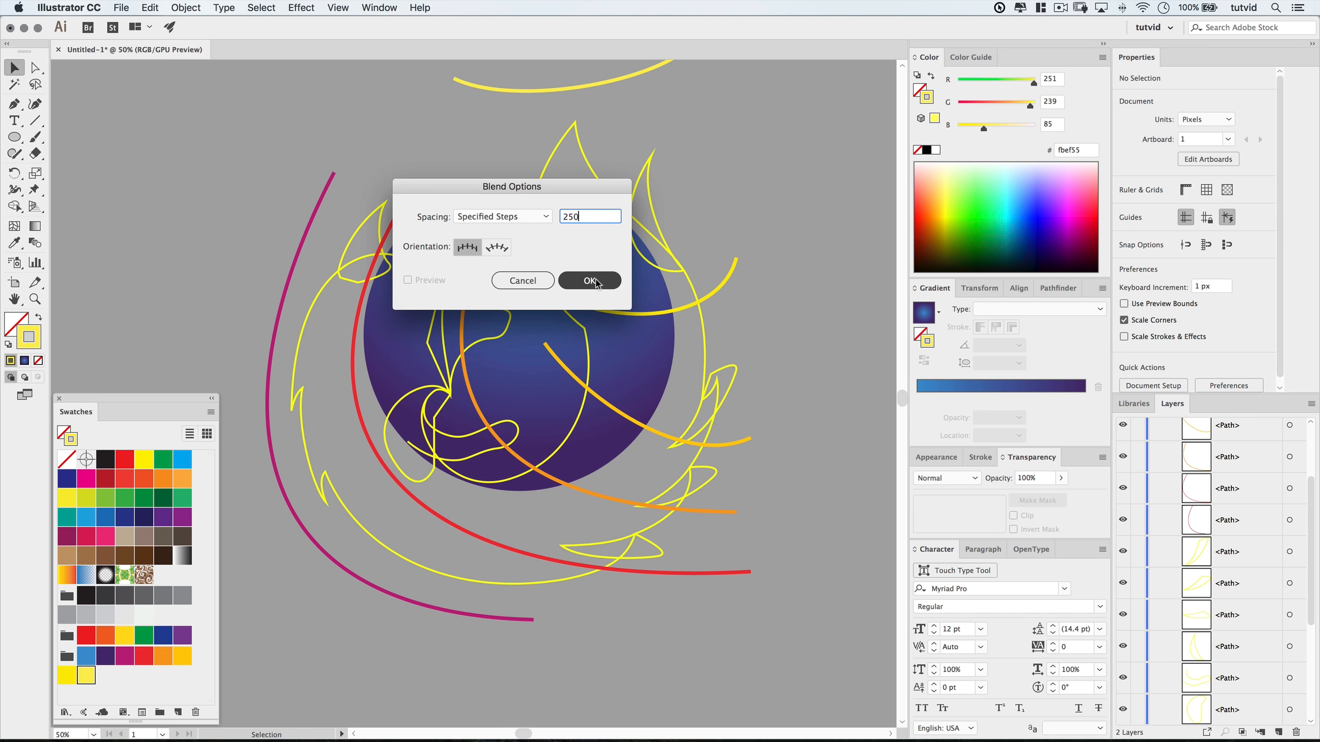
Blend the outermost magenta curve with the red curve beside it.
left_click_drag(372, 169, 445, 190)
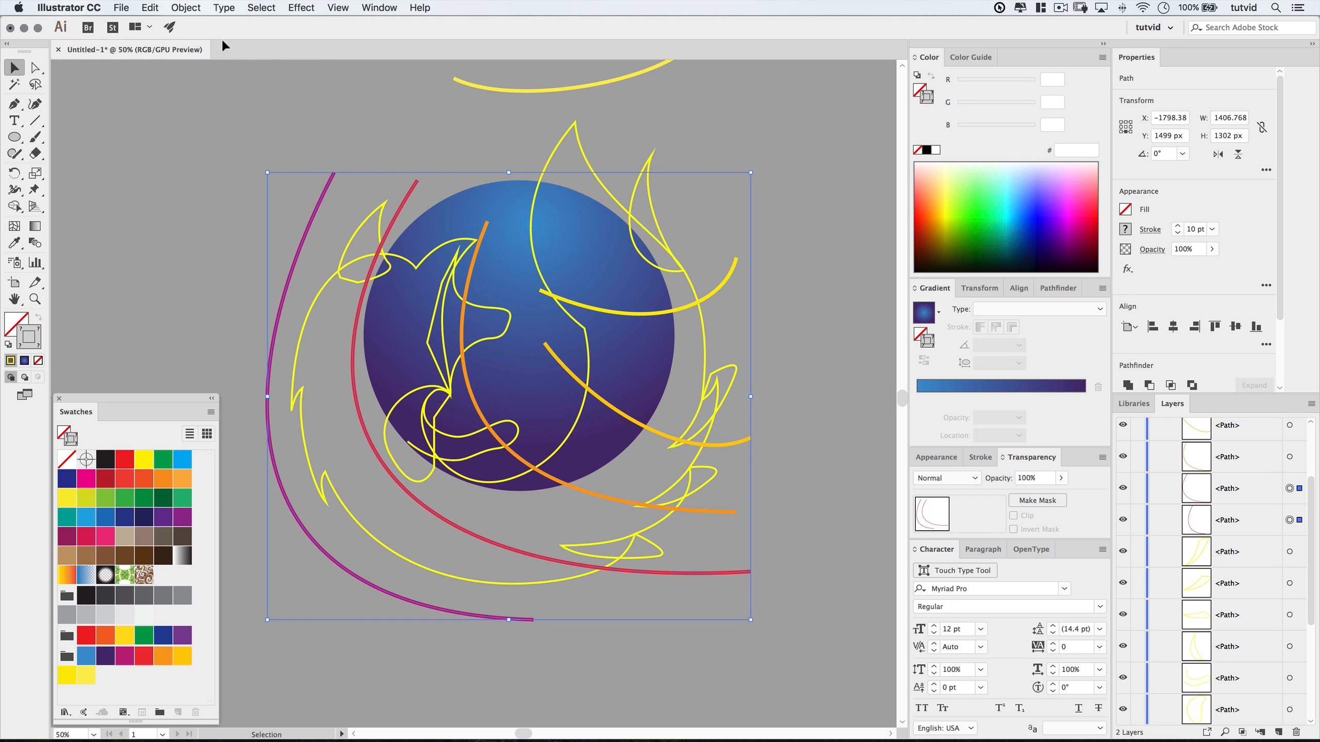
left_click(185, 7)
mouse_move(249, 341)
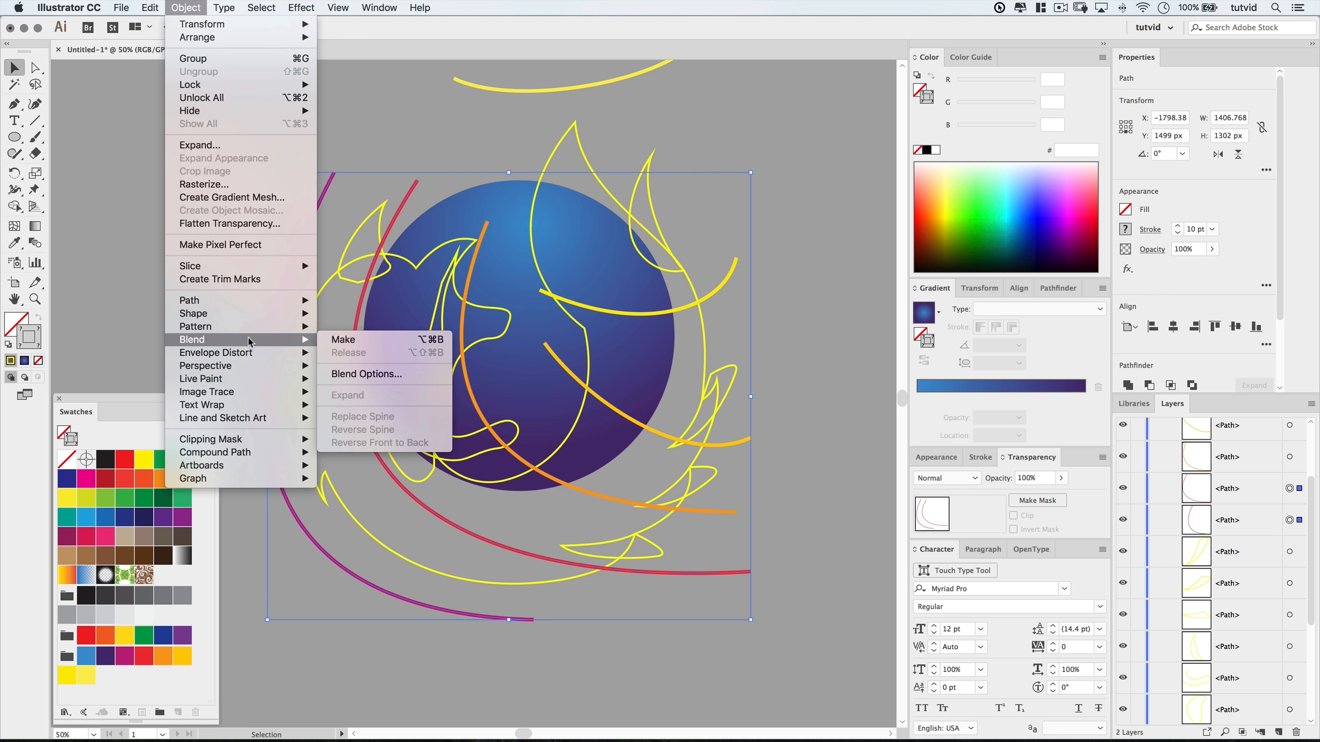
left_click(343, 339)
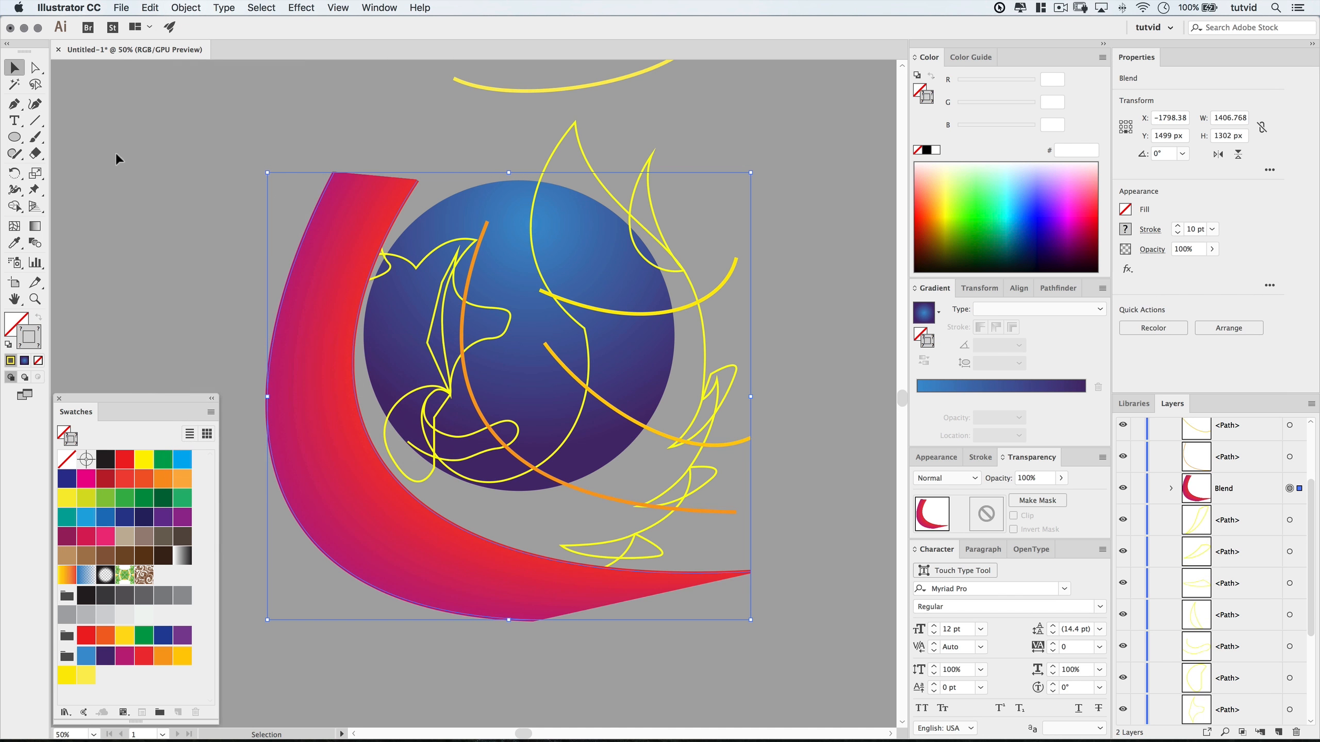
Extend the magenta-to-red blend with the orange curve, and deselect.
left_click(480, 229, "shift")
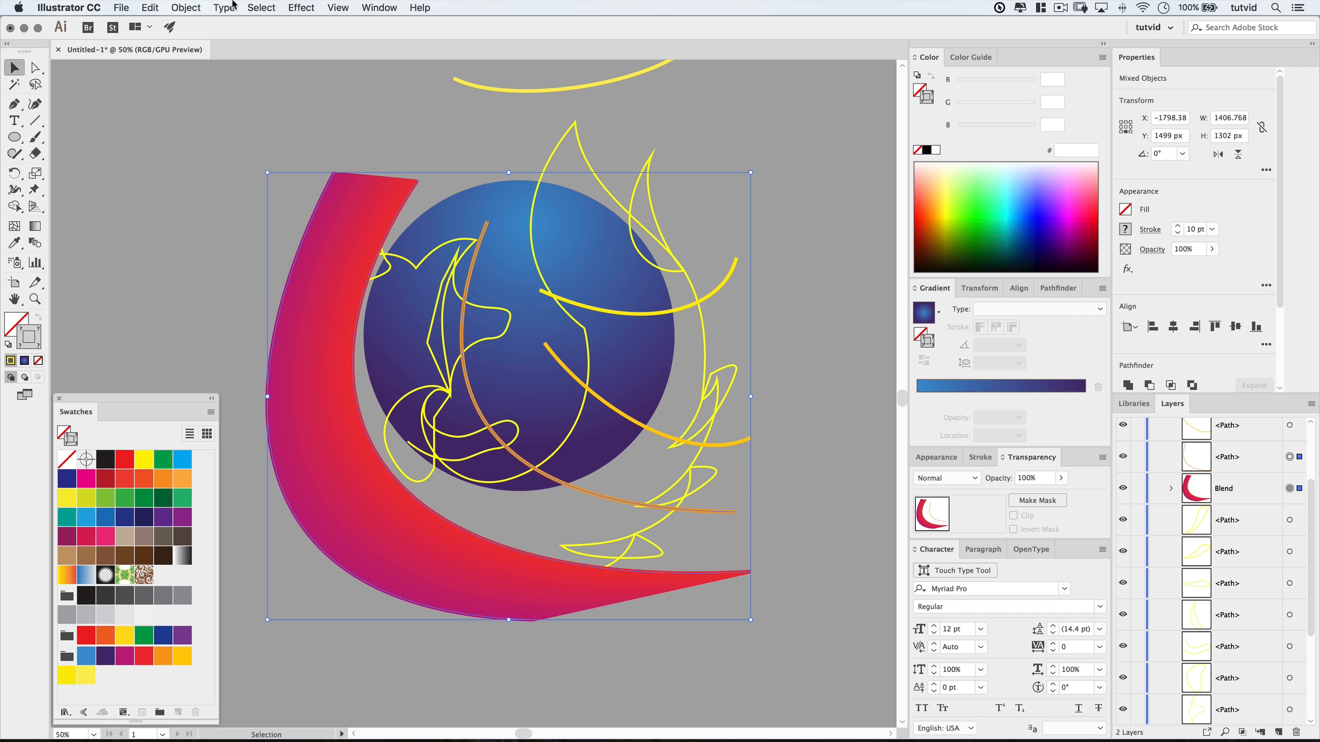
left_click(185, 7)
mouse_move(221, 344)
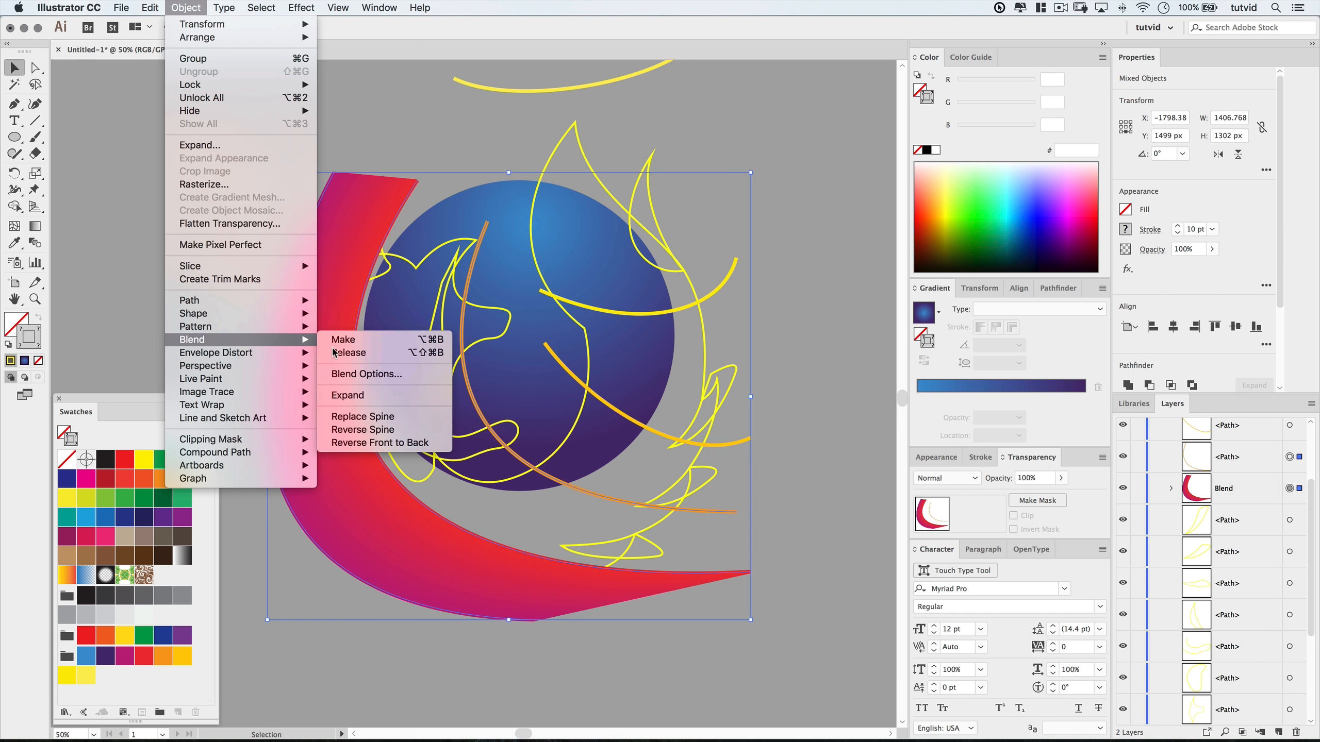
left_click(363, 417)
left_click(175, 227)
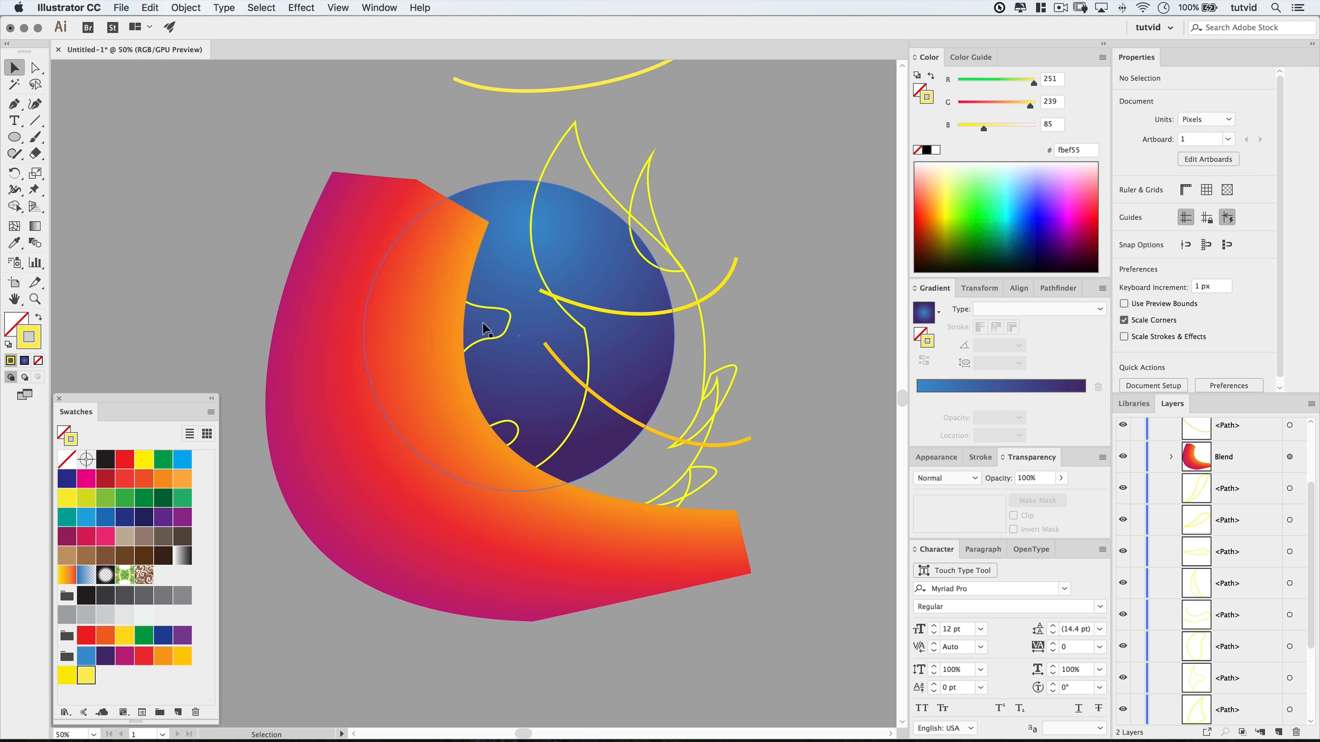
left_click(734, 512)
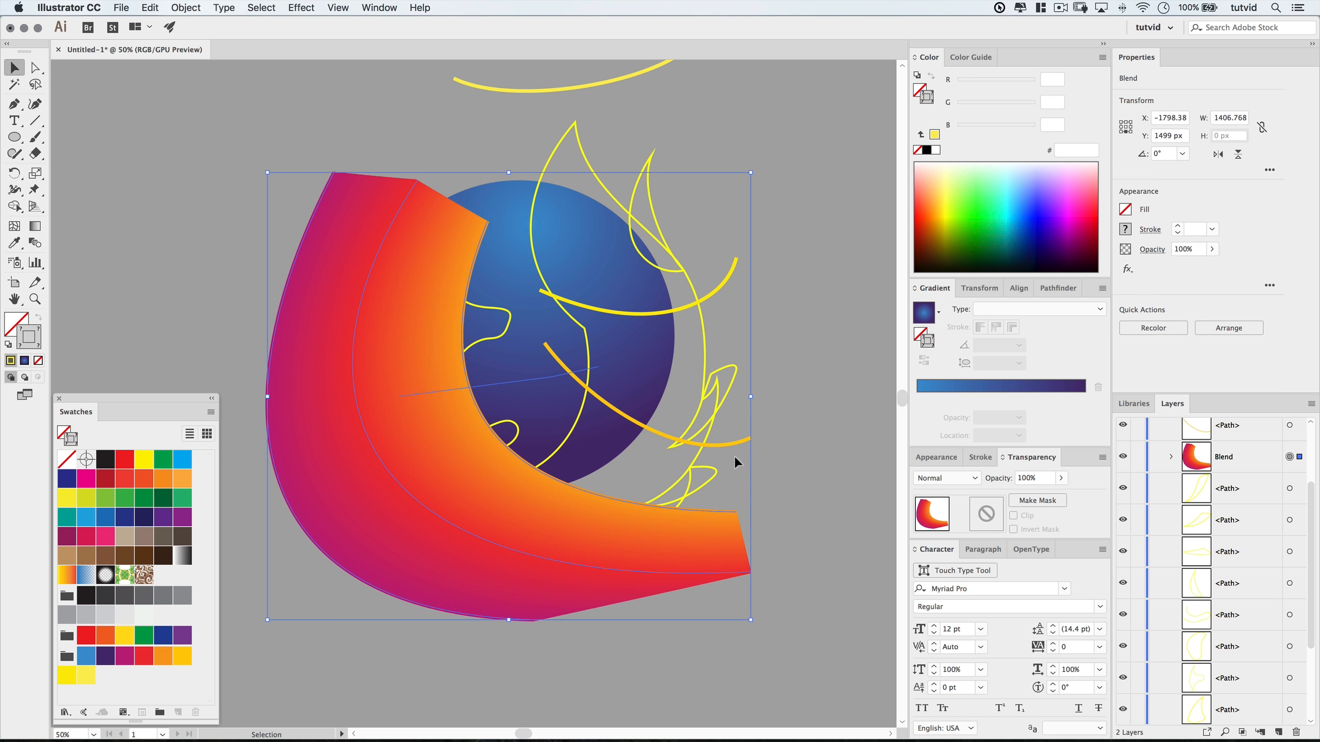
left_click(730, 442, "shift")
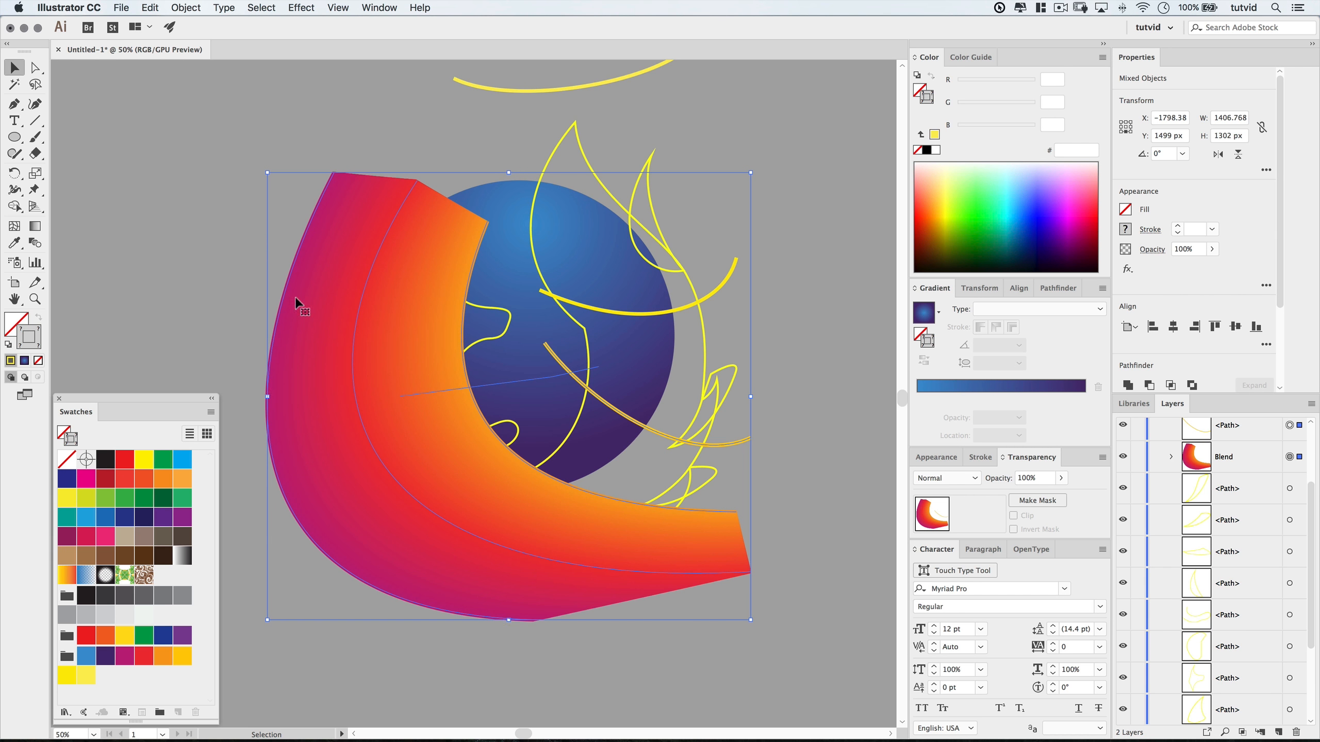
left_click(174, 260)
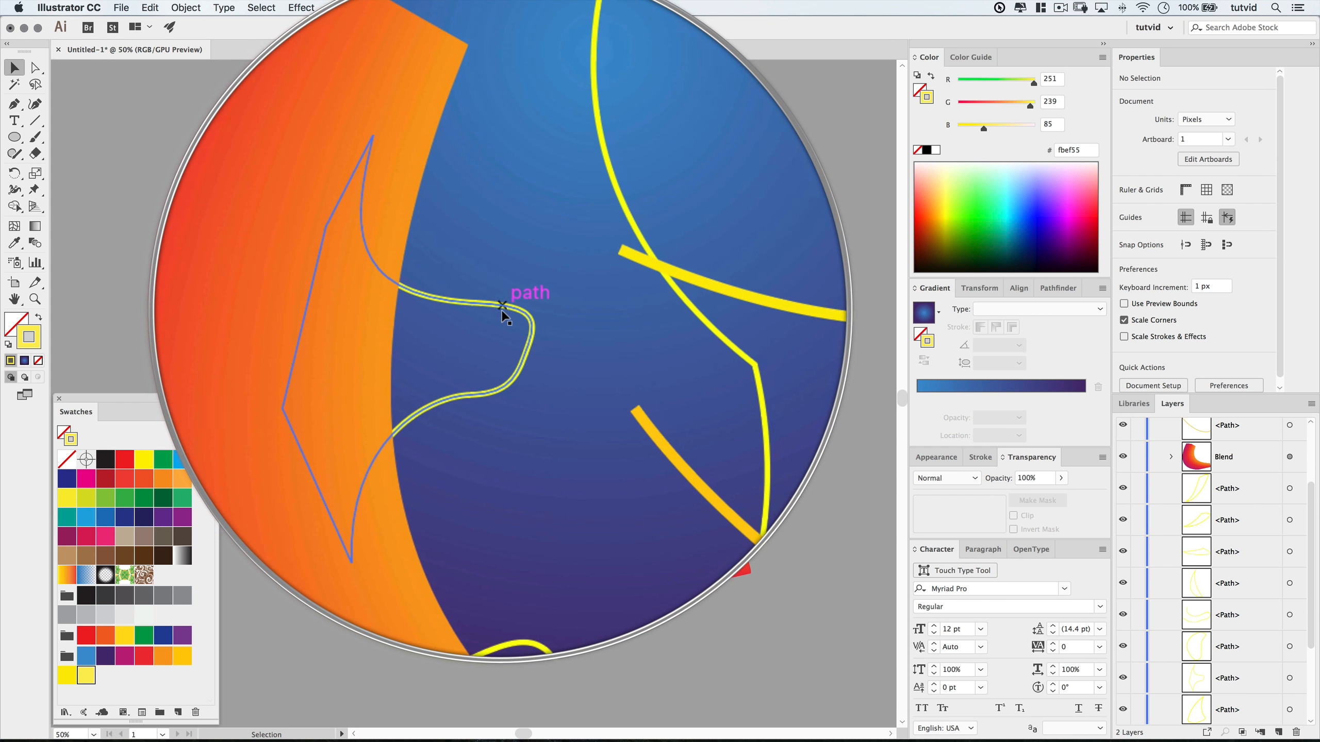
Move the inner end anchor of the lower short amber curve up to just below the bright yellow curve's end.
key("a")
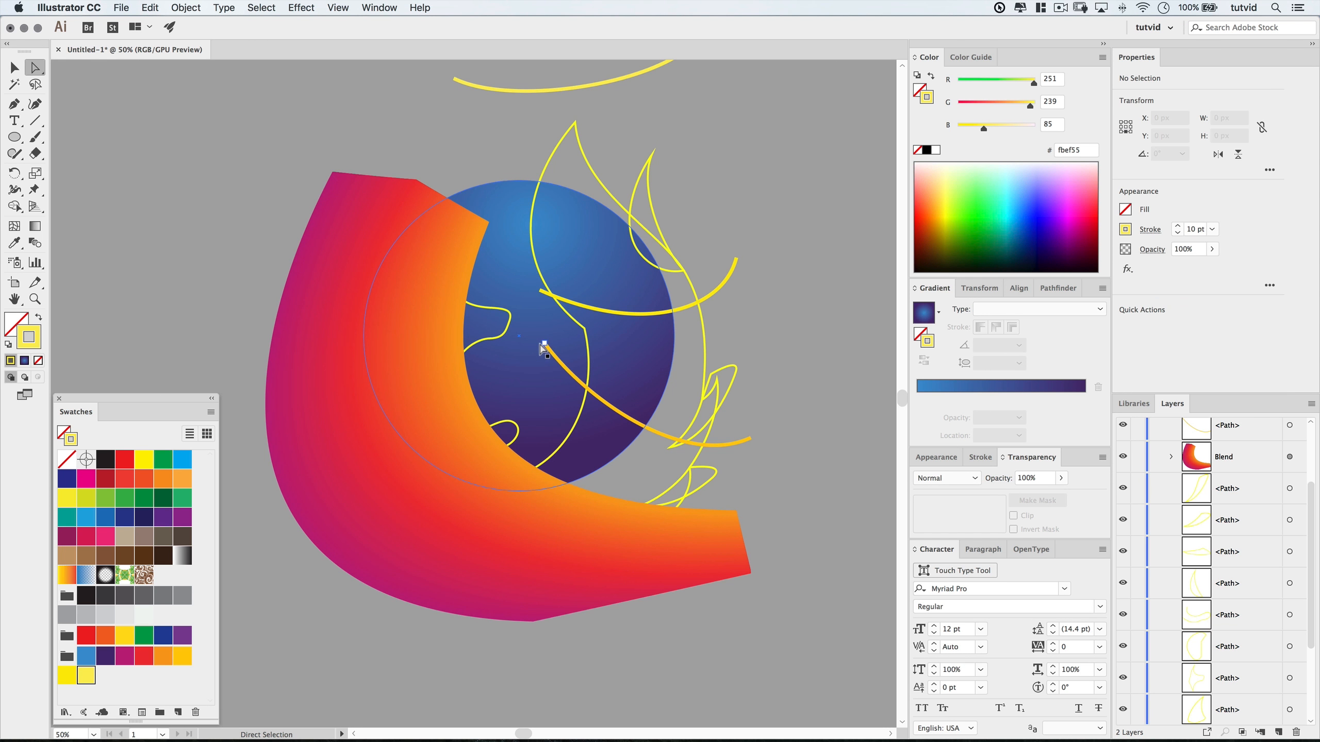
left_click_drag(547, 349, 540, 319)
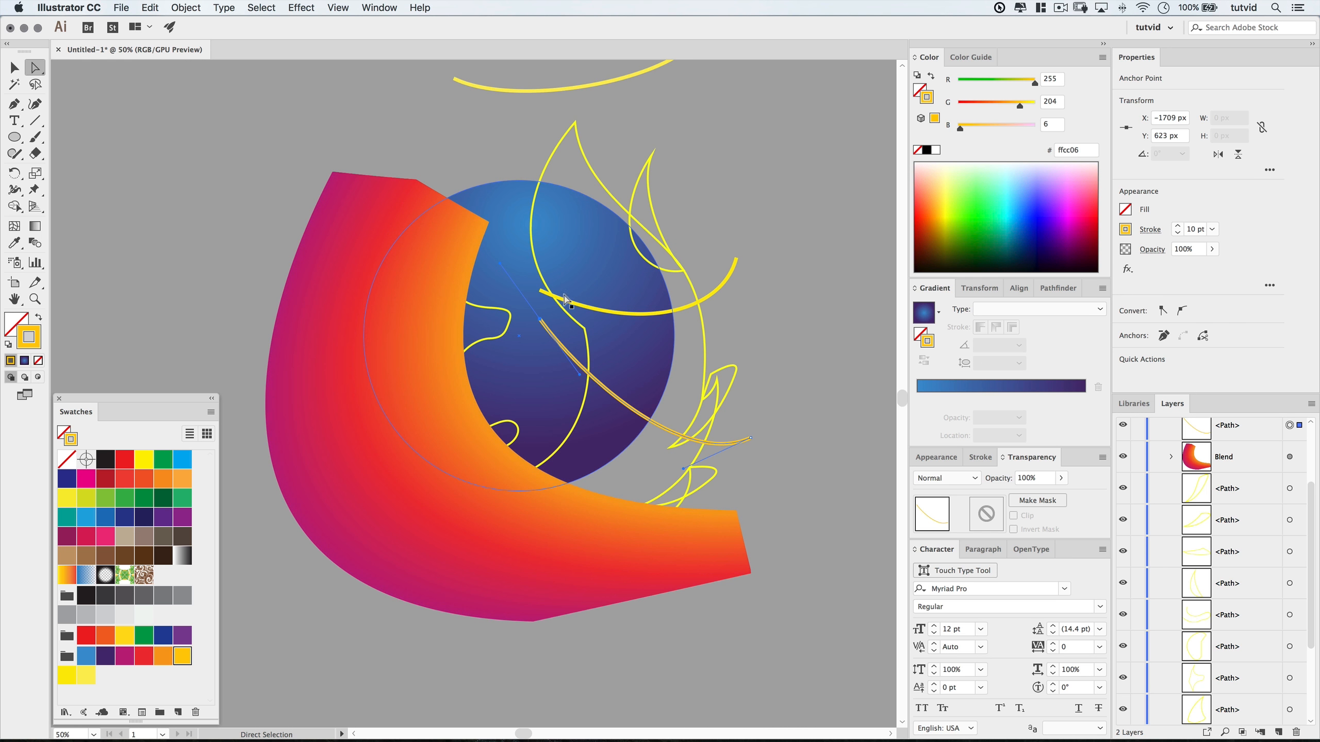
key("v")
Extend the magenta-to-orange blend with the adjusted amber curve.
left_click(612, 565, "shift")
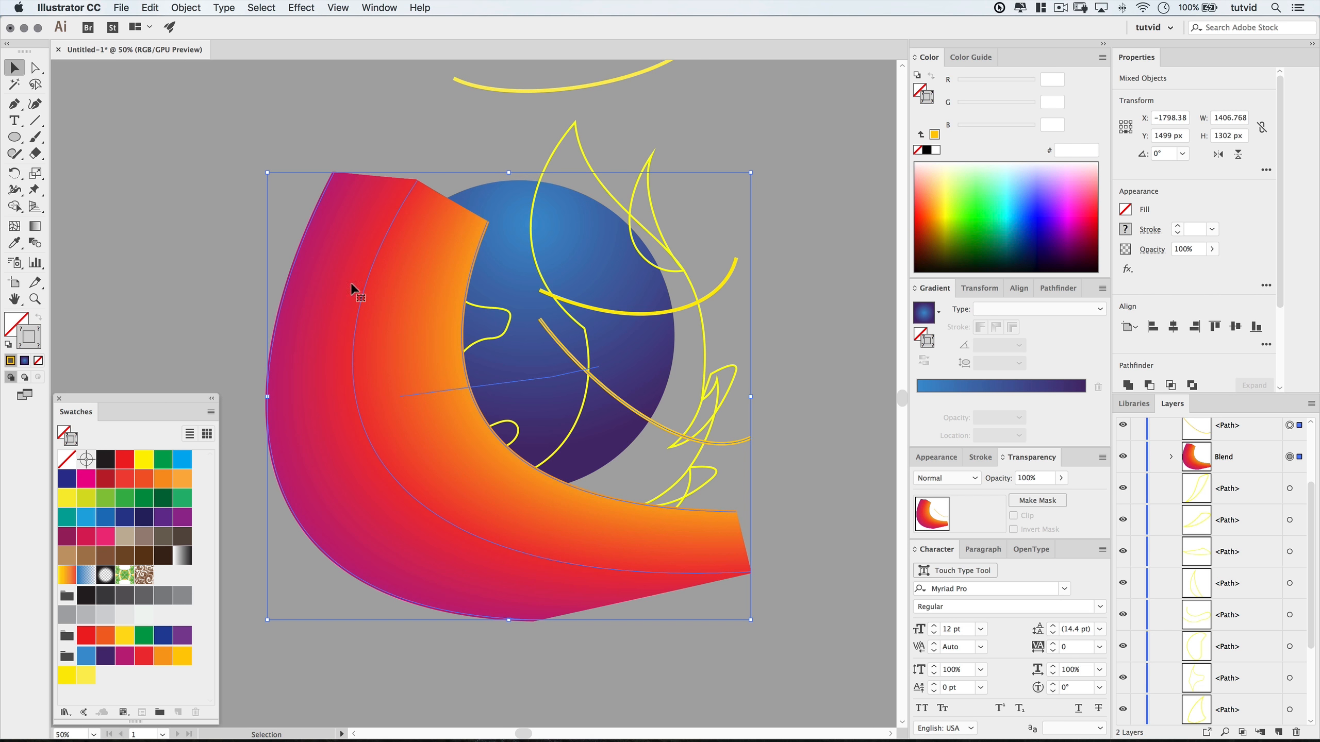
left_click(186, 8)
mouse_move(258, 341)
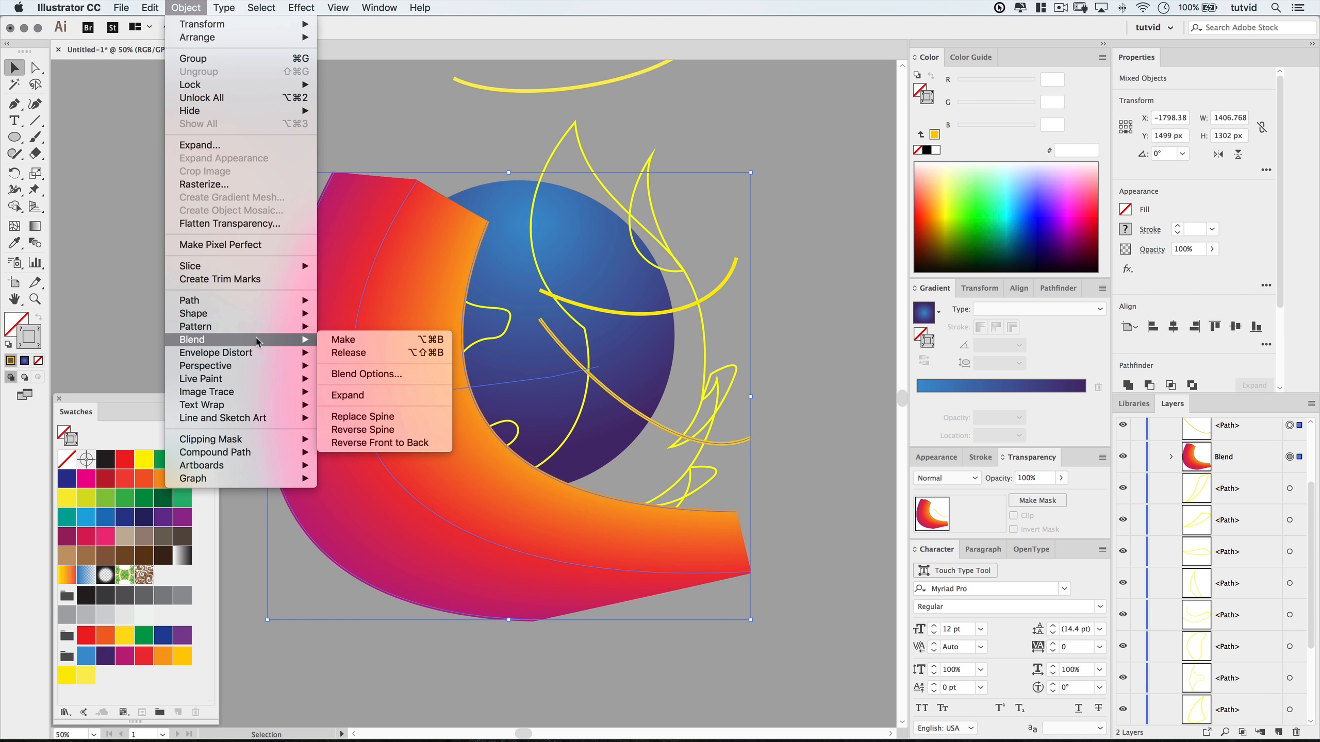
left_click(343, 339)
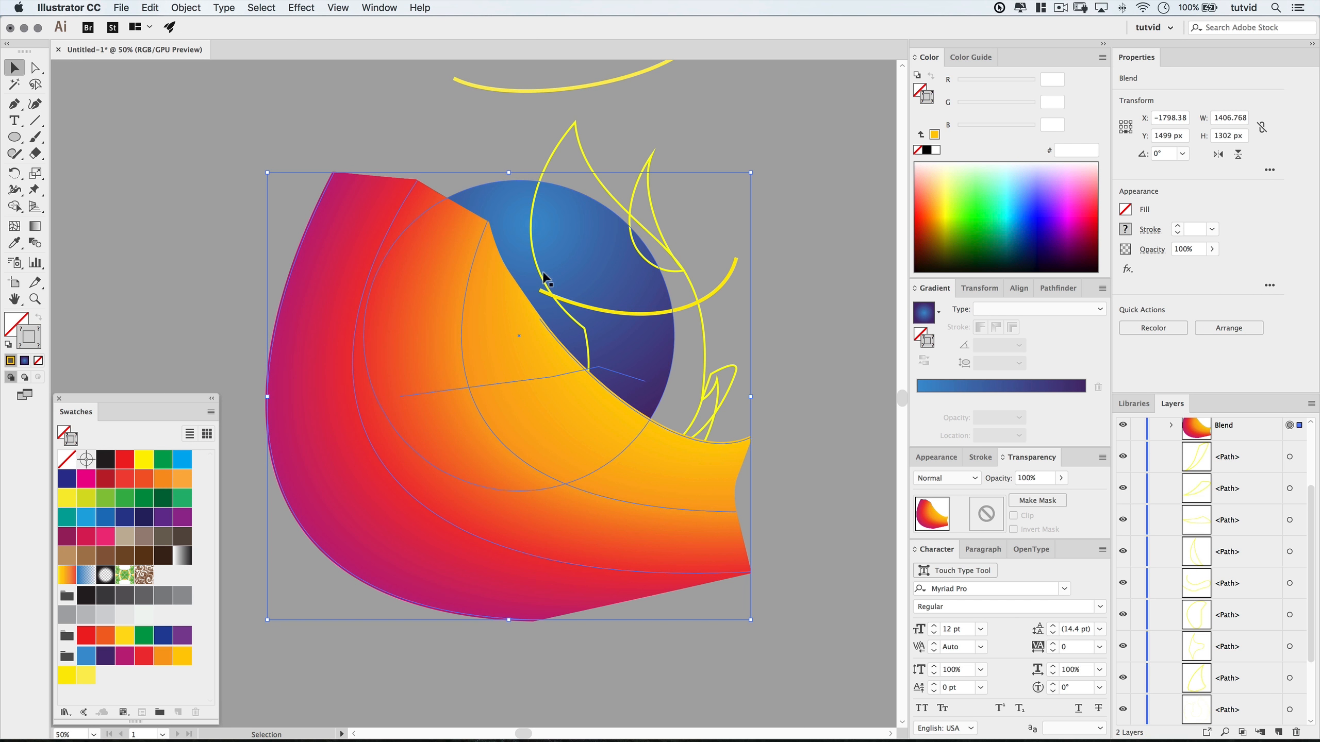
Extend the blend from the amber curve to the upper short bright yellow curve.
left_click(716, 286, "shift")
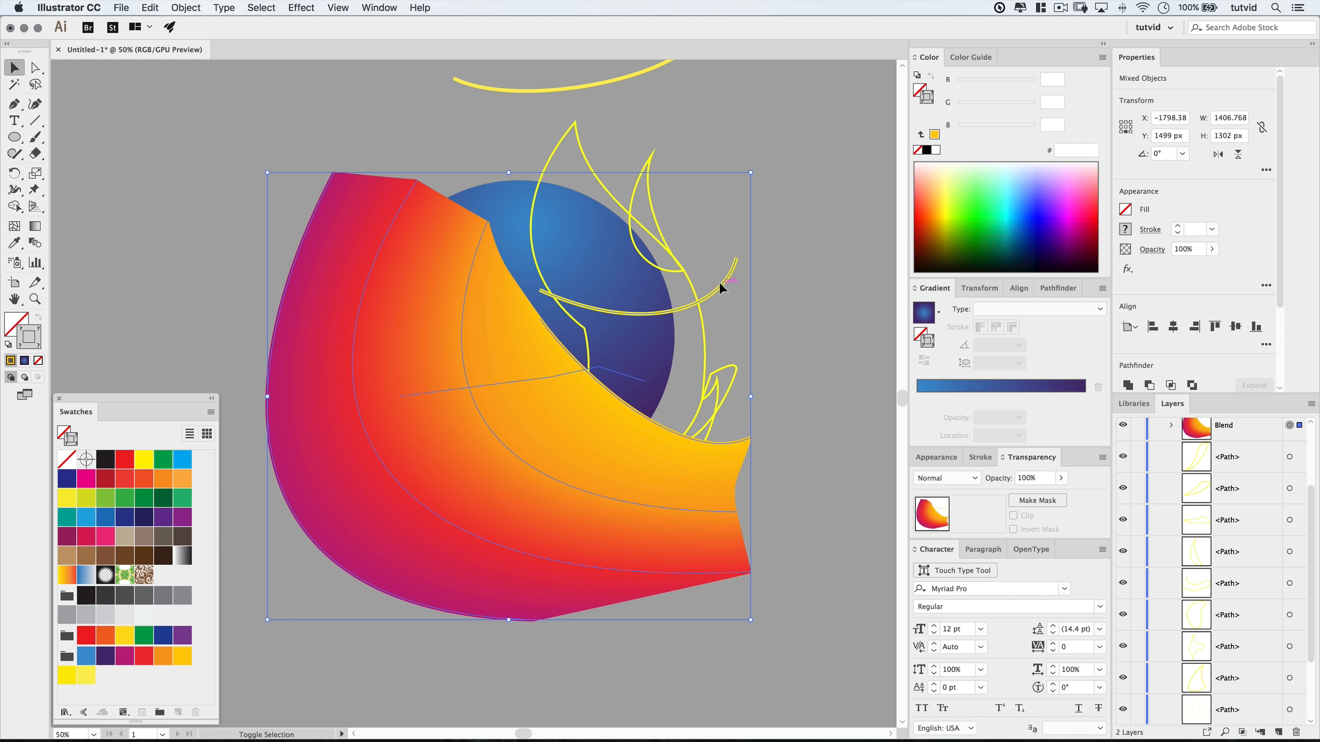
left_click(186, 8)
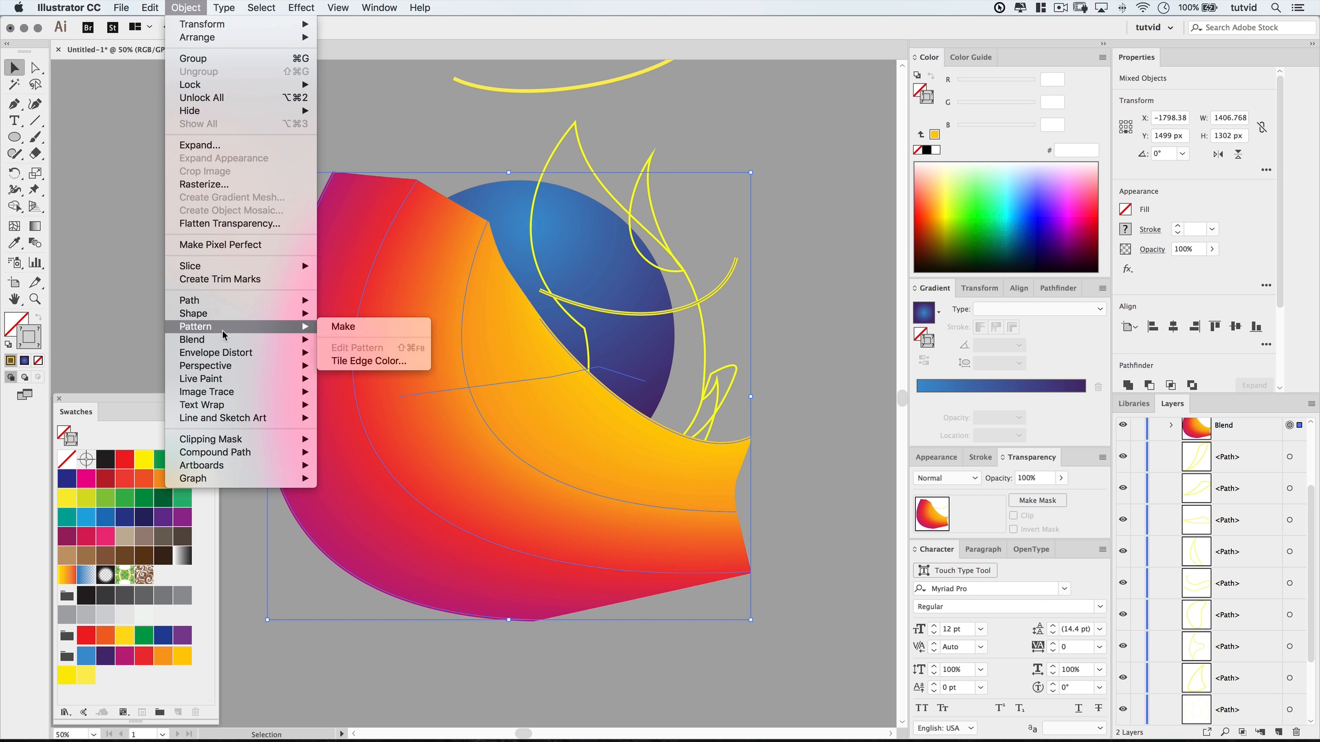
mouse_move(293, 345)
left_click(364, 339)
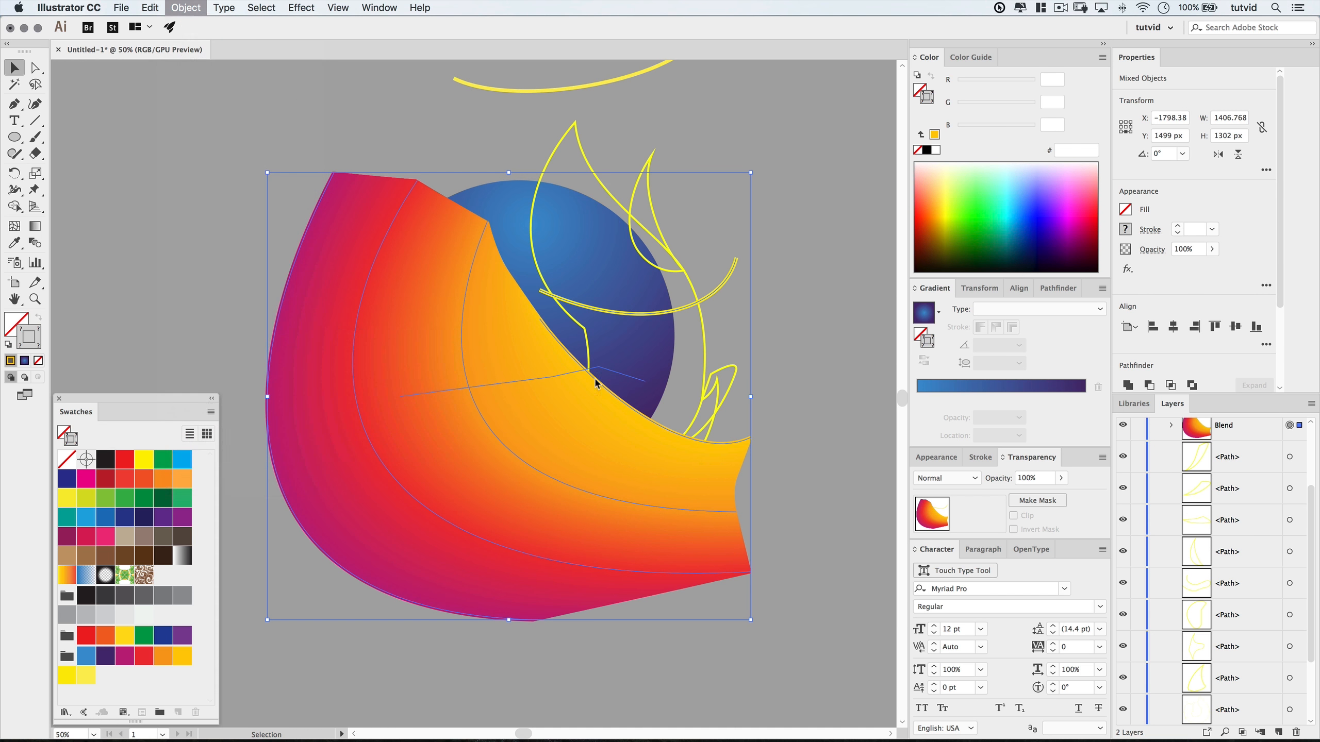
Extend the blend with the pale yellow curve above the globe, and deselect.
left_click(590, 85, "shift")
left_click(185, 8)
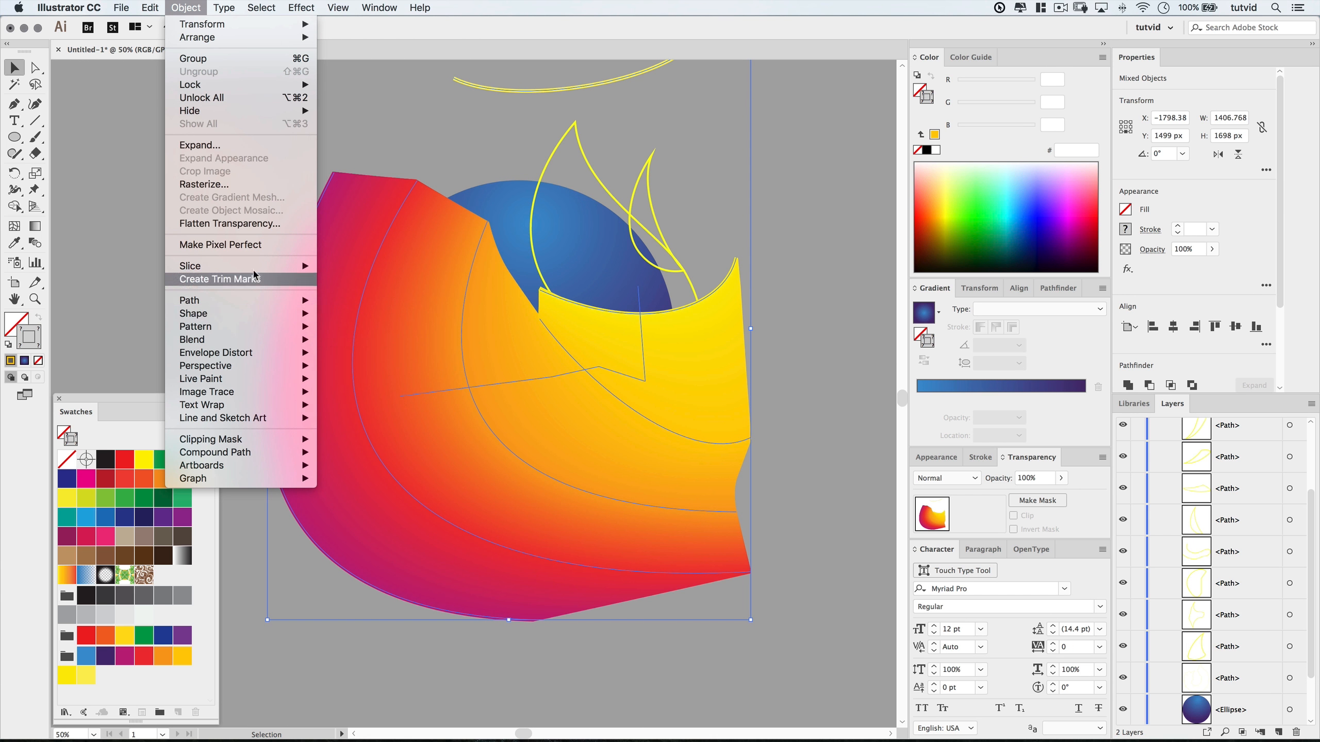
mouse_move(268, 340)
left_click(412, 346)
left_click(794, 301)
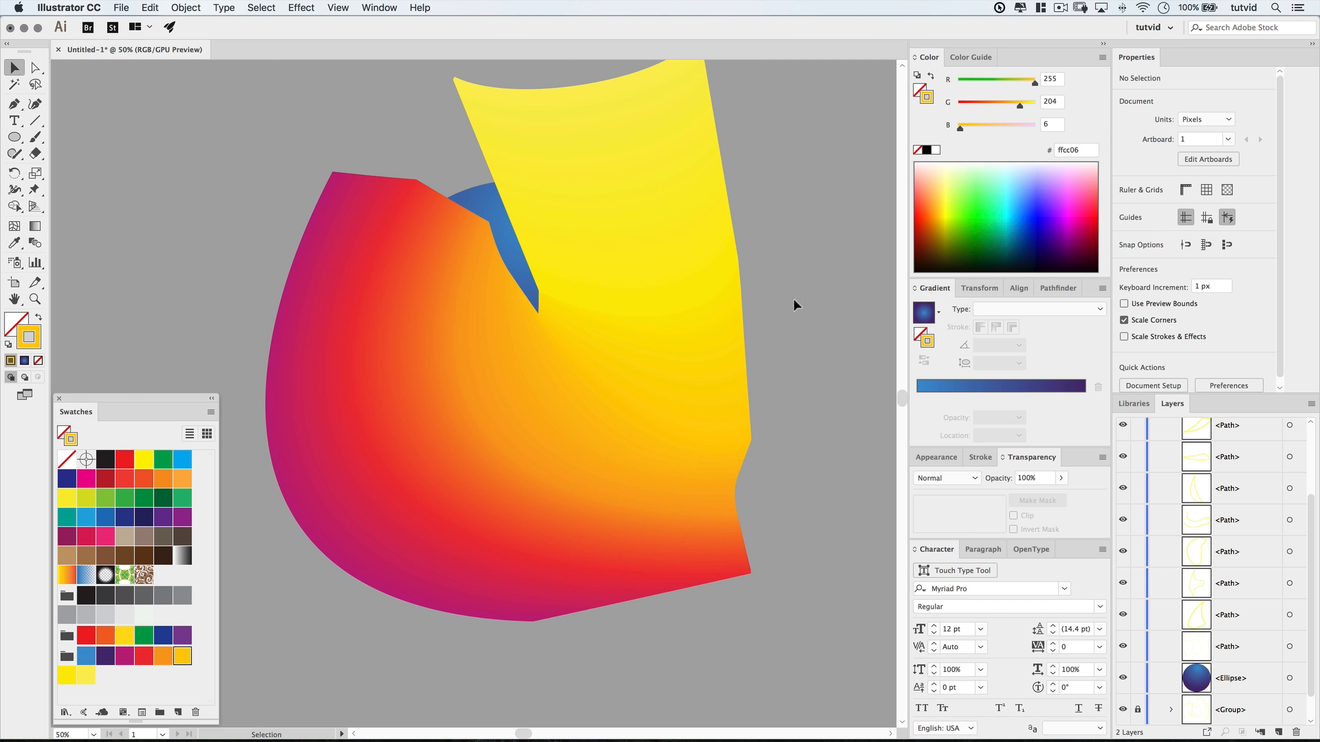
Hide the finished blend object and lock the gradient globe ellipse.
left_click_drag(771, 405, 764, 439)
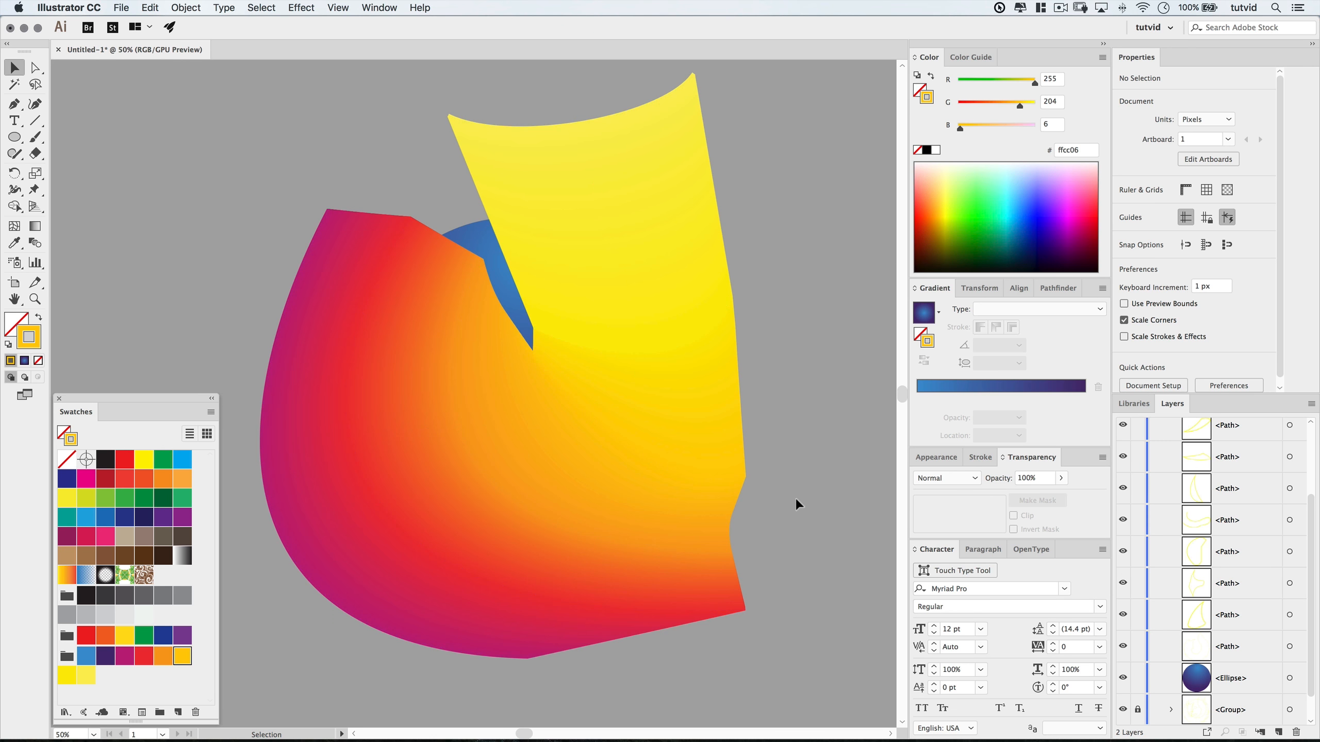
scroll(1265, 535, "up", 10)
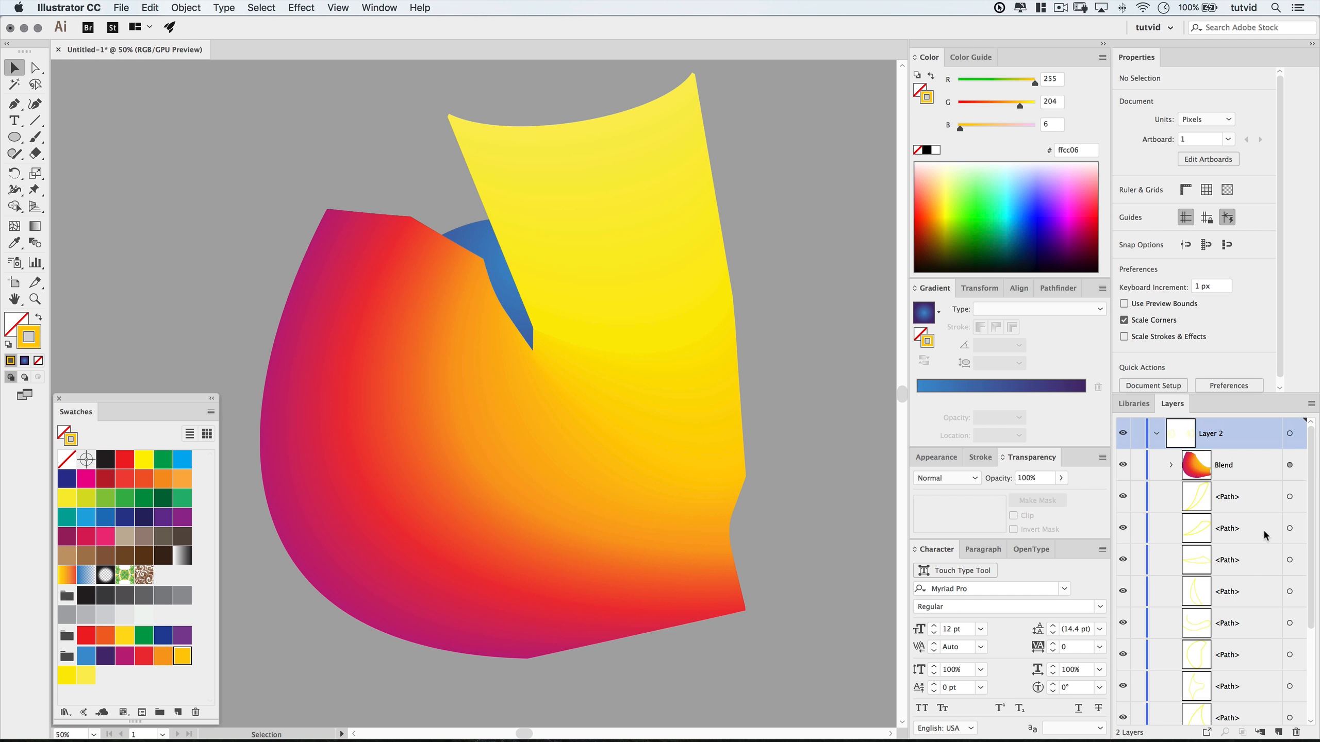
left_click(1123, 465)
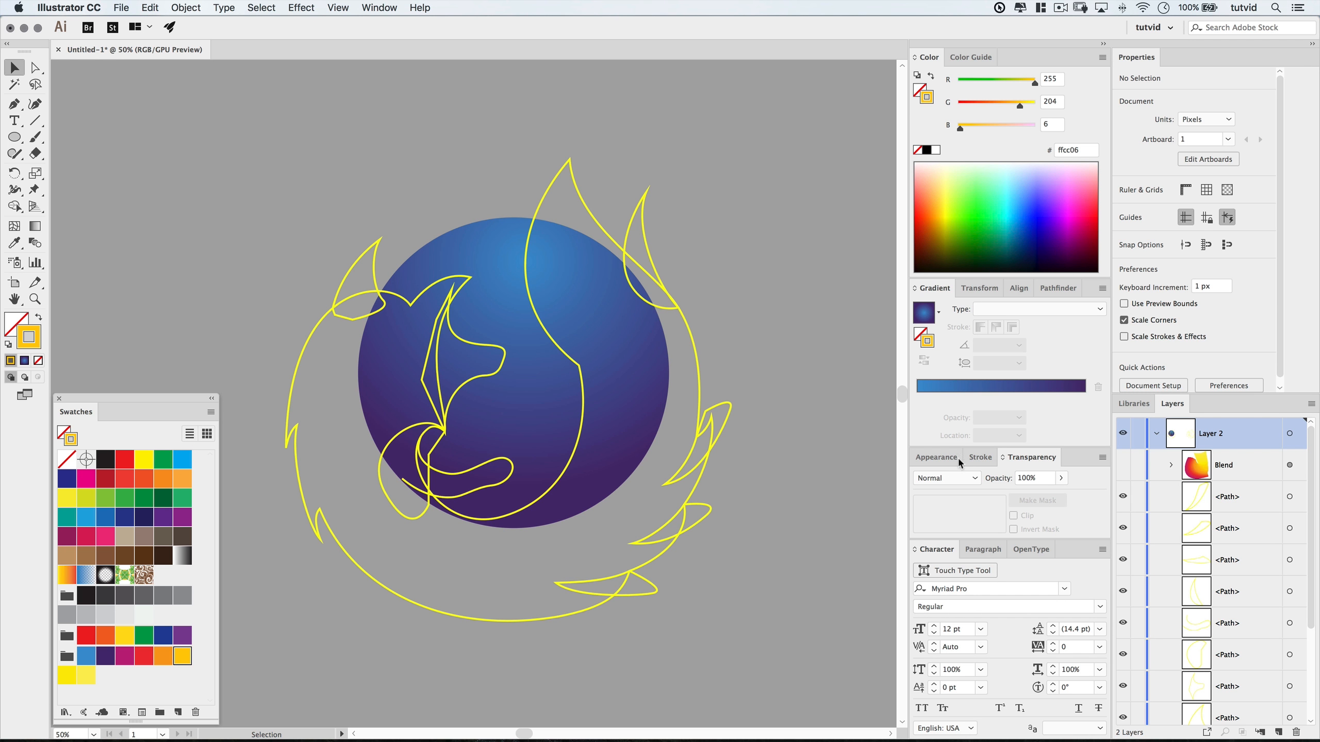
scroll(1195, 541, "down", 5)
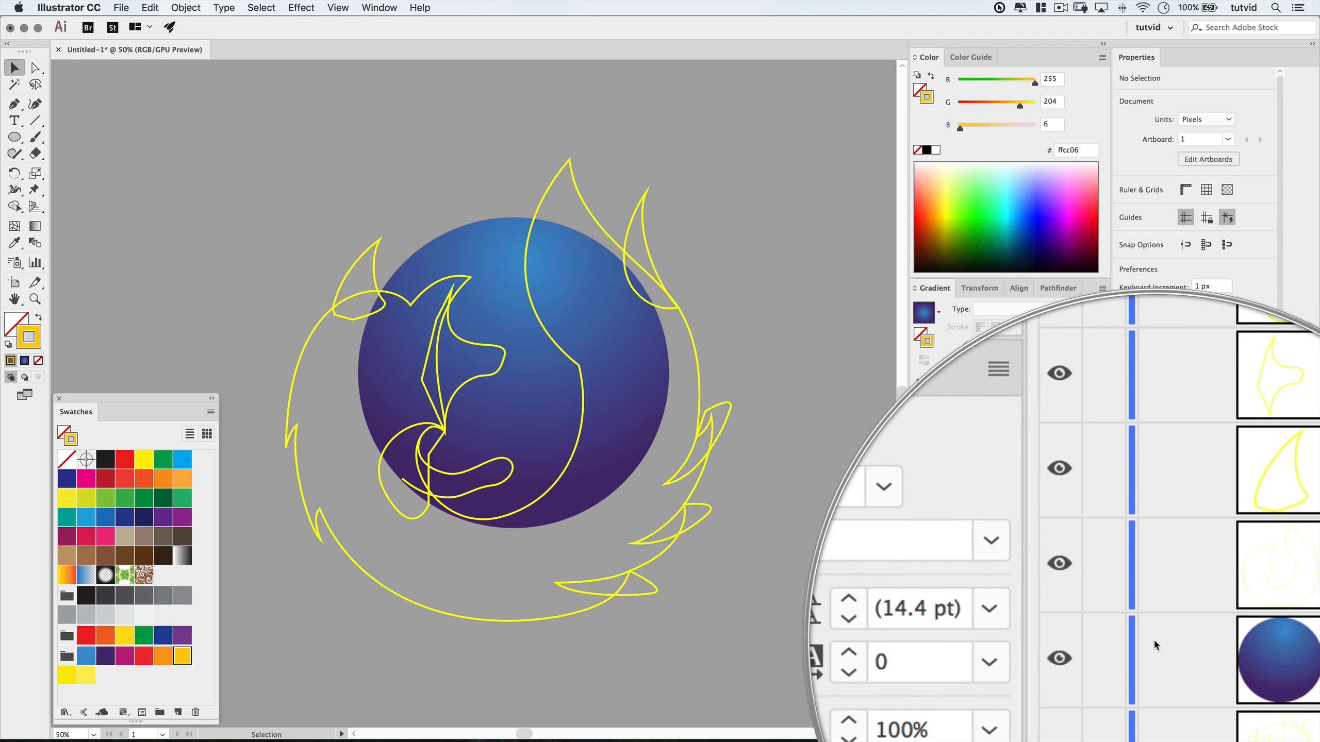
left_click(1137, 647)
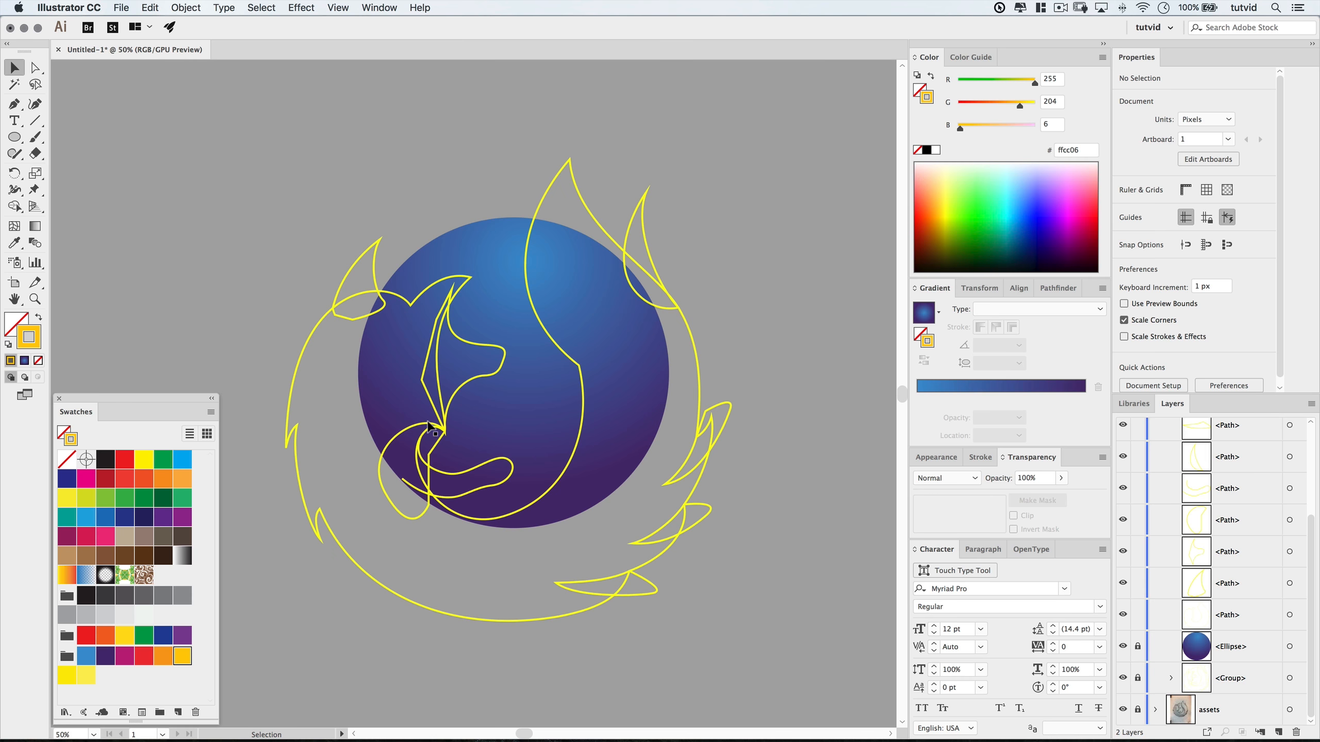
Divide the pointed left ear shape and the large fox body outline with the Pathfinder Divide operation.
key("z")
left_click(366, 295)
left_click(552, 431)
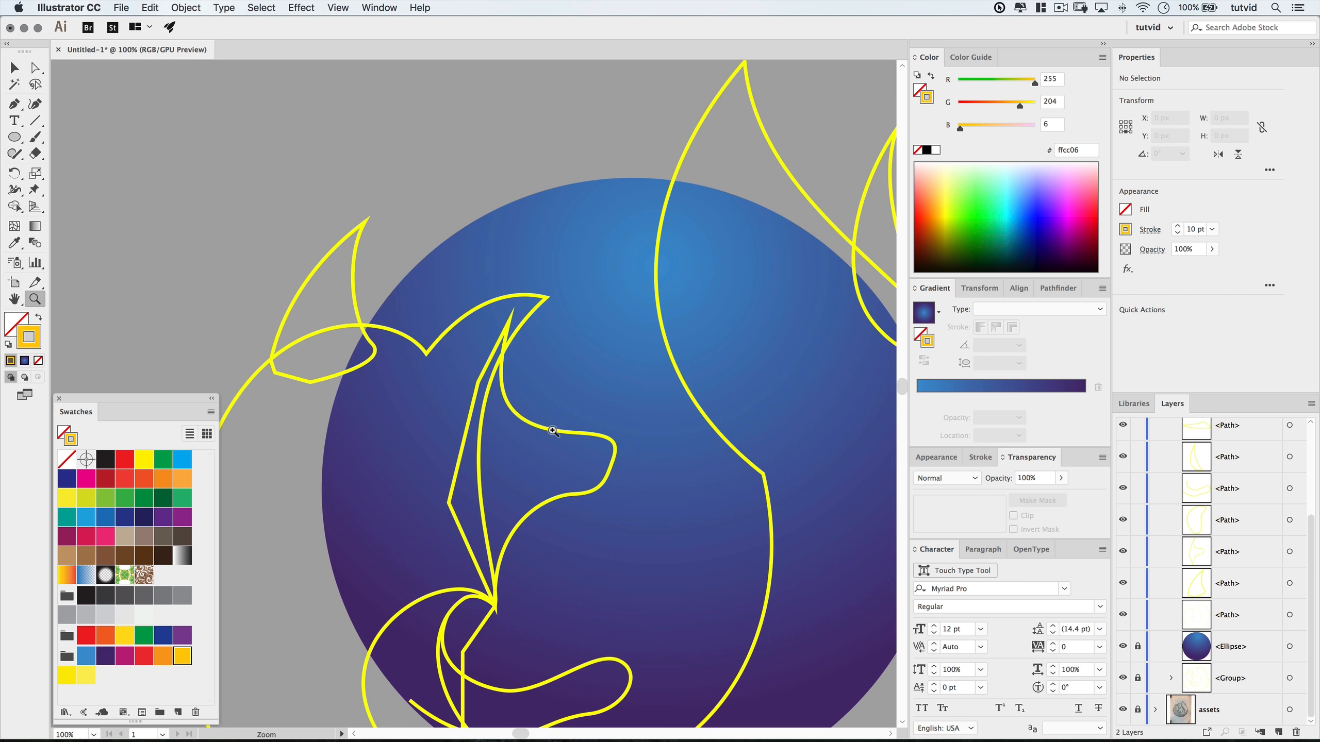
left_click(379, 361)
left_click_drag(526, 397, 661, 356)
key("v")
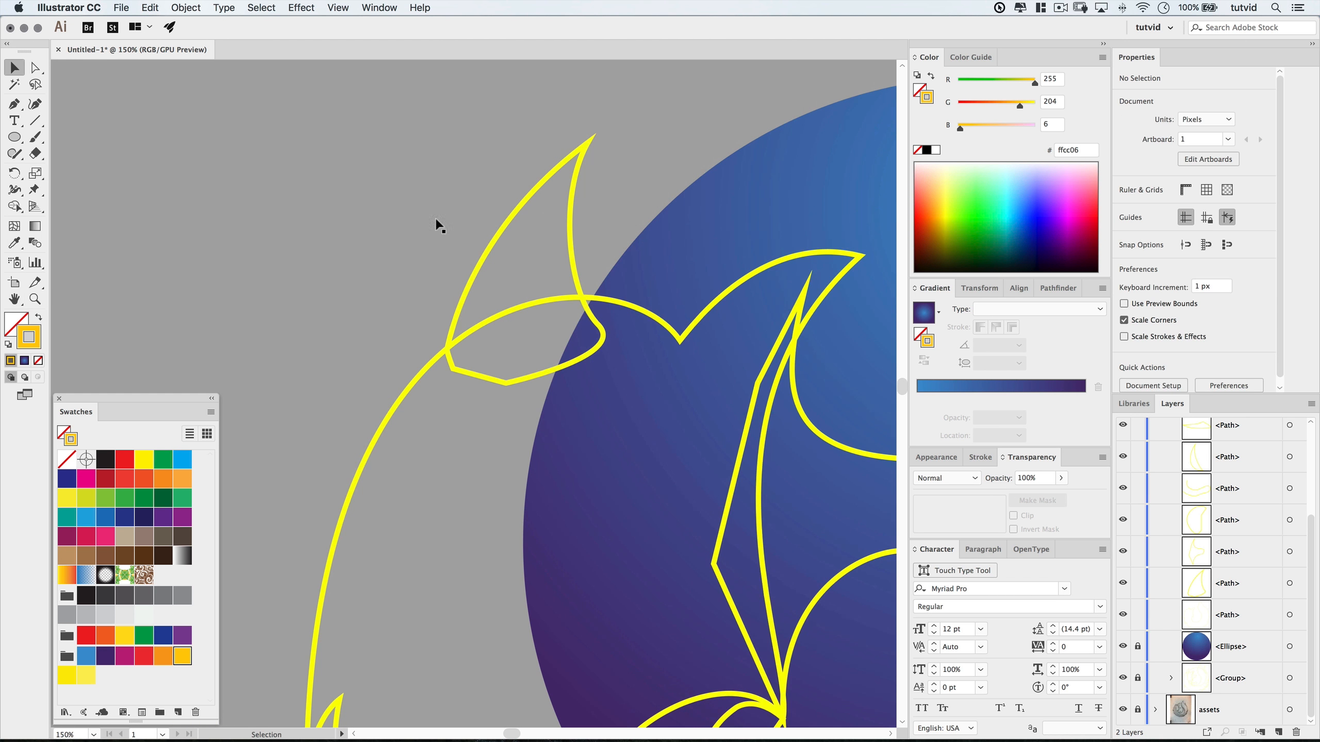
left_click_drag(571, 213, 590, 223)
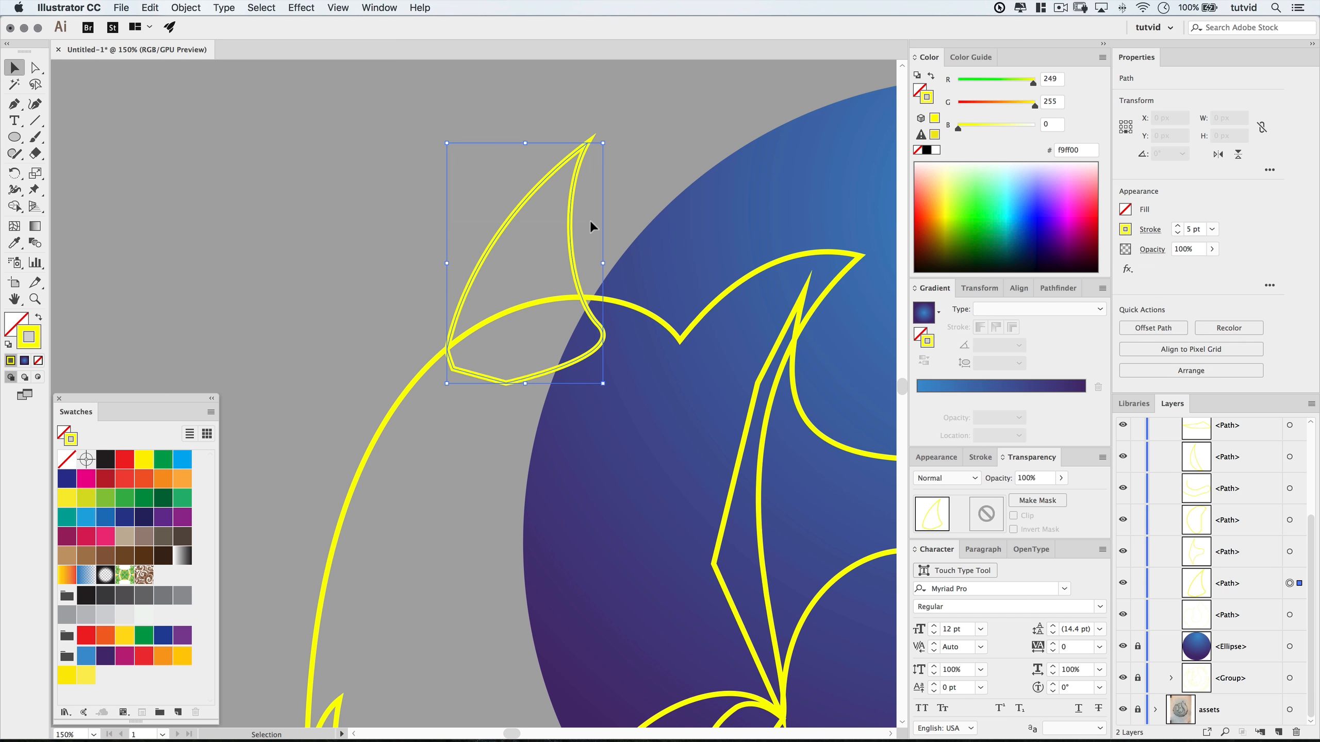
left_click(347, 302)
left_click_drag(422, 427, 423, 428)
left_click_drag(384, 241, 419, 281)
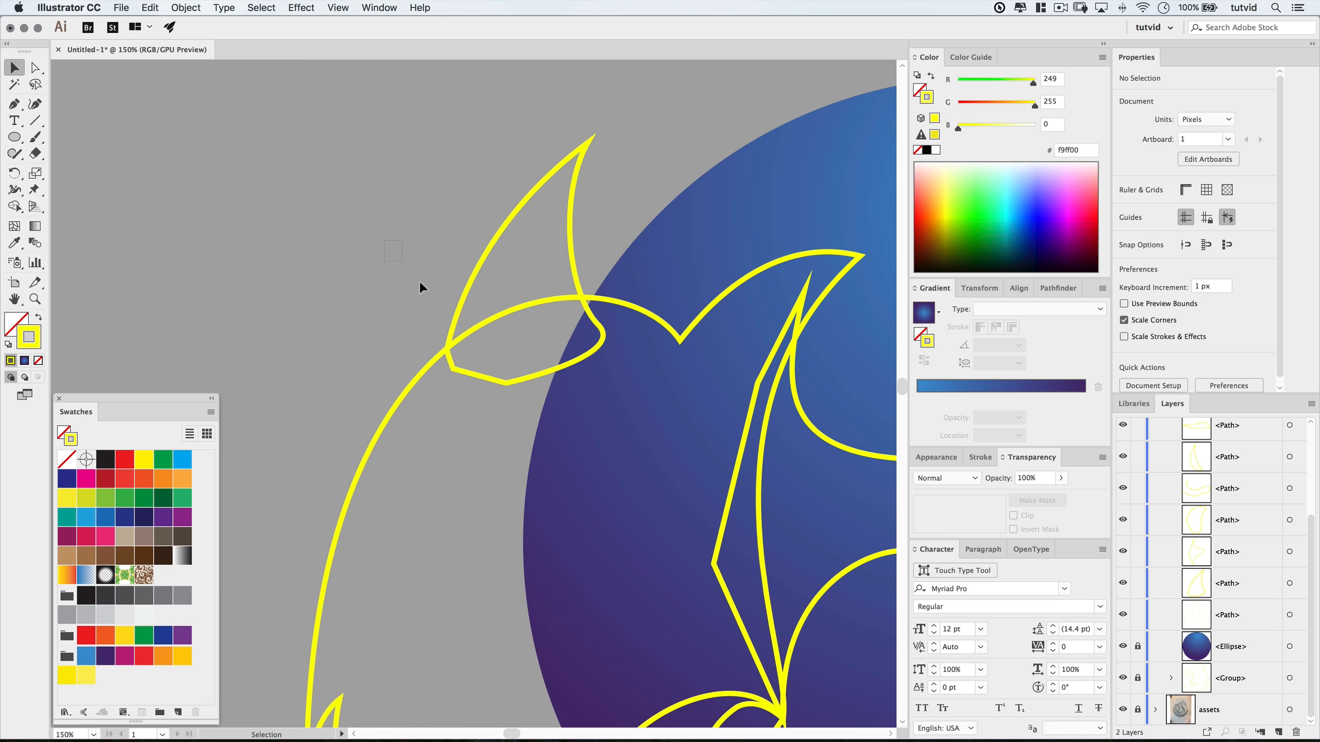
left_click_drag(500, 379, 502, 383)
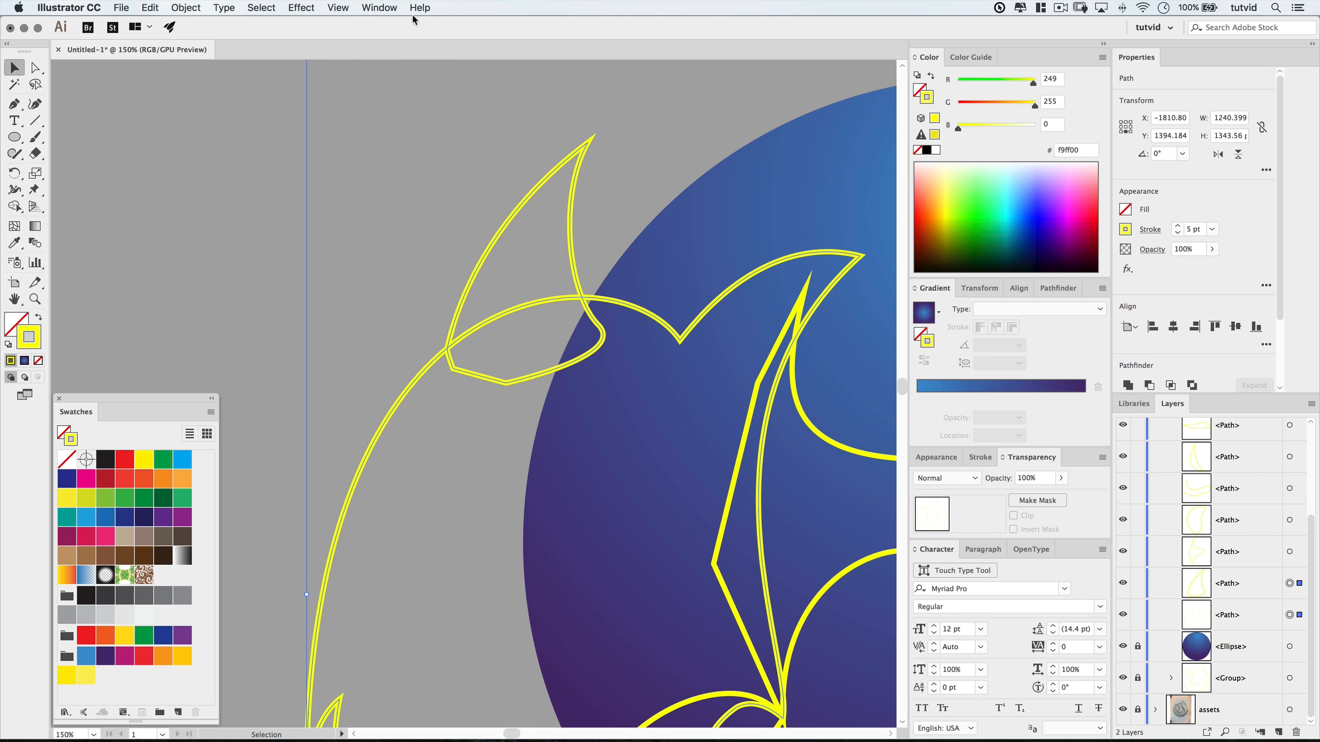
left_click(392, 8)
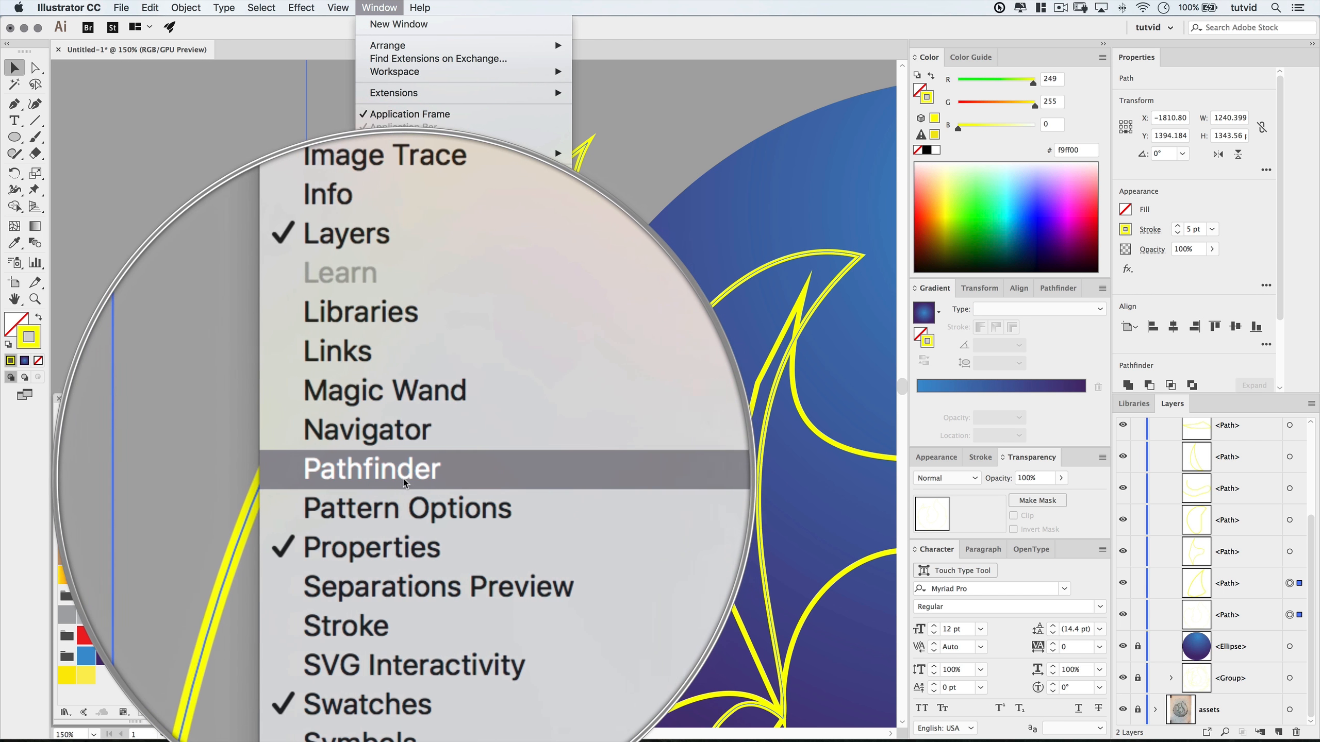
left_click(401, 475)
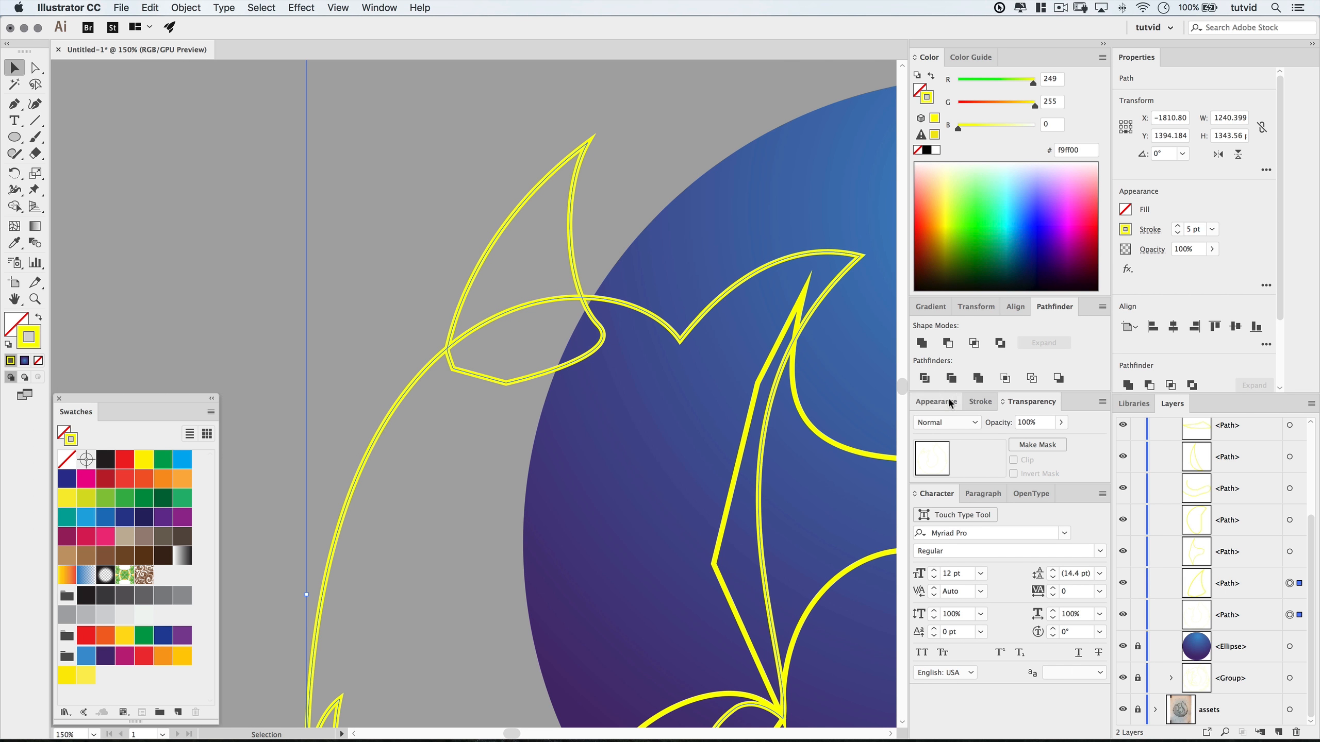
left_click(925, 378)
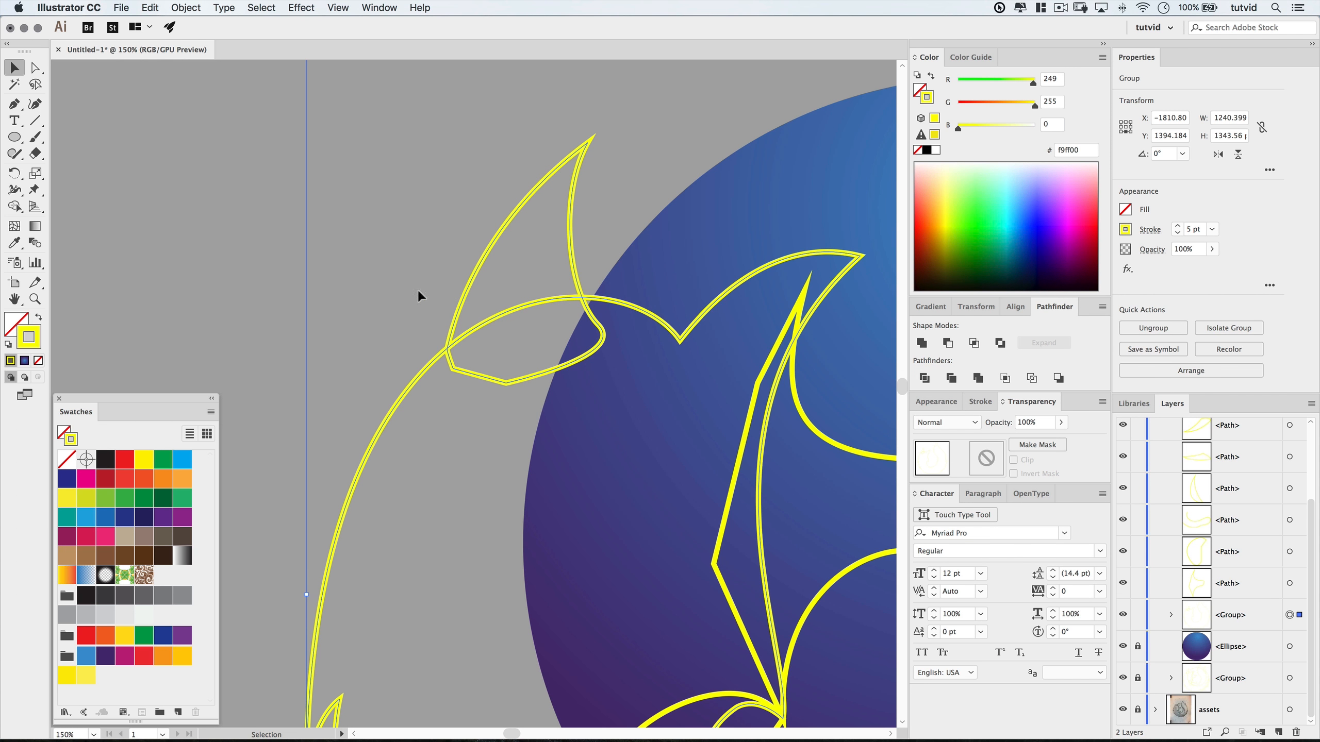
Expand the divided ear and body group in the layer list and examine its separate paths.
key("z")
left_click(462, 304, "alt")
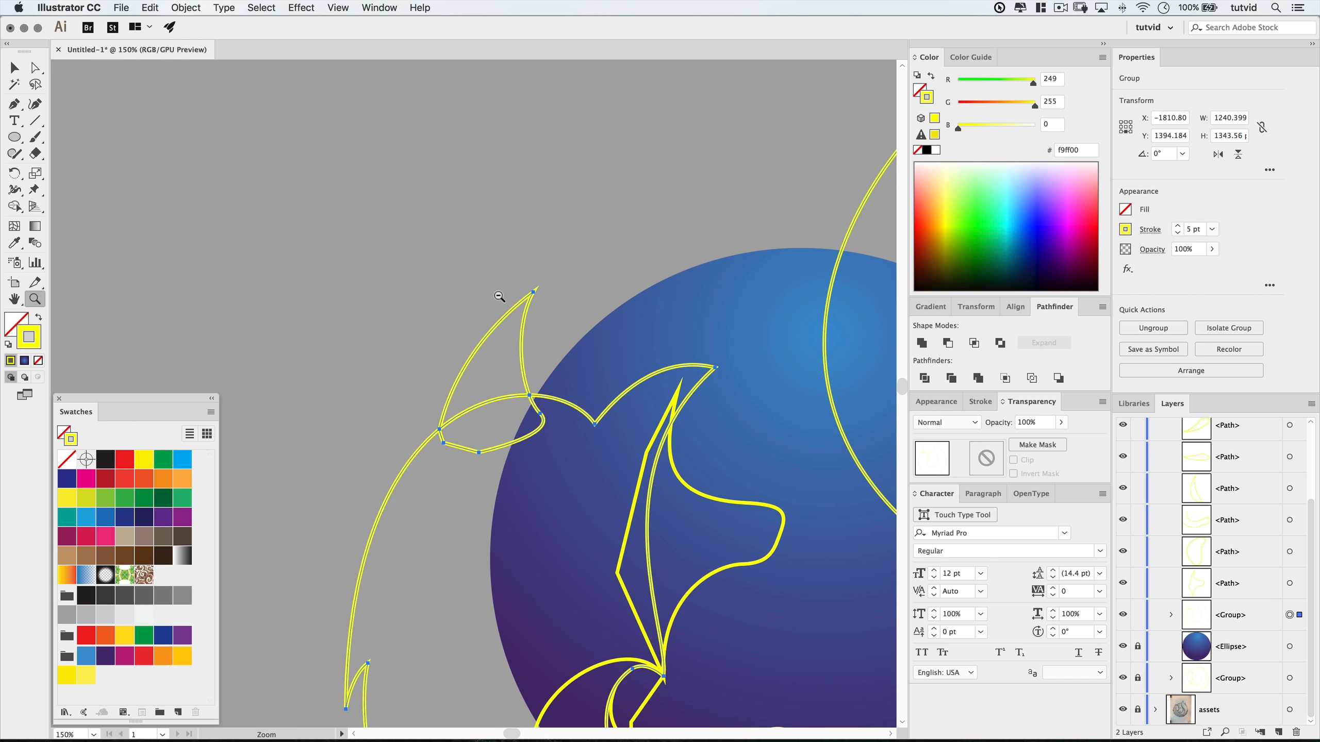
left_click(500, 298, "alt")
key("v")
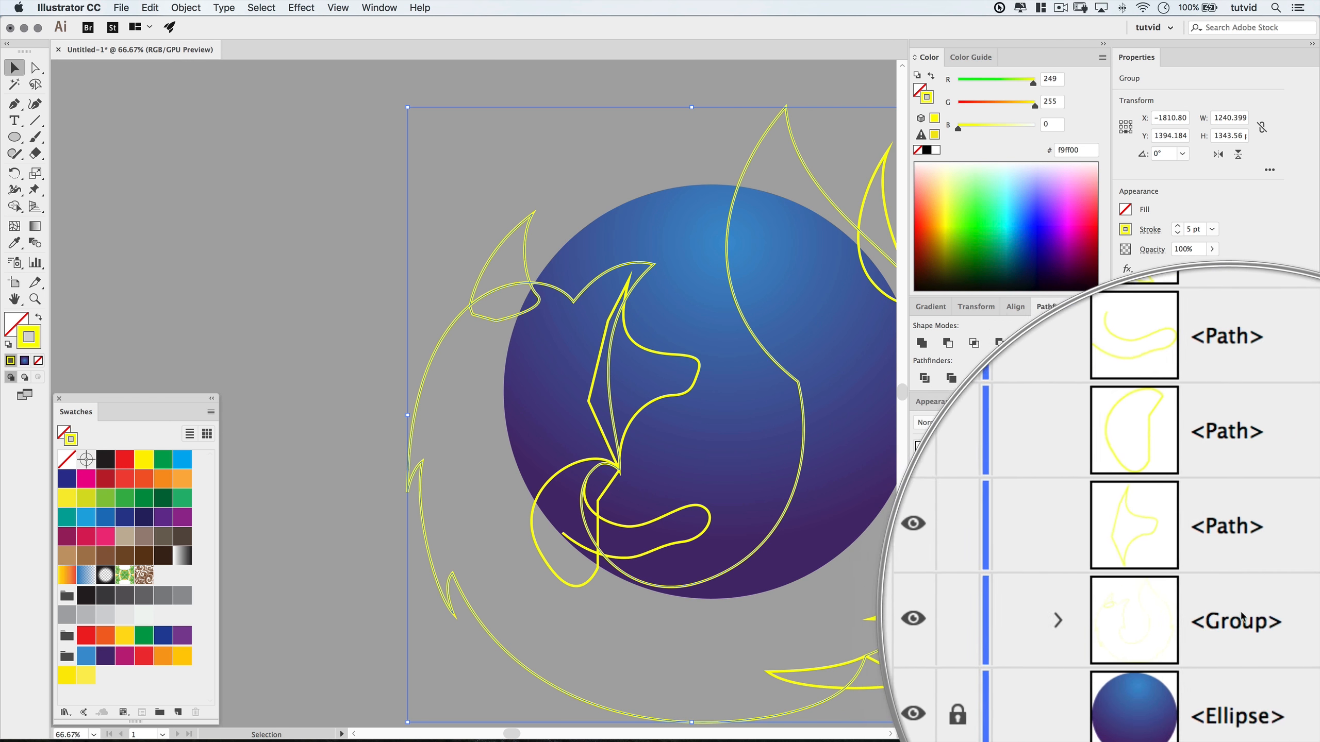
left_click(1172, 618)
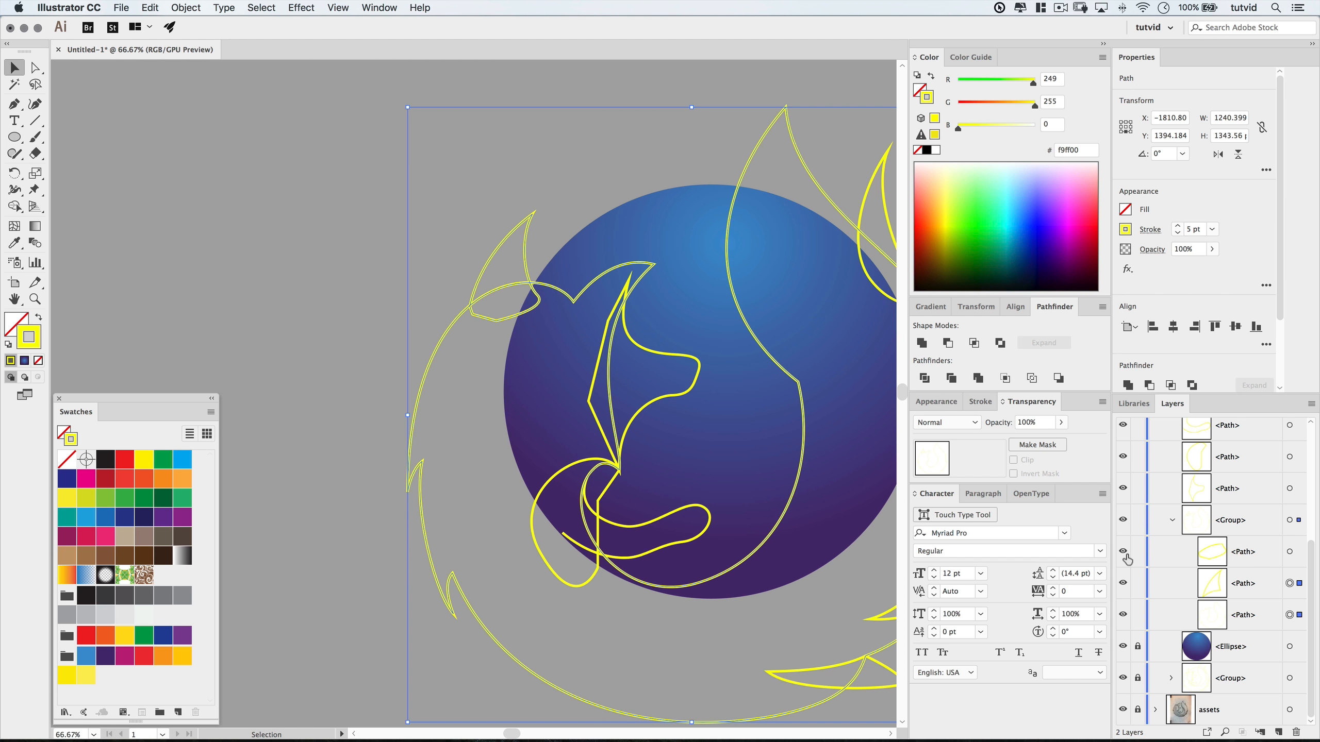
left_click(1122, 583)
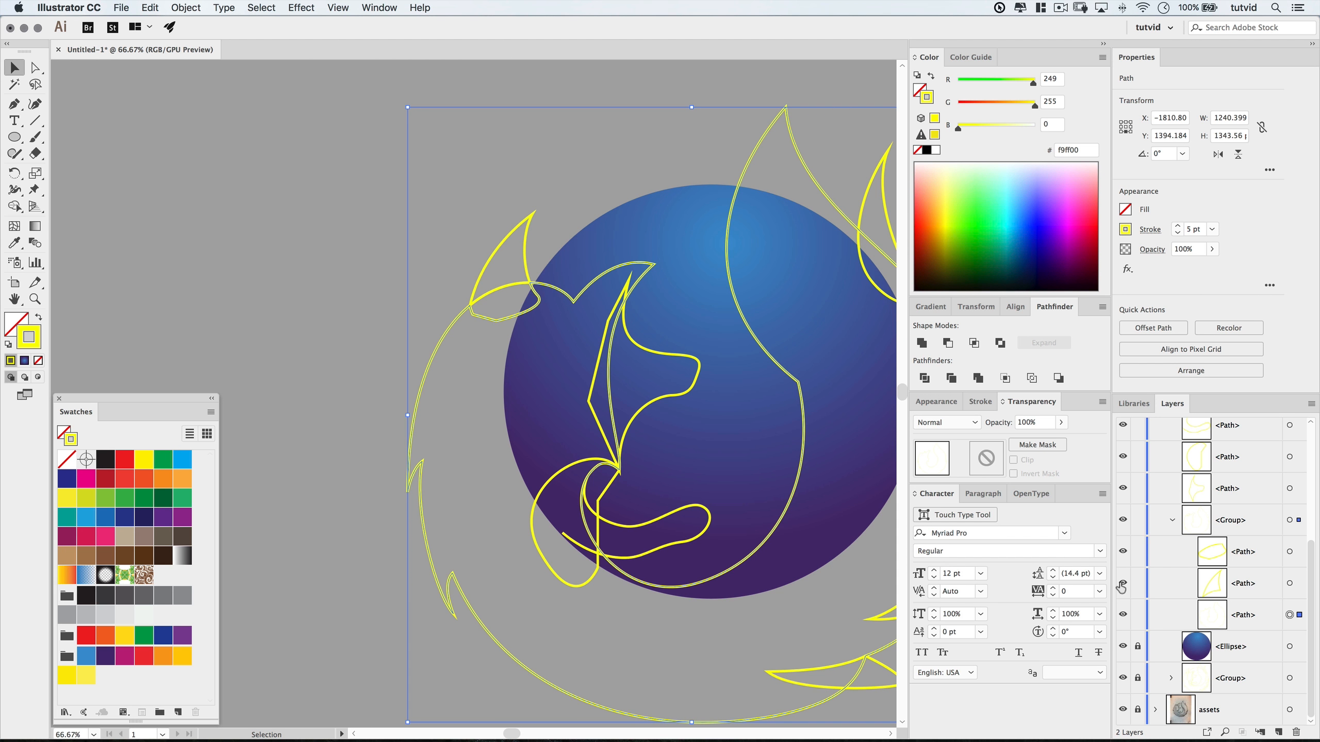
left_click(1124, 615)
left_click(1124, 614)
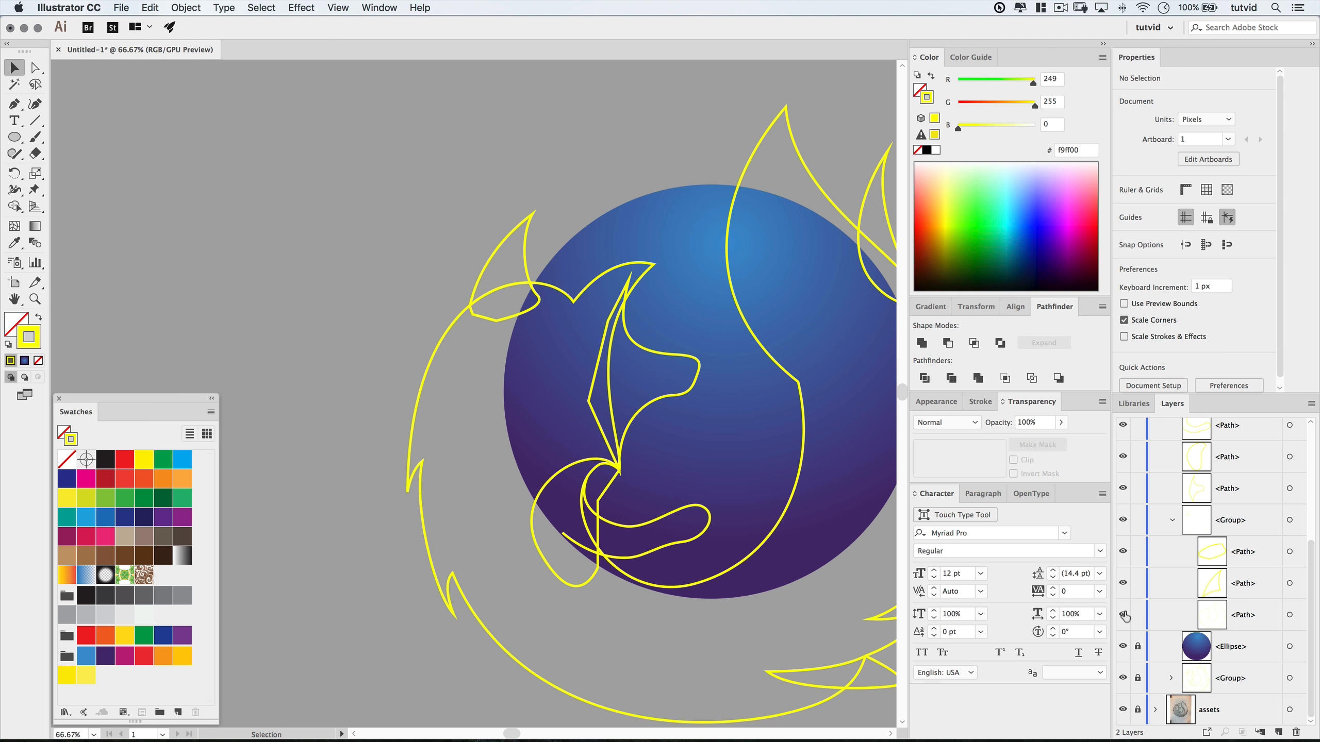
Ungroup the divided ear and body pieces, and deselect them.
left_click(1290, 520)
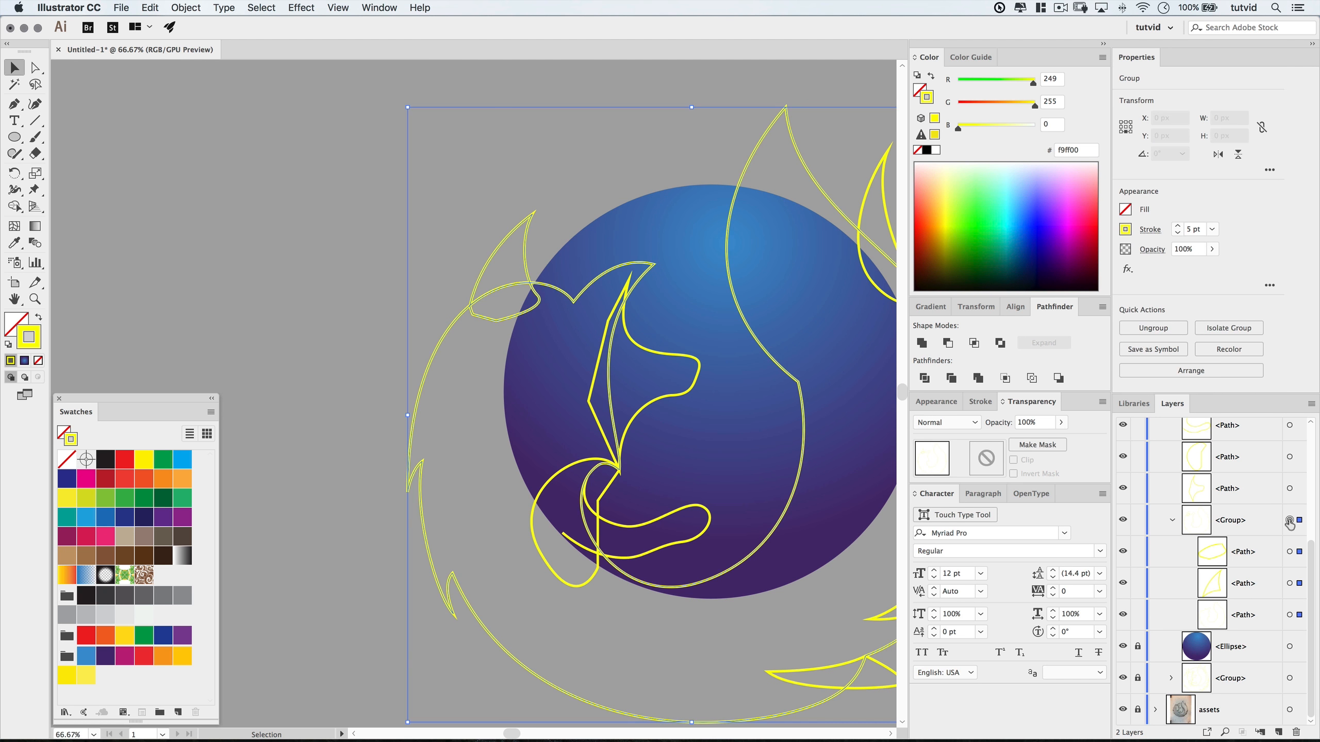
left_click(186, 7)
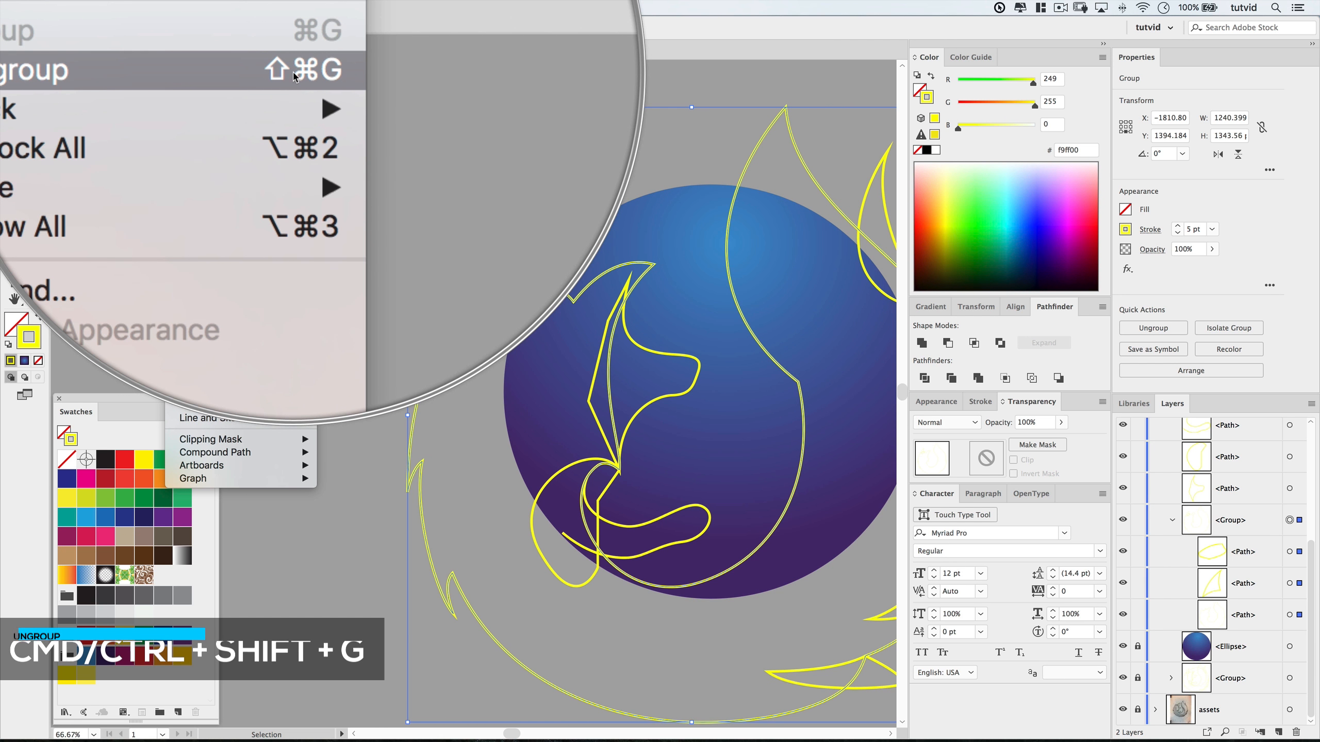
left_click(291, 76)
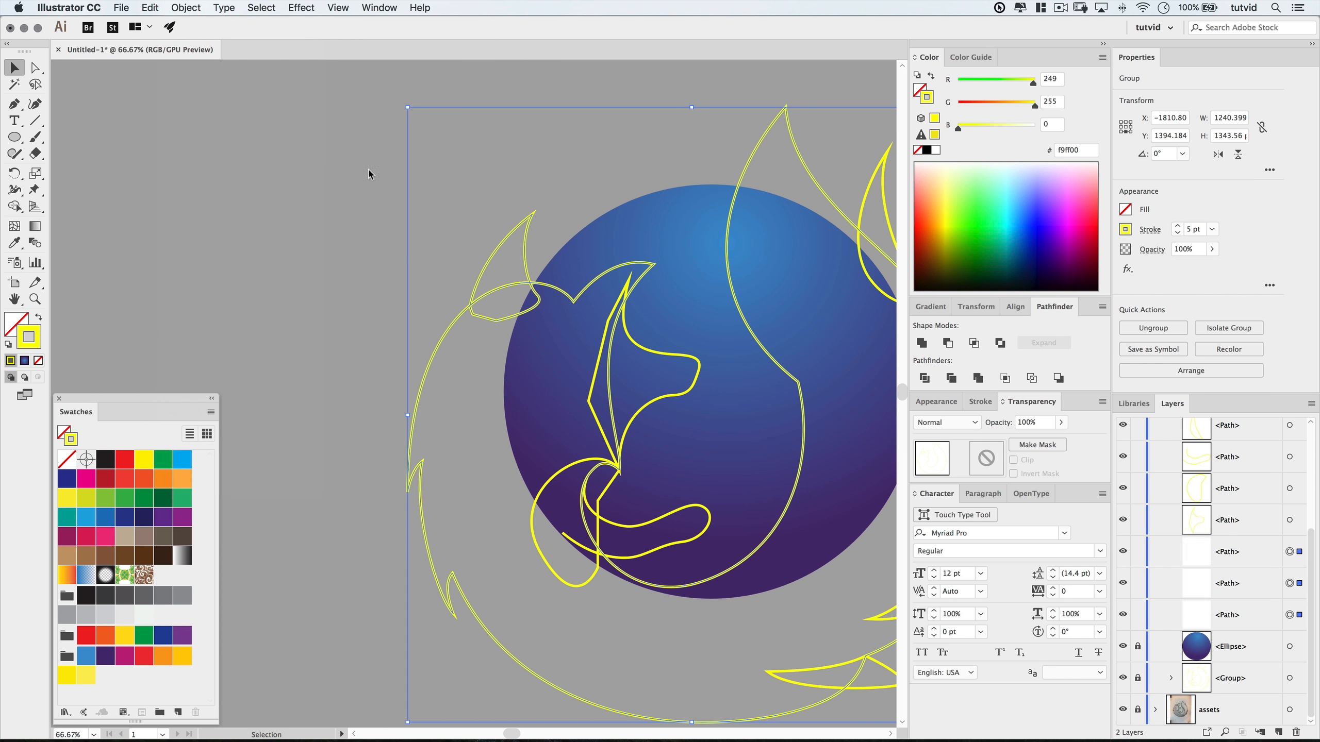
left_click(382, 260)
Unite the overlapping lower ear piece with the fox body outline, leaving the pointed ear tip separate.
left_click(497, 319)
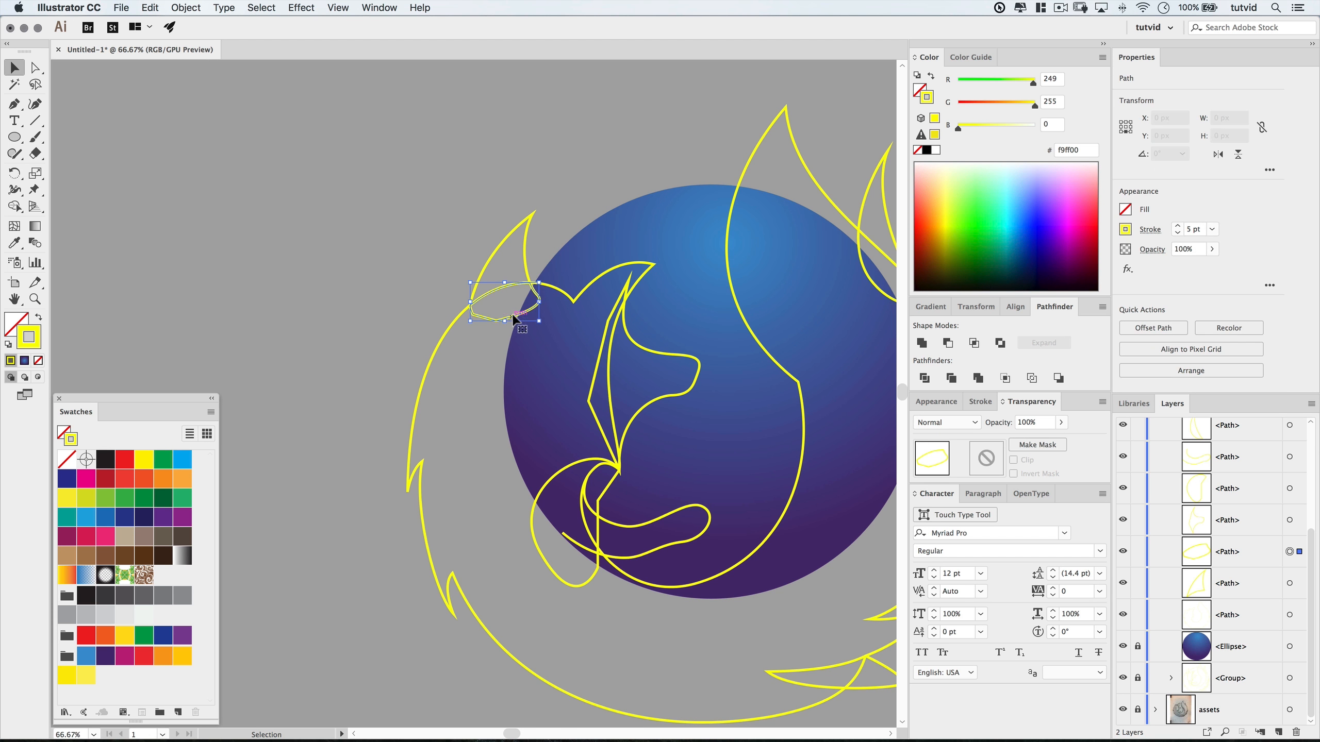
left_click(449, 335, "shift")
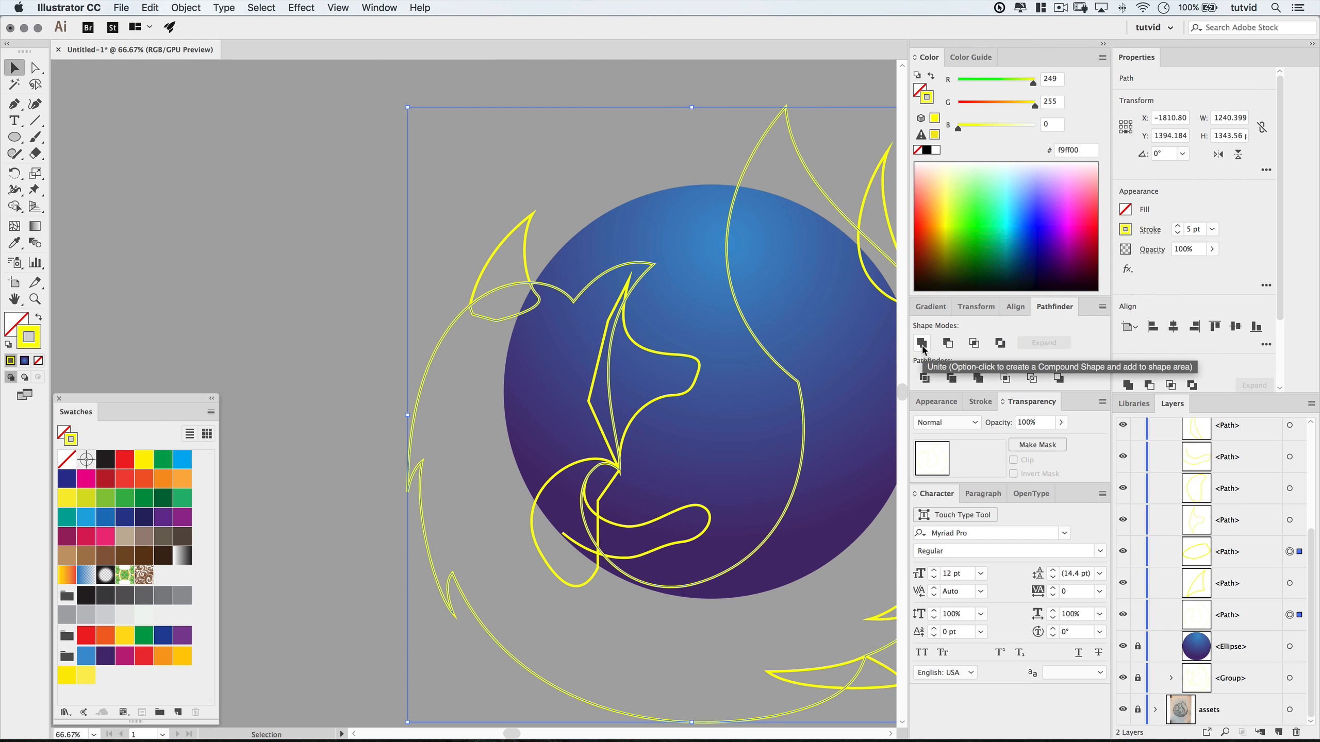
left_click(922, 344)
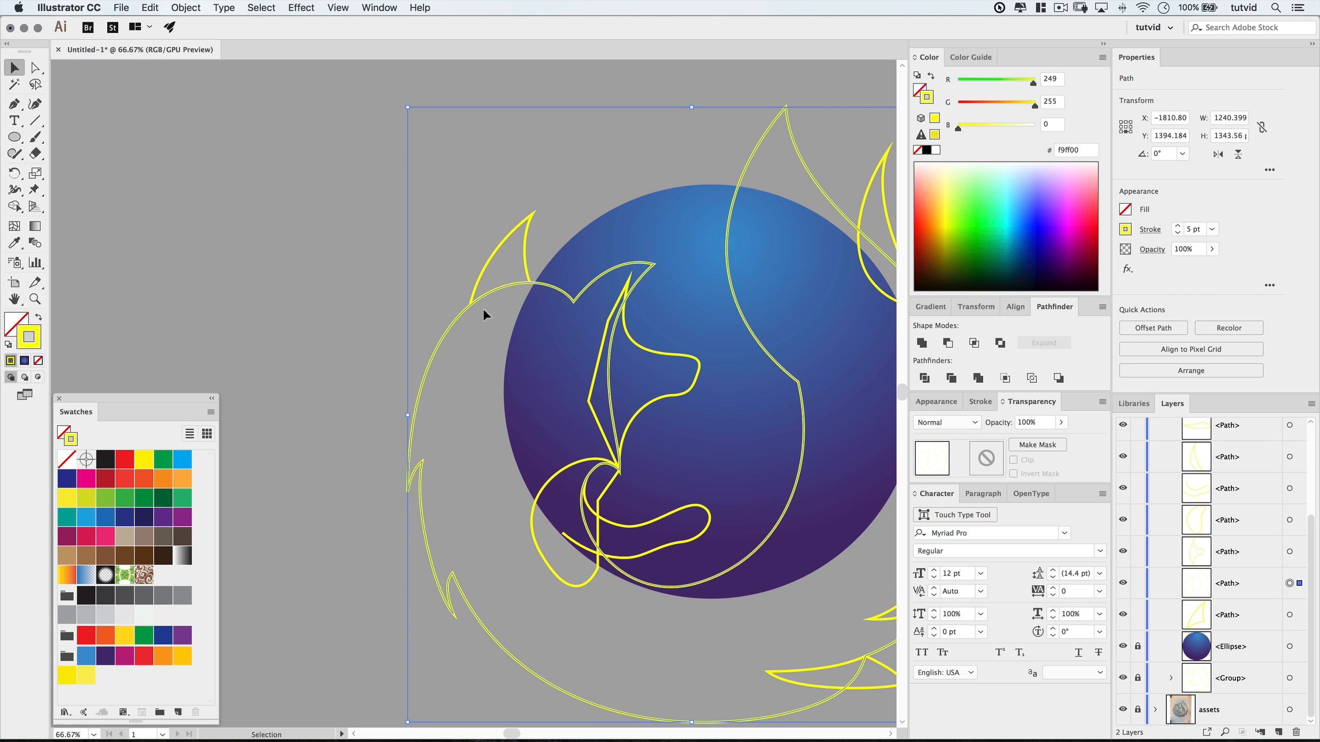
left_click(376, 314)
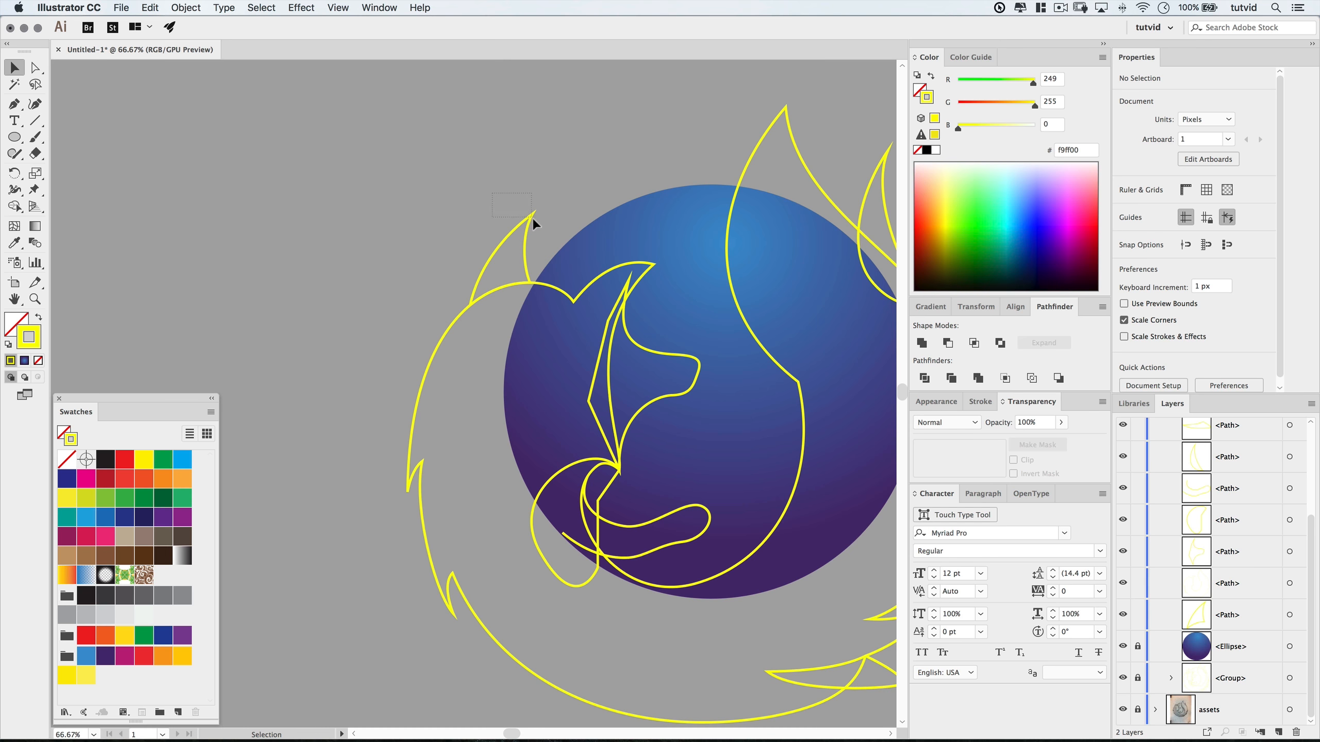
left_click_drag(532, 218, 534, 219)
left_click(582, 164)
Divide the snout shape and the fox body outline where they overlap, and ungroup the resulting pieces.
key("z")
left_click(641, 379)
left_click_drag(495, 366, 587, 328)
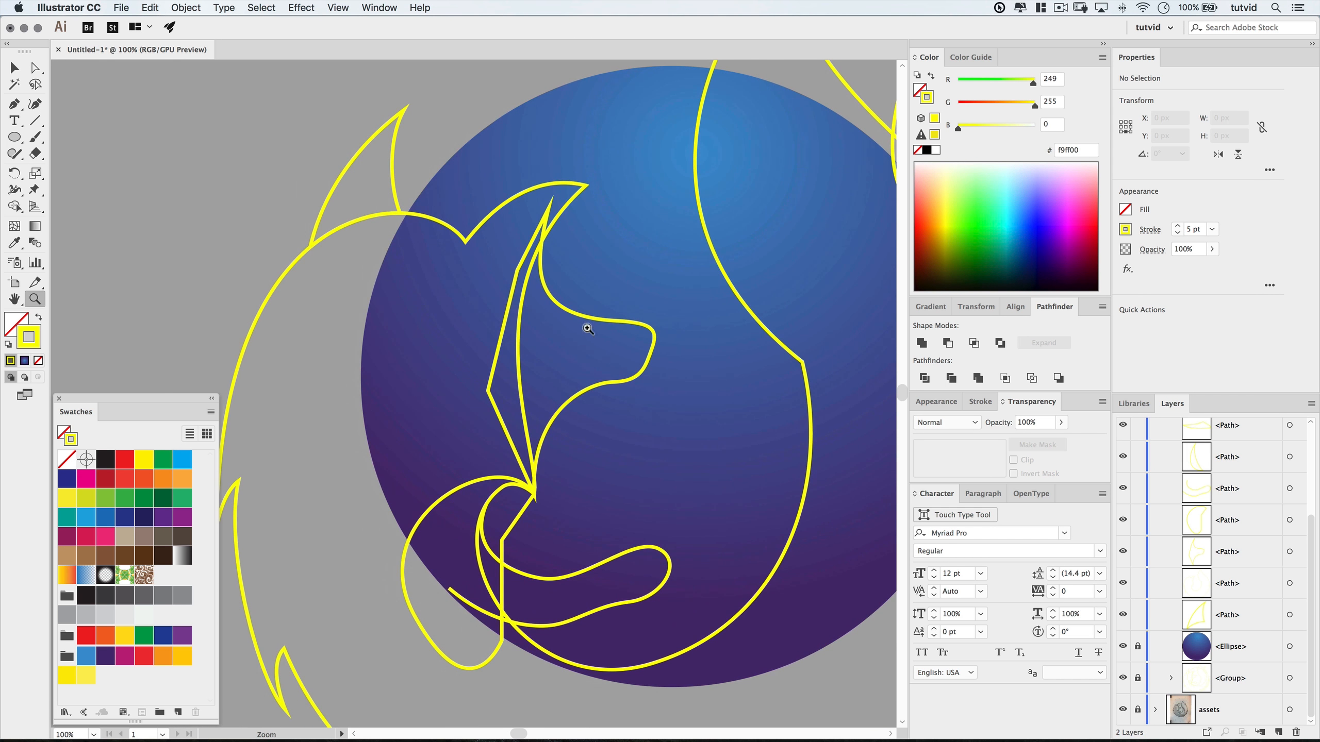
key("v")
left_click(580, 318)
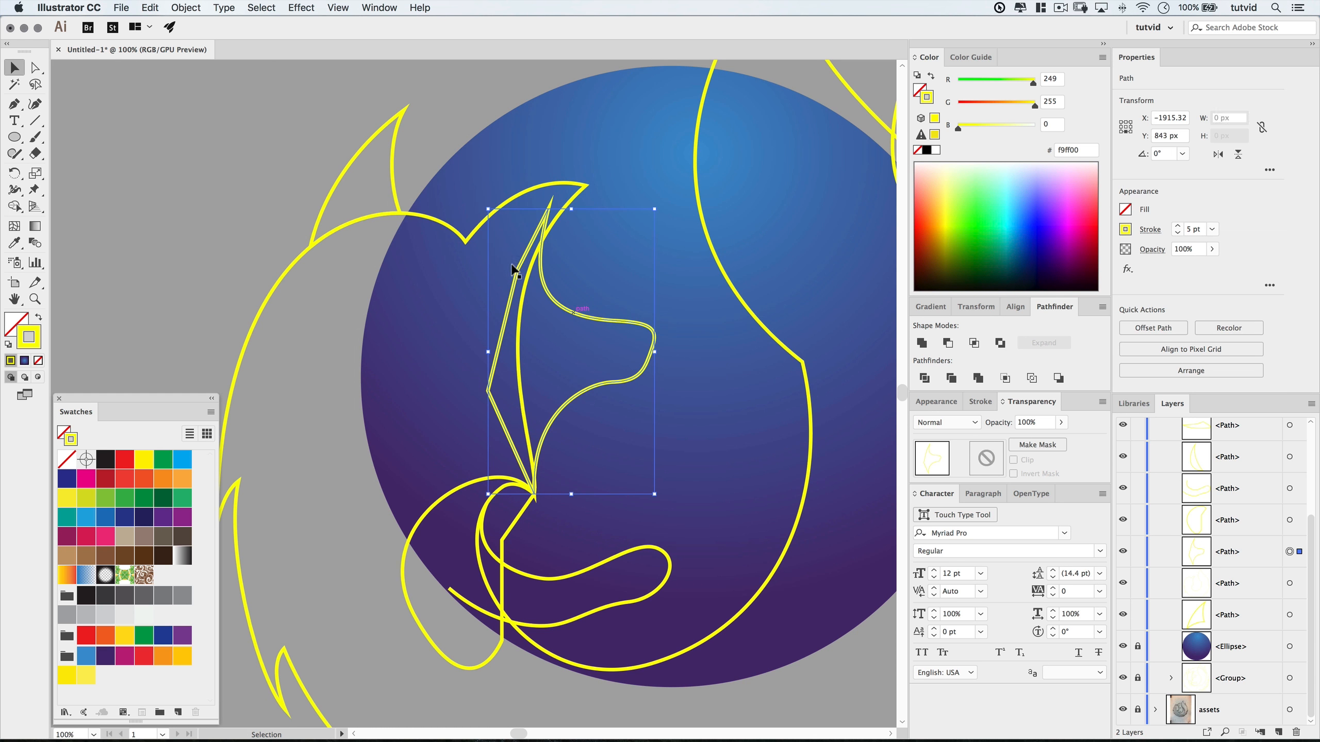
left_click(481, 234, "shift")
left_click(950, 378)
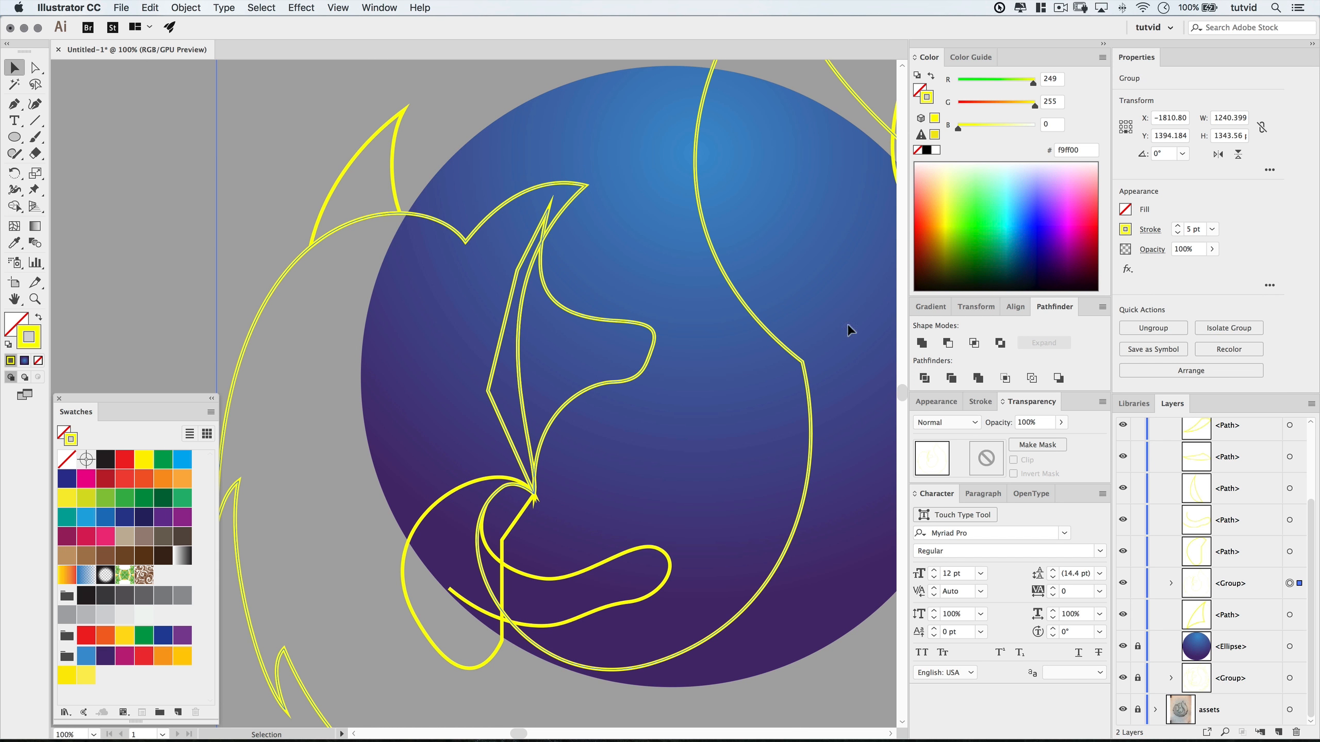
key("super+shift+g")
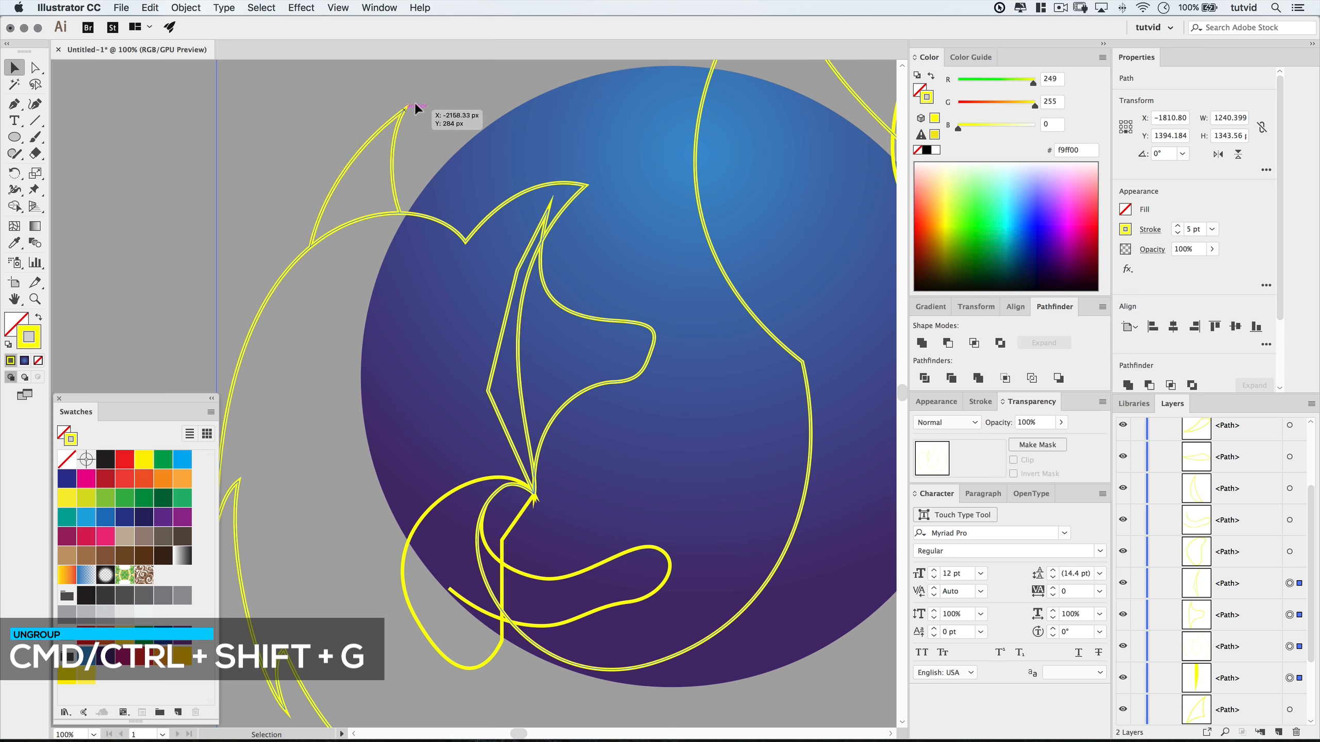
left_click(446, 99)
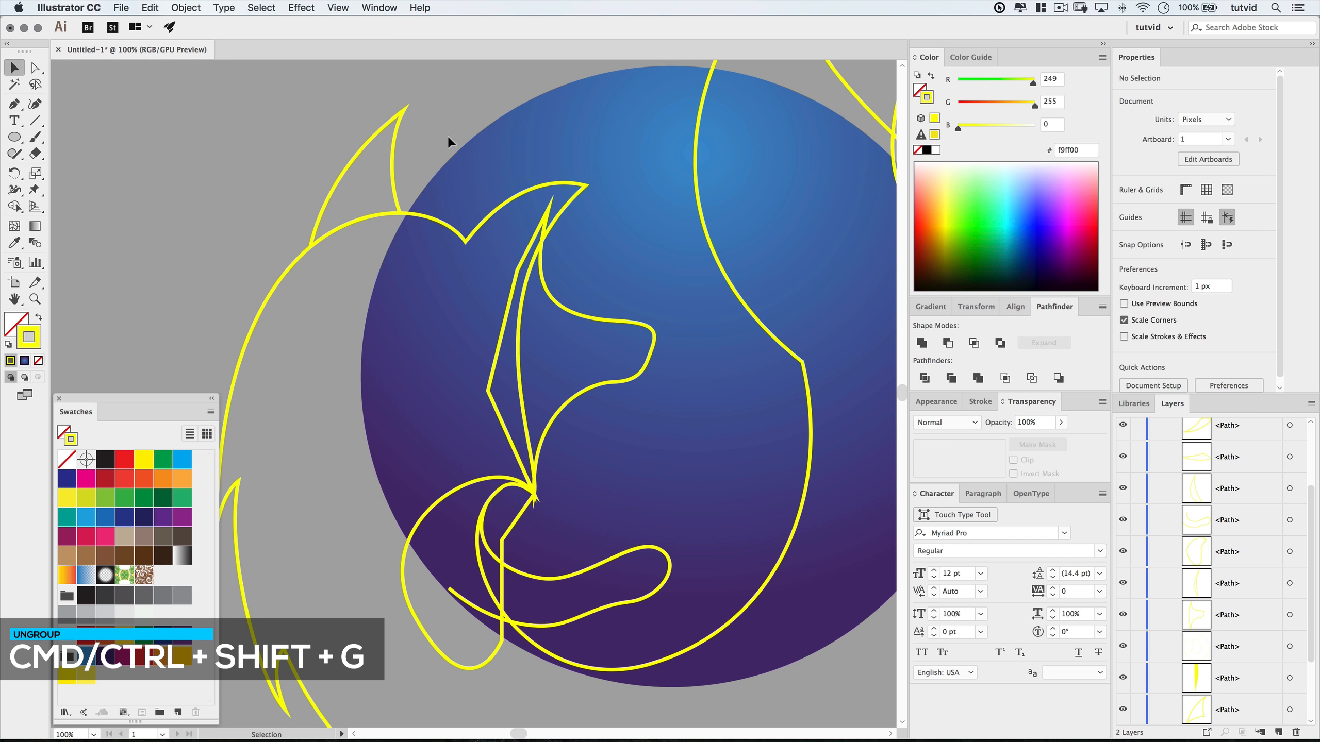
Unite the overlapping snout sliver with the fox body outline, keep the snout separate, and deselect.
left_click(545, 224)
left_click(467, 235, "shift")
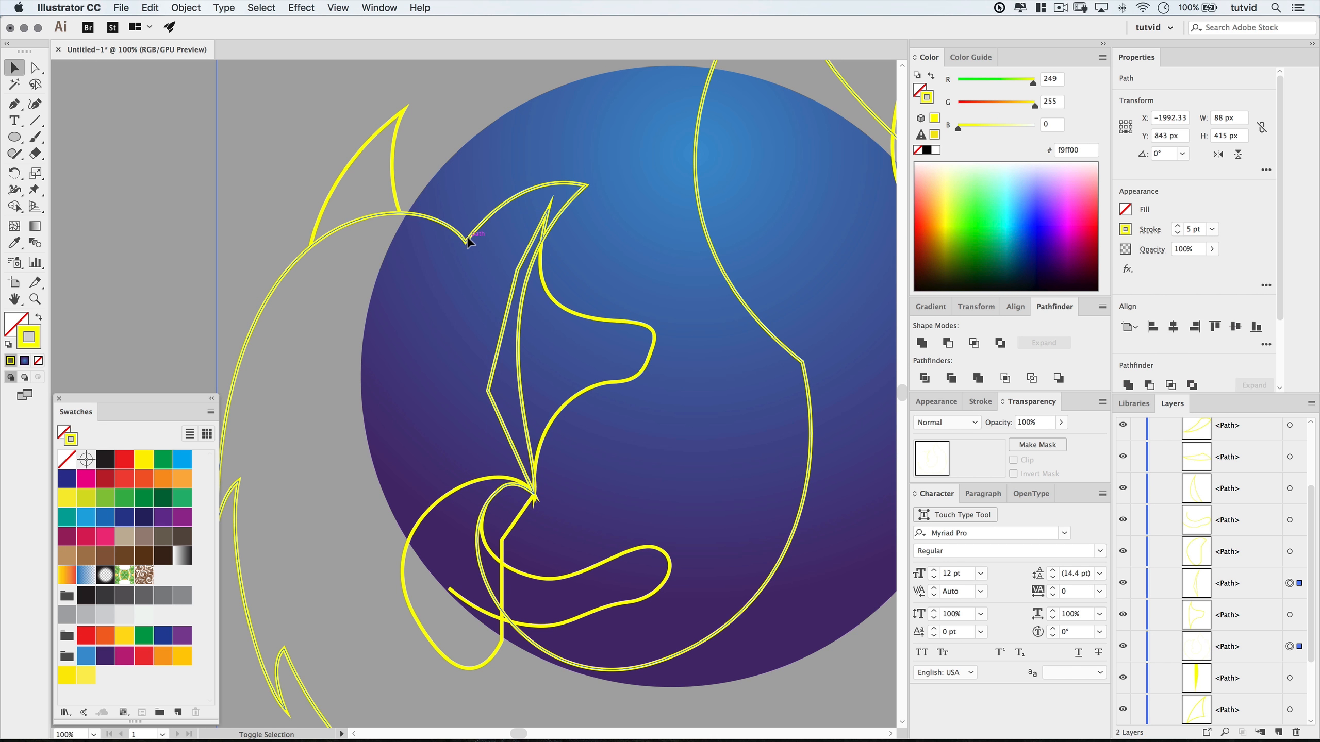
left_click(922, 344)
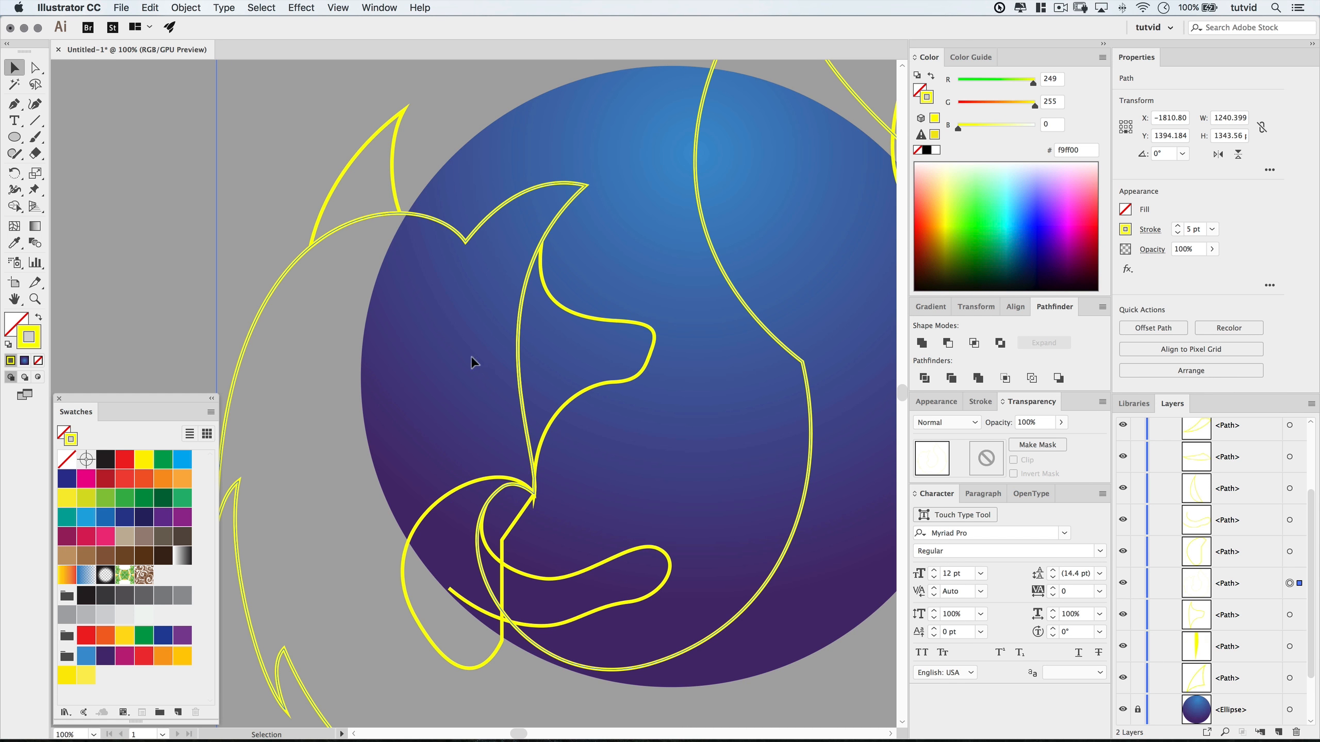
left_click(605, 324)
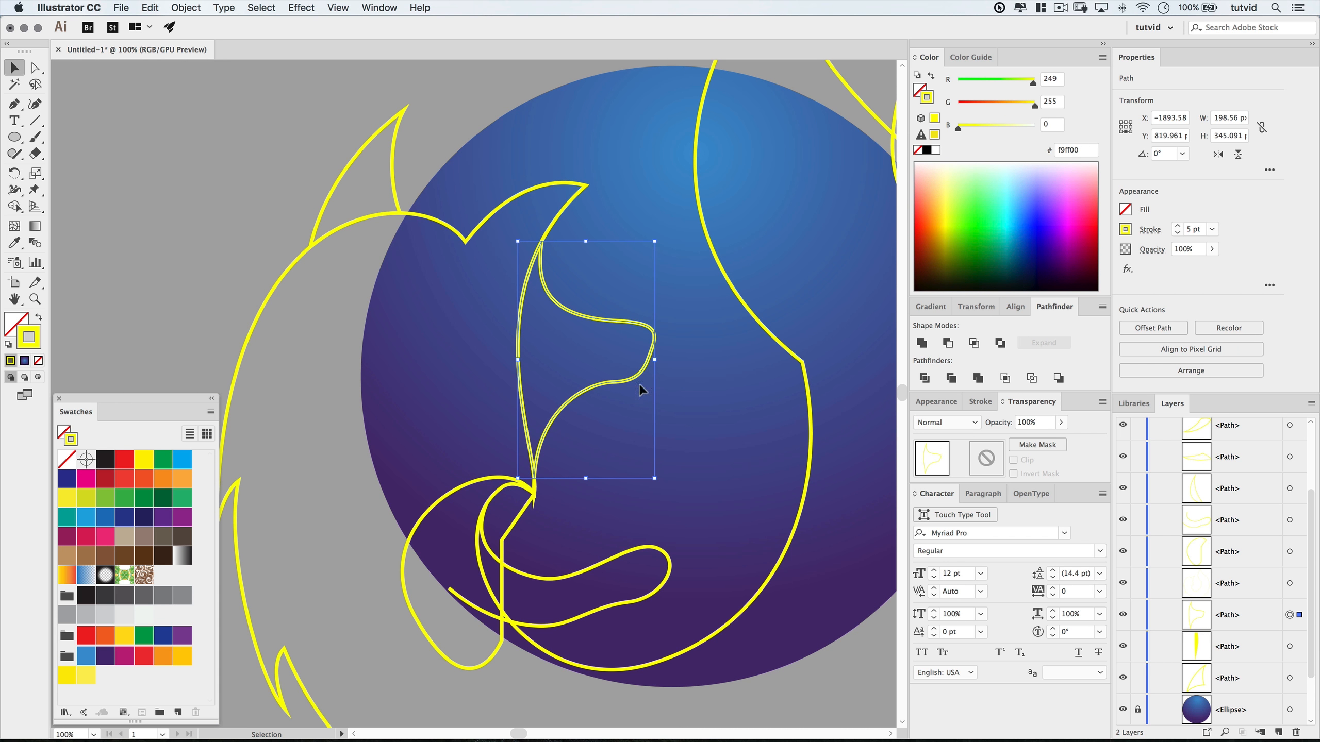
left_click(180, 293)
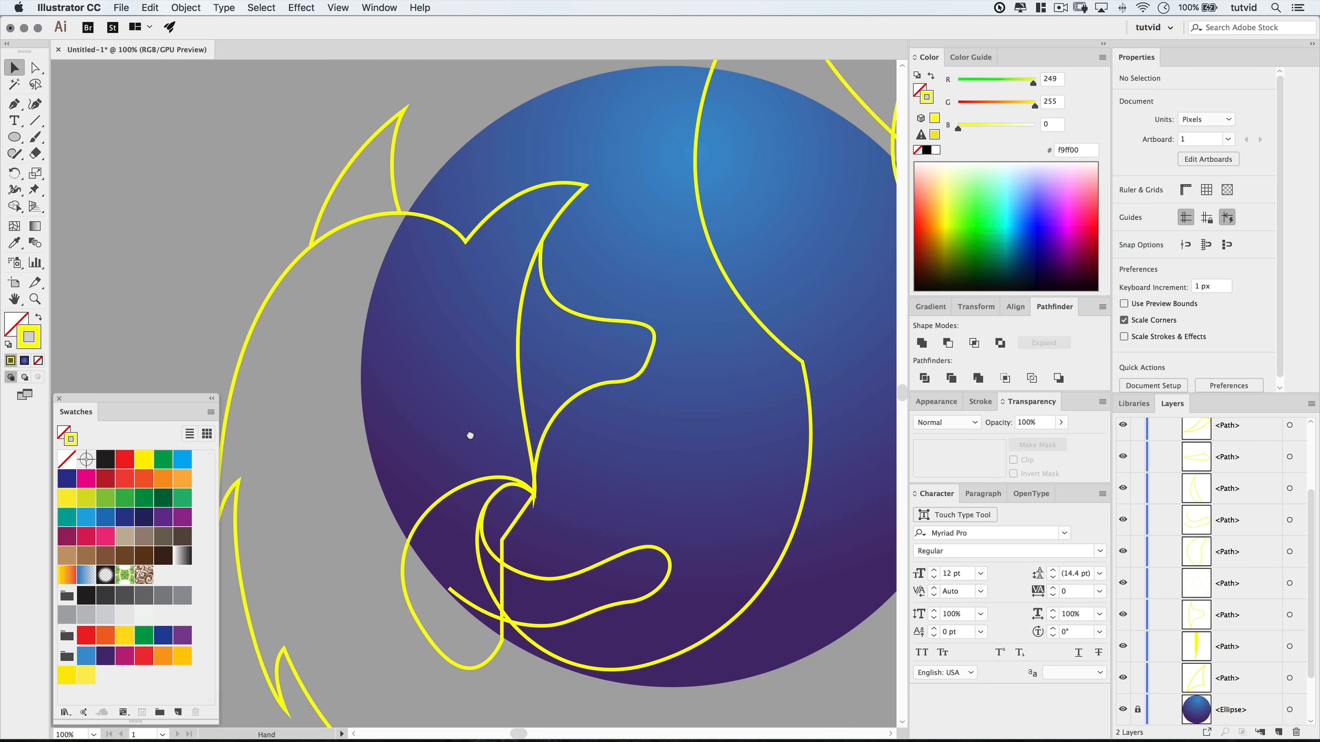
Divide the lowest tail flame against the fox body outline and delete the flame piece sticking out beyond the body.
left_click_drag(471, 436, 478, 206)
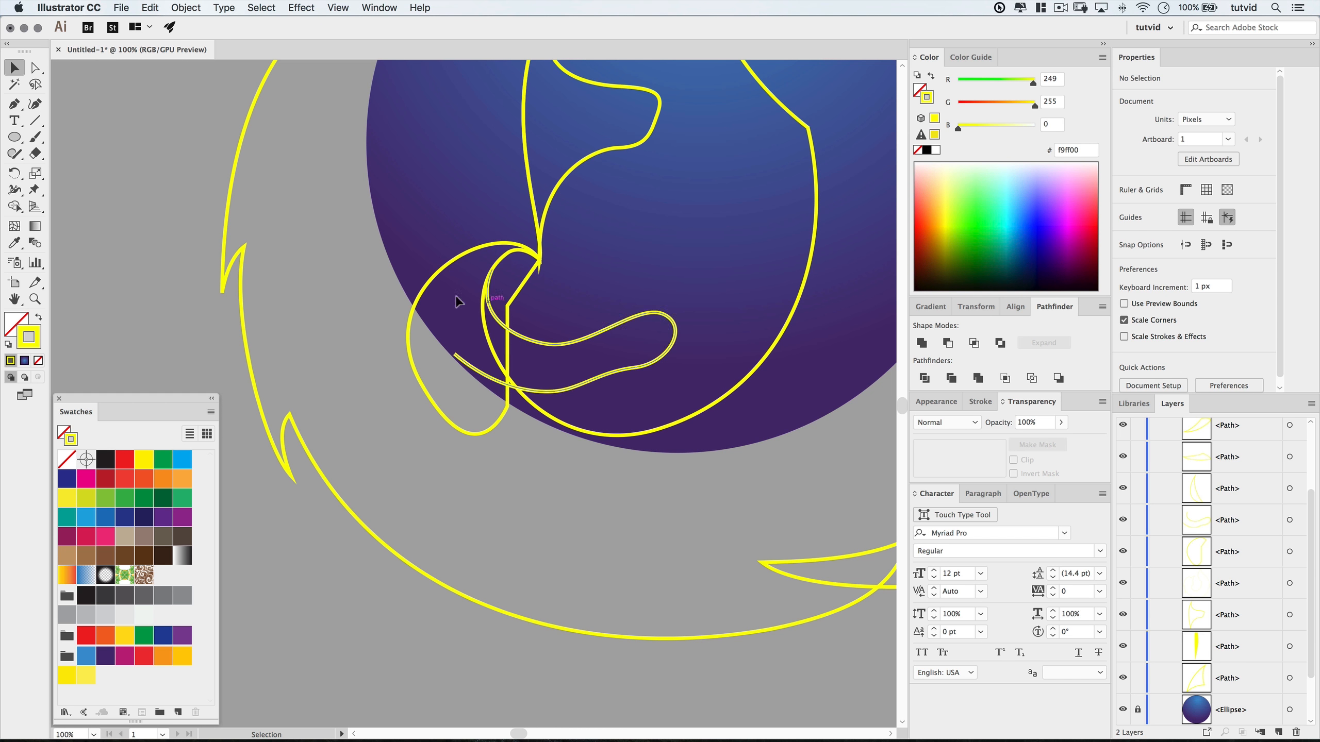
key("space")
left_click_drag(729, 368, 410, 278)
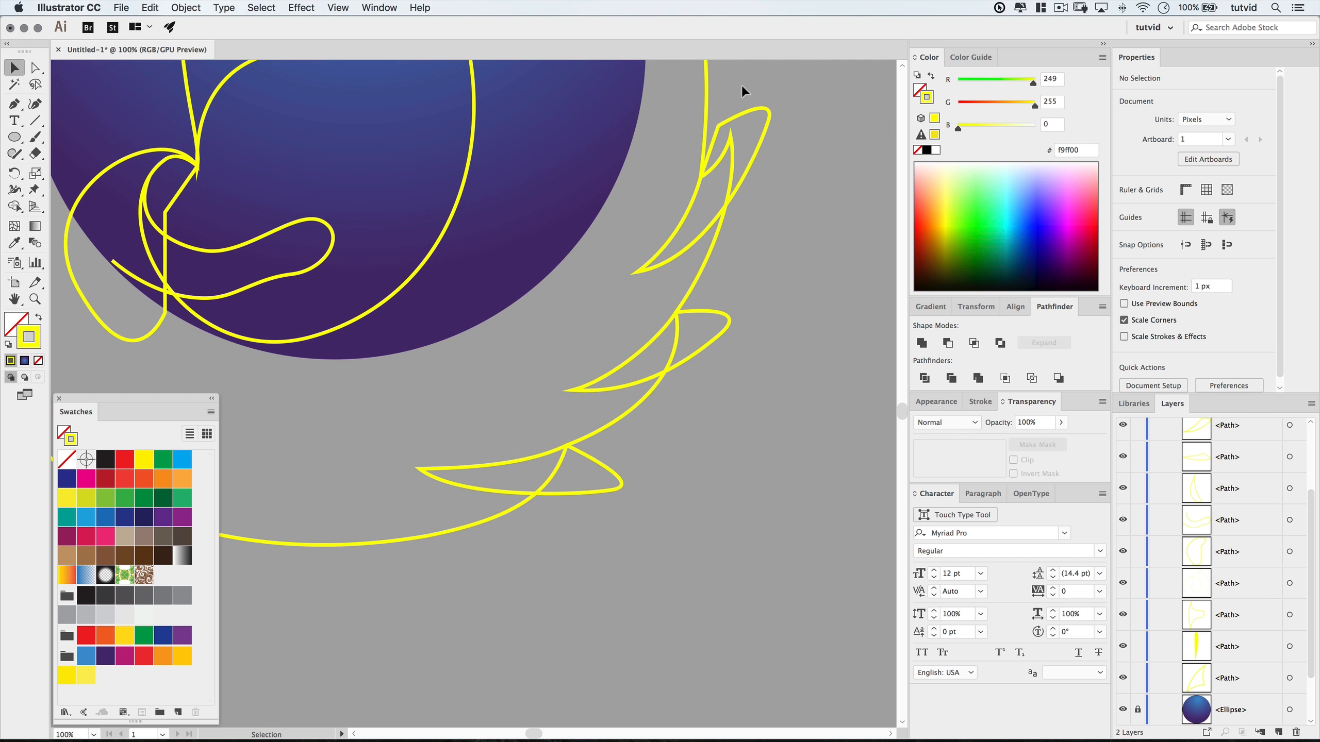
left_click(604, 494)
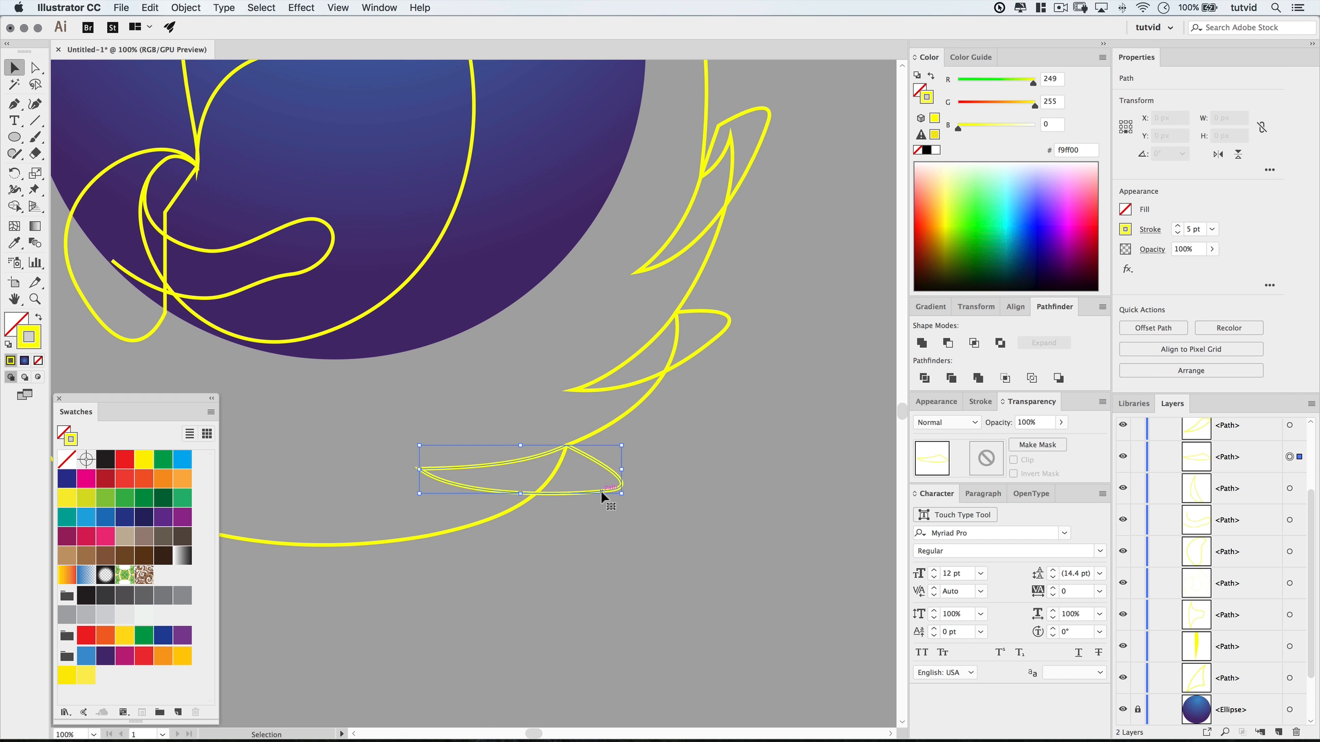
left_click(488, 525, "shift")
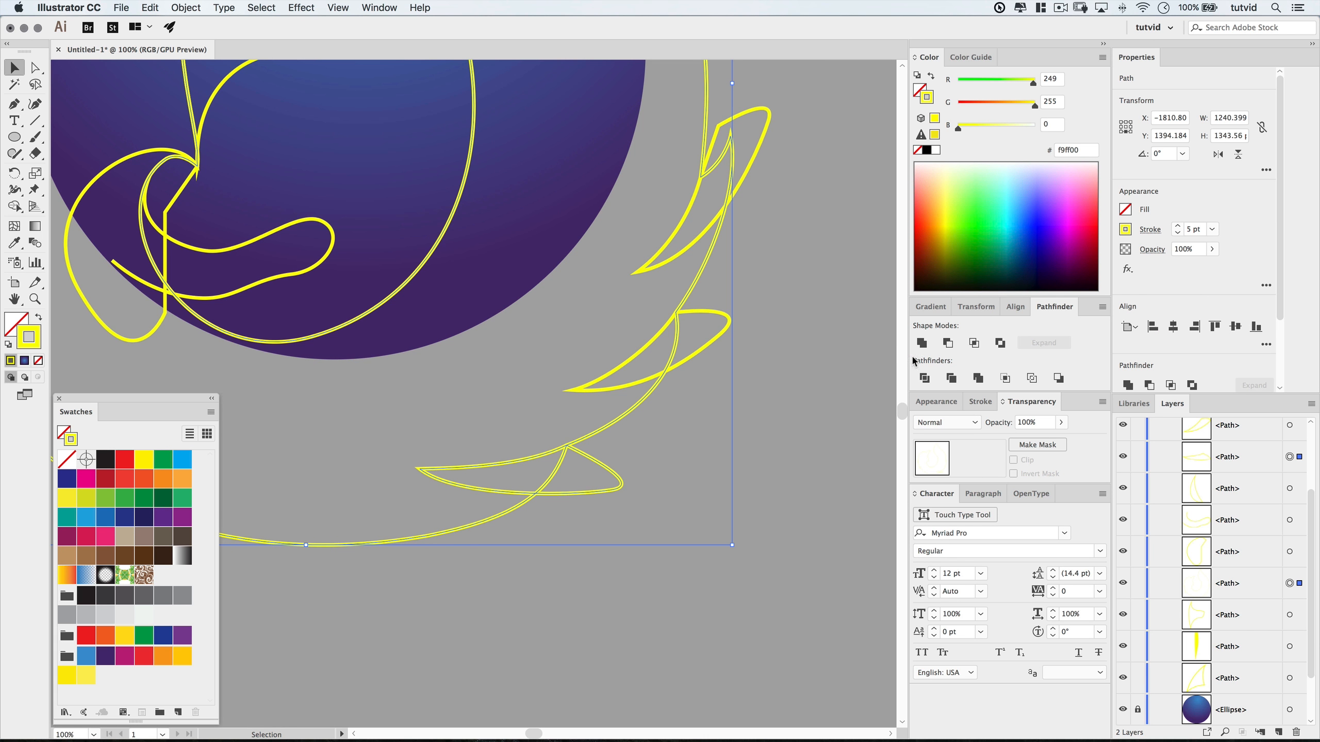
left_click(925, 377)
left_click(614, 497)
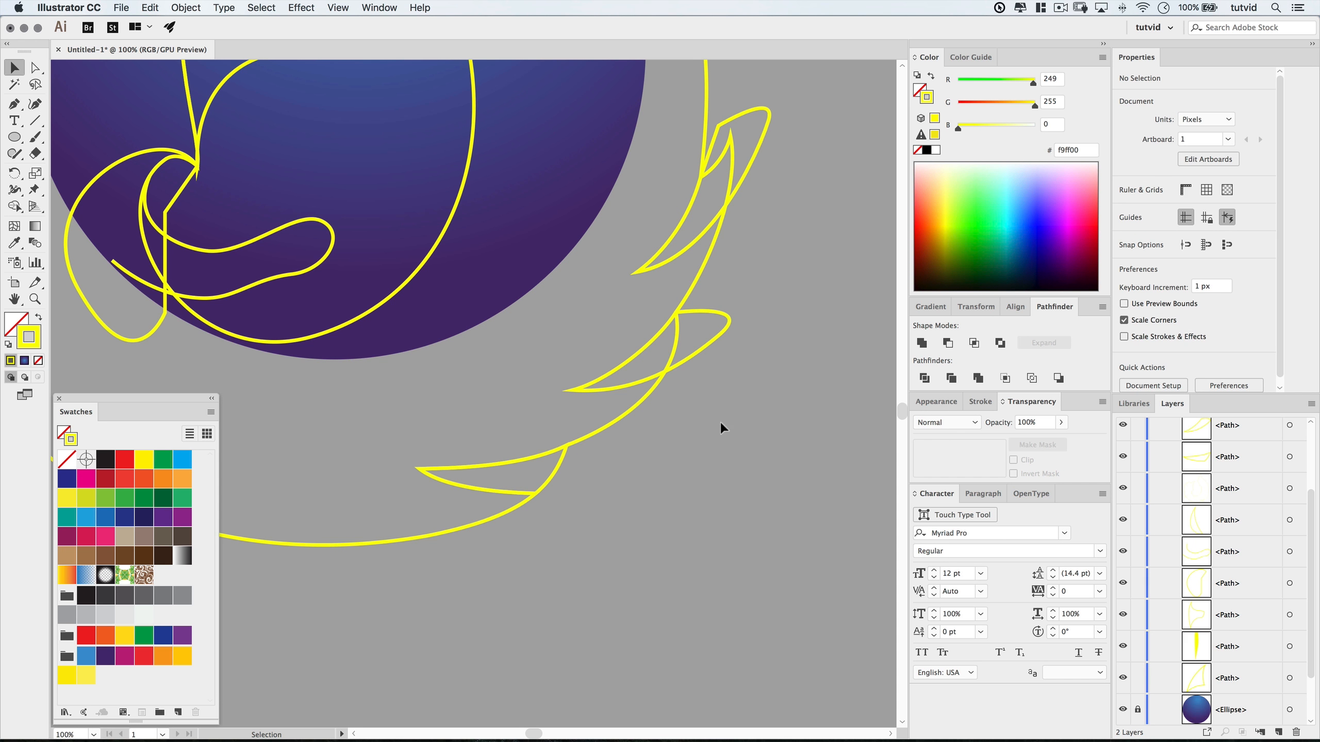
Divide the middle tail flame and the fox body outline where they overlap.
left_click_drag(719, 430, 665, 538)
left_click_drag(507, 436, 559, 541)
left_click(951, 378)
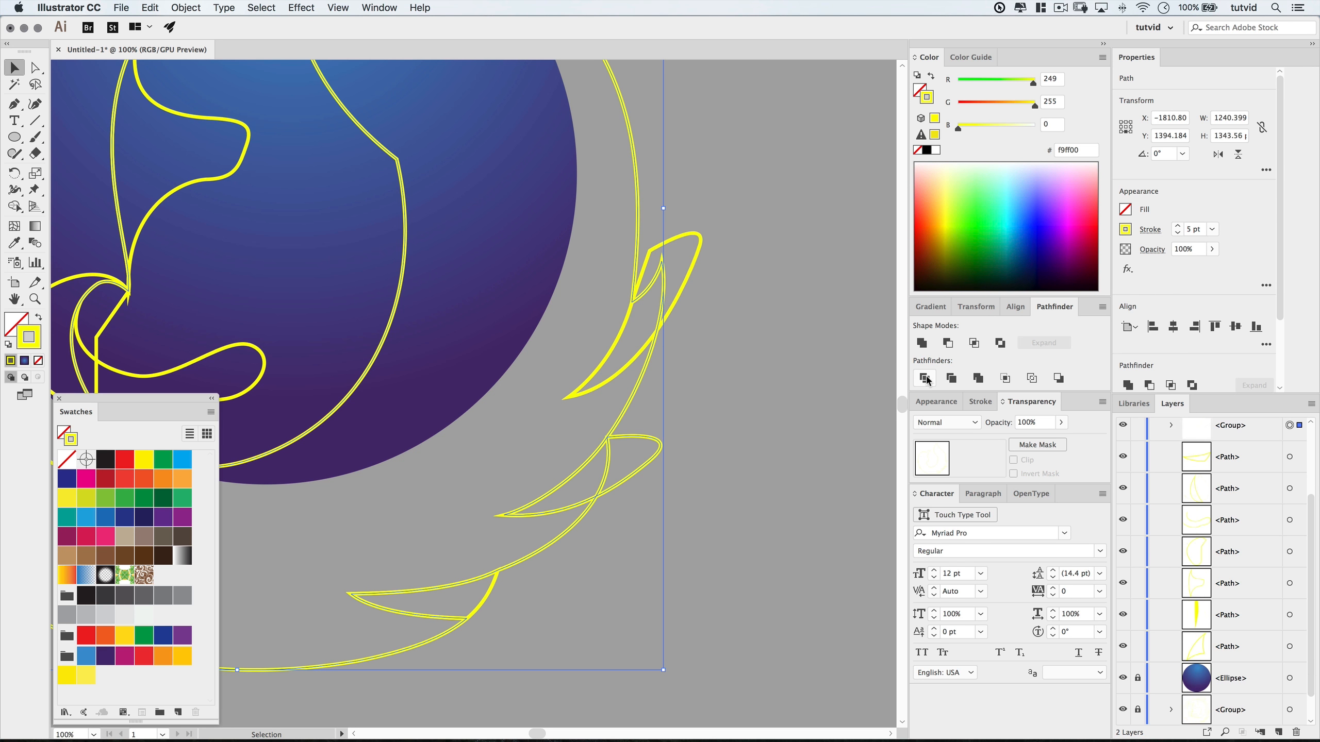
Ungroup the divided middle tail flame pieces and delete the piece sticking out beyond the fox body outline.
key("shift+super+g")
left_click(692, 480)
left_click(656, 454)
key("Delete")
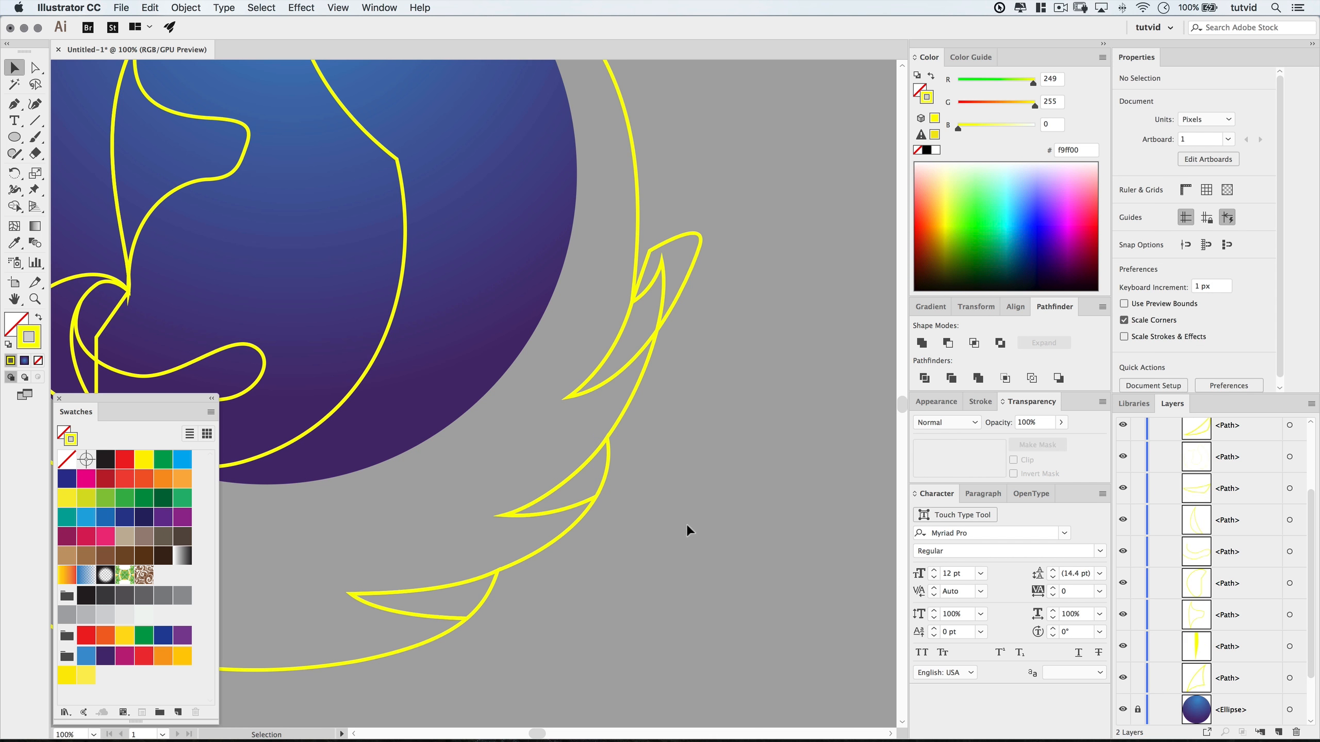
Divide the upper tail flame against the fox body outline and delete the flame piece sticking out beyond the body.
left_click_drag(721, 389, 716, 503)
left_click(651, 431)
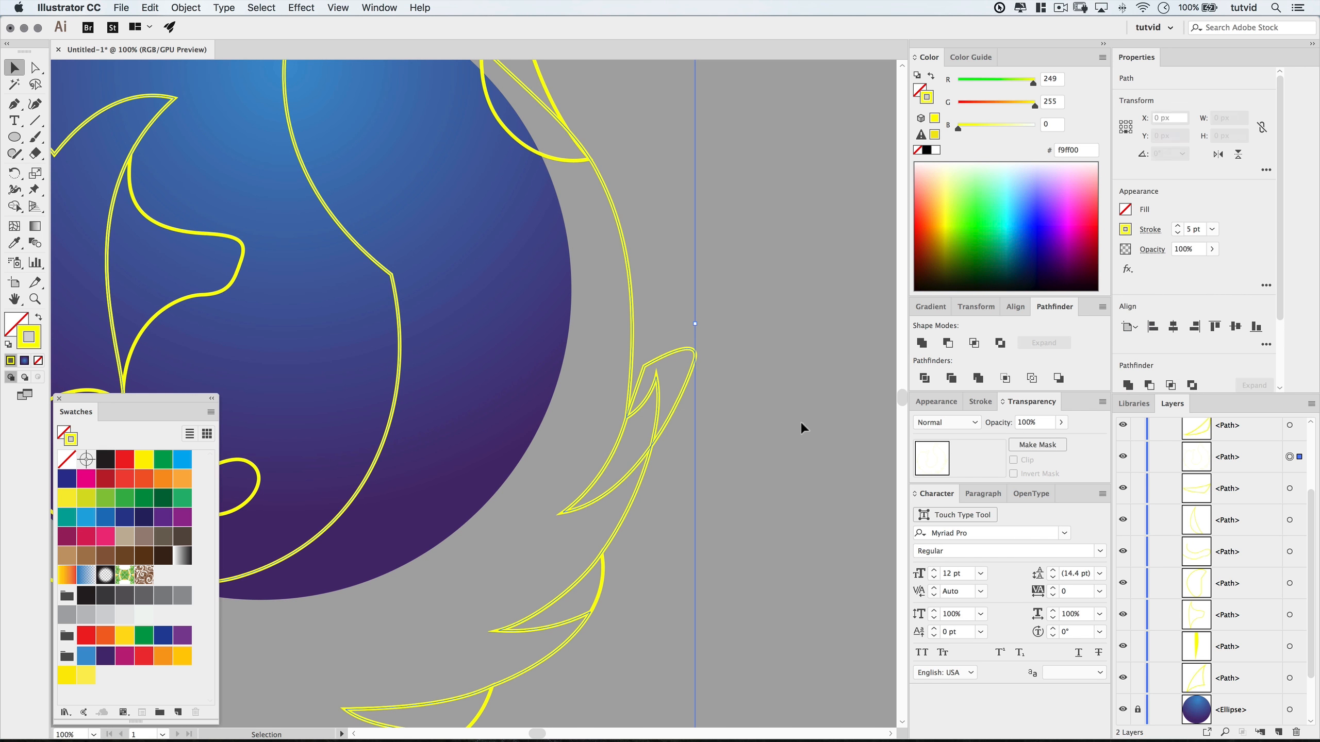
key("shift+super+g")
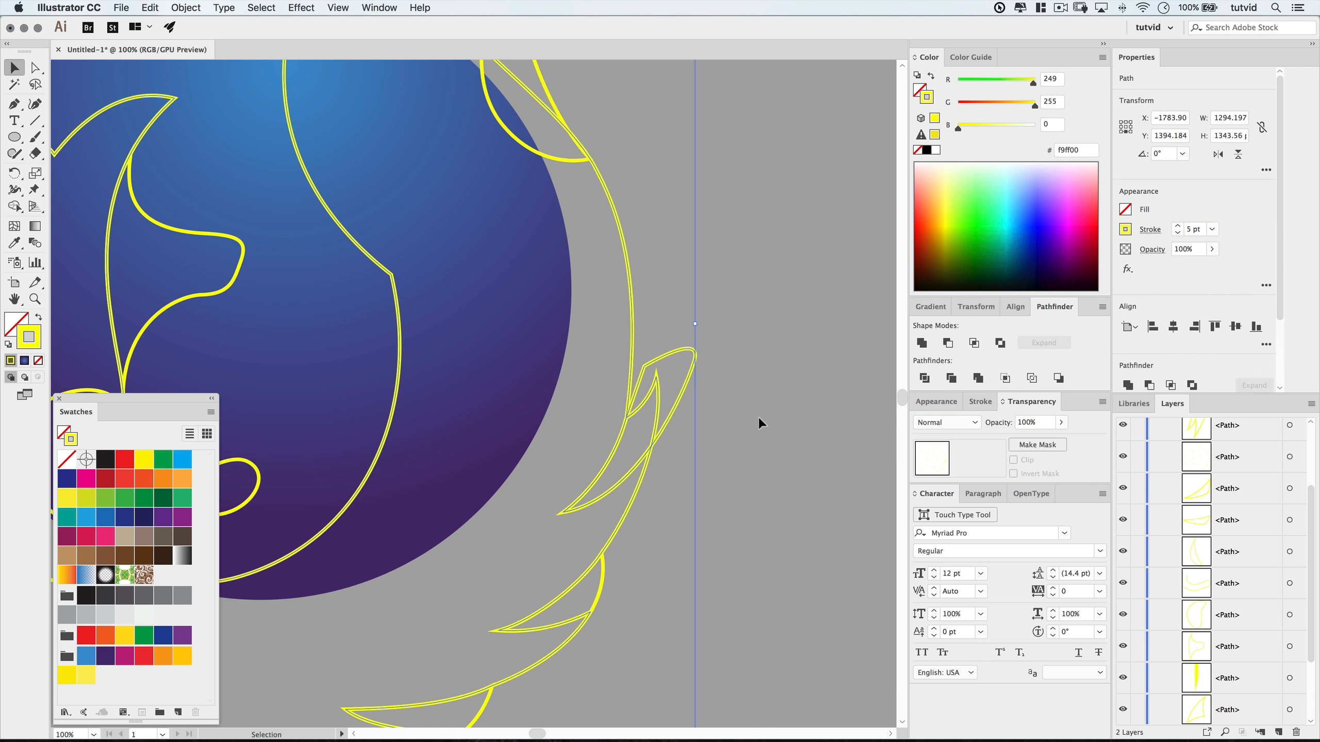
left_click(758, 417)
left_click(691, 367)
key("Delete")
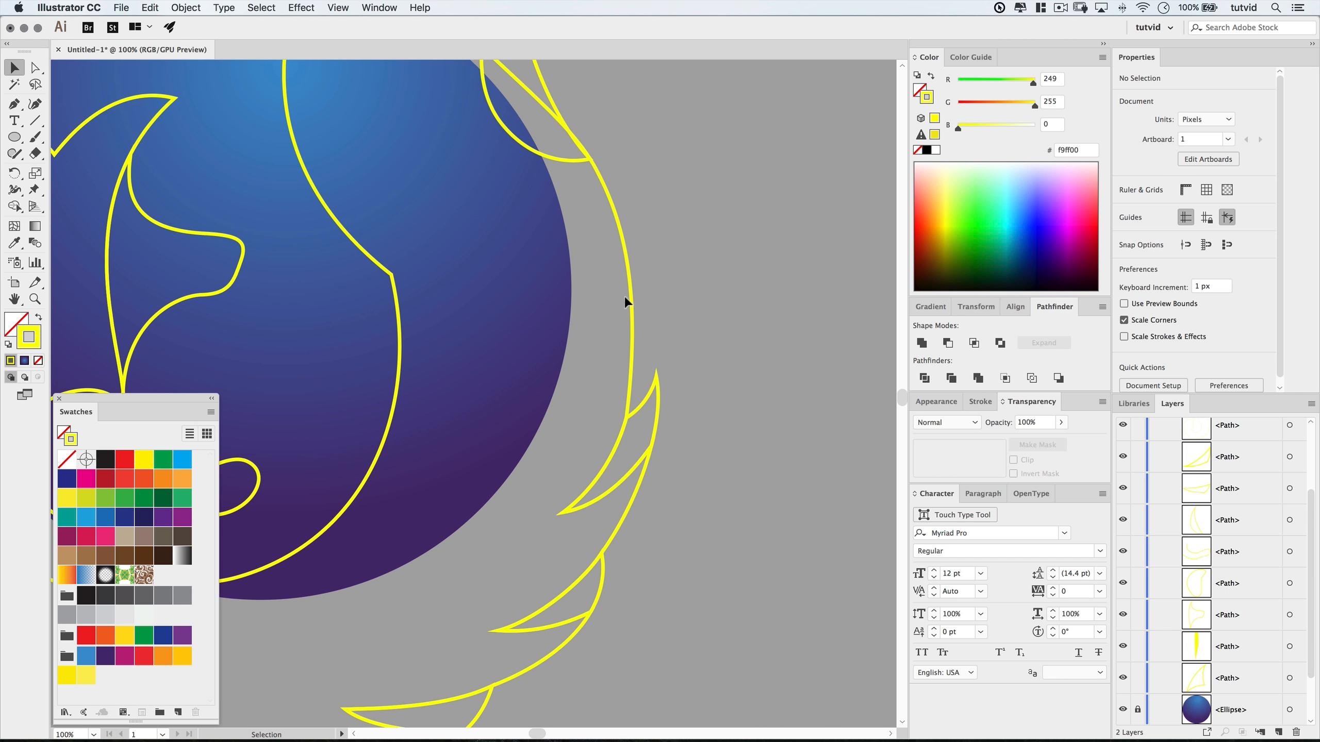
Divide the pointed back tuft and the fox body outline where they overlap, and ungroup the resulting pieces.
left_click_drag(592, 208, 656, 531)
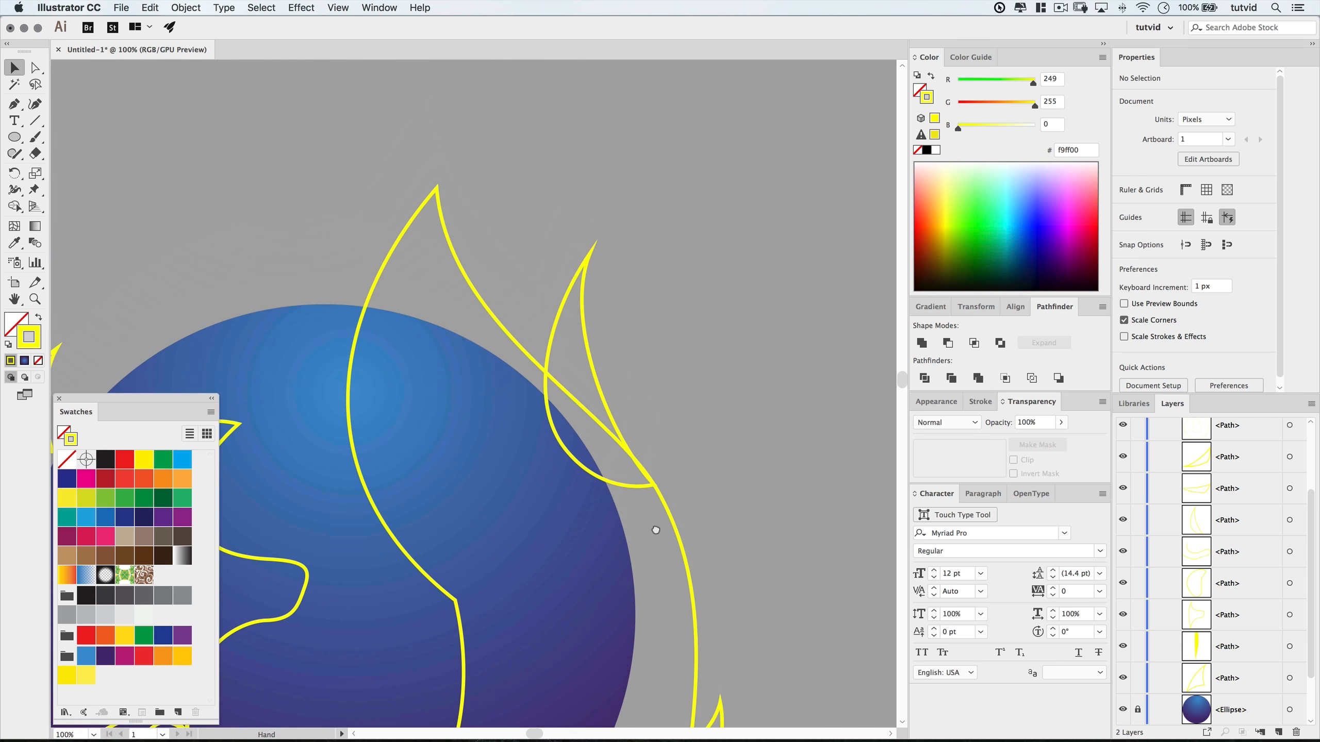
left_click(601, 412)
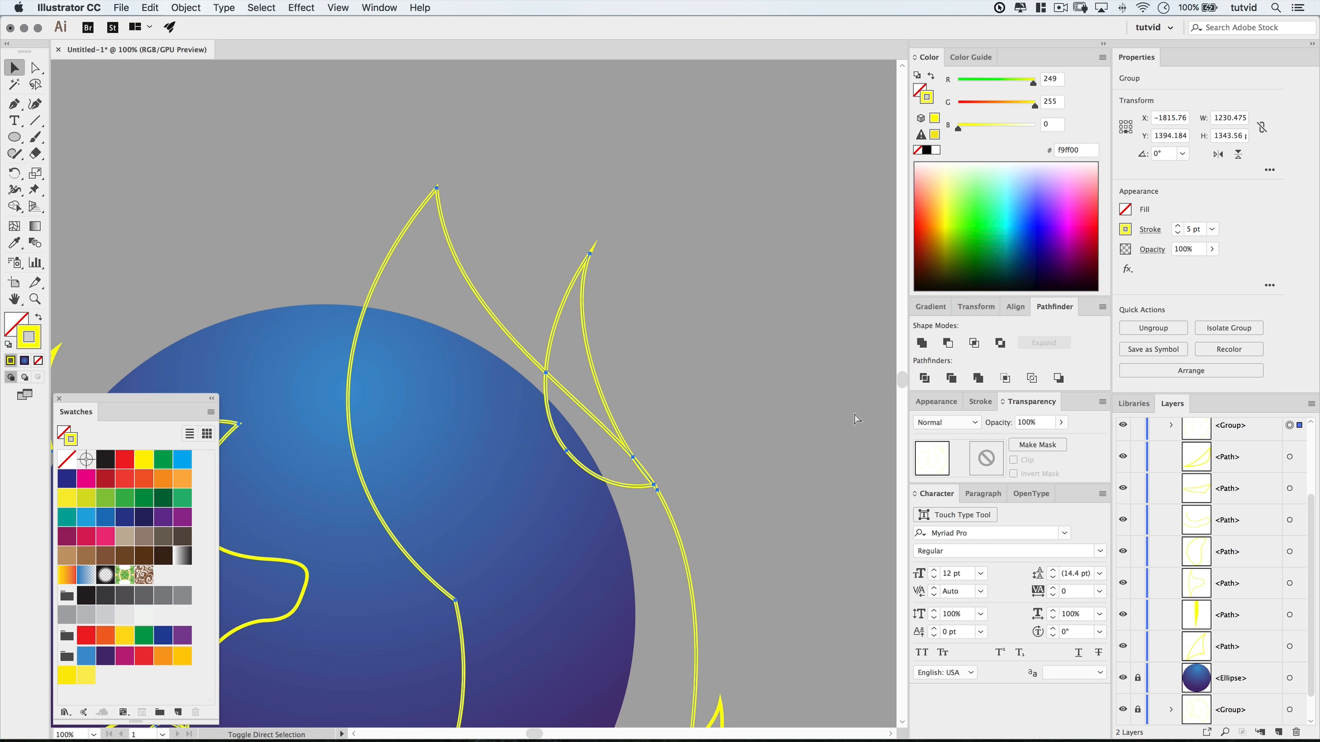
key("shift+super+g")
left_click(621, 326)
left_click(615, 483)
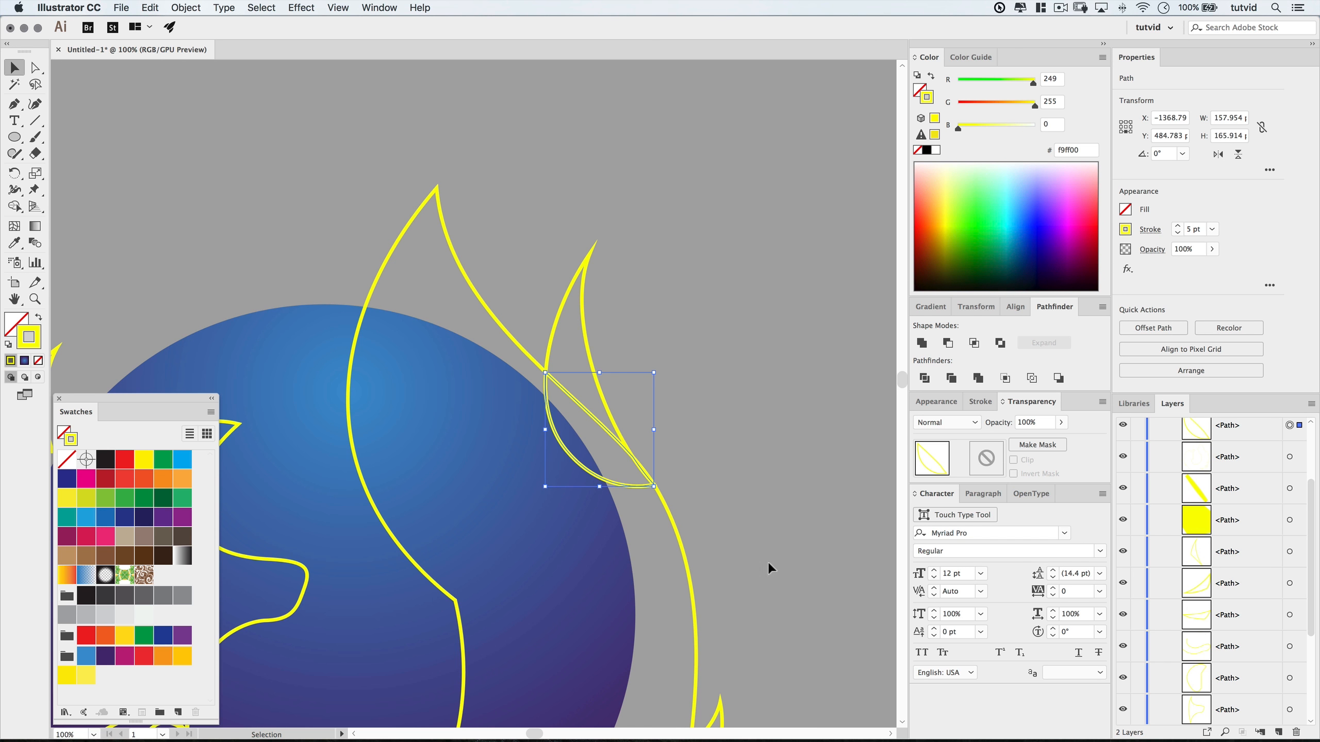
key("Delete")
key("super+z")
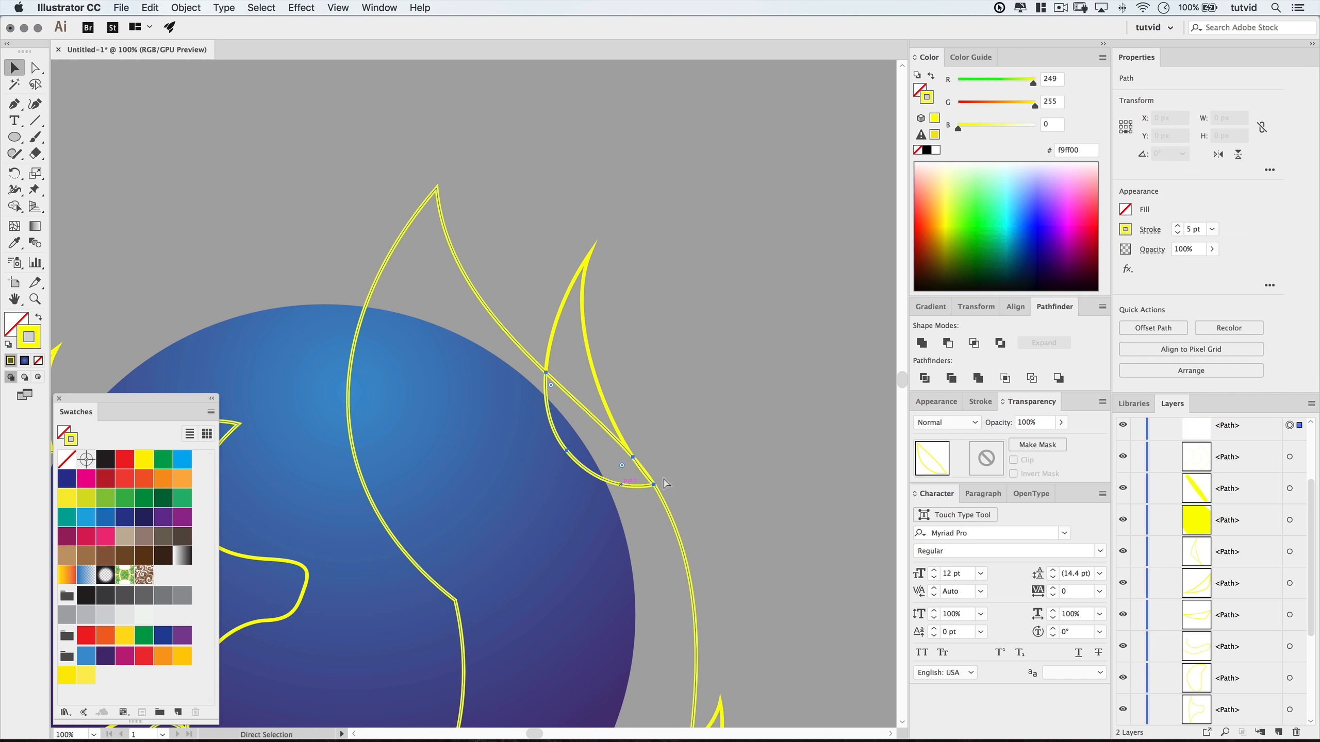
Unite the curved overlap piece below the back tuft with the fox body outline, and deselect.
left_click(754, 443)
left_click(552, 431)
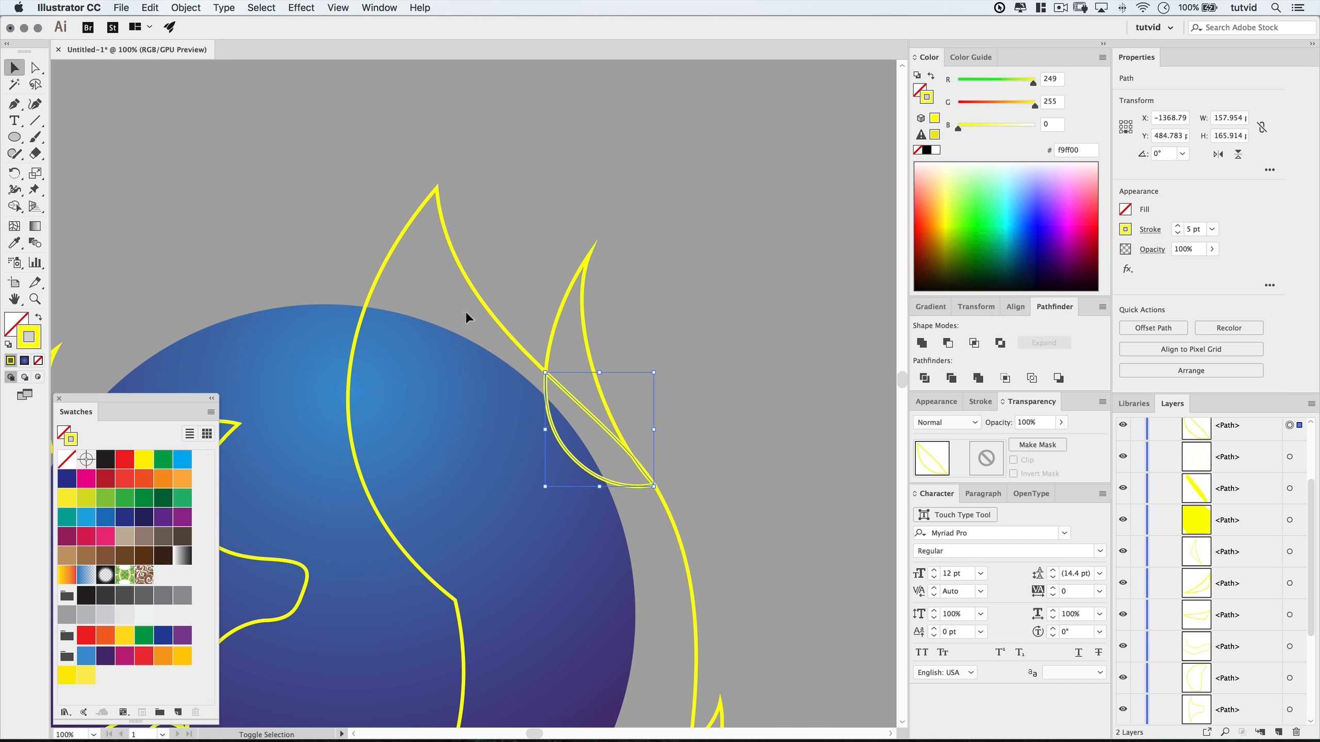
left_click(487, 308, "shift")
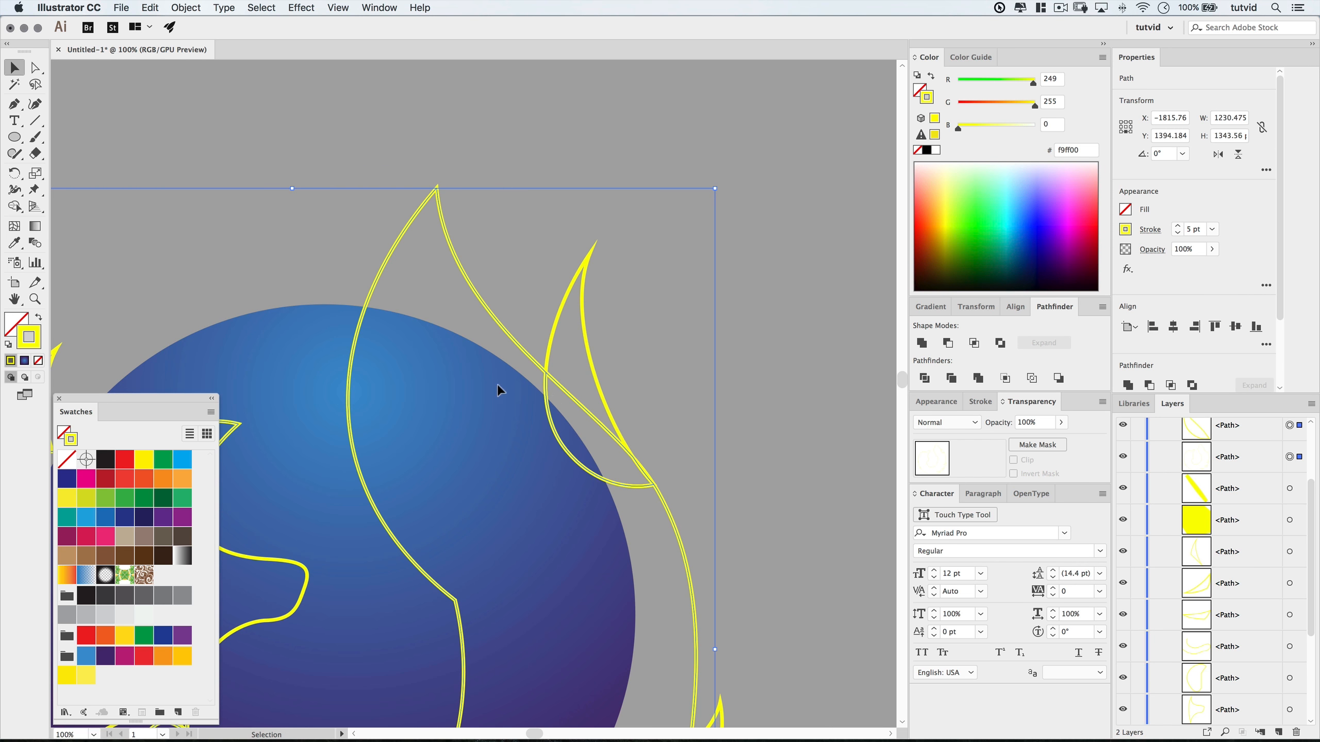
left_click(922, 343)
left_click(794, 455)
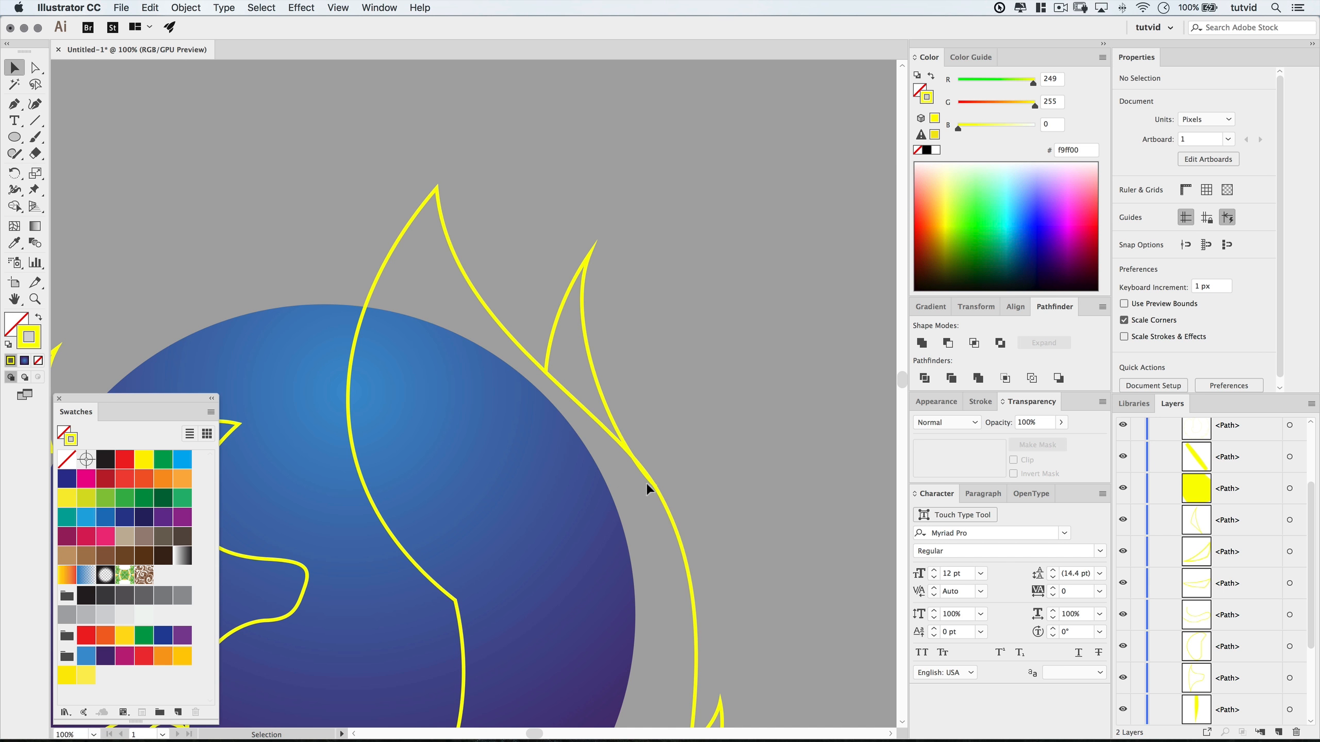
Delete the thin leftover sliver along the fox body outline just below the back tuft.
key("z")
left_click(628, 481)
left_click(343, 374)
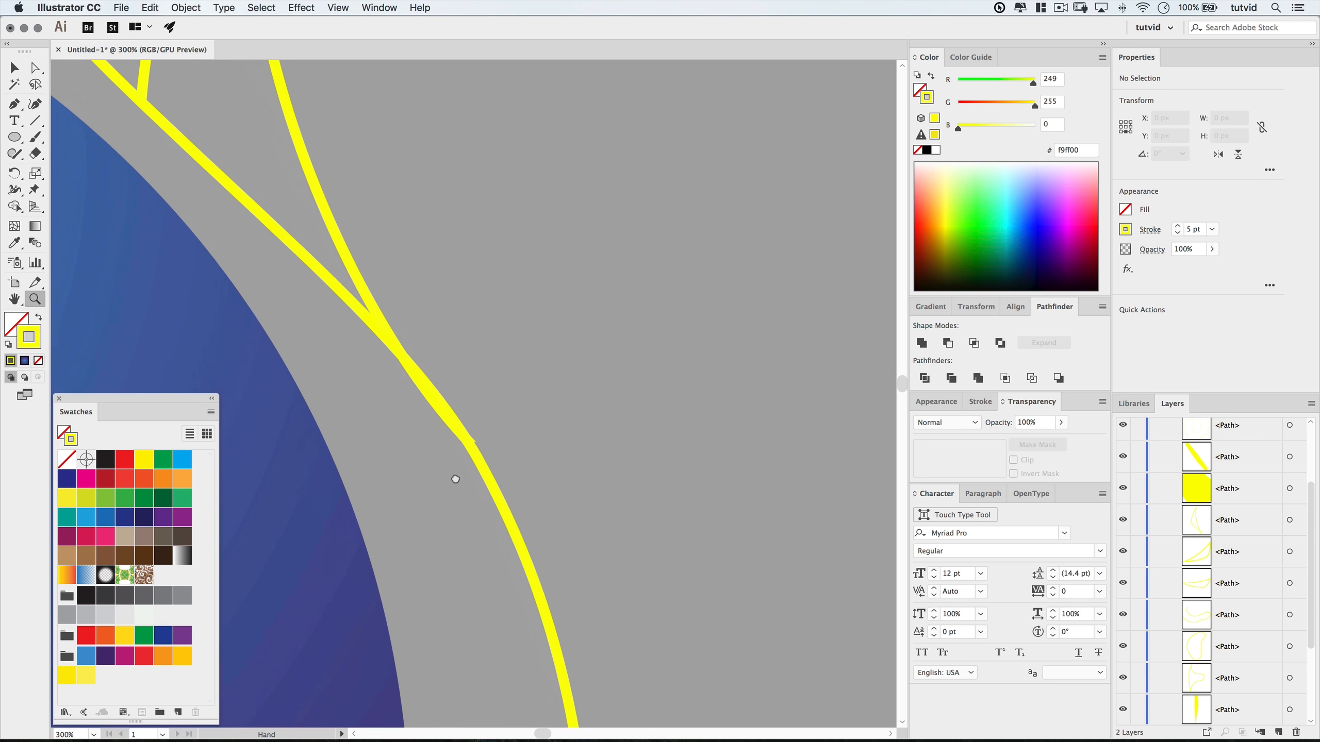
key("a")
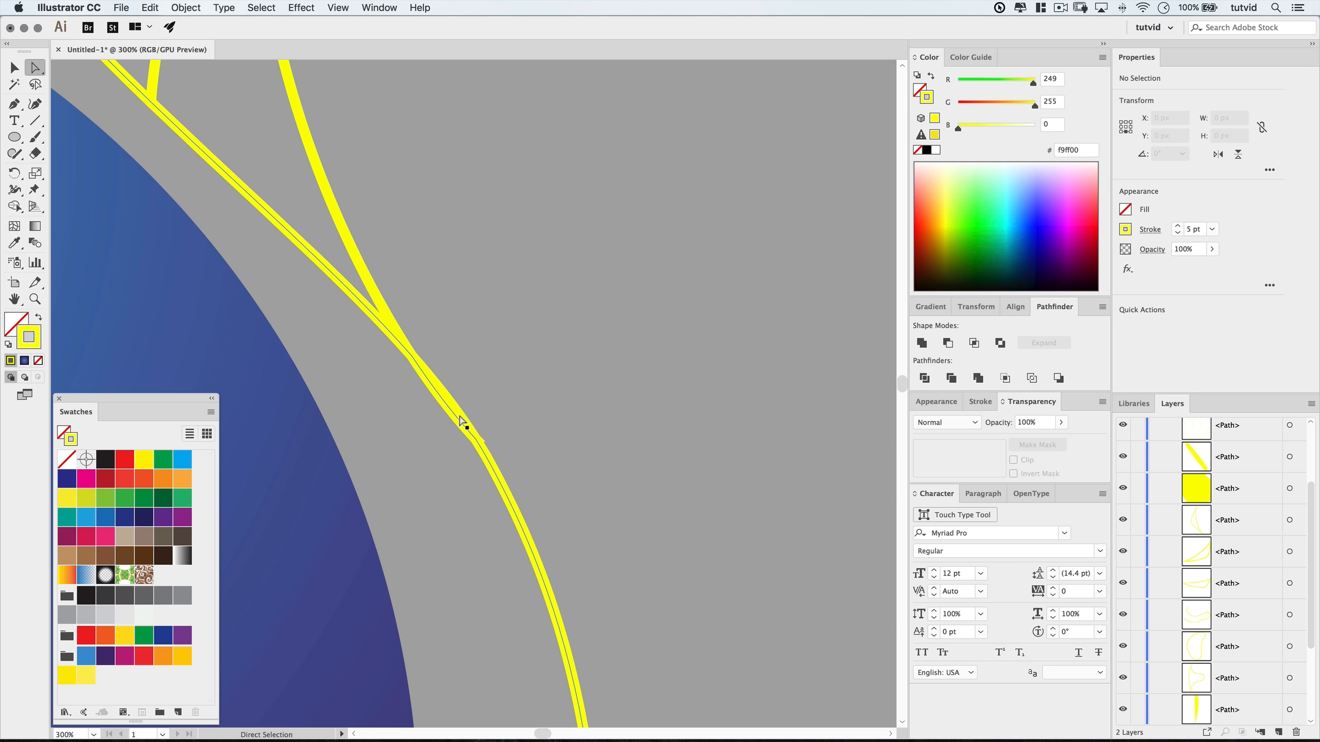
key("v")
left_click(458, 421)
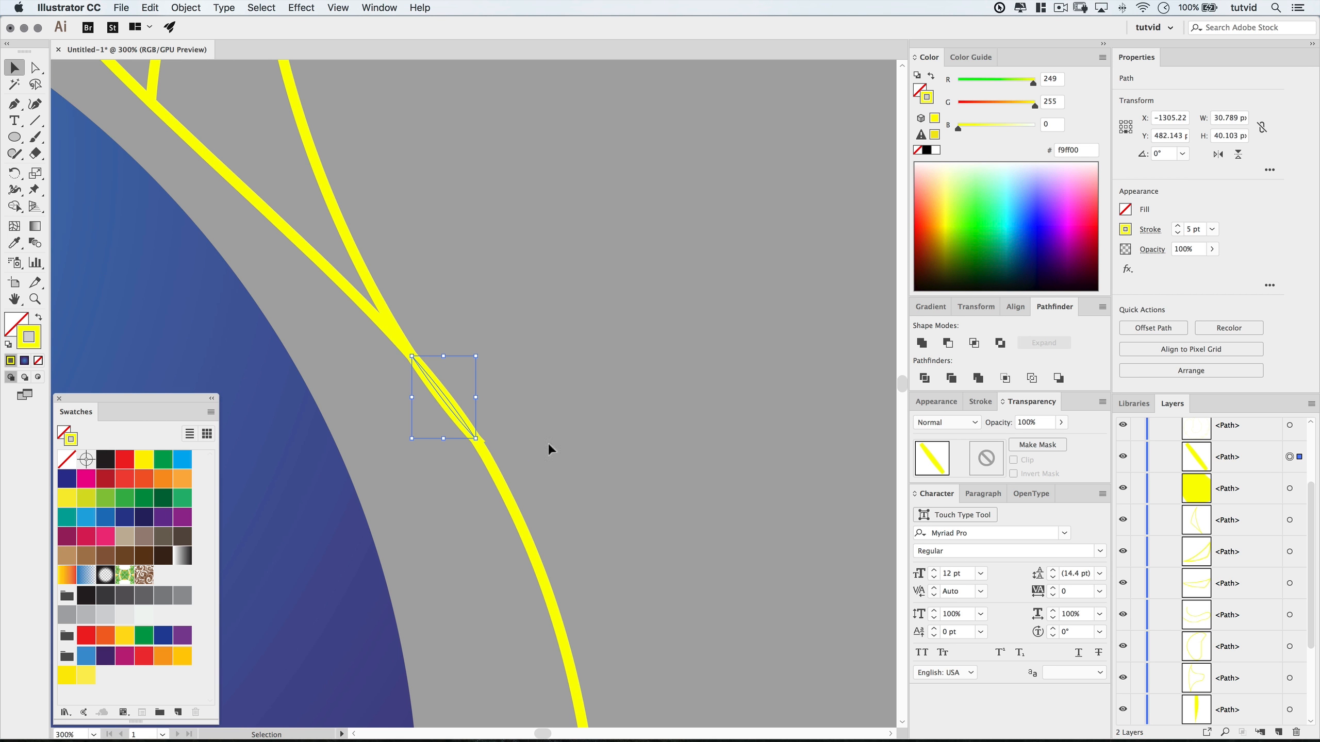
key("Delete")
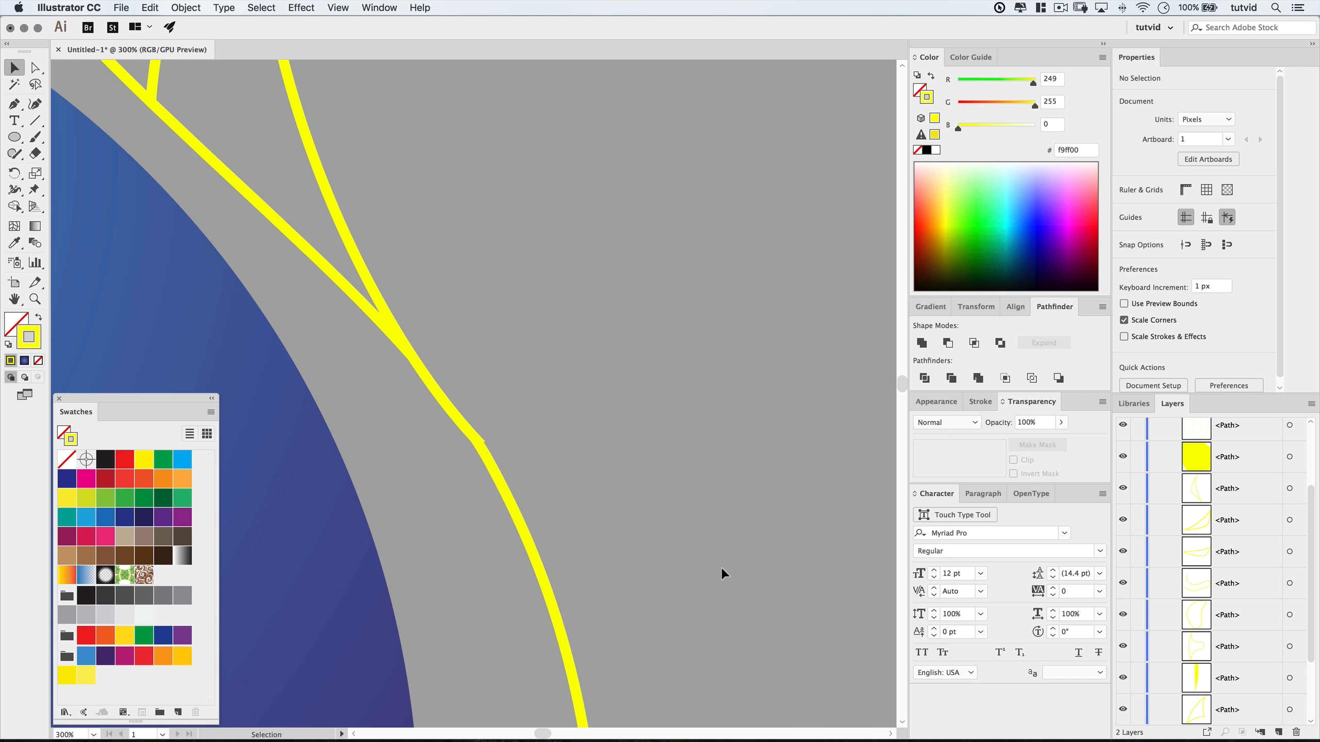
Select the fox body outline together with the tiny leftover piece at the corner below the back tuft.
key("z")
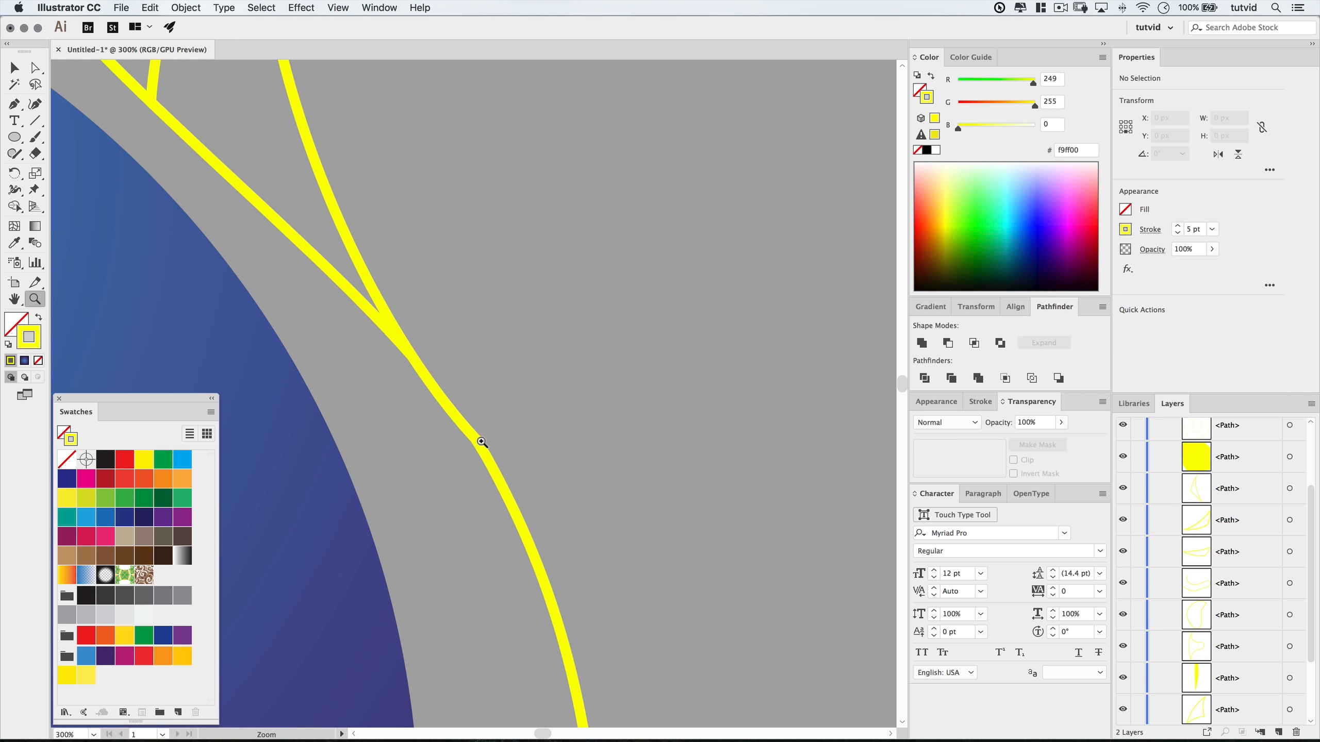
key("v")
left_click(486, 443)
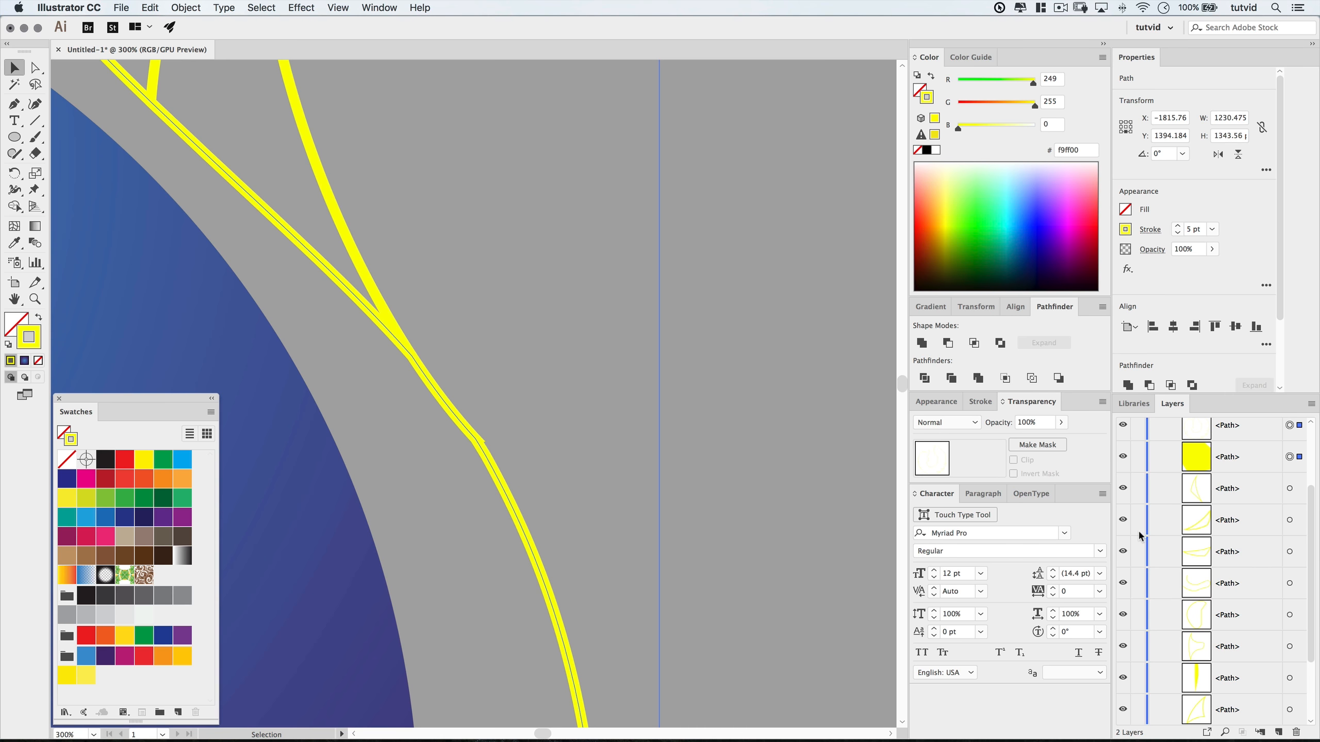
Toggle the paths beside the globe's upper-right edge and hide the large outer outline to isolate the small stray fragment.
scroll(1237, 514, "up", 3)
left_click(1123, 560)
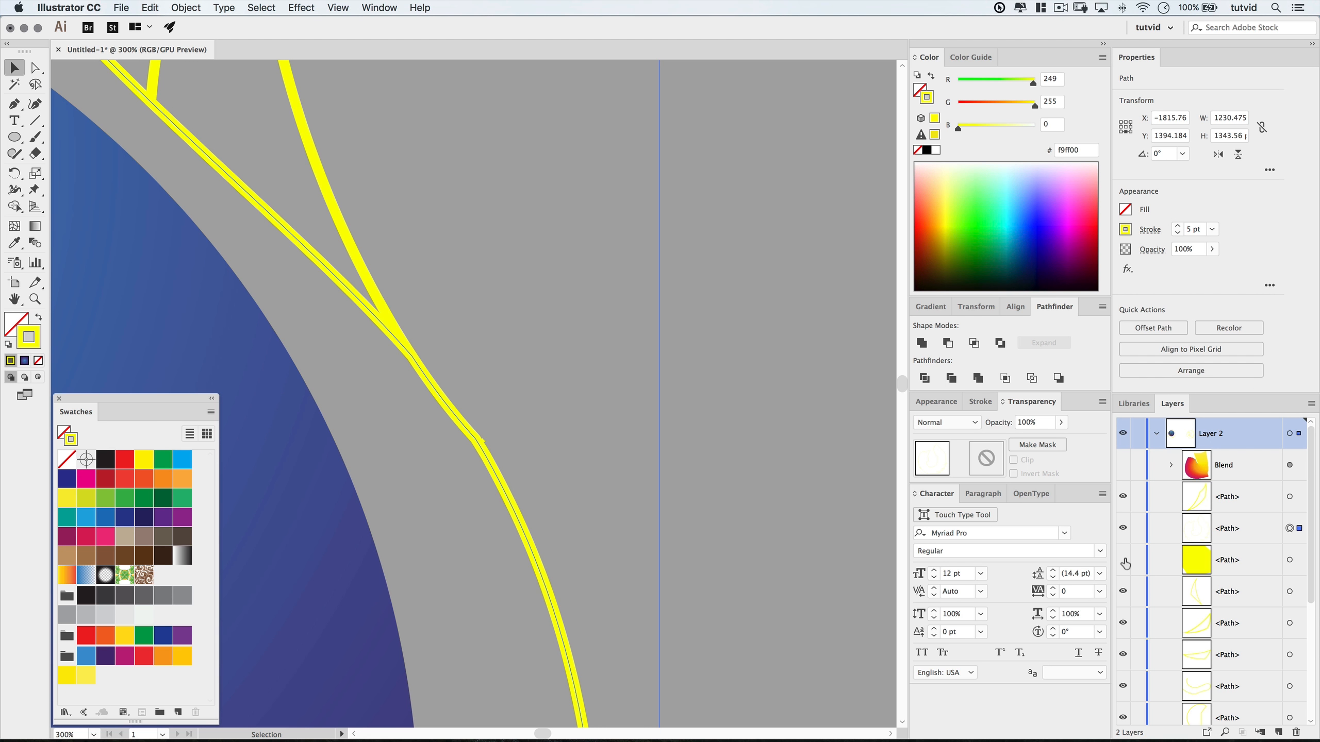
left_click(1123, 529)
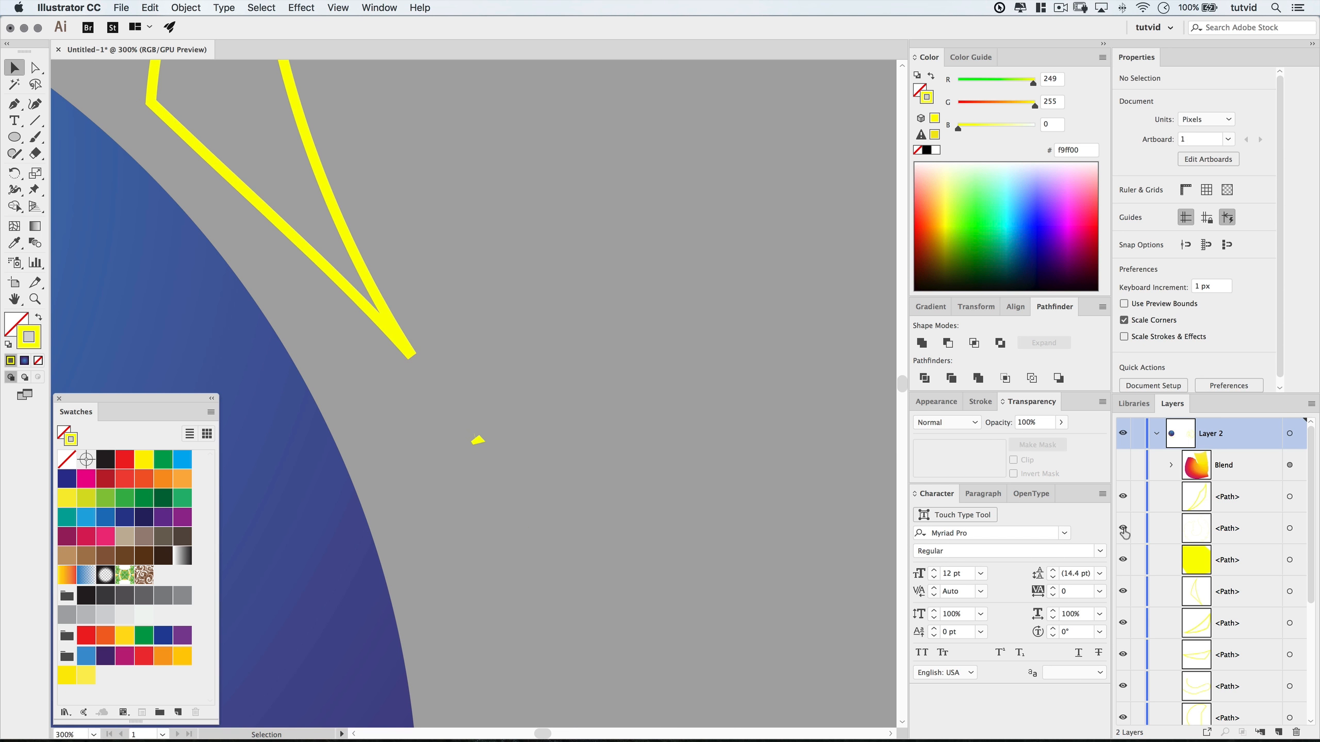
left_click(1123, 529)
left_click(1123, 528)
Delete the tiny stray path fragment below the pointed outline and show the large outer outline again.
key("a")
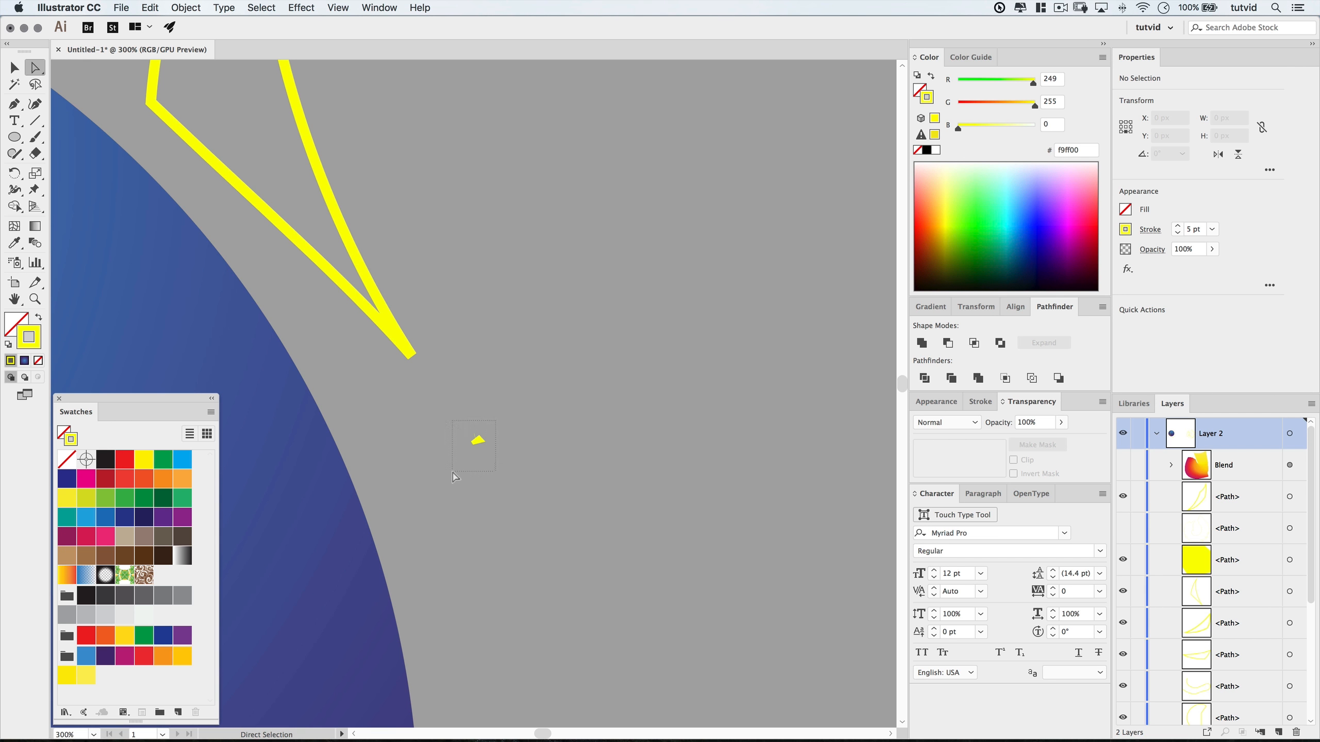
left_click_drag(455, 478, 455, 477)
key("Delete")
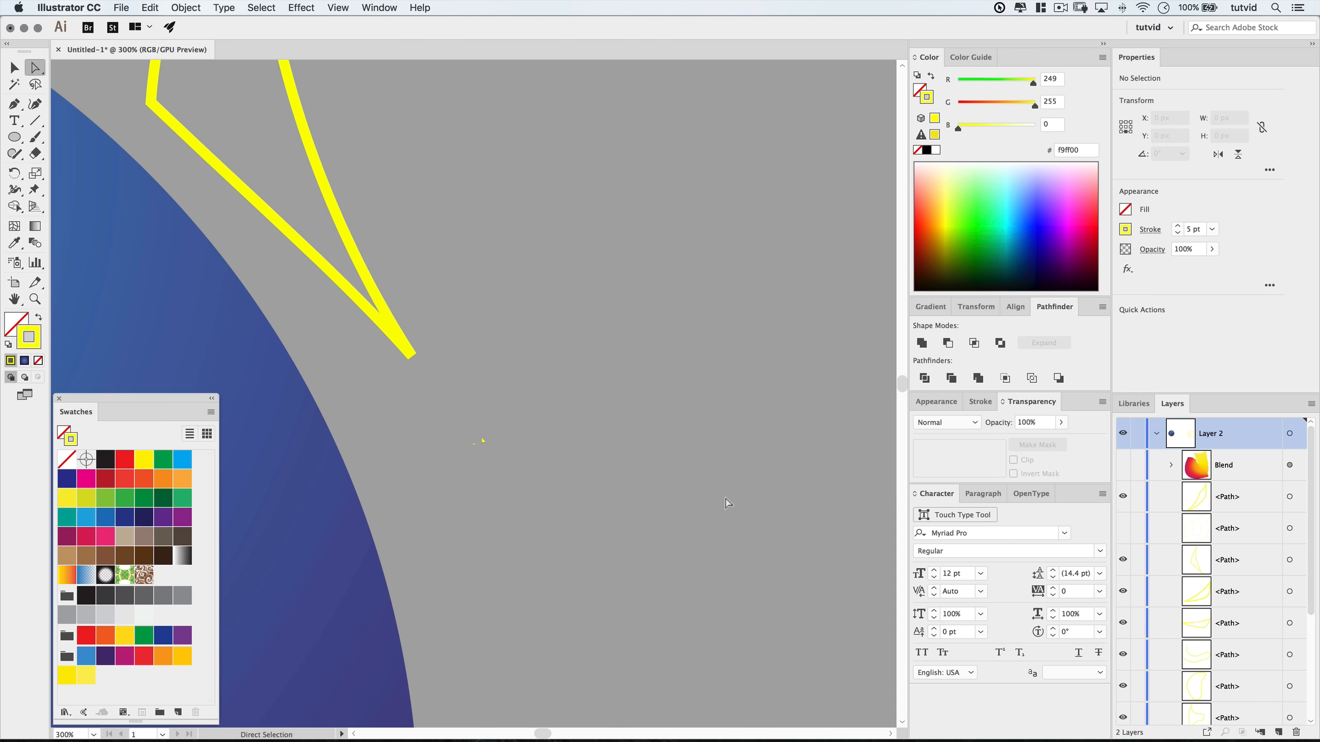
key("super+minus")
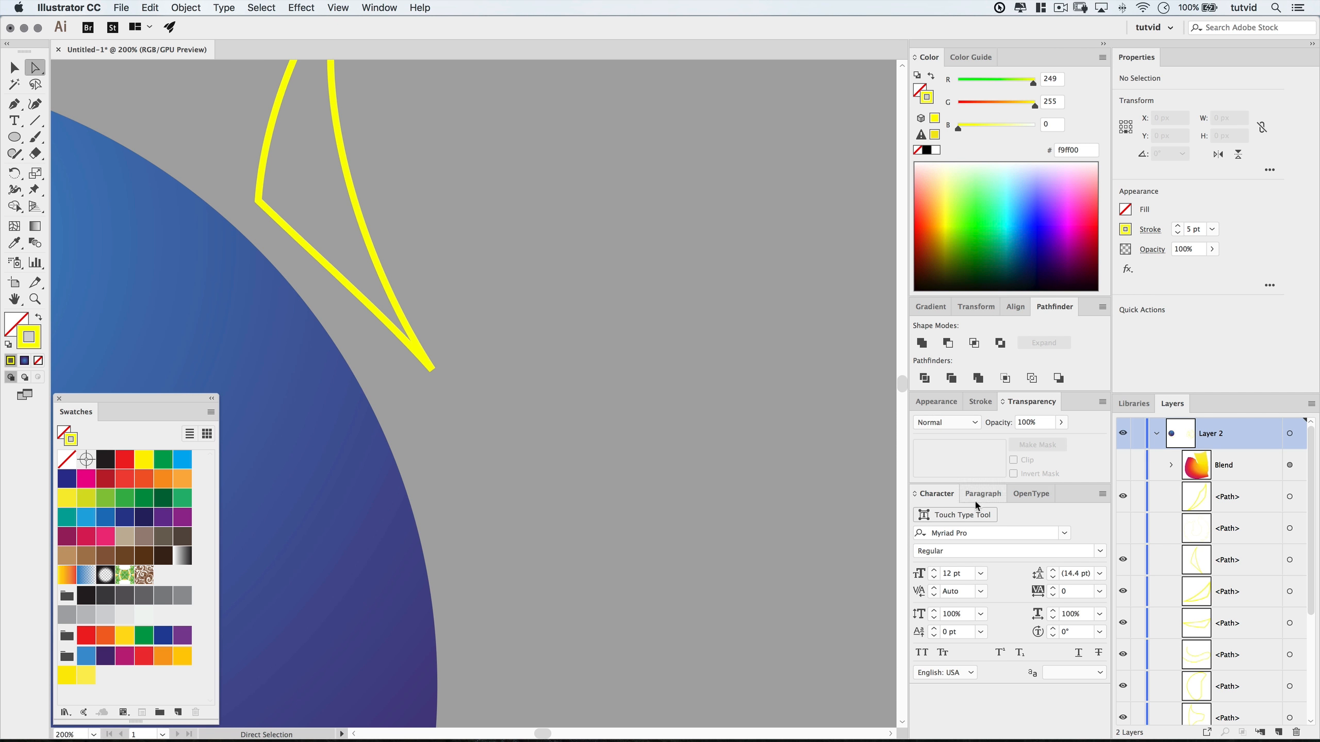
left_click(1123, 530)
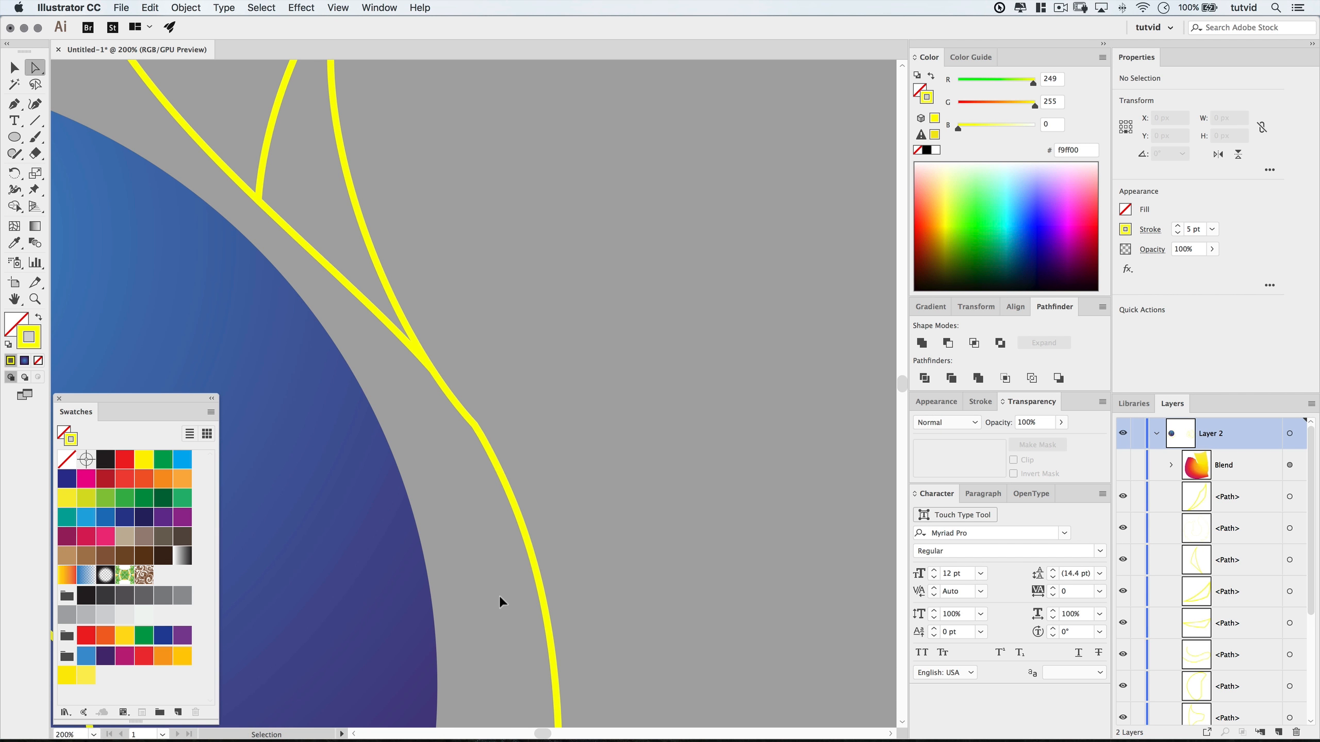
Hide the open paw-shaped path that crosses the rounded lobe at the globe's lower left.
key("super+minus")
key("super+minus")
key("super+minus")
key("super+minus")
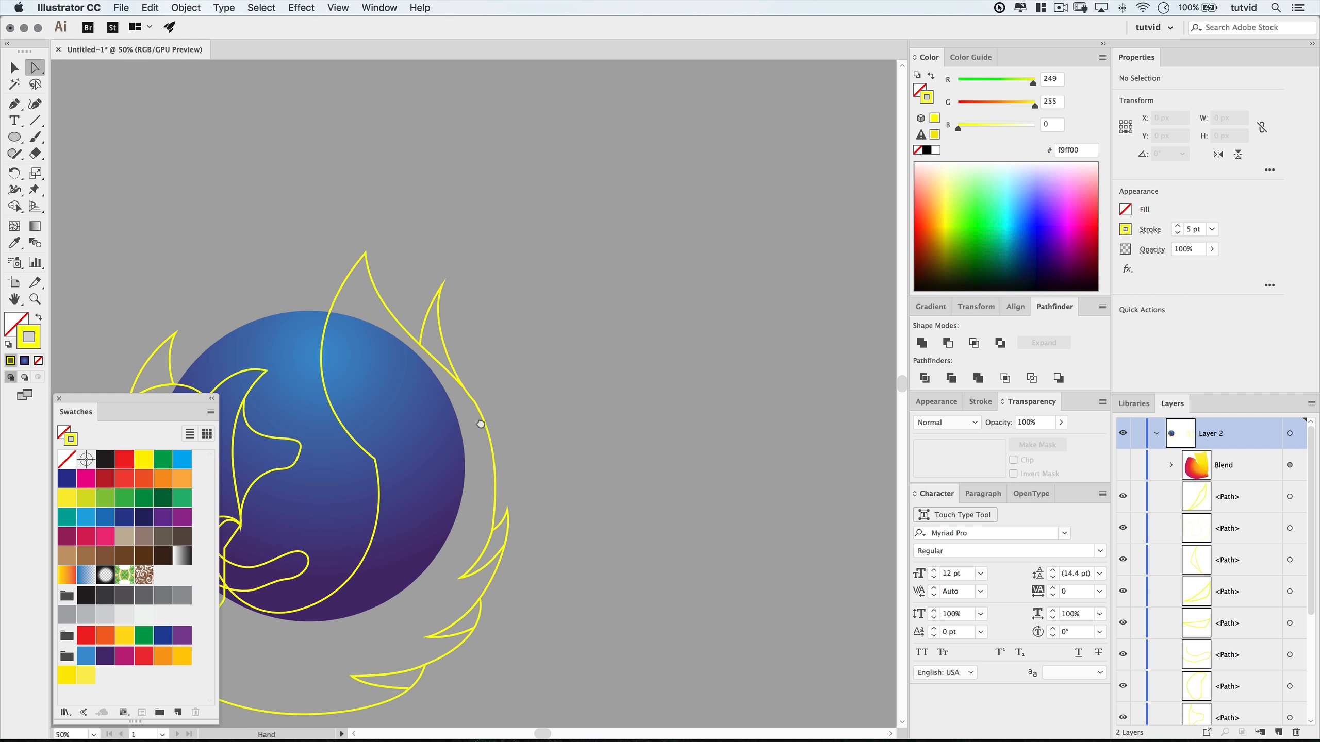
left_click_drag(488, 414, 702, 337)
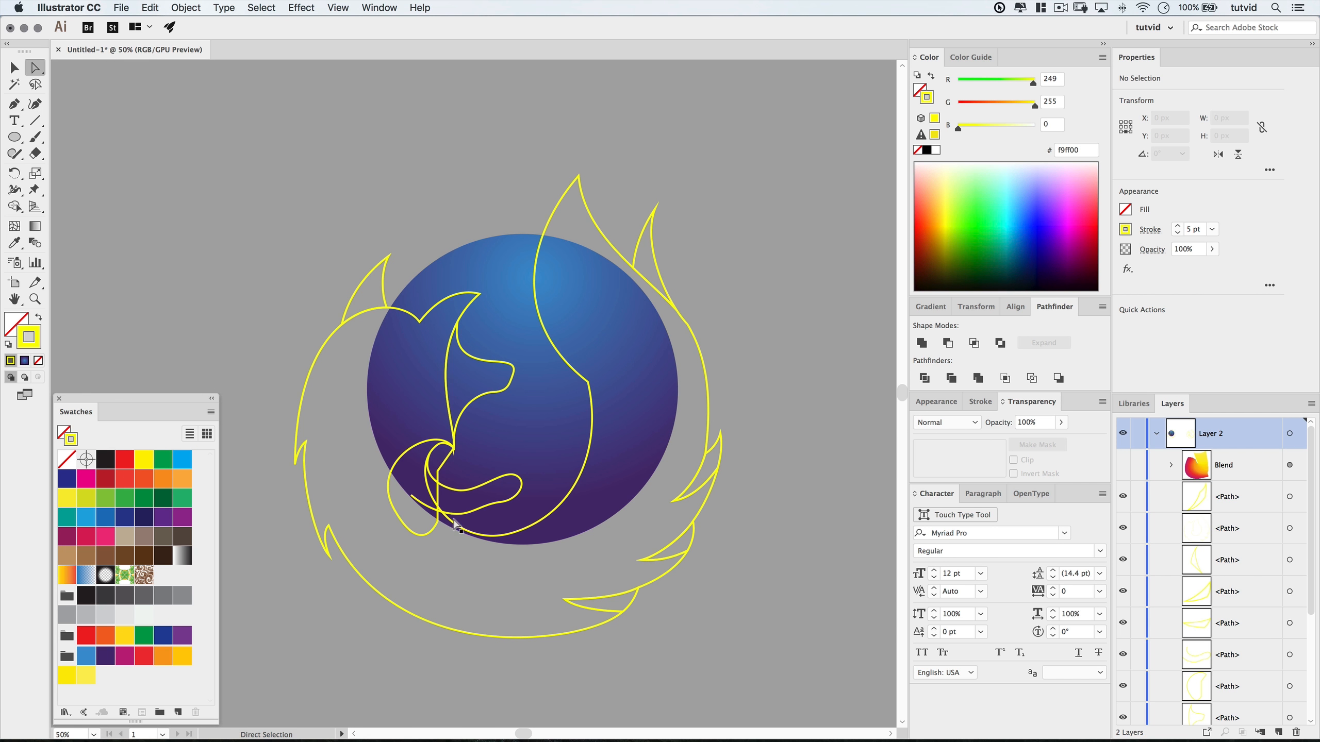
key("z")
left_click(431, 481)
left_click(508, 364)
left_click(430, 377)
left_click_drag(485, 376, 525, 245)
key("v")
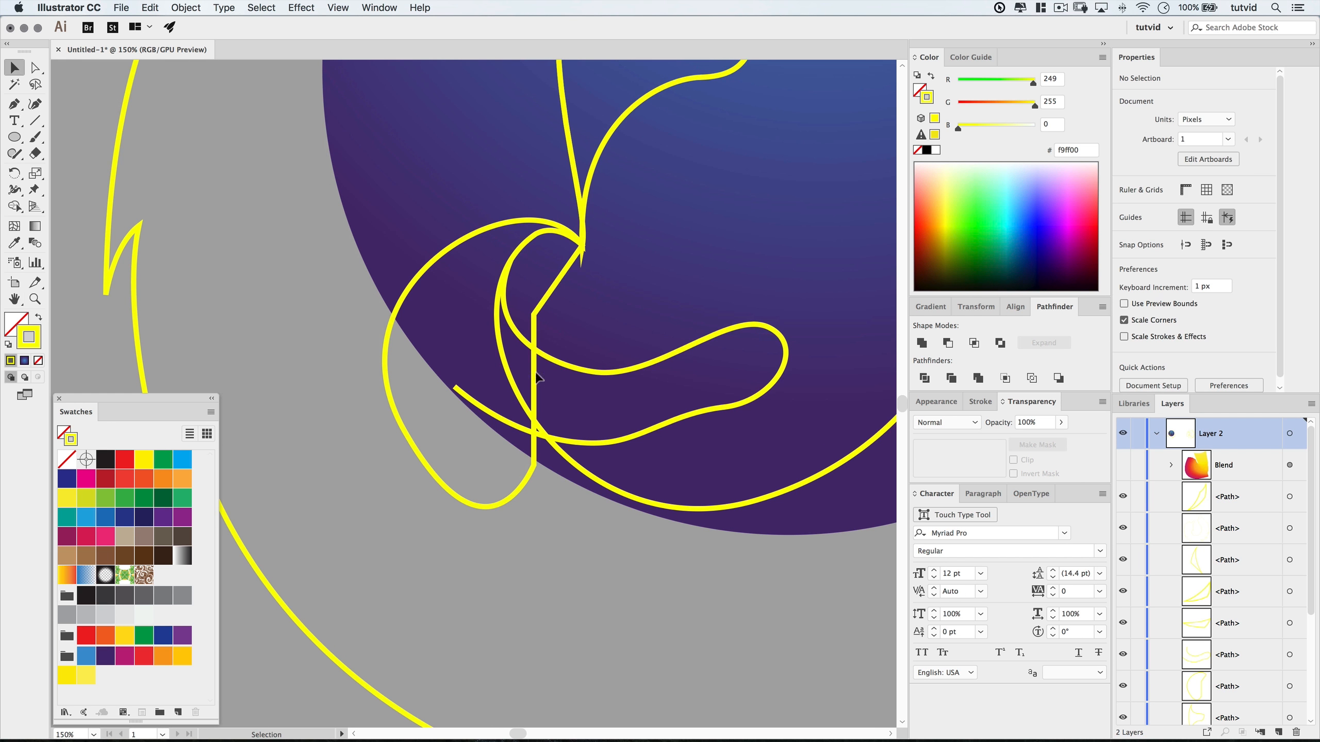
left_click(551, 295)
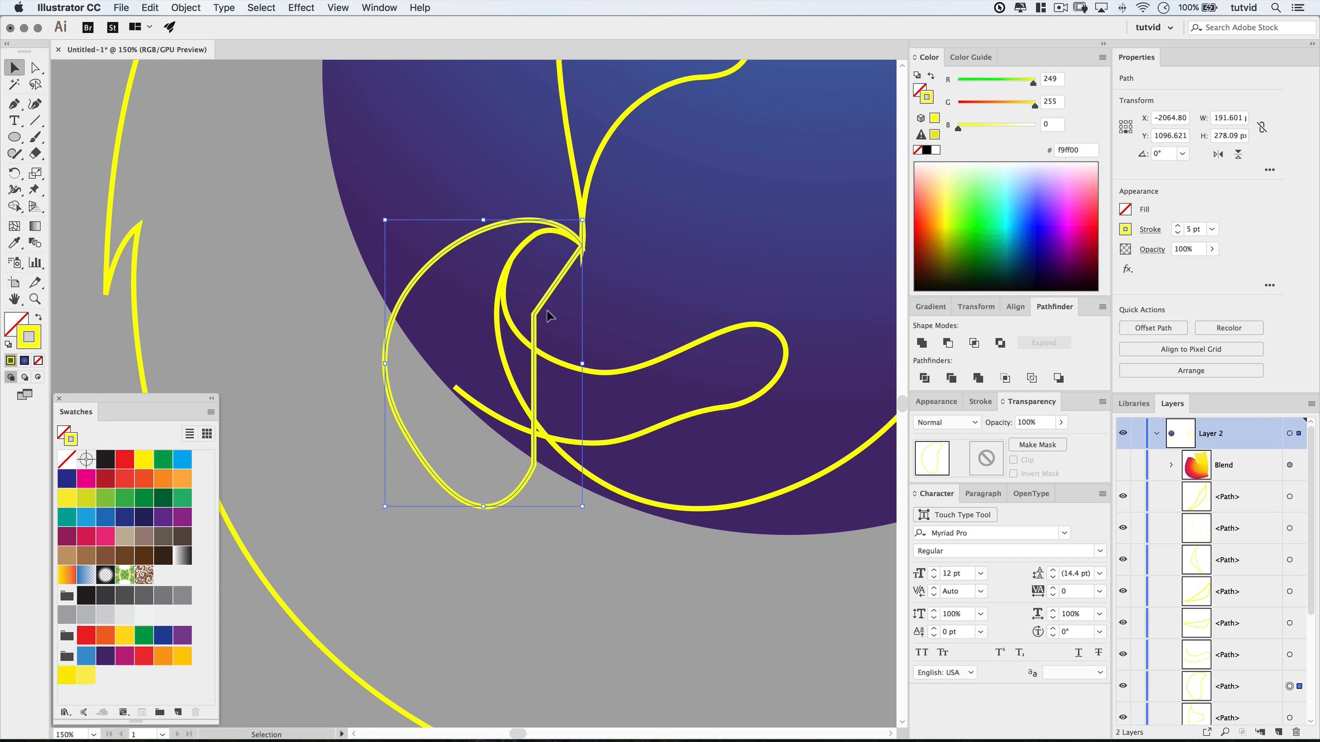
left_click(678, 360)
scroll(1211, 603, "down", 2)
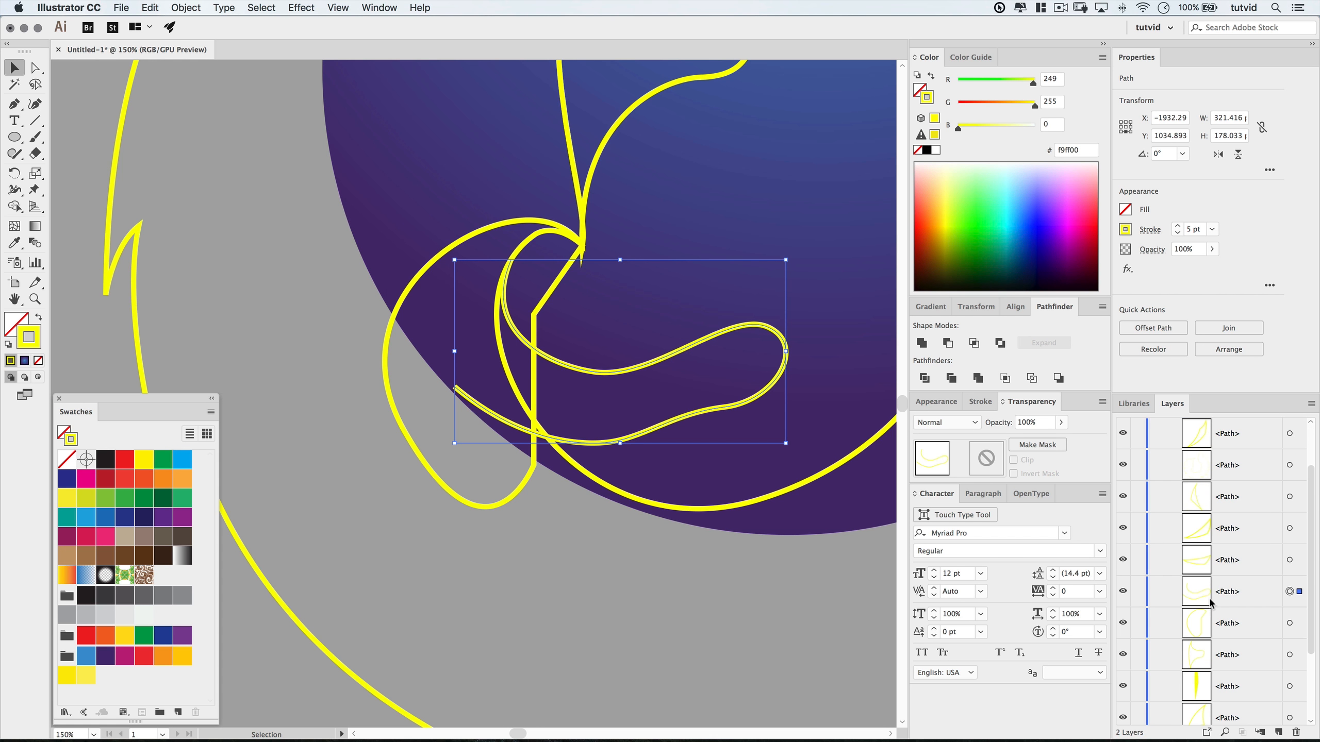
left_click(1122, 592)
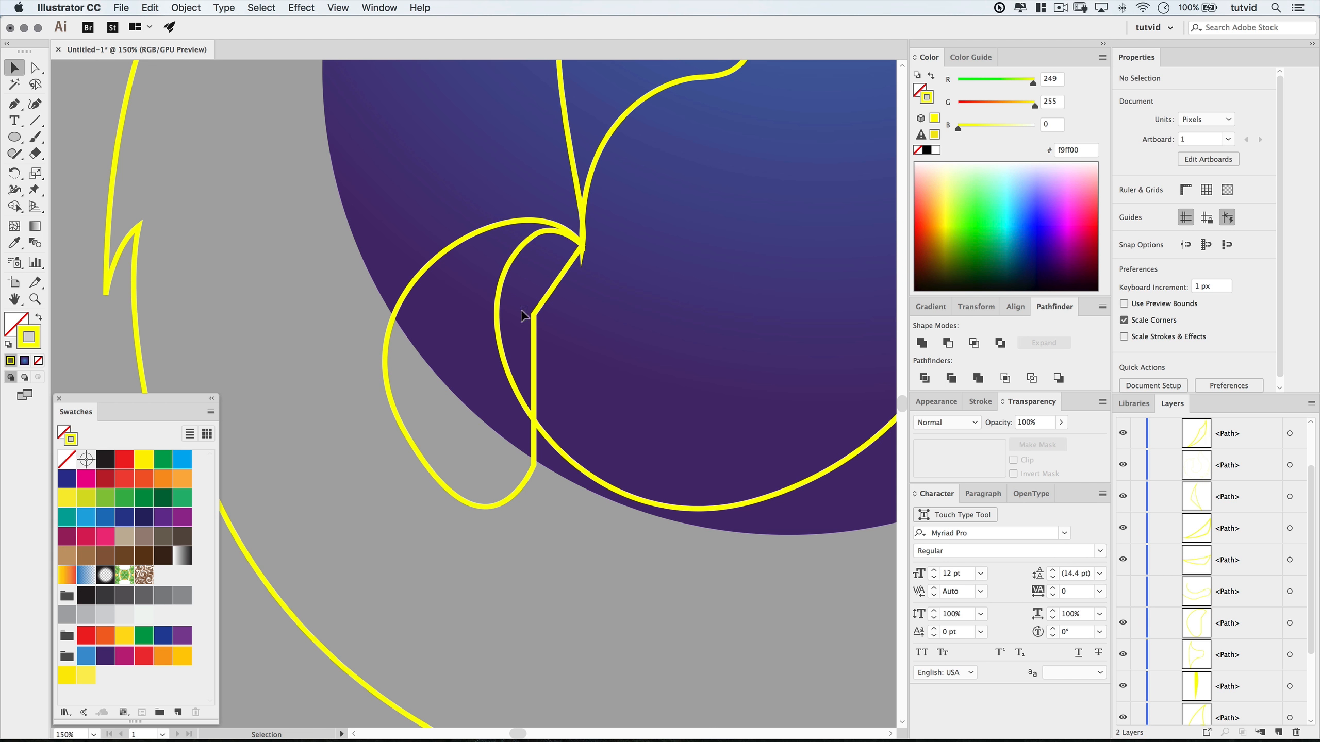
Try deleting the rounded lobe path at the globe's lower left, and undo the deletion.
left_click(452, 255)
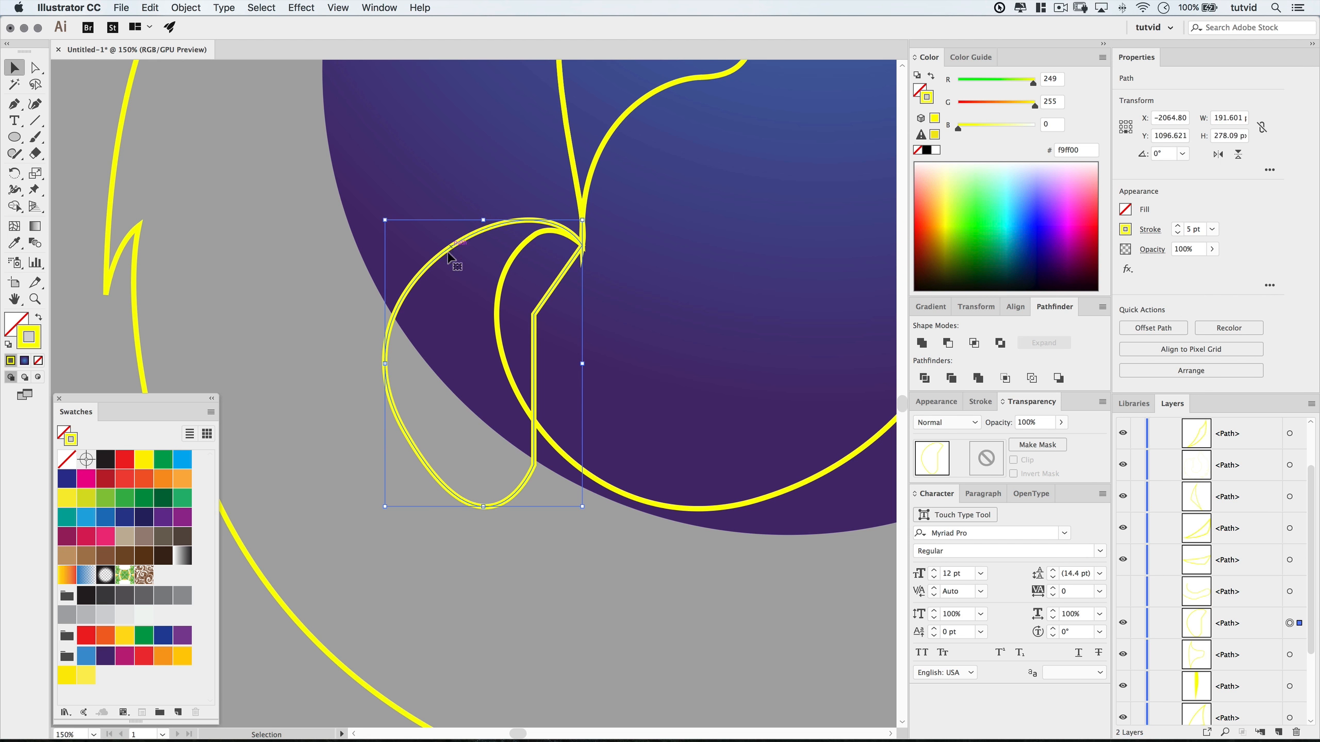
key("a")
key("v")
key("Delete")
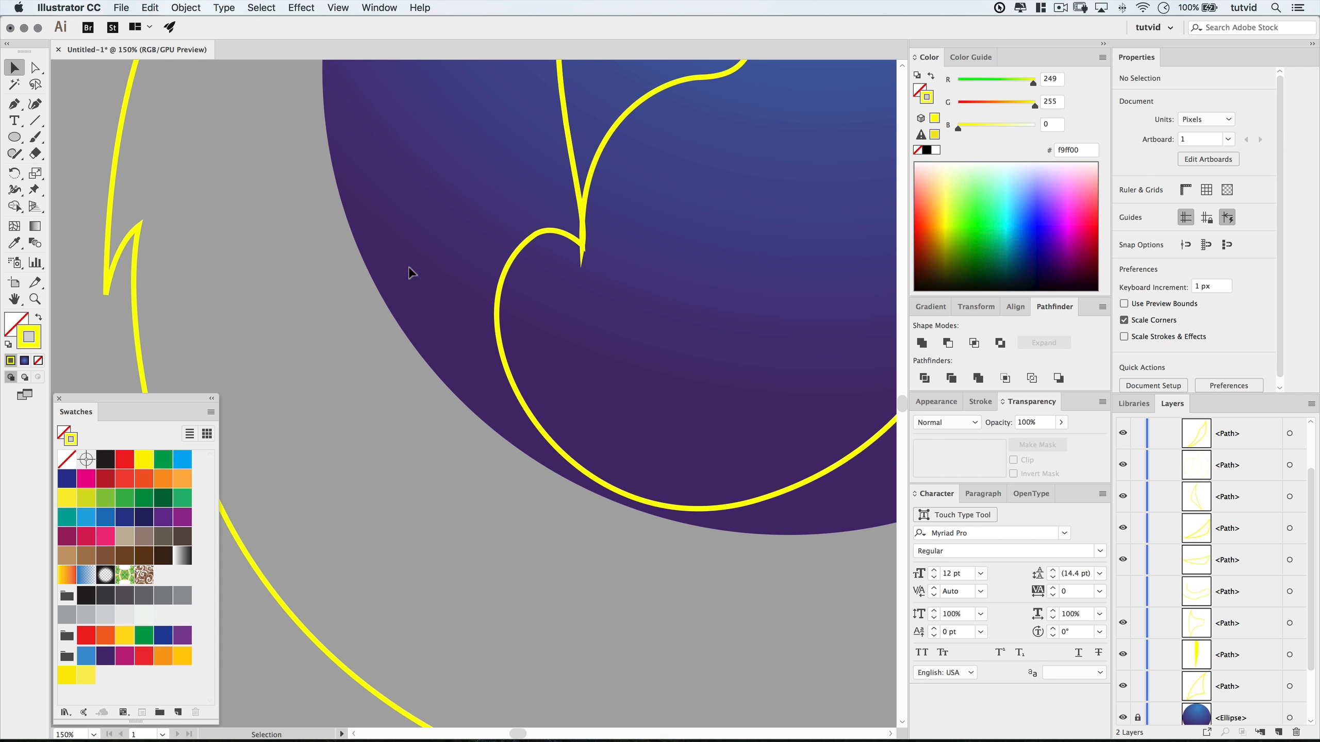
key("a")
key("super+z")
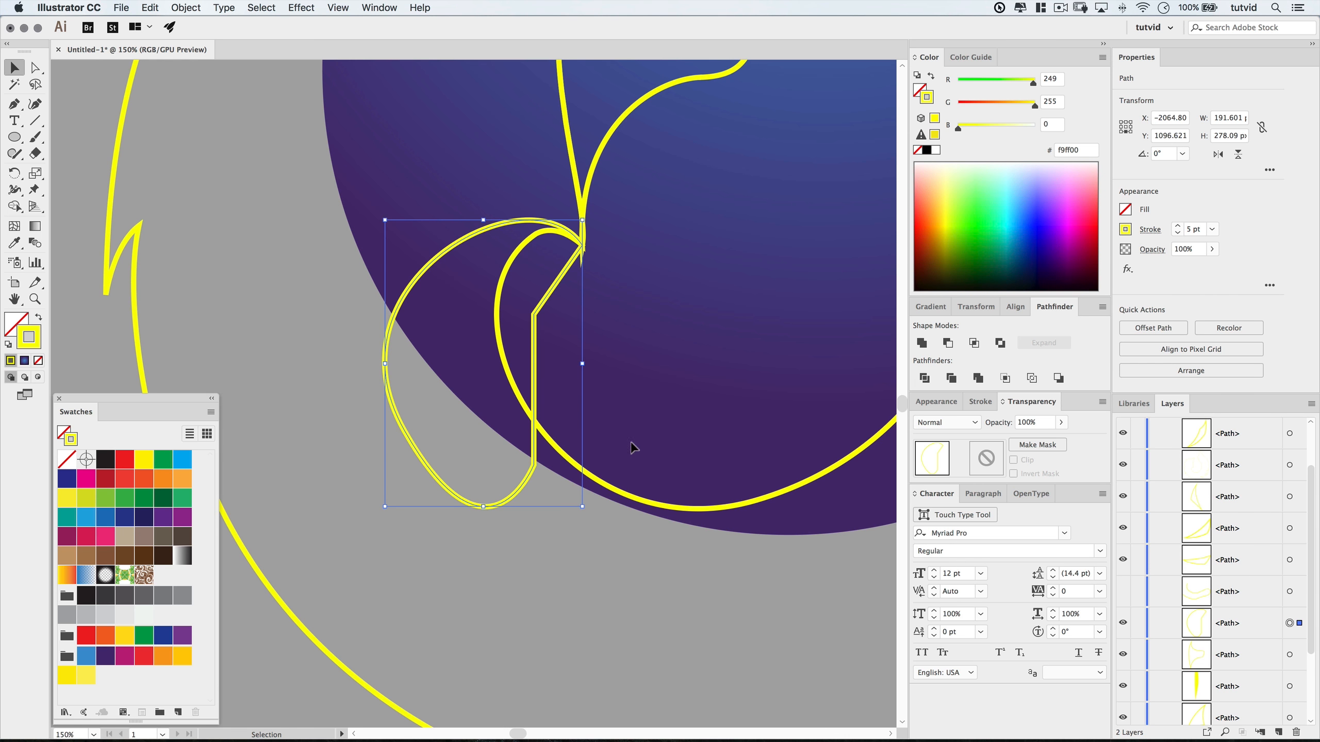
Divide the lobe and the large outer outline with Pathfinder, ungroup the pieces, and delete the overlapping sliver between them.
left_click(605, 483, "shift")
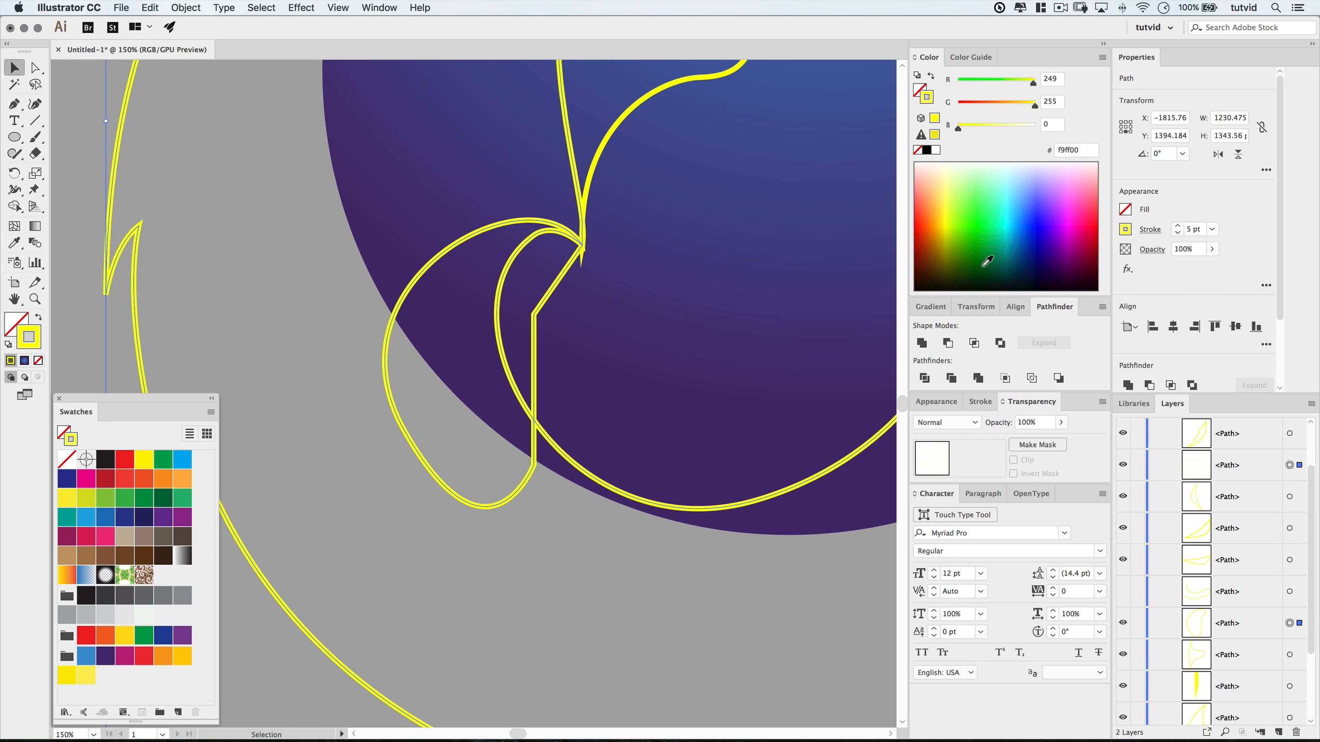
left_click(925, 379)
key("super+shift+g")
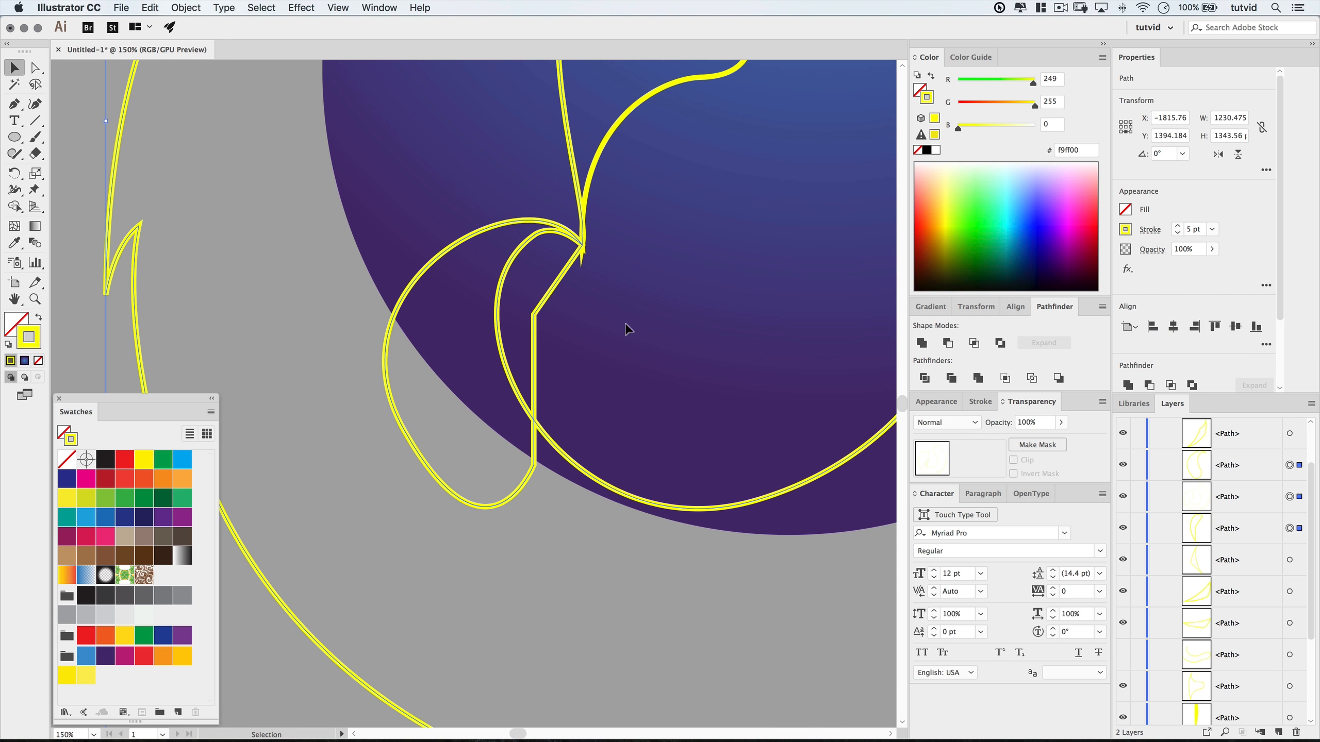
left_click(562, 315)
left_click(541, 304)
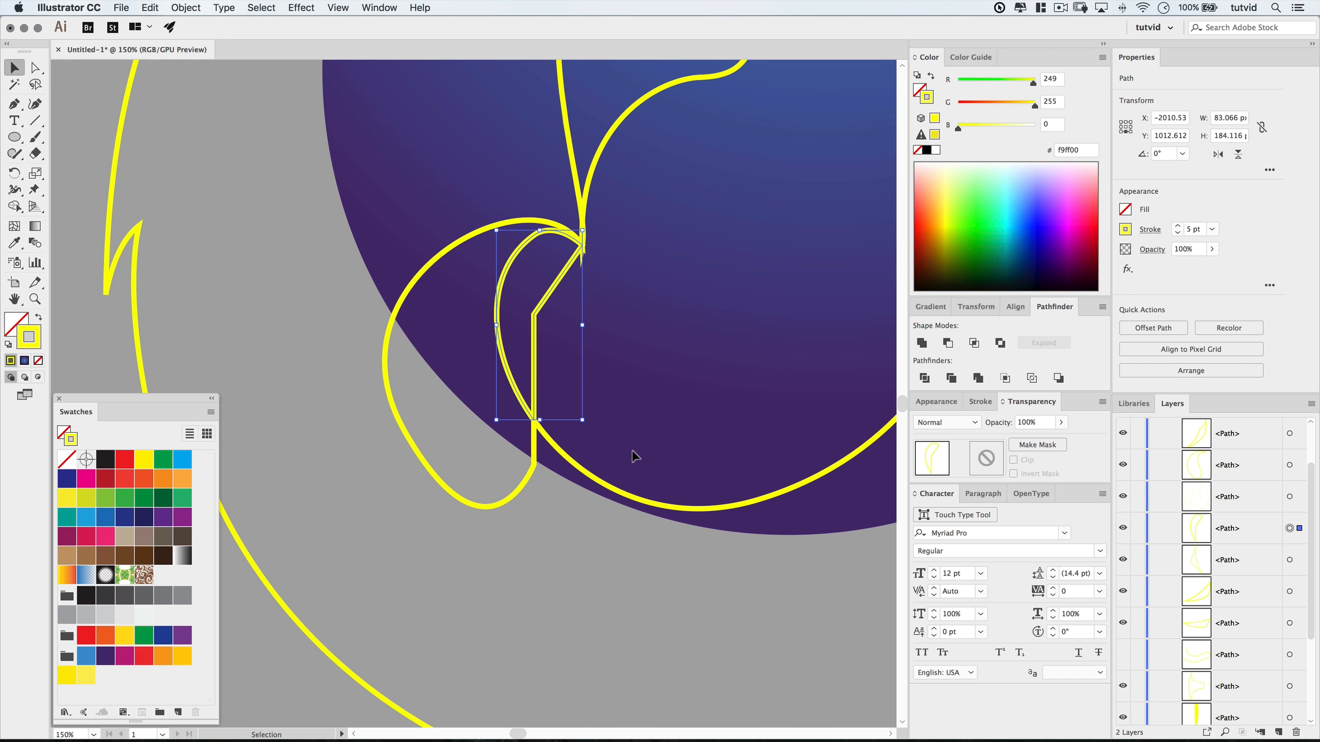
key("Delete")
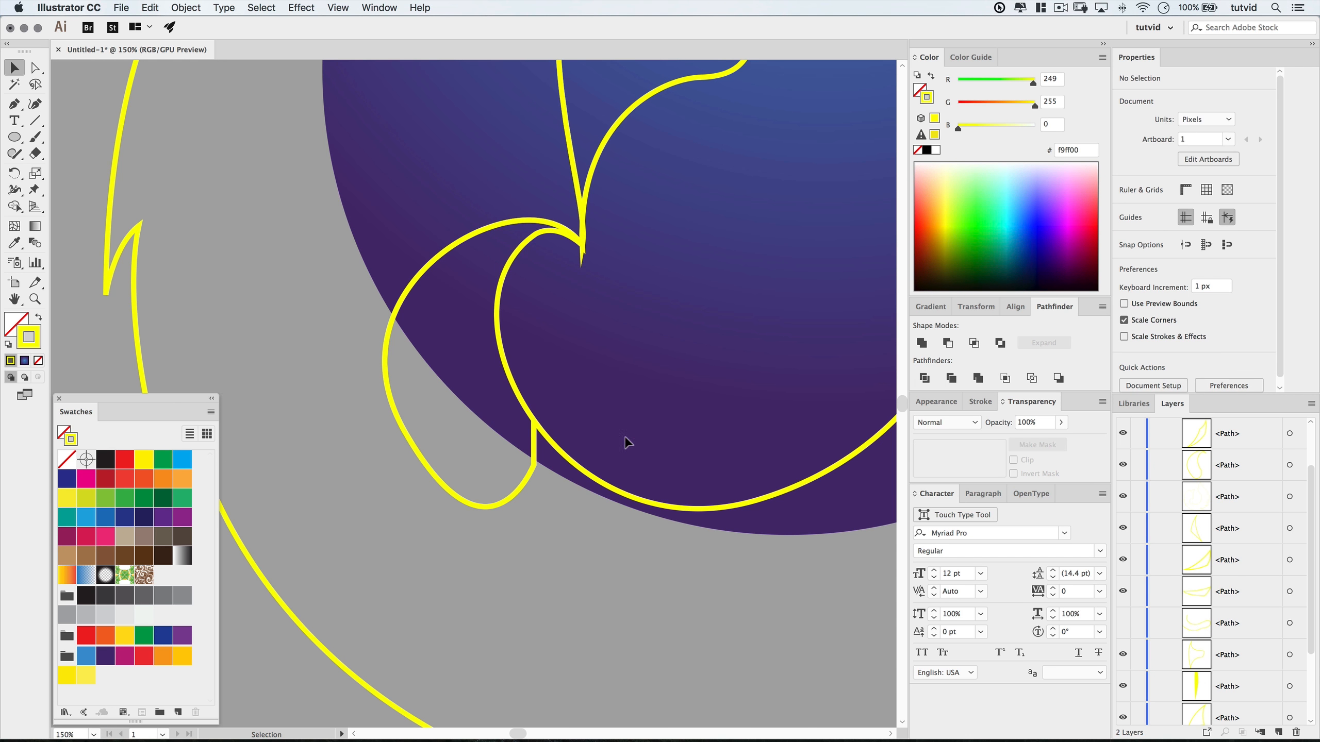
Try uniting the trimmed lobe with the large outer outline, and undo the operation.
left_click(534, 457)
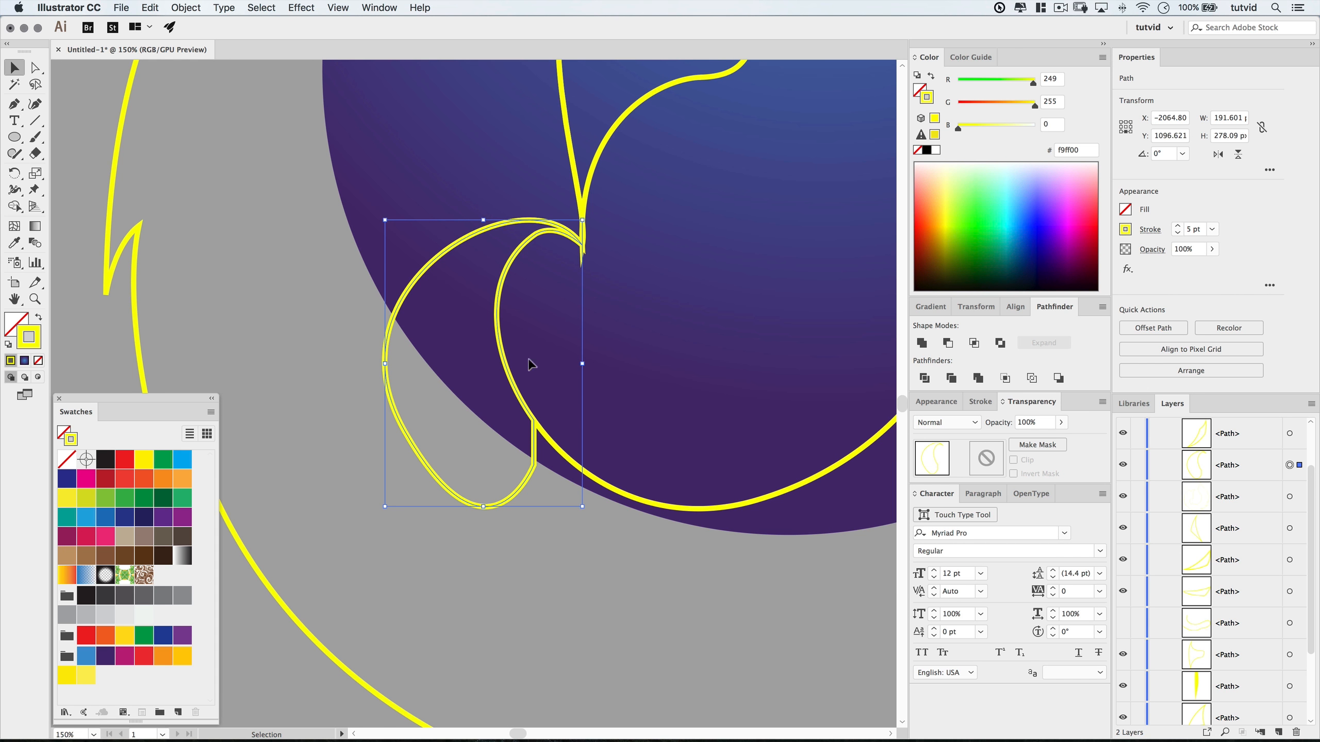
key("a")
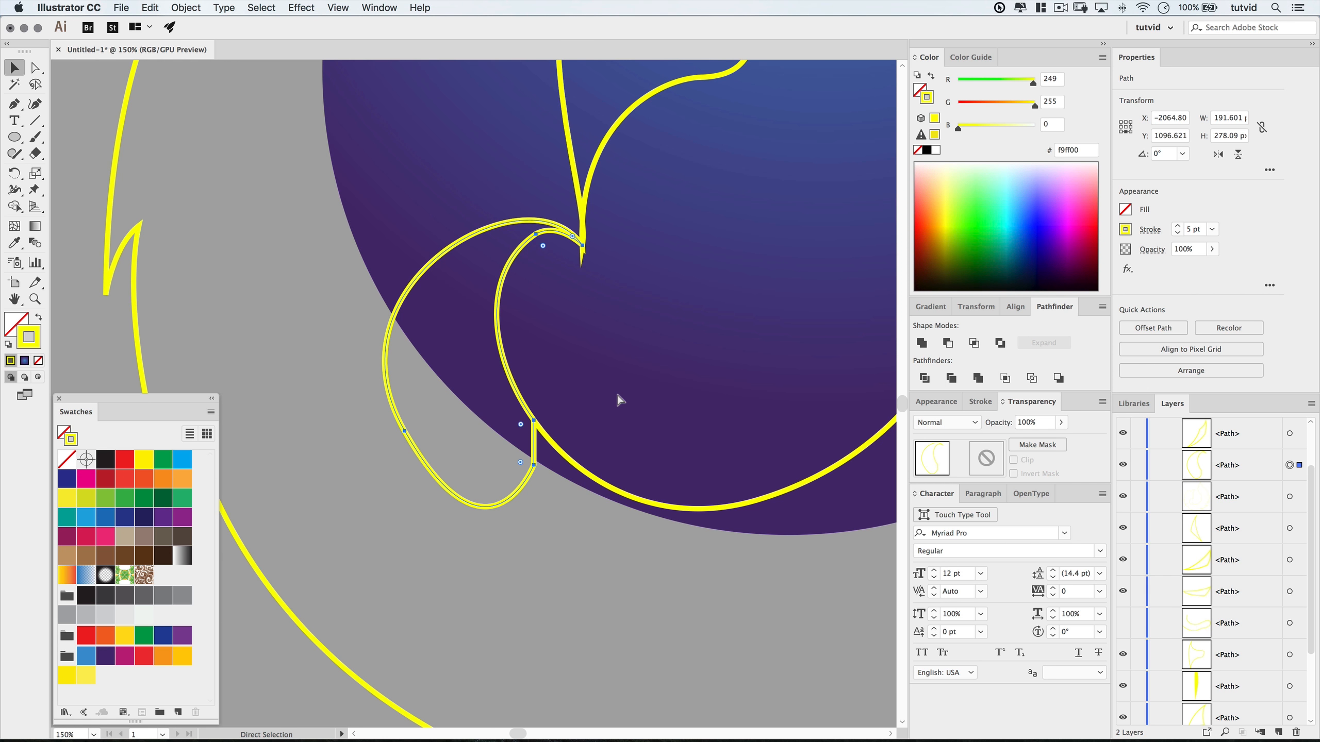
key("v")
left_click(629, 445)
left_click_drag(594, 403, 515, 458)
left_click(922, 343)
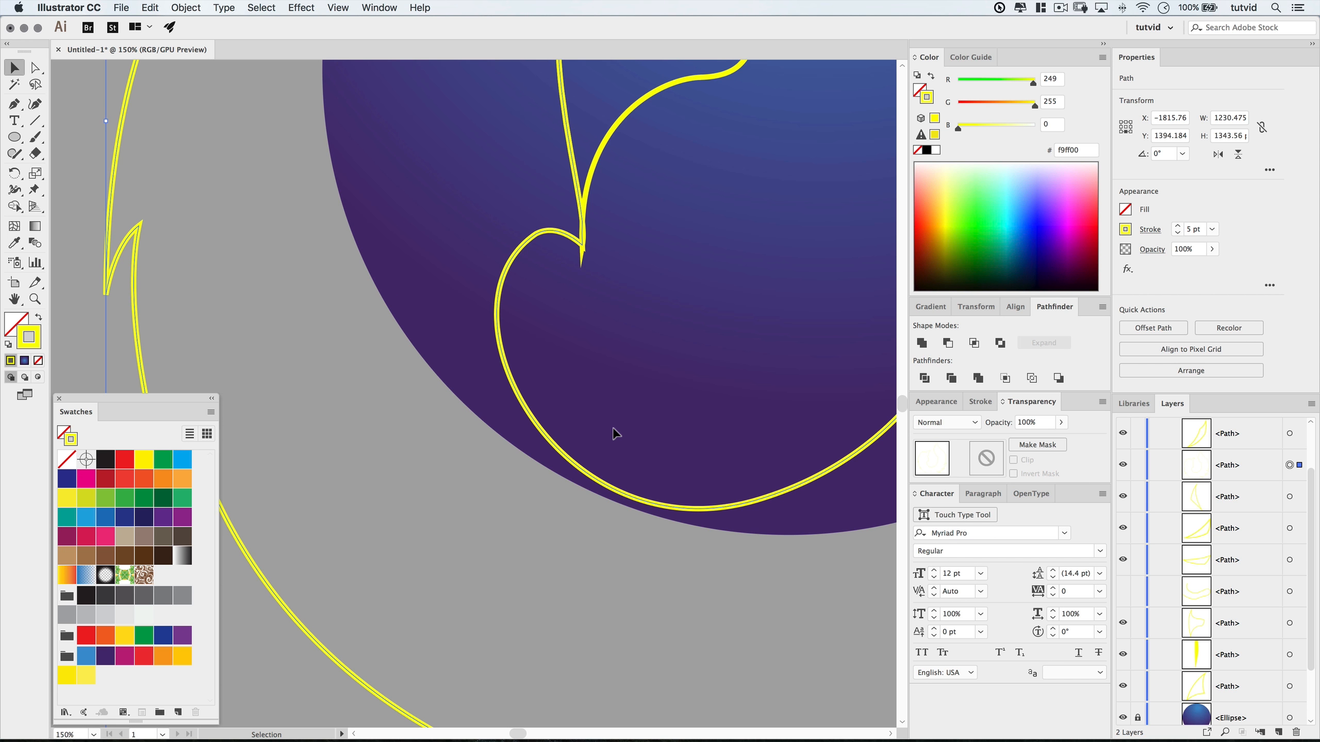
left_click(152, 8)
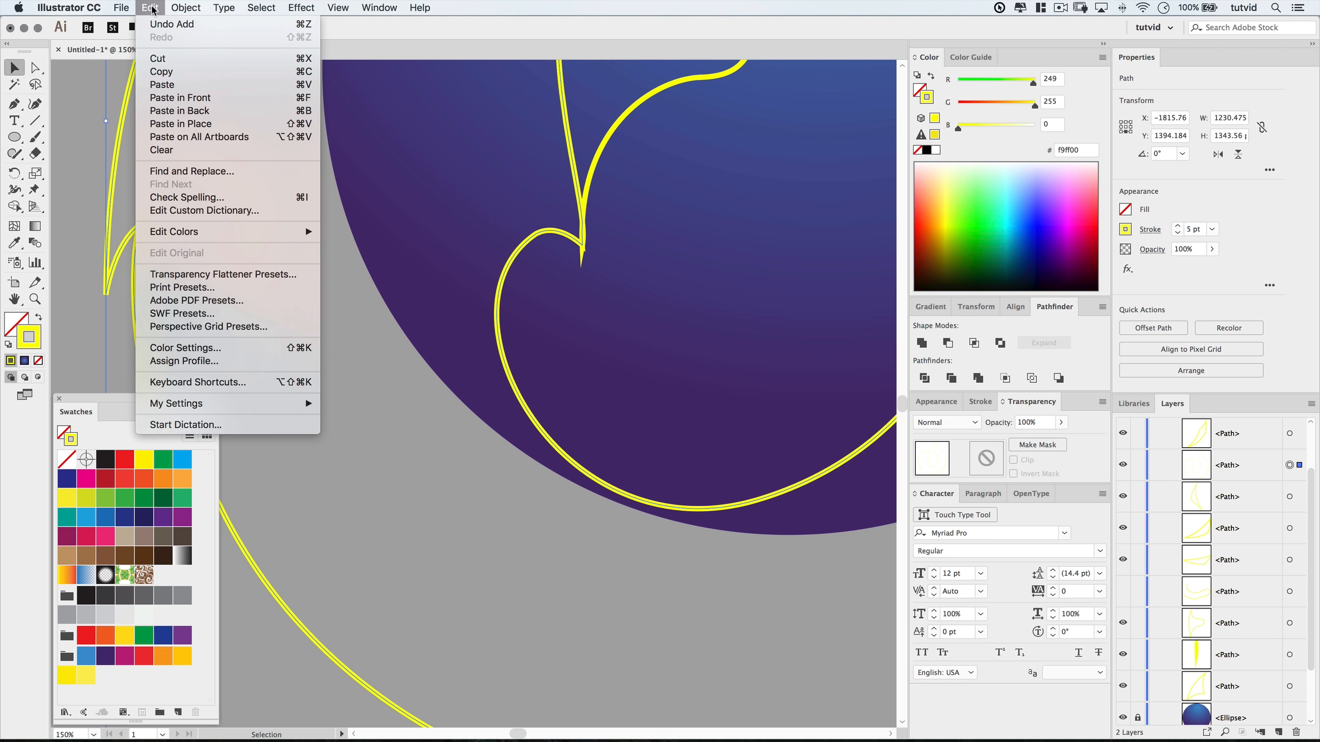
left_click(177, 98)
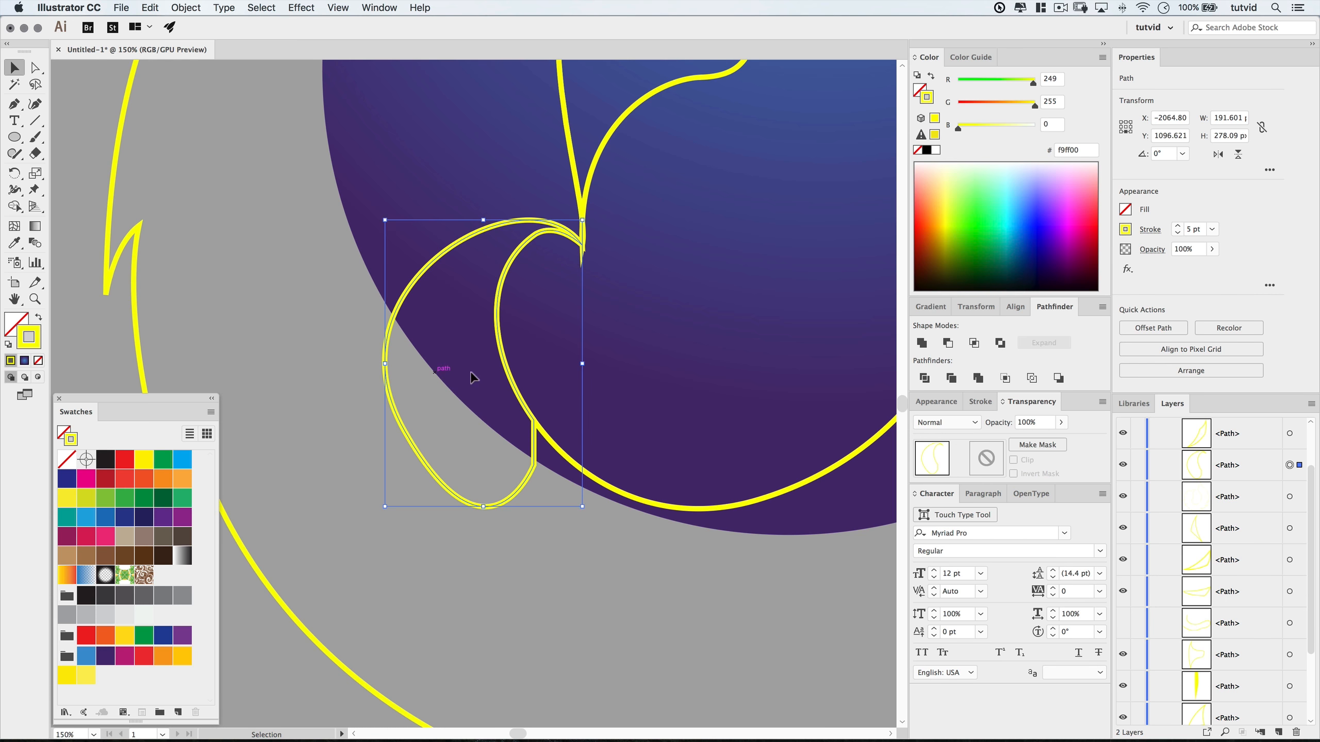
Show the hidden paw-shaped path over the globe's lower left again.
left_click(1123, 470)
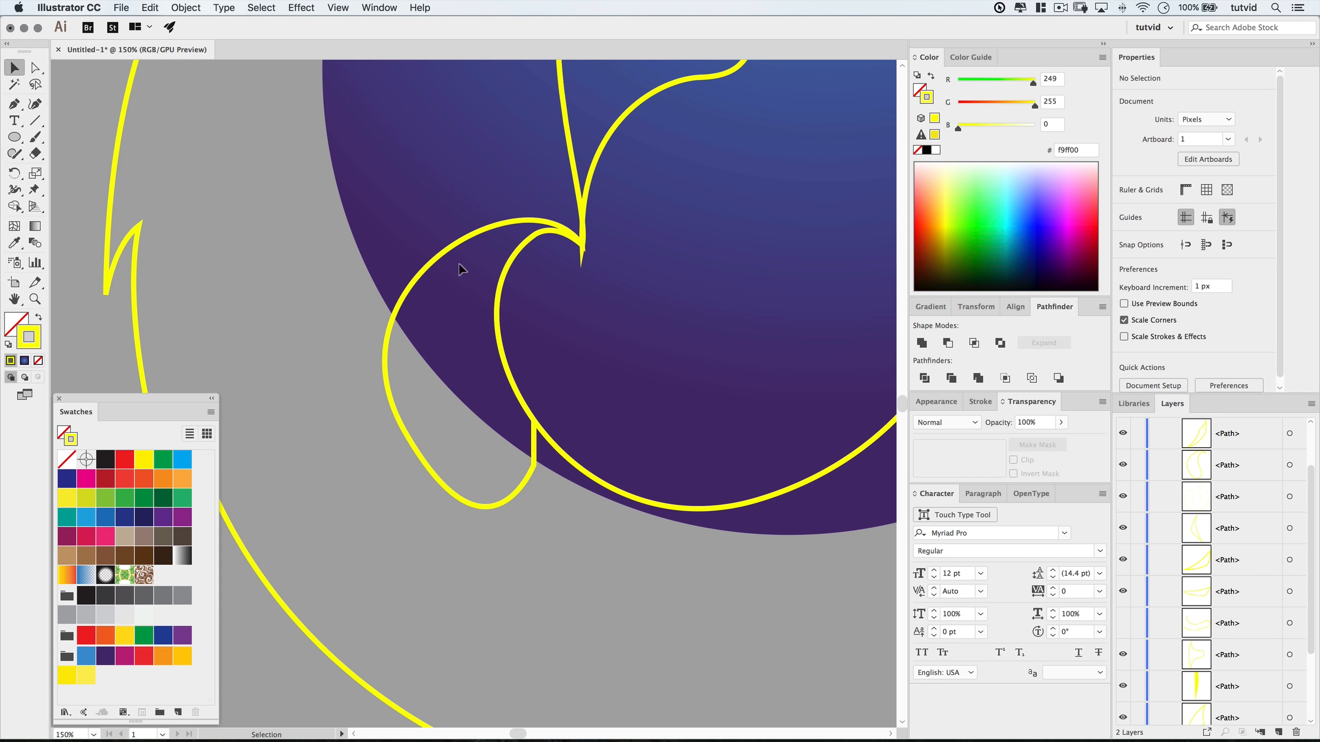
scroll(458, 262, "up", 5)
scroll(504, 295, "up", 2)
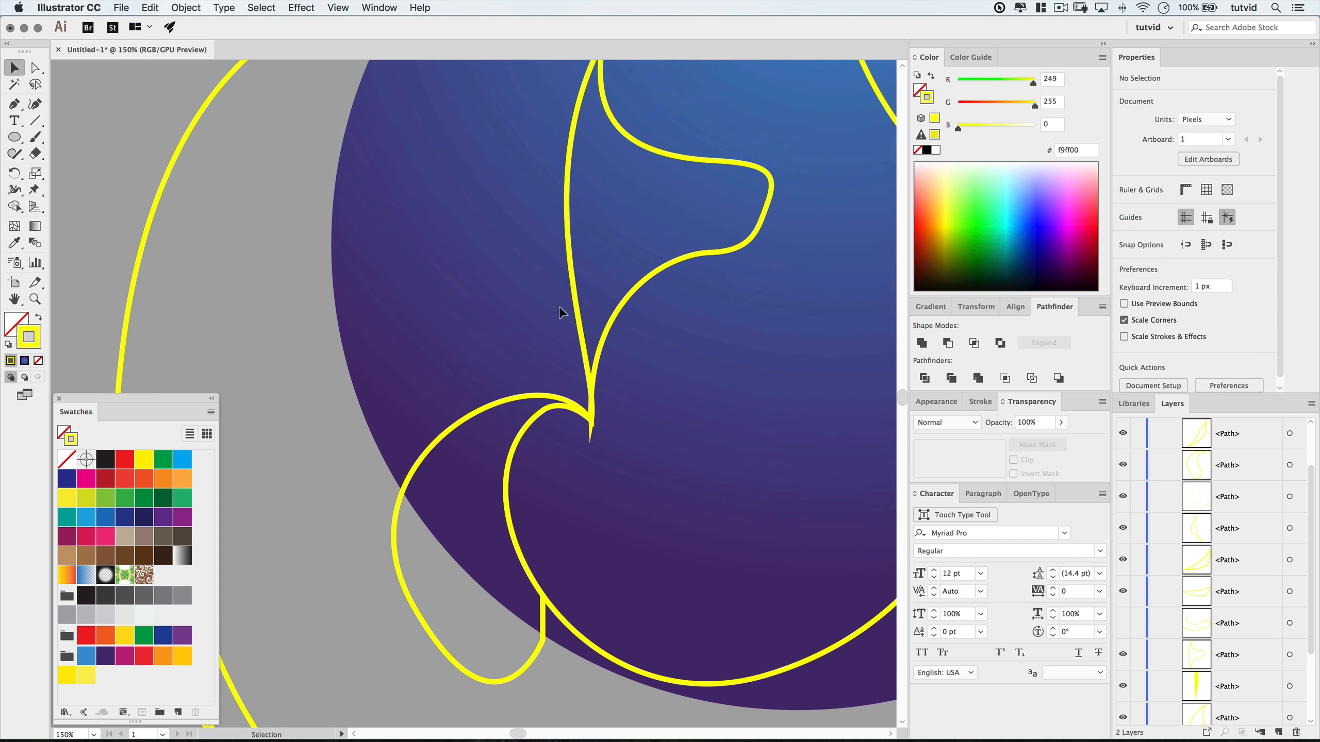
left_click_drag(571, 379, 466, 318)
scroll(473, 421, "left", 1)
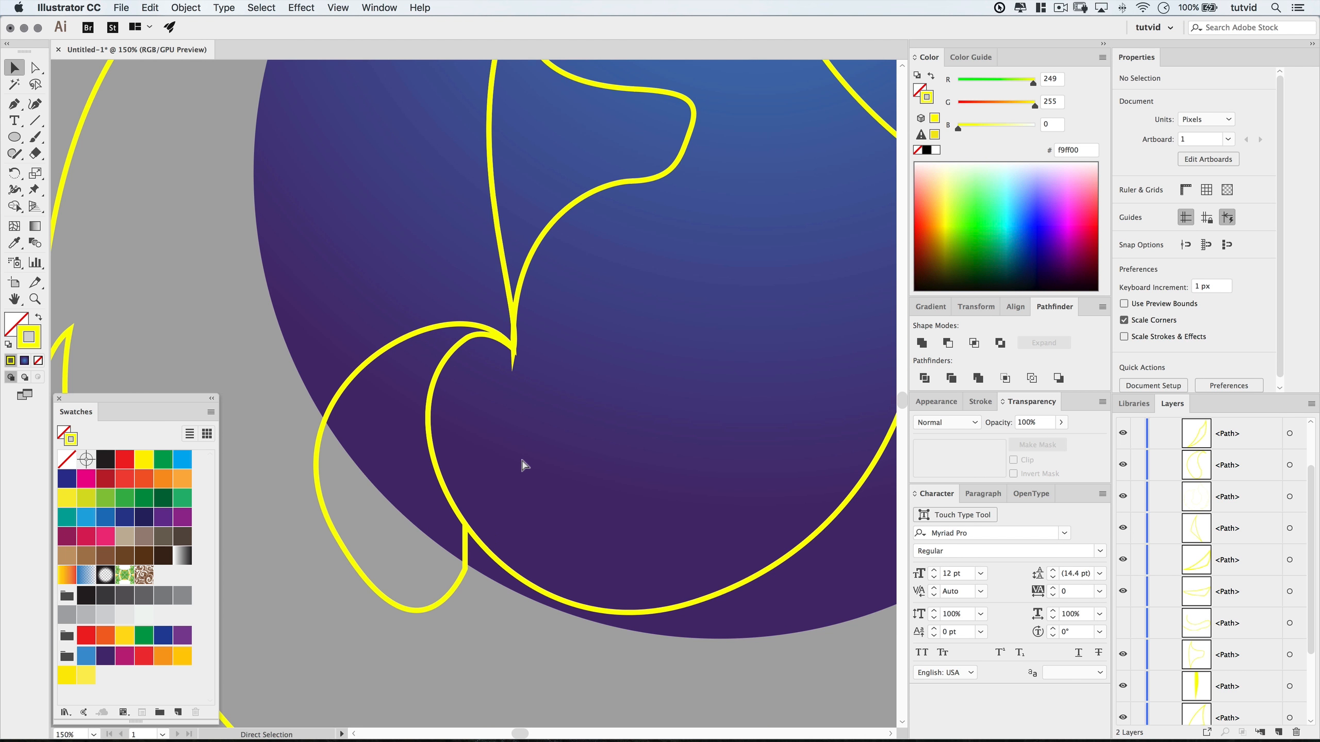
key("super+minus")
key("super+minus")
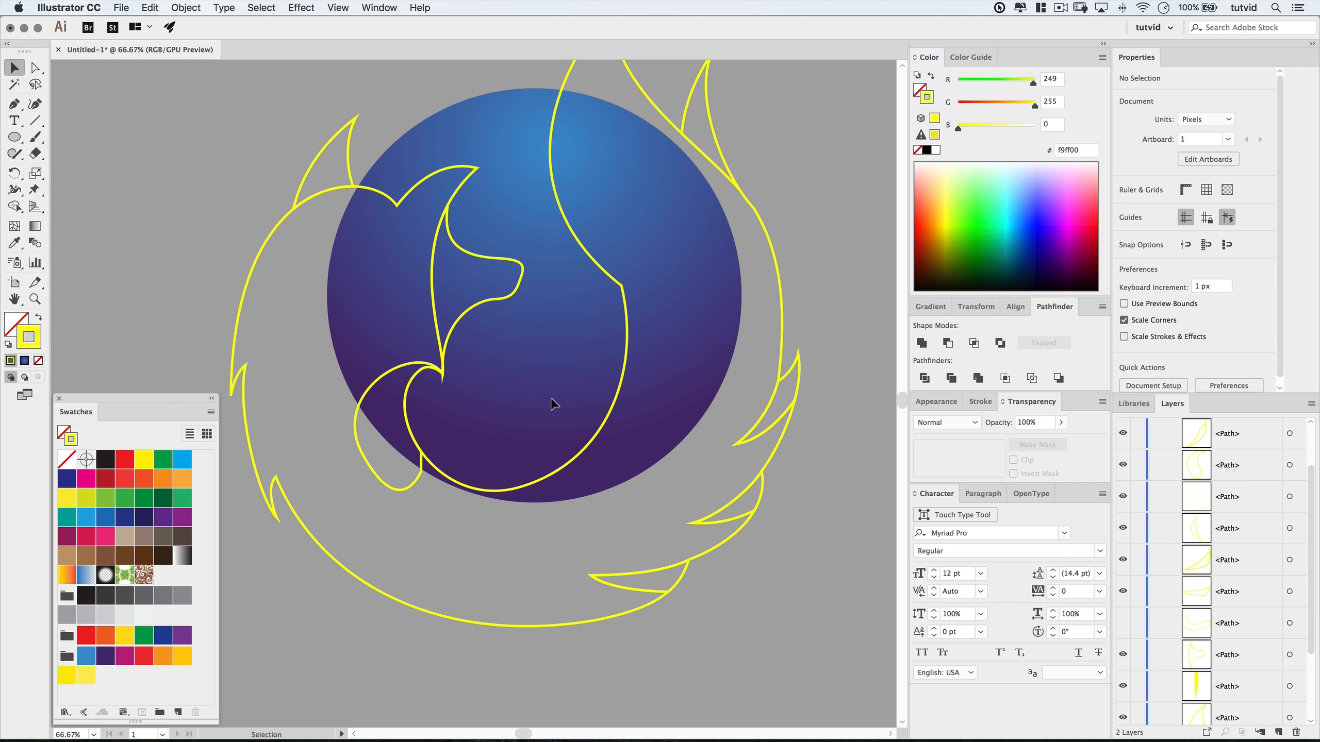
left_click(1122, 623)
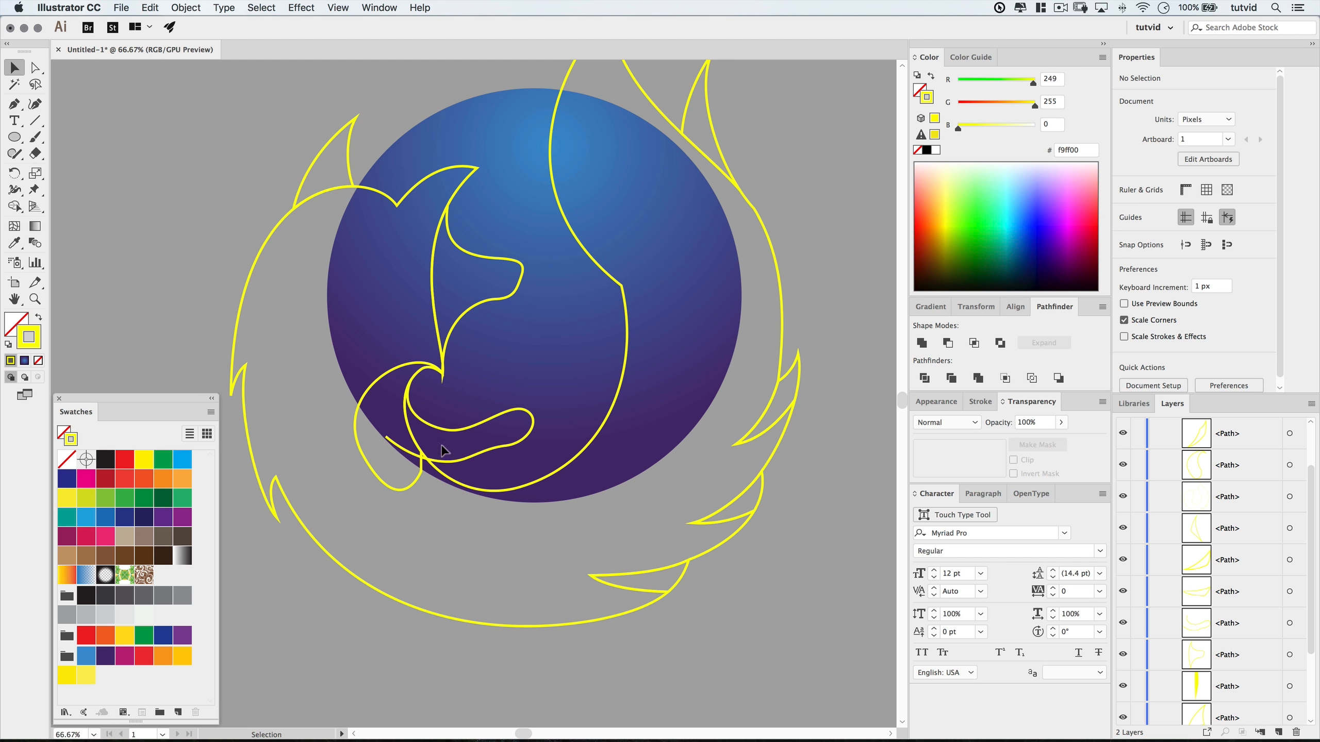
key("super+minus")
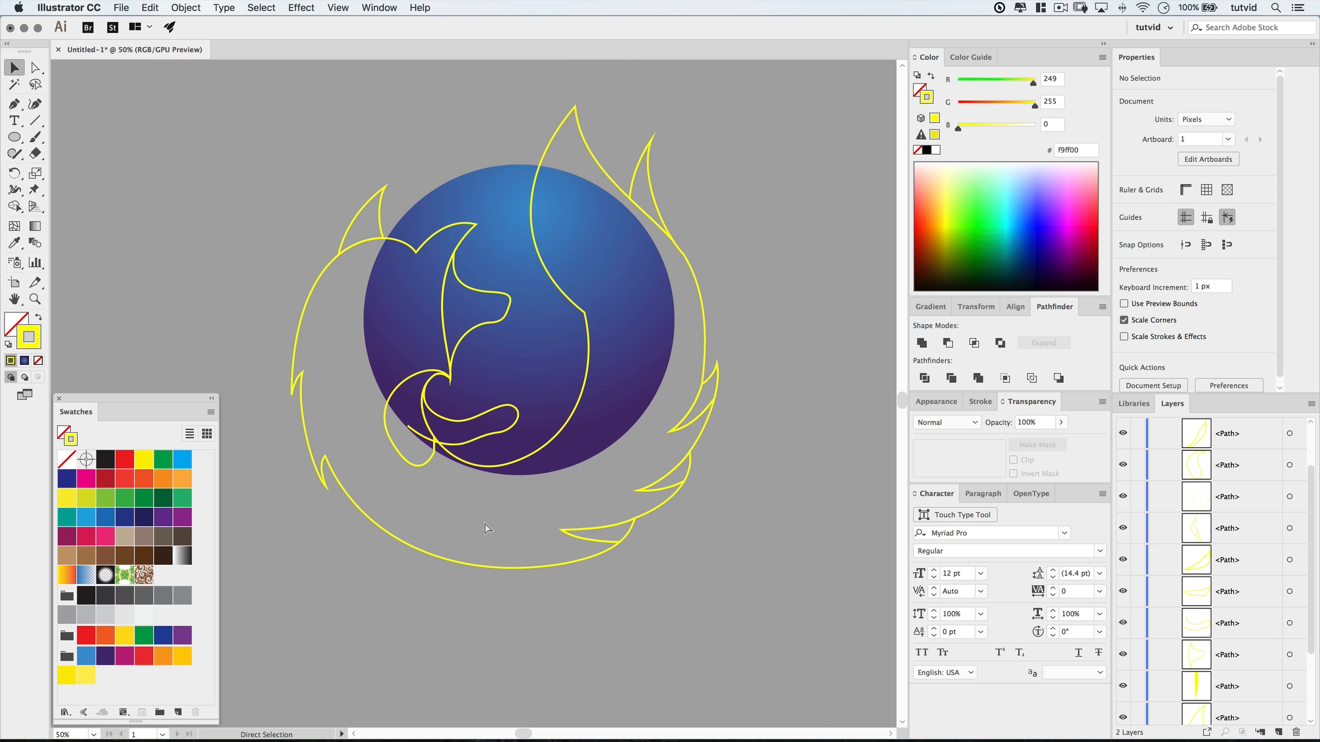
Select all the yellow outline paths around the globe and group them.
left_click_drag(481, 447, 467, 463)
left_click(461, 449)
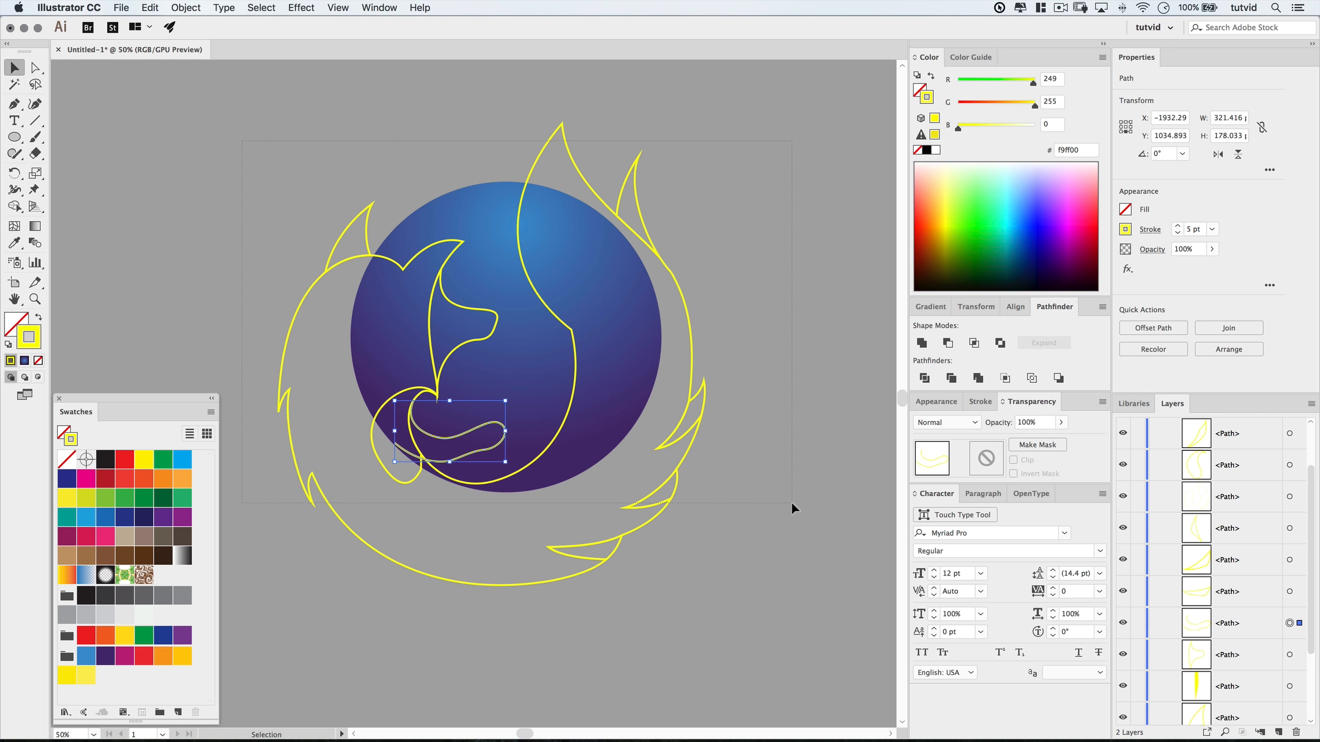
key("super+a")
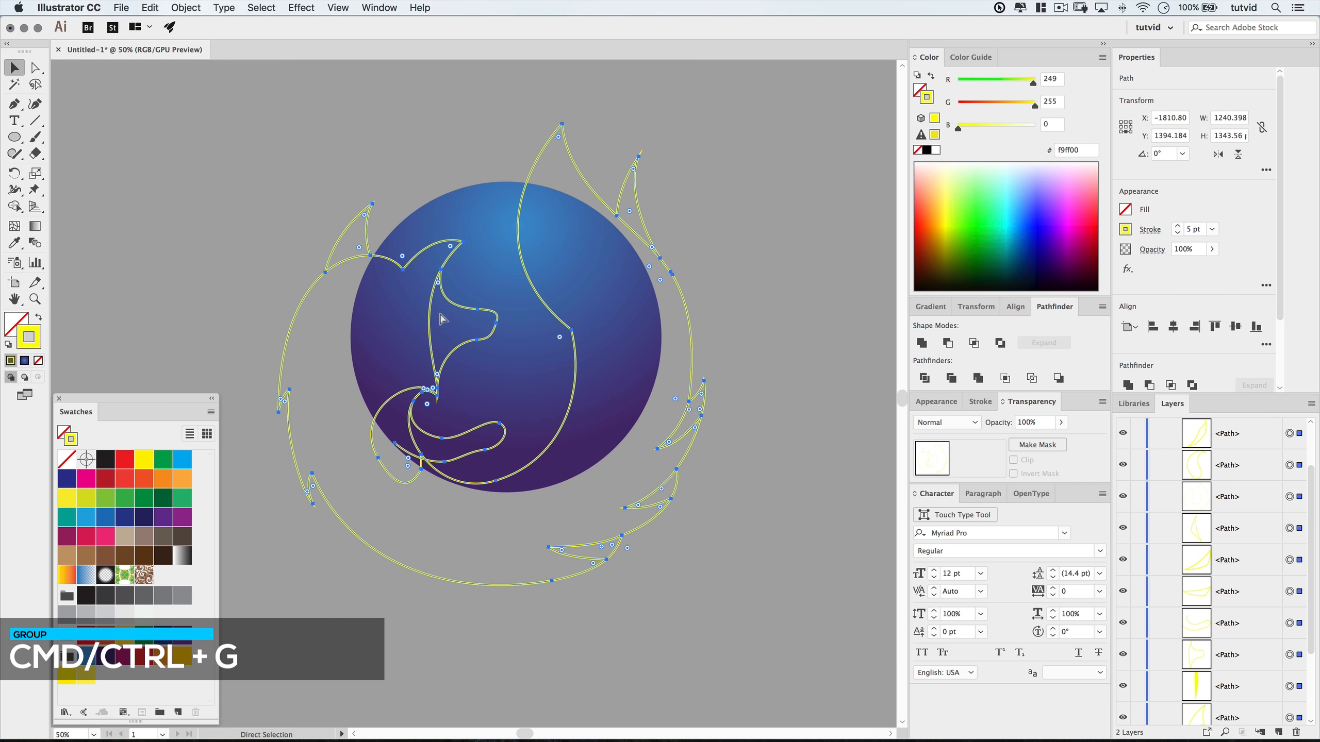
key("super+g")
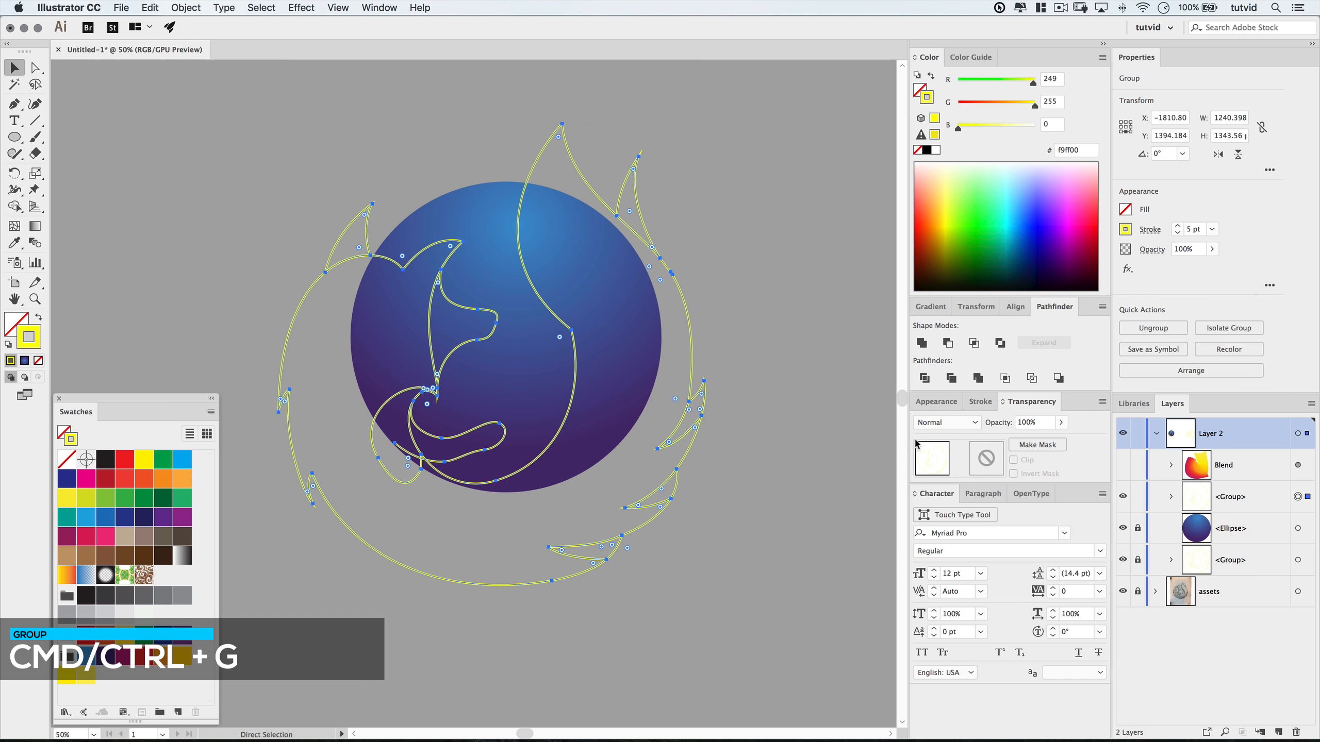
Hide the group of yellow outlines and show the multicoloured Blend object.
left_click(1124, 498)
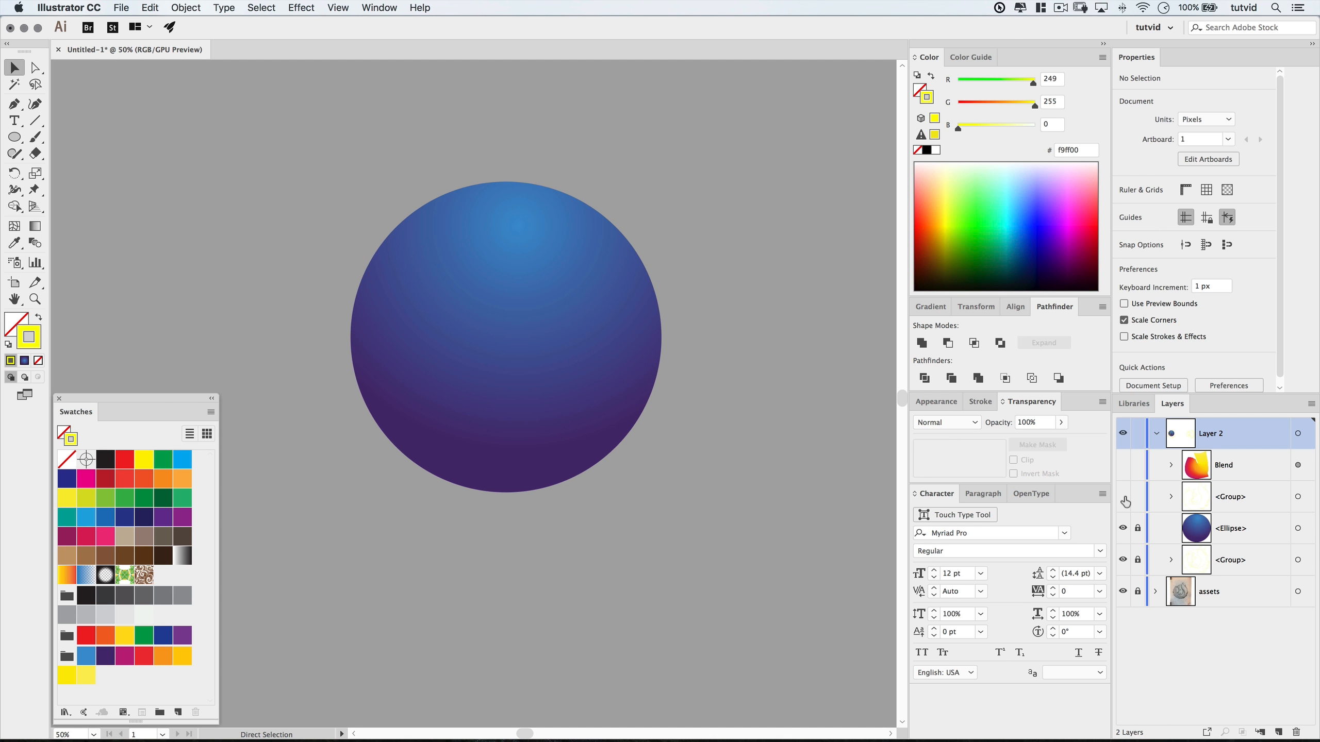
left_click(1122, 466)
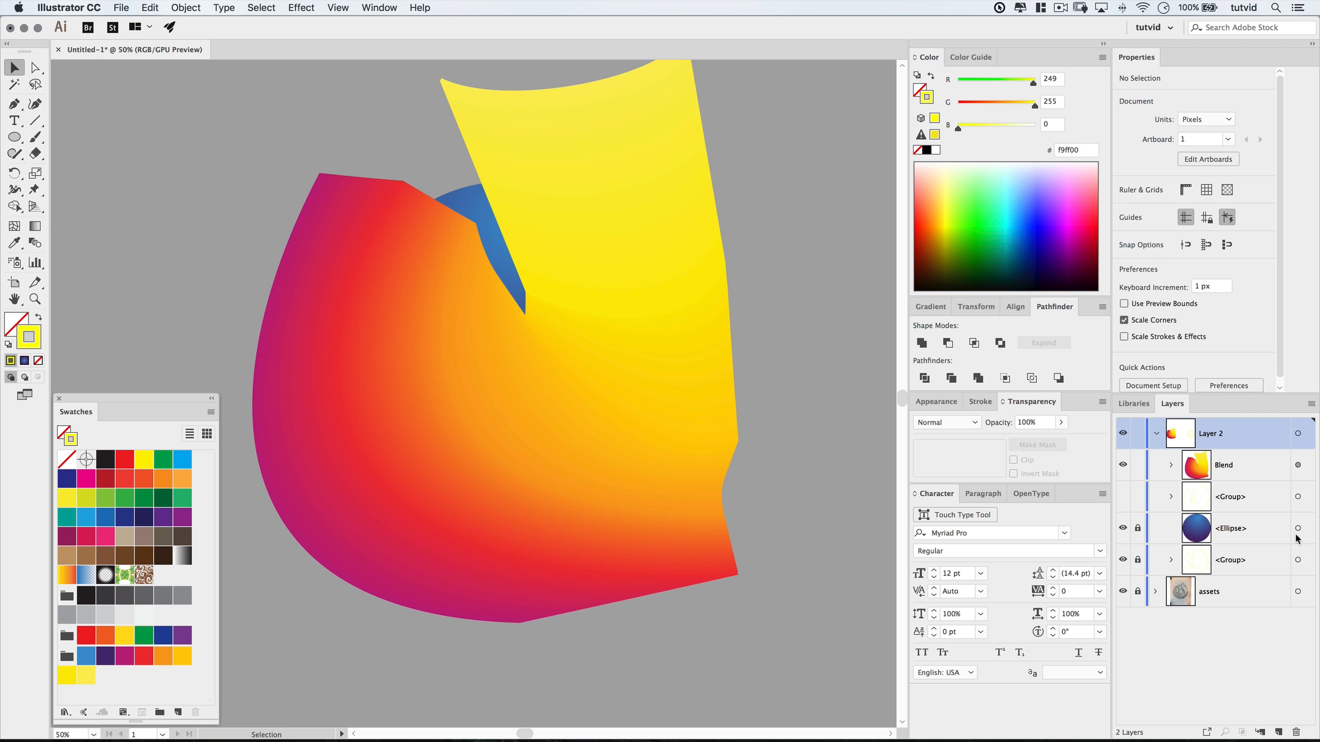
Add an opacity mask to the multicoloured Blend object and paste the copied outline paths in place inside the mask.
left_click(1297, 465)
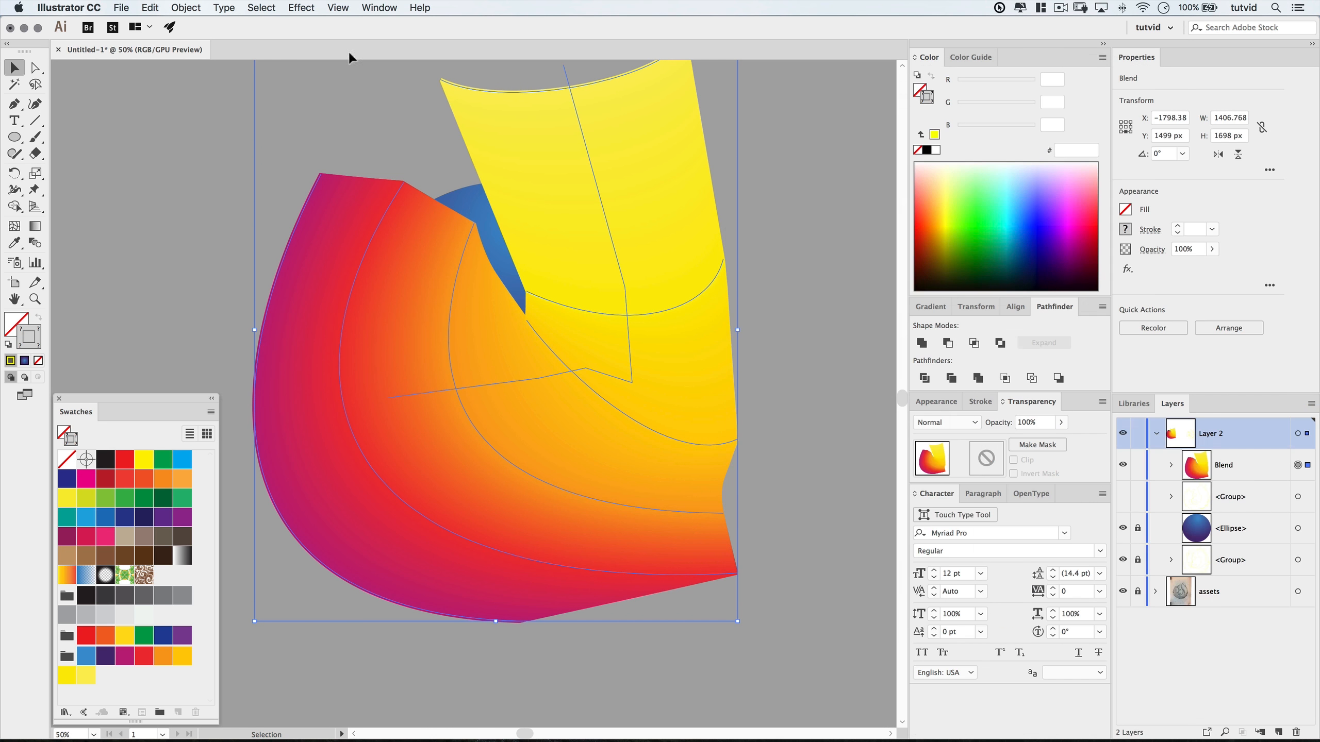
left_click(374, 7)
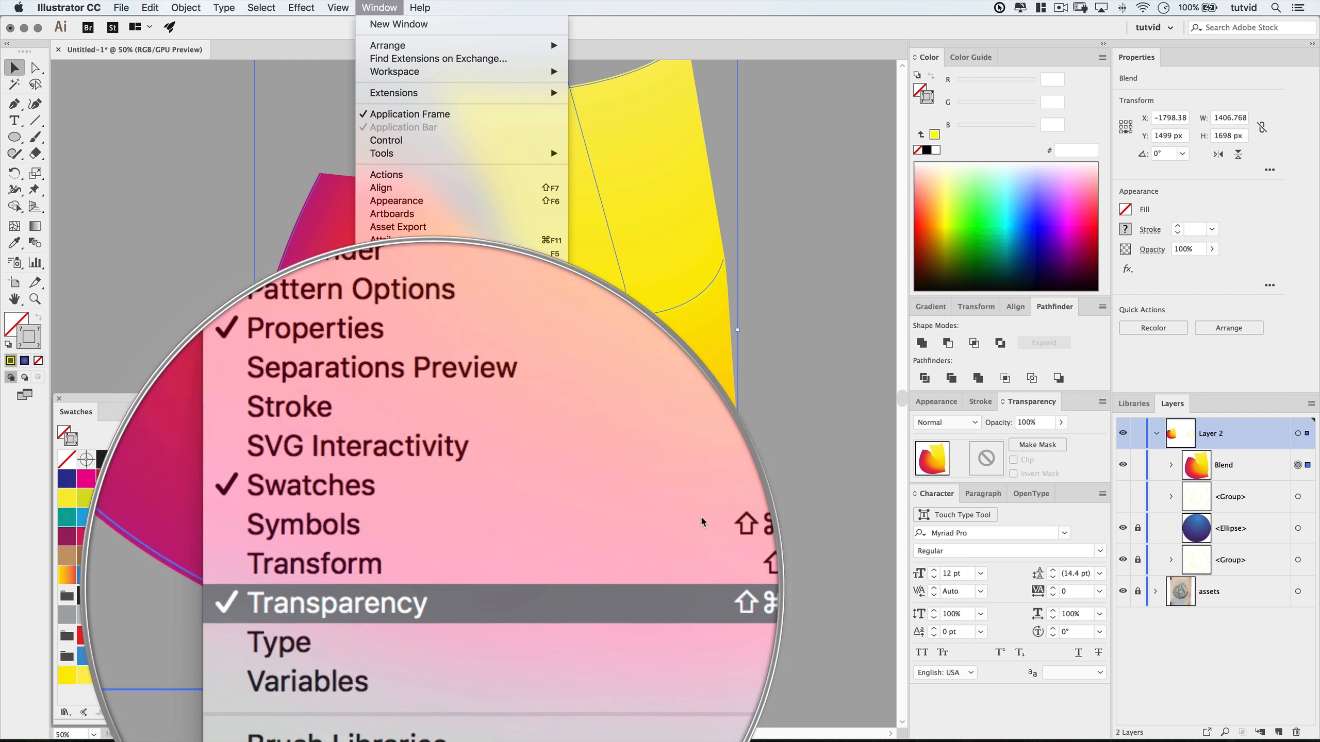
left_click(968, 460)
left_click(1038, 444)
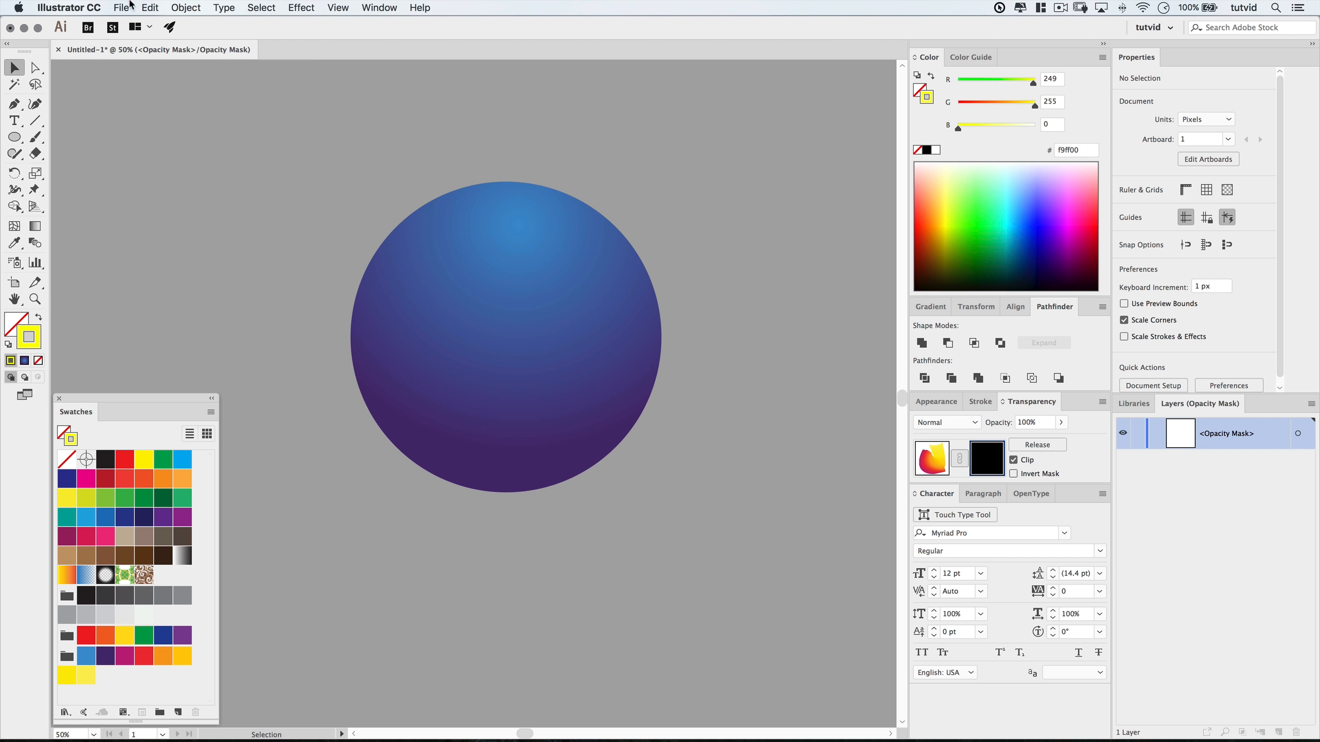
left_click(150, 7)
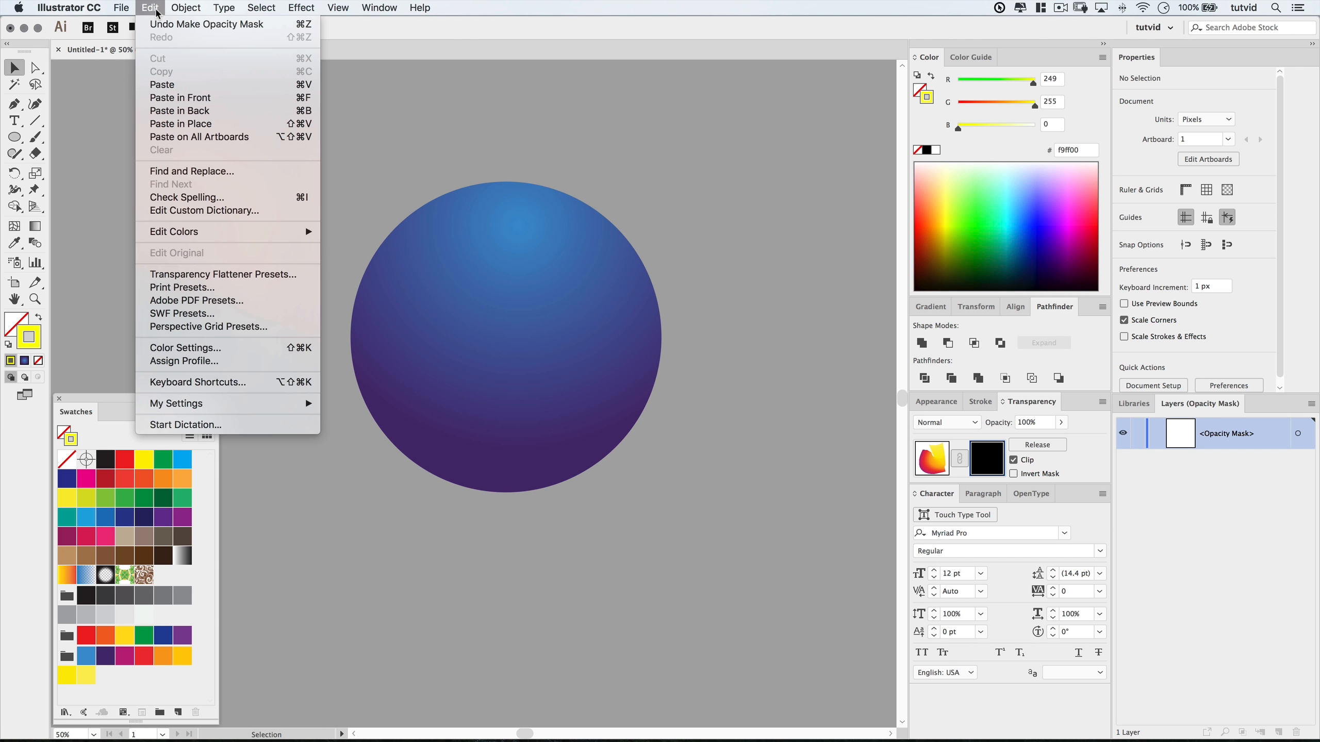
left_click(192, 110)
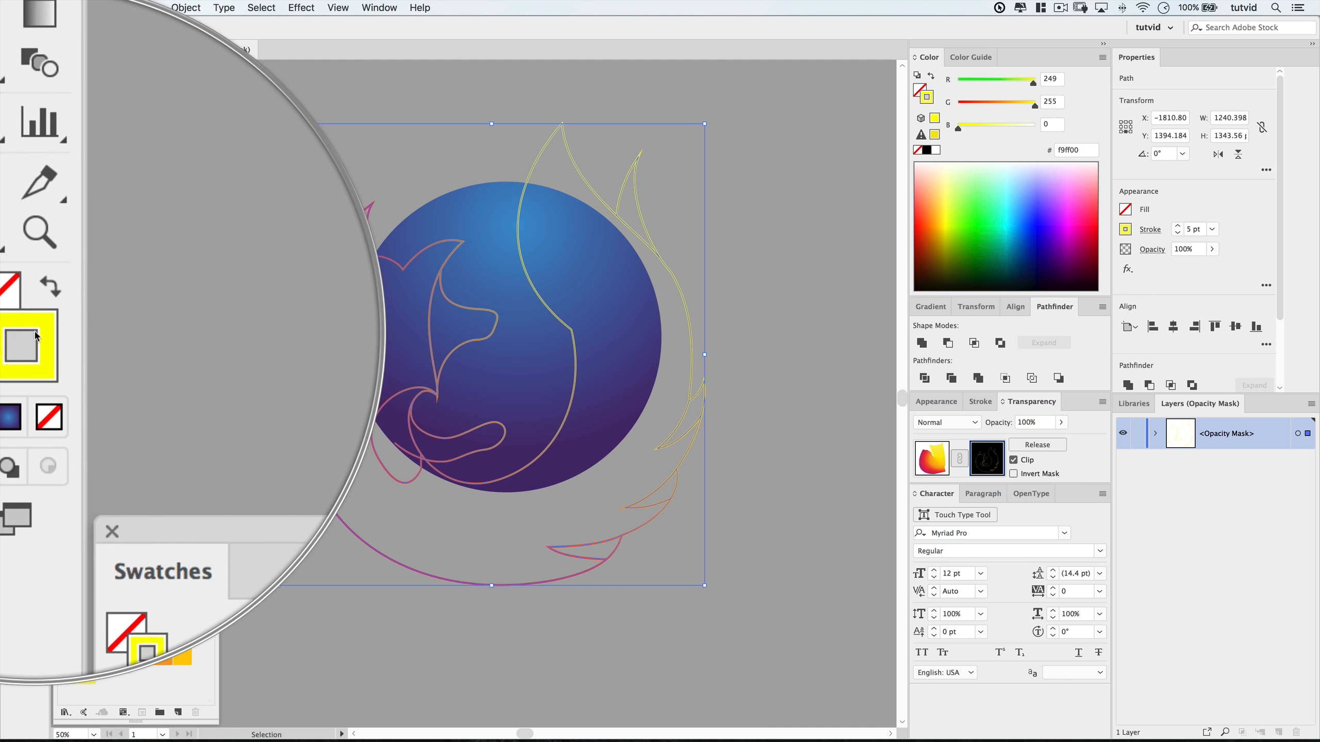
Remove the stroke from the mask's outline paths, fill them with white ffffff, and return to editing the artwork.
left_click(38, 360)
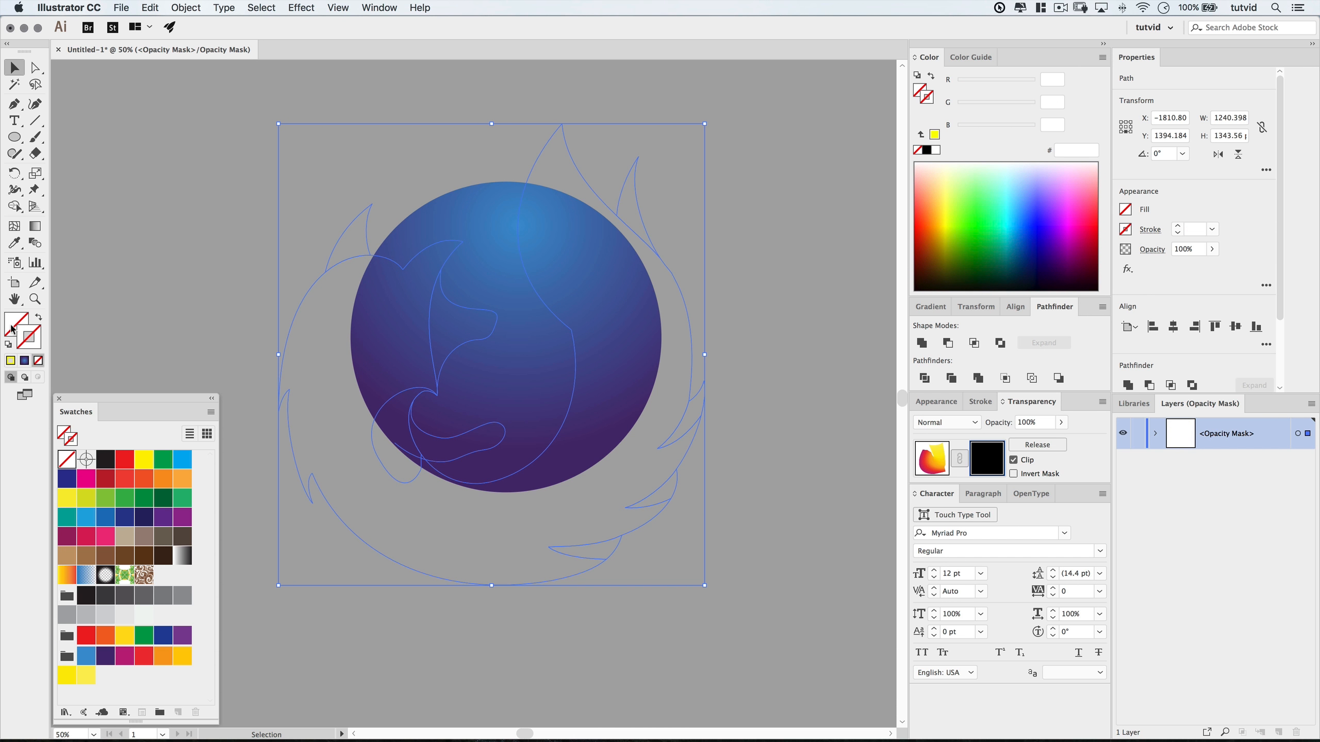
double_click(17, 326)
type("f9f7f8")
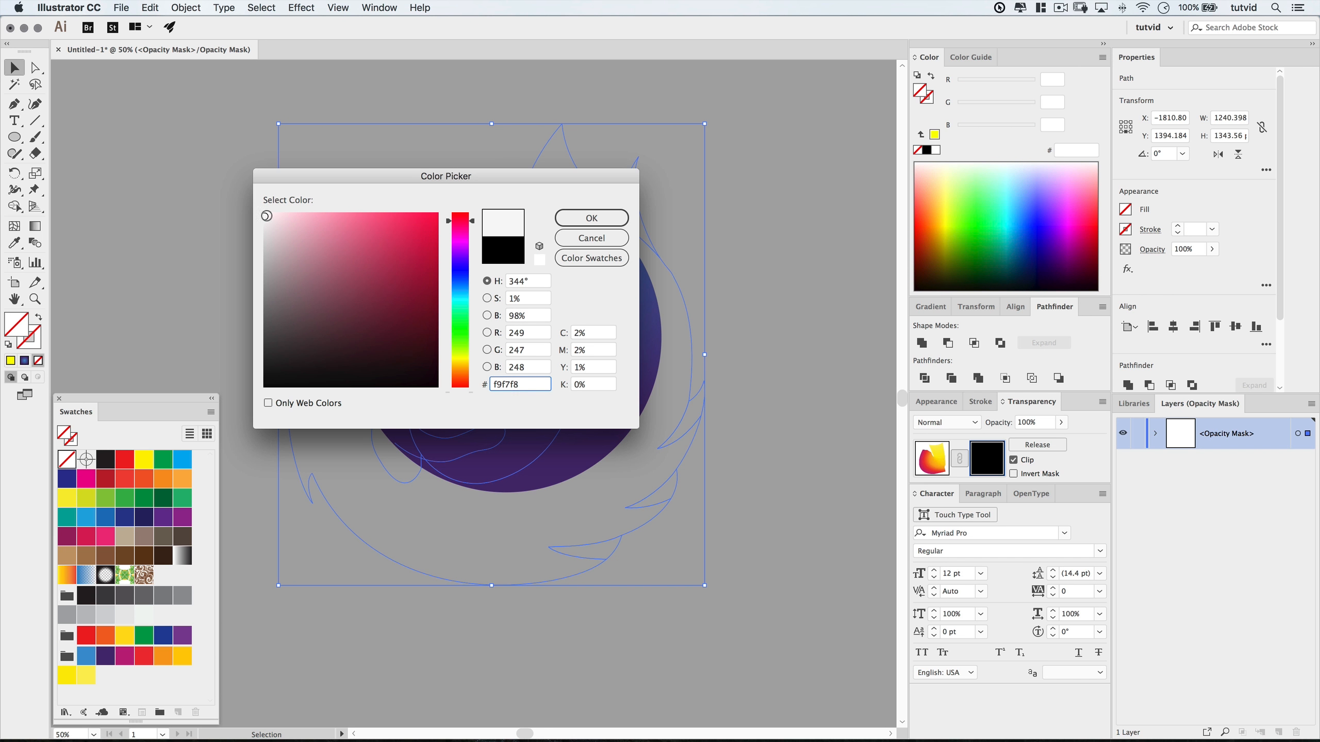
left_click_drag(267, 215, 258, 209)
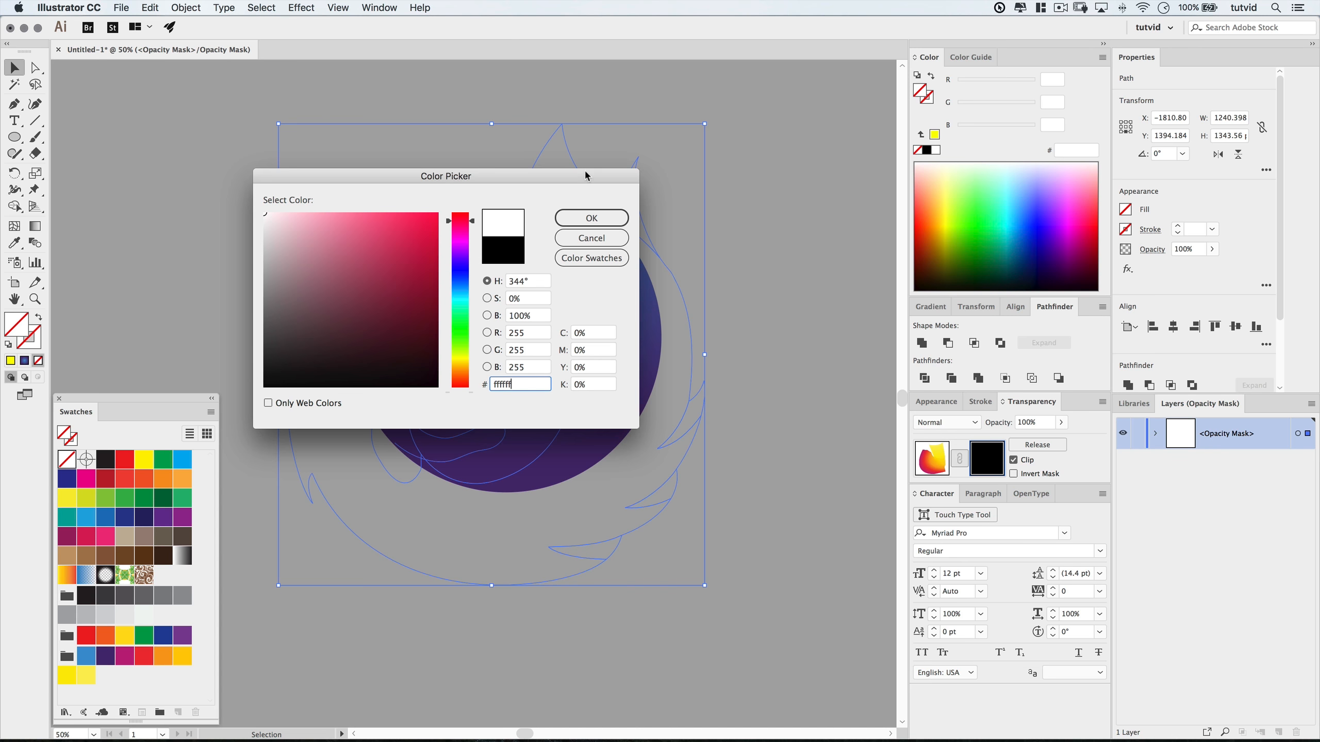
left_click(595, 218)
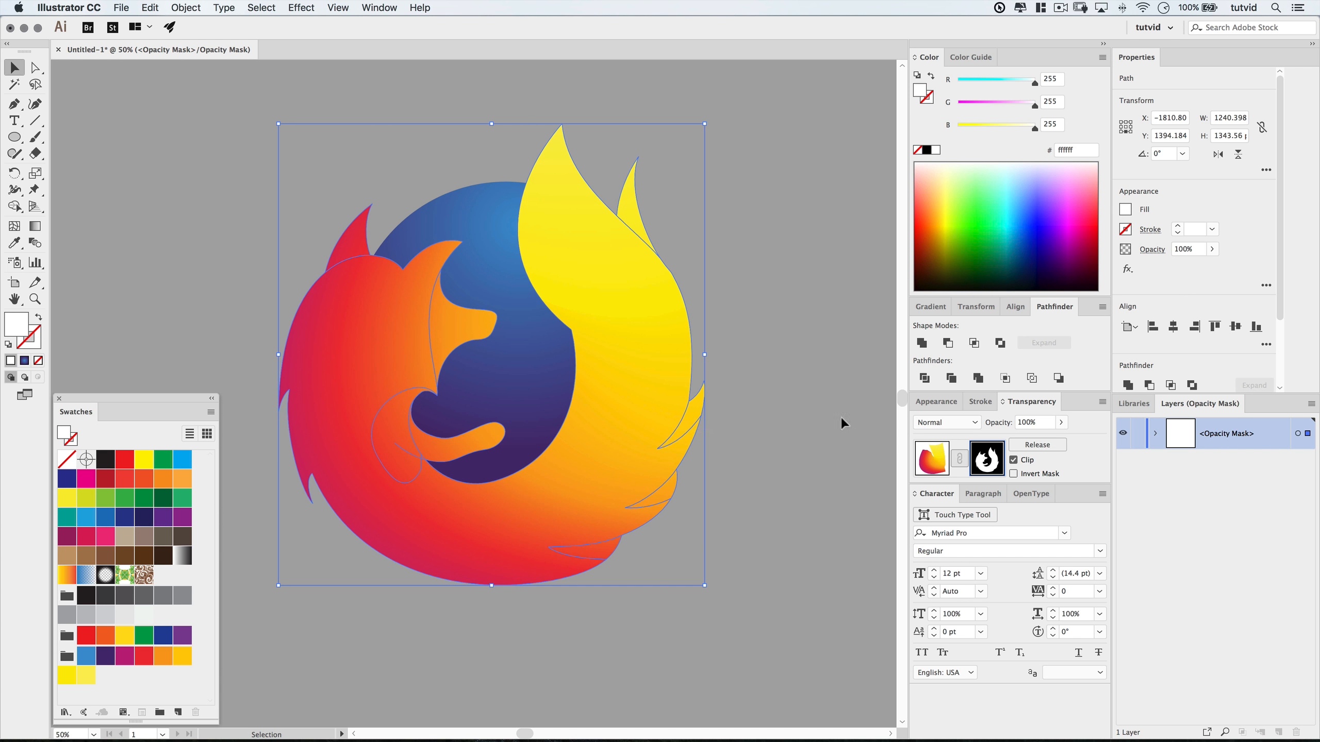
left_click(805, 307)
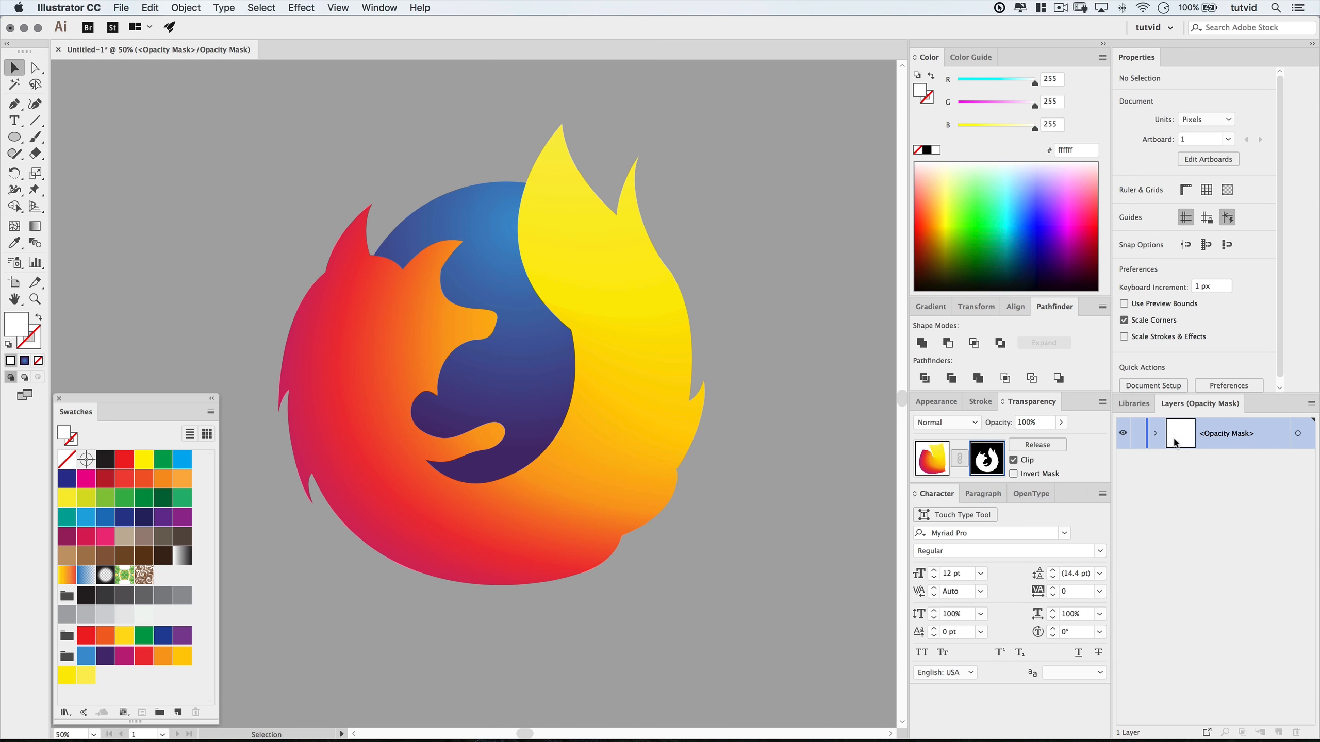
left_click(928, 462)
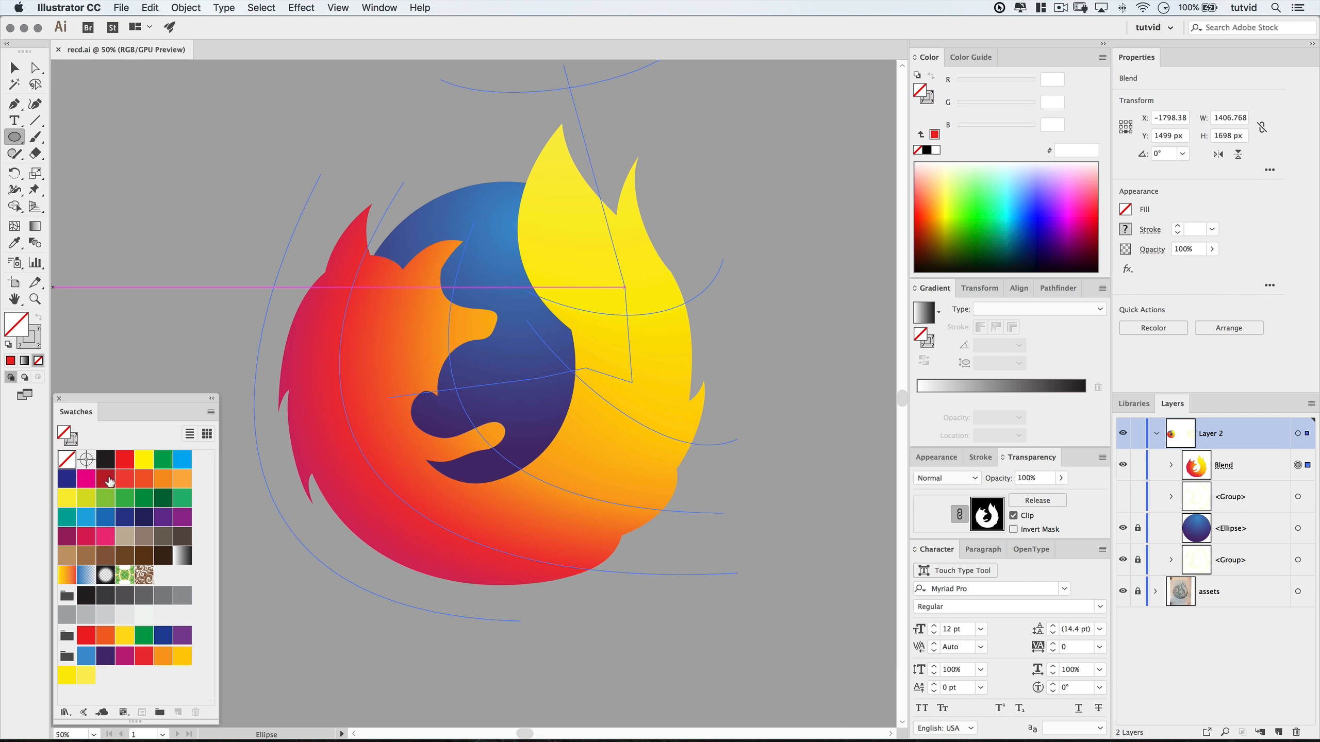
Draw an ellipse about 486 by 398 px on the empty canvas above and to the left of the logo.
left_click_drag(284, 140, 373, 251)
key("v")
left_click(274, 231)
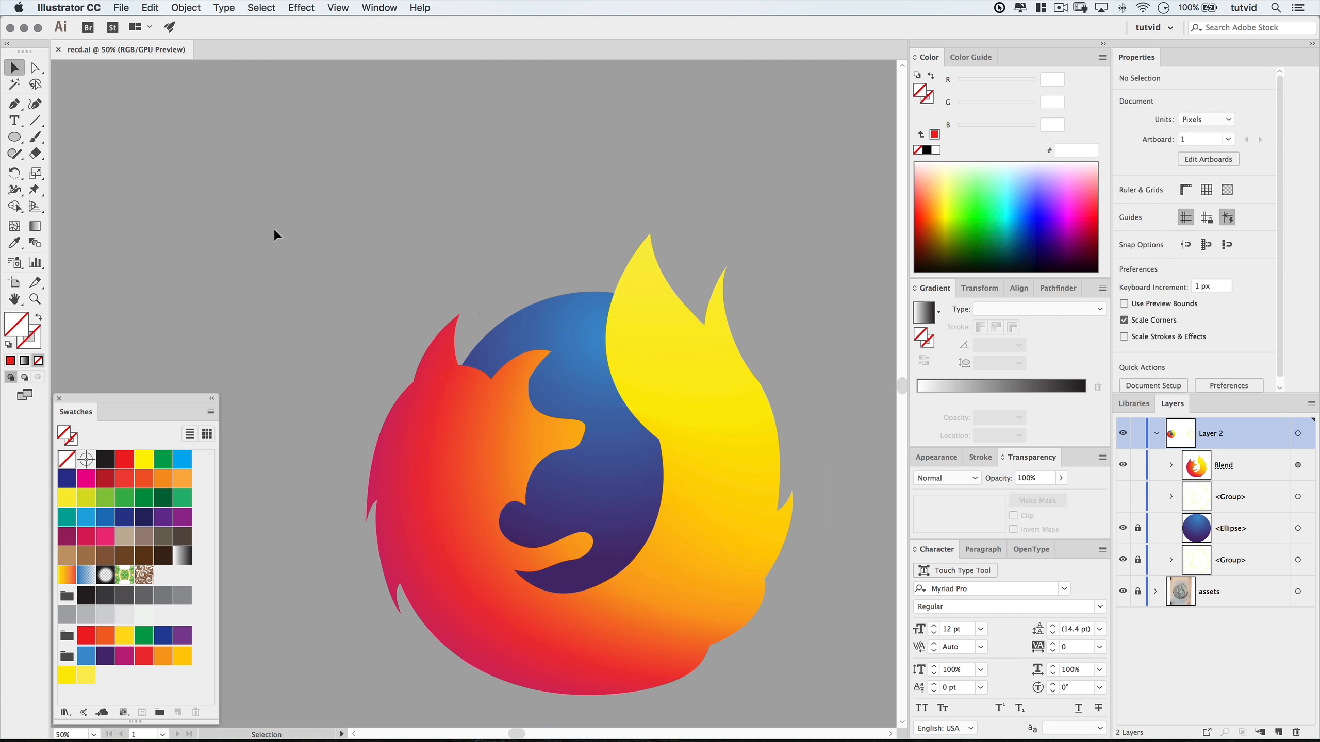
left_click(14, 136)
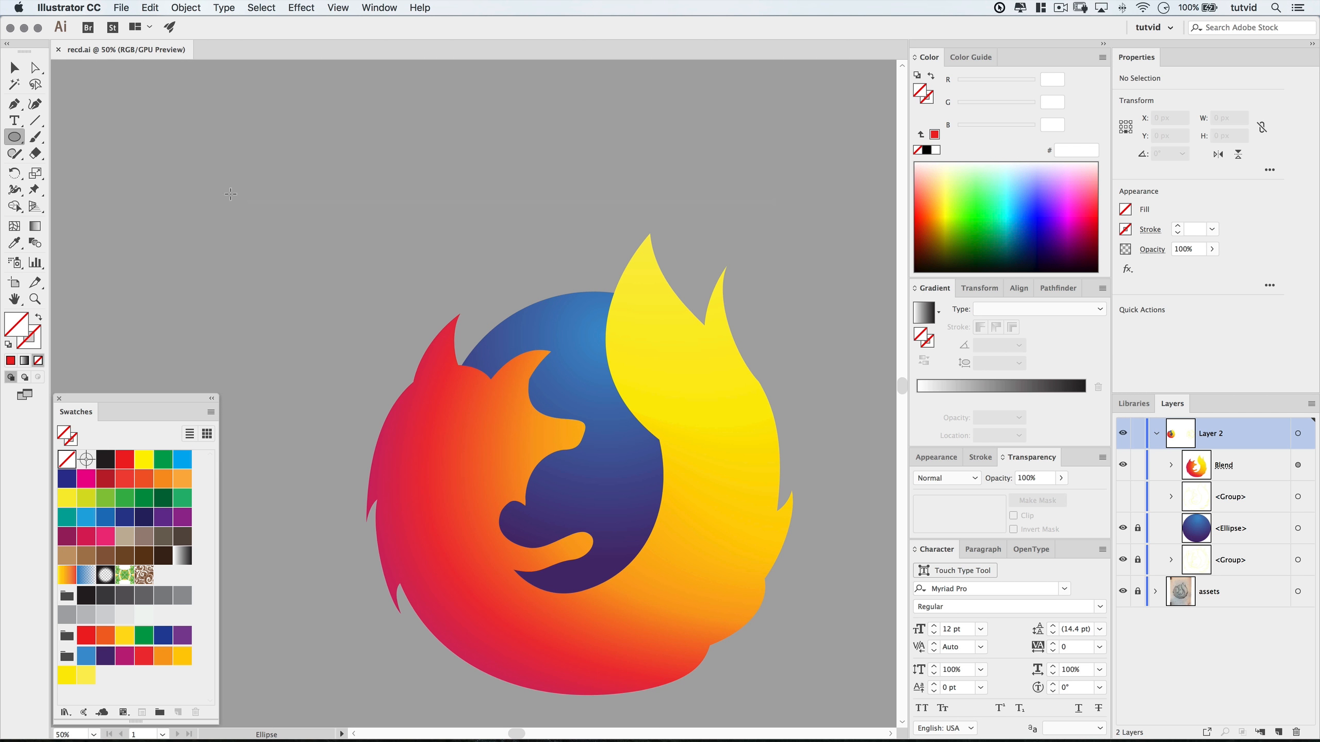
left_click_drag(203, 136, 370, 272)
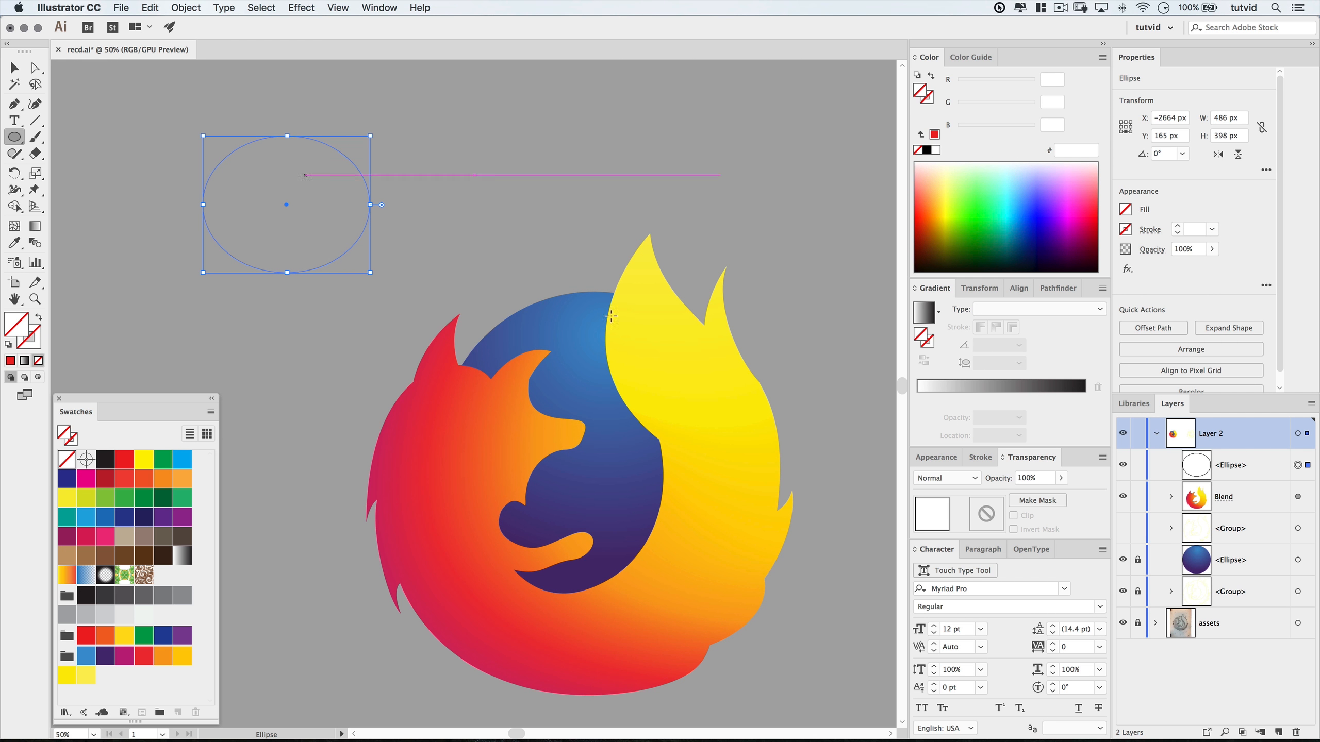
Fill the ellipse with a linear gradient and set its starting stop to the RGB colour 851f25.
left_click(923, 314)
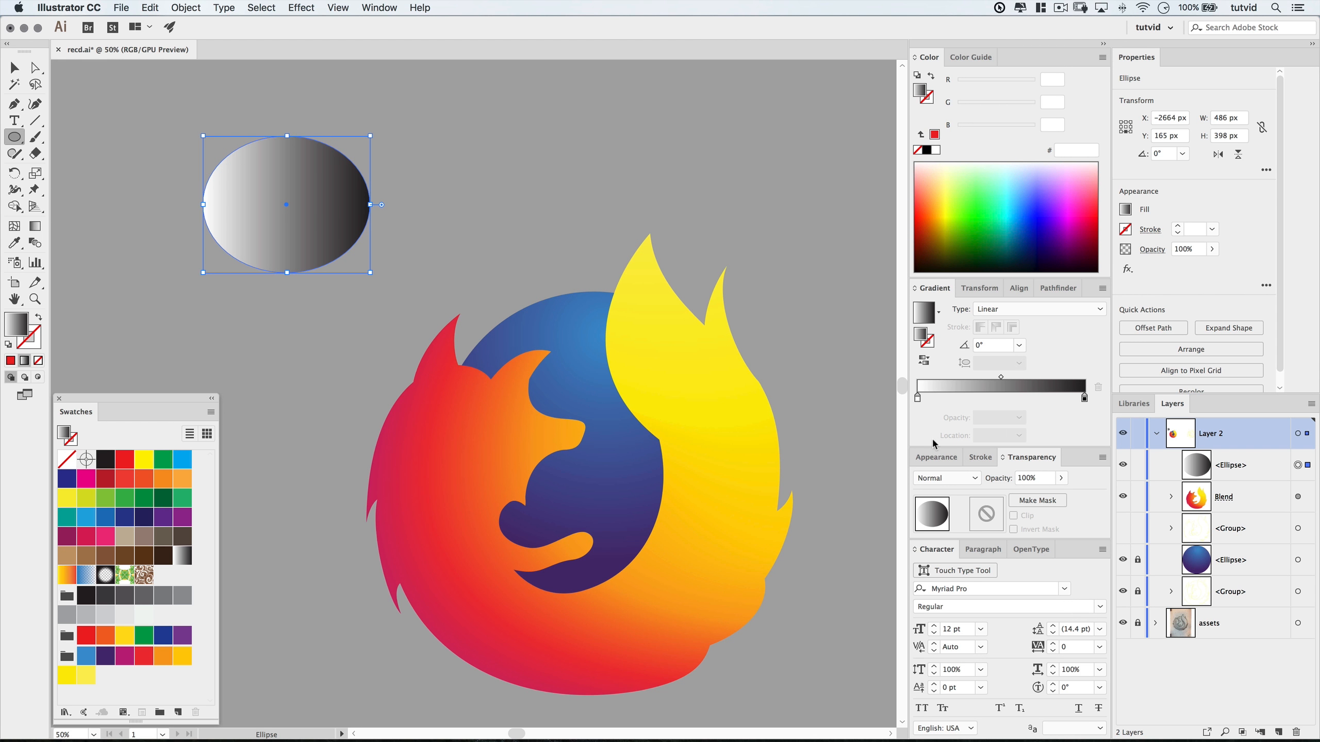
left_click(917, 399)
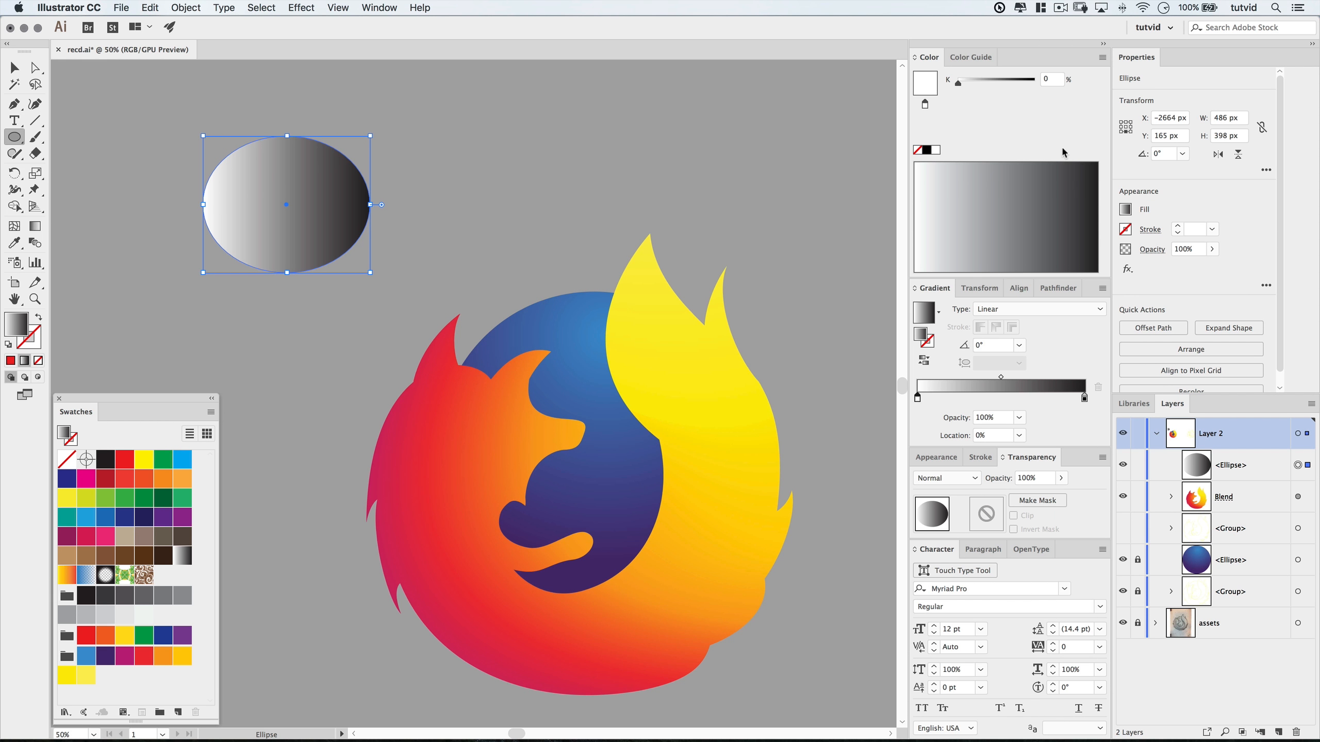
left_click(1103, 58)
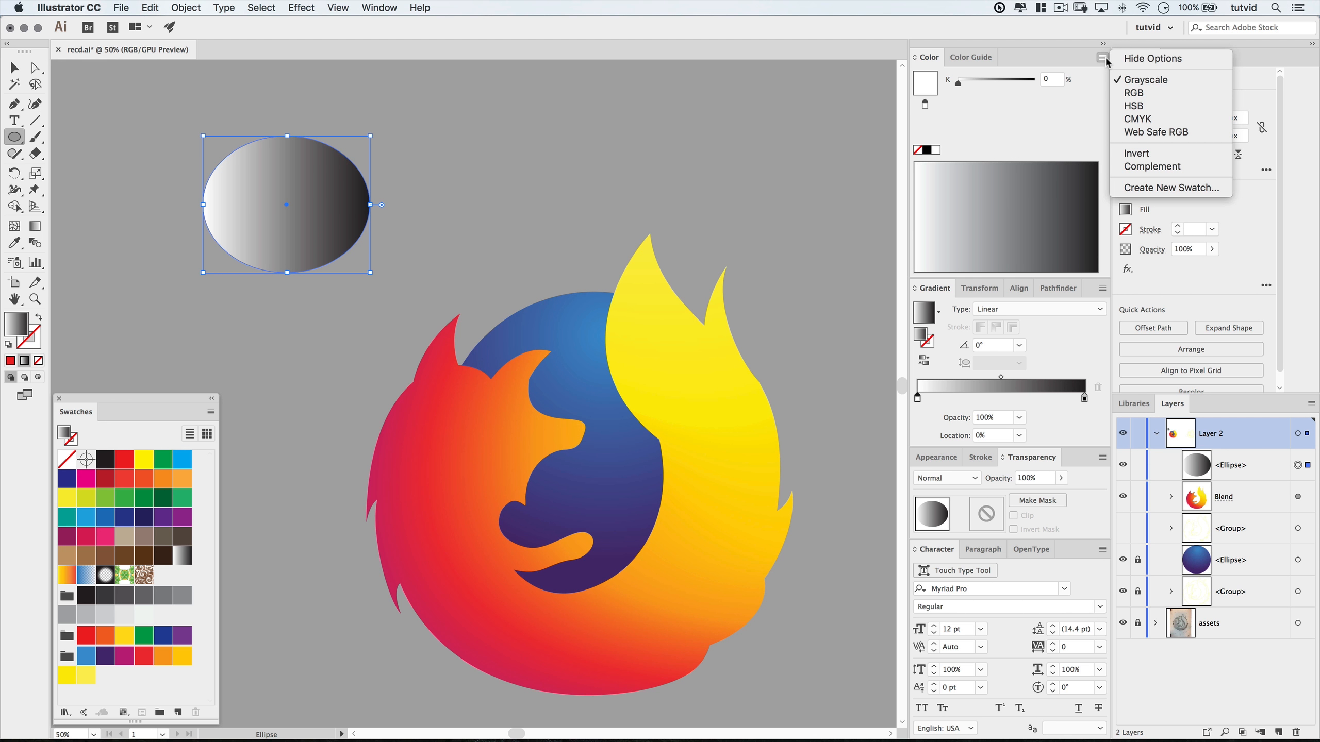
left_click(1135, 93)
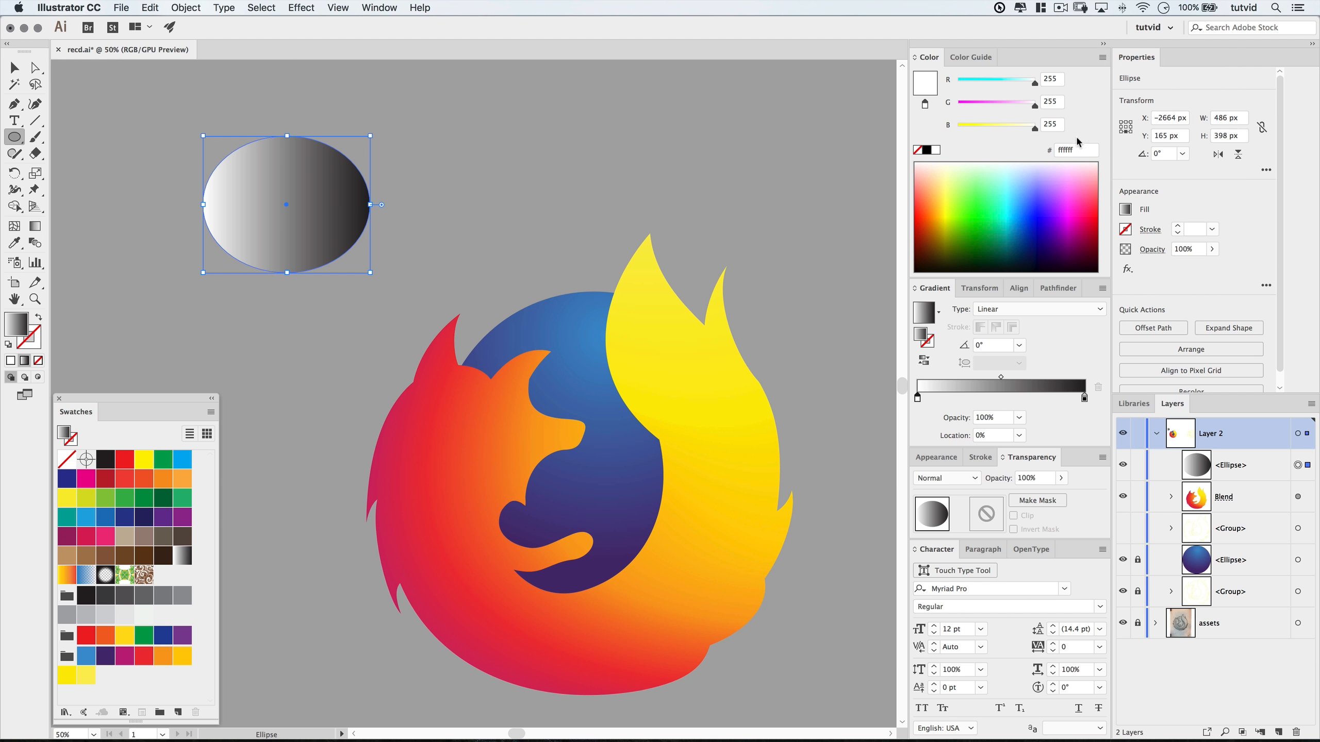
left_click(1069, 150)
type("851f25")
key("Tab")
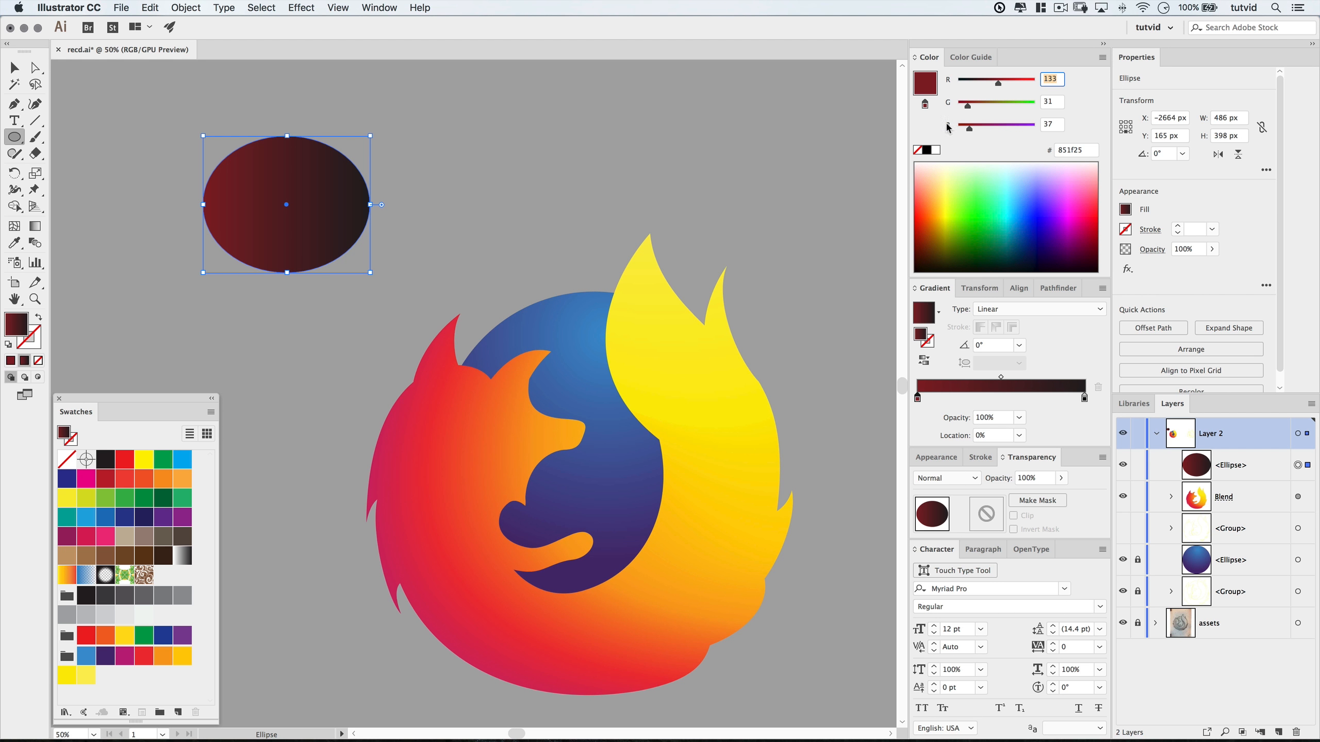
Set the gradient's end stop to the RGB colour 851f25 with 0% opacity.
left_click(1084, 399)
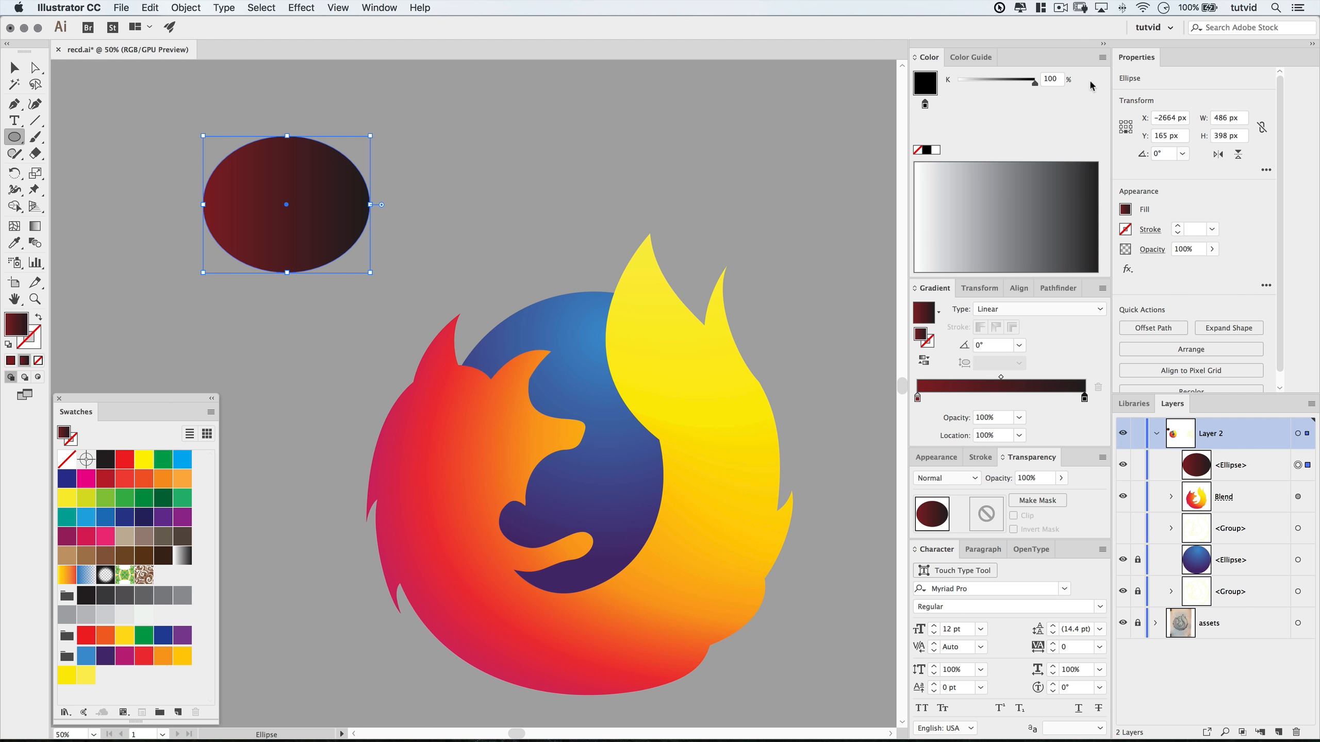
left_click(1102, 57)
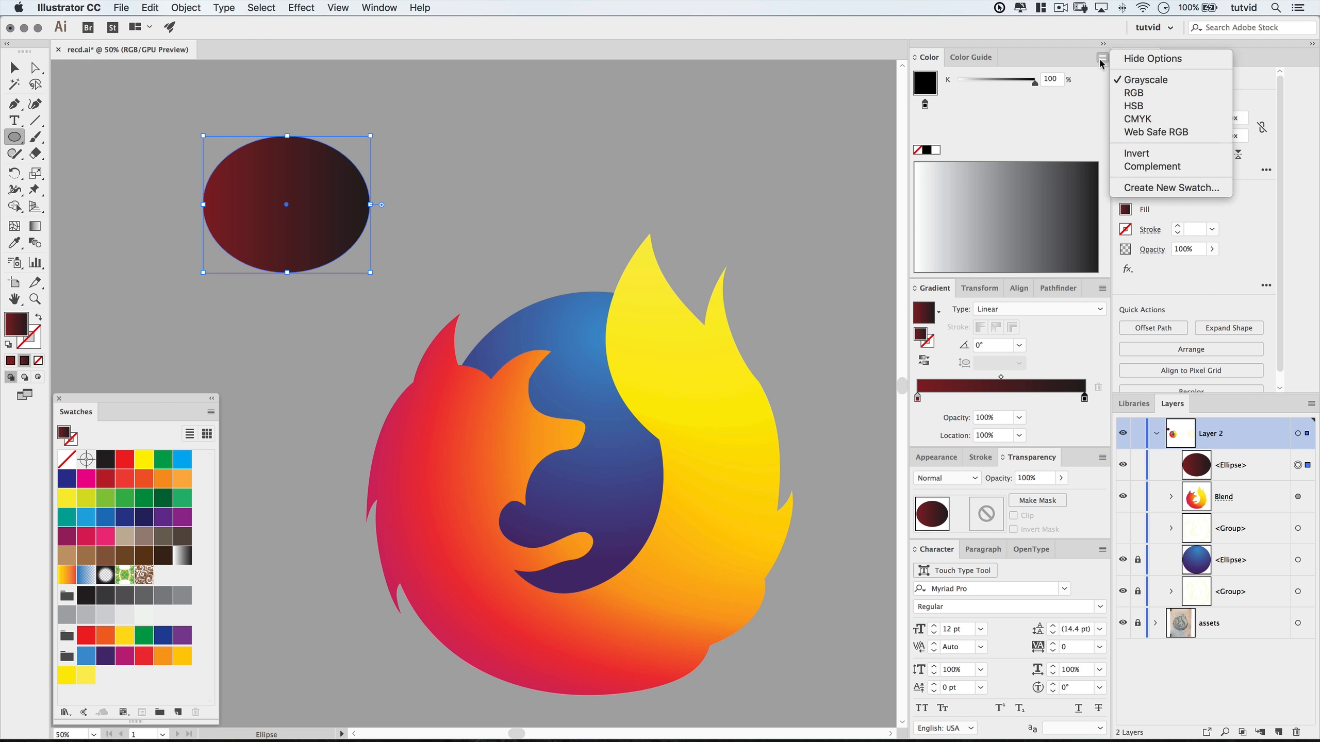
left_click(1132, 93)
left_click(1072, 151)
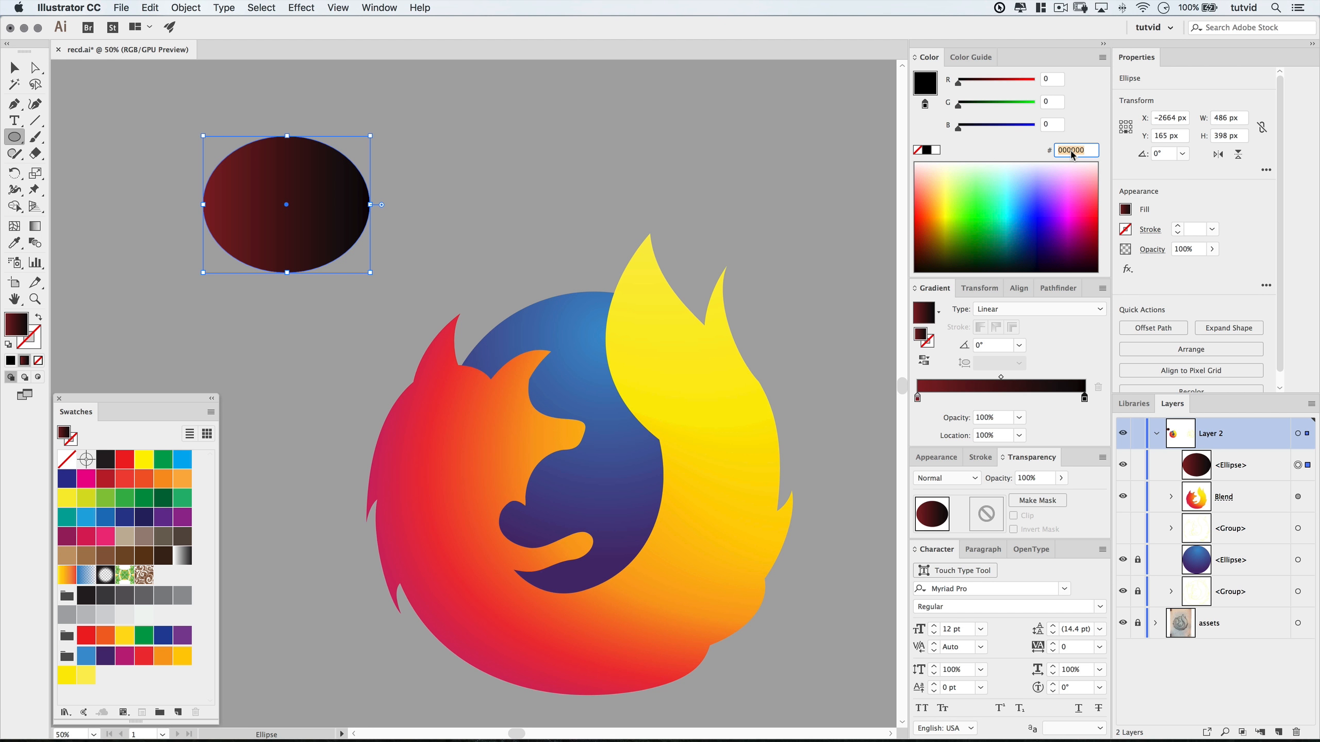
type("851f25")
key("Tab")
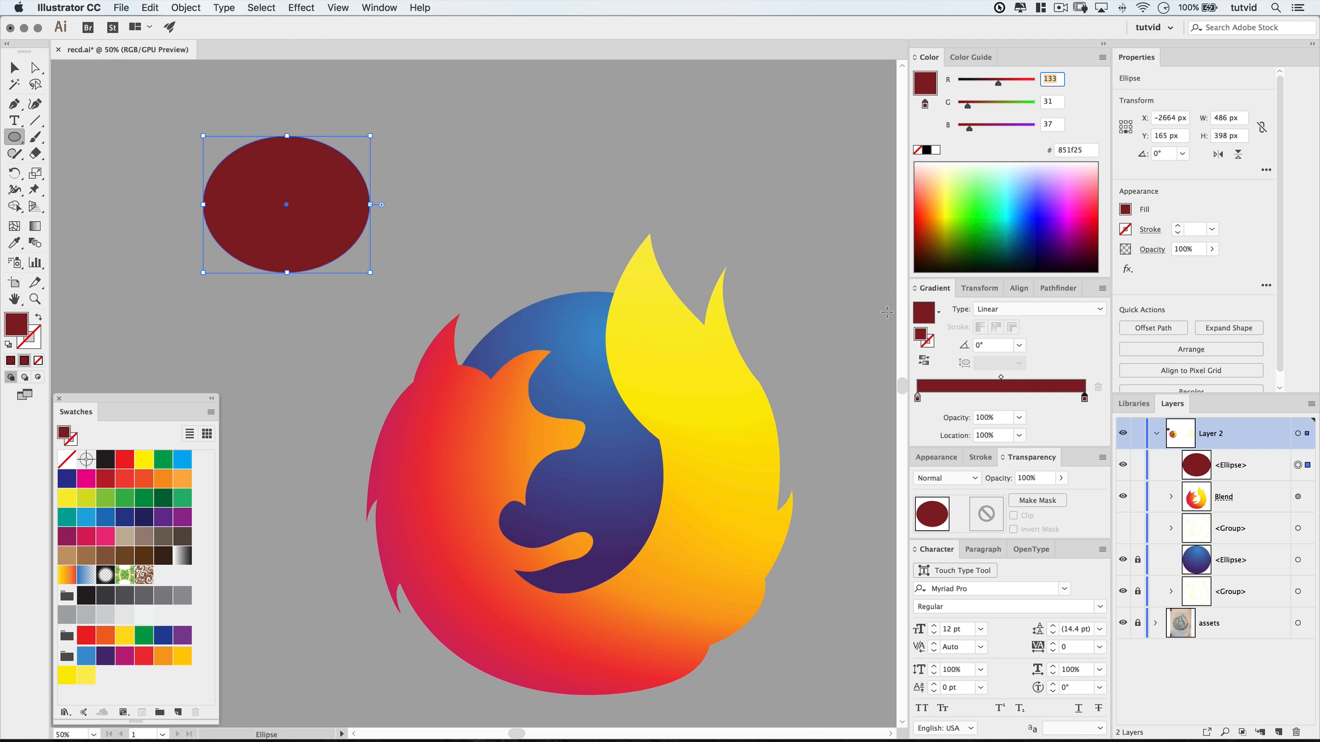
left_click(998, 420)
type("0")
key("Tab")
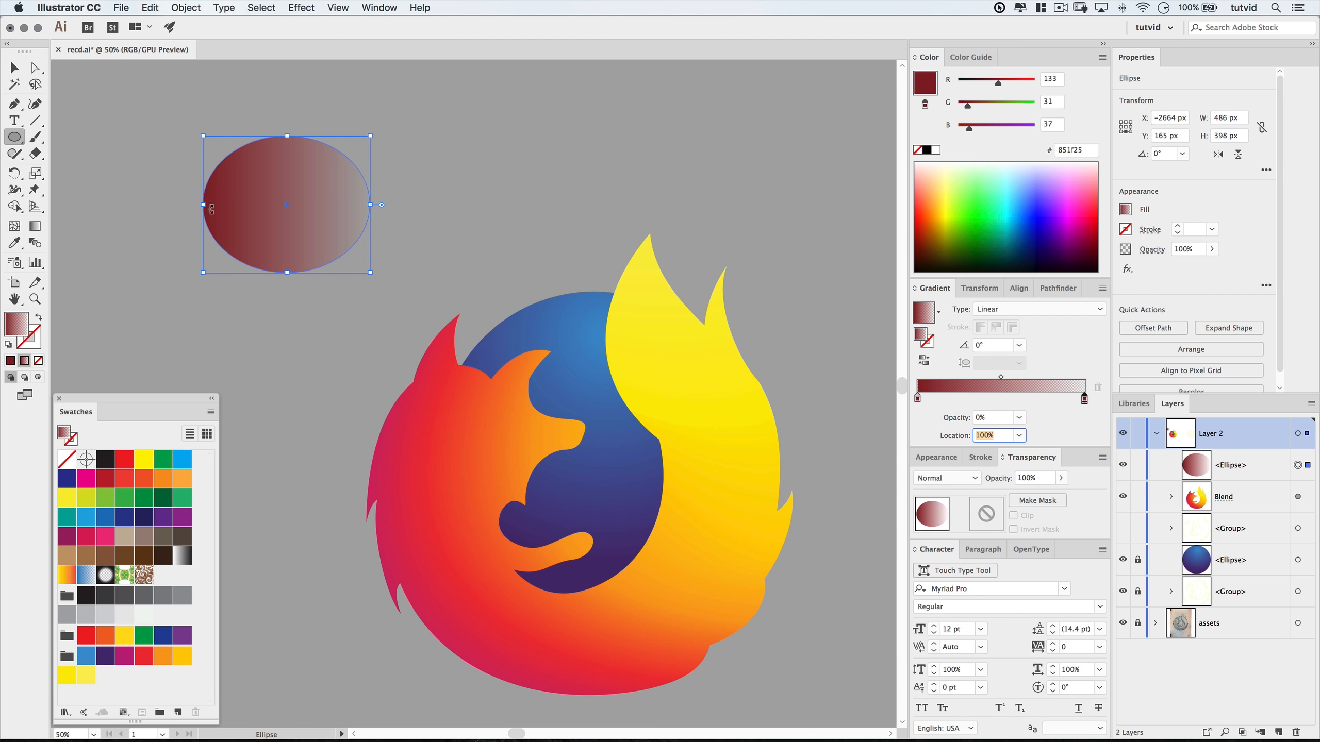
Save the ellipse's dark red transparent gradient as a swatch and reposition the ellipse beside the logo.
left_click_drag(301, 168, 267, 175)
key("super+z")
key("v")
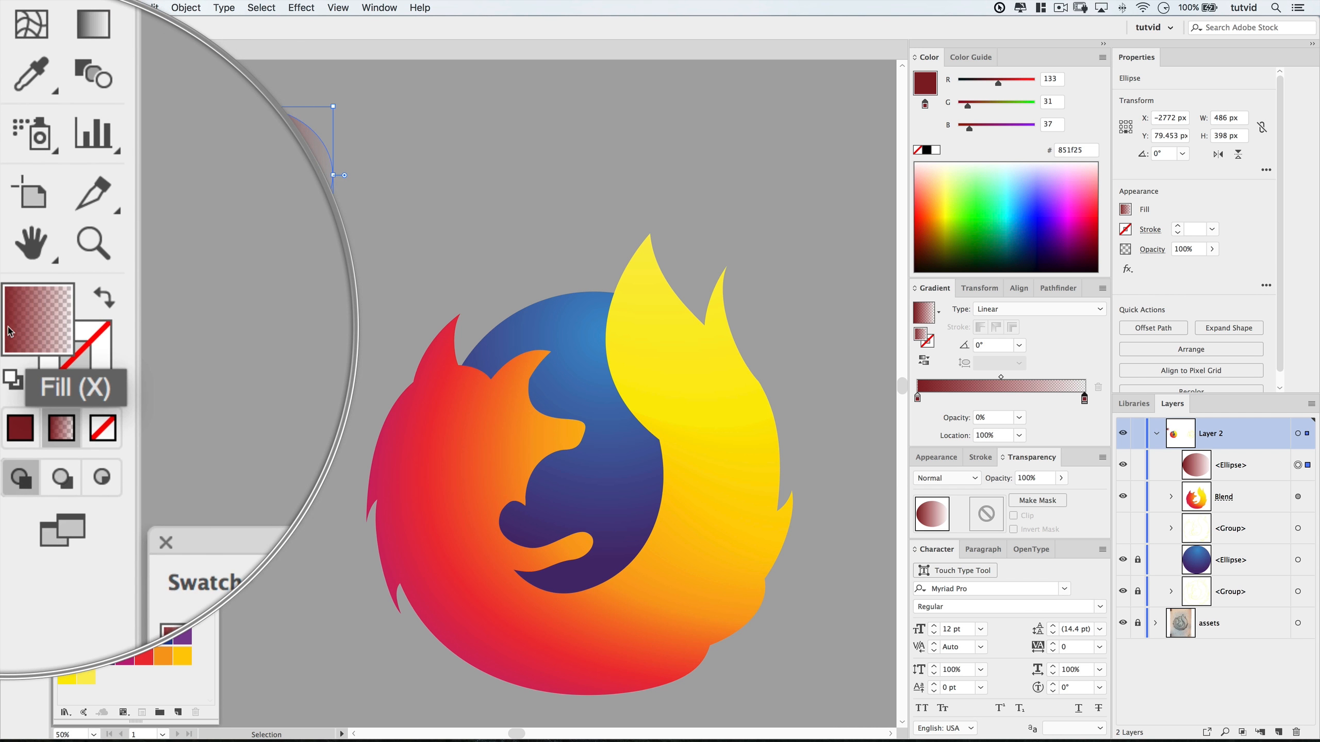
left_click_drag(19, 320, 167, 572)
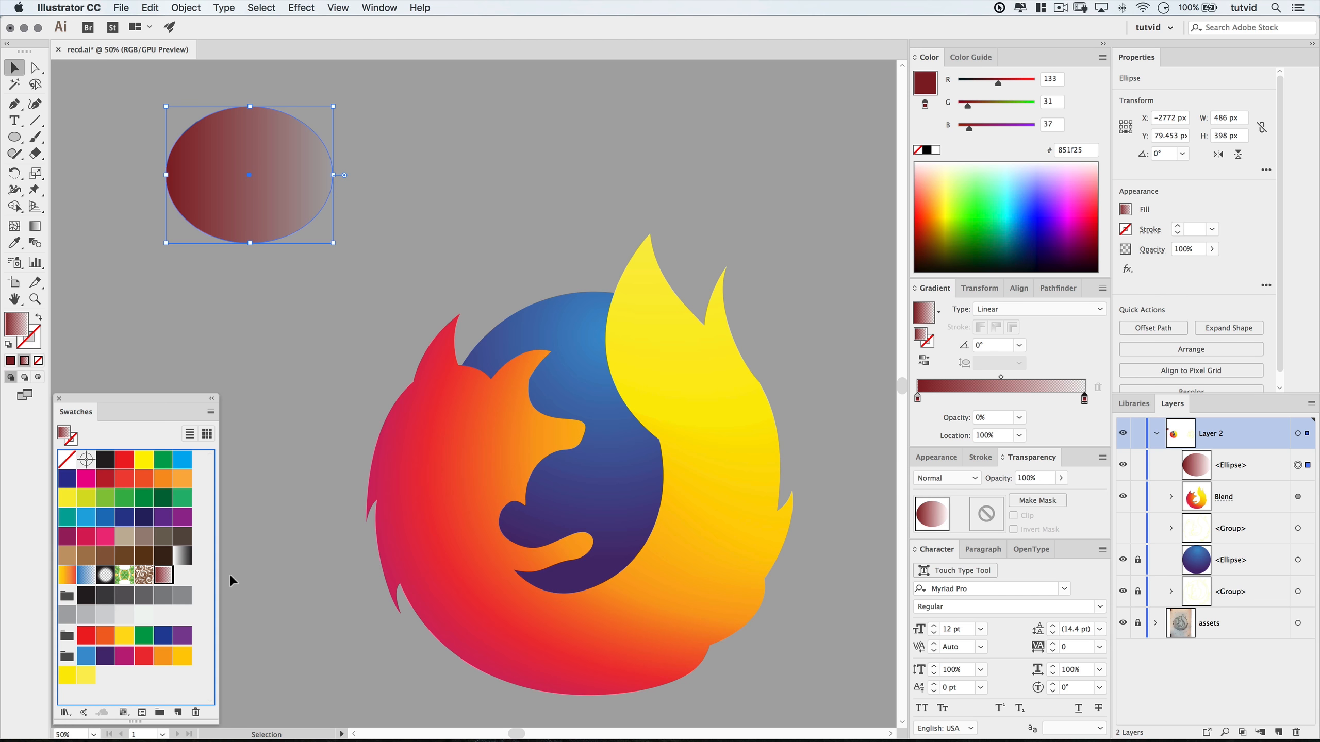
left_click_drag(272, 201, 296, 260)
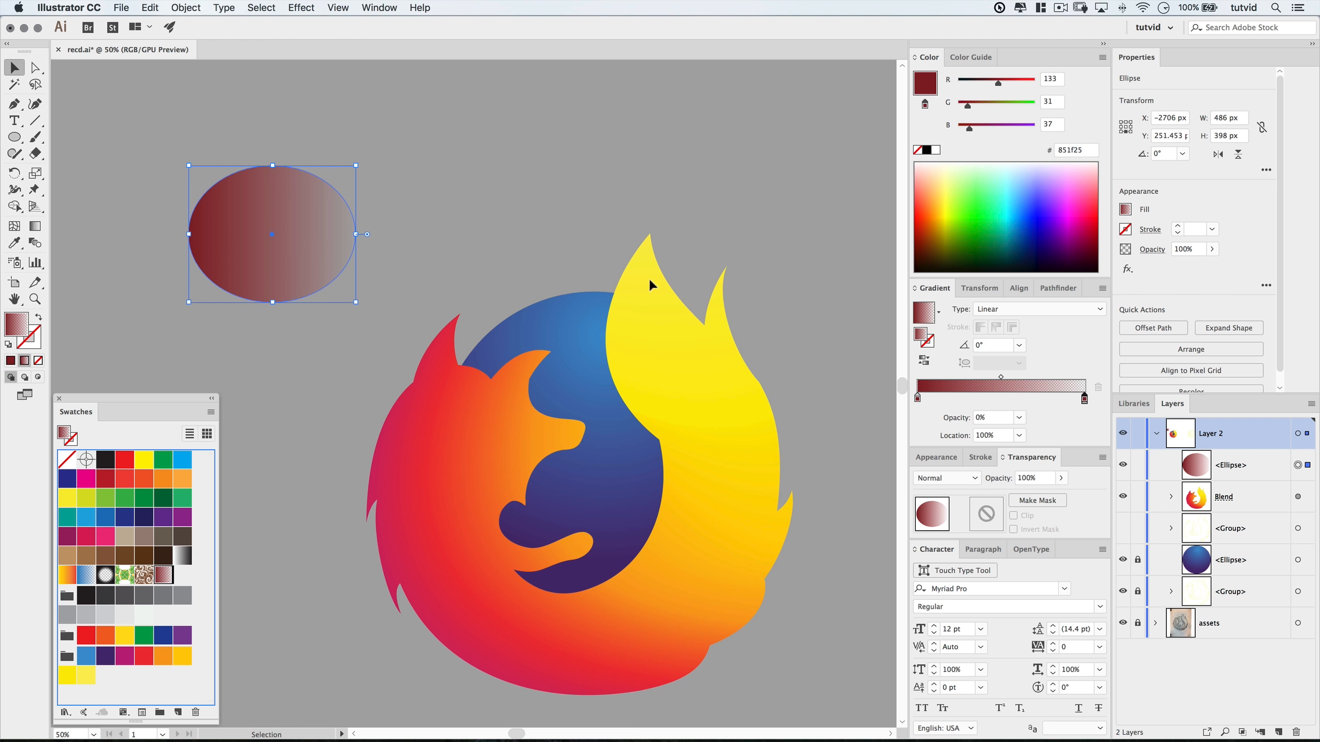
Change the colour of both gradient stops on the ellipse to ed2024.
left_click(917, 398)
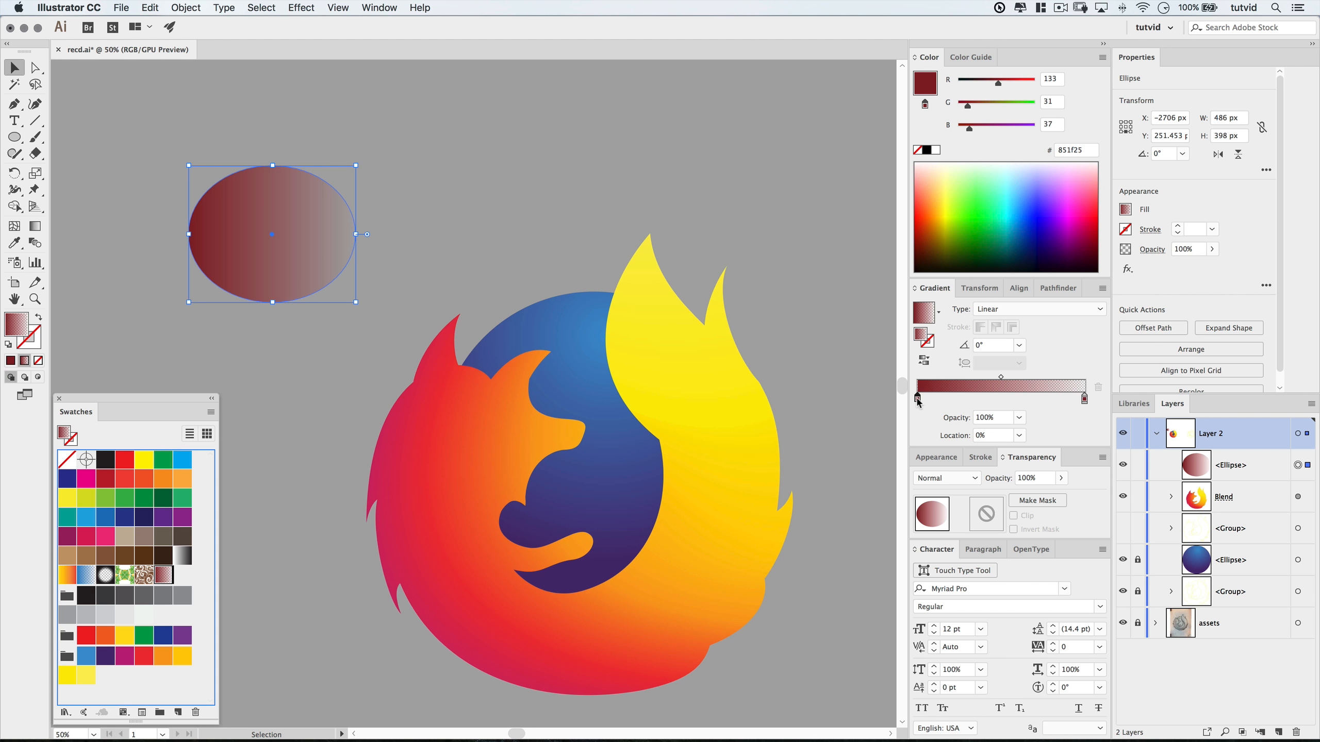
left_click(1075, 150)
type("ed2024")
key("Tab")
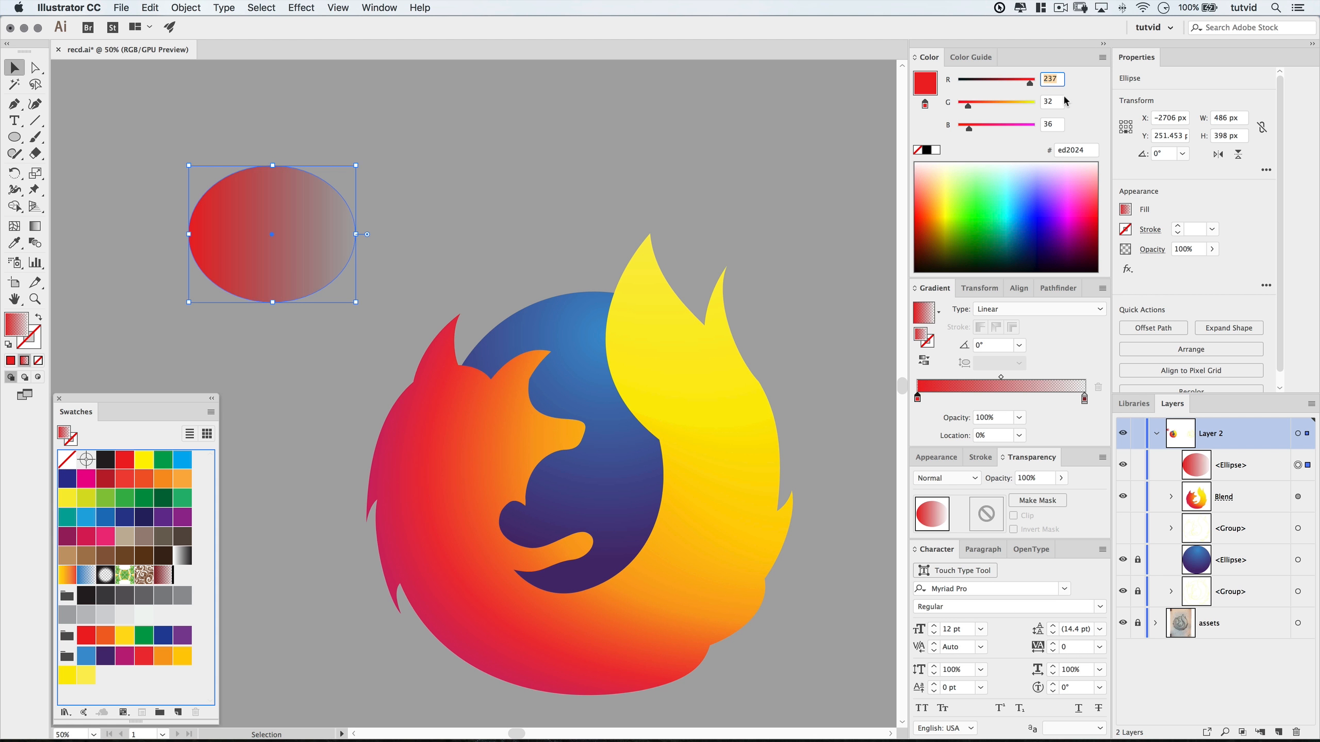
left_click(1084, 398)
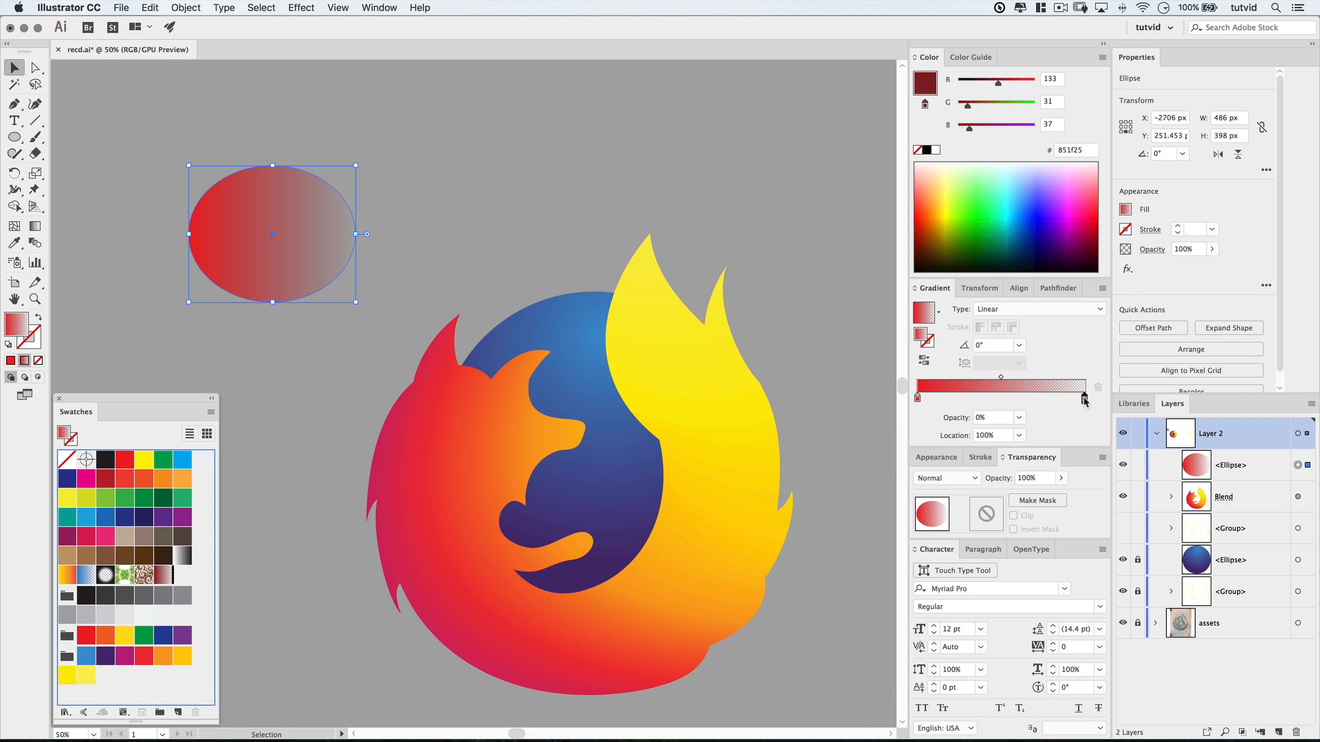
left_click(1072, 149)
type("ed2024")
key("Tab")
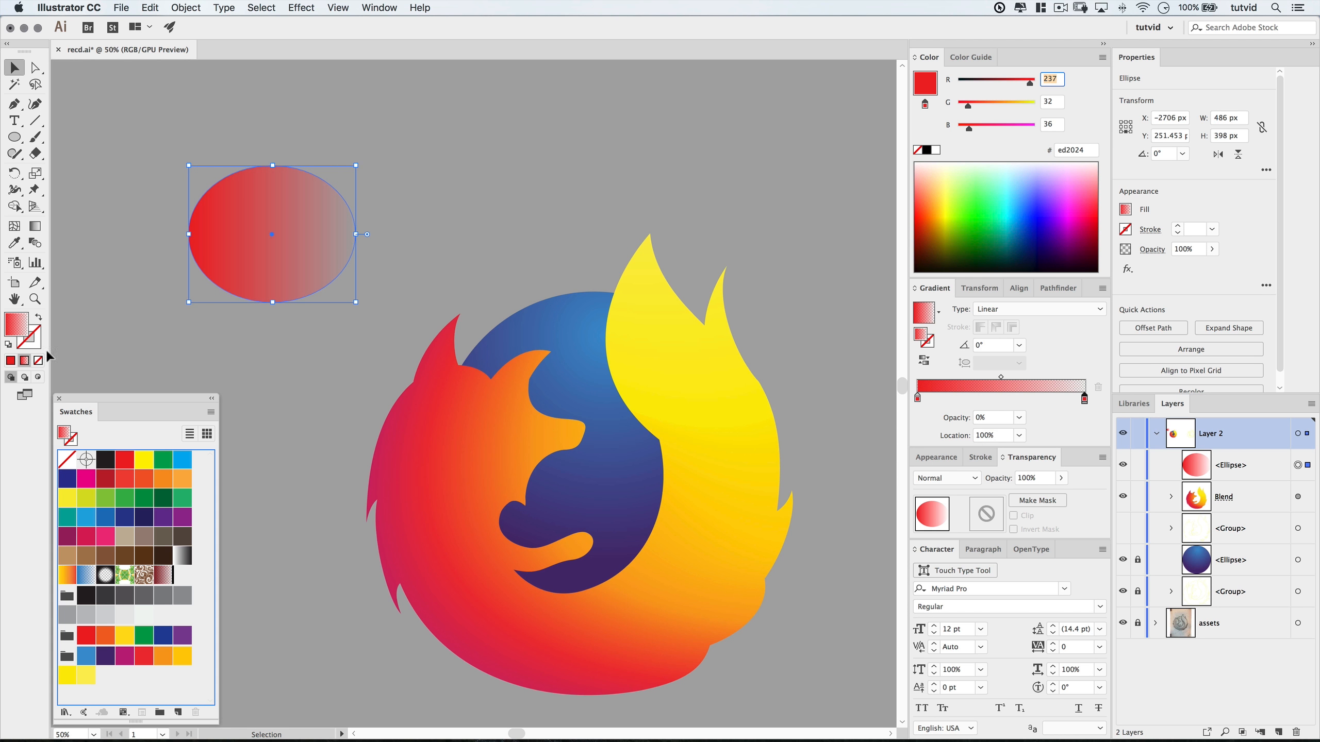
Save the ellipse's bright red transparent gradient as a swatch and delete the ellipse.
left_click_drag(16, 326, 187, 585)
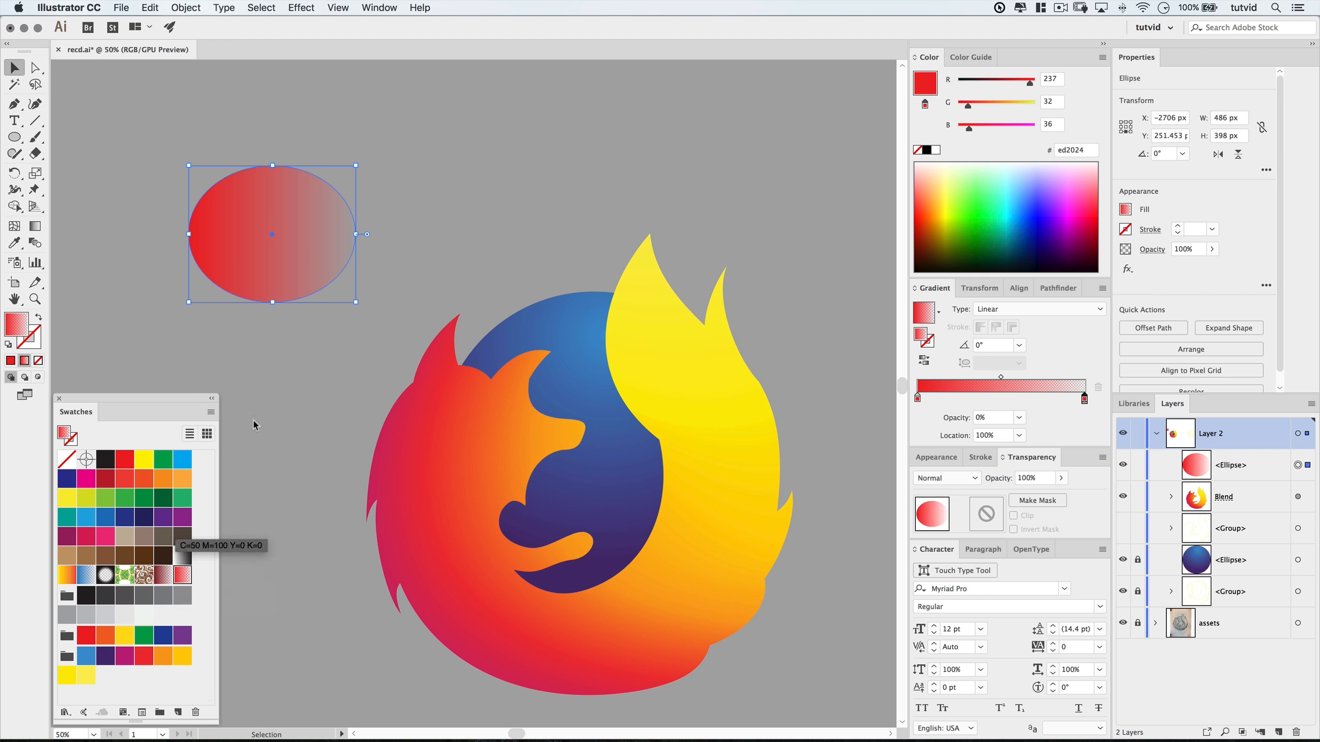
key("Delete")
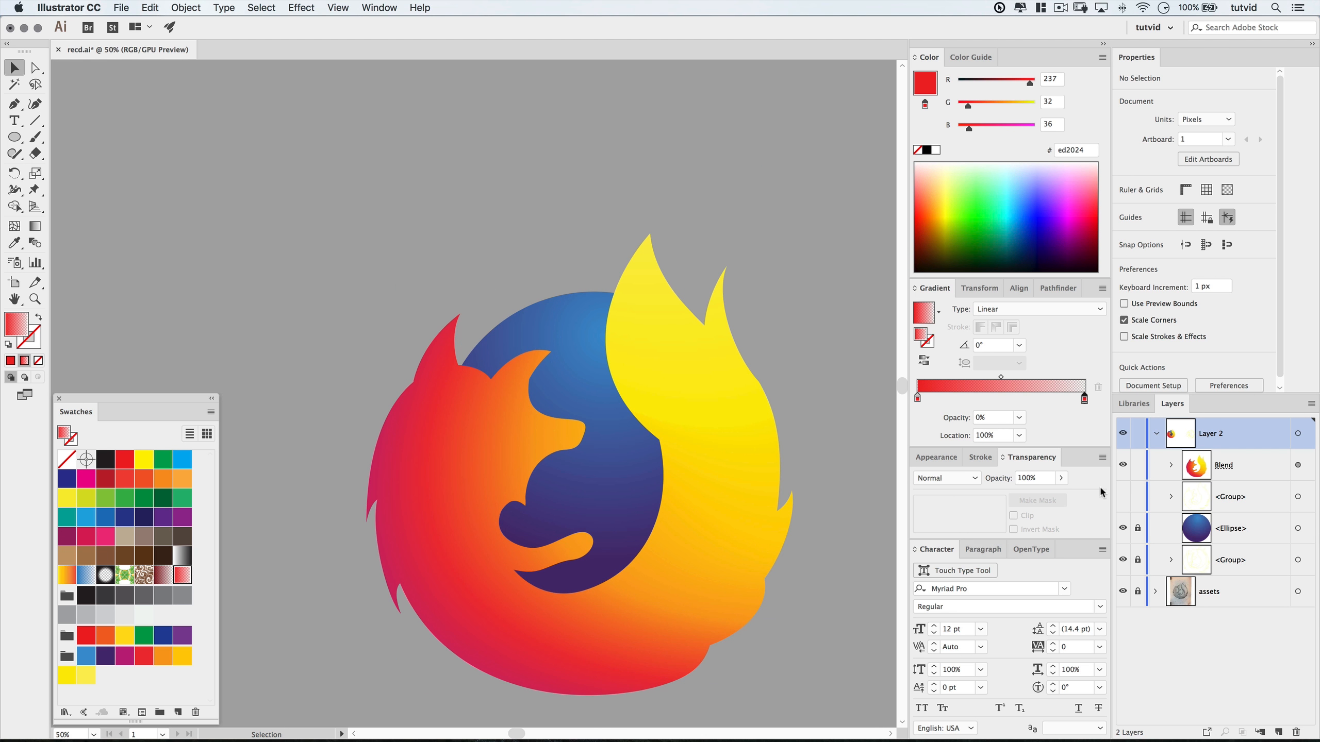
Lock the Blend object, show the hidden group of yellow outlines, and move that group above the Blend in Layer 2.
left_click(1138, 466)
left_click(1123, 498)
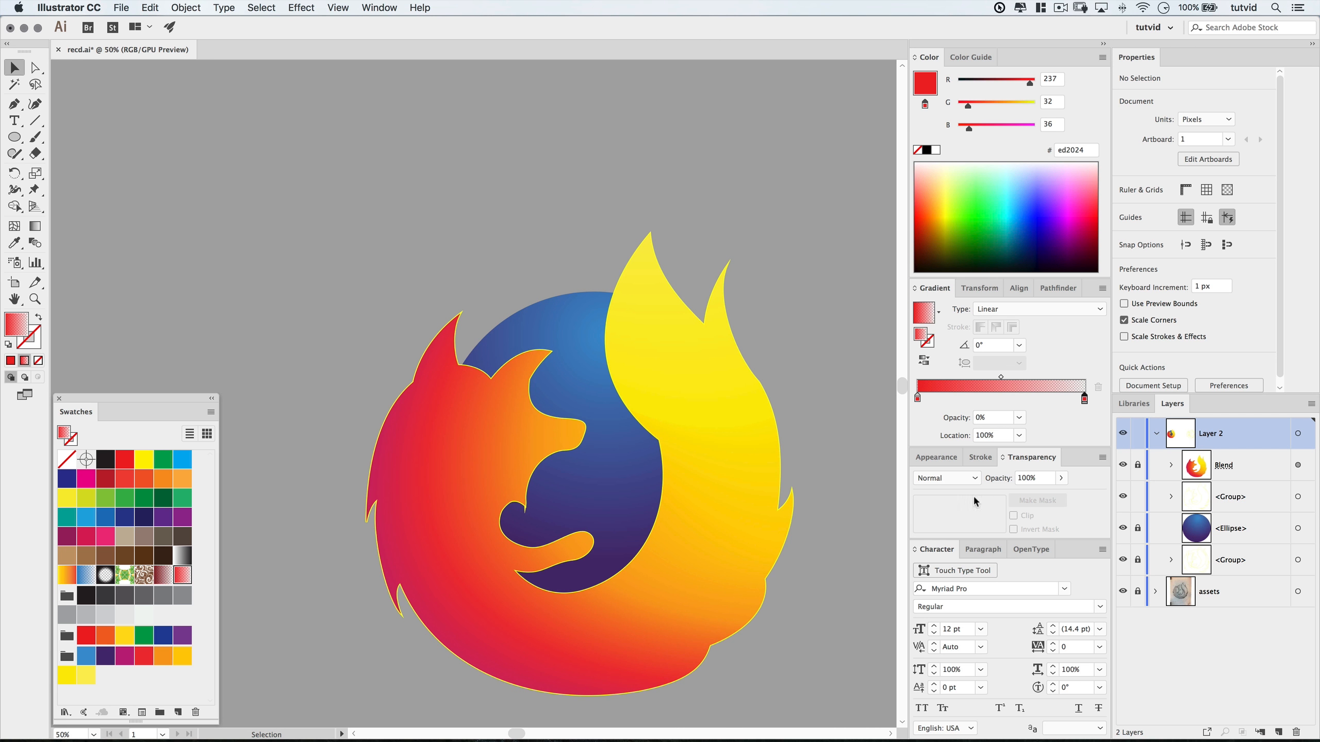
left_click_drag(1234, 507, 1240, 465)
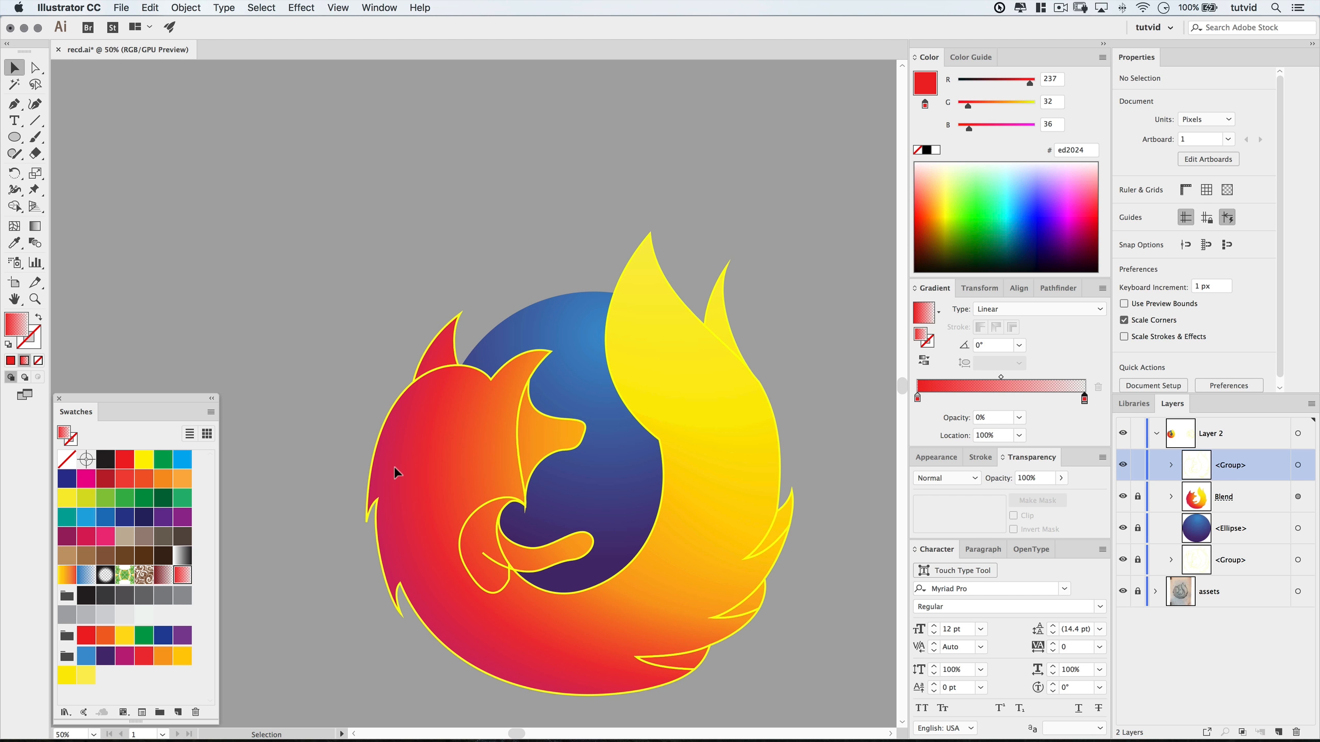
Ungroup the group of yellow outlines above the Blend in Layer 2.
key("z")
left_click(442, 427)
left_click(445, 388)
left_click(444, 387)
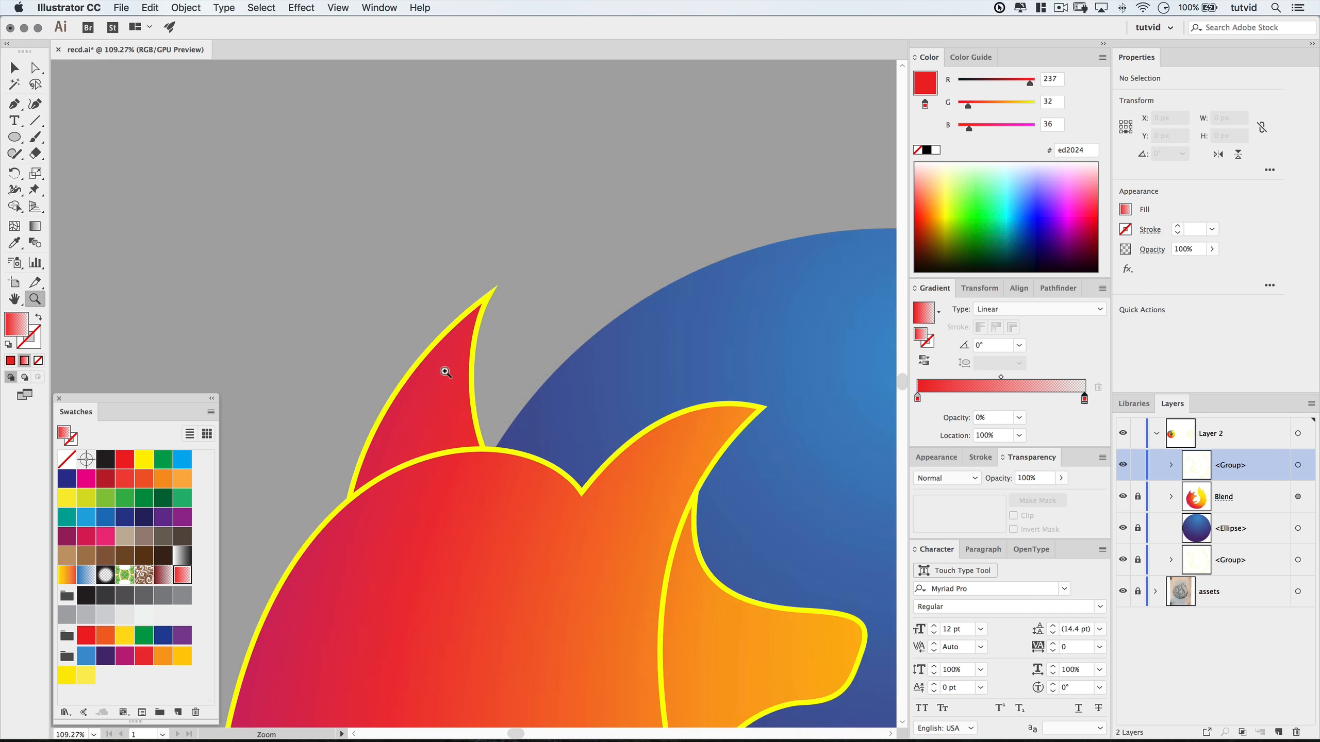
key("v")
left_click_drag(523, 271, 543, 284)
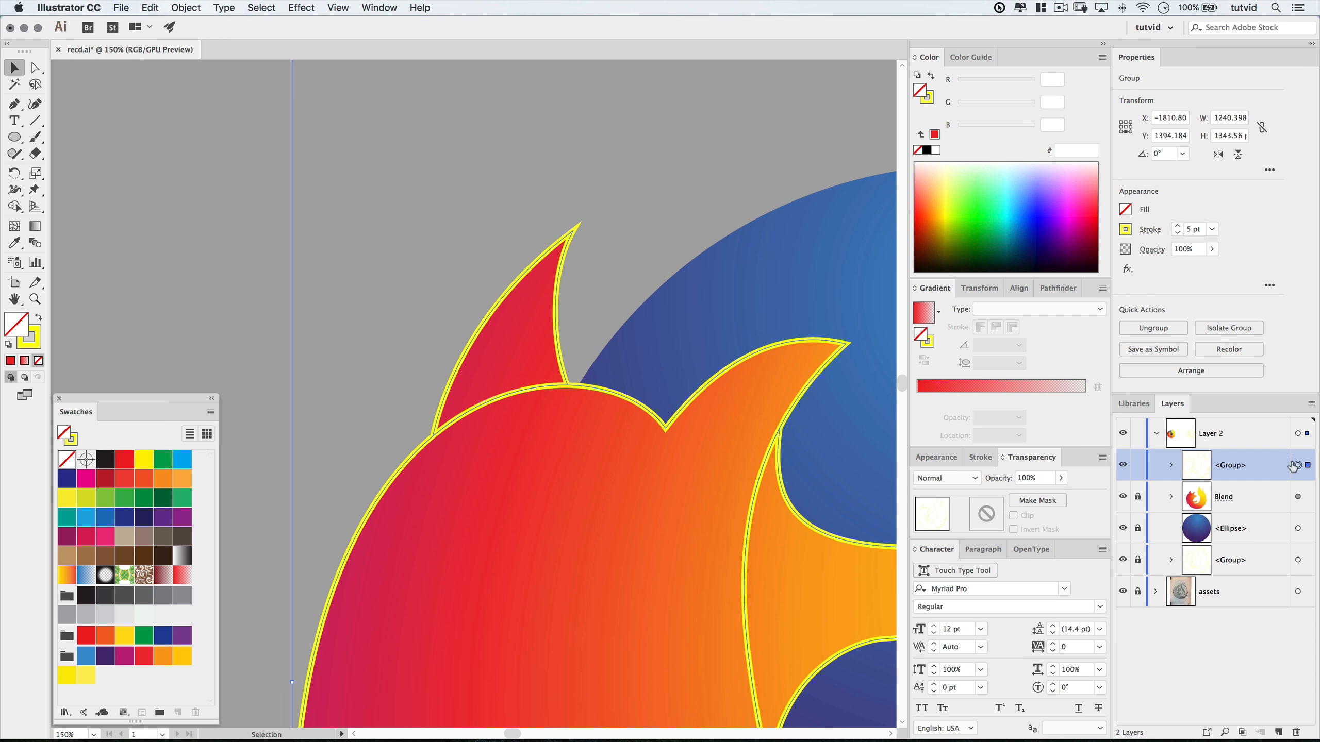
key("super+shift+g")
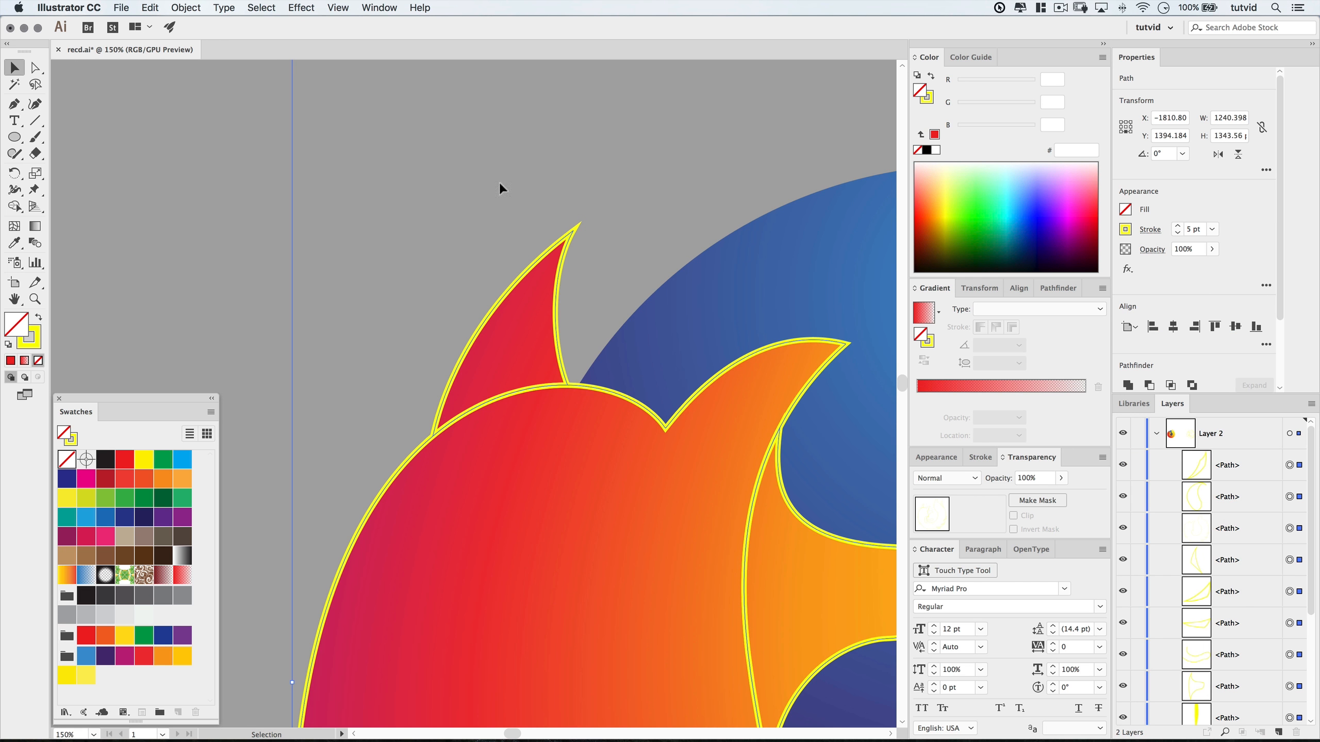
Remove the yellow stroke from the small back ear's path and fill it with the dark red transparent gradient swatch.
left_click(487, 252)
left_click(533, 265)
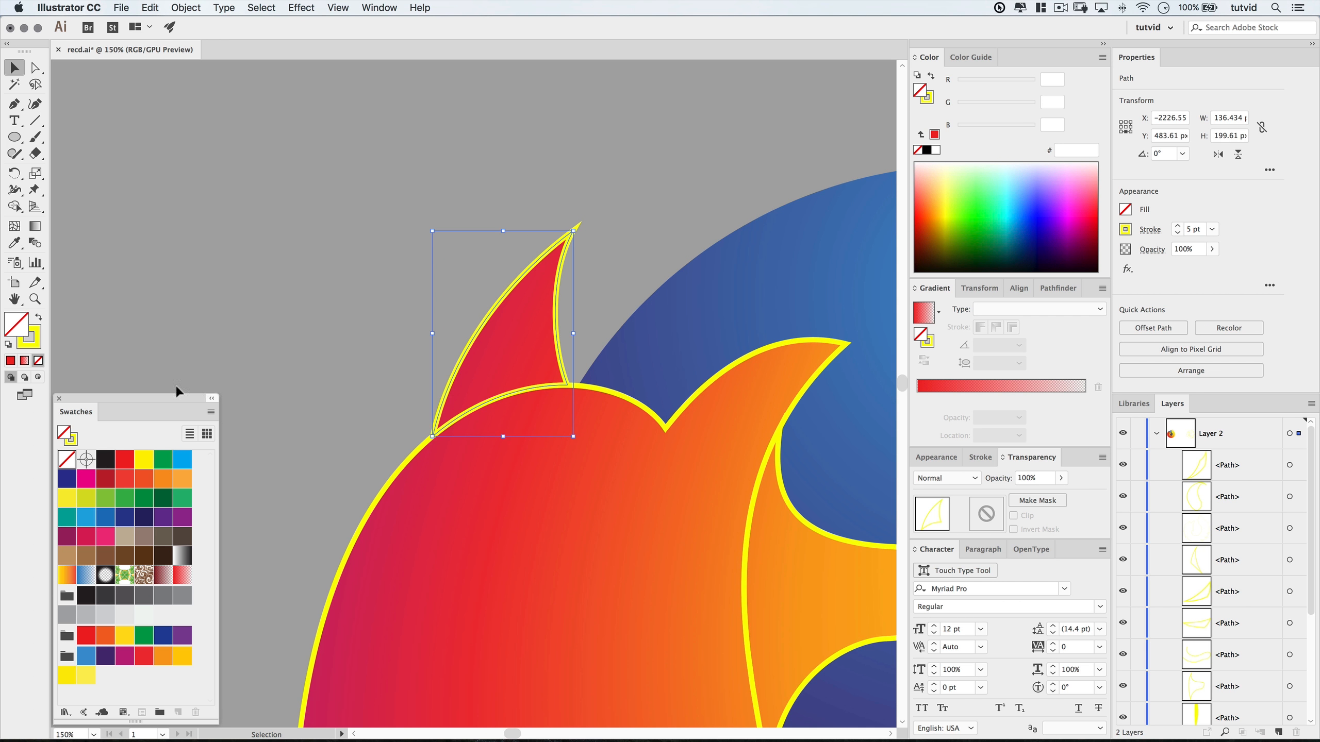
left_click(38, 344)
left_click(39, 360)
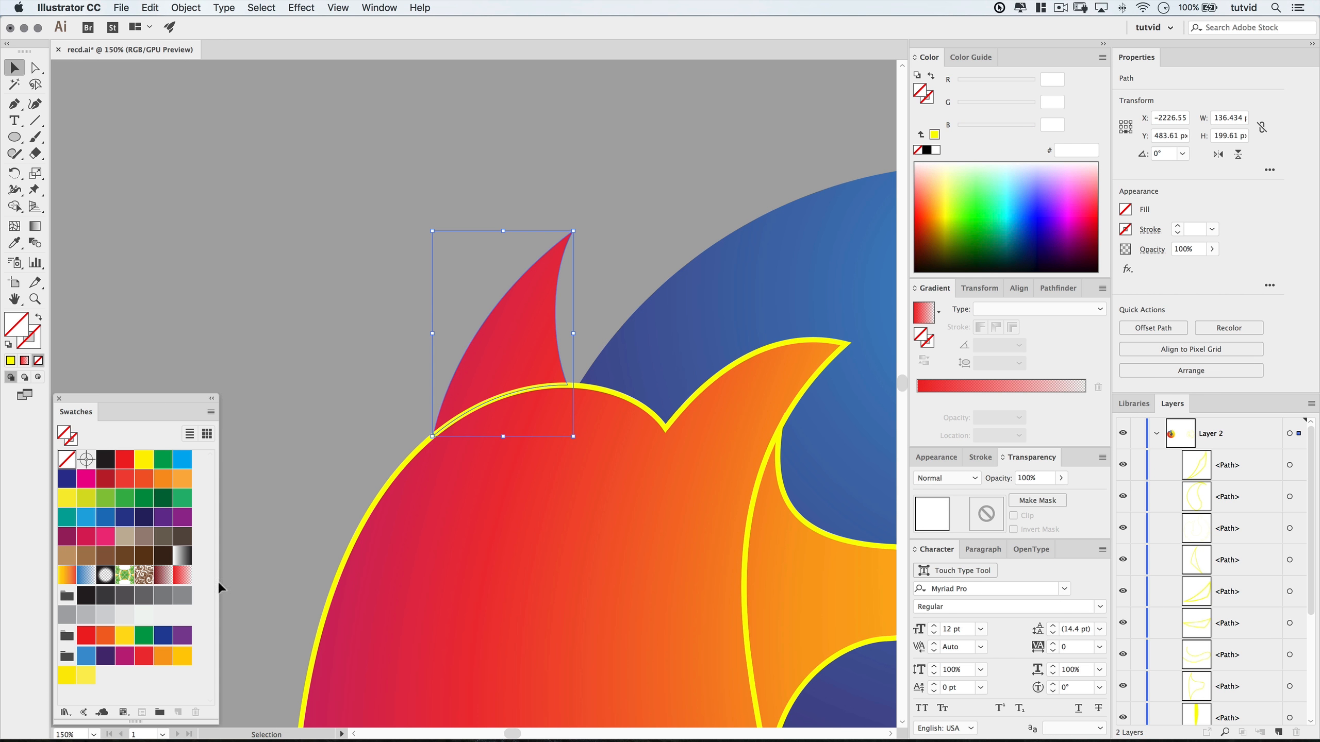
left_click(164, 580)
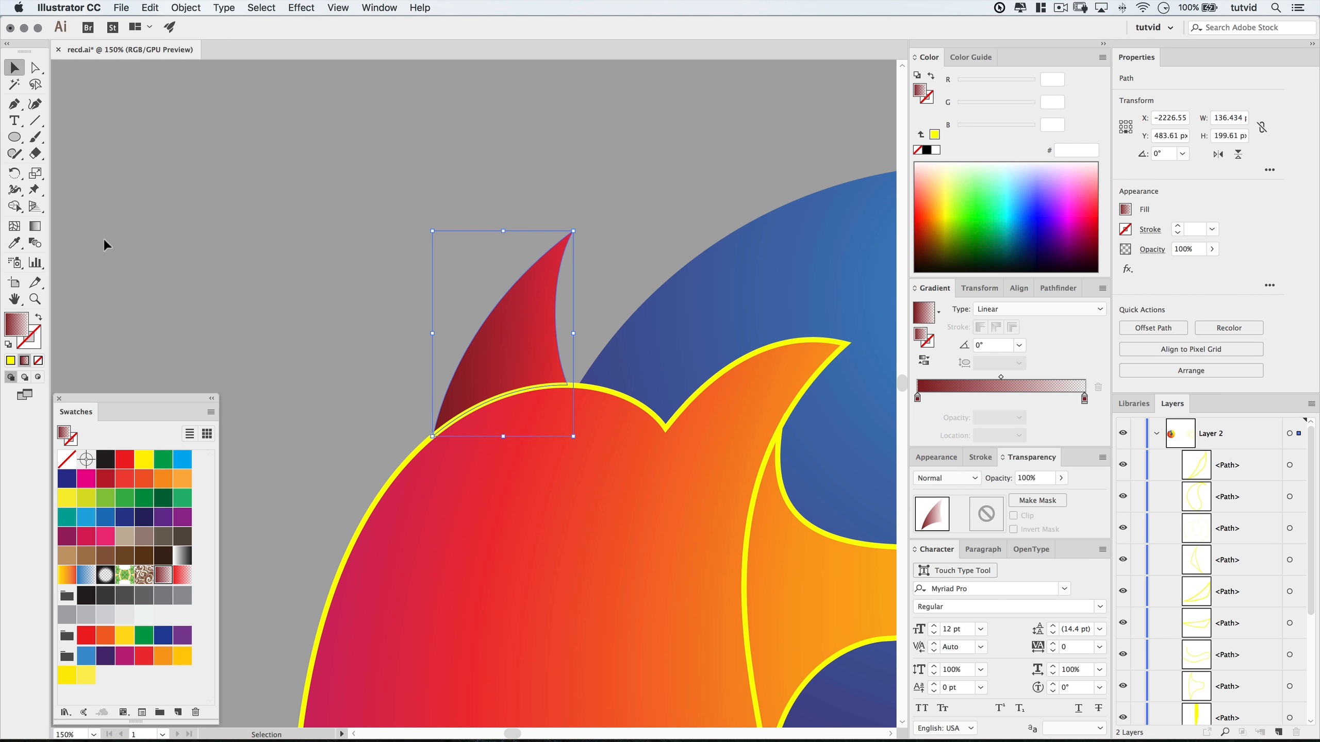
Redirect the back ear's gradient to about 92.6°, running from dark at its base to transparent near its tip.
left_click(30, 230)
left_click_drag(508, 397, 505, 263)
left_click_drag(501, 389, 500, 245)
key("v")
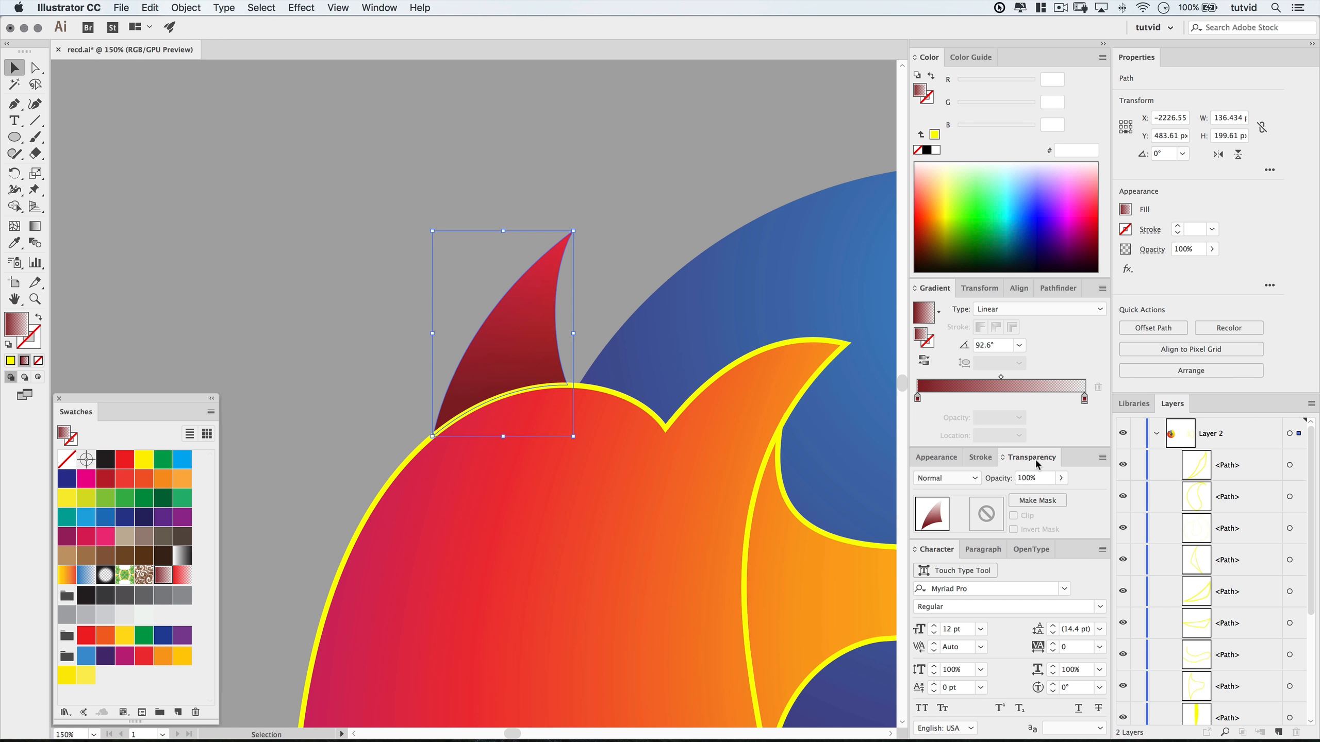
Set the back ear's blending mode to Multiply and its opacity to 45%.
left_click(950, 477)
left_click(943, 253)
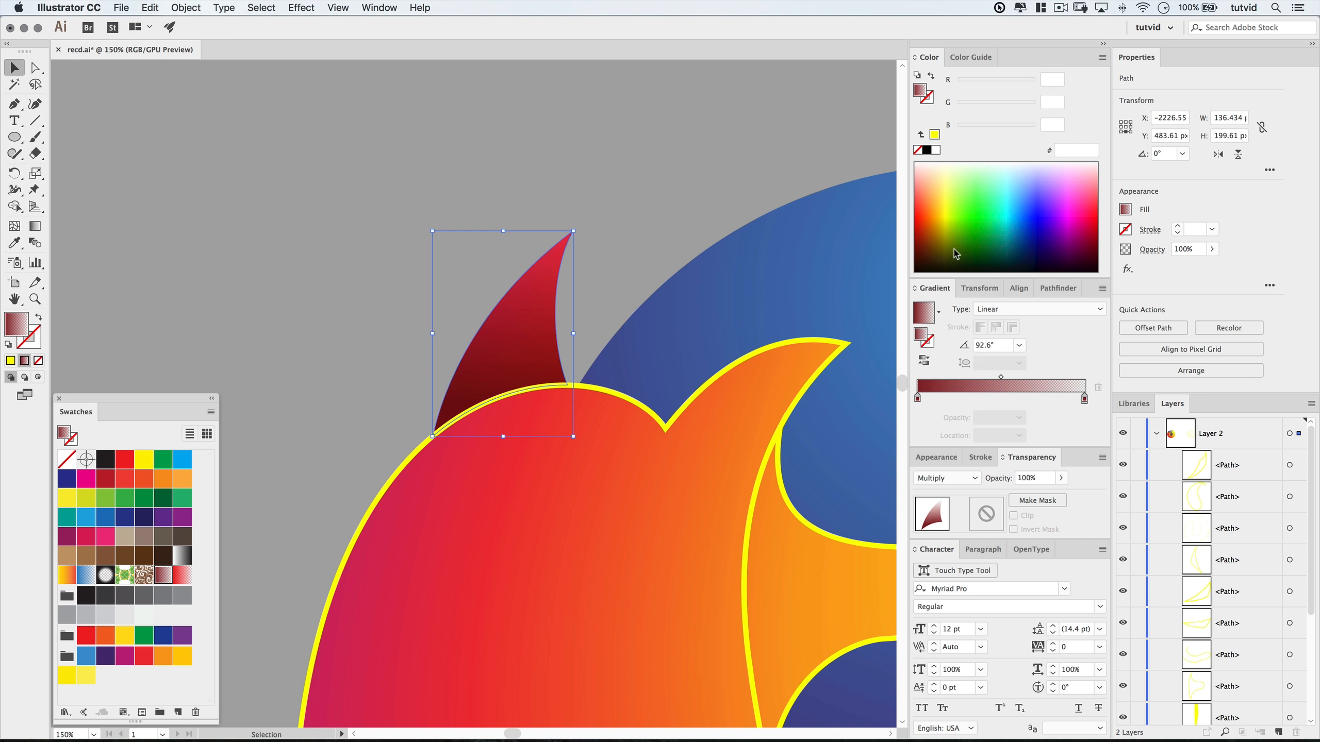
left_click(1041, 483)
type("45")
key("Return")
left_click(309, 266)
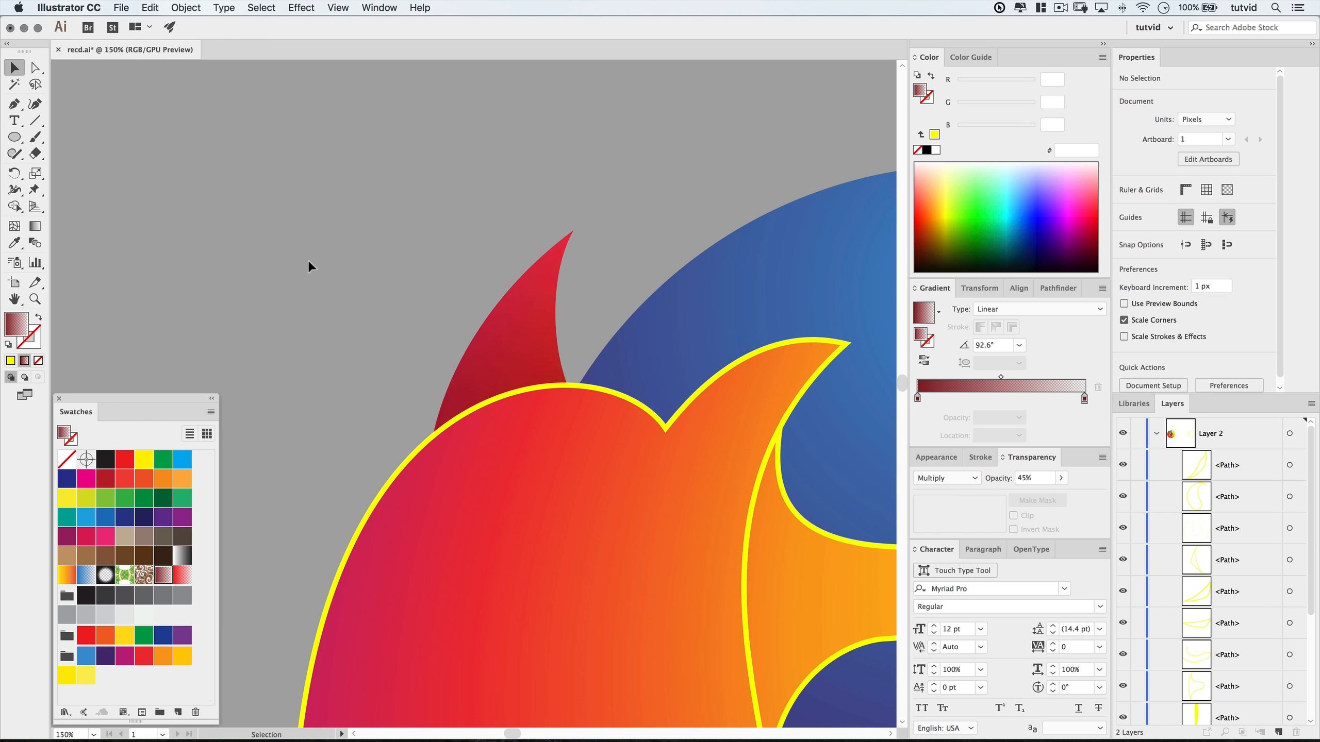
Temporarily hide the fox's large body outline to check the ear shading, and show it again.
key("super+minus")
key("super+minus")
key("super+minus")
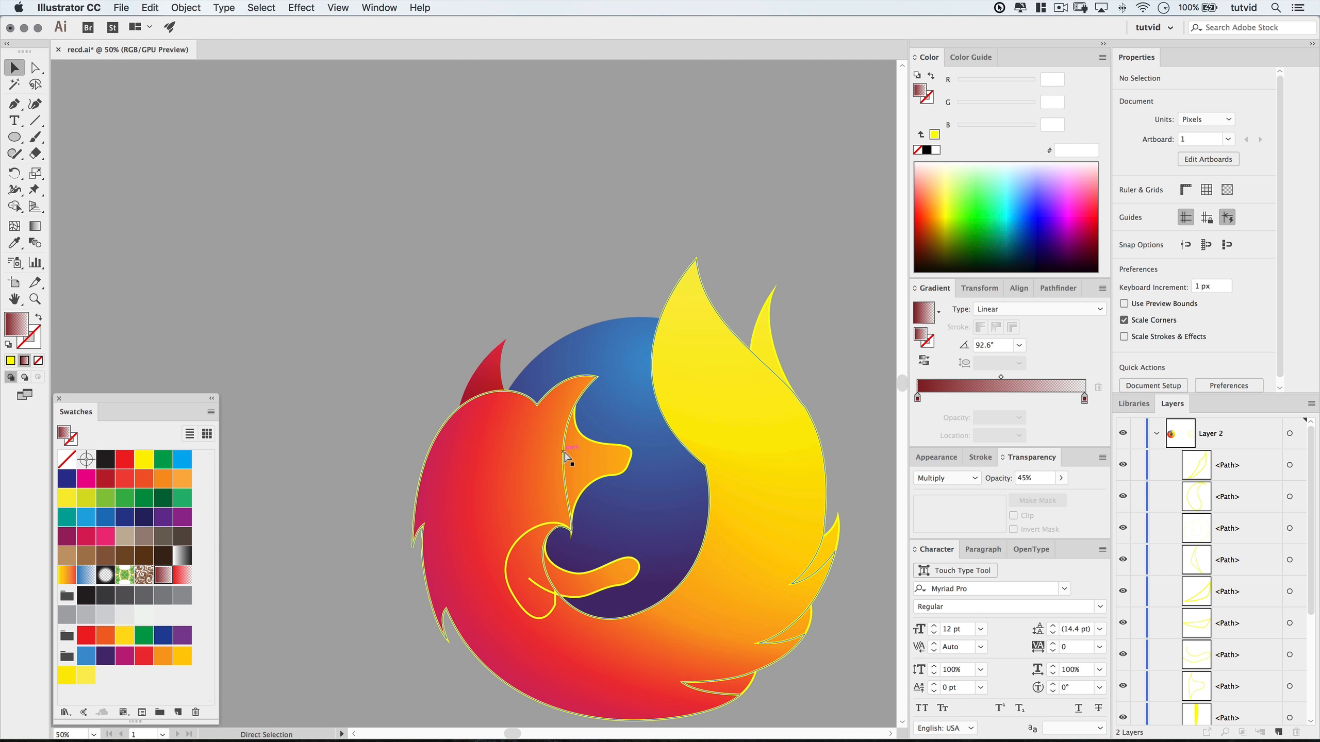
left_click(534, 400)
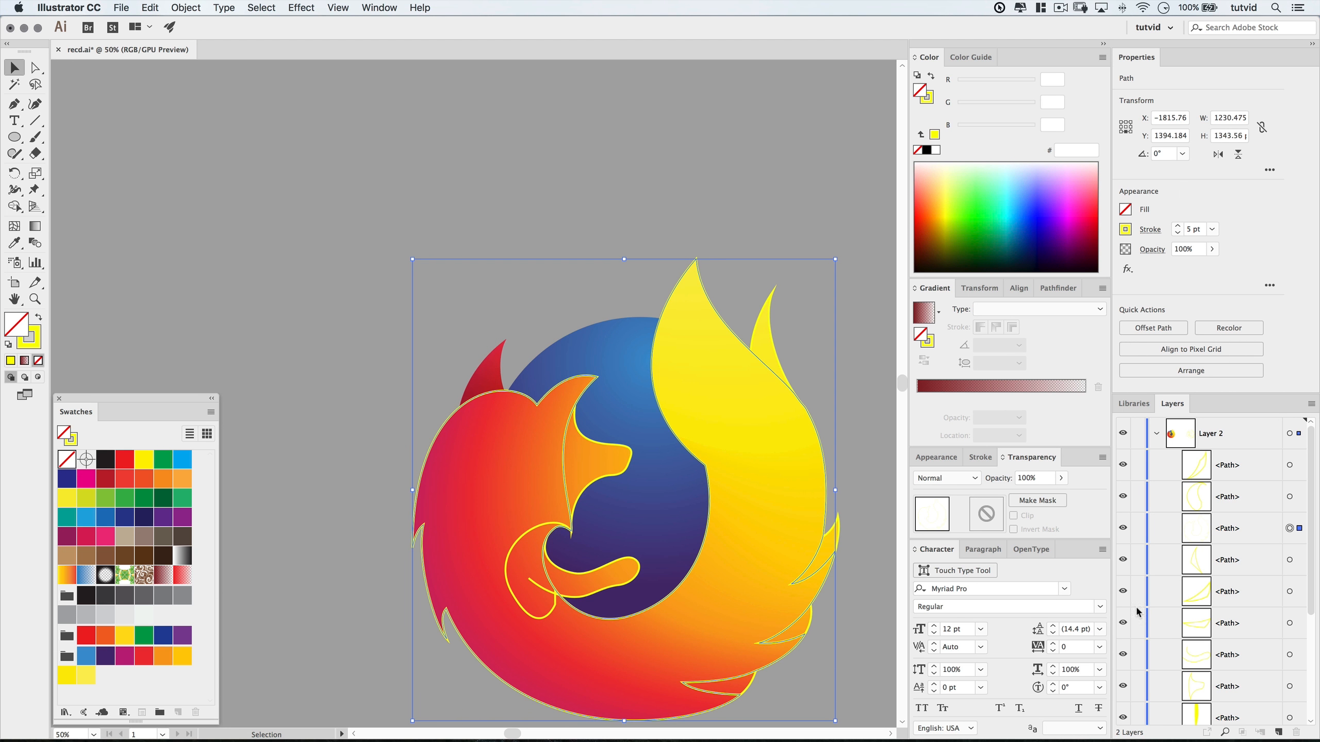
left_click(1124, 528)
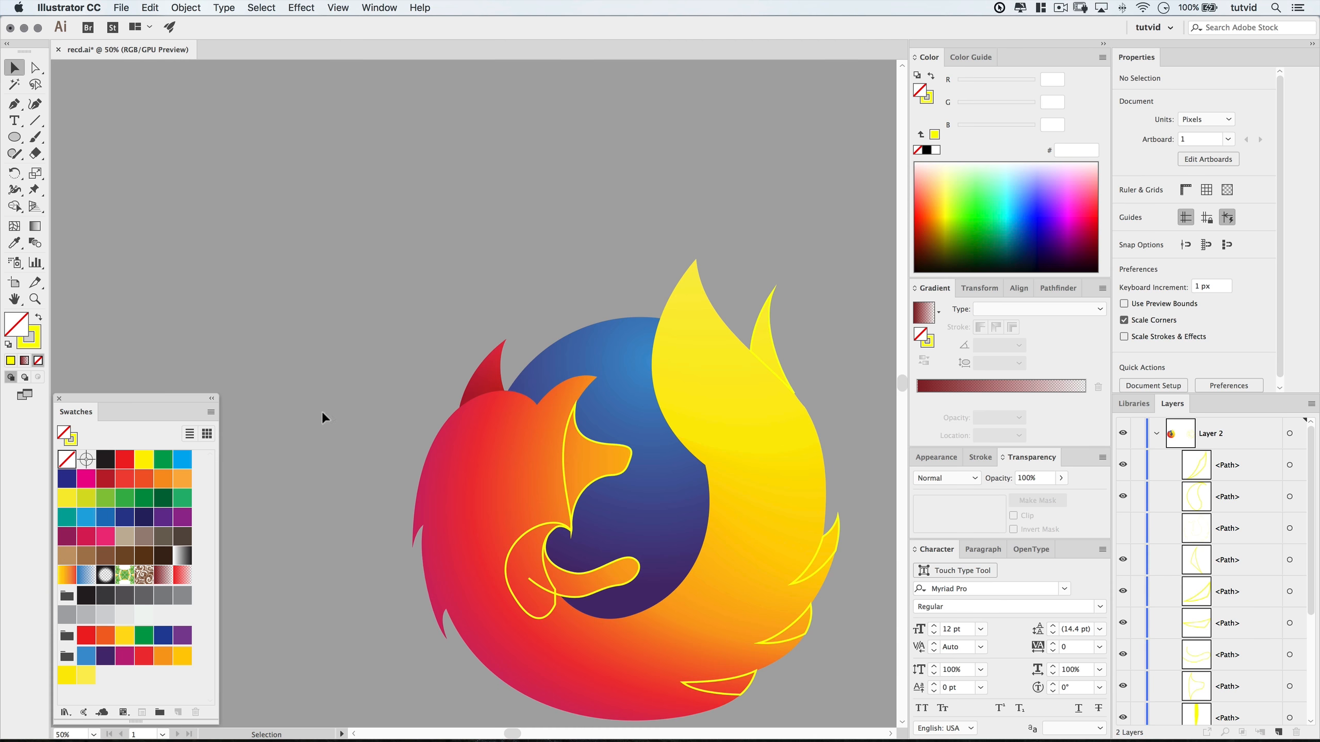
left_click(1123, 529)
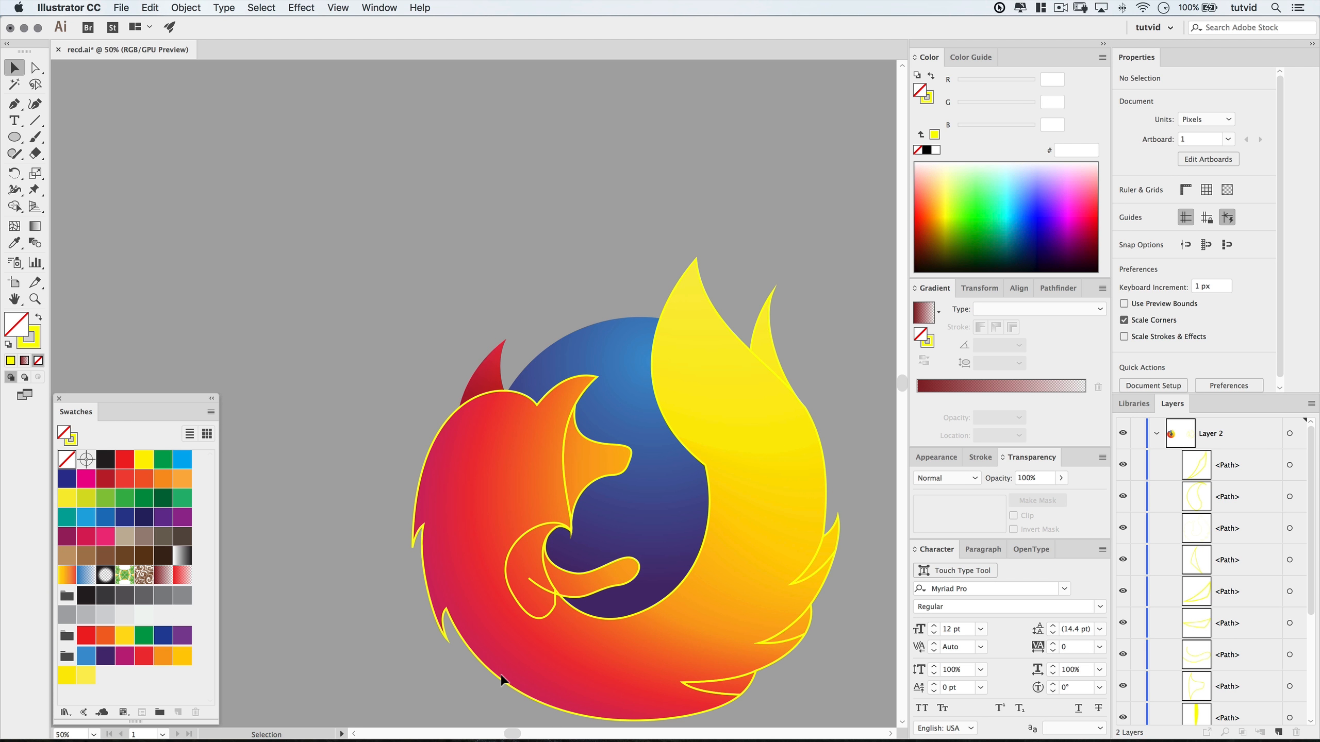
Remove the yellow stroke from the fox's snout path and fill it with the dark red transparent gradient swatch.
left_click(610, 446)
left_click_drag(621, 435, 548, 319)
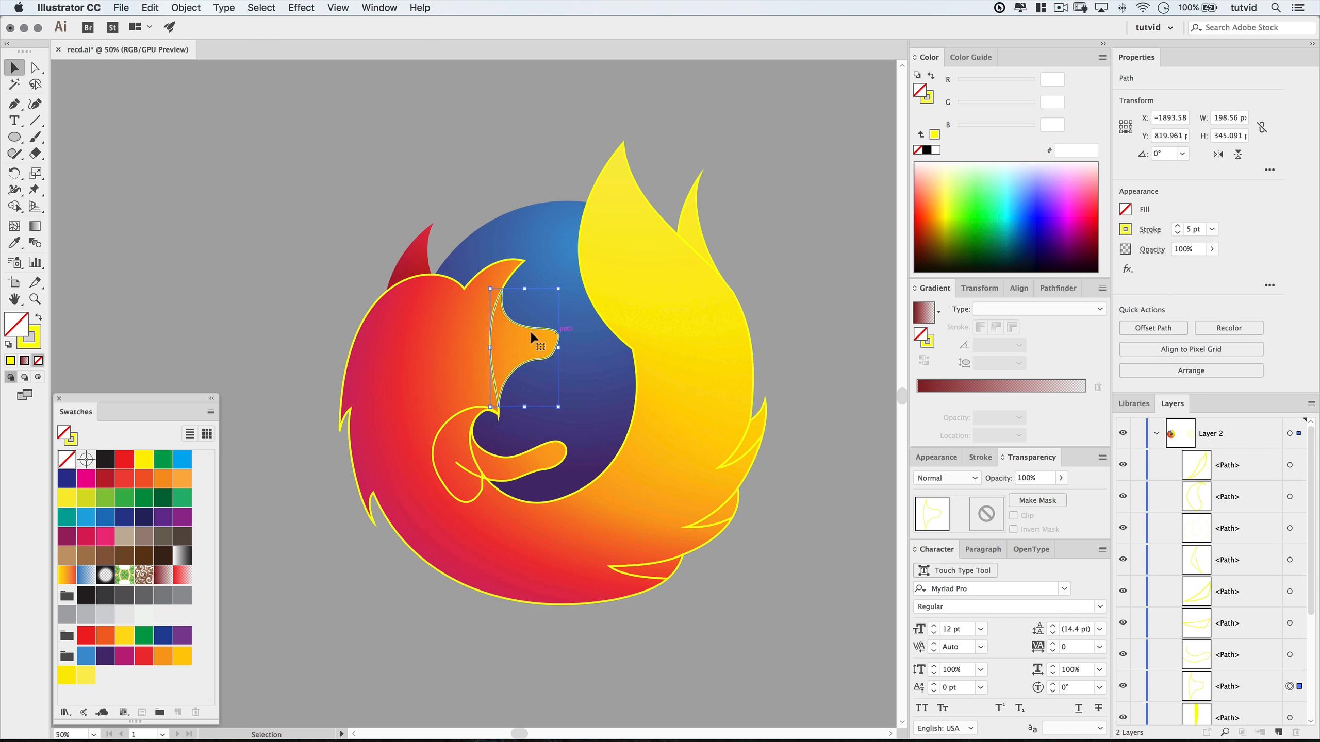
left_click(34, 346)
left_click(38, 363)
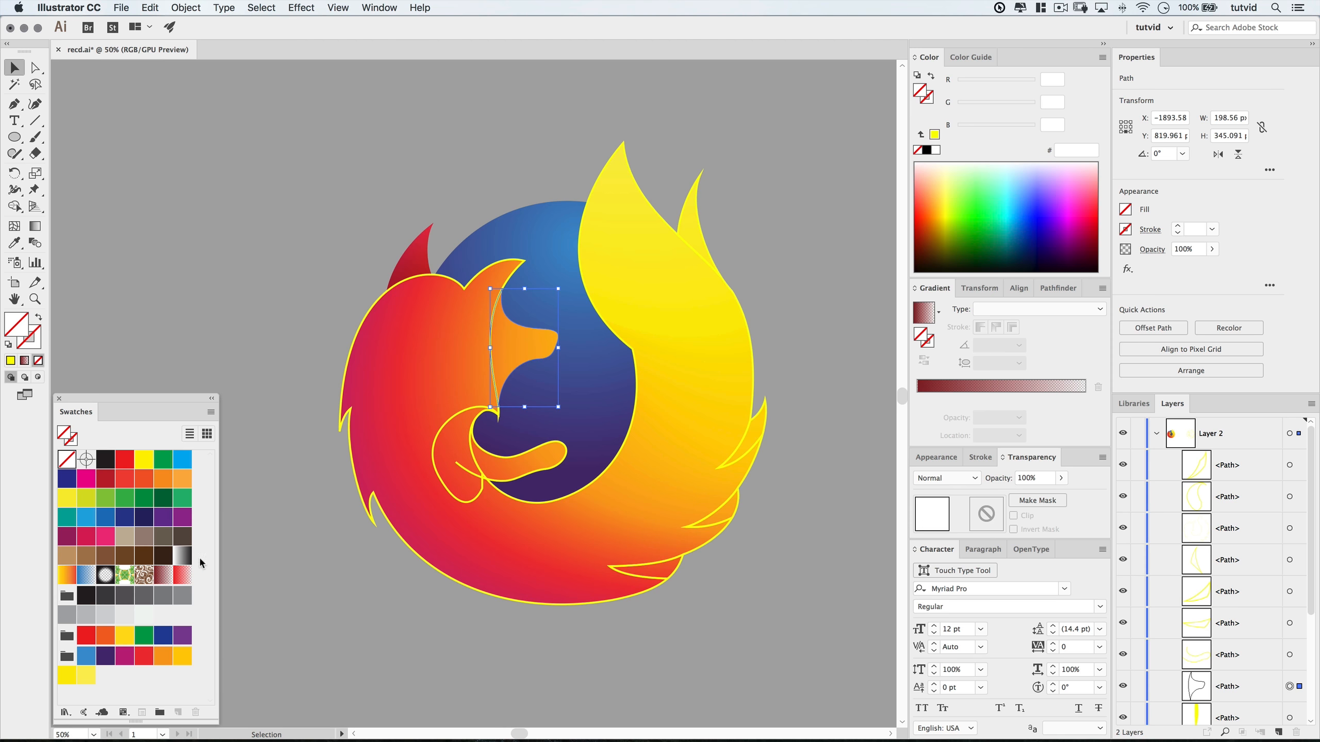
left_click(165, 576)
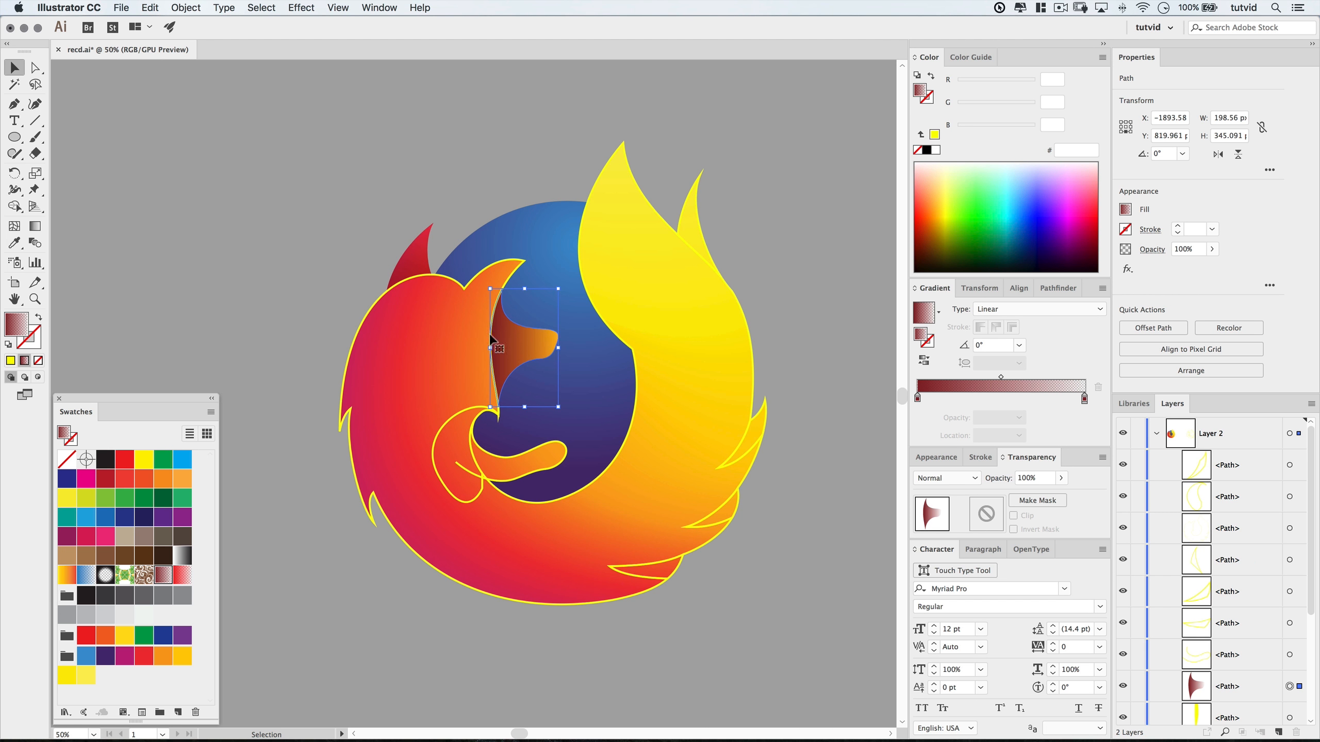
Try Multiply on the snout shape and settle on Soft Light as its blending mode.
left_click(946, 482)
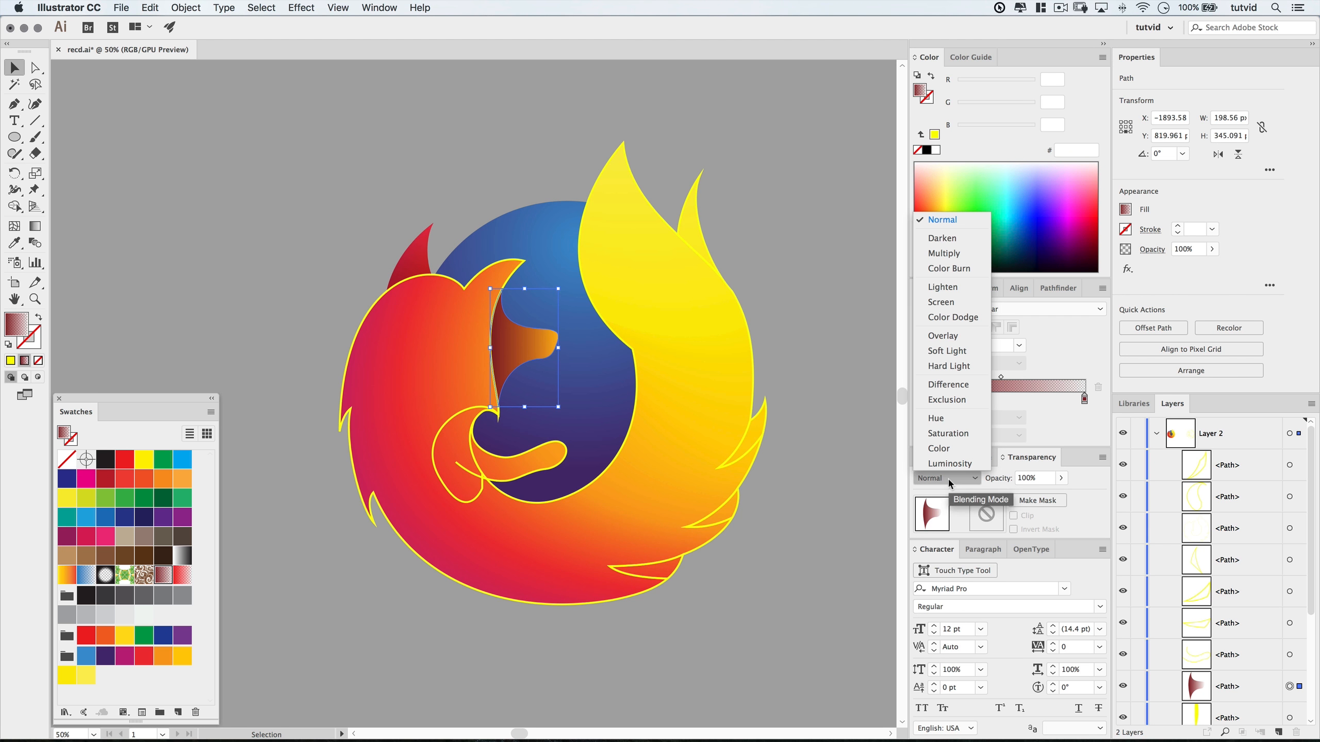
left_click(950, 259)
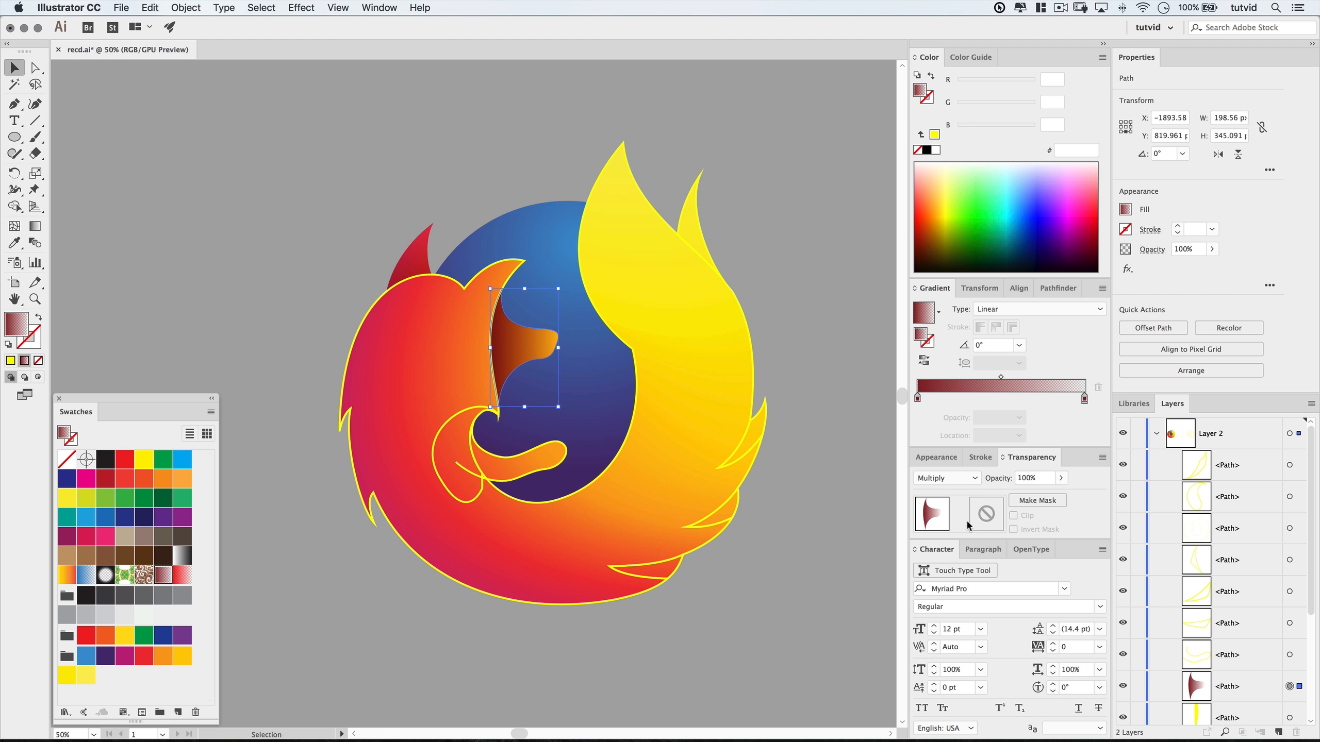
left_click(959, 479)
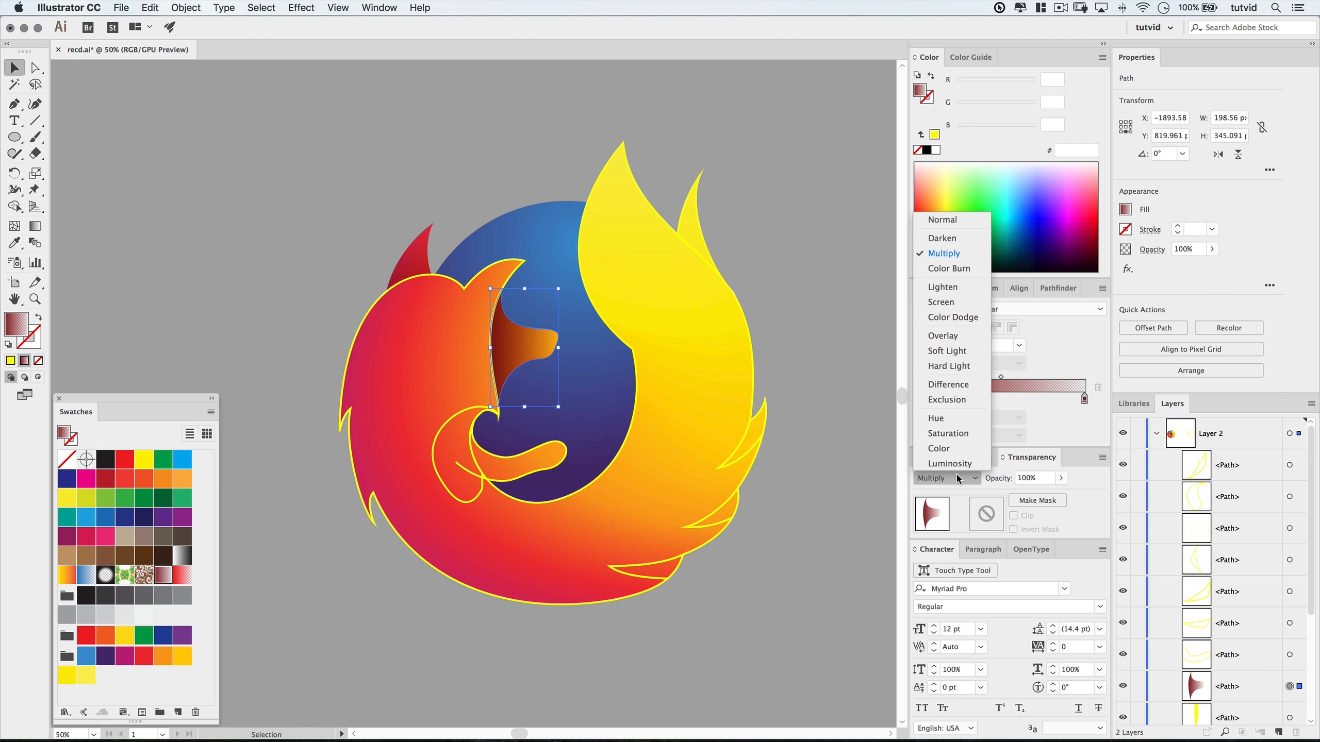
left_click(950, 351)
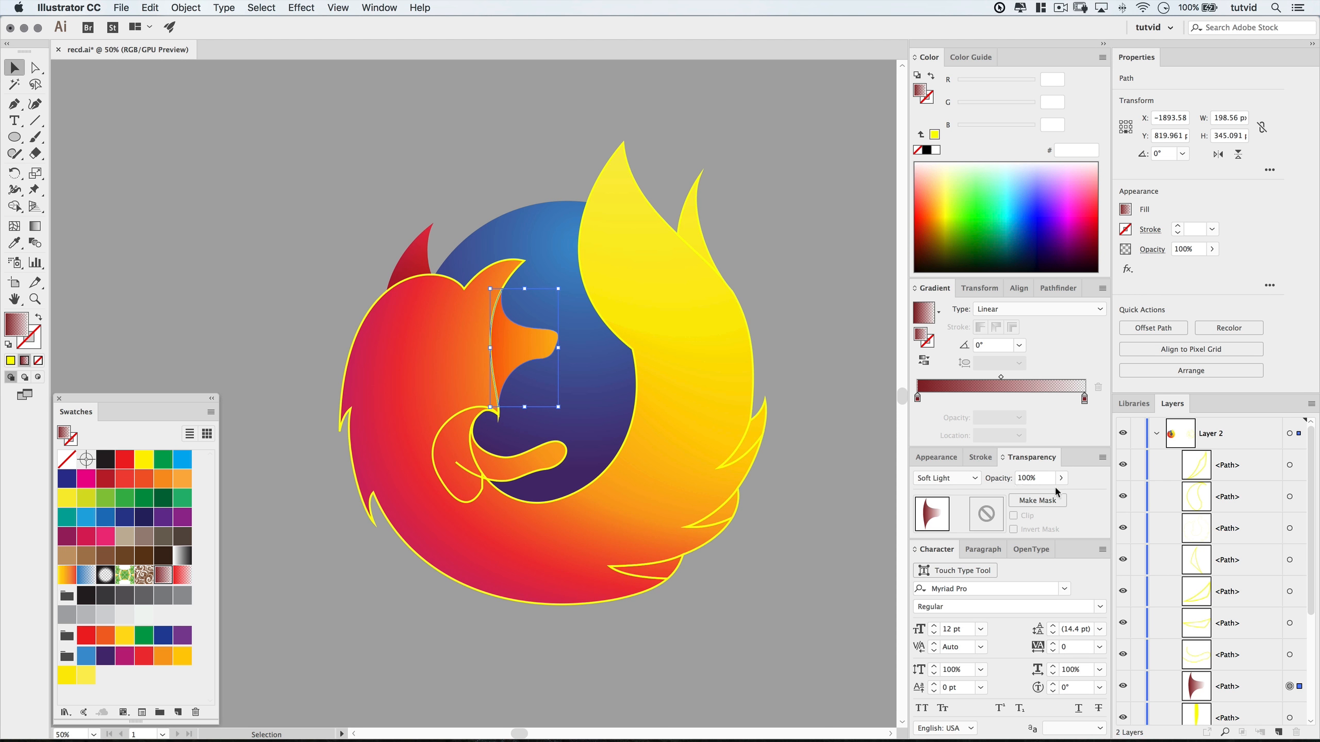
Hide the fox's large body outline path, comparing the artwork with and without it.
left_click(1123, 528)
left_click(267, 257)
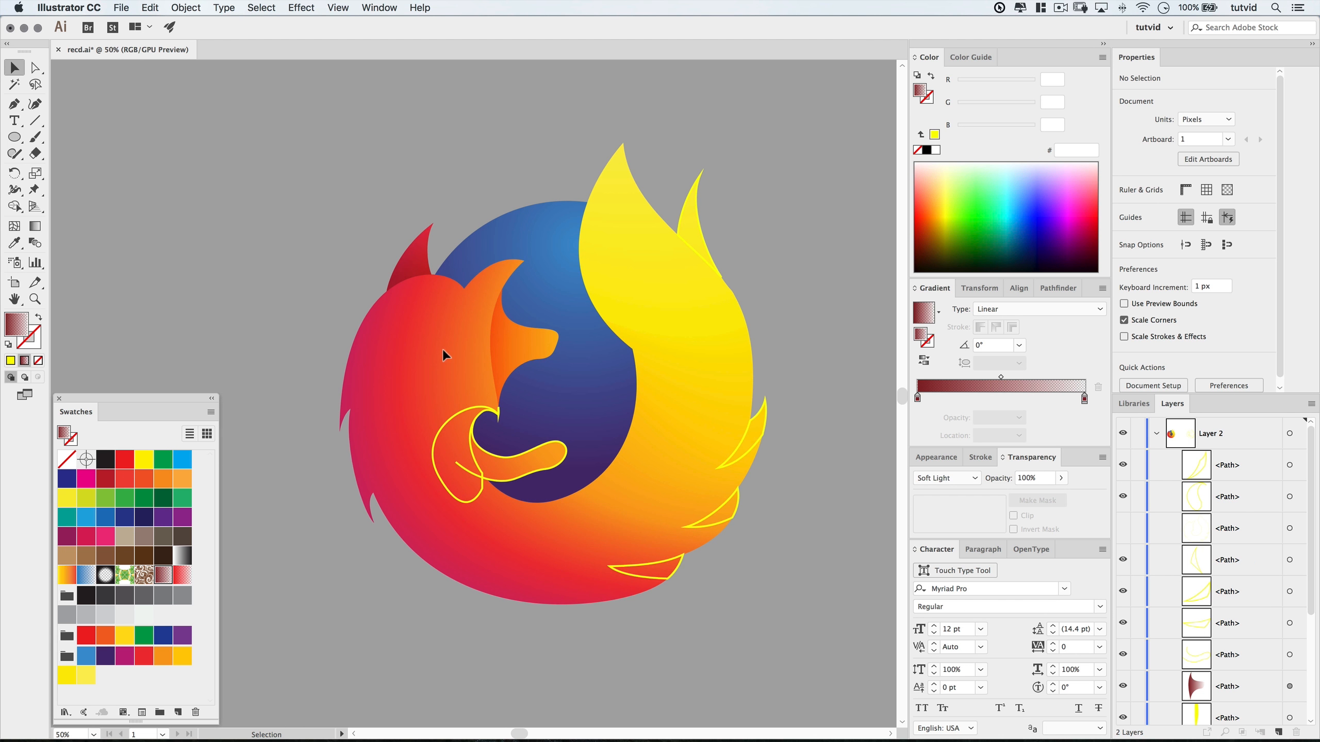
left_click(1123, 529)
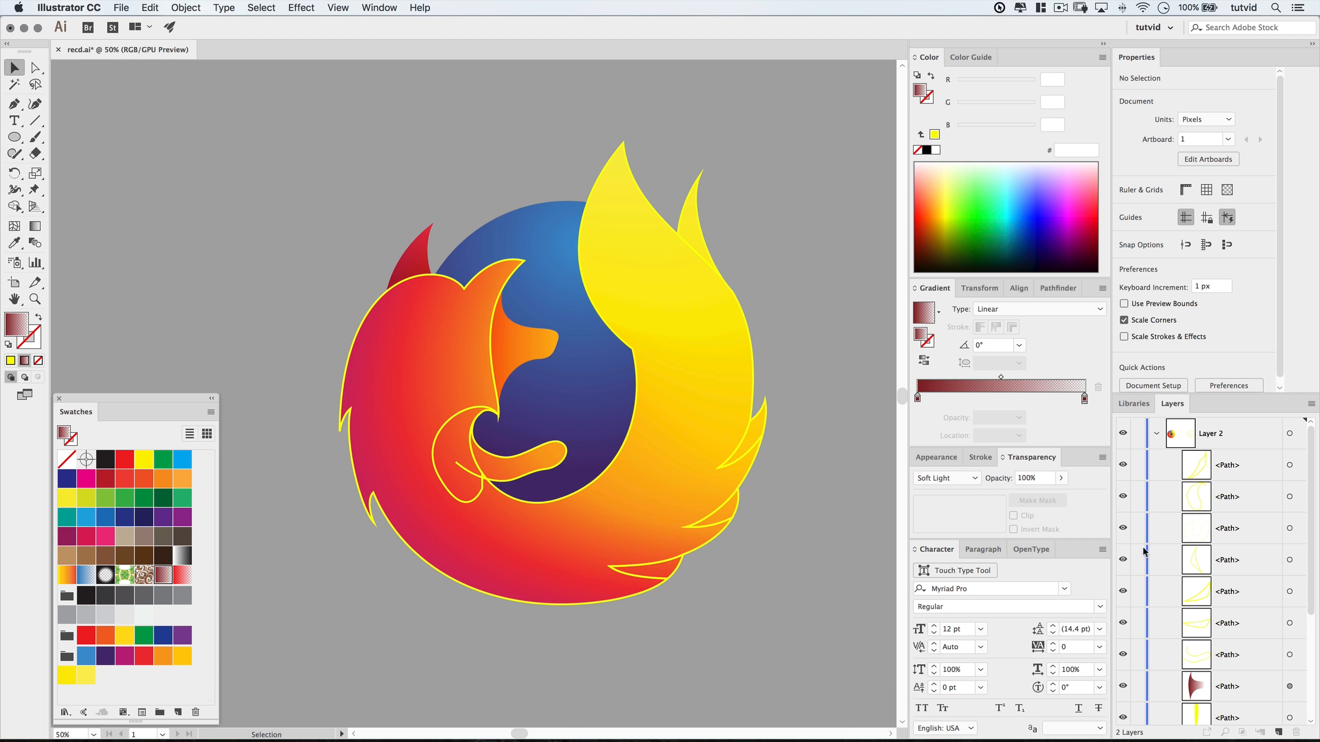
left_click(1123, 530)
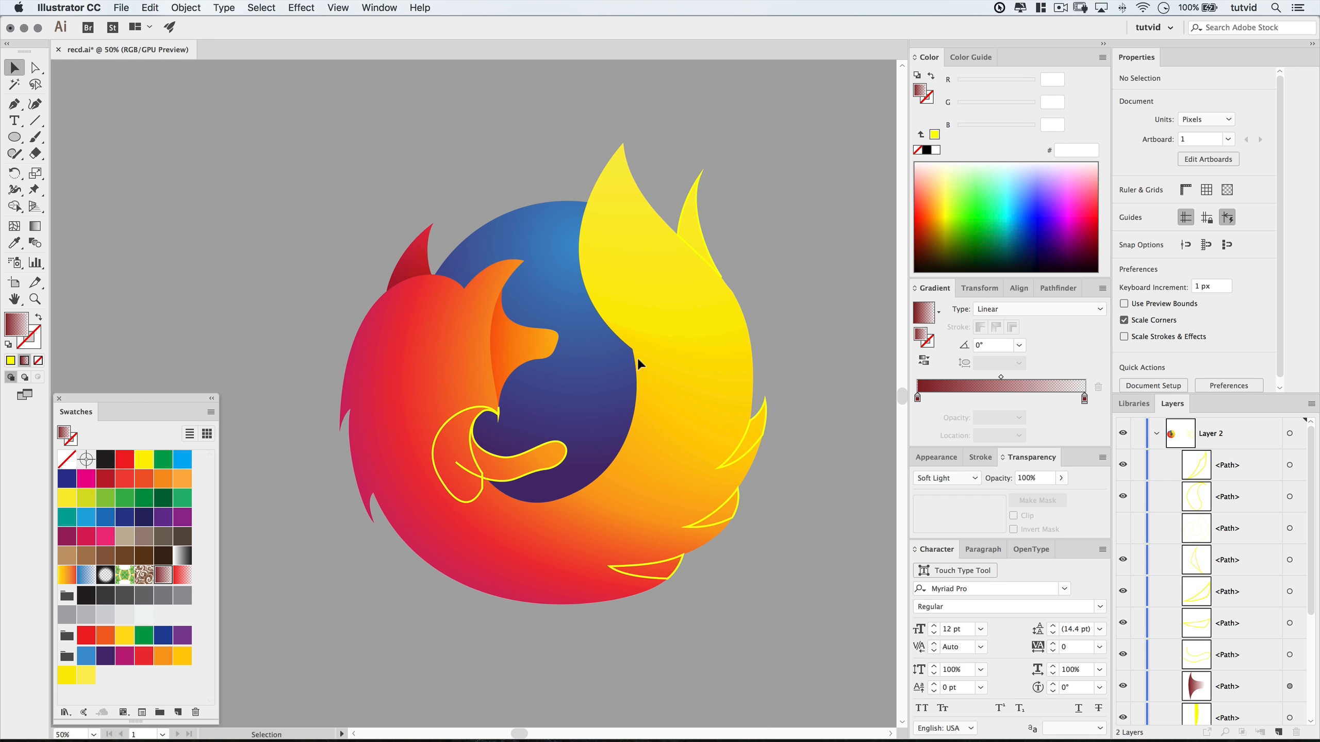
Remove the yellow stroke from the curved shape behind the fox's arm and fill it with the dark red transparent gradient swatch.
key("z")
left_click(473, 443)
left_click(468, 420)
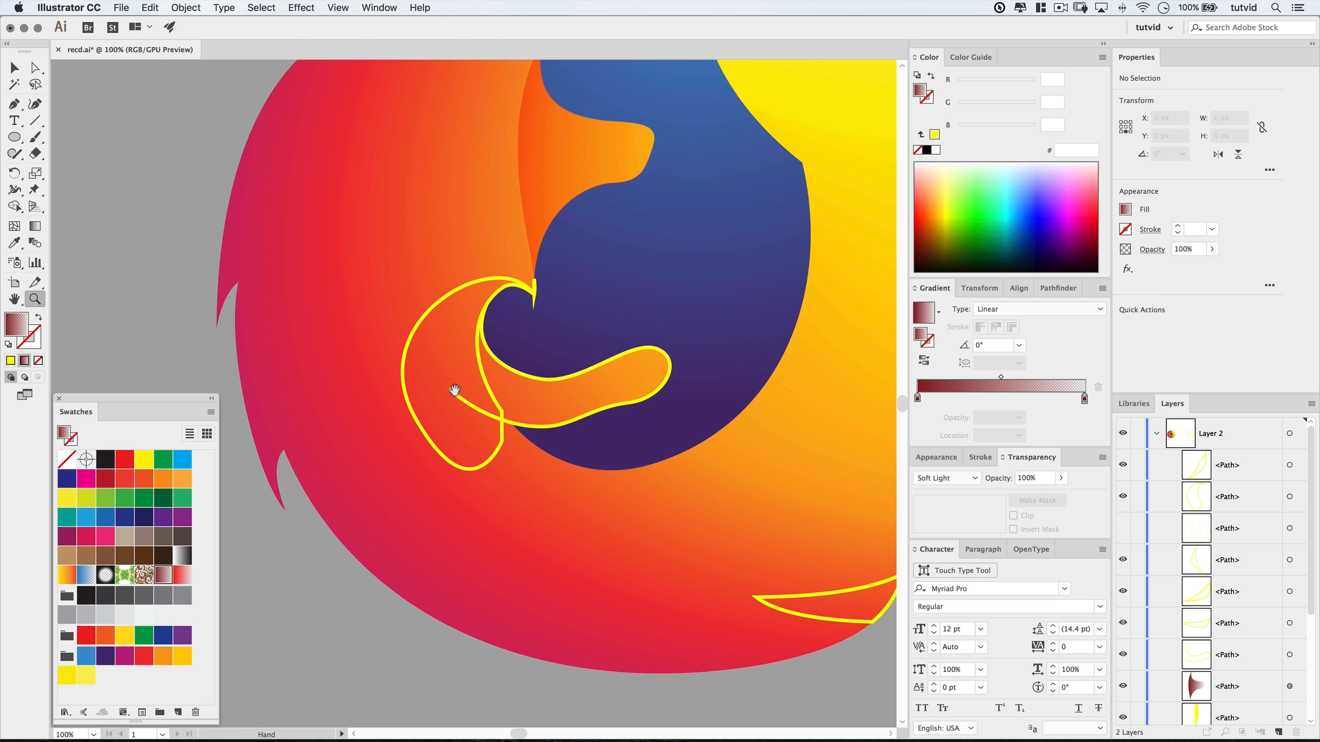
left_click_drag(453, 384, 451, 437)
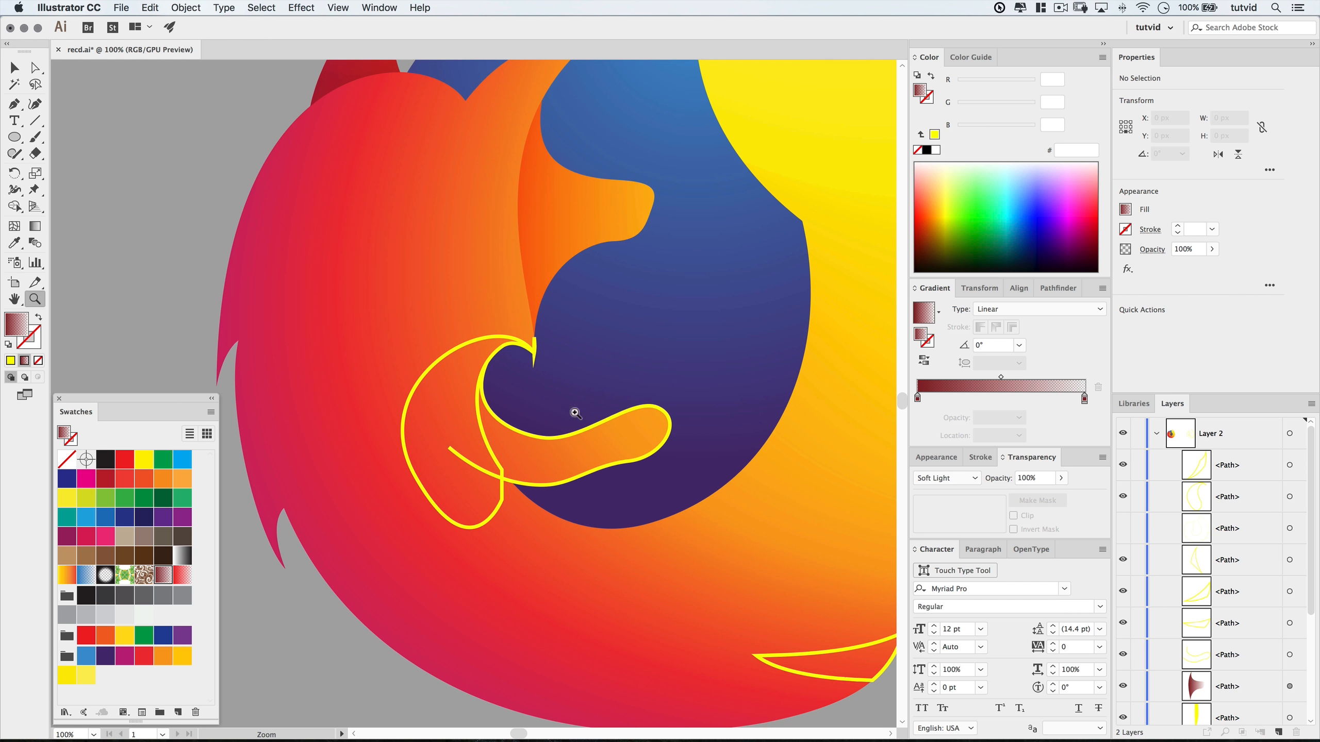
key("v")
left_click(500, 345)
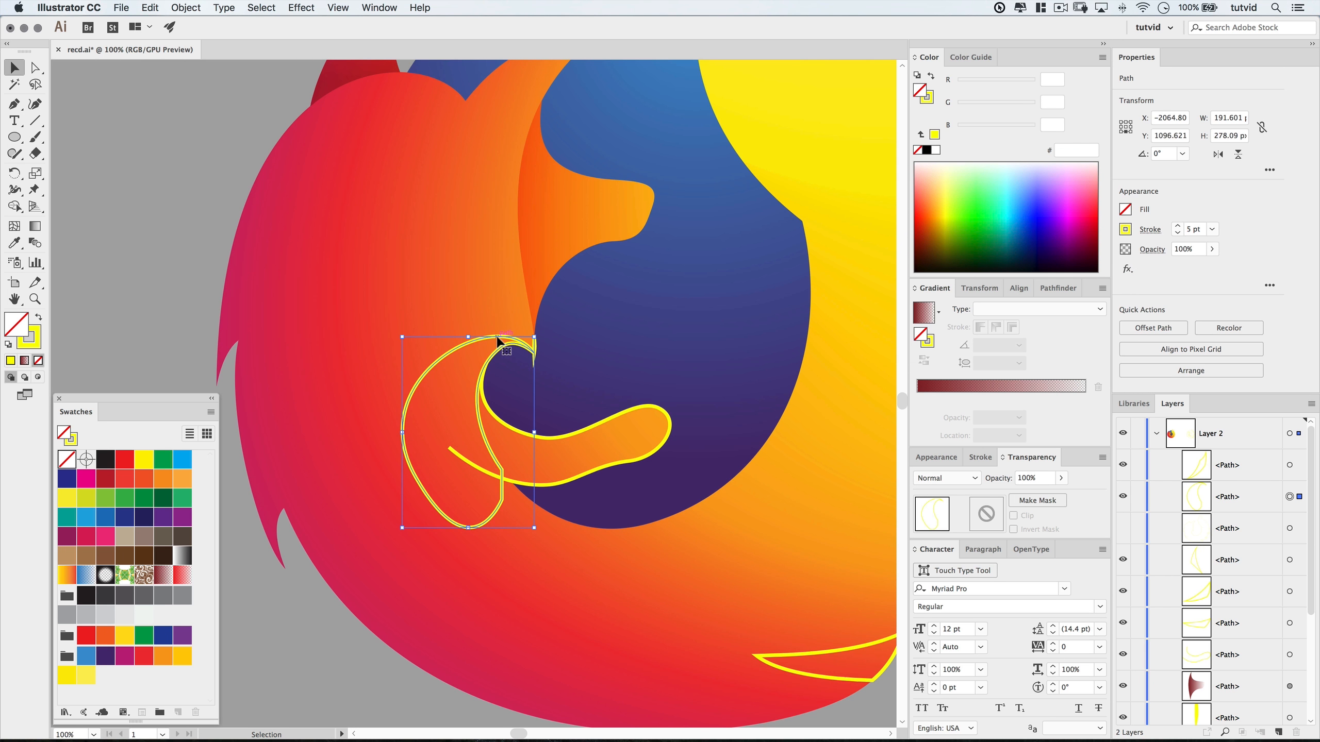
left_click(39, 360)
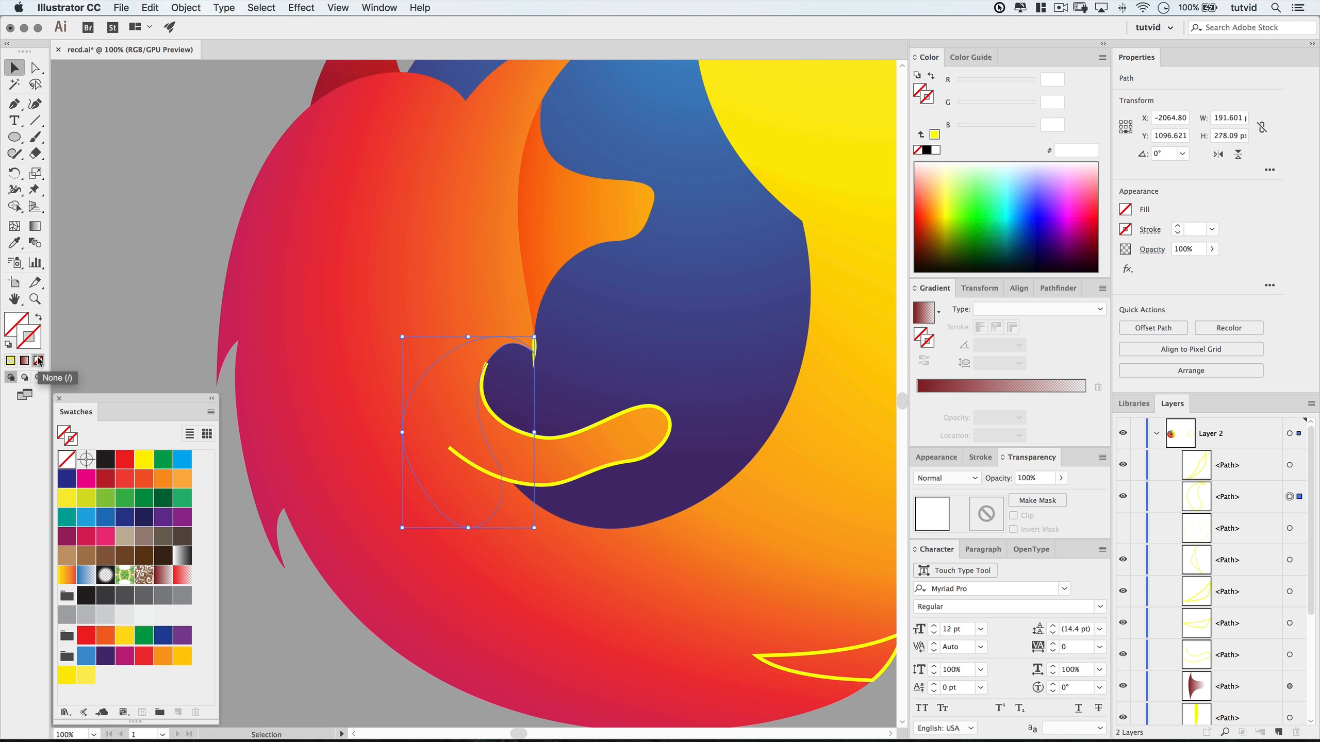
key("x")
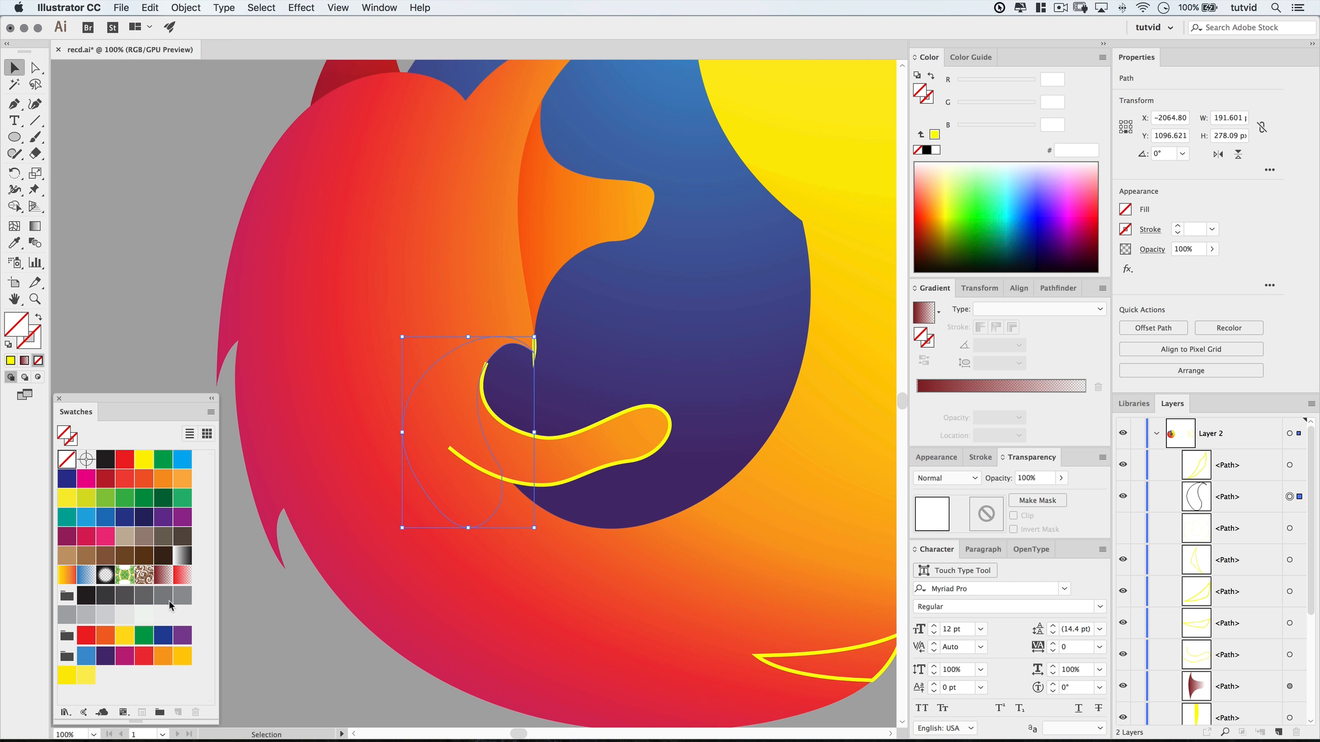
left_click(170, 569)
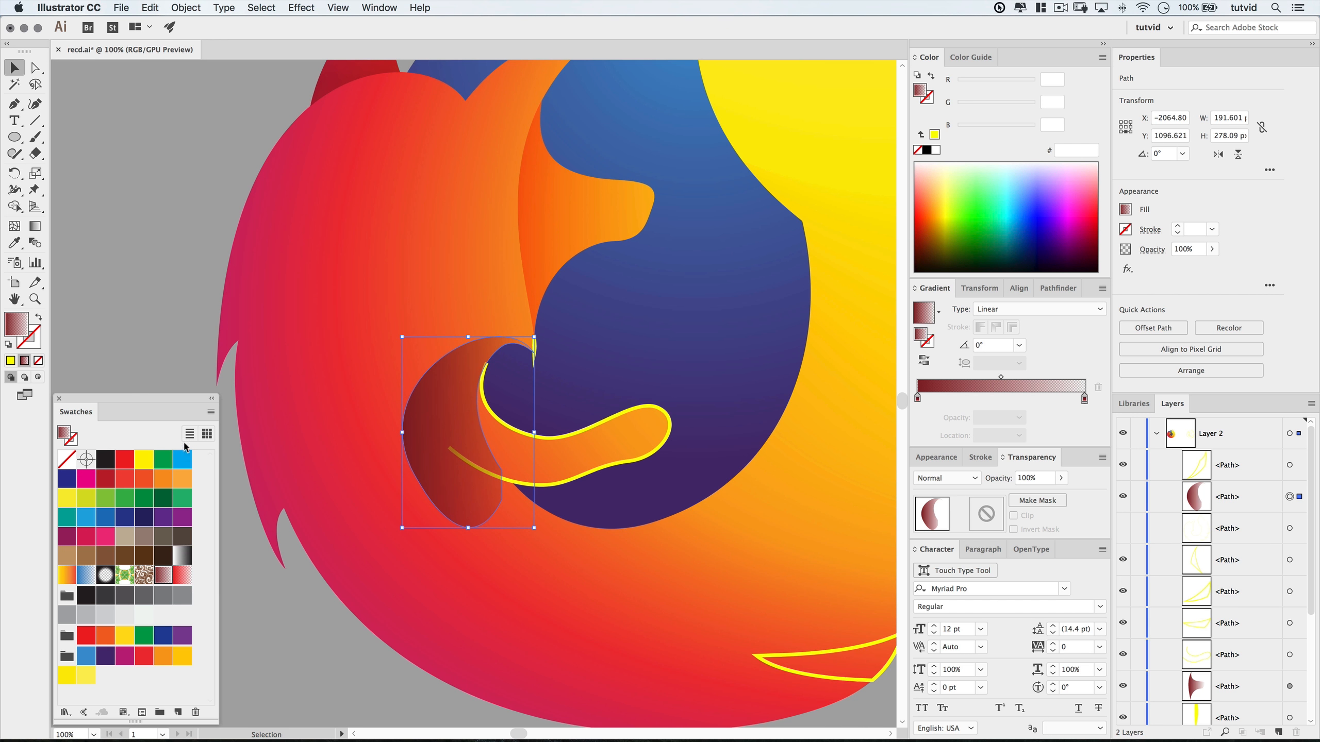
Redirect the curved shape's gradient diagonally to about -62.8°, fading from its dark upper edge to transparent at its lower end.
left_click(35, 226)
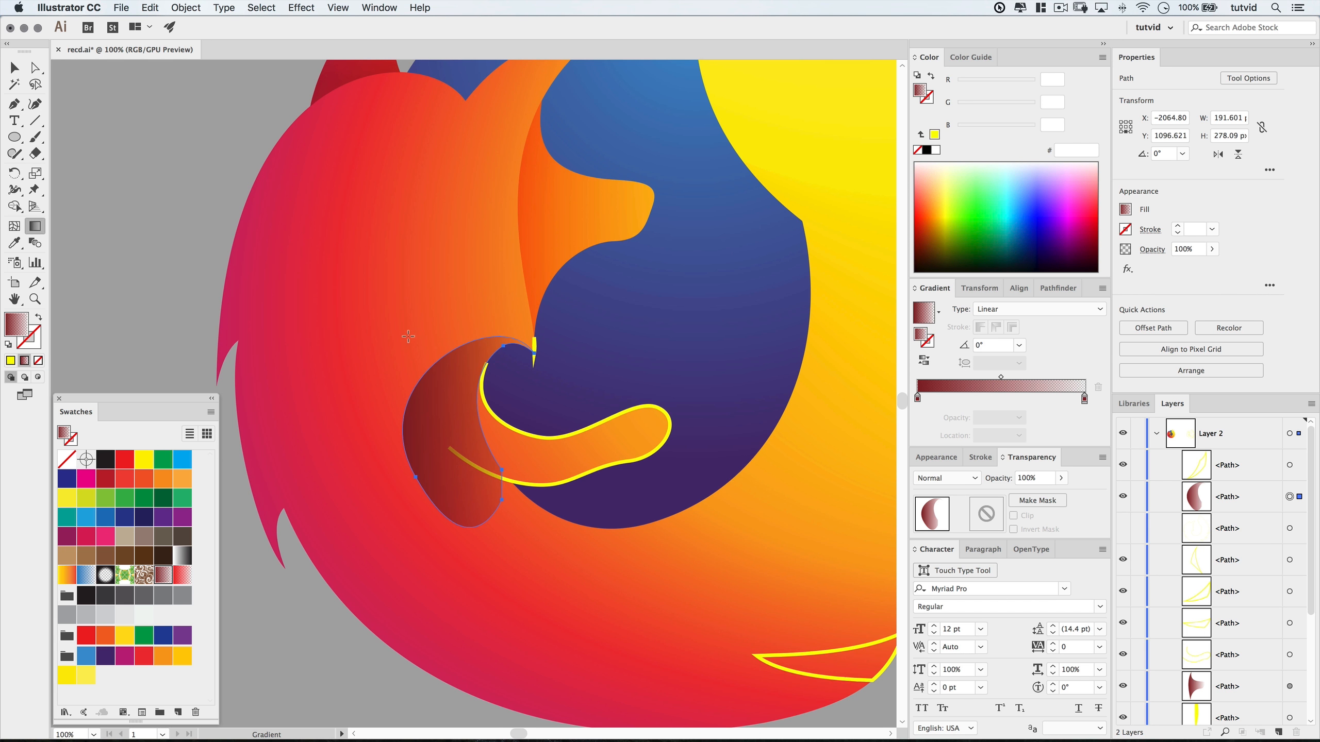
mouse_move(408, 336)
left_mouse_down()
mouse_move(471, 497)
mouse_move(448, 401)
mouse_move(468, 460)
left_mouse_up()
left_click_drag(403, 361, 466, 487)
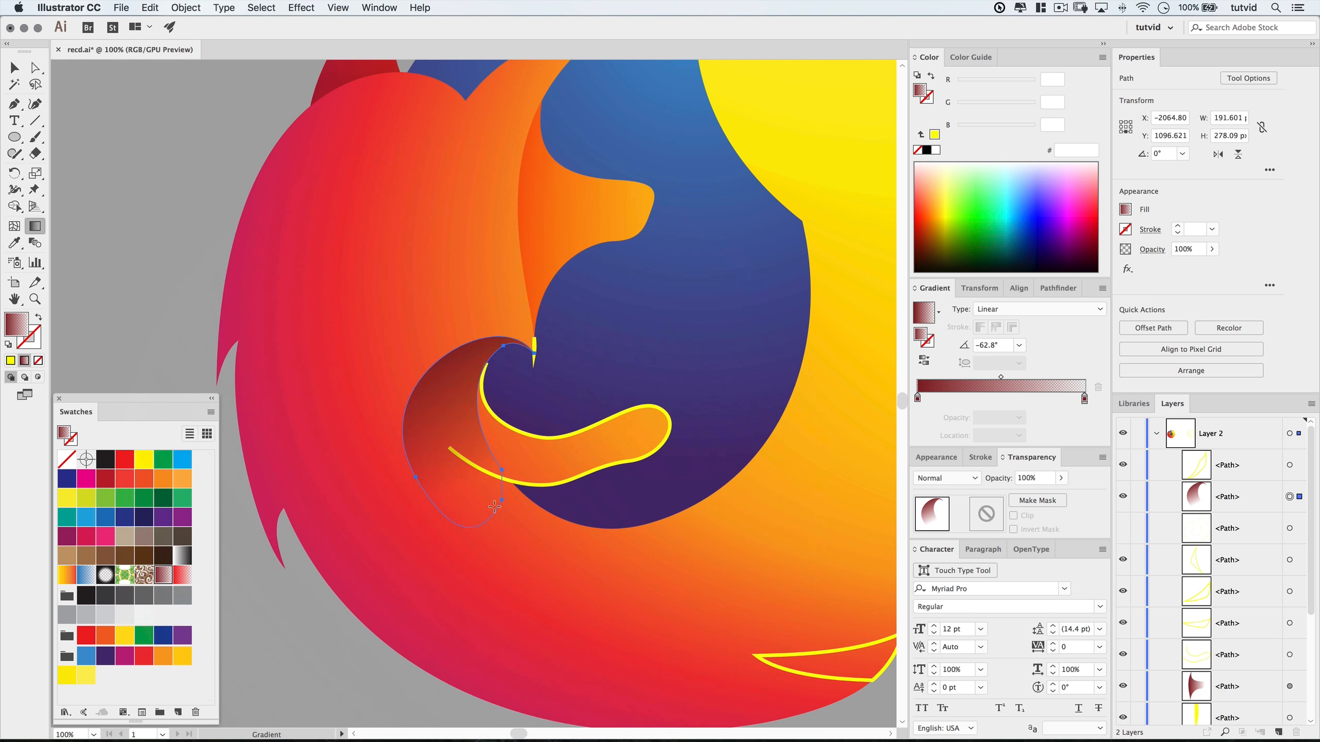
key("v")
left_click(174, 295)
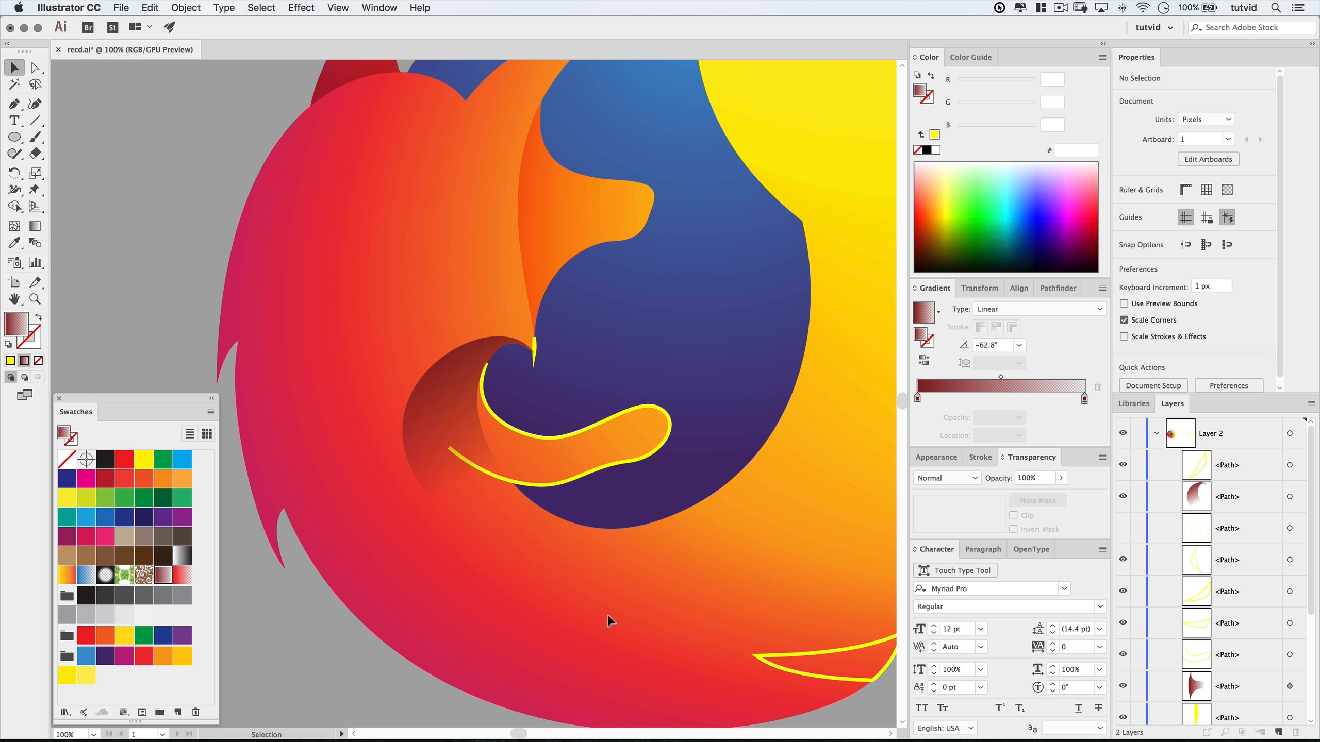
Set the blending mode of the curved shape behind the arm to Soft Light.
left_click(451, 404)
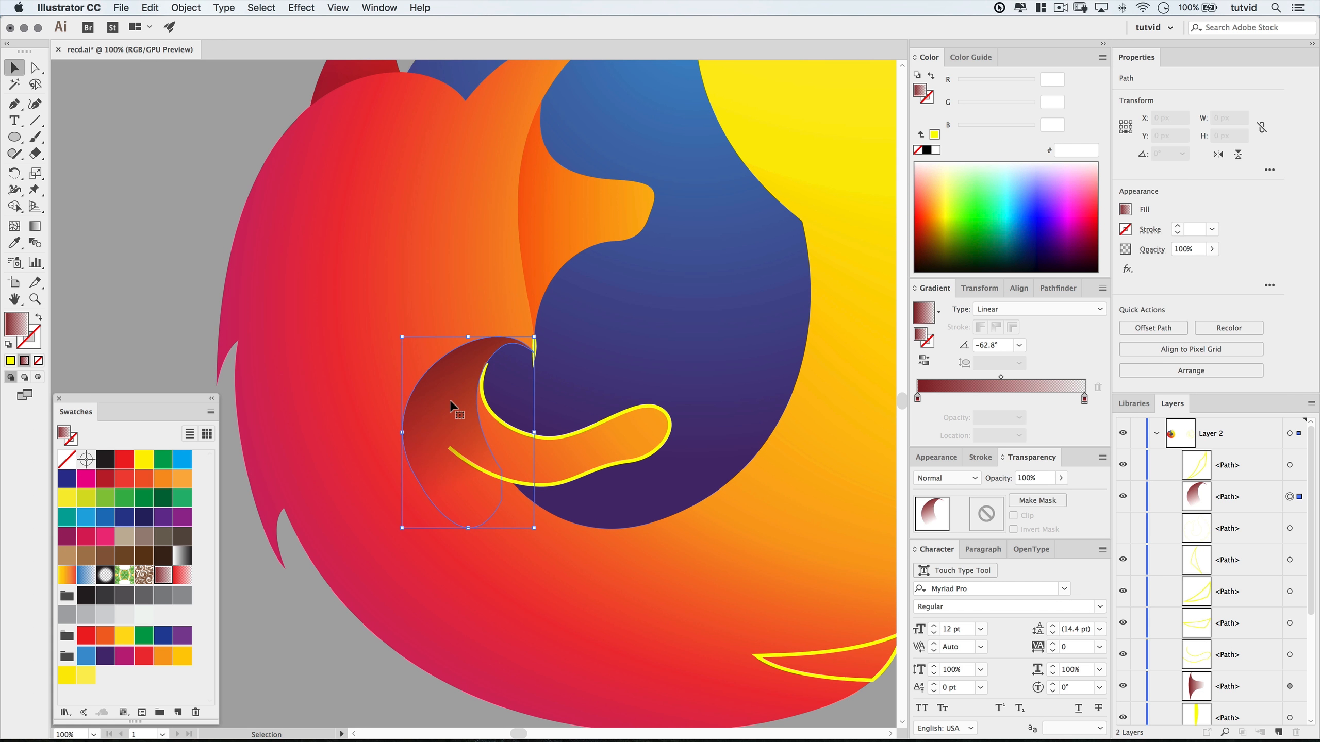
left_click(955, 479)
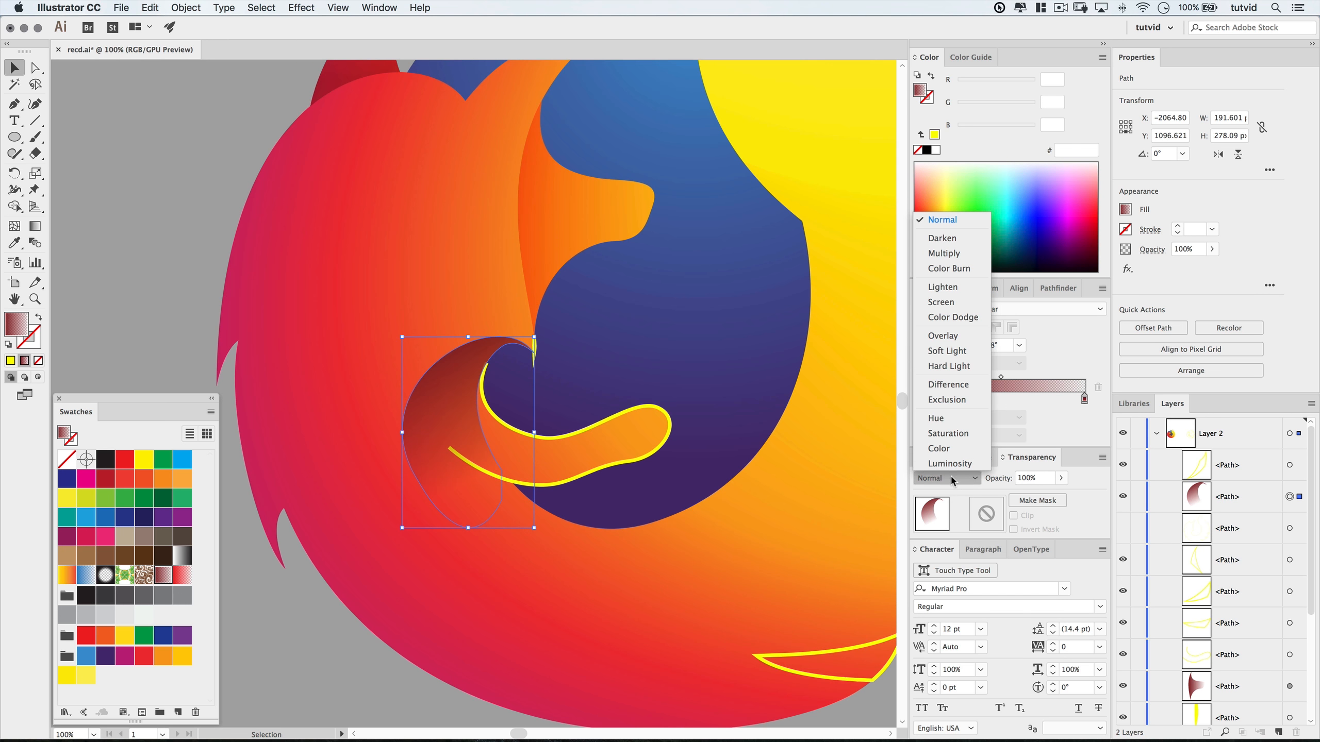
left_click(944, 353)
left_click(134, 253)
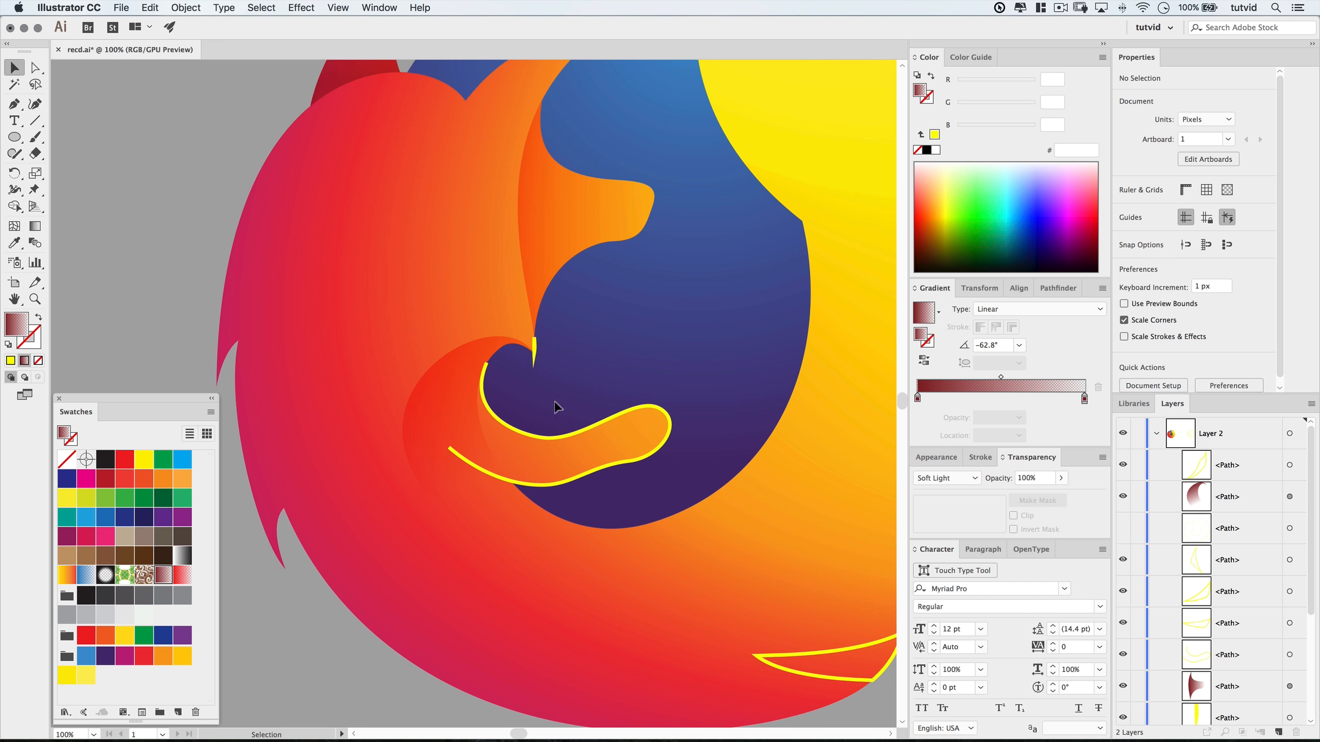
Delete the small yellow stroked path at the lower tip of the fox's face.
left_click(535, 355)
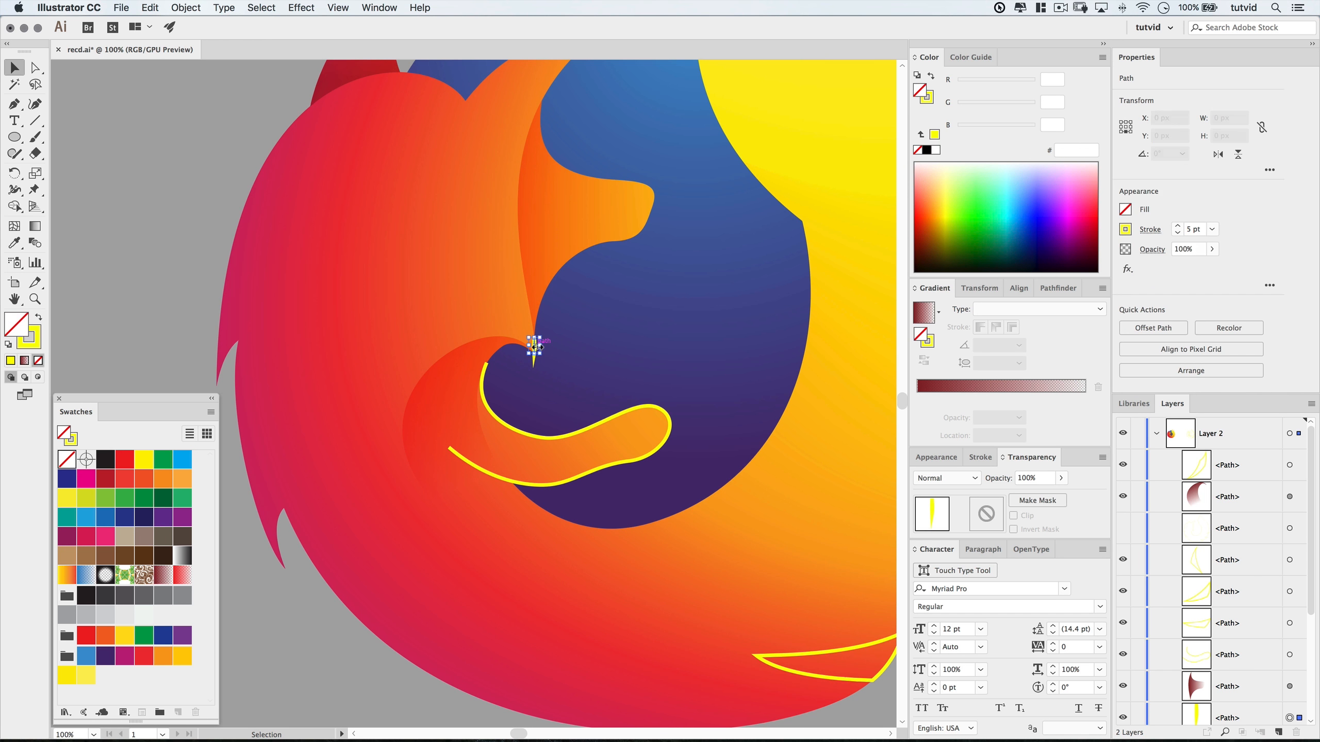
key("Delete")
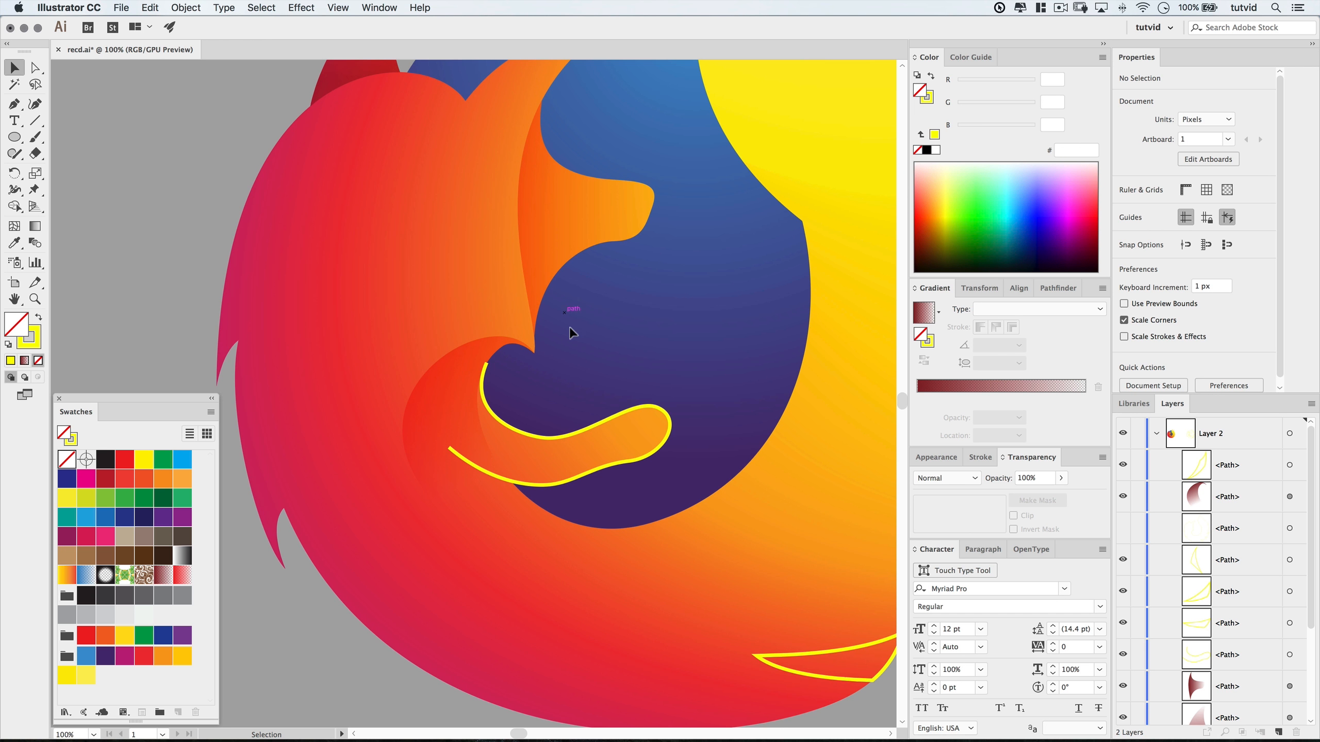
left_click_drag(567, 388, 567, 438)
left_click_drag(600, 267, 558, 339)
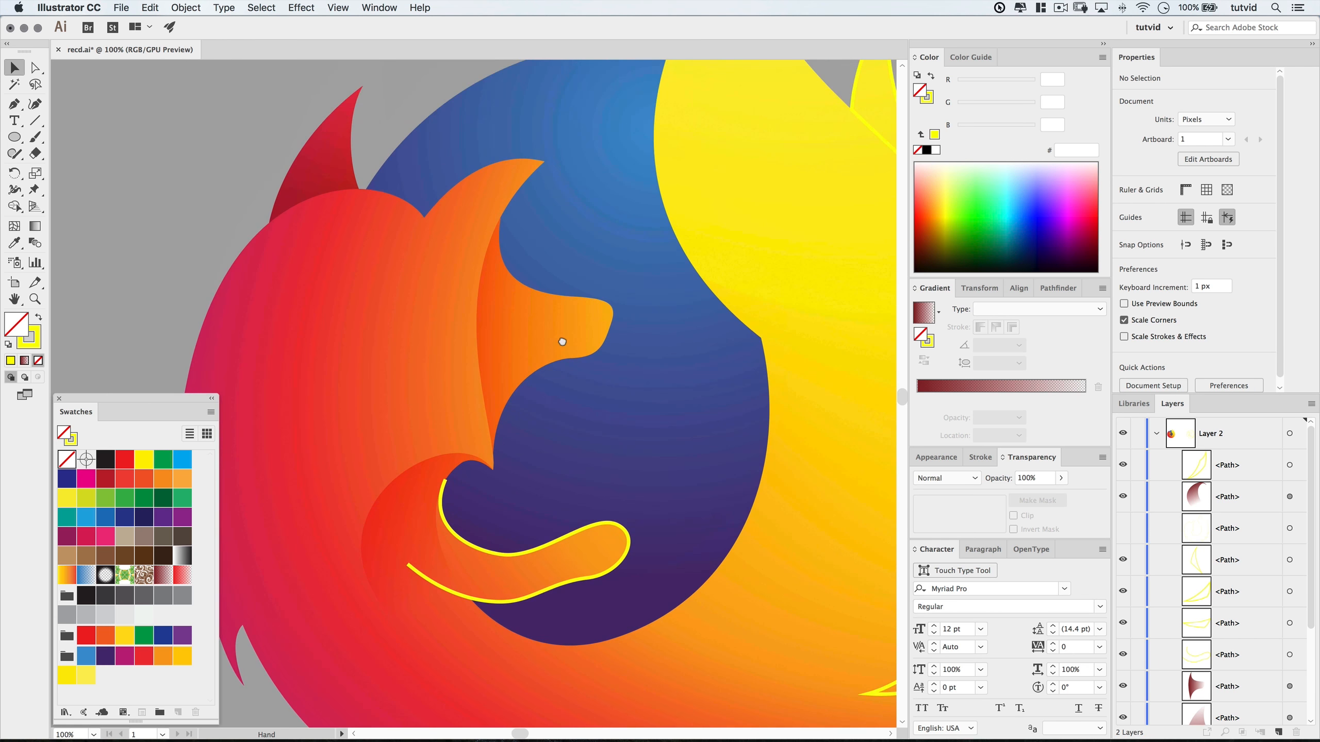
left_click_drag(525, 456, 494, 251)
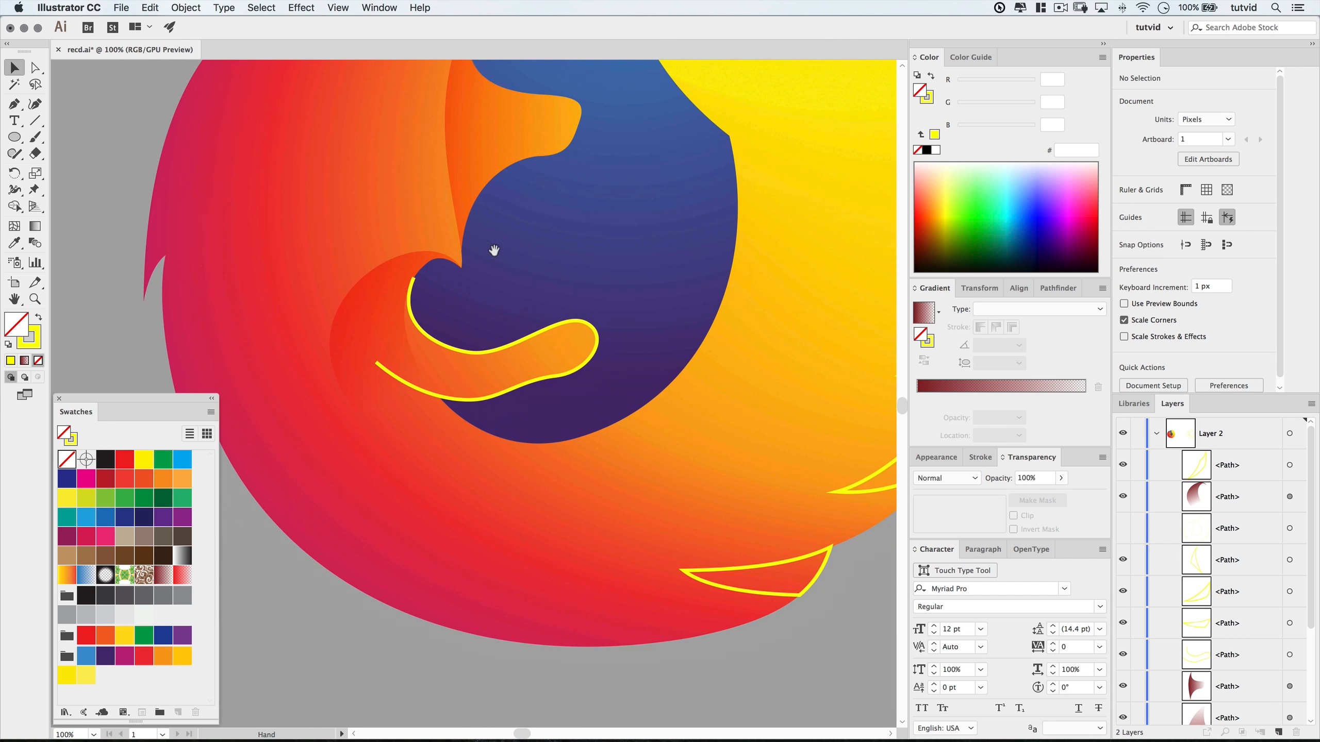
Remove the yellow stroke from the fox's arm path and fill it with the dark red transparent gradient swatch.
left_click(508, 353)
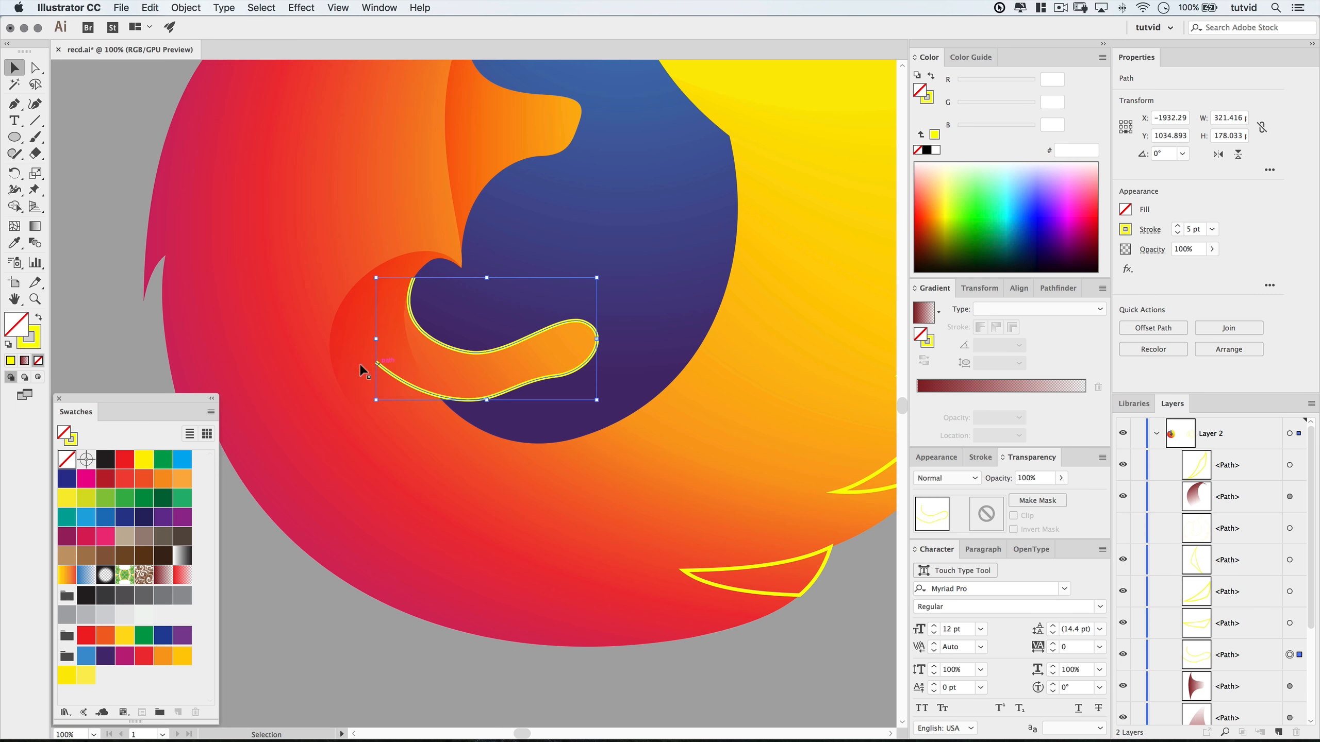
double_click(42, 339)
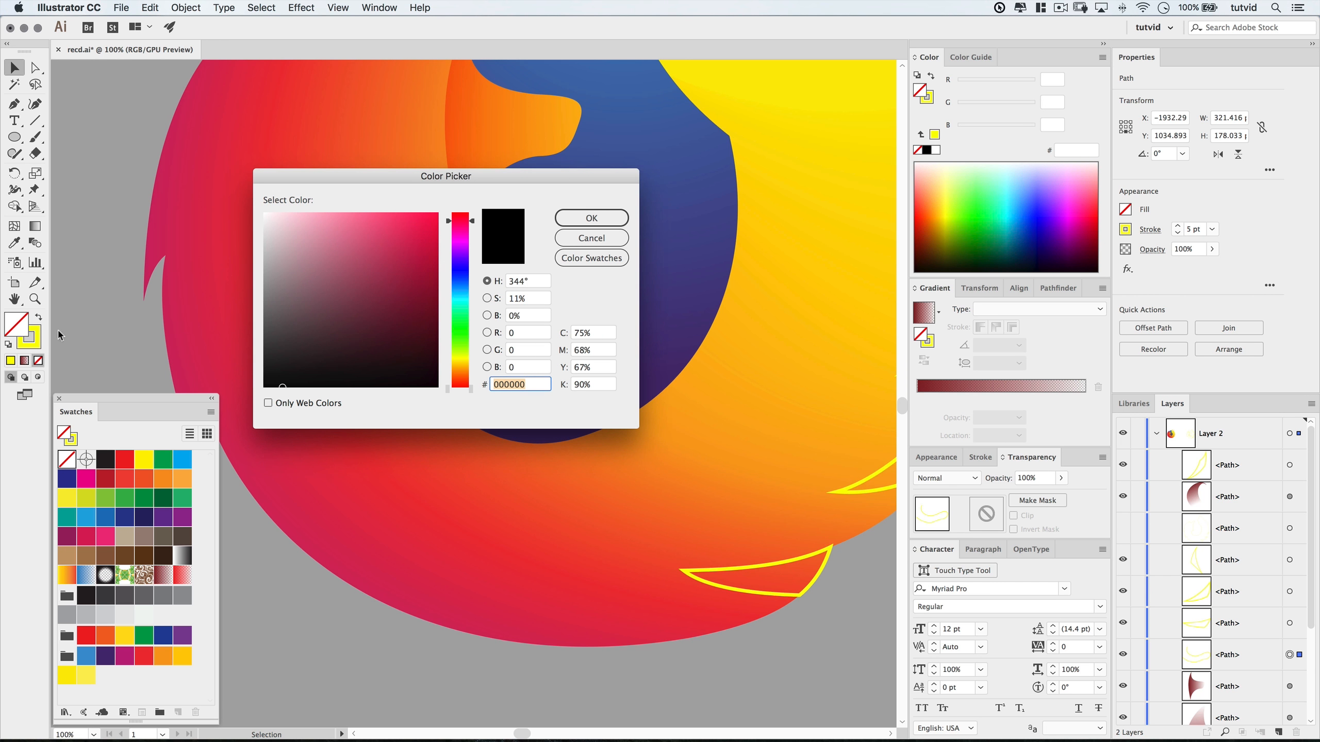
key("Escape")
left_click(38, 360)
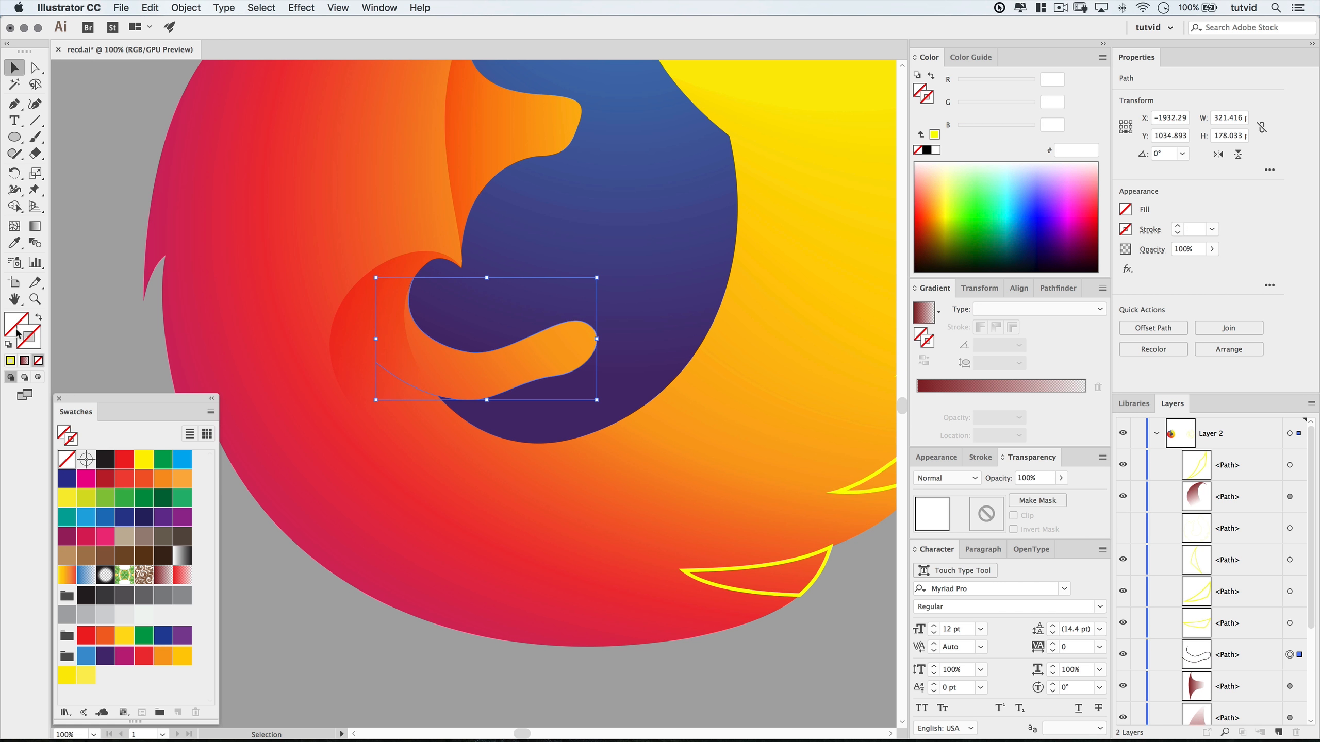
left_click(163, 575)
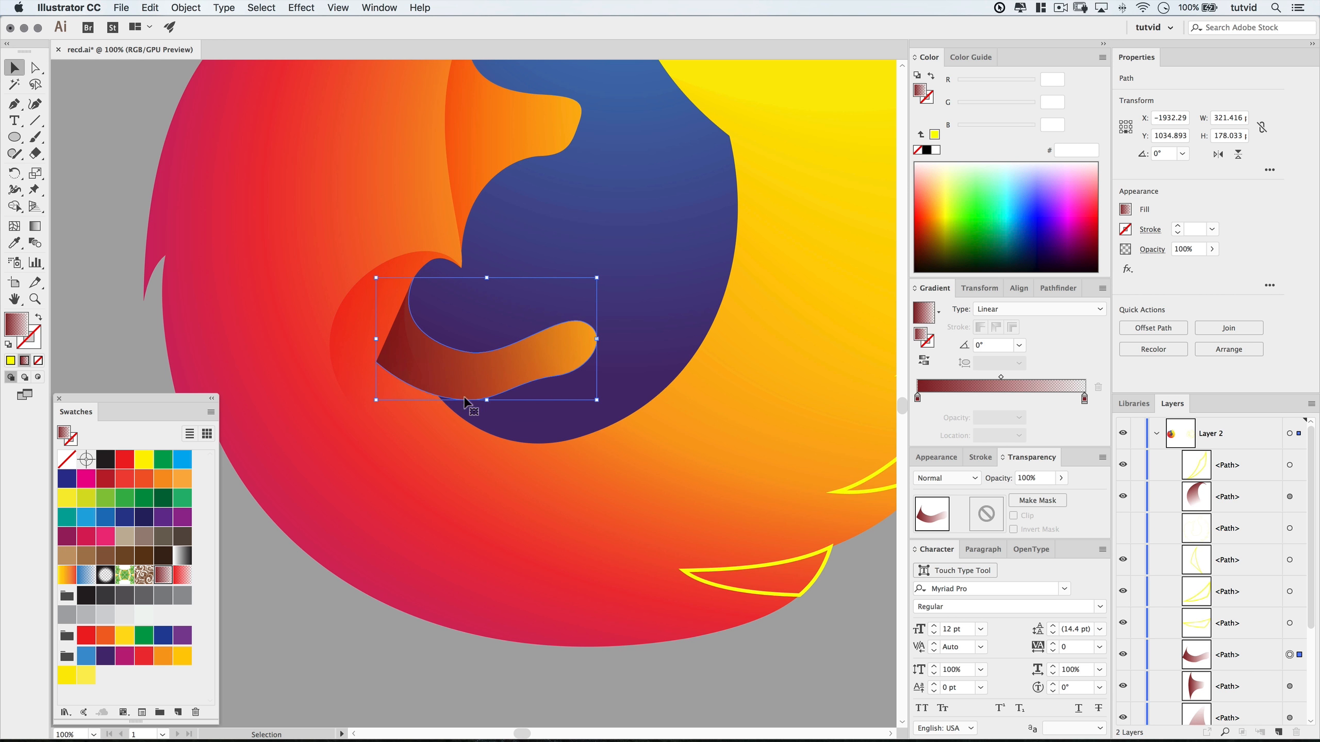
Redirect the arm's gradient upward from its lower edge at about 83.2° and set its blending mode to Soft Light.
left_click(35, 226)
left_click_drag(462, 410, 466, 376)
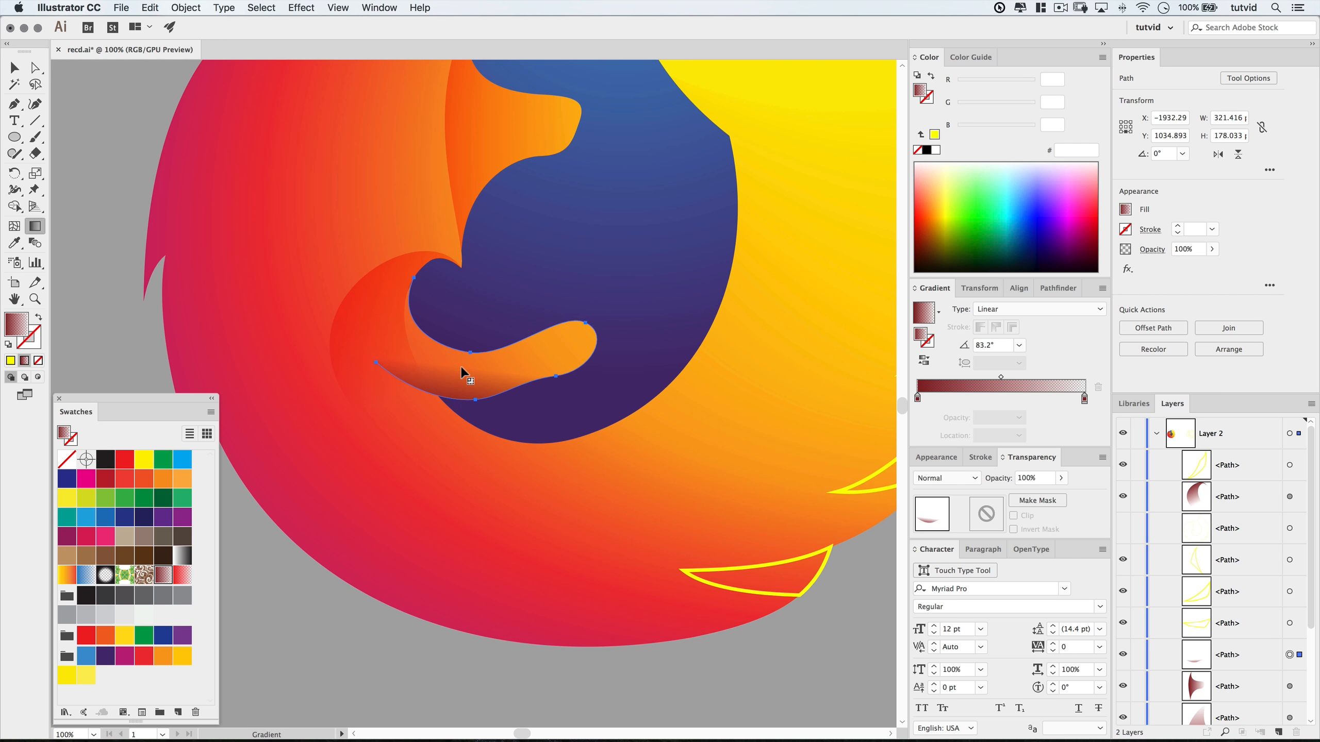
left_click(948, 480)
left_click(959, 354)
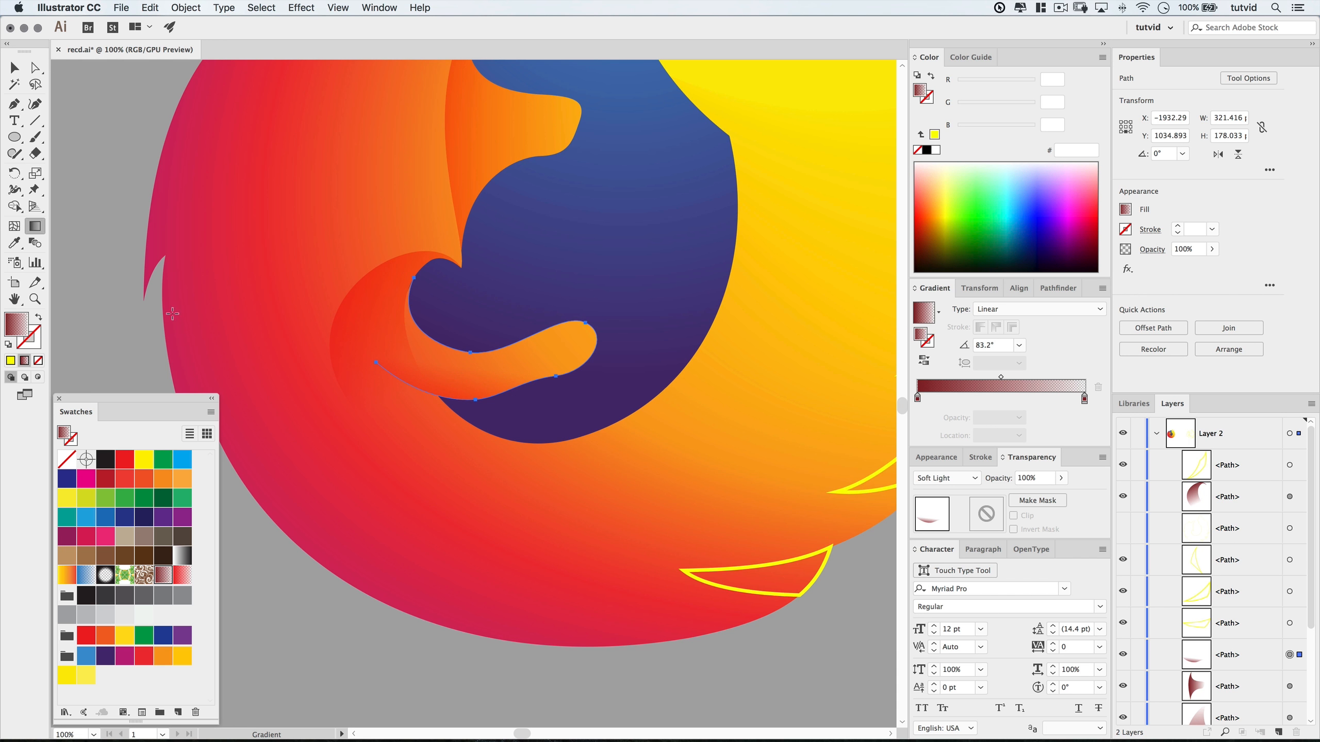
key("v")
left_click(115, 302)
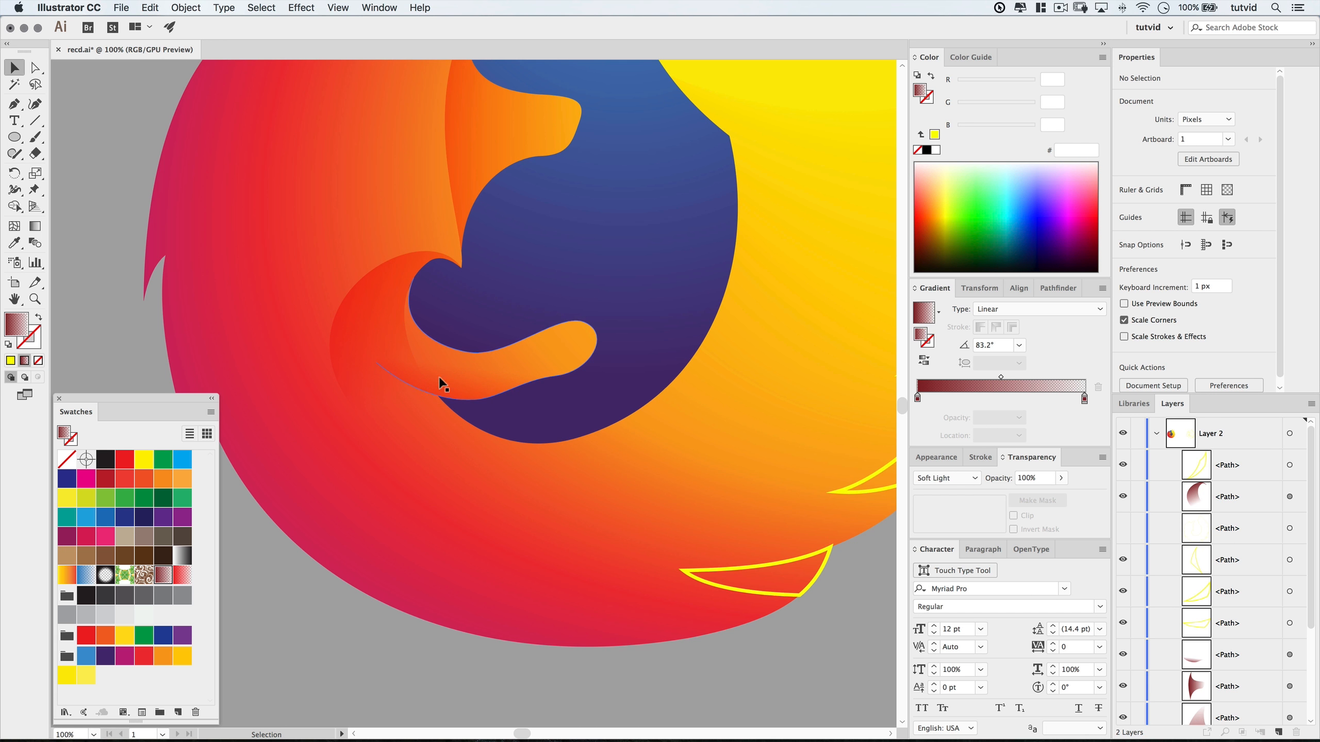
Remove the yellow strokes from the three pointed shapes along the tail's outer edge and fill them with the bright red transparent gradient swatch.
key("super+minus")
key("super+minus")
key("super+minus")
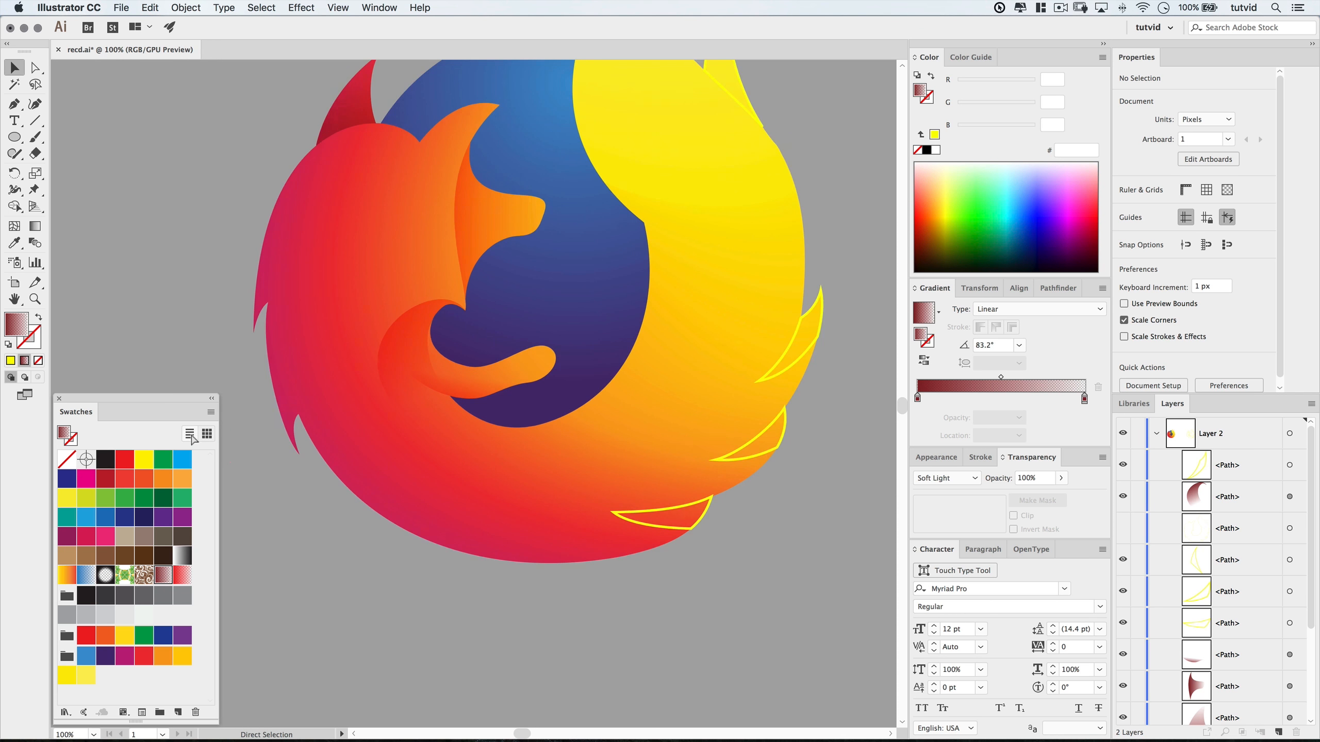
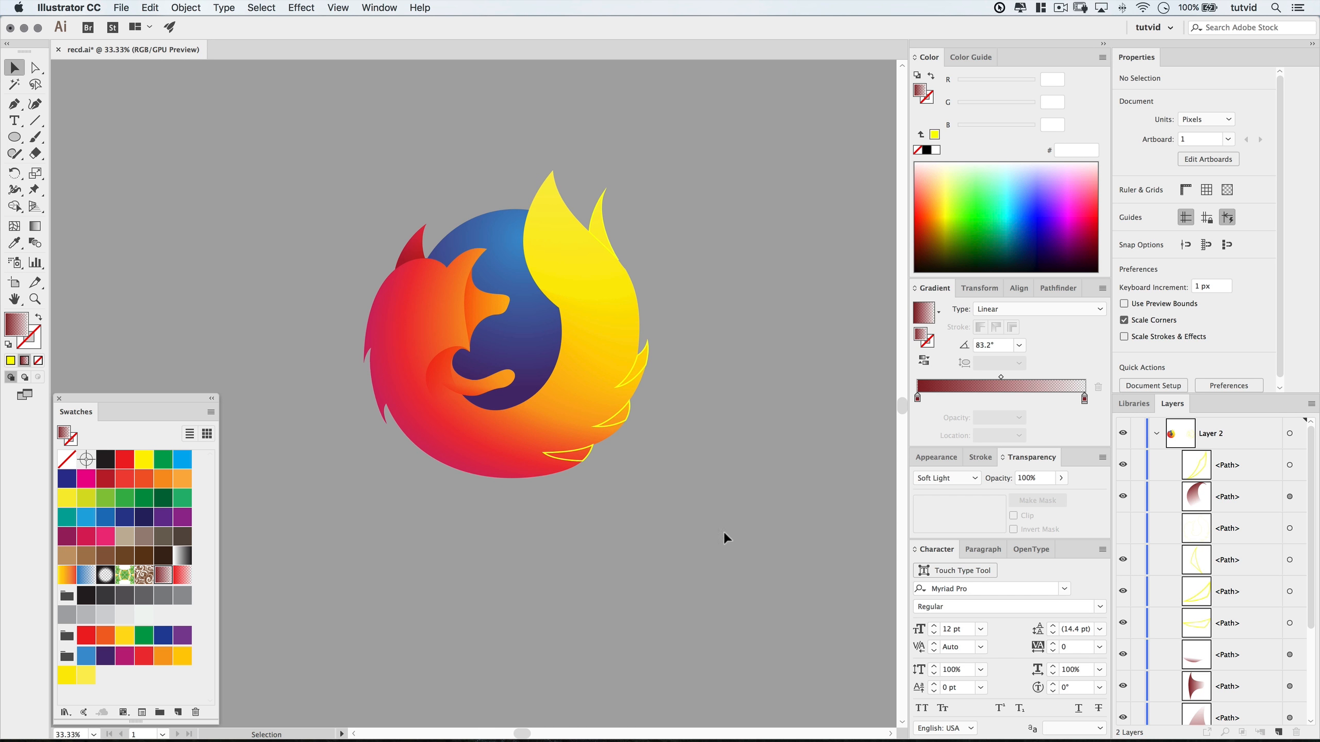
key("z")
left_click(592, 446)
left_click(473, 378)
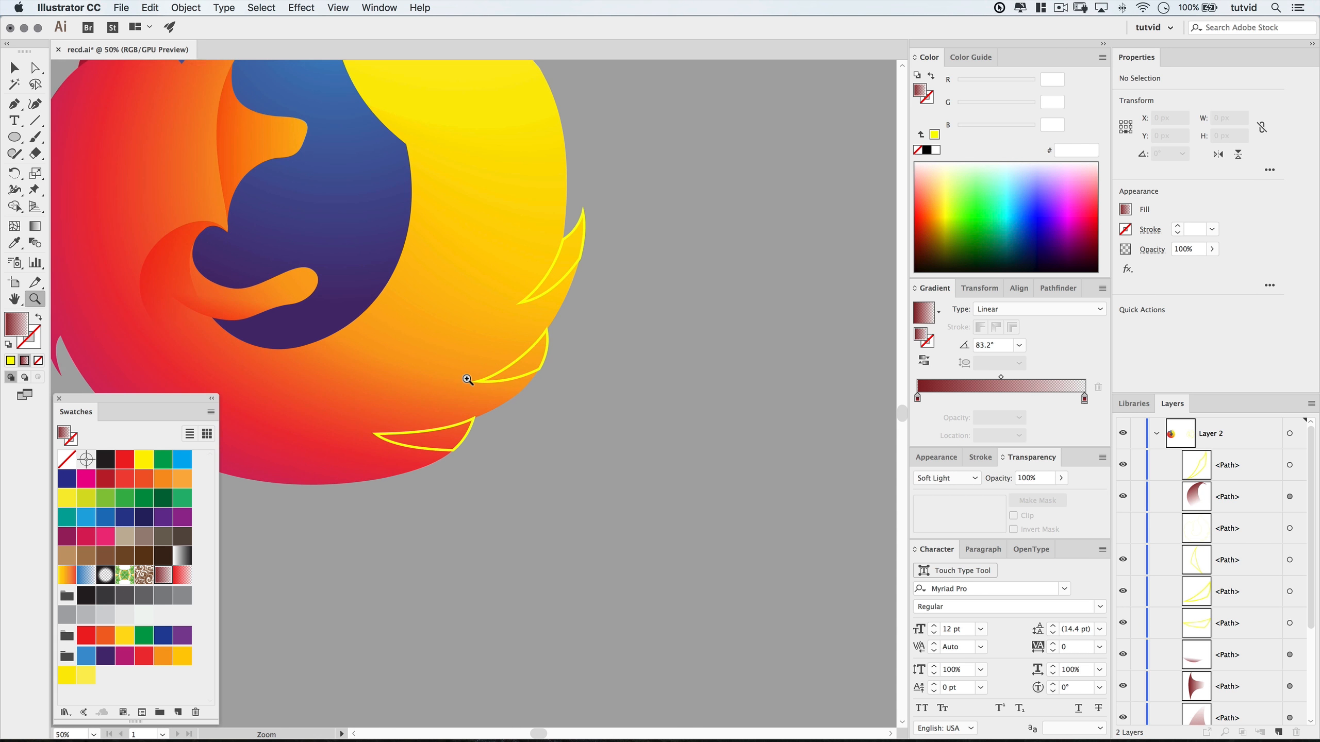
left_click(468, 380)
key("v")
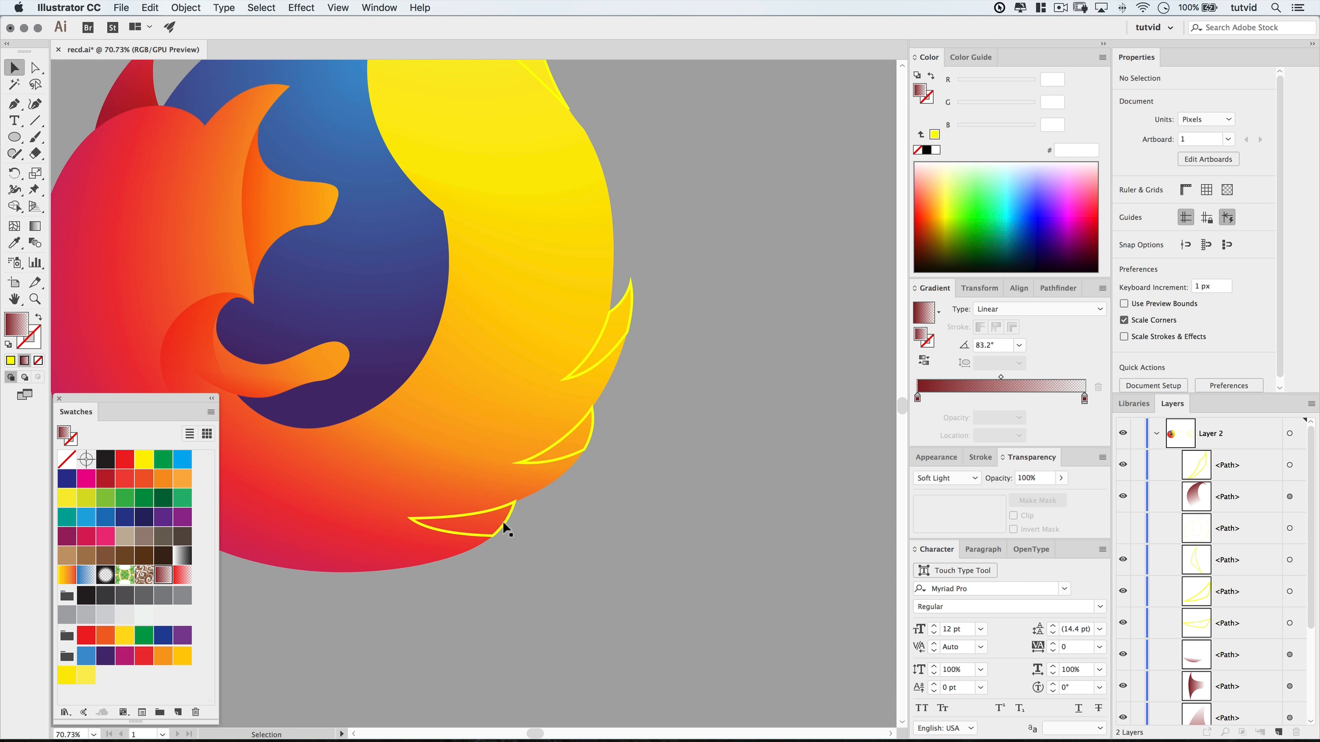
left_click(507, 529)
left_click(594, 430, "shift")
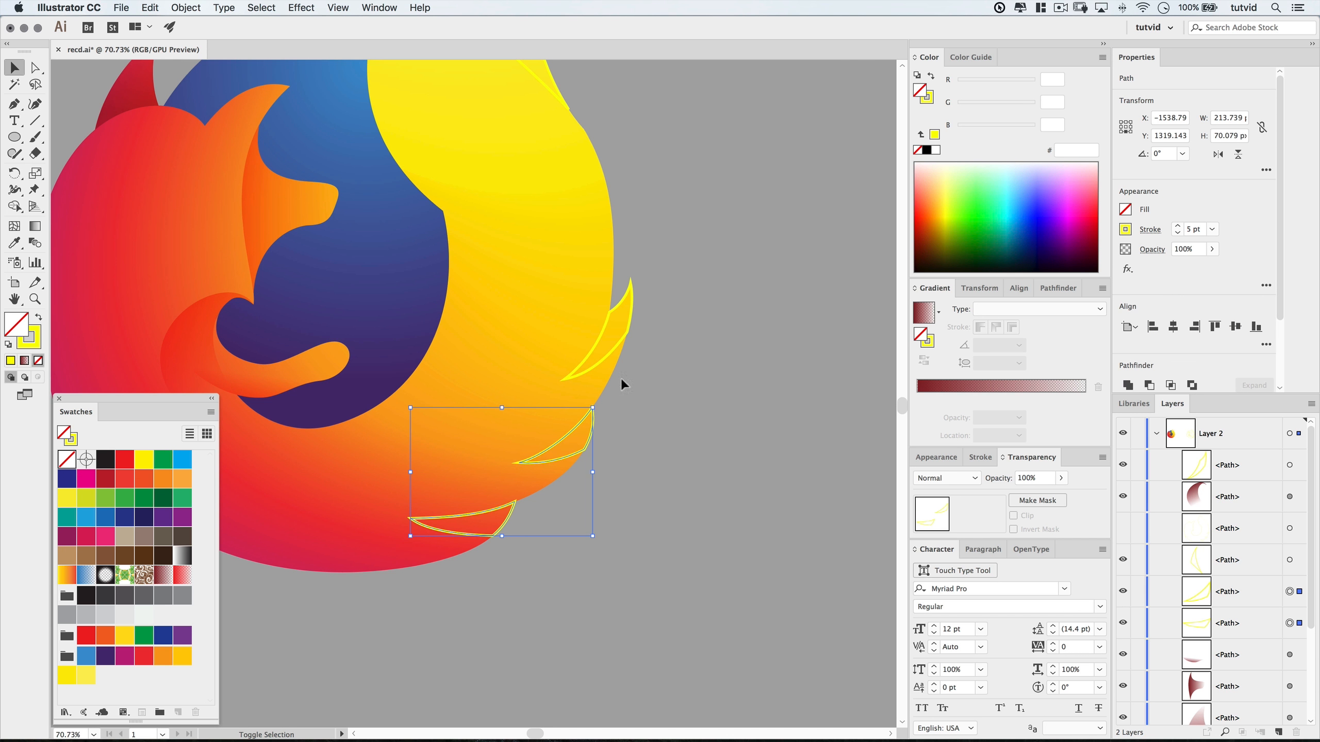
left_click(630, 322, "shift")
left_click(37, 345)
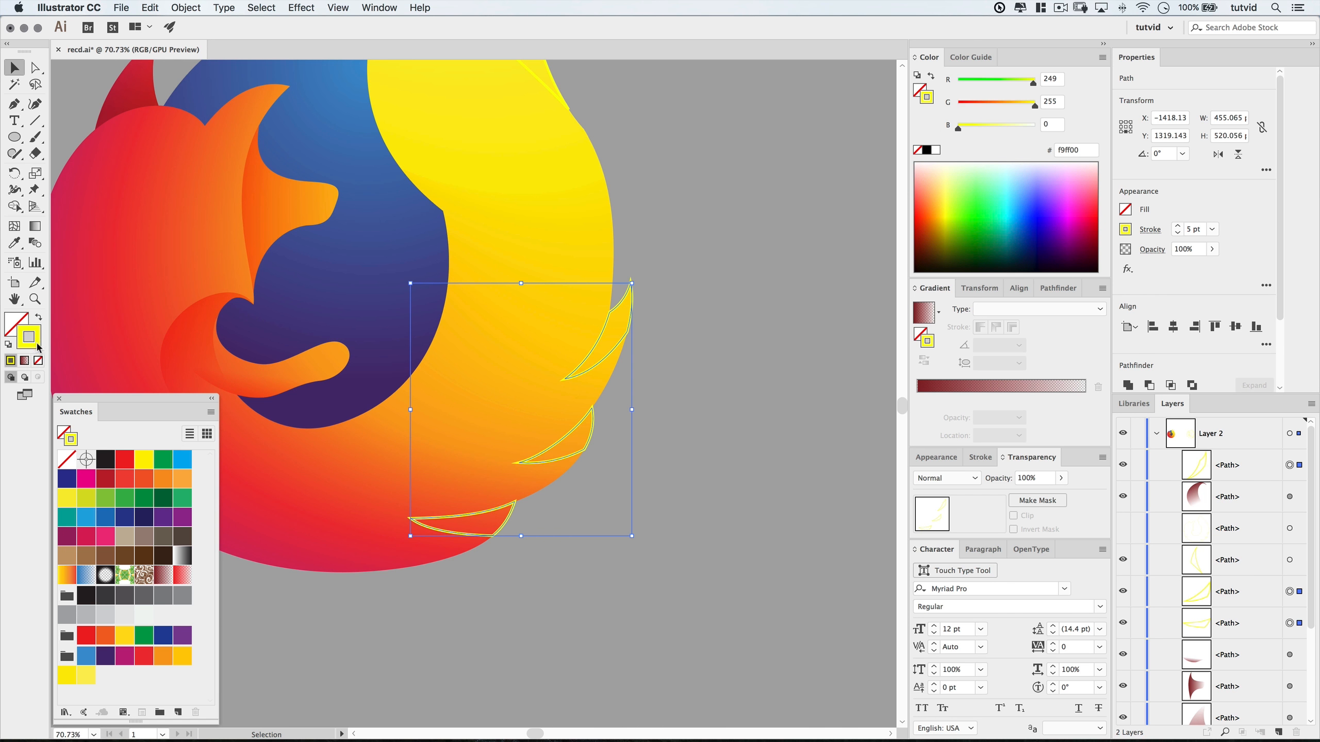
left_click(38, 361)
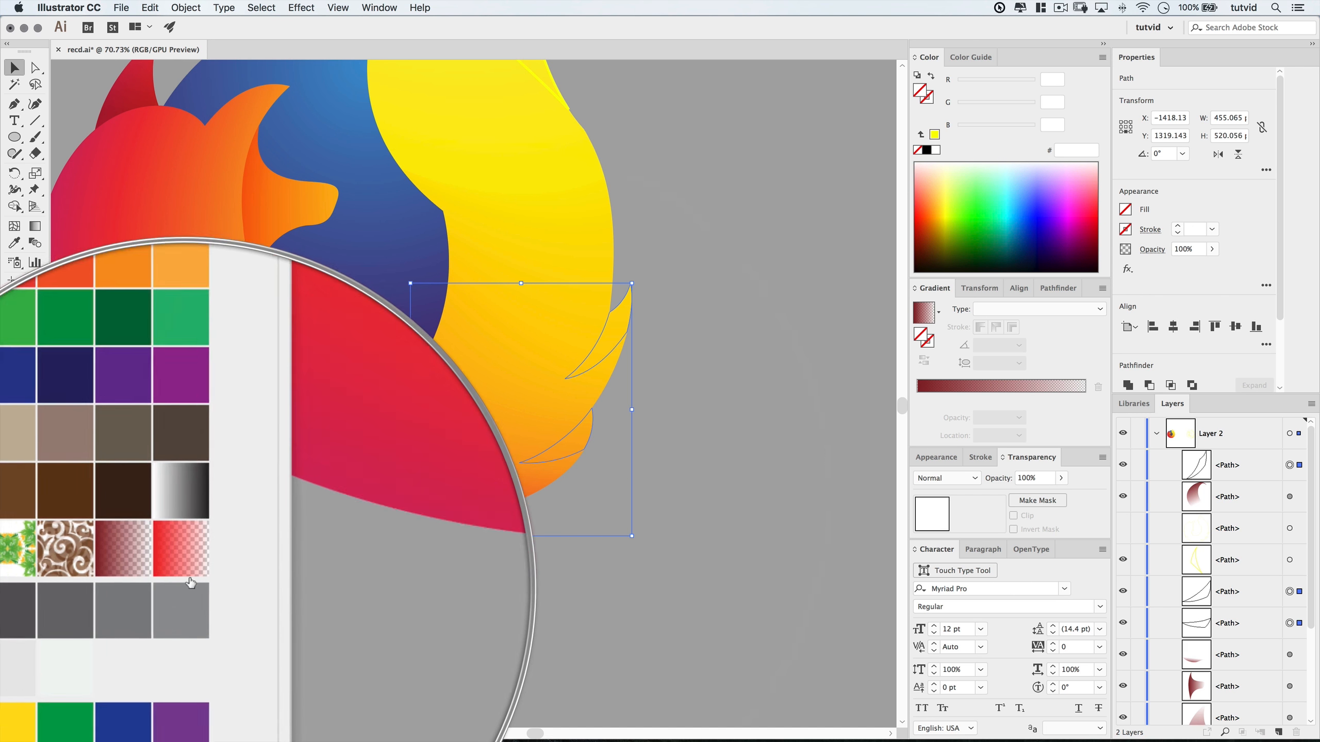
left_click(182, 574)
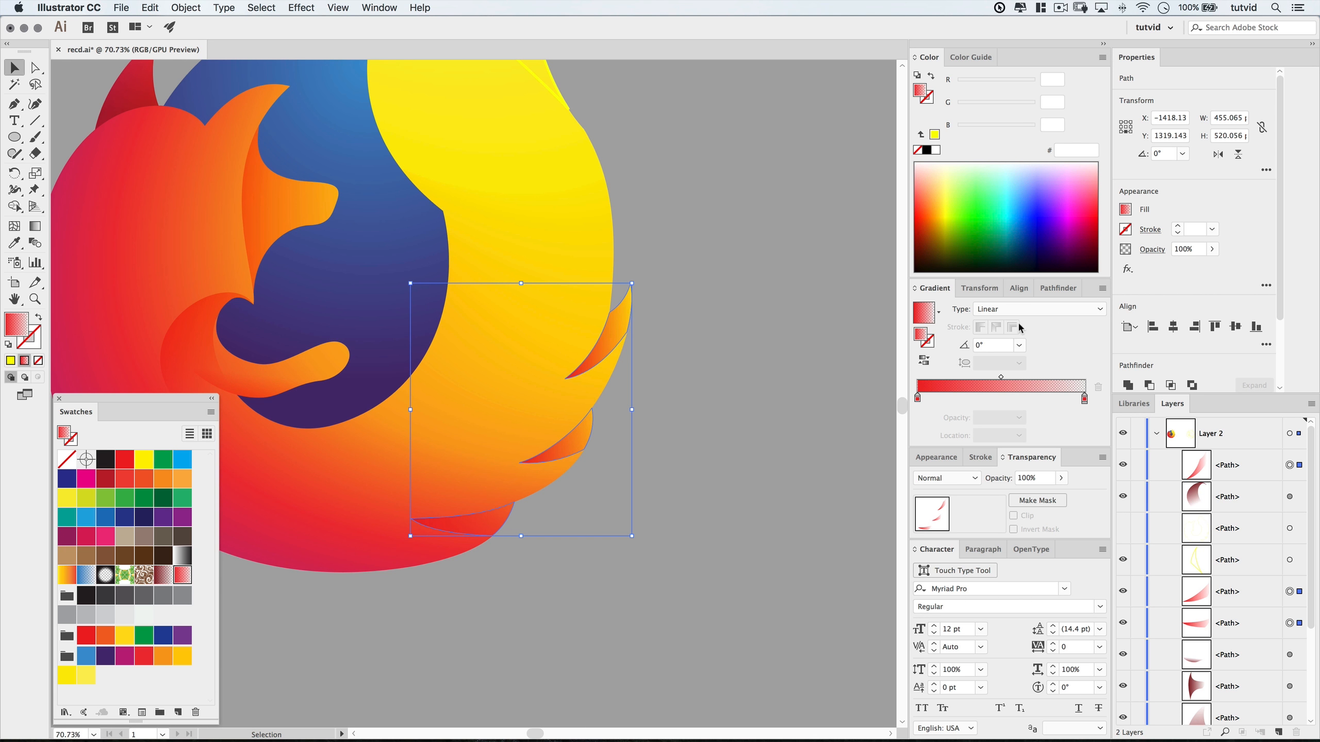
Set the blending mode of the three pointed tail shapes to Multiply.
left_click(963, 479)
left_click(948, 264)
left_click(737, 499)
scroll(677, 442, "left", 3)
scroll(677, 442, "down", 2)
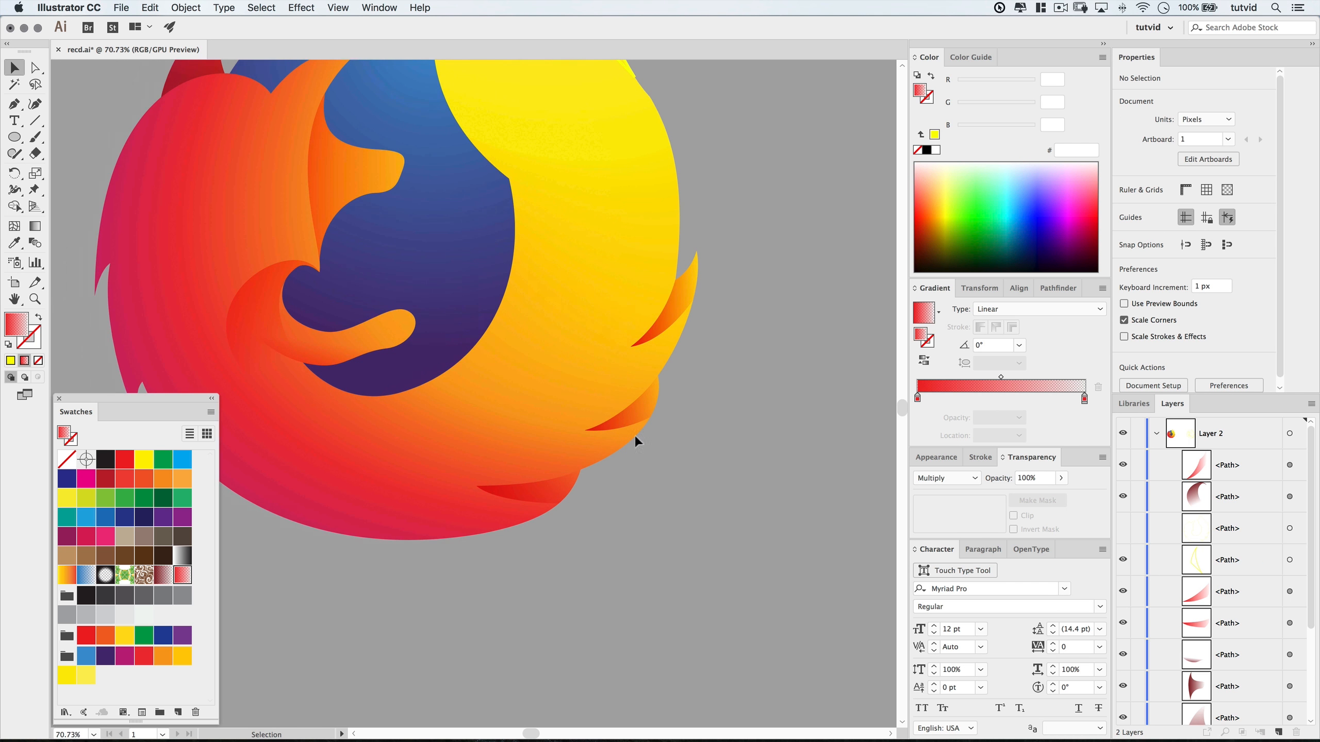
Reduce the opacity of the three pointed tail shapes to 75%, after trying 85%.
left_click(553, 479)
left_click(639, 411, "shift")
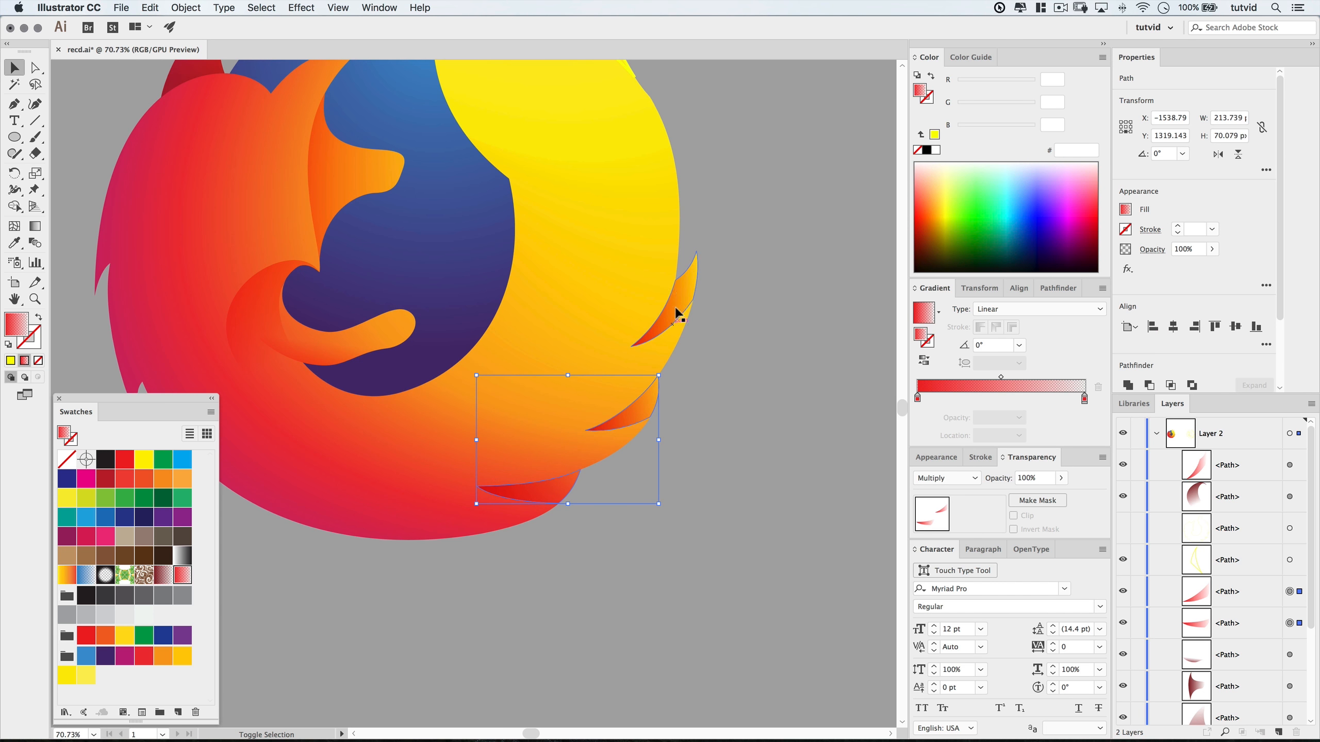
left_click(676, 312, "shift")
left_click(1054, 477)
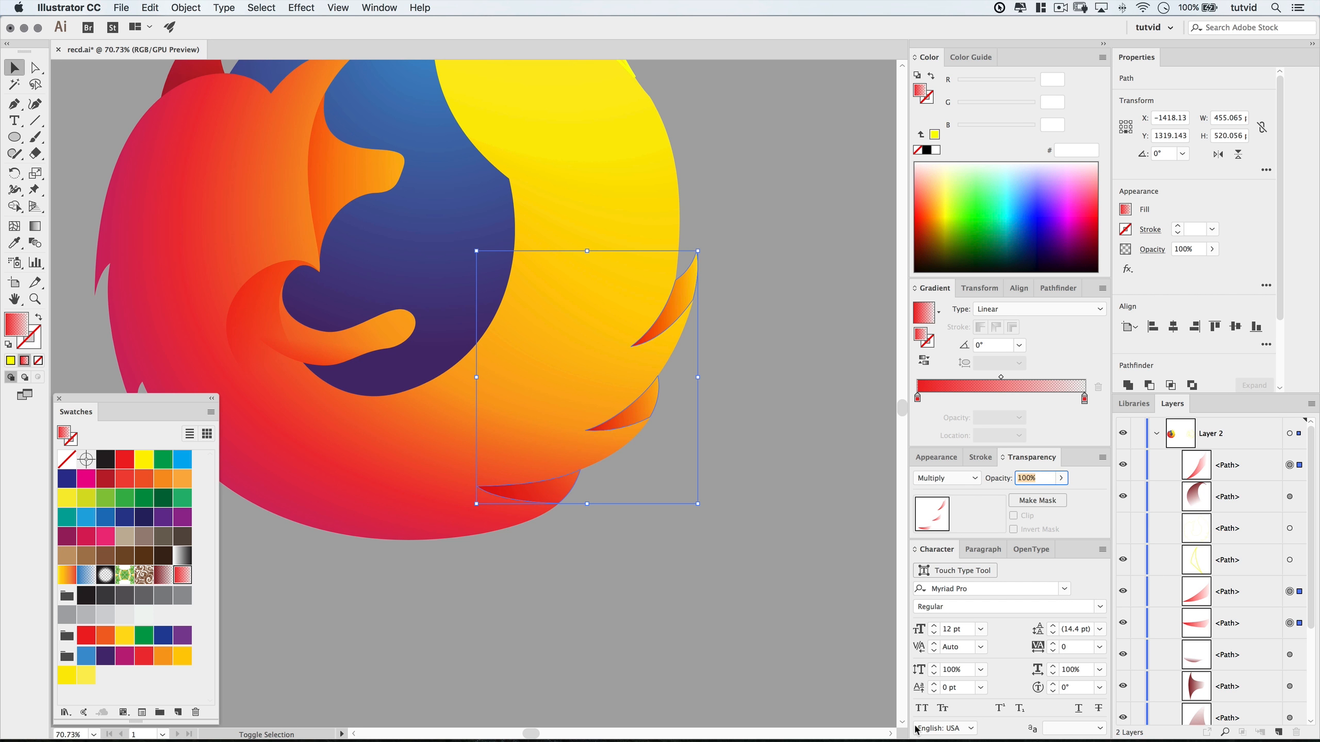
type("85")
key("Return")
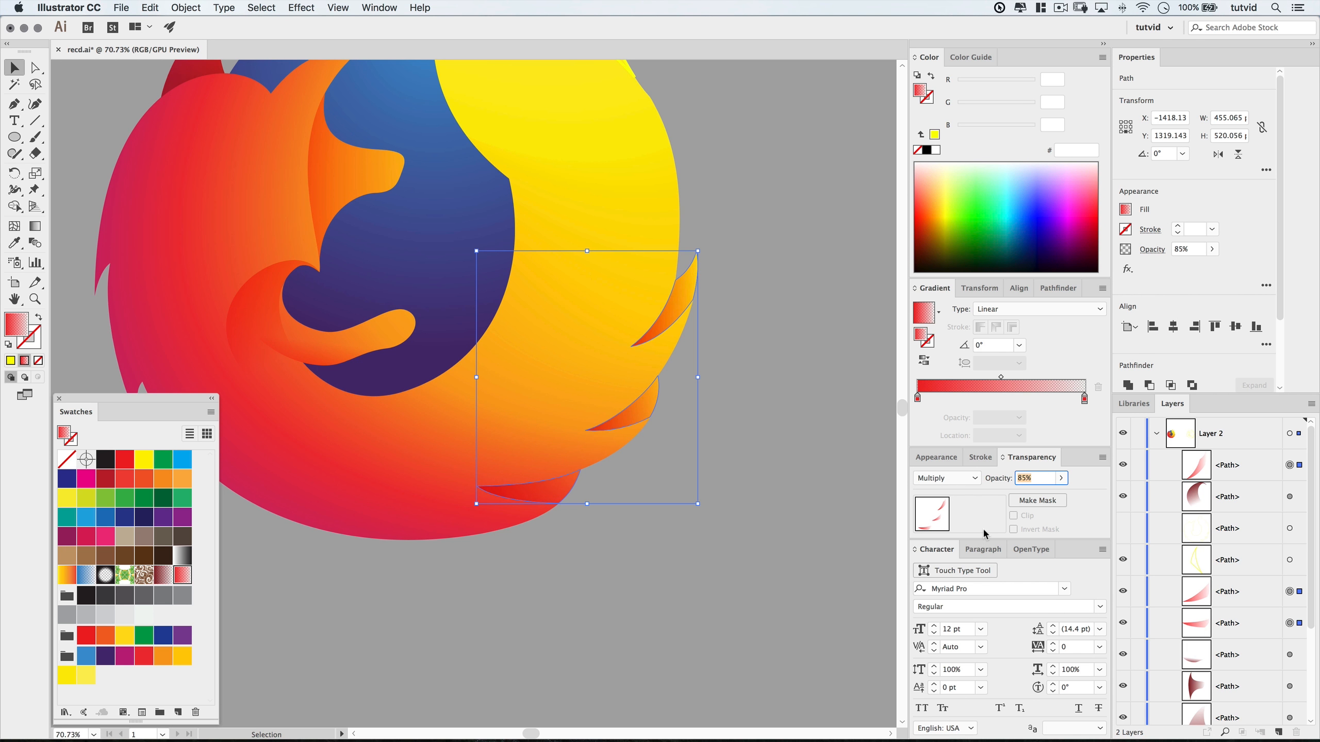
left_click(820, 534)
Remove the yellow stroke from the small flame behind the tail's upper tip and fill it with the bright red transparent gradient swatch.
left_click_drag(721, 499, 721, 581)
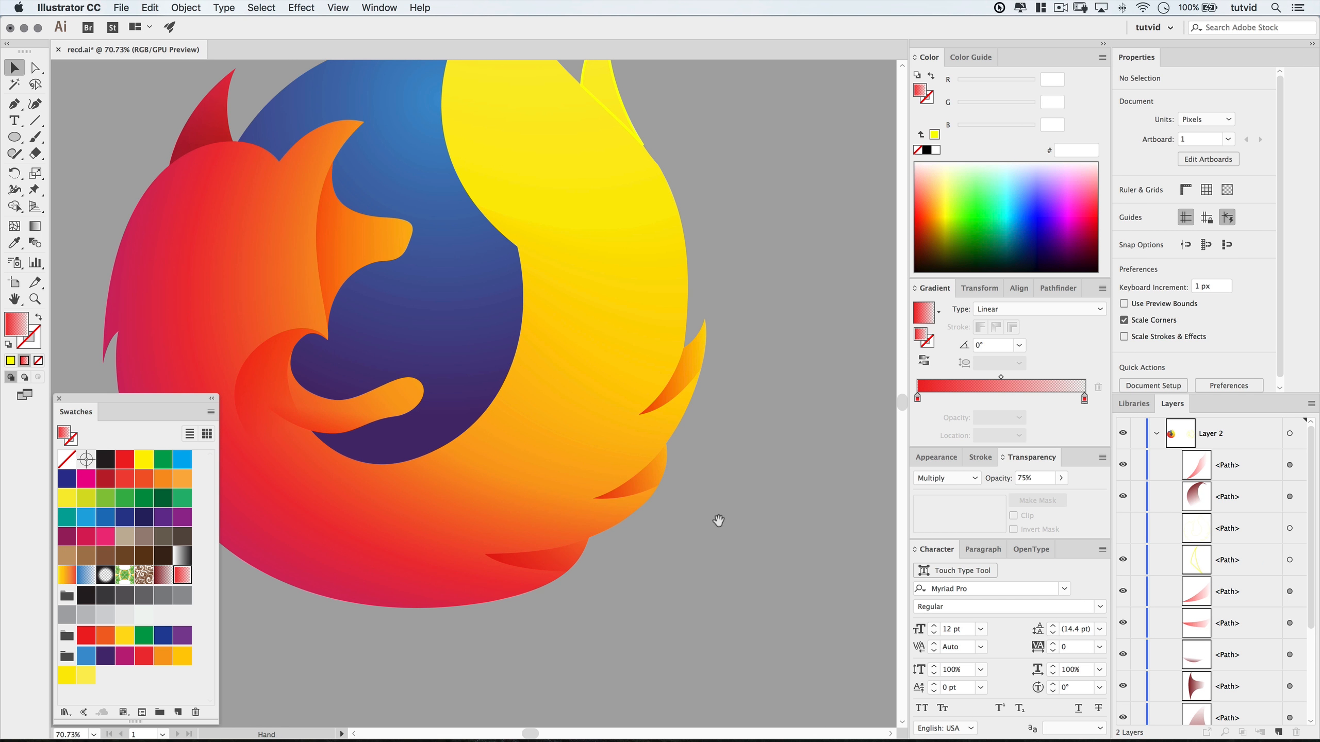
left_click_drag(716, 524, 751, 476)
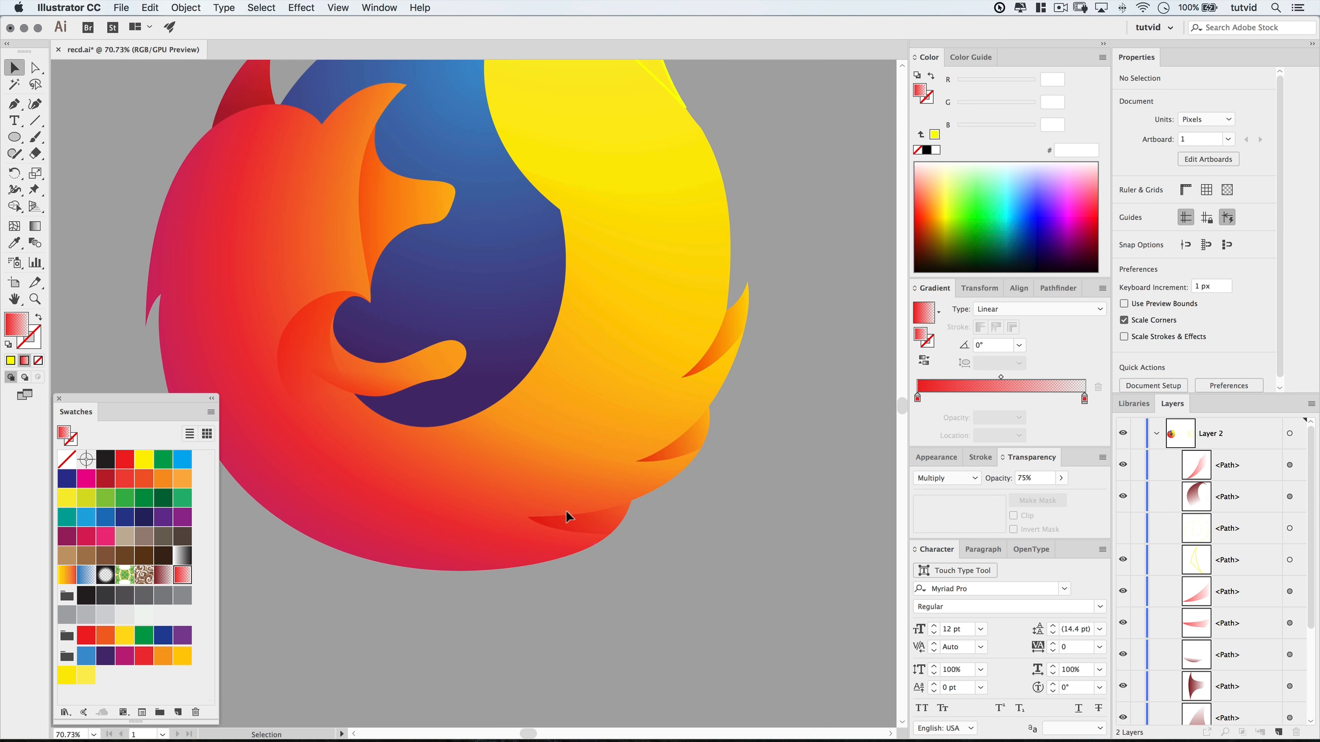
left_click_drag(741, 339, 741, 409)
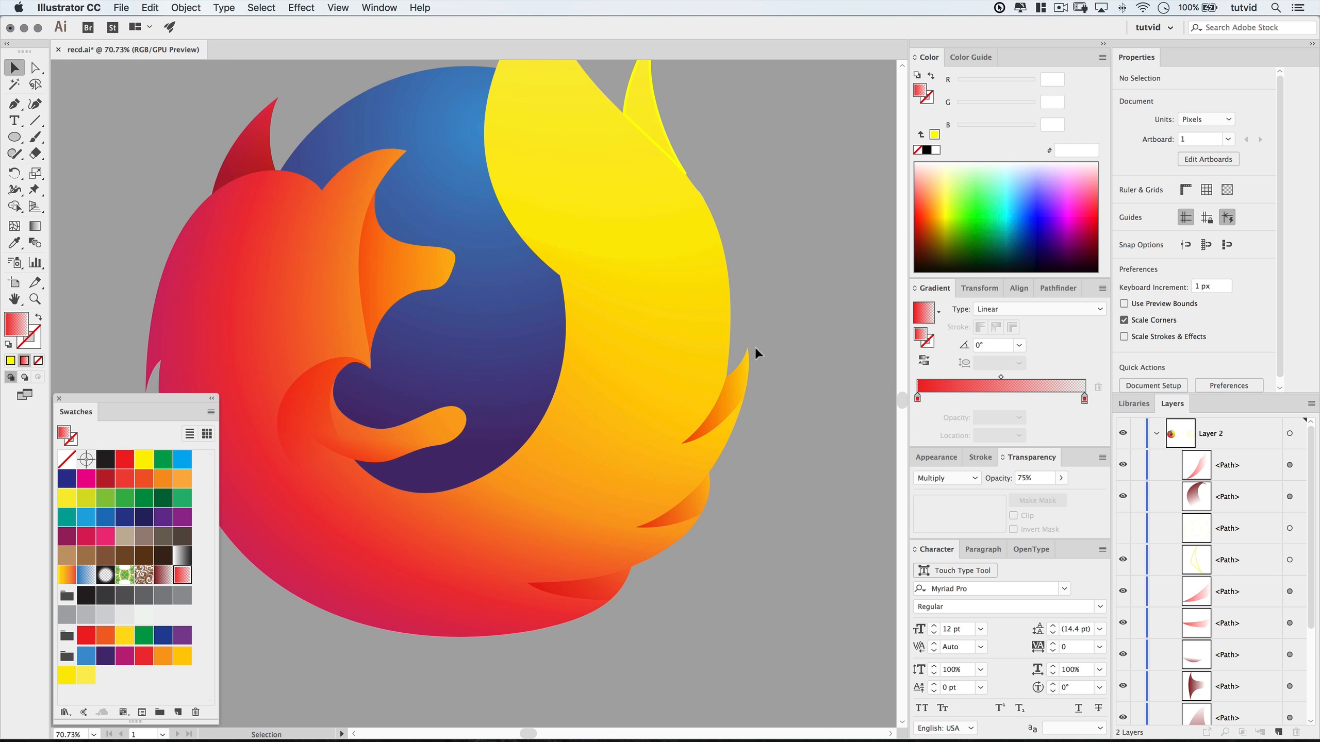
left_click_drag(726, 349, 701, 398)
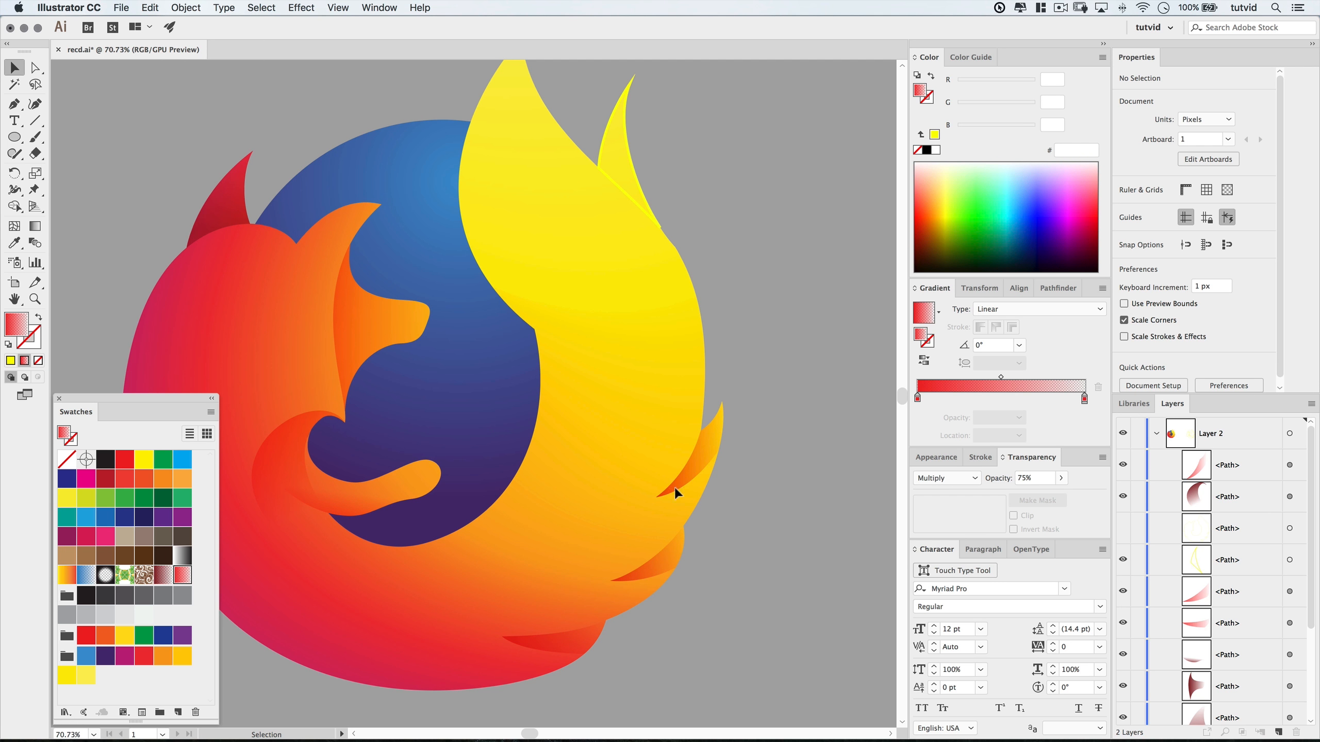
left_click_drag(674, 487, 596, 648)
left_click_drag(652, 532, 710, 394)
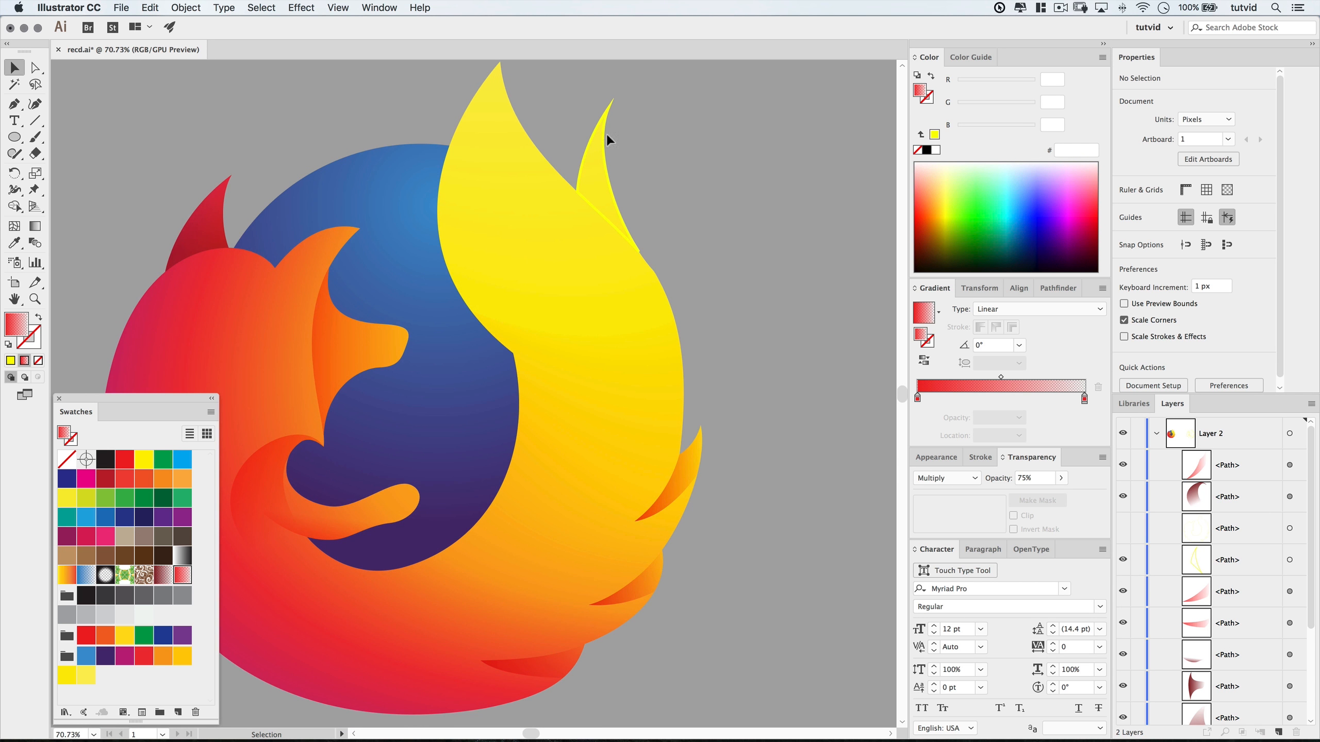
left_click(606, 186)
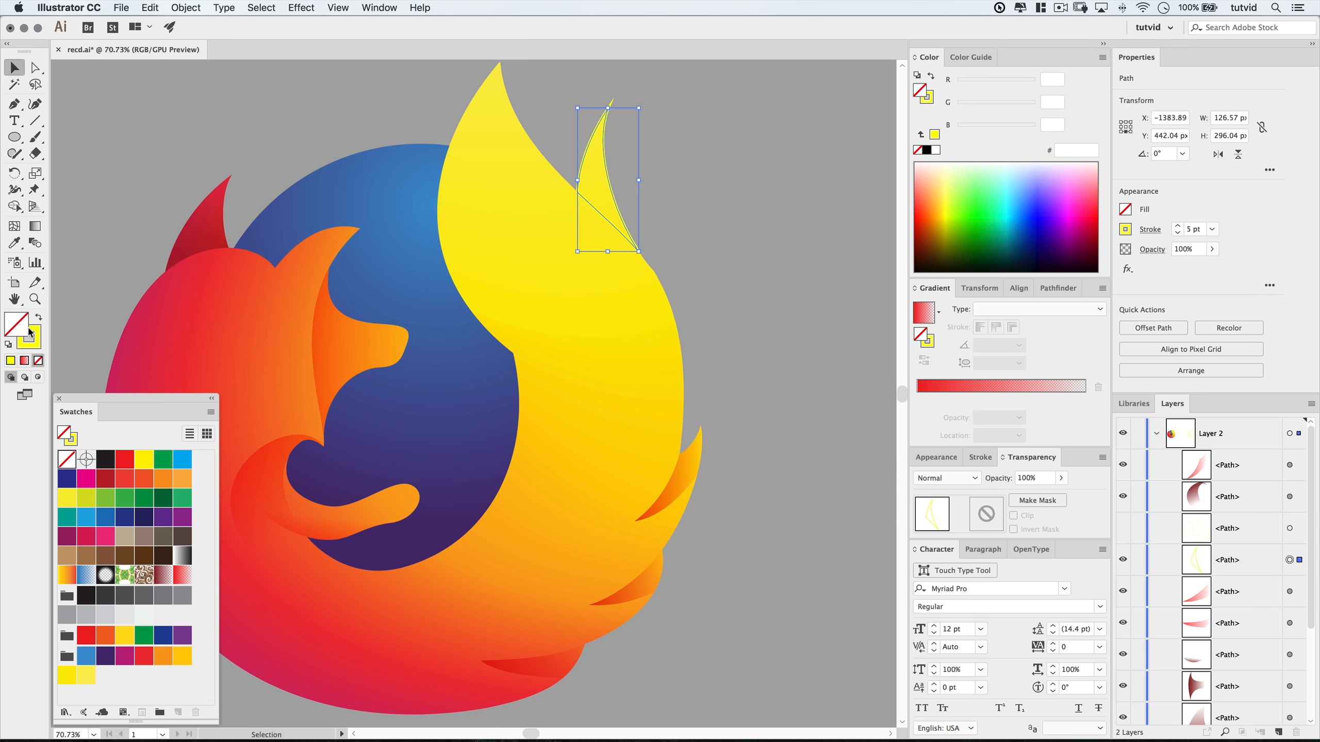
left_click(38, 360)
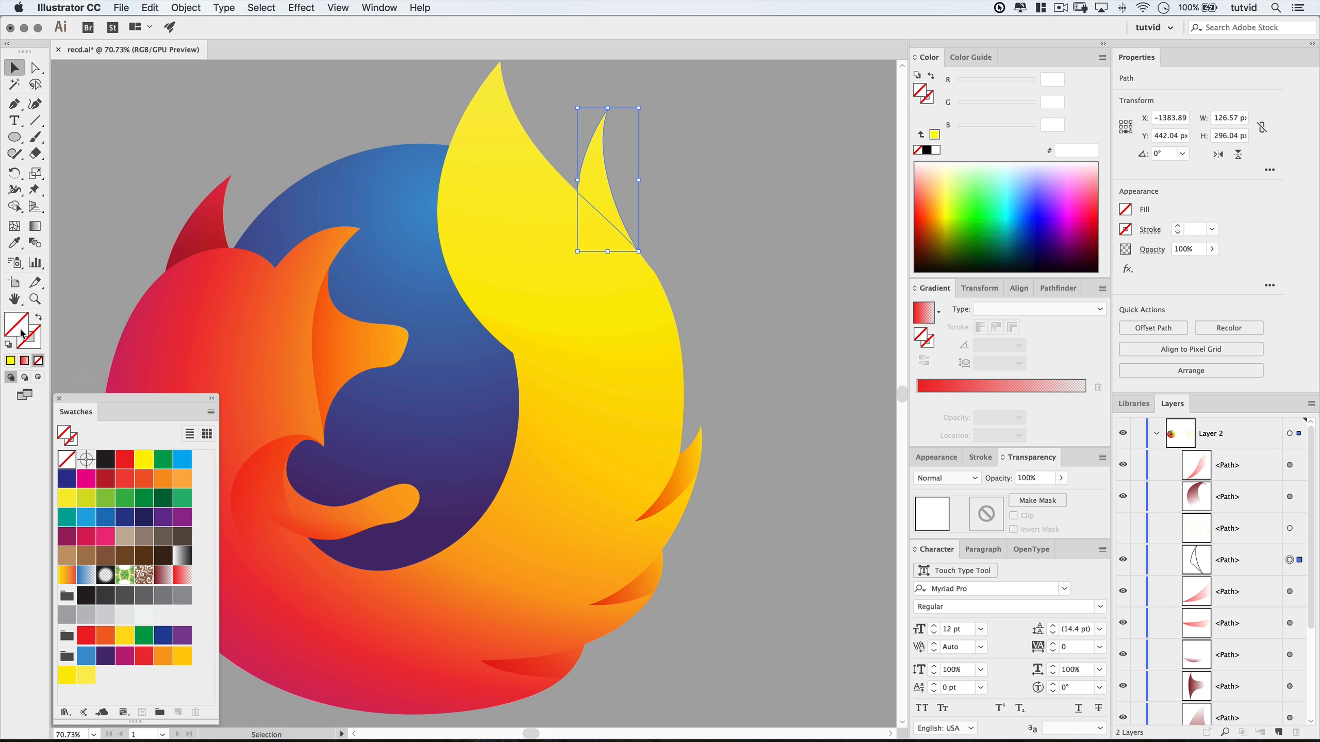
left_click(182, 574)
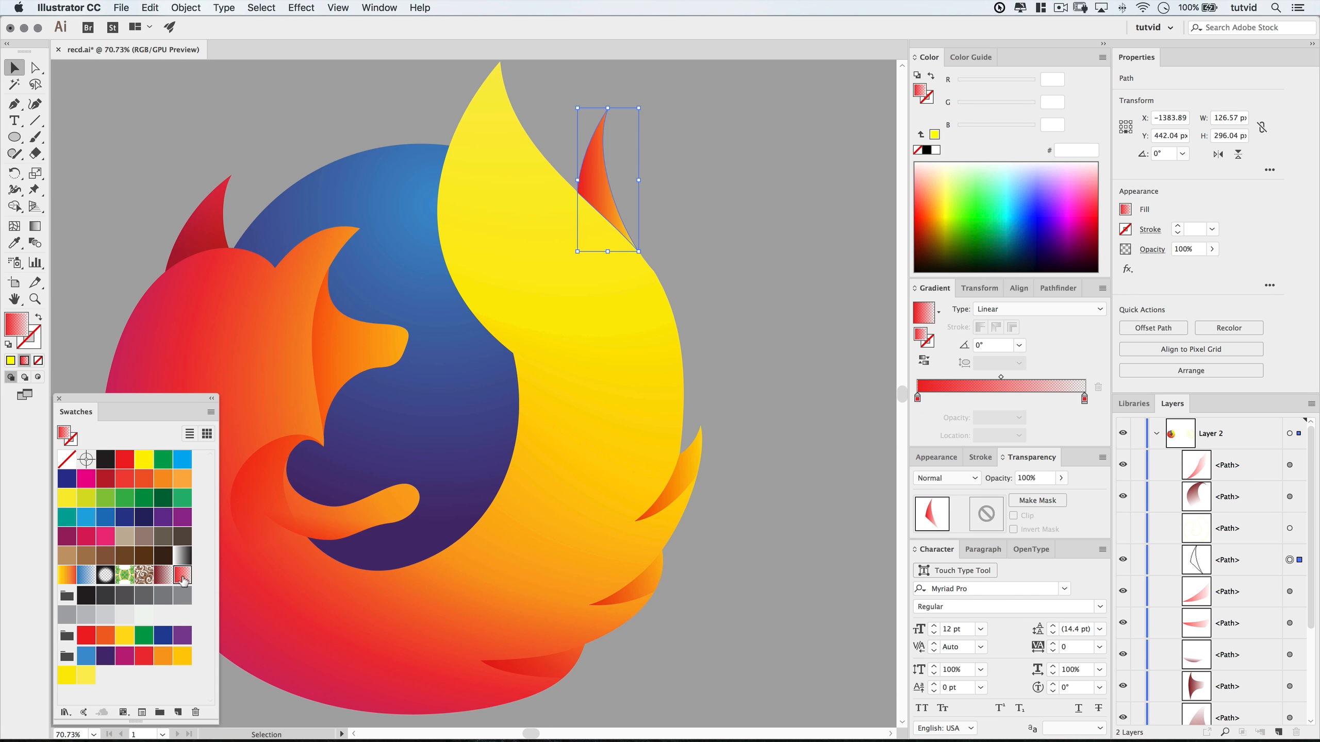
Redirect the small flame's gradient diagonally to about -62.1°, fading from red at its tip to transparent at its base.
left_click(36, 227)
left_click_drag(580, 130, 614, 223)
left_click_drag(562, 134, 624, 221)
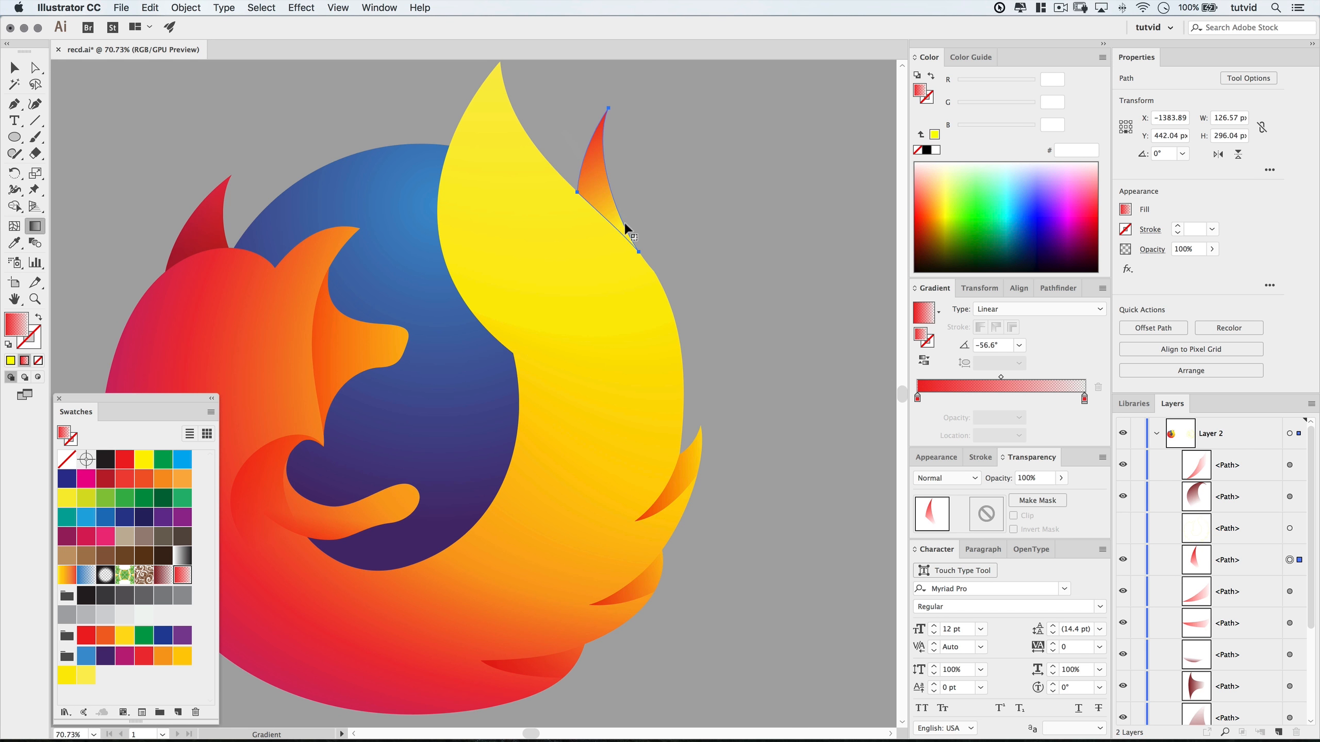
left_click_drag(571, 132, 639, 263)
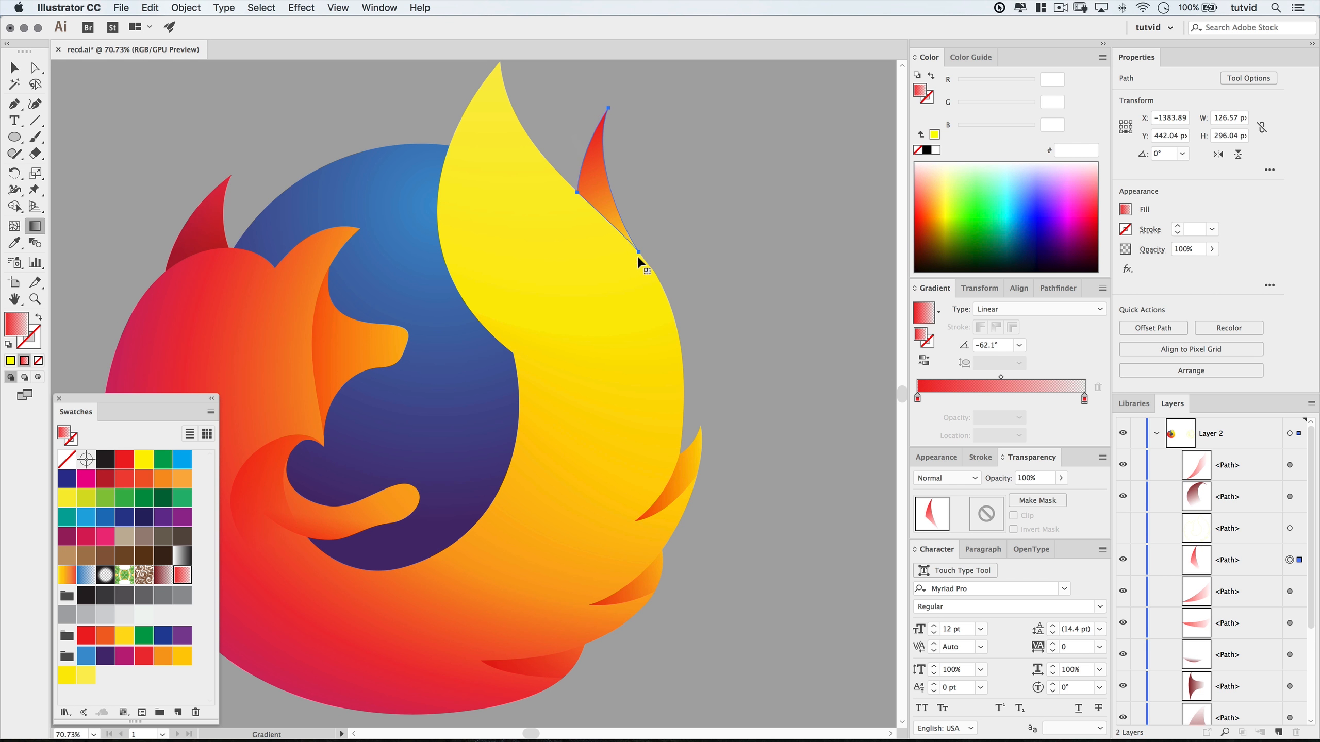
Set the small flame's blending mode to Hard Light and its opacity to 40%.
left_click(955, 476)
left_click(962, 365)
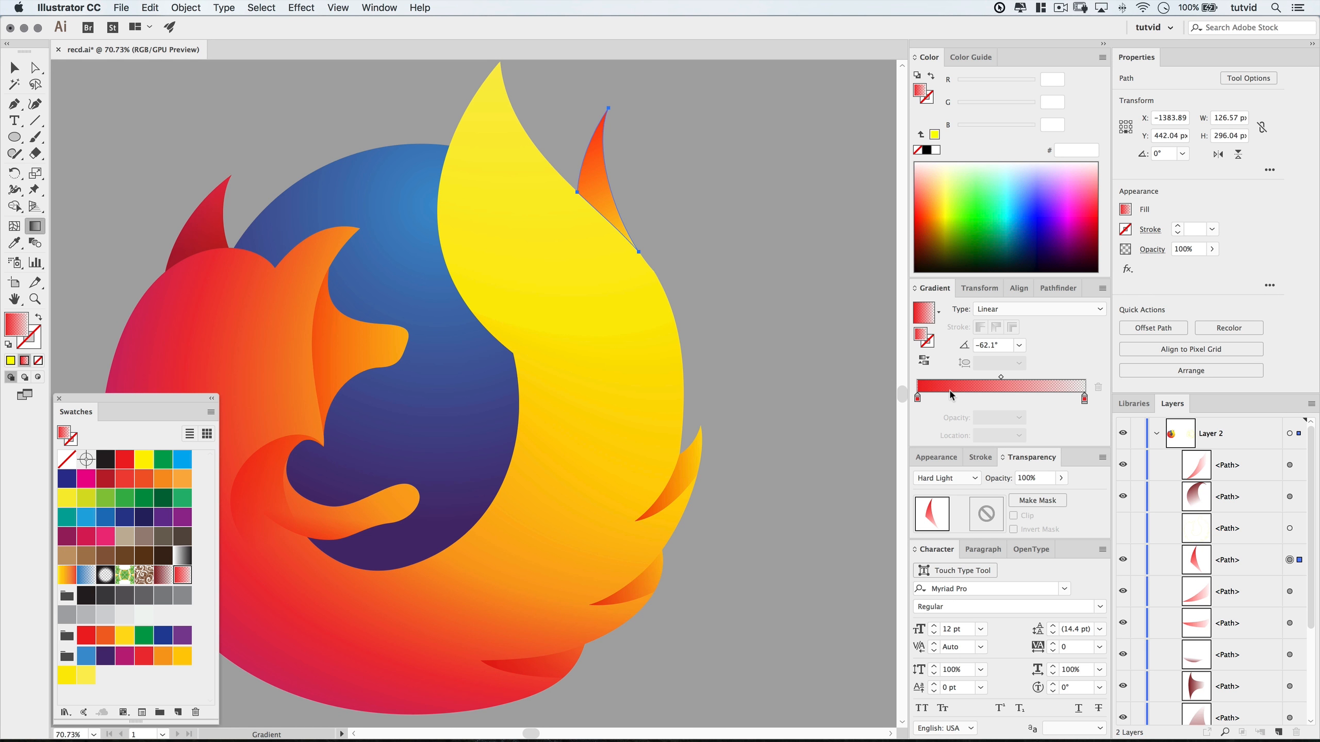
type("40")
key("Return")
key("v")
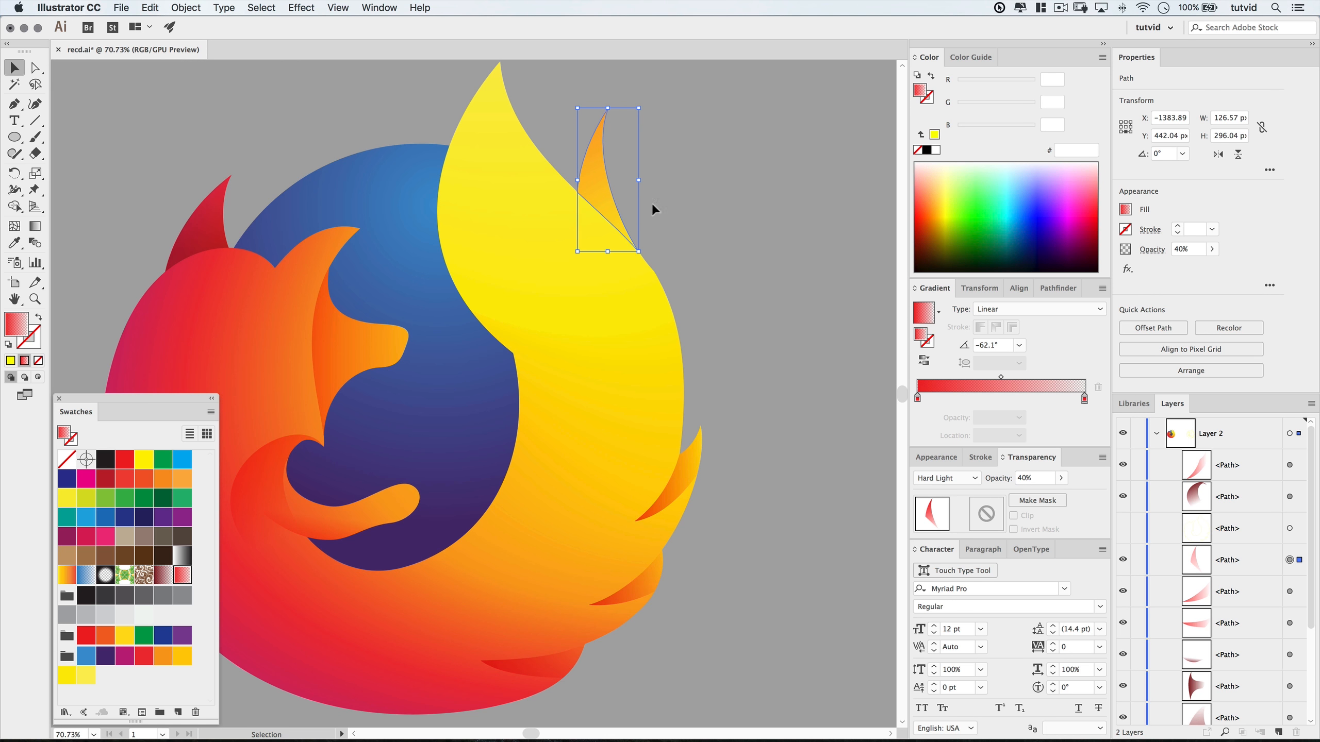
Deselect the small flame and make the hidden yellow fox outline path visible again.
left_click(652, 203)
scroll(609, 172, "up", 2)
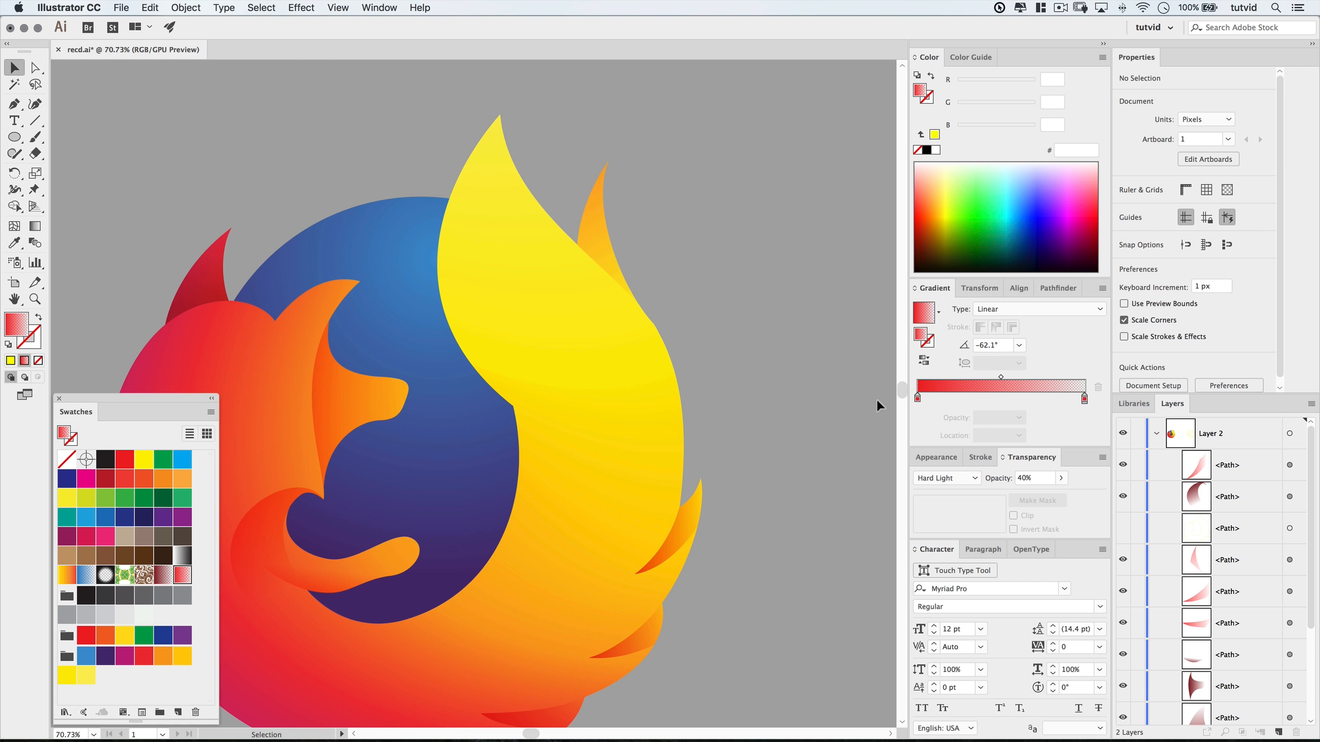
left_click_drag(739, 470, 761, 390)
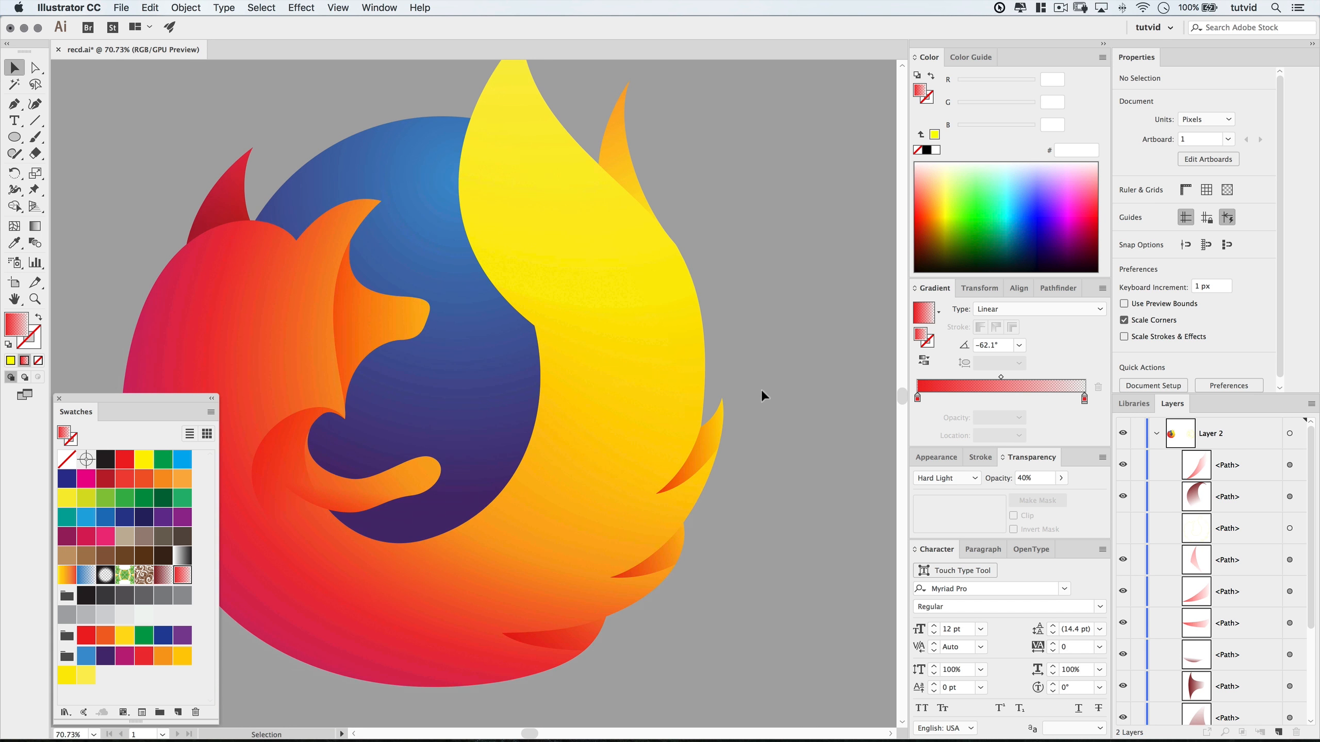
left_click_drag(530, 182, 535, 244)
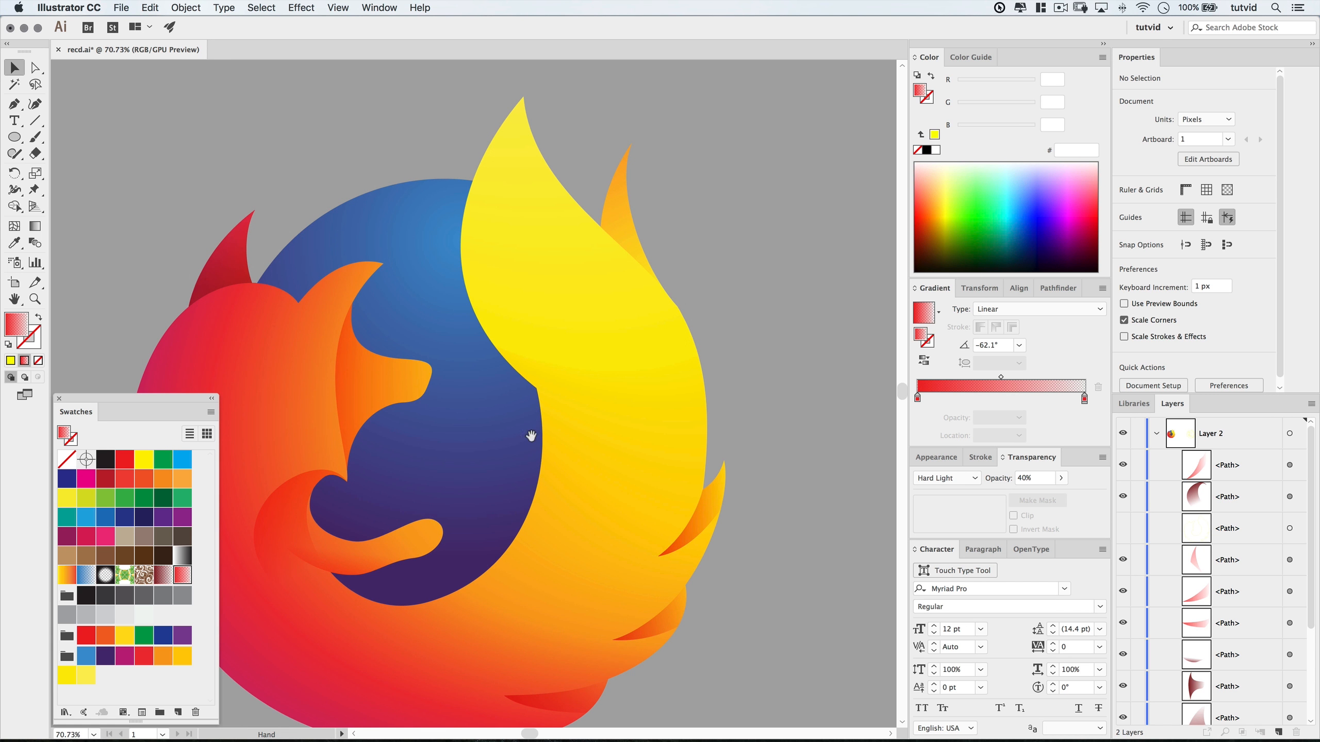
scroll(644, 390, "down", 2)
scroll(644, 390, "left", 2)
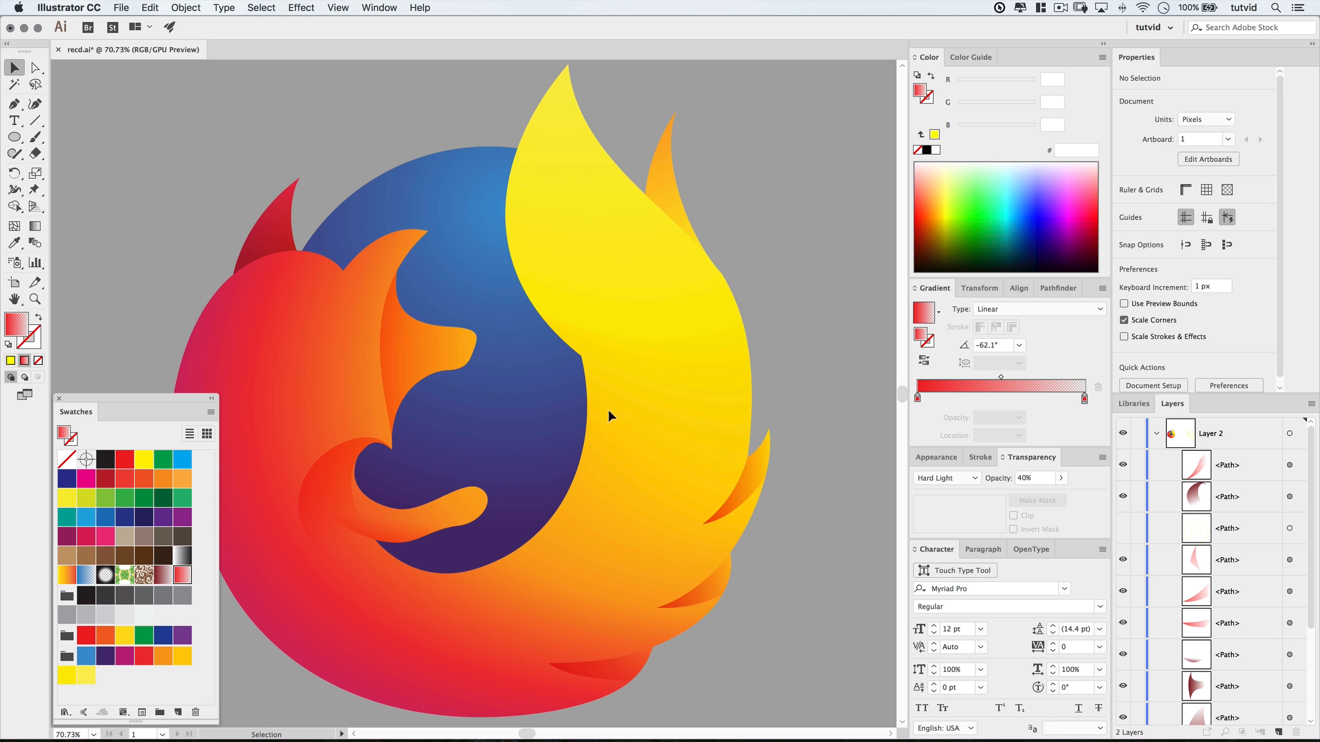
key("p")
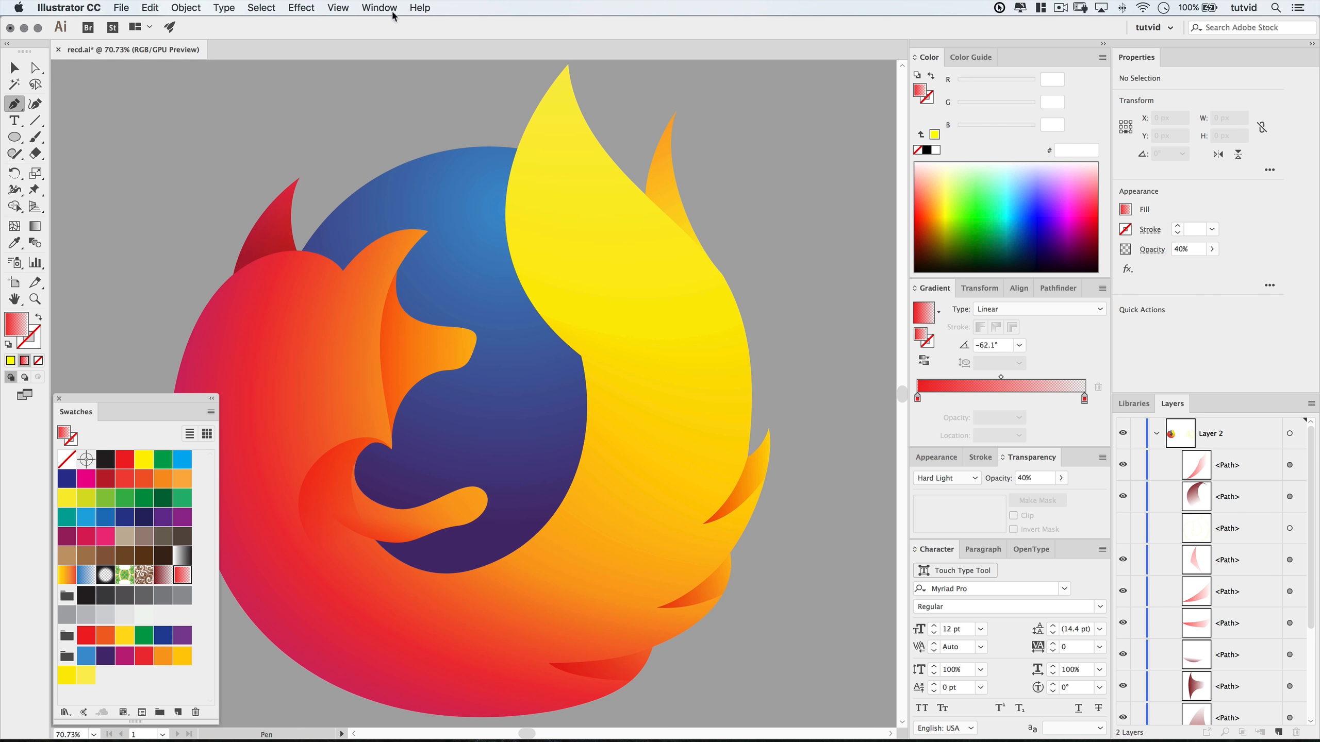
scroll(1263, 665, "down", 5)
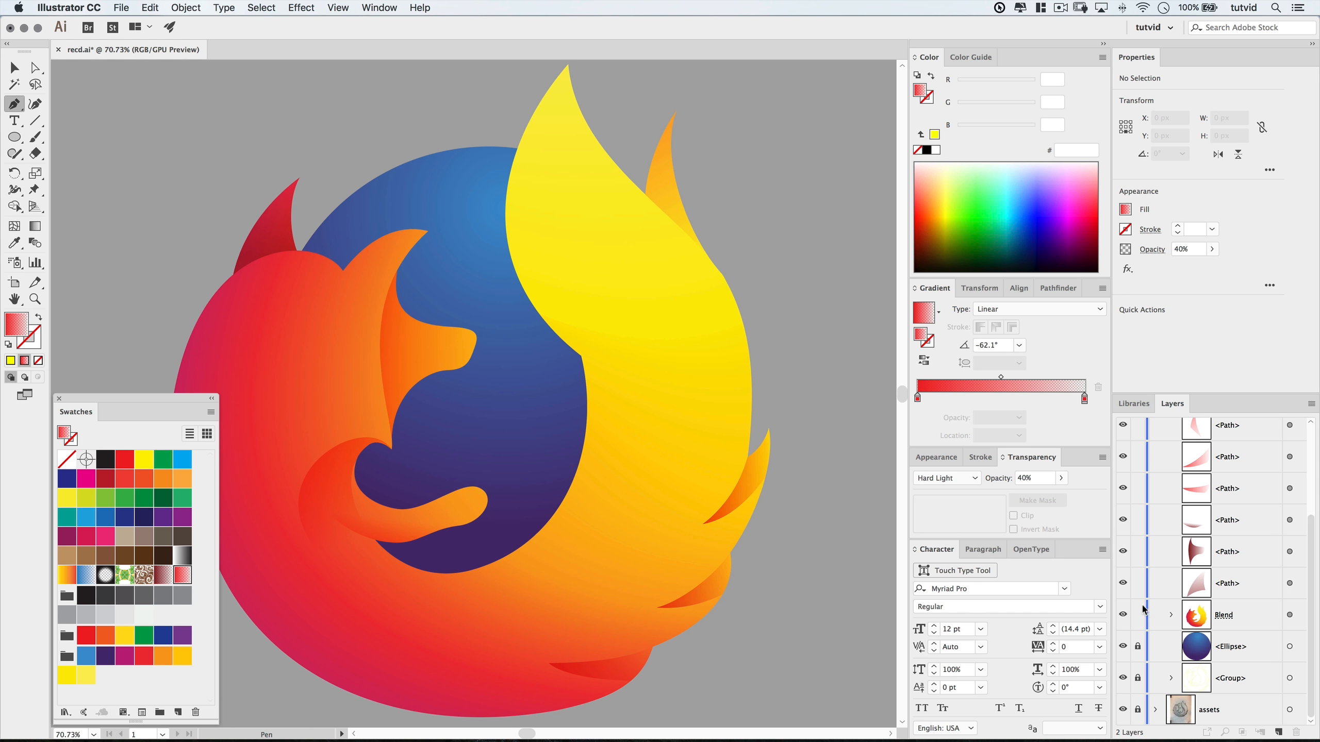
scroll(1182, 567, "up", 5)
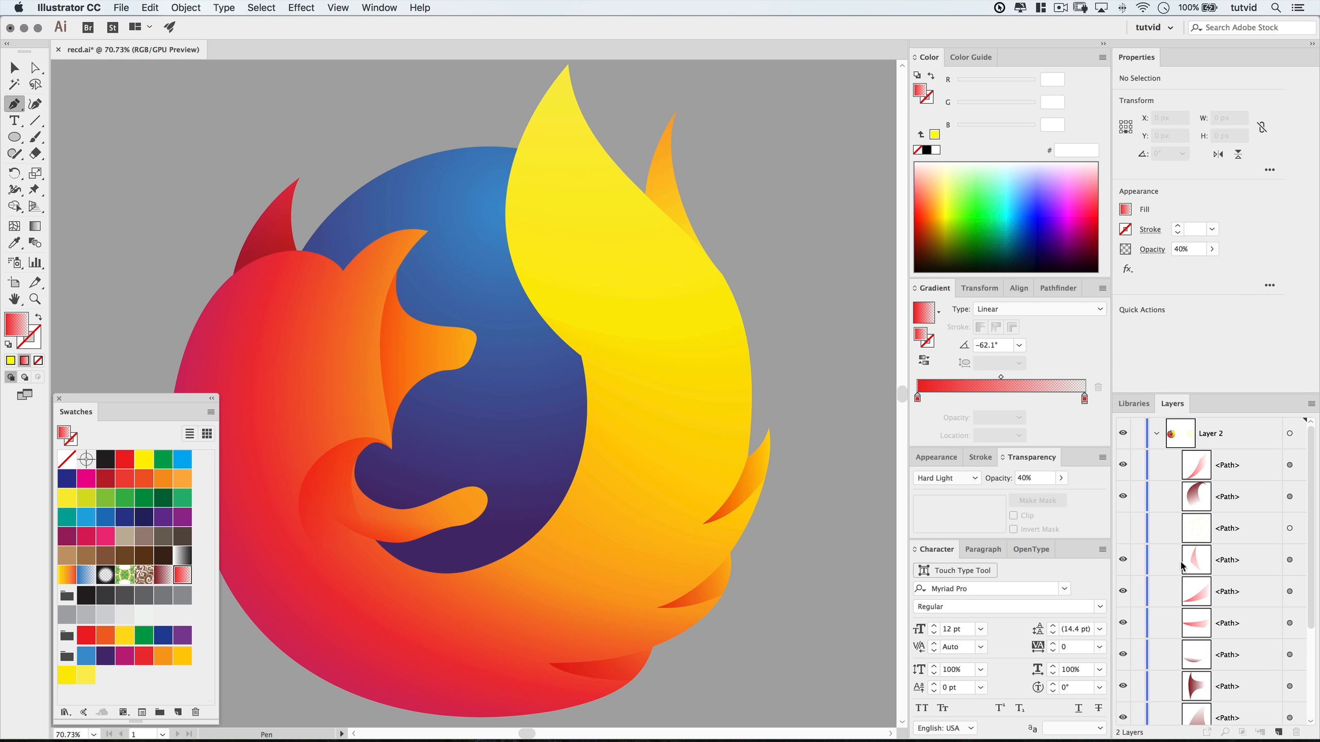
left_click(1122, 531)
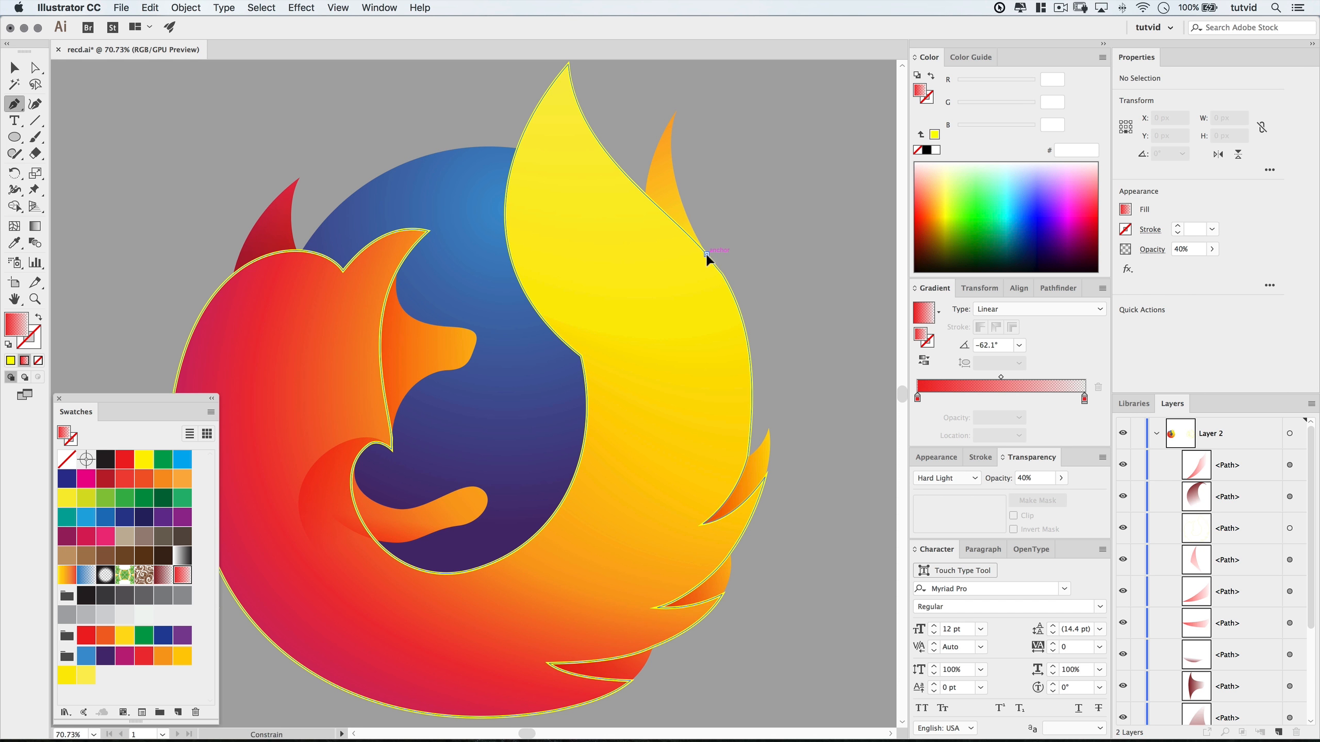
Begin an inner flame shape with the Pen tool, curving from the tail's outer edge up near its tip and down through the yellow area.
left_click_drag(707, 255, 642, 205)
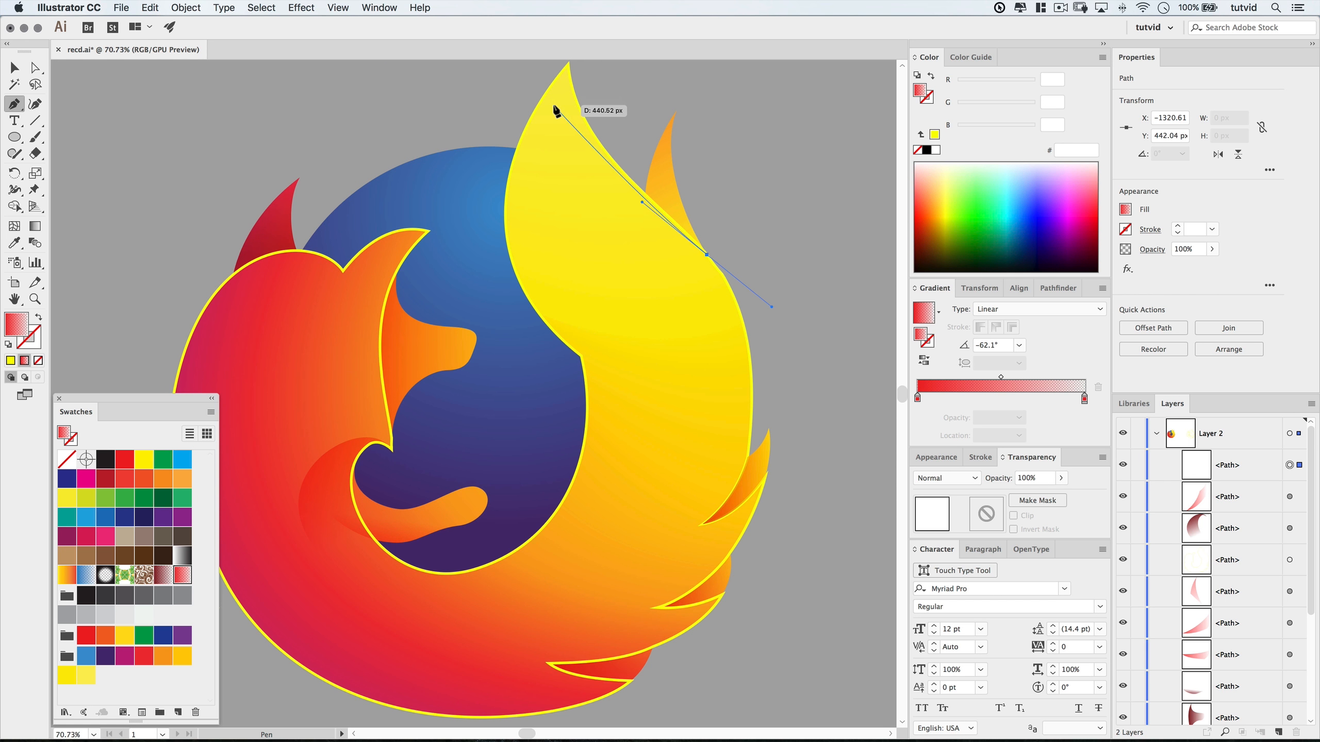
left_click_drag(554, 110, 503, 148)
left_click(553, 235)
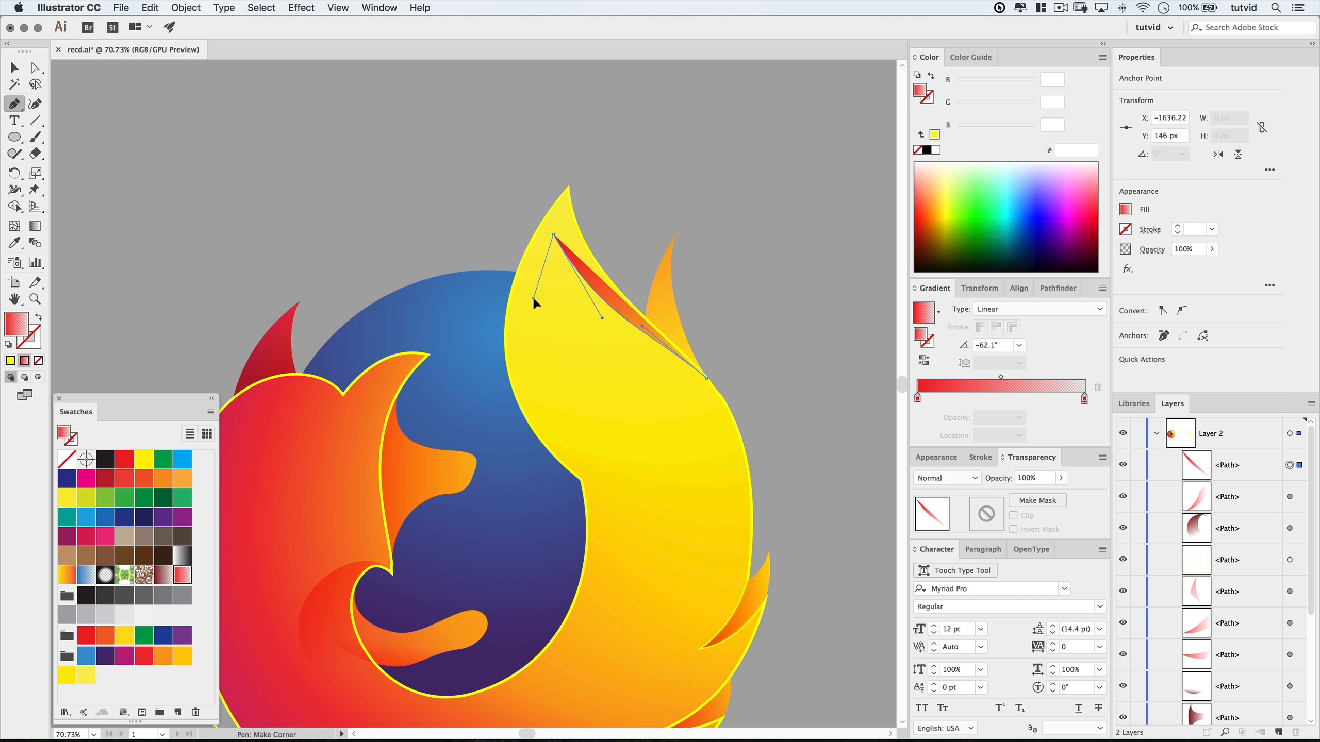
left_click_drag(535, 301, 496, 342)
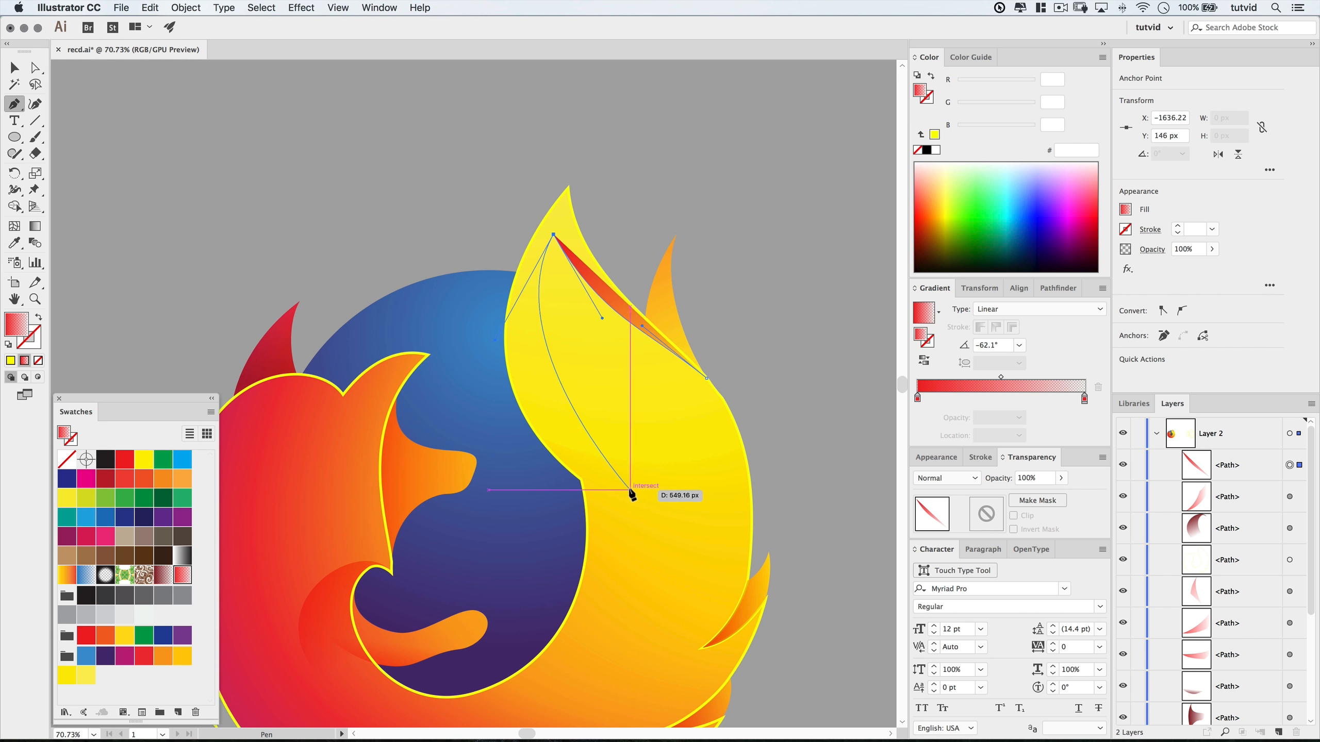
left_click_drag(627, 479, 682, 516)
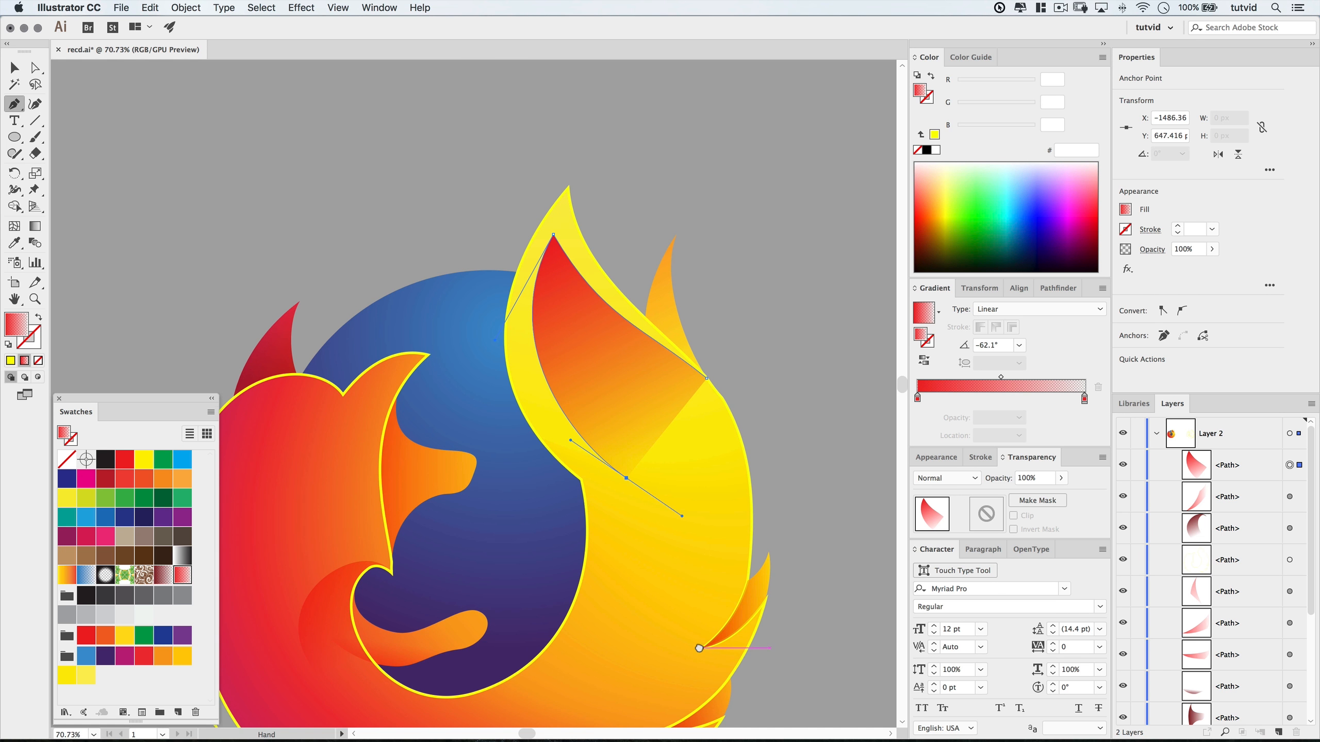
Continue the inner flame path down to the upper pointed tail shape and close it loosely outside the tail's outer edge.
left_click_drag(700, 648, 700, 507)
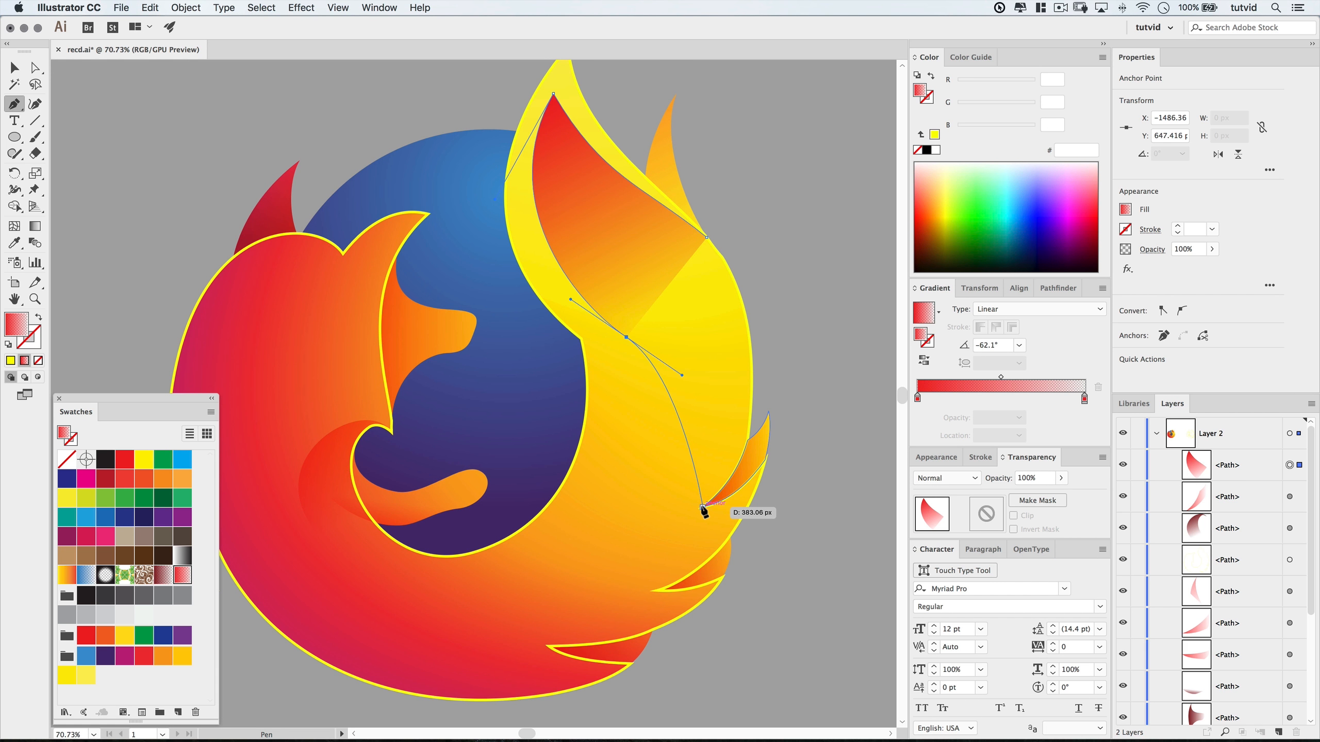
left_click_drag(703, 507, 689, 590)
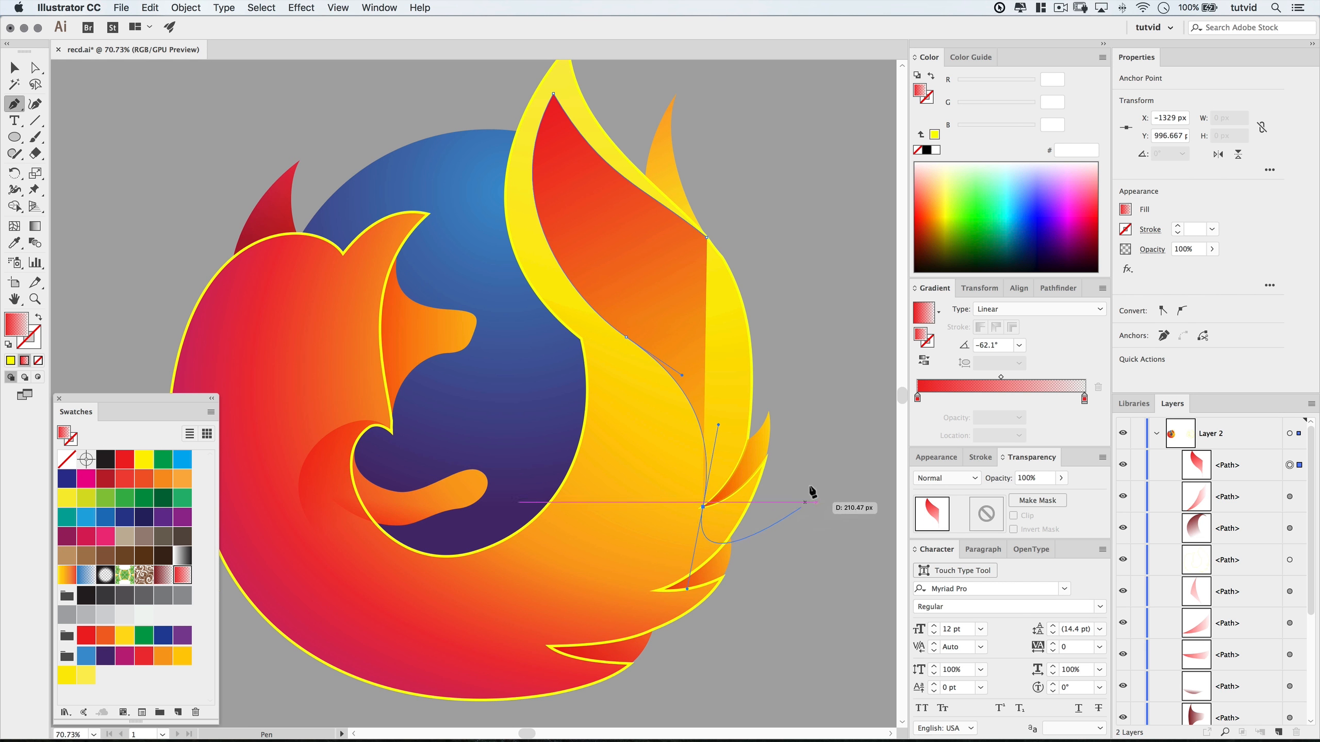
left_click(702, 507)
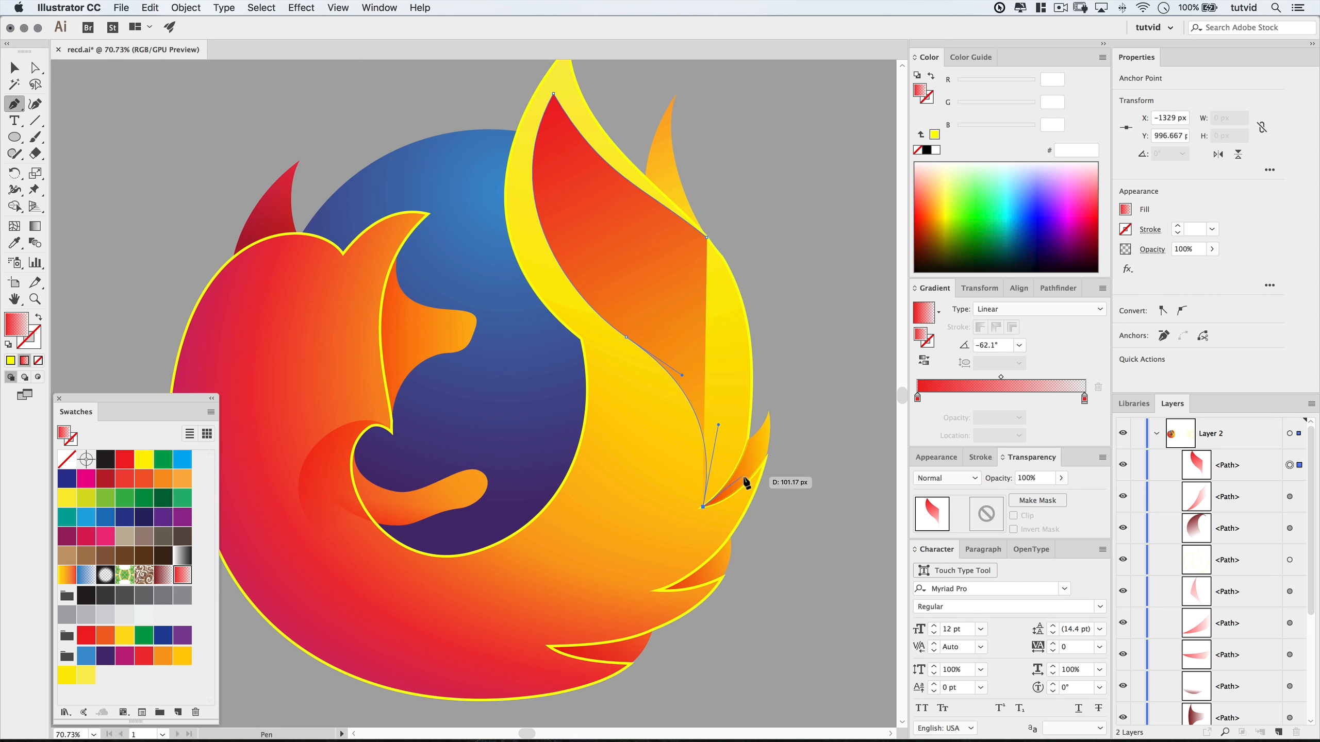
left_click(750, 474)
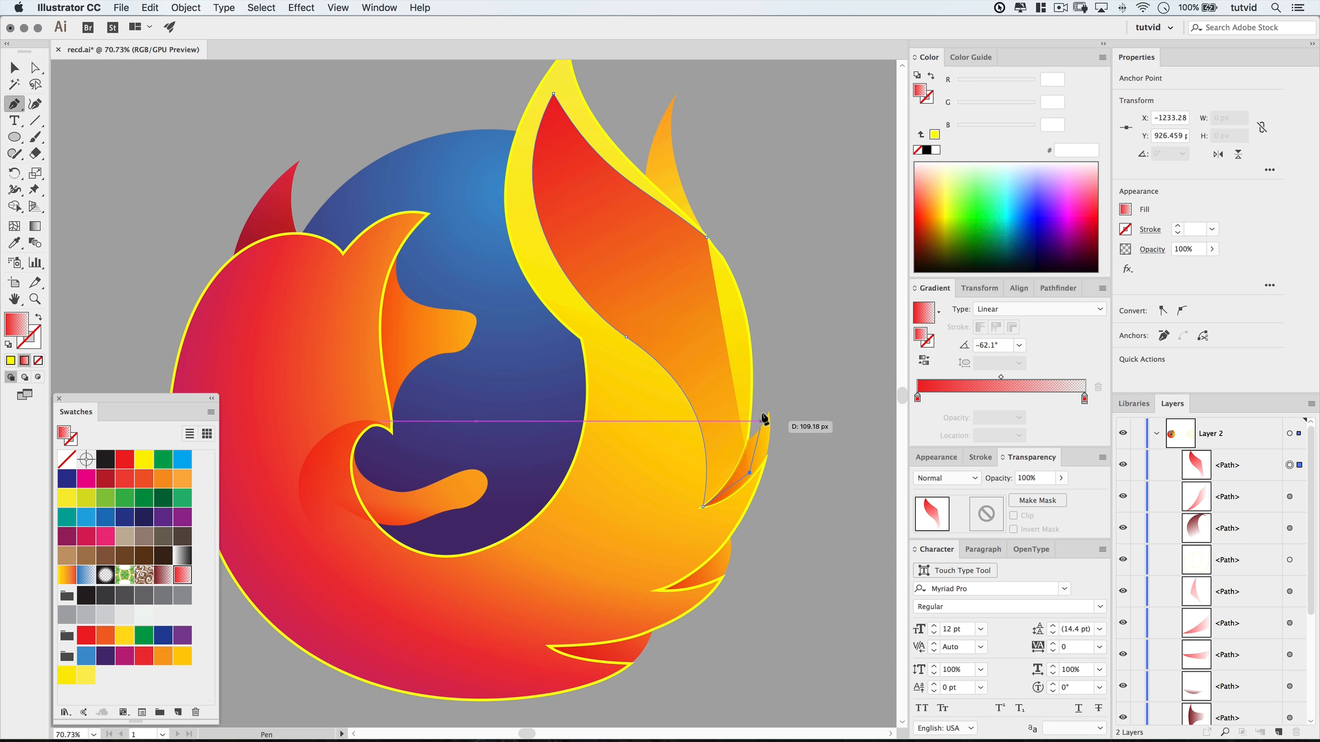
left_click(774, 253)
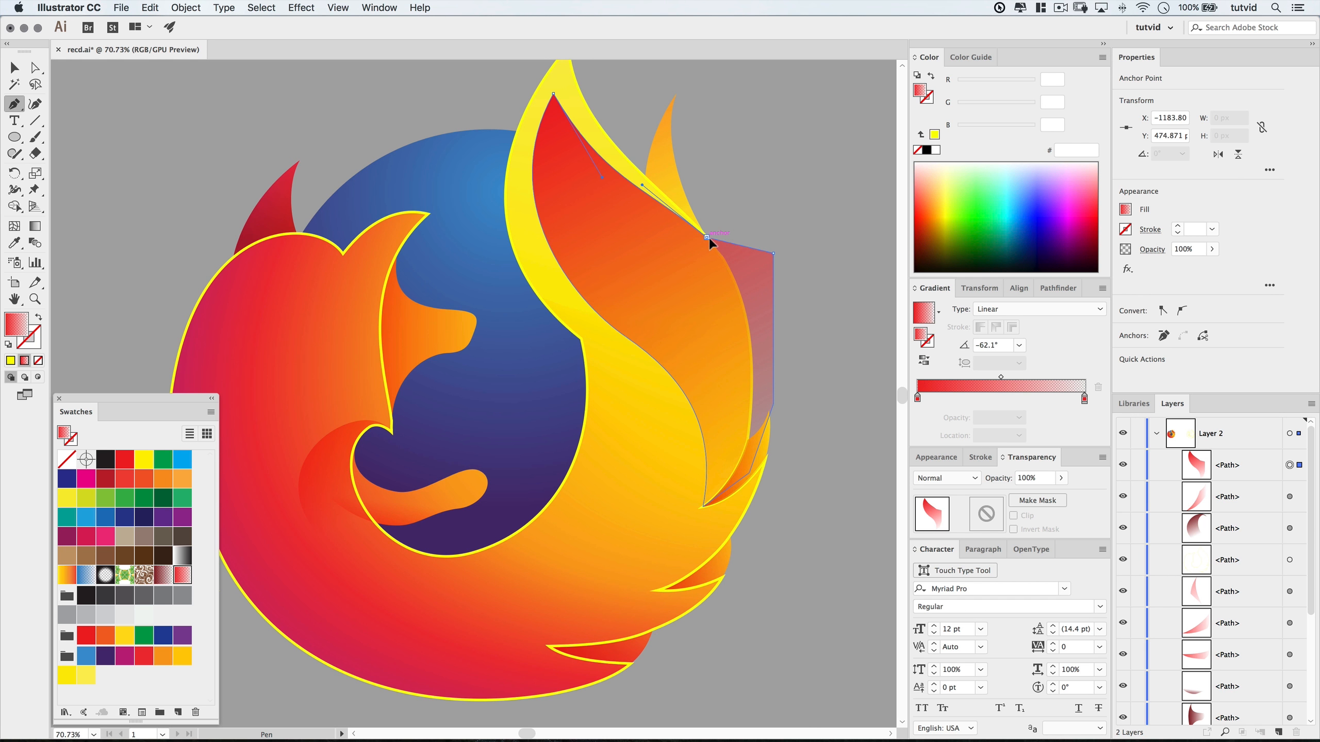
left_click(708, 237)
key("v")
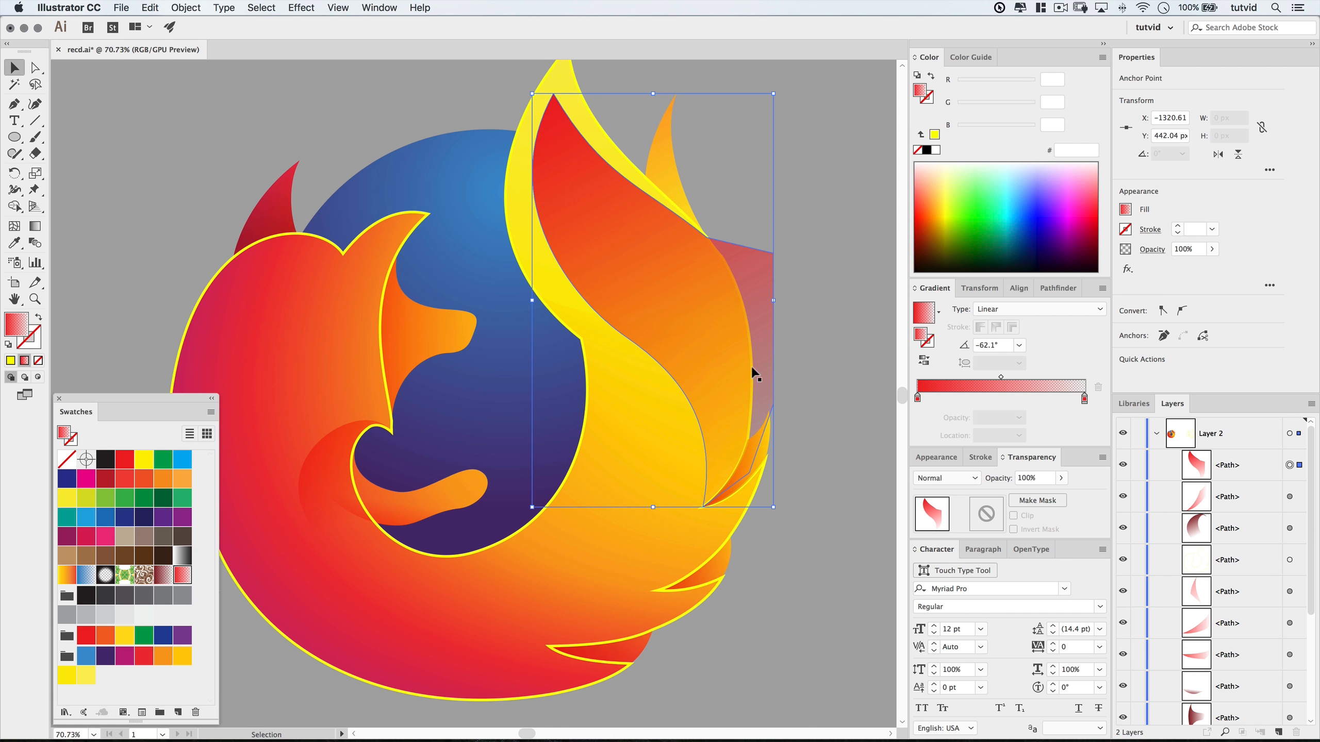
Toggle the fox outline's visibility to compare the artwork with and without it.
left_click(1123, 560)
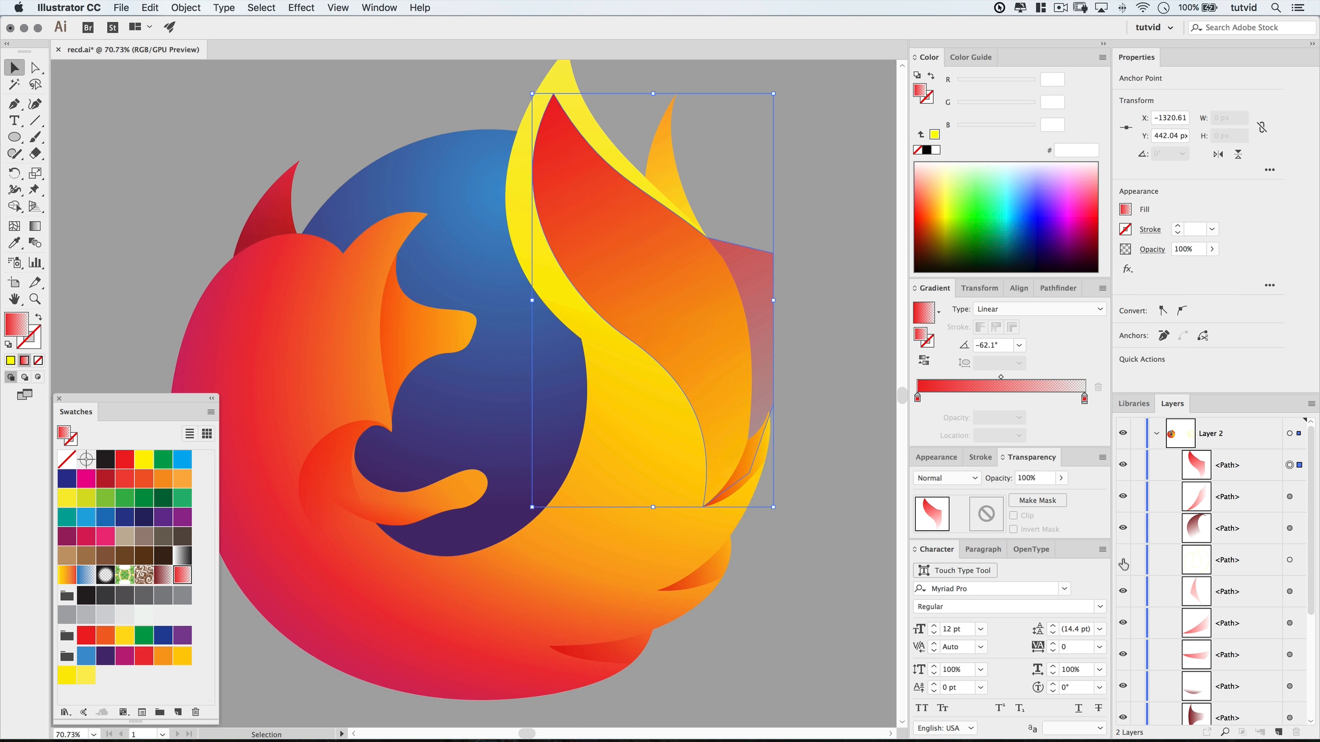
left_click(1123, 560)
left_click(1123, 560)
left_click(1123, 561)
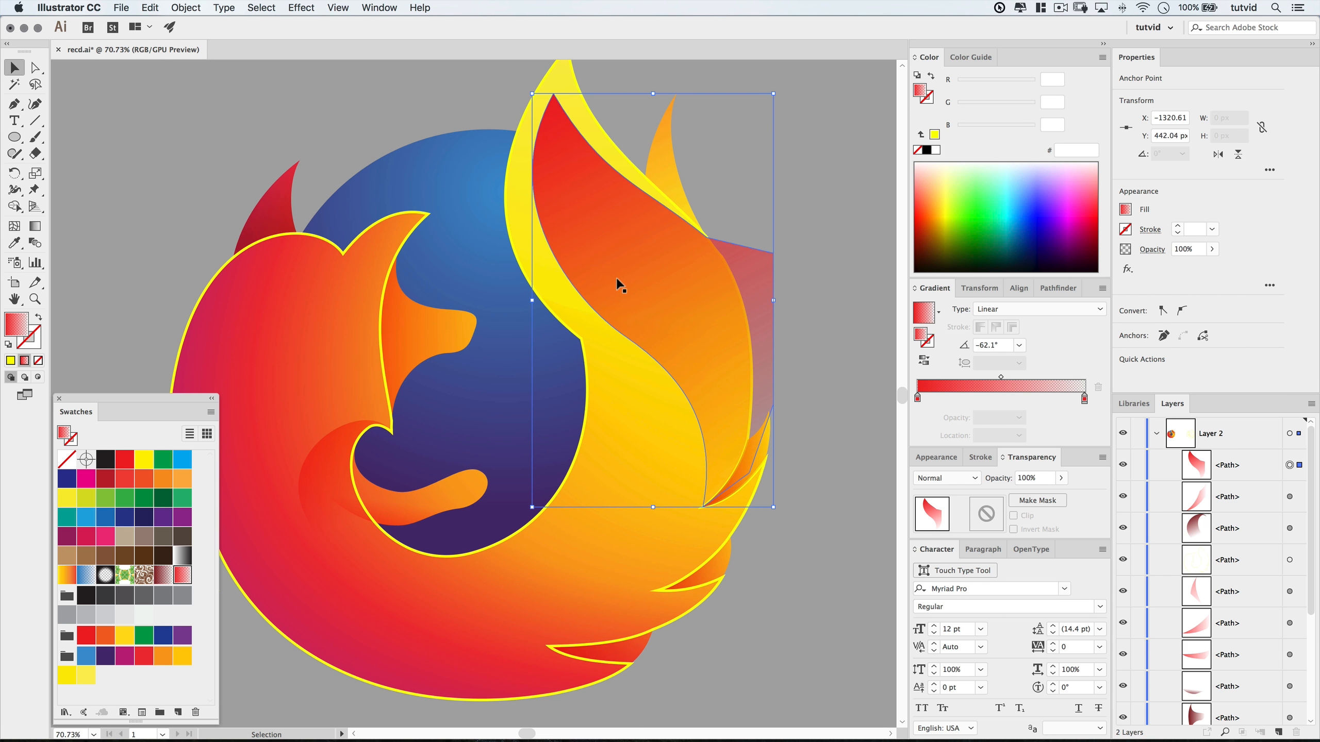
Remove the inner flame shape's fill and give it a 5 pt yellow stroke (#f9ff00).
left_click(39, 360)
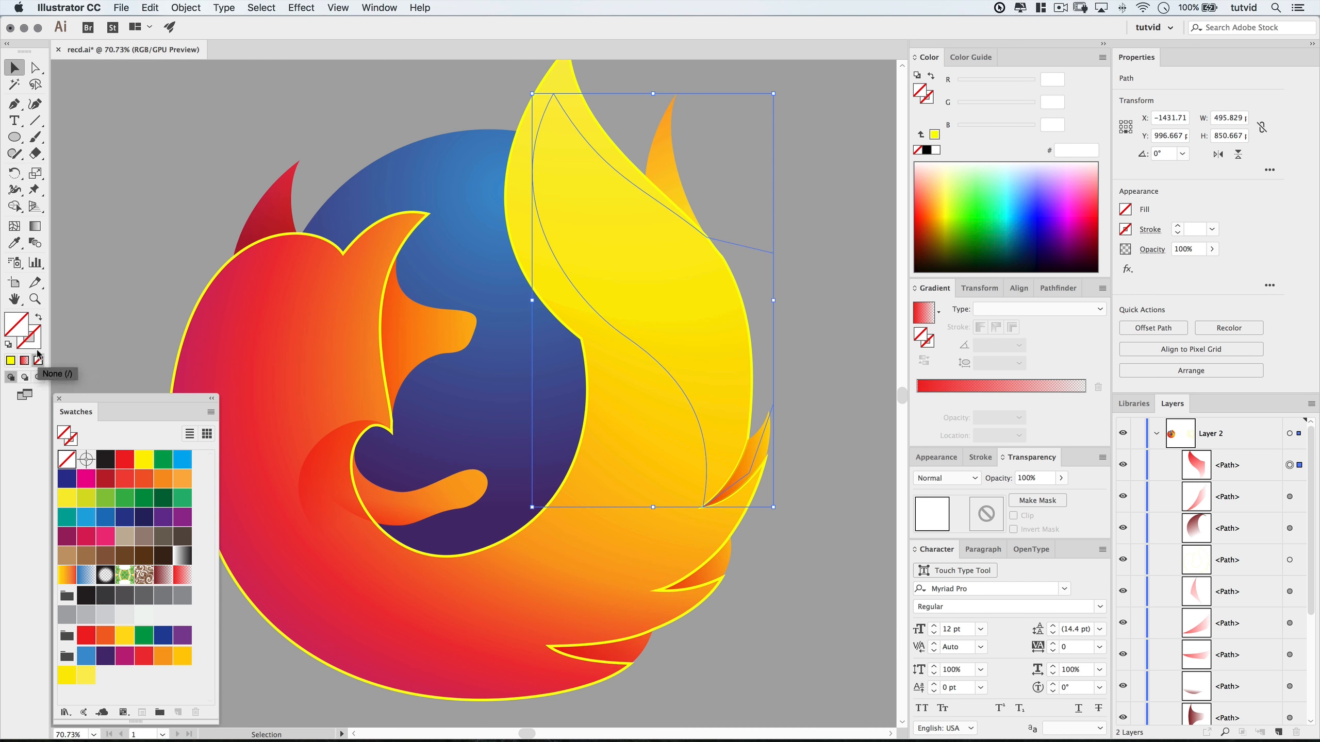
left_click(12, 364)
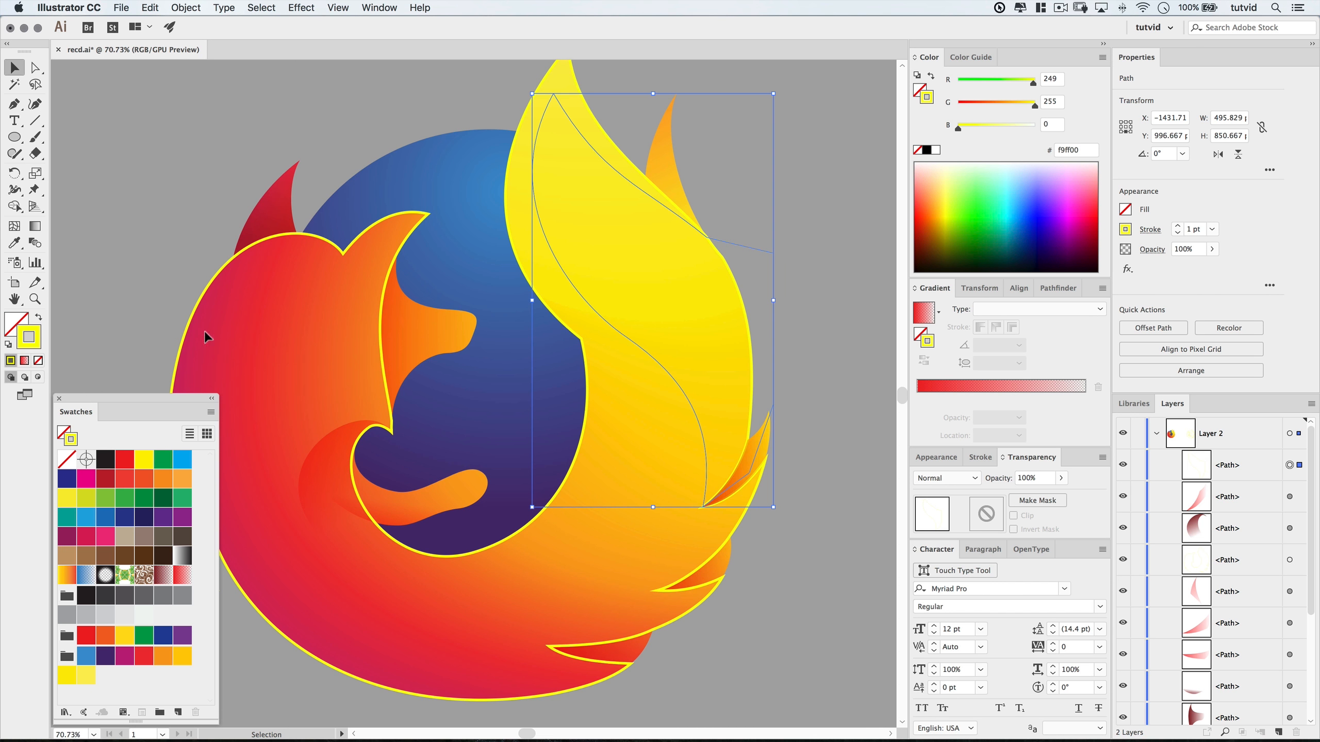
left_click(1178, 226)
left_click(1178, 226)
left_click(1177, 226)
left_click(1177, 225)
left_click(814, 308)
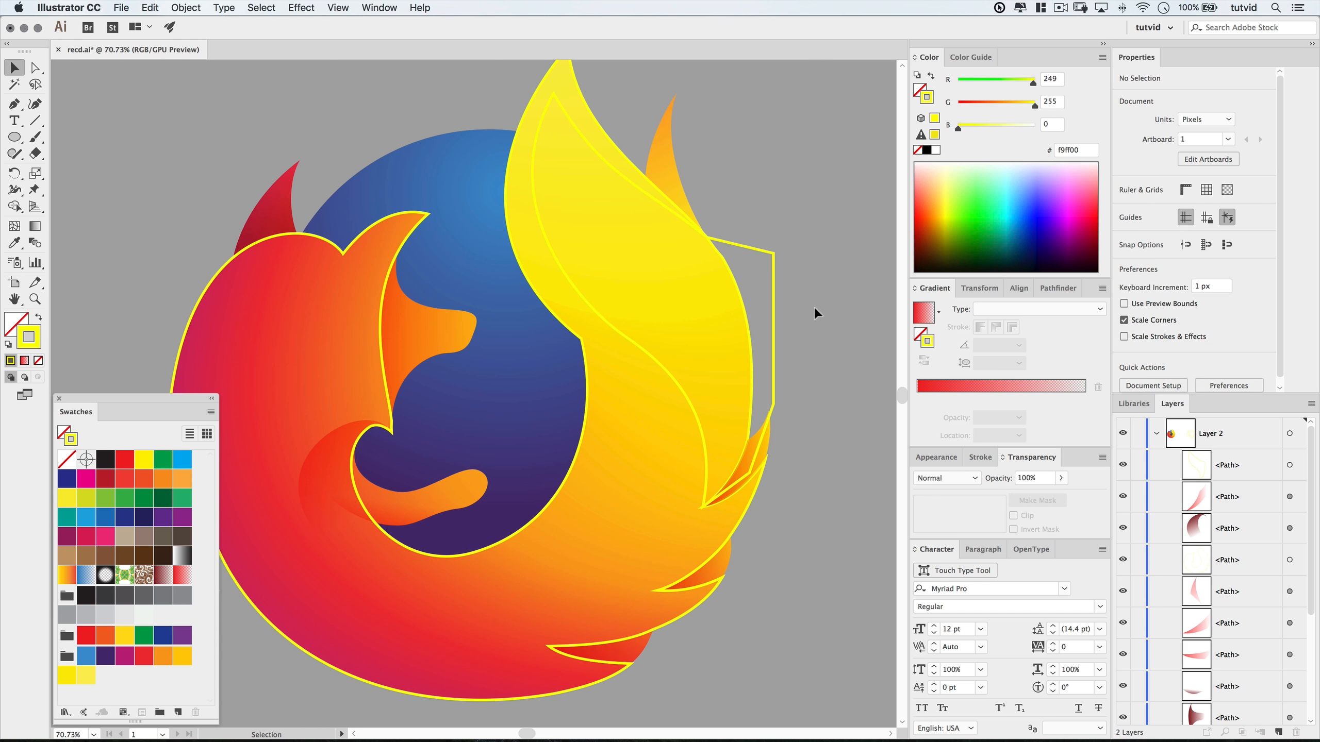
Divide the inner flame shape and the fox outline with Pathfinder and ungroup the resulting pieces.
scroll(766, 354, "right", 3)
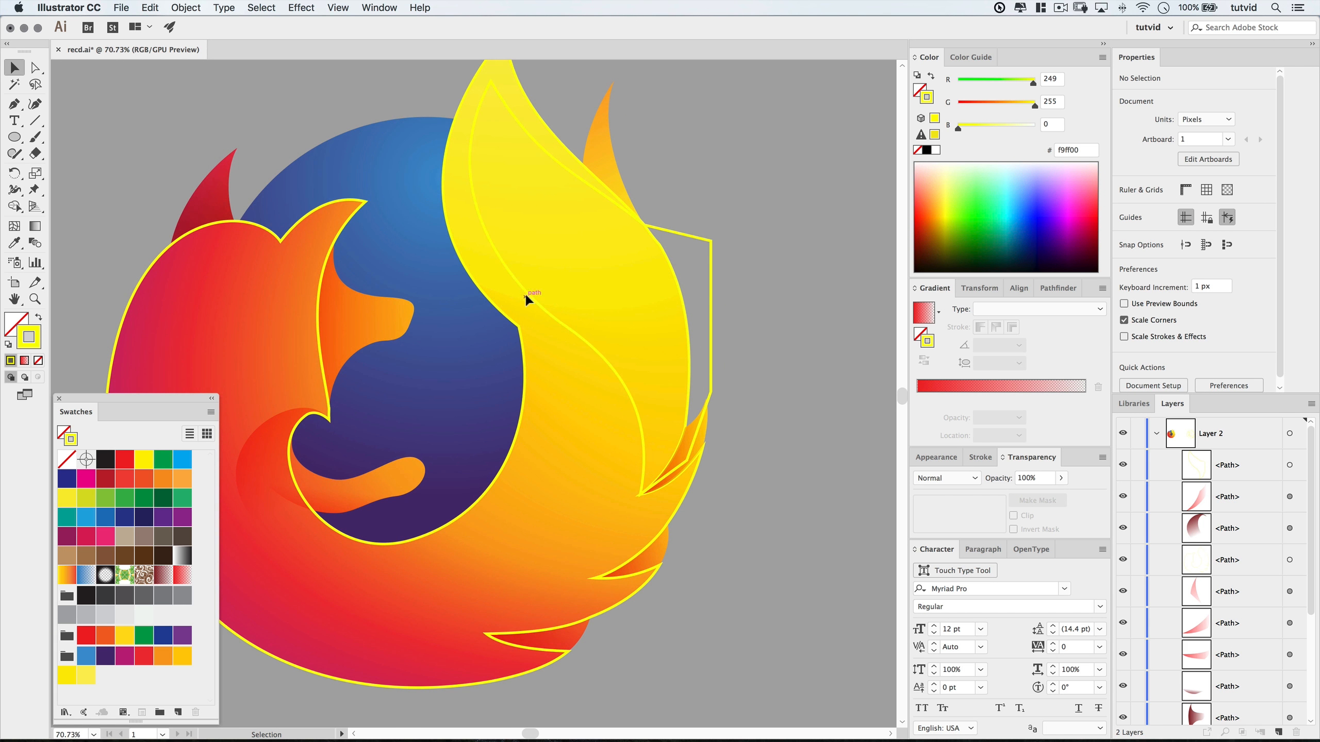
scroll(483, 145, "up", 3)
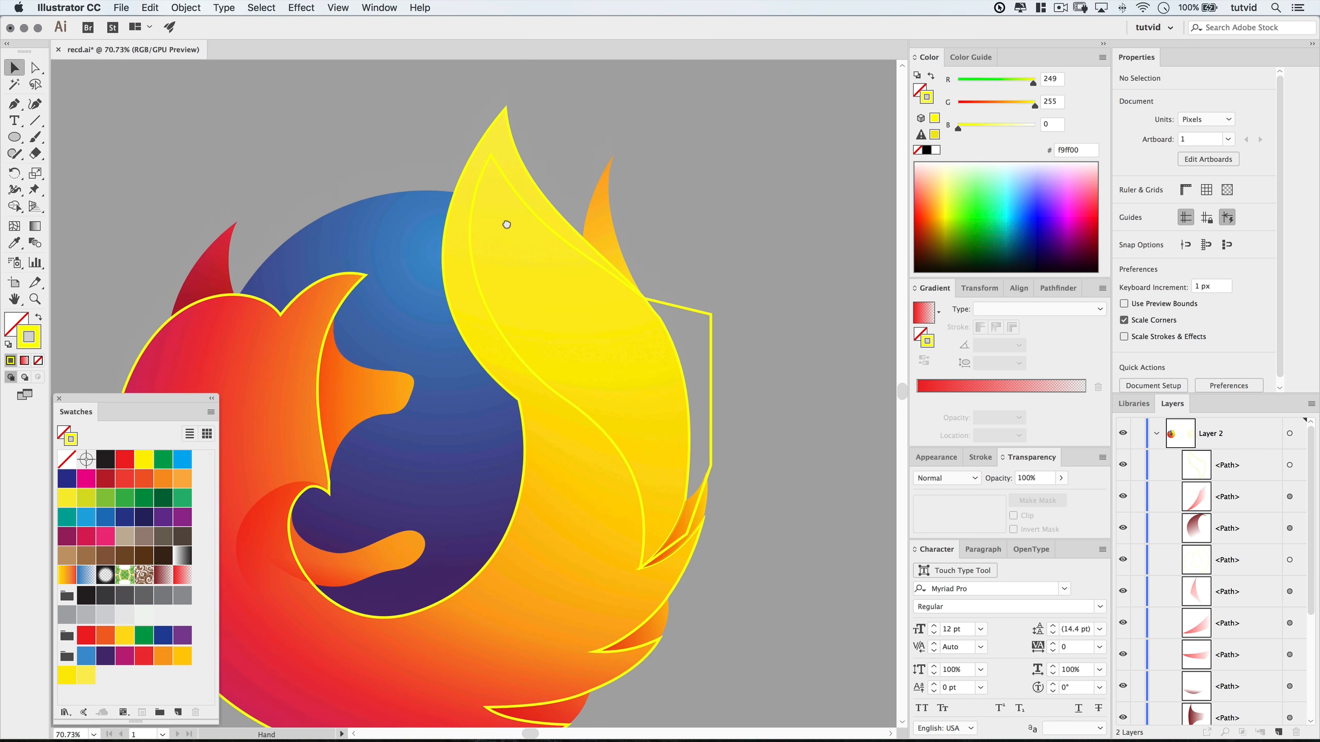
left_click(521, 202)
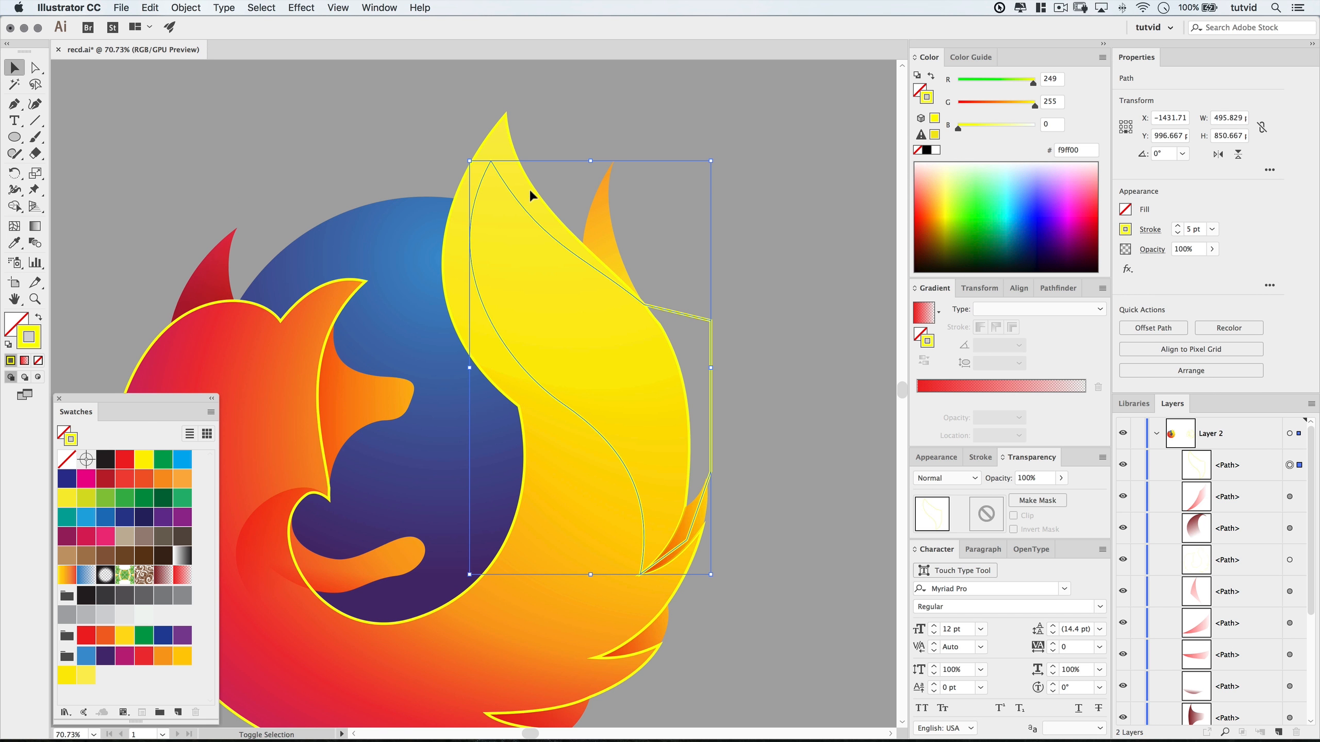
left_click(529, 187, "shift")
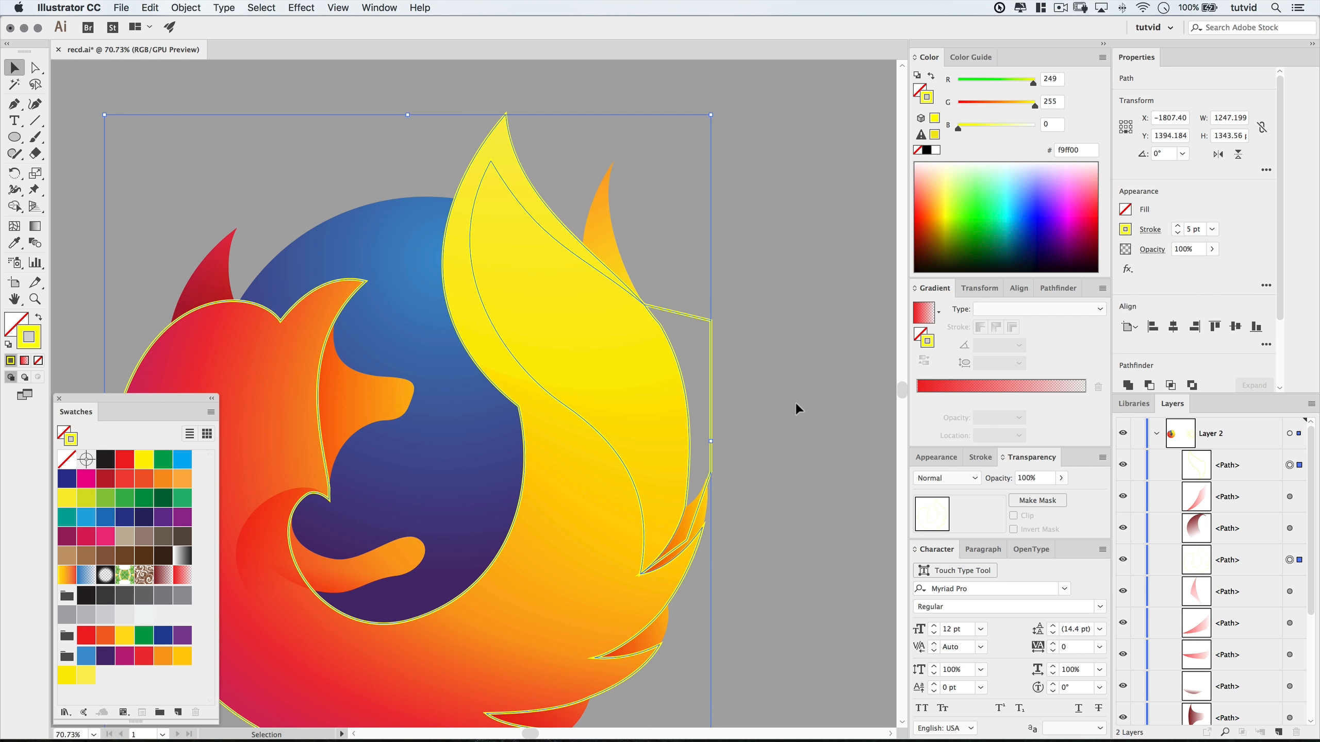
left_click(1058, 288)
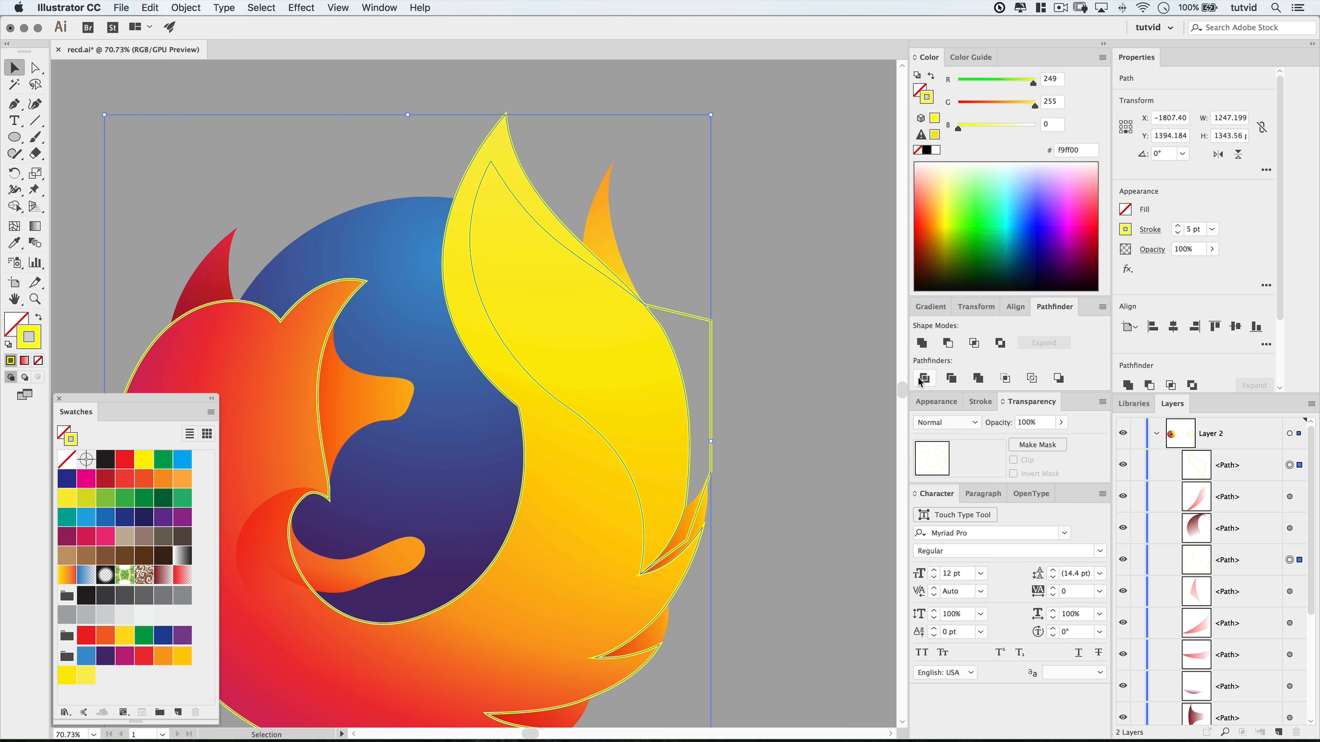
key("ctrl+g")
key("ctrl+shift+g")
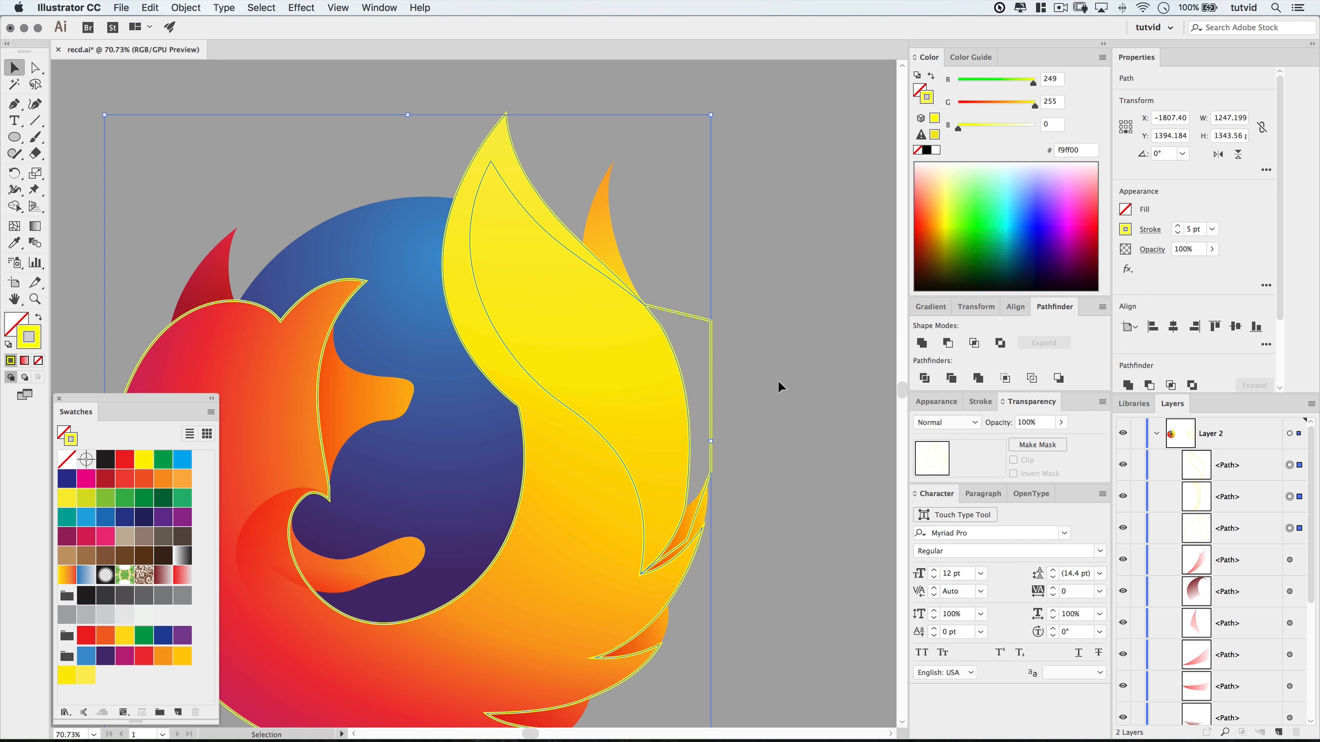
Delete the divided piece that extends beyond the tail's outer edge.
left_click(772, 416)
left_click(708, 336)
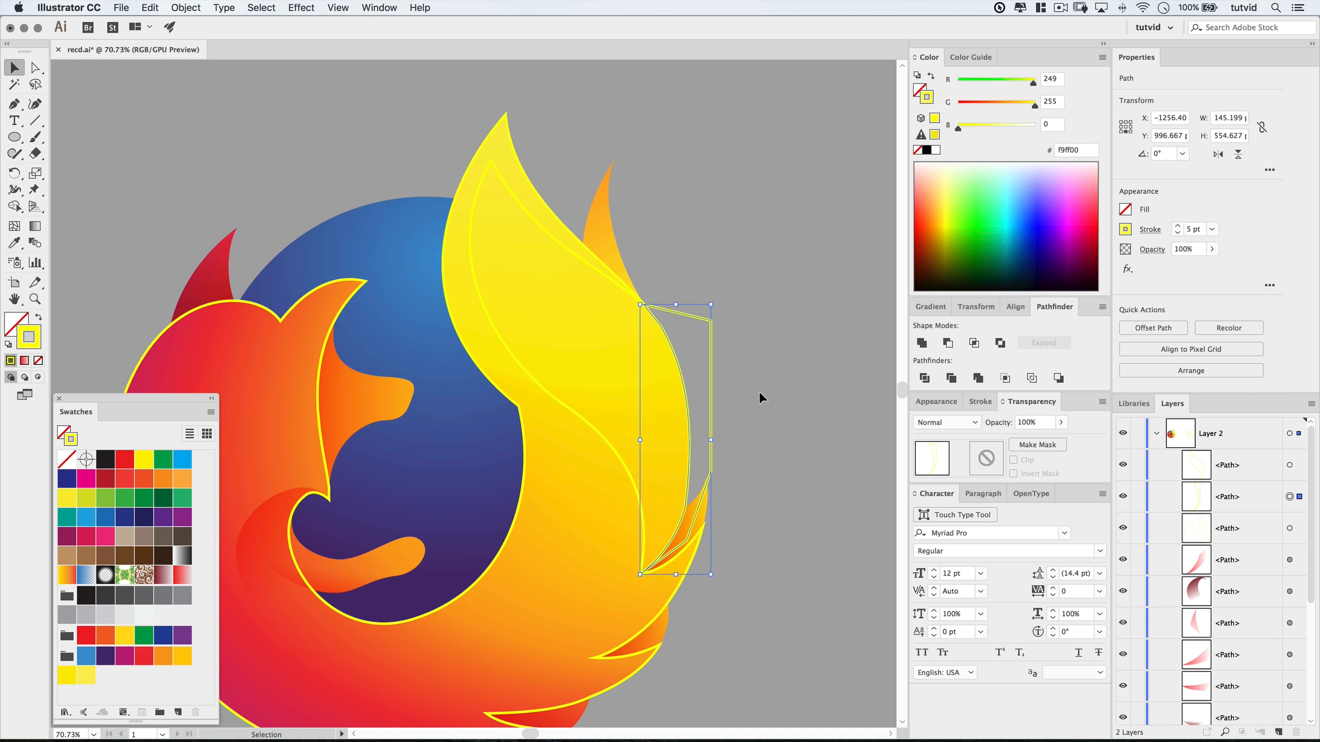
key("Delete")
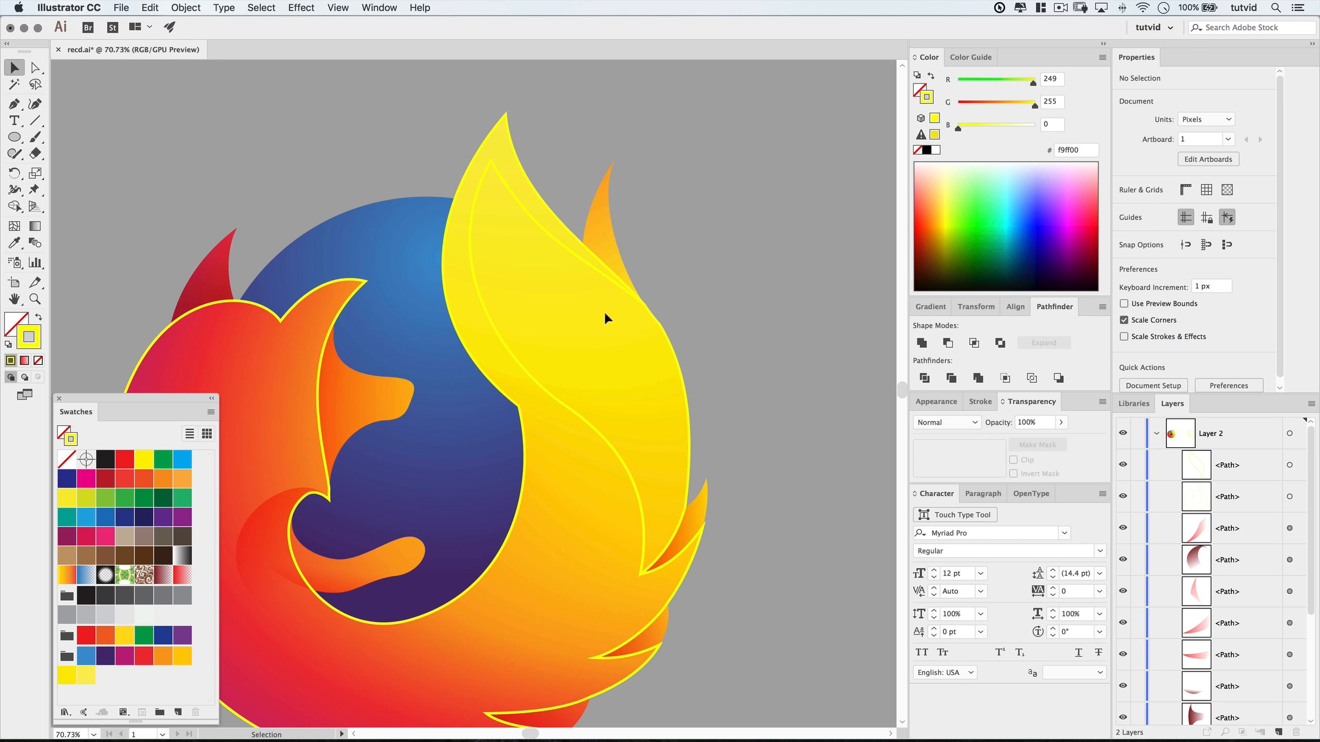
Unite the trimmed inner flame piece with the fox outline into a single path.
left_click(518, 182)
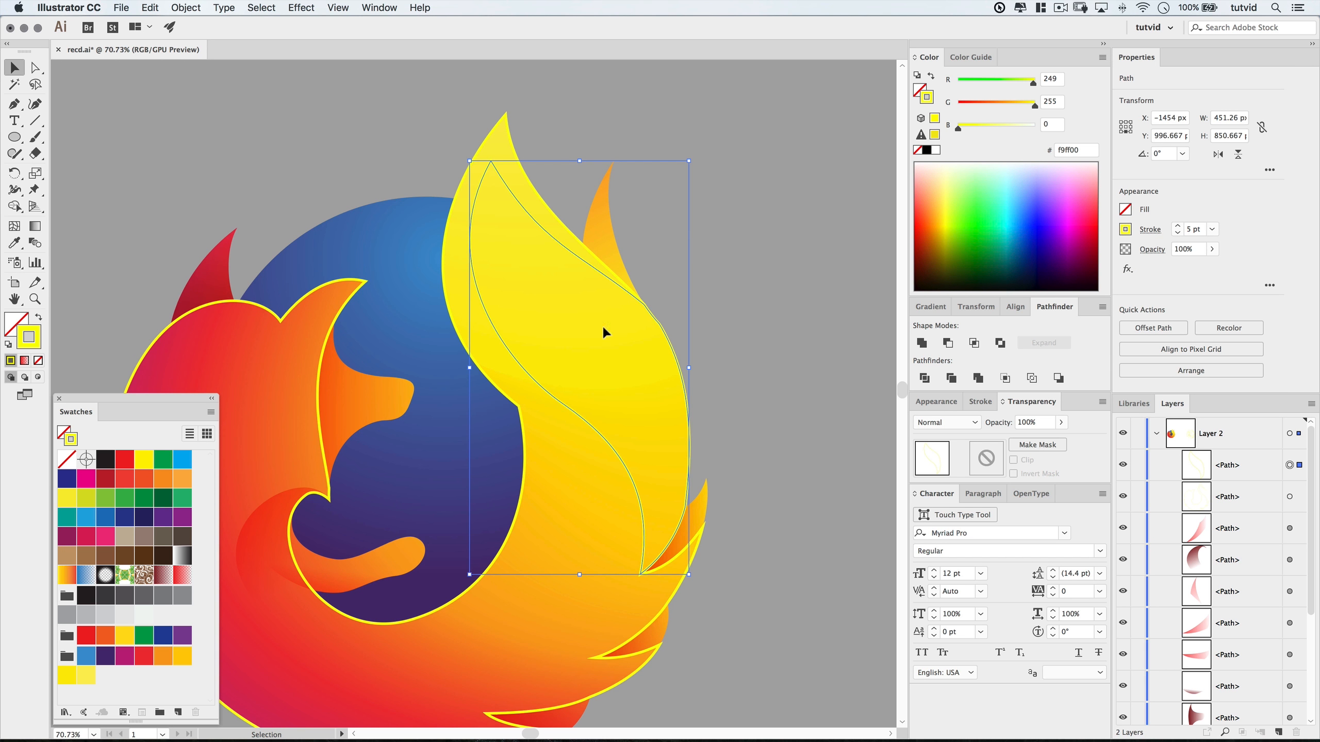
key("a")
key("v")
left_click(536, 181, "shift")
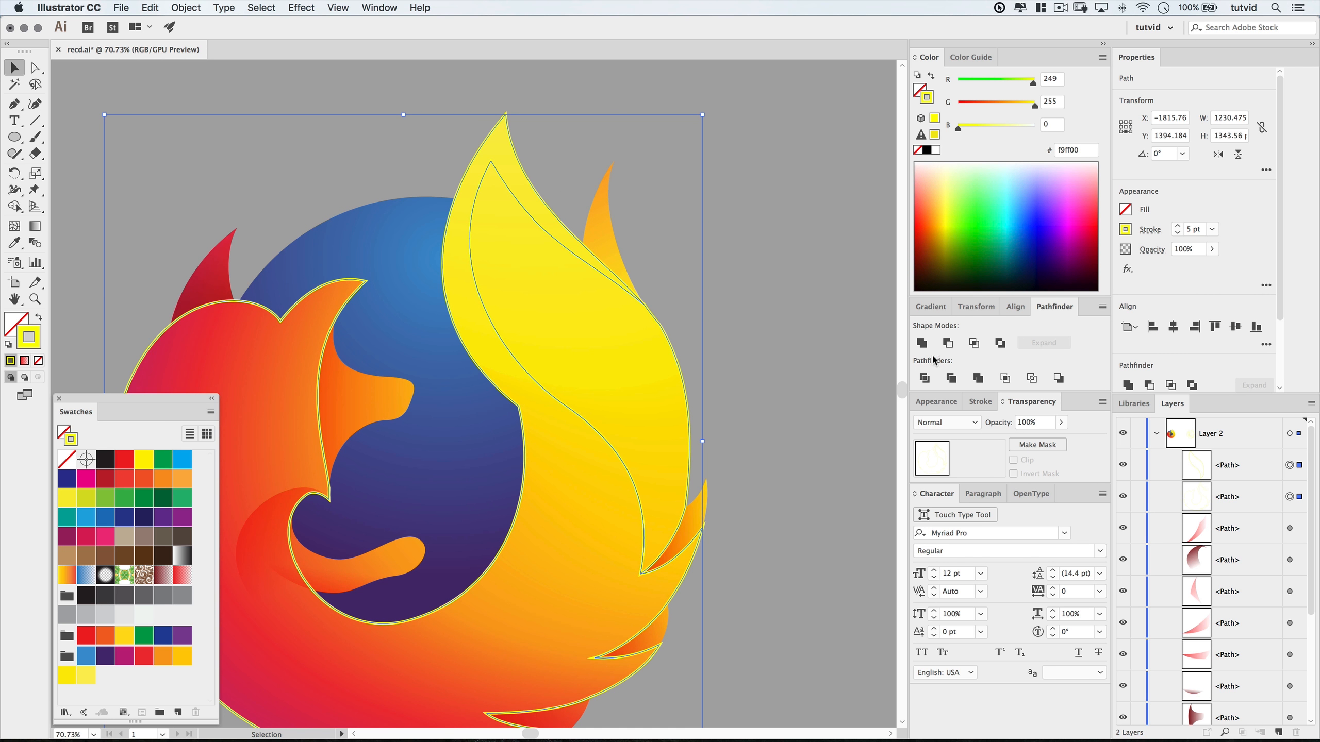
left_click(921, 343)
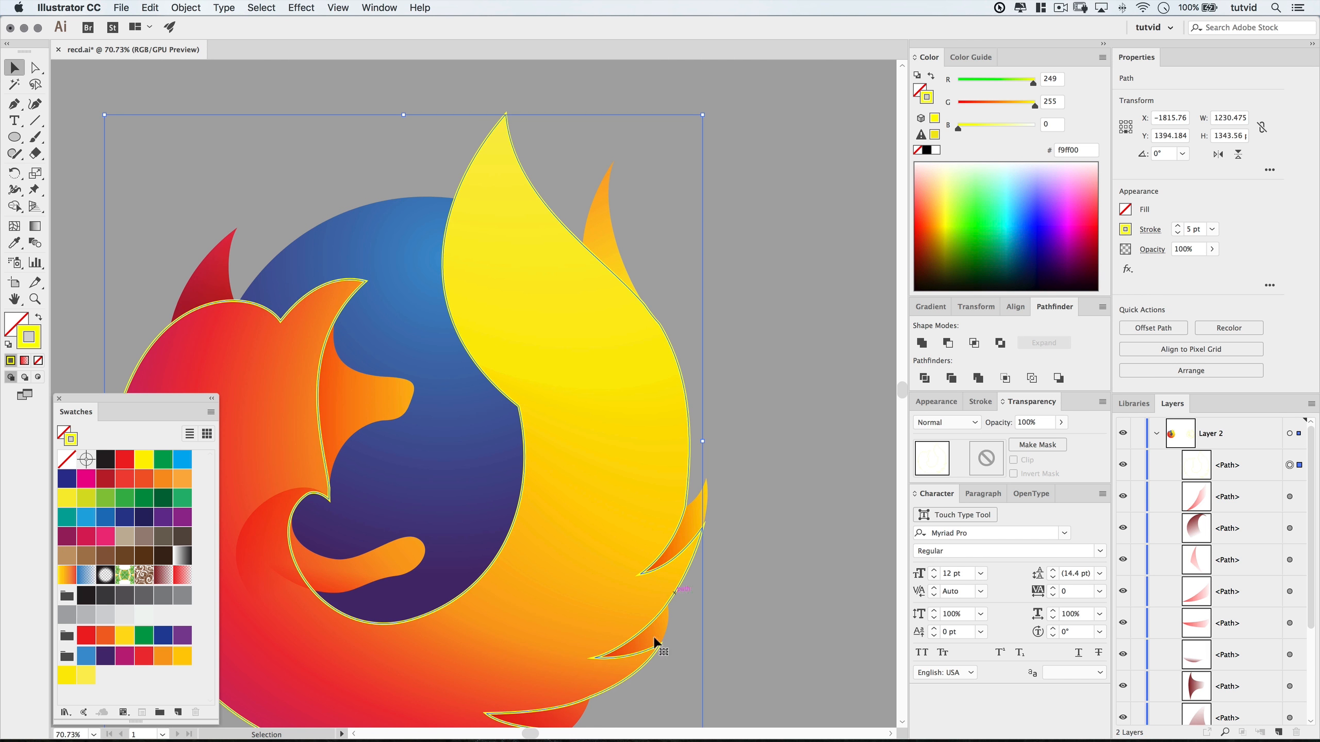
key("space")
left_click_drag(611, 471, 700, 400)
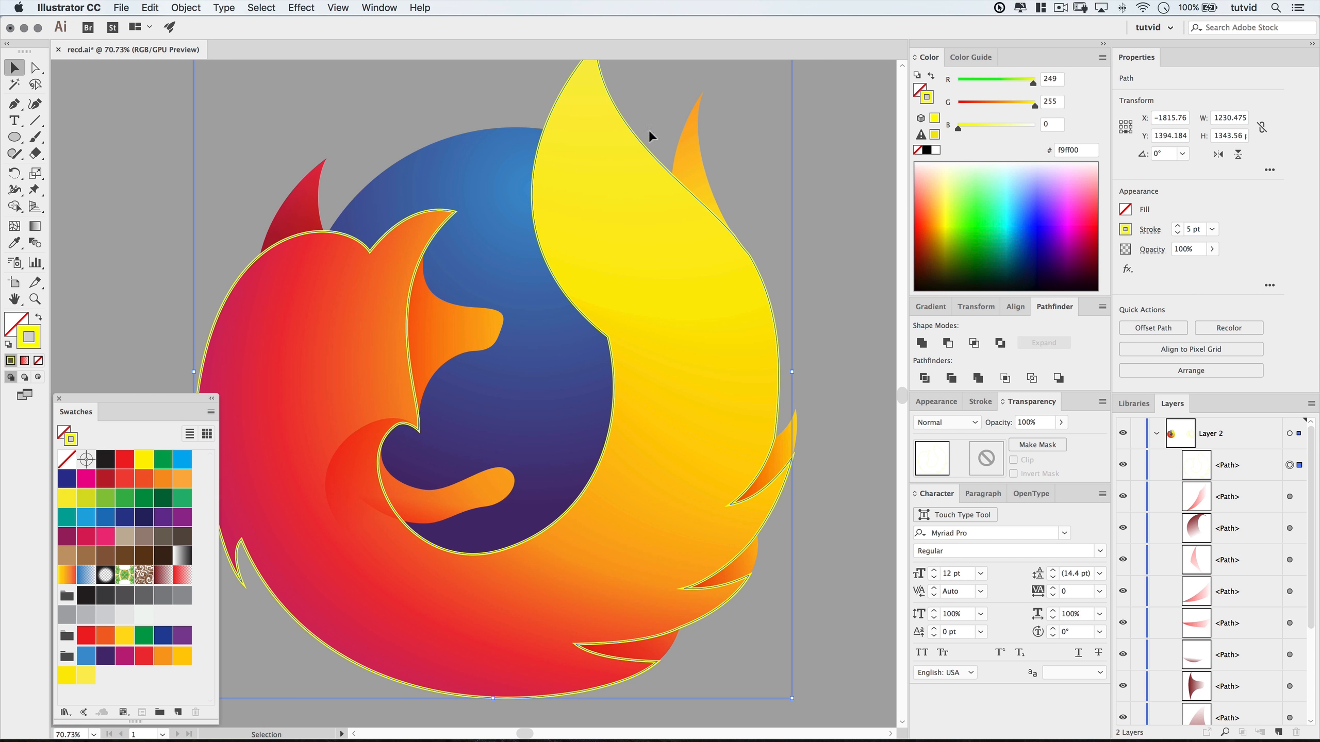
Remove the stroke from the separate inner flame piece on the tail and hide the yellow fox outline path.
key("space")
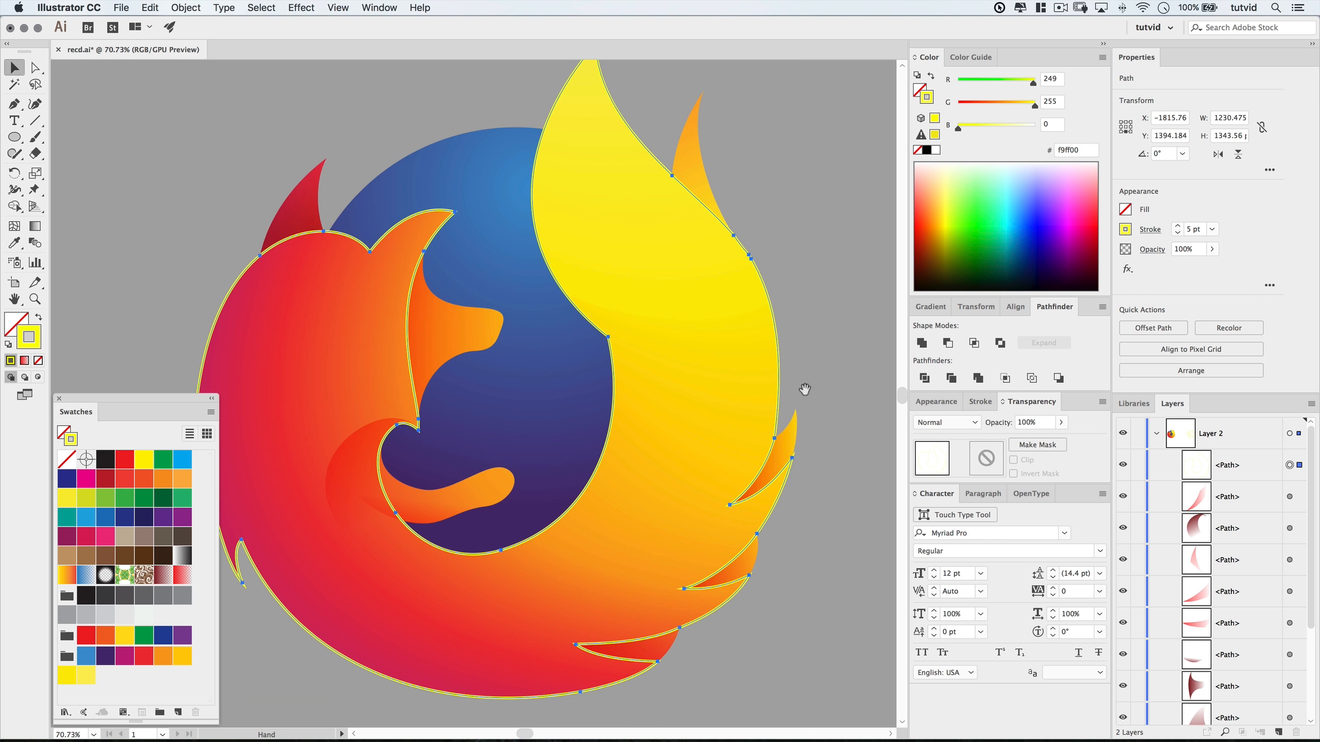
left_click_drag(804, 389, 754, 484)
key("a")
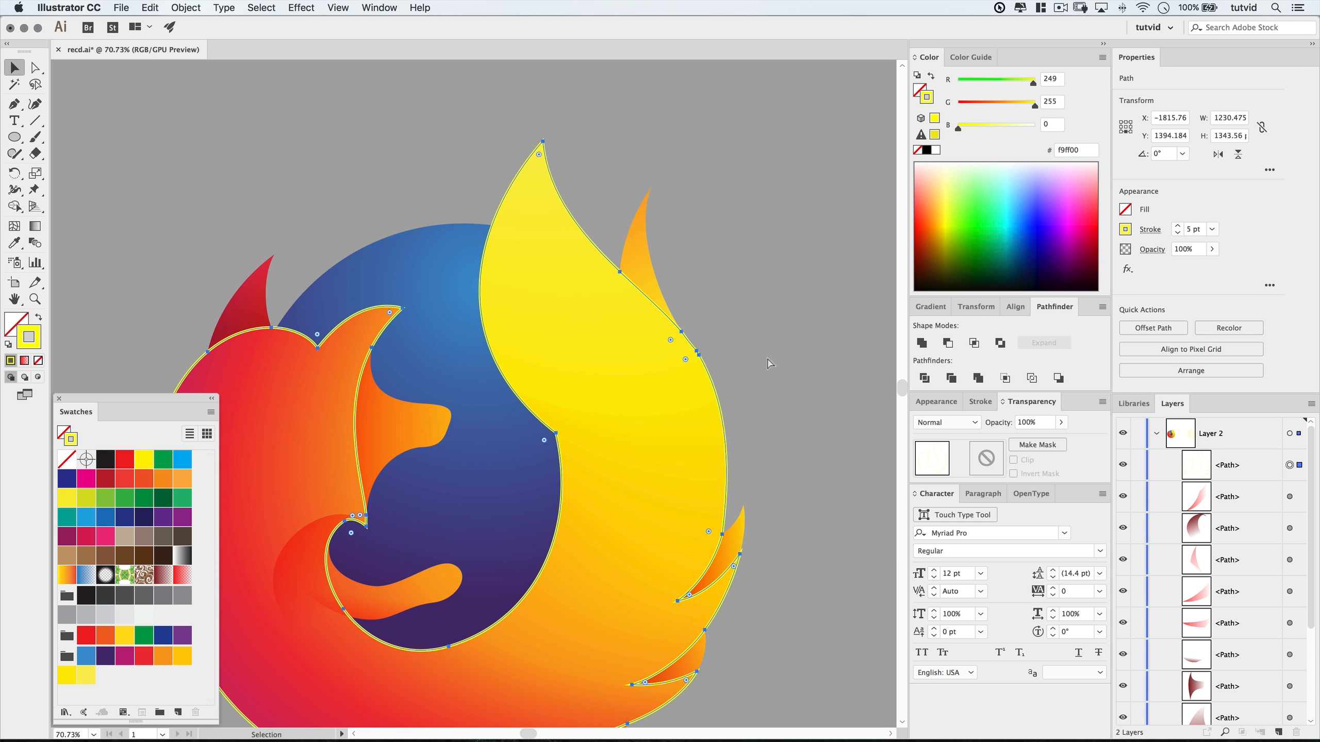
left_click(652, 394)
key("v")
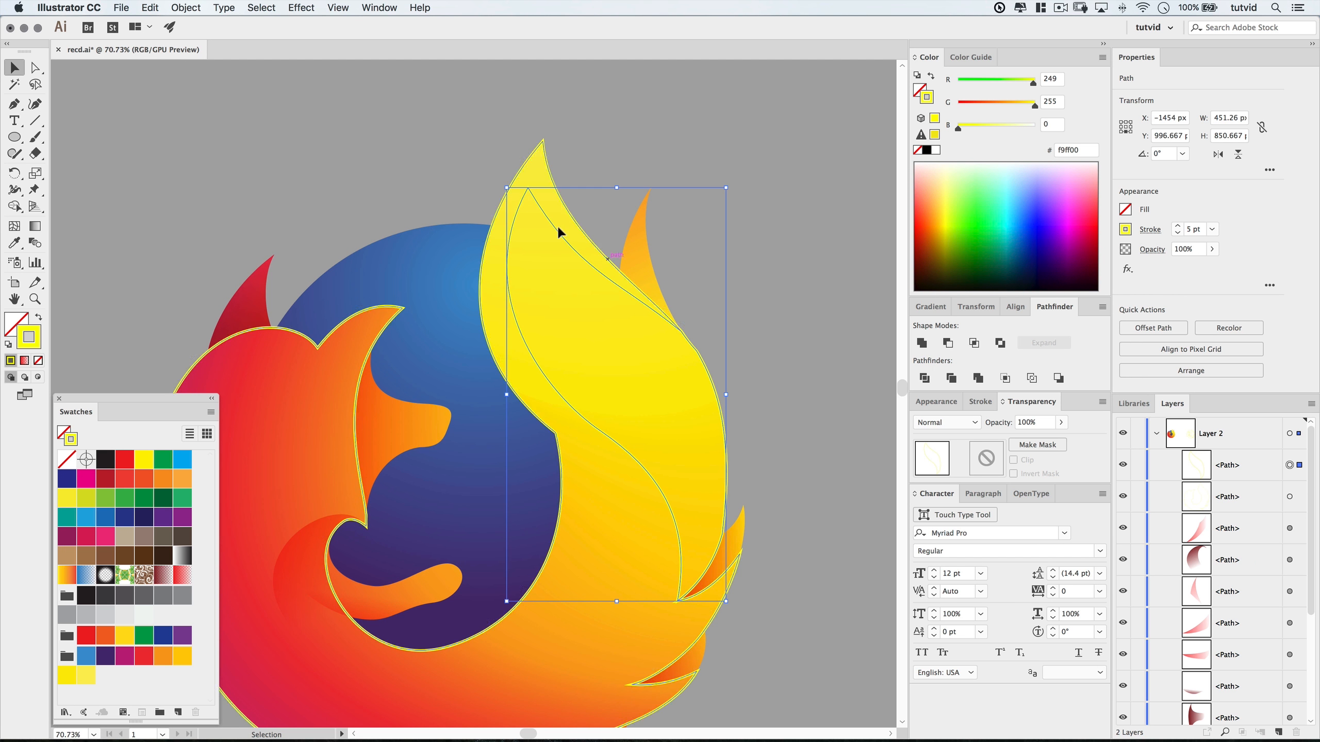
left_click(38, 361)
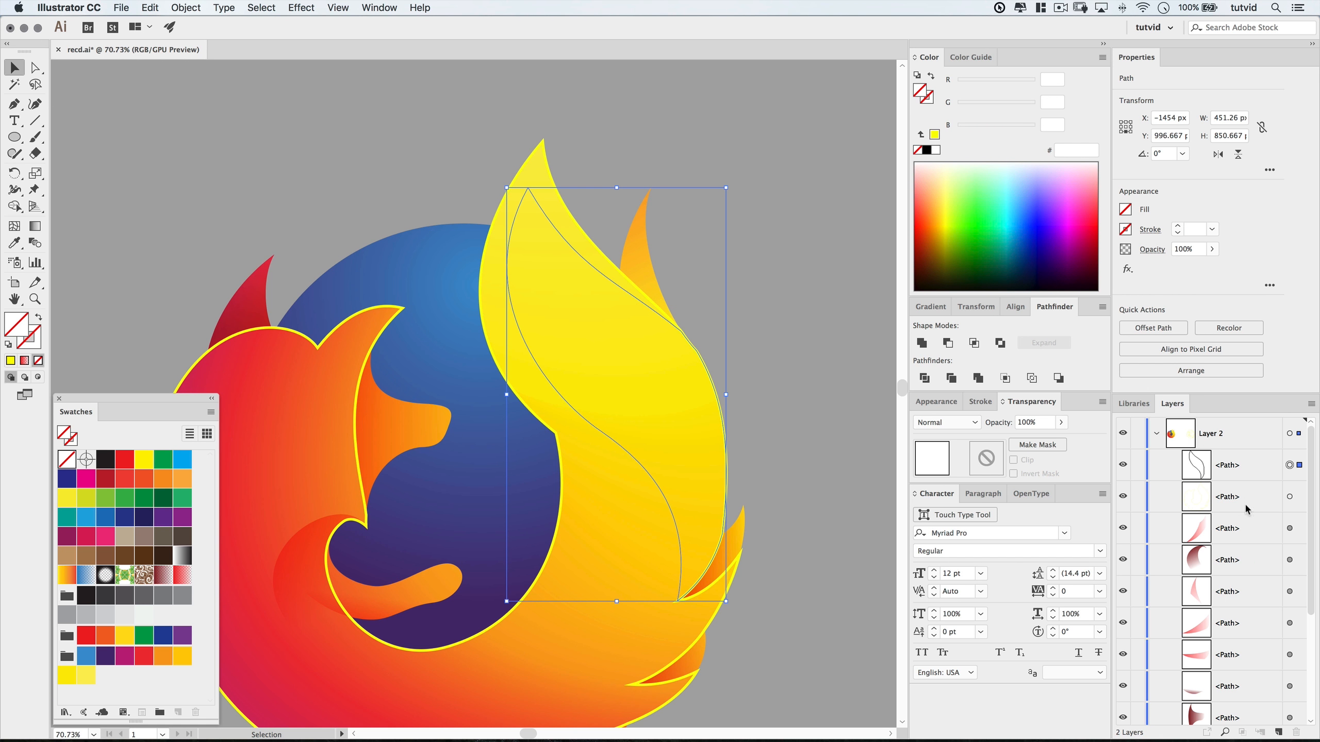
left_click(1124, 497)
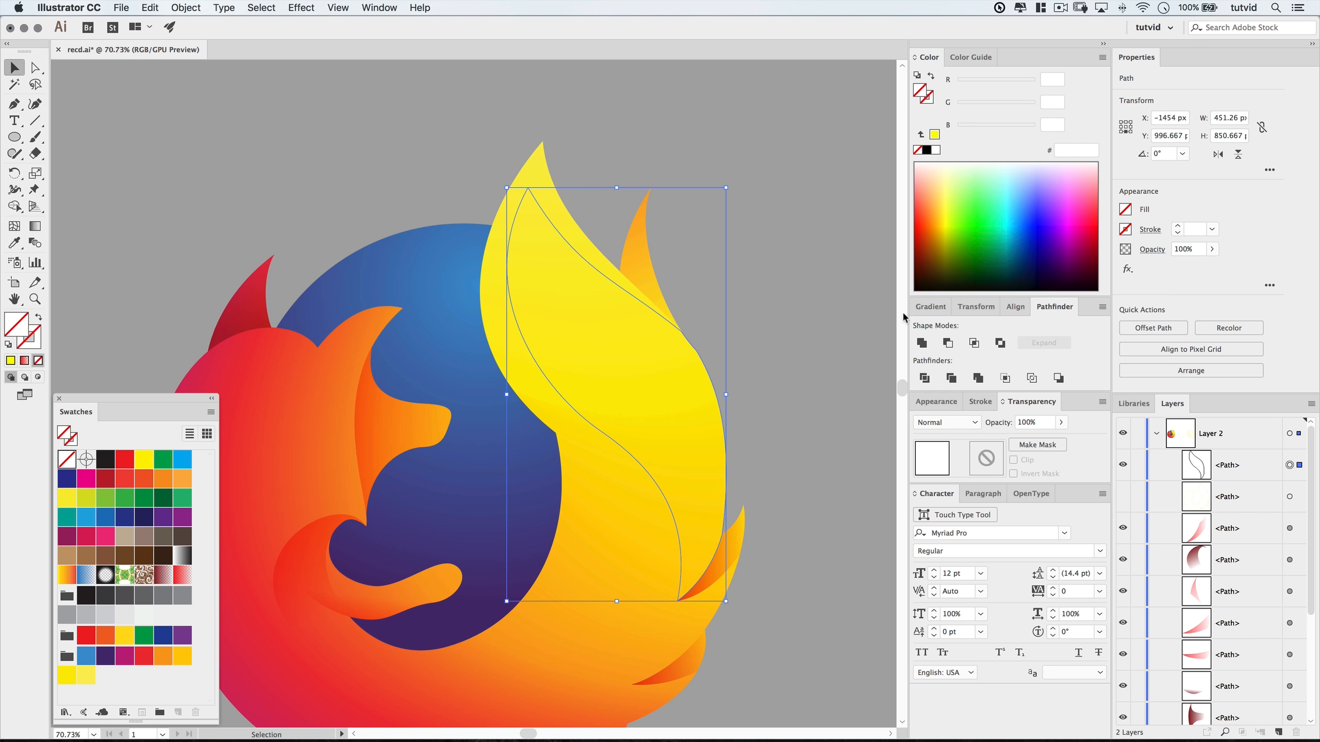
Fill the inner flame piece with the linear fade-to-transparent gradient and recolour both stops white (#ffffff).
left_click(931, 306)
left_click(924, 312)
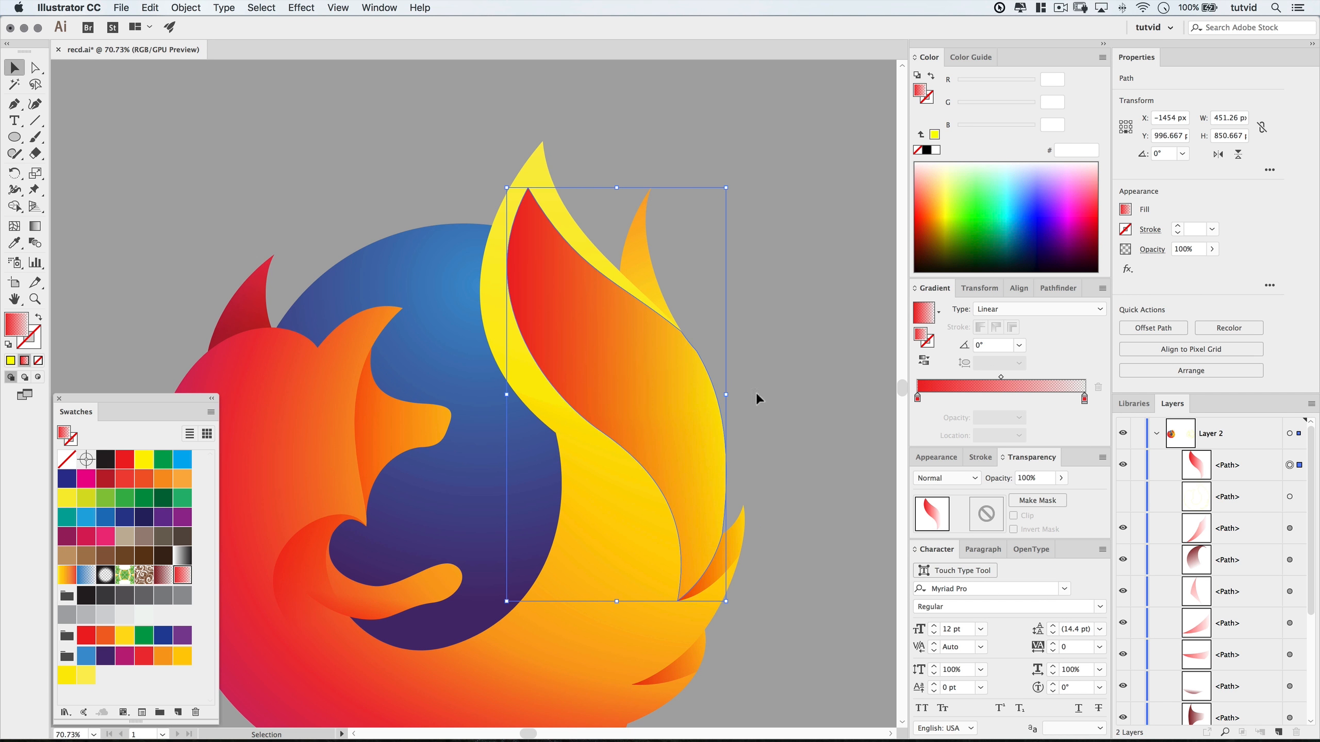
left_click(917, 398)
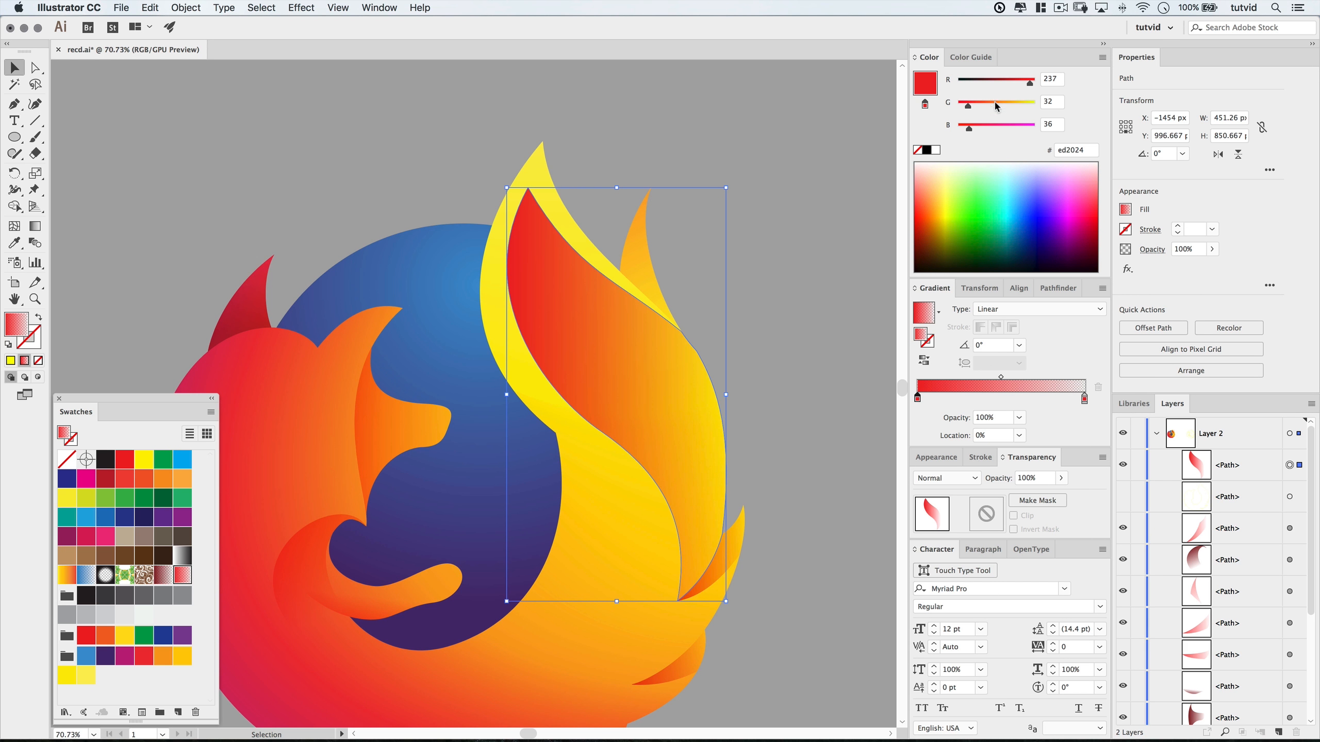
left_click_drag(997, 107, 1037, 83)
left_click(1033, 128)
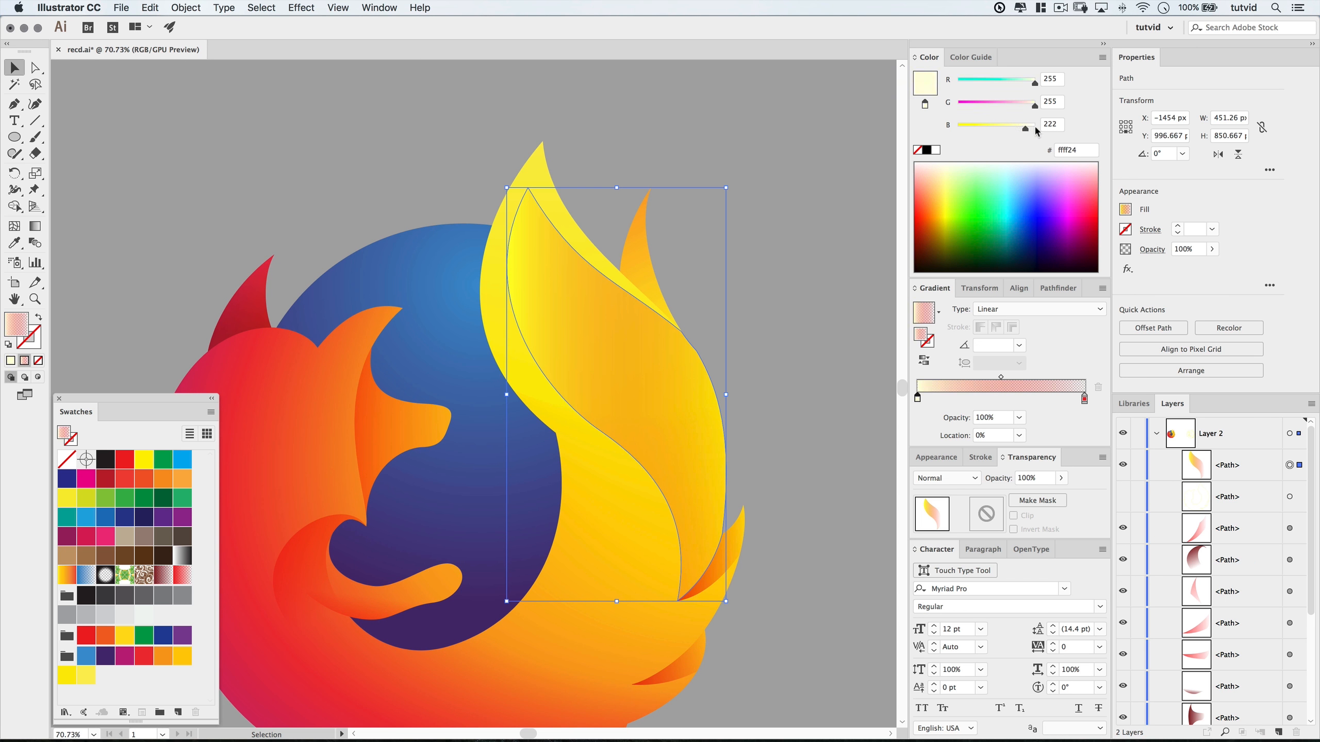
left_click(1084, 399)
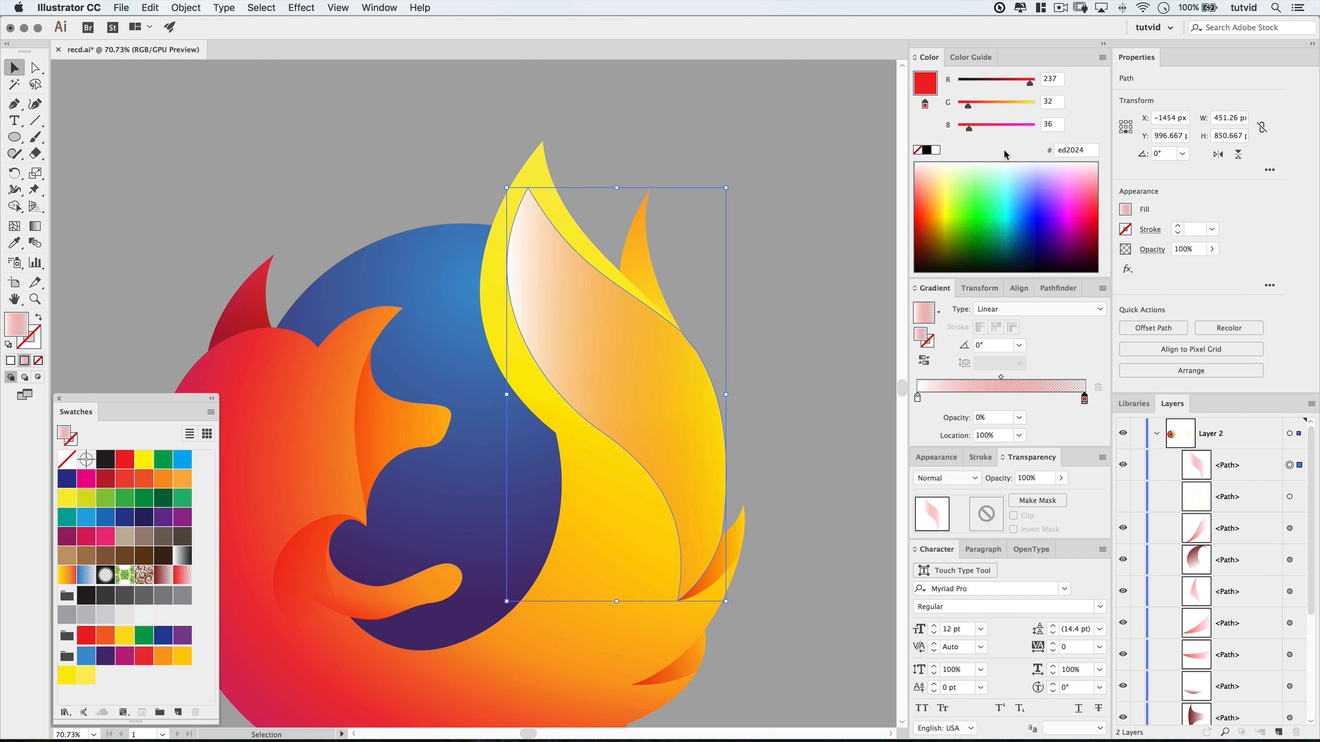
left_click_drag(1005, 128, 1051, 77)
Redirect the white gradient diagonally across the inner flame piece at about -41°, fading from its upper tip towards its lower end.
key("z")
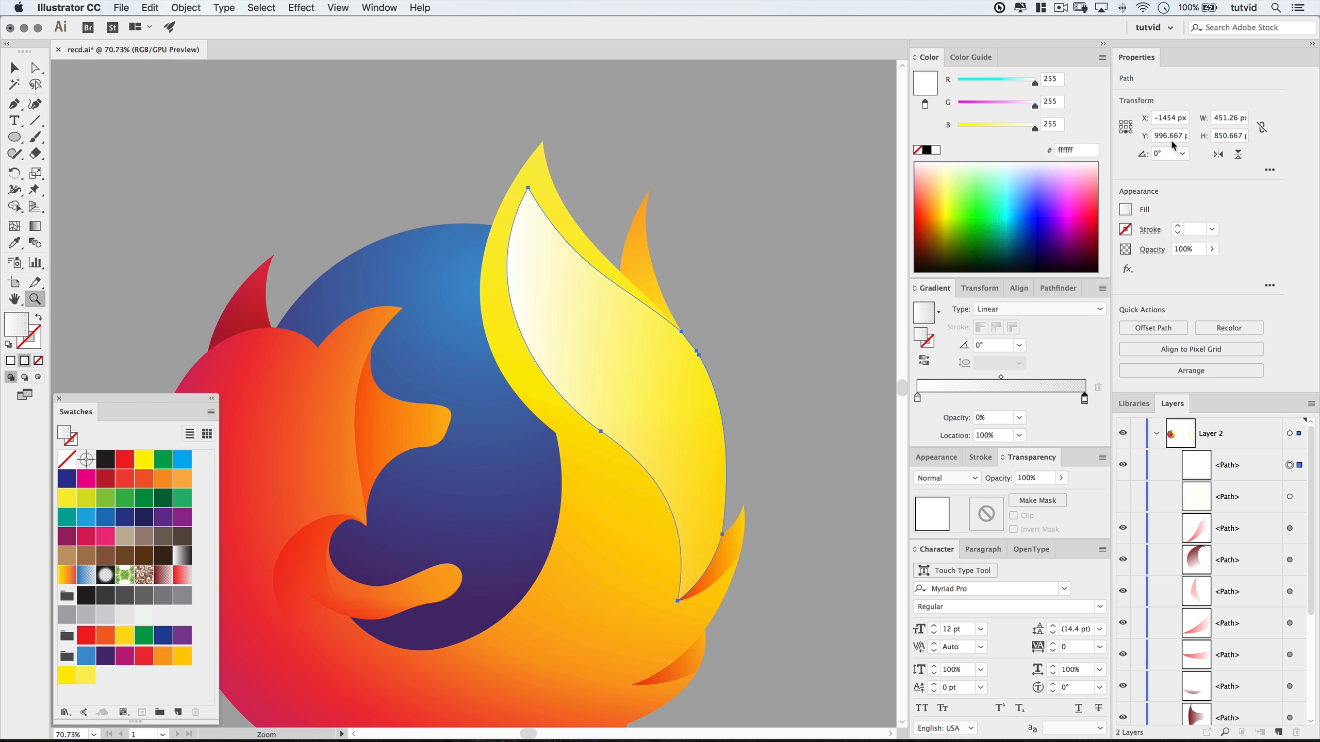
left_click(35, 225)
left_click_drag(522, 192, 712, 504)
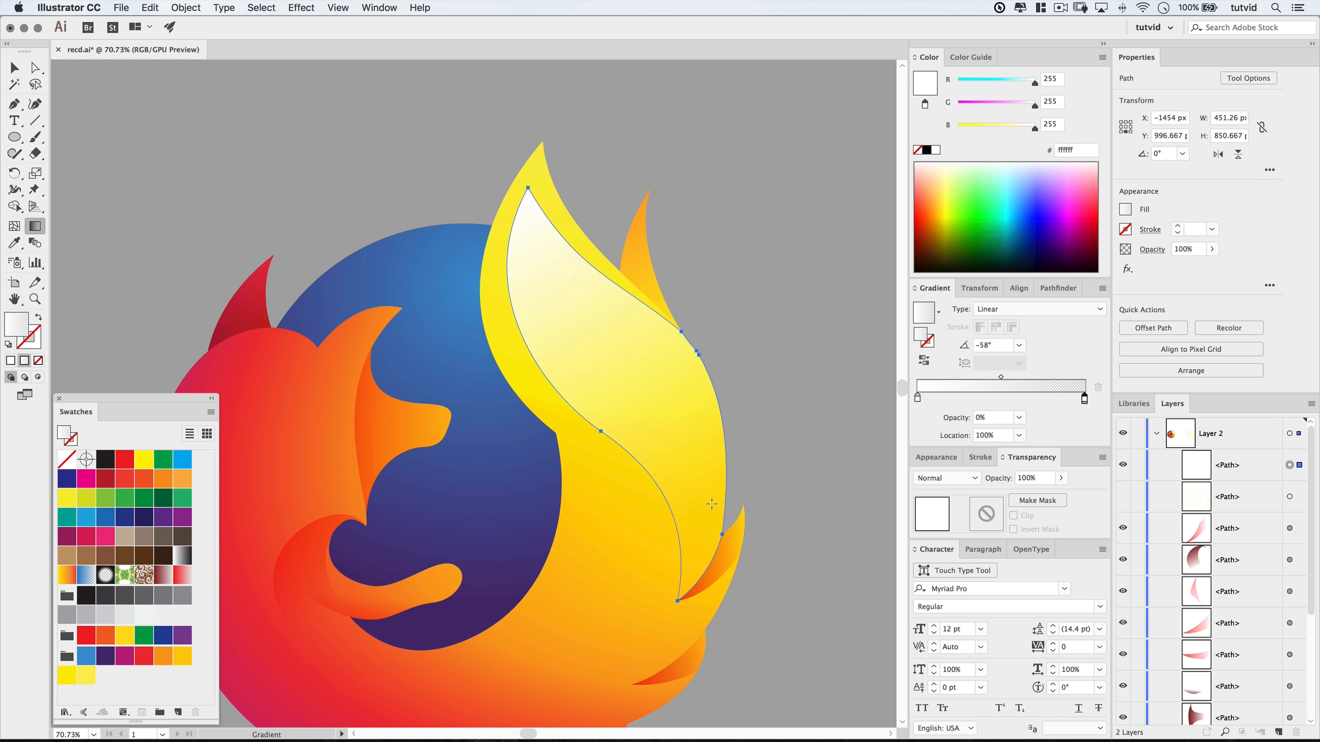
left_click_drag(522, 194, 697, 508)
left_click_drag(509, 232, 731, 505)
left_click_drag(479, 231, 754, 475)
left_click(15, 67)
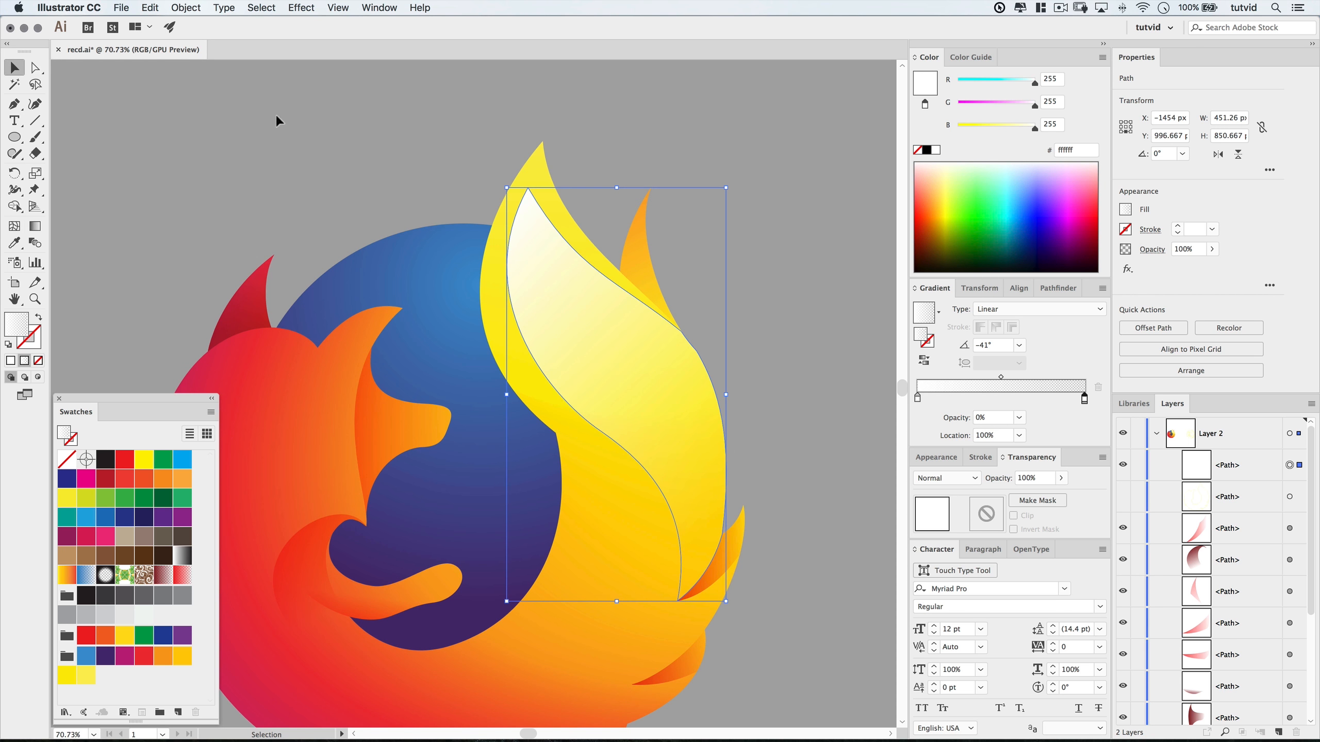
left_click(416, 156)
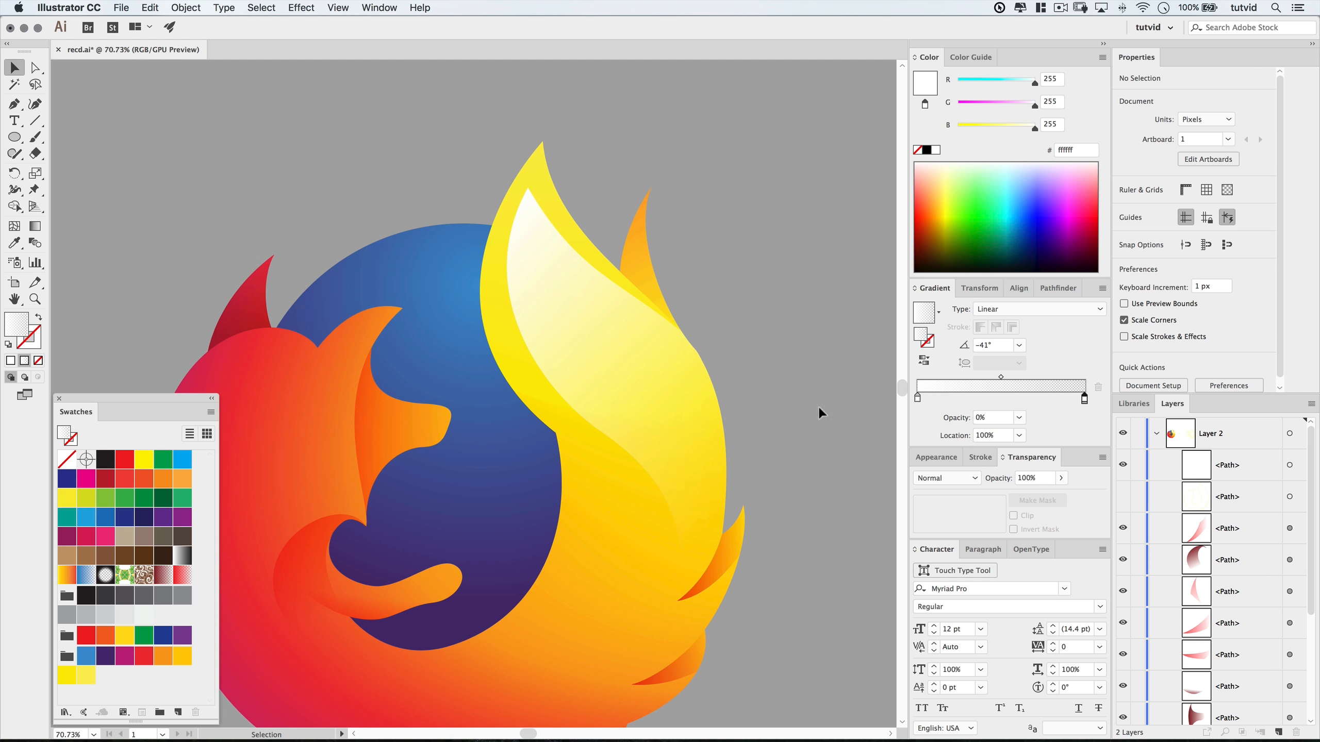
Set the inner flame piece's blending mode to Soft Light.
left_click(578, 325)
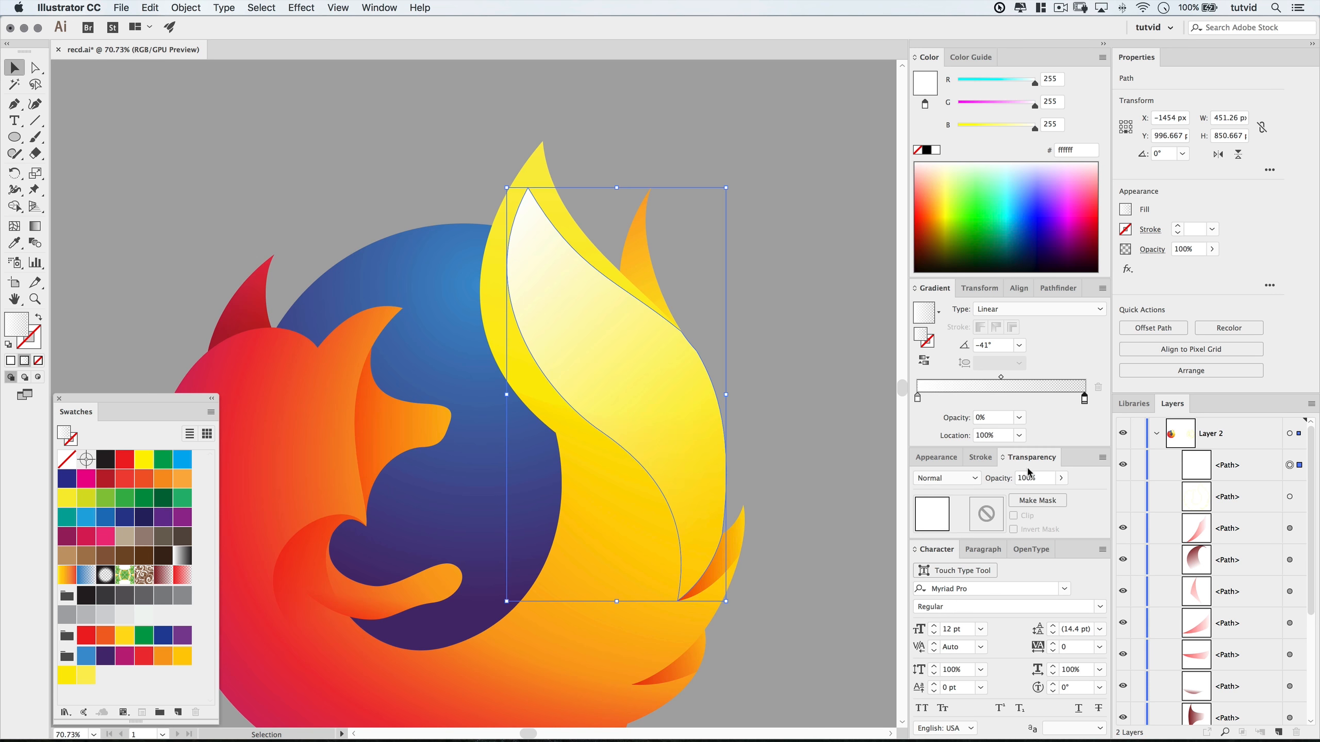
left_click(962, 478)
left_click(946, 351)
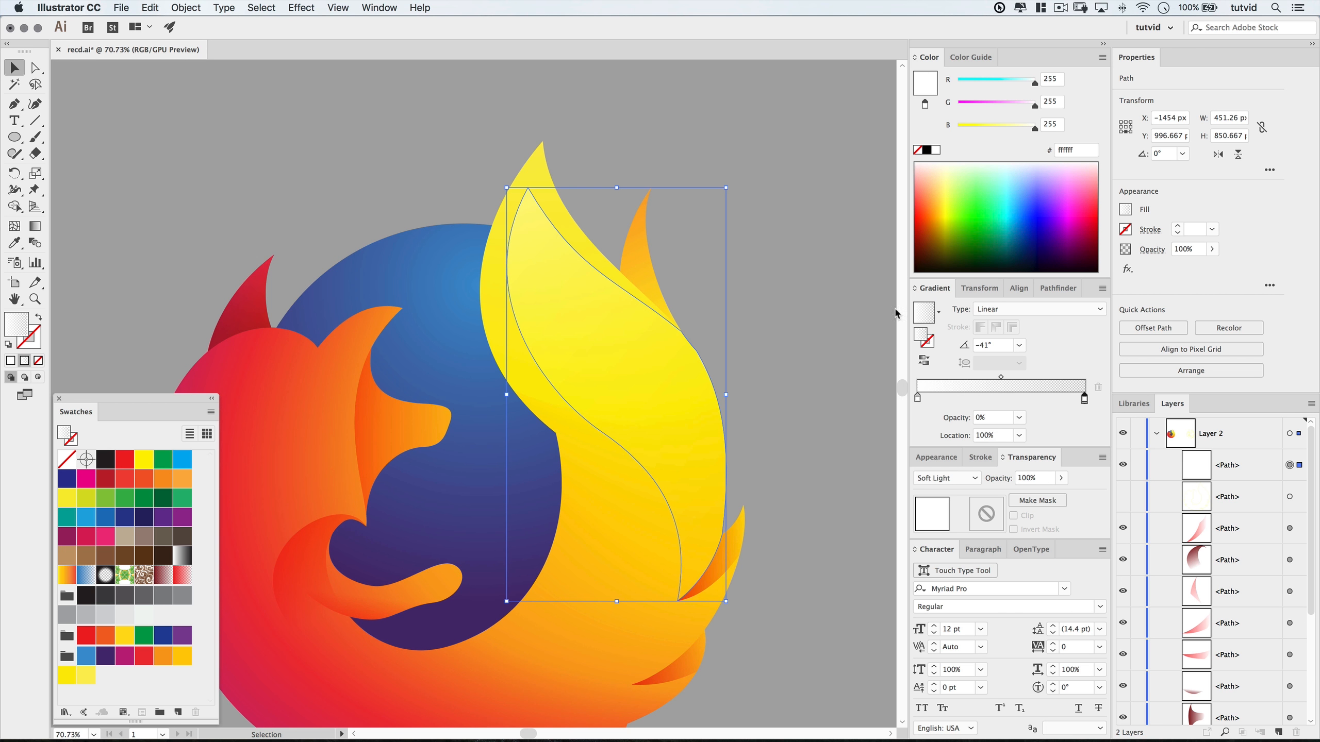
left_click(796, 298)
left_click_drag(796, 298, 796, 182)
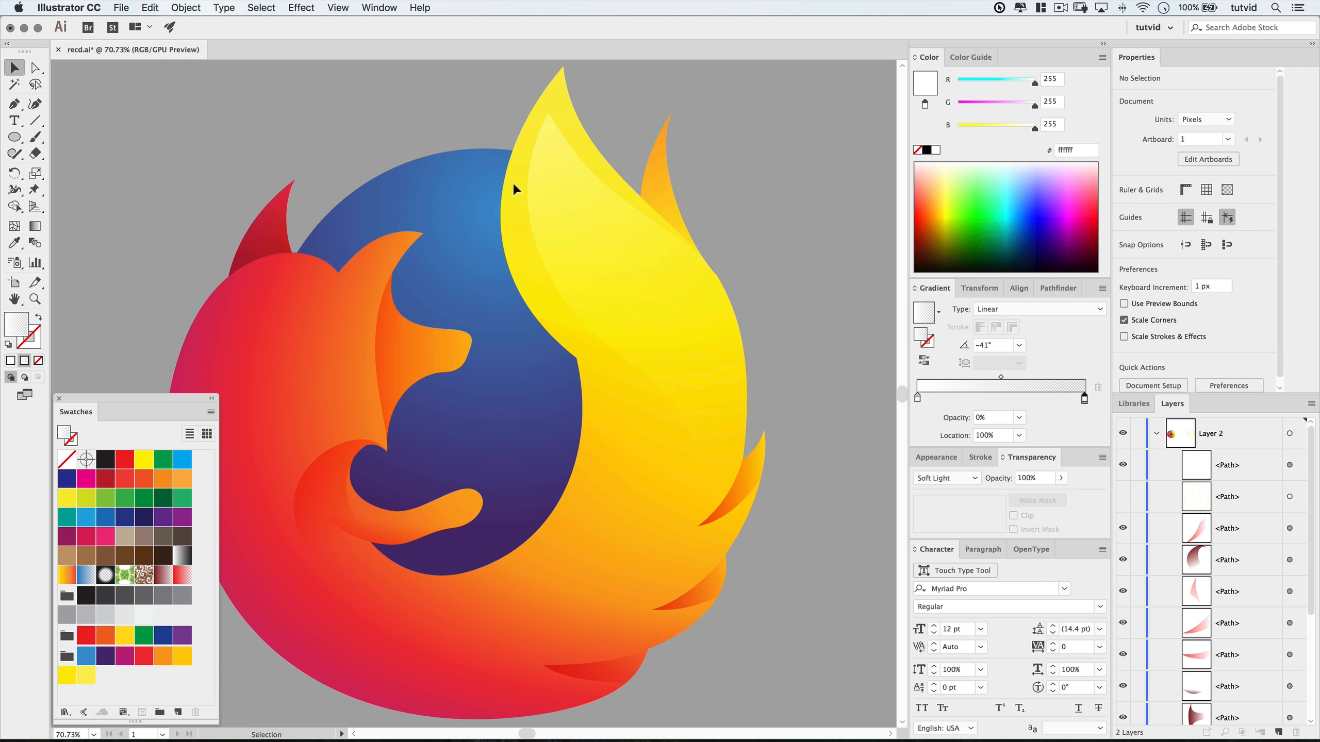
left_click_drag(822, 367, 826, 348)
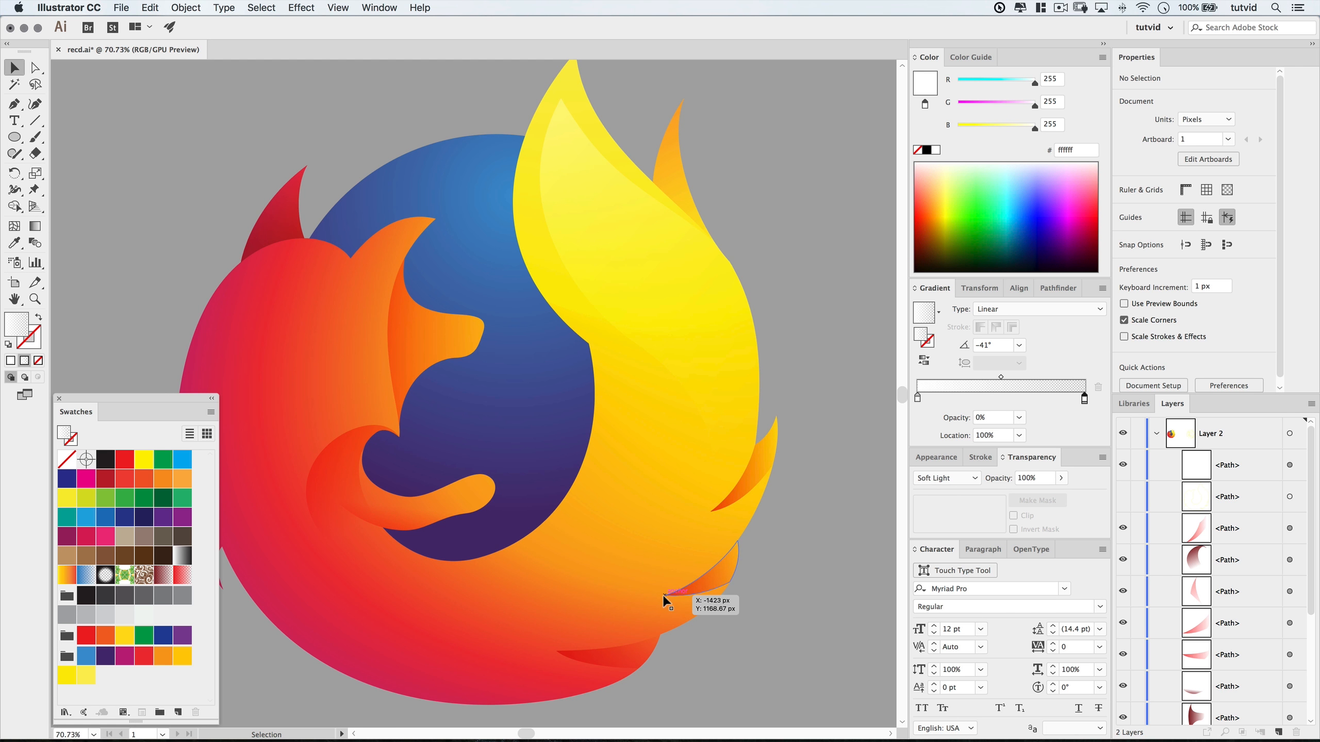
Save the inner flame piece's white-to-transparent gradient as a new swatch.
key("super+equal")
key("super+equal")
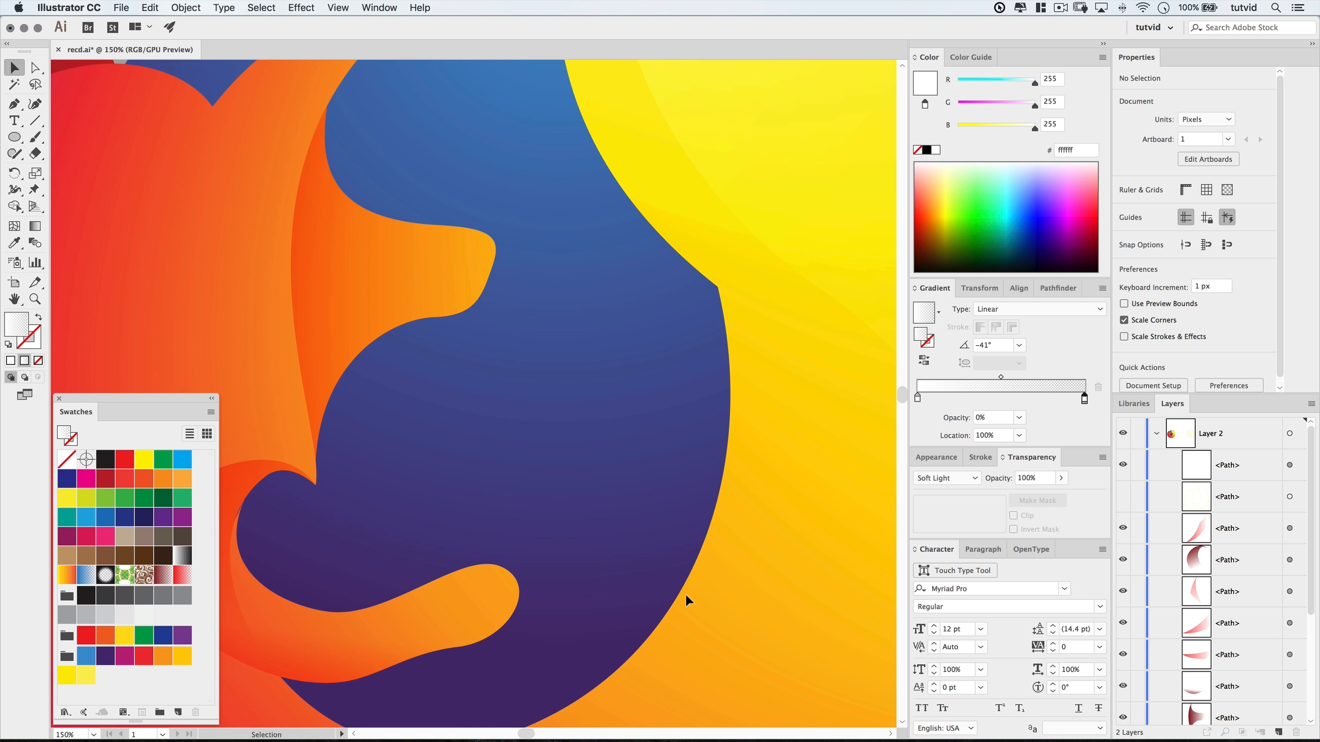
left_click_drag(696, 482, 337, 325)
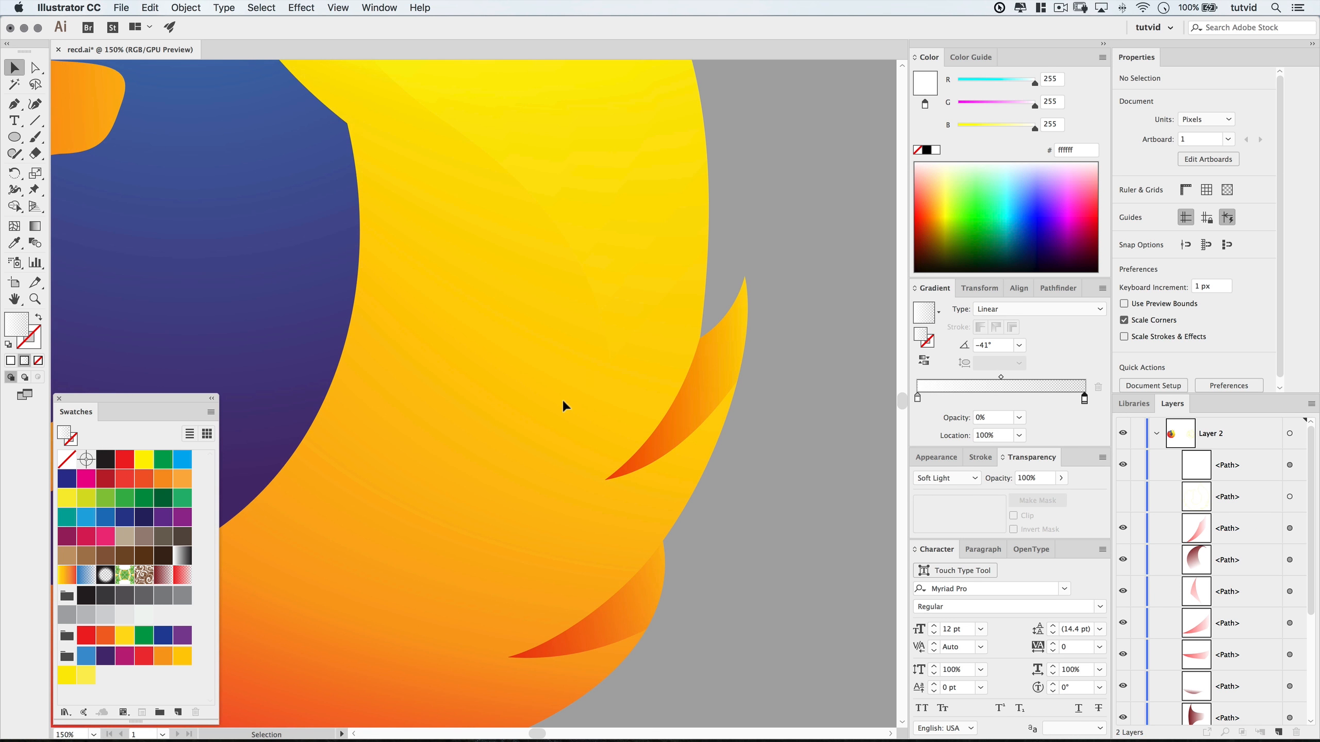
left_click(621, 157)
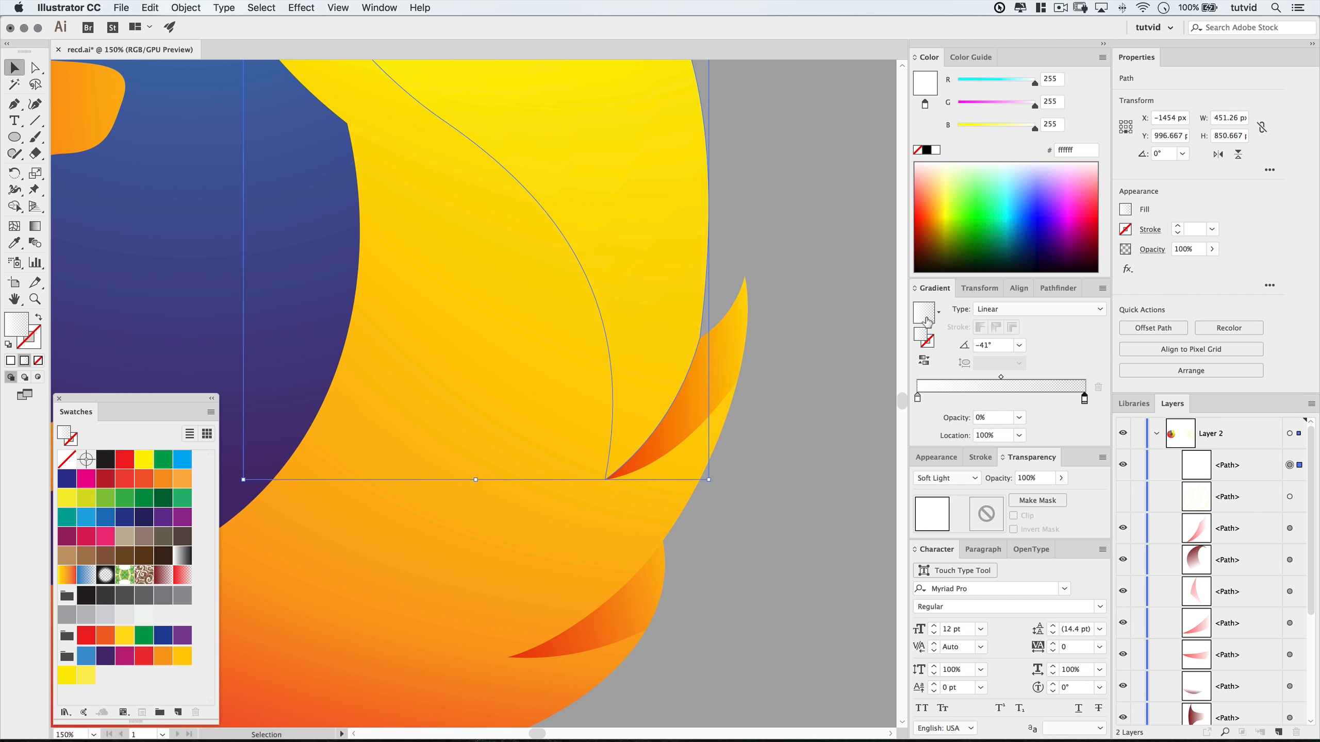
left_click_drag(927, 323, 194, 586)
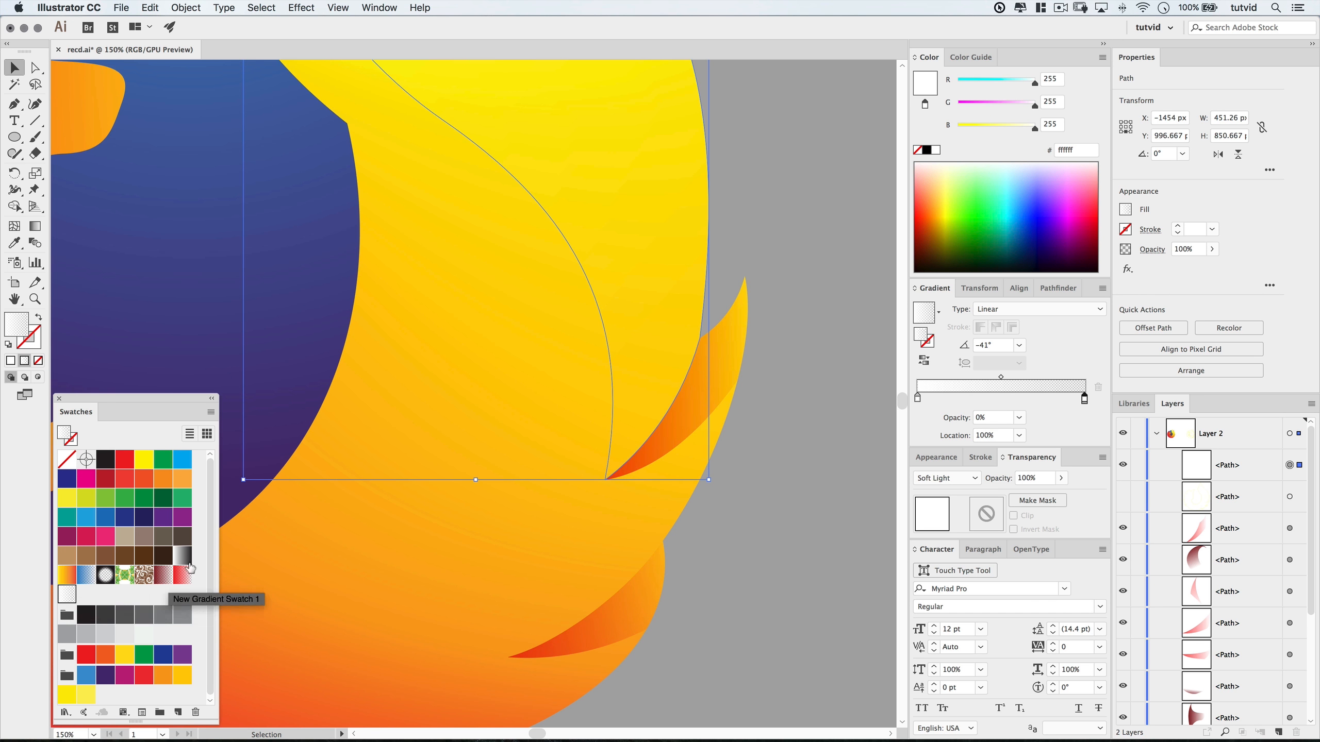
Fill the inner flame piece with solid magenta (#ec008c) and set its blending mode to Normal.
left_click(92, 482)
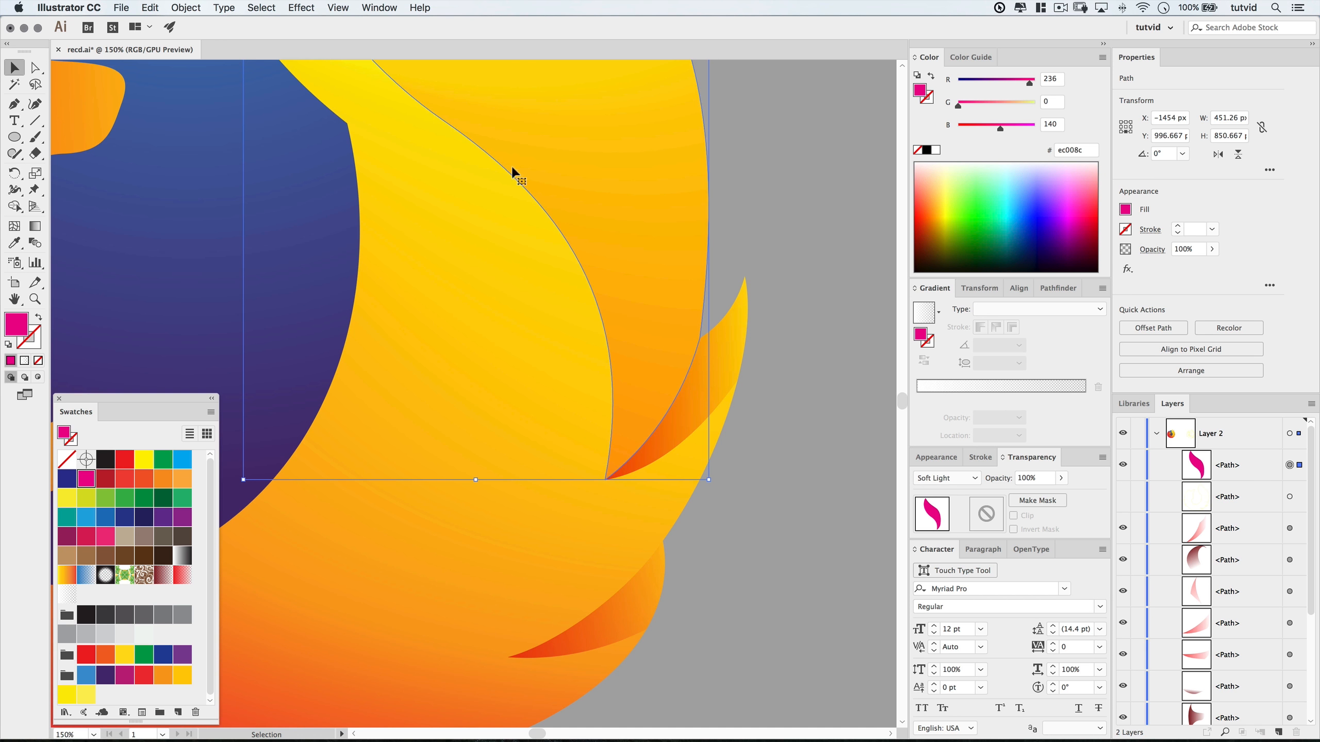
left_click(946, 478)
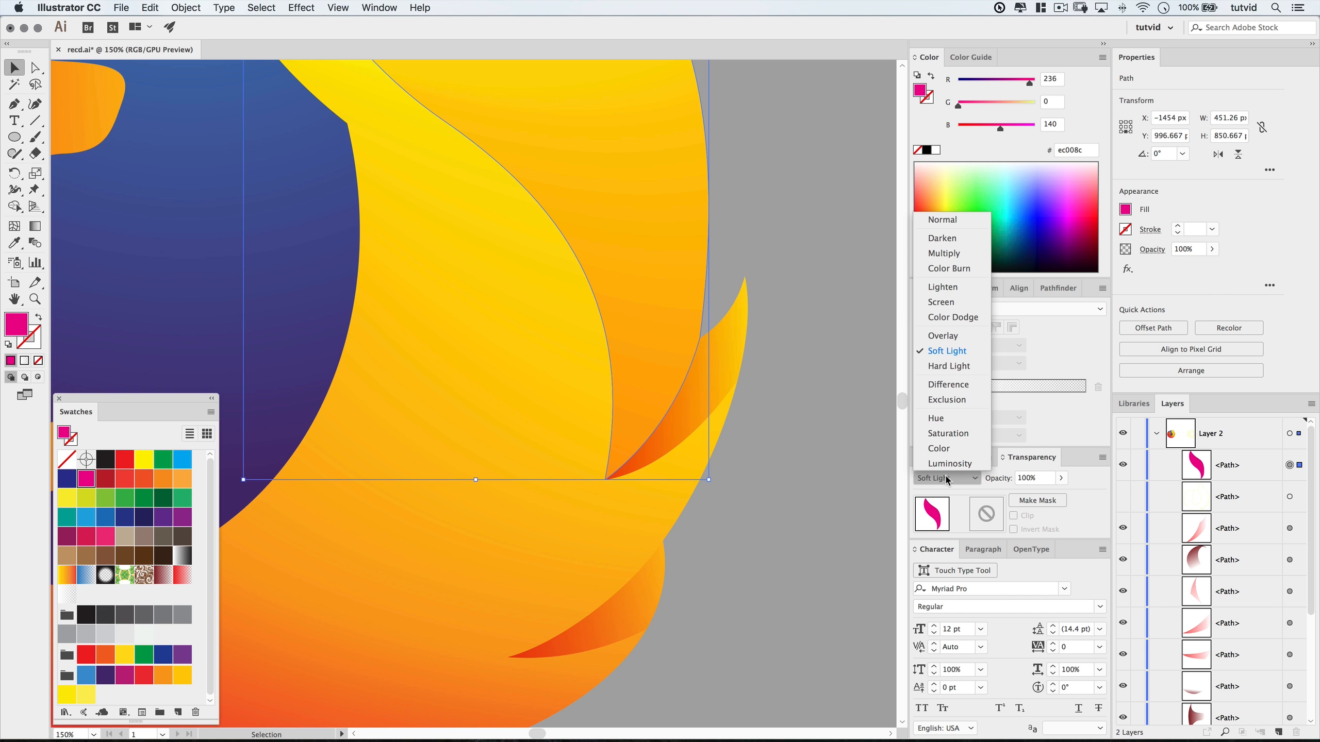
left_click(944, 220)
left_click(831, 492)
key("super+0")
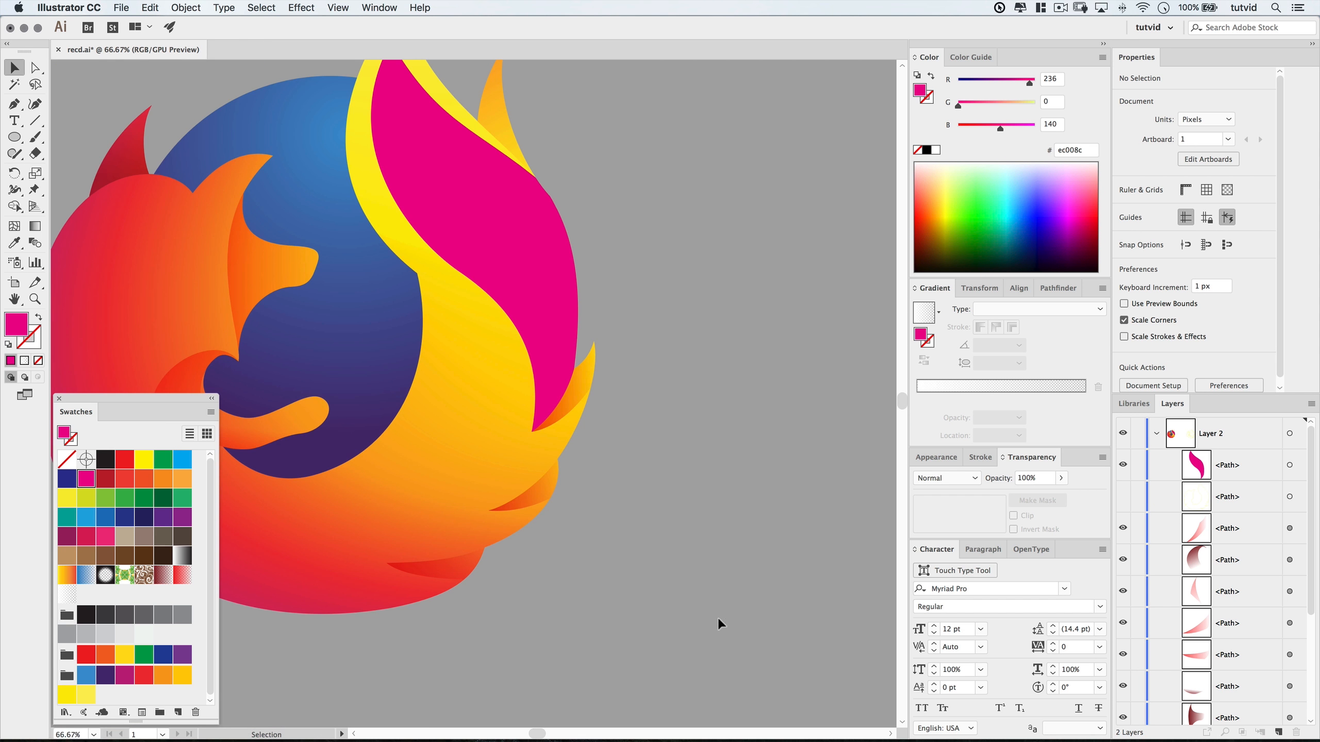
Move the magenta shape's bottom anchor to the inner point of the next lower flame spike and its outer anchor beyond the tail's edge.
key("a")
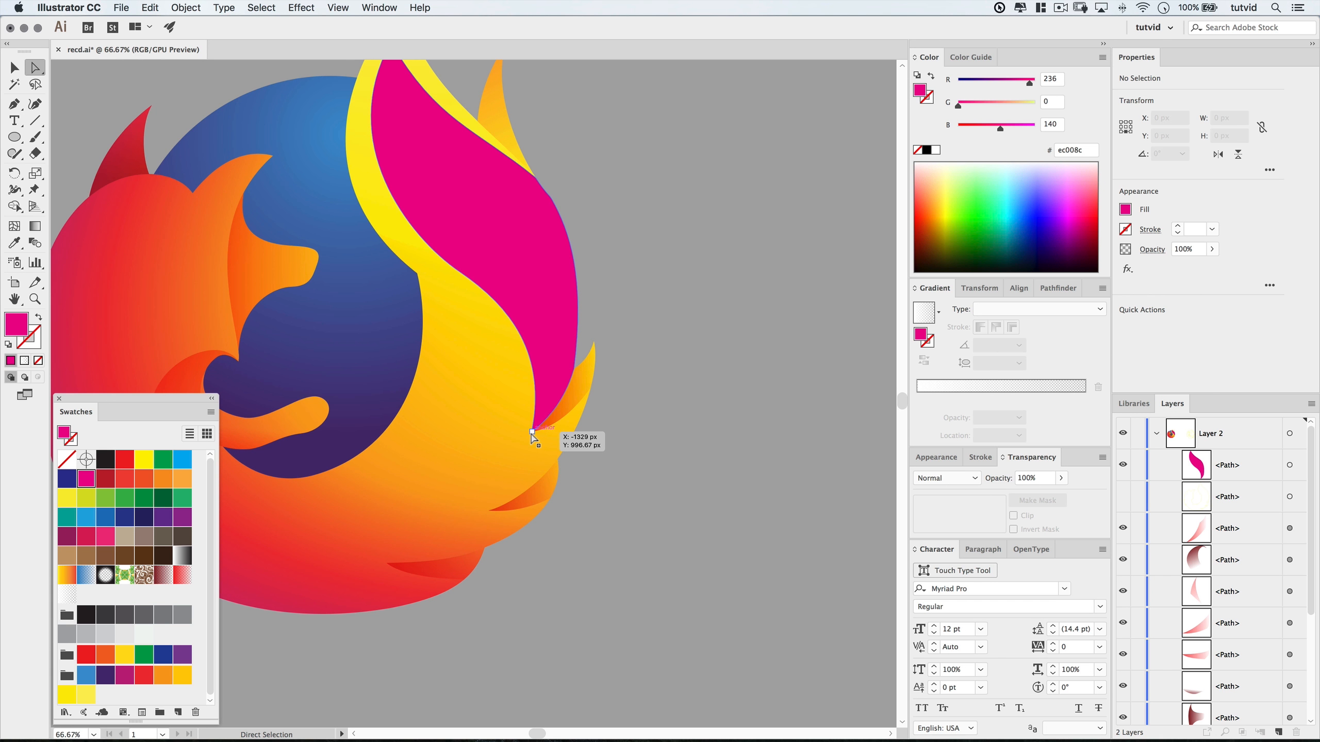
left_click_drag(531, 431, 489, 509)
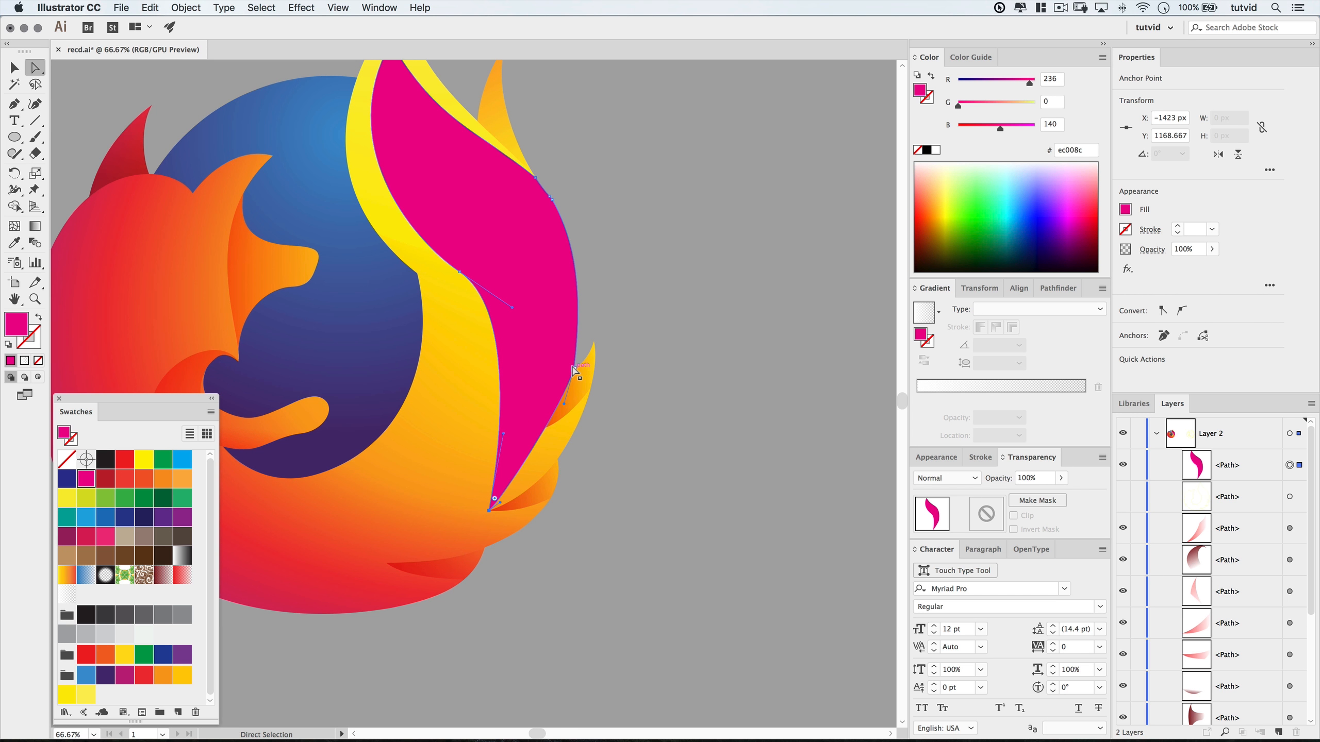
left_click_drag(578, 374, 603, 369)
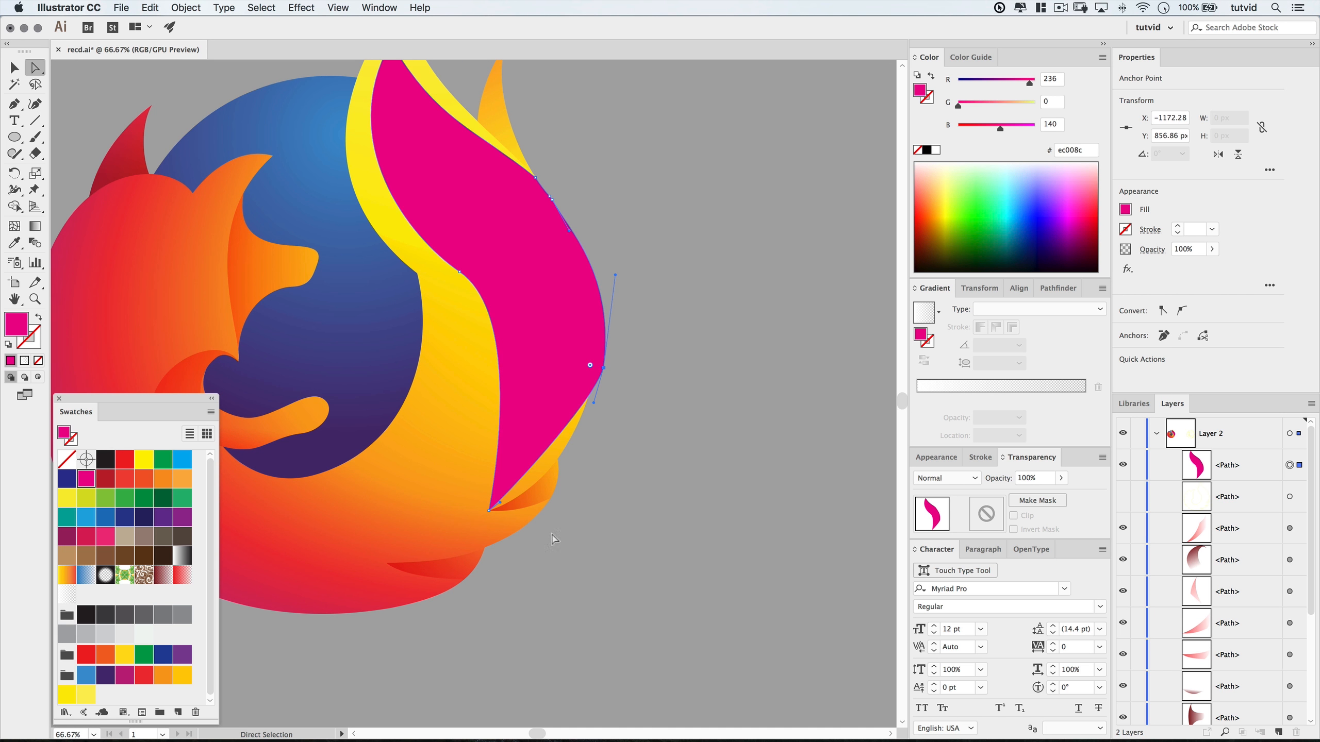
Reshape the magenta shape's lower curves with their handles, rounding the outer edge outward and bowing the inner edge towards the tail's outer side.
left_click(502, 502)
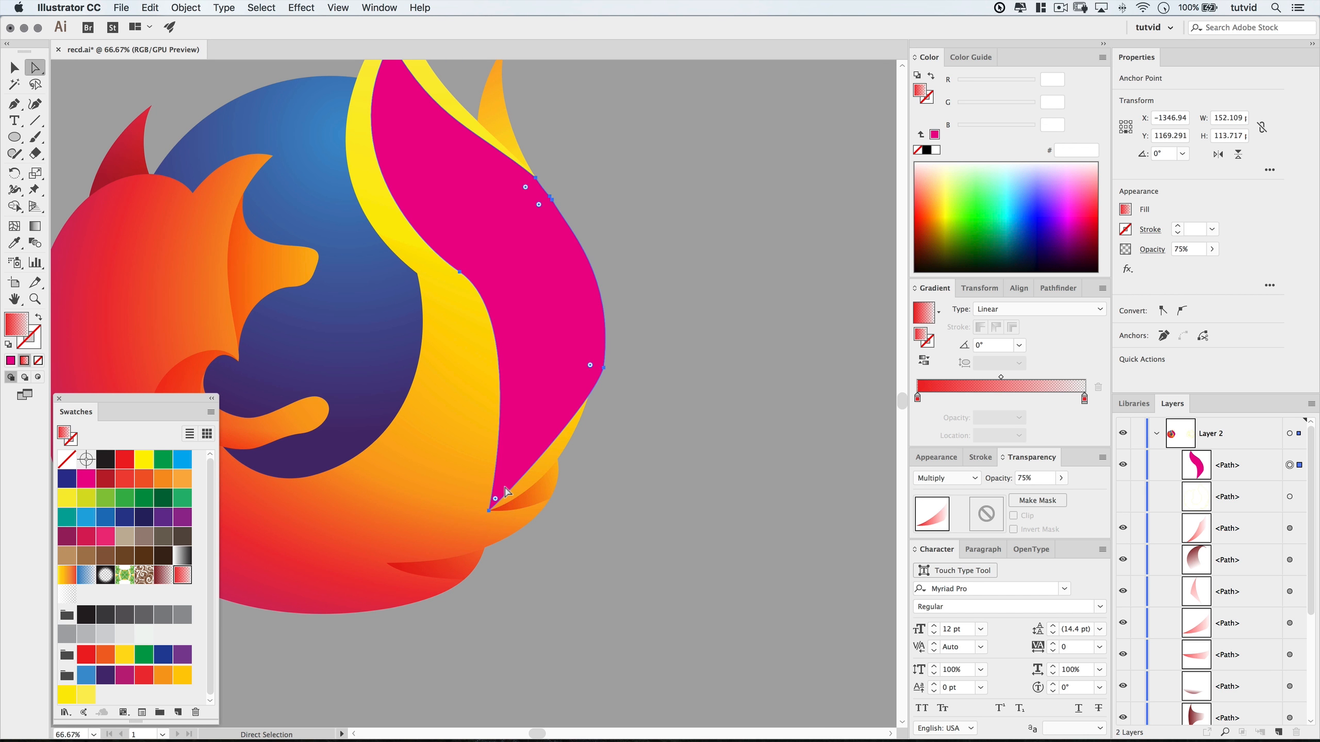
key("super+shift+a")
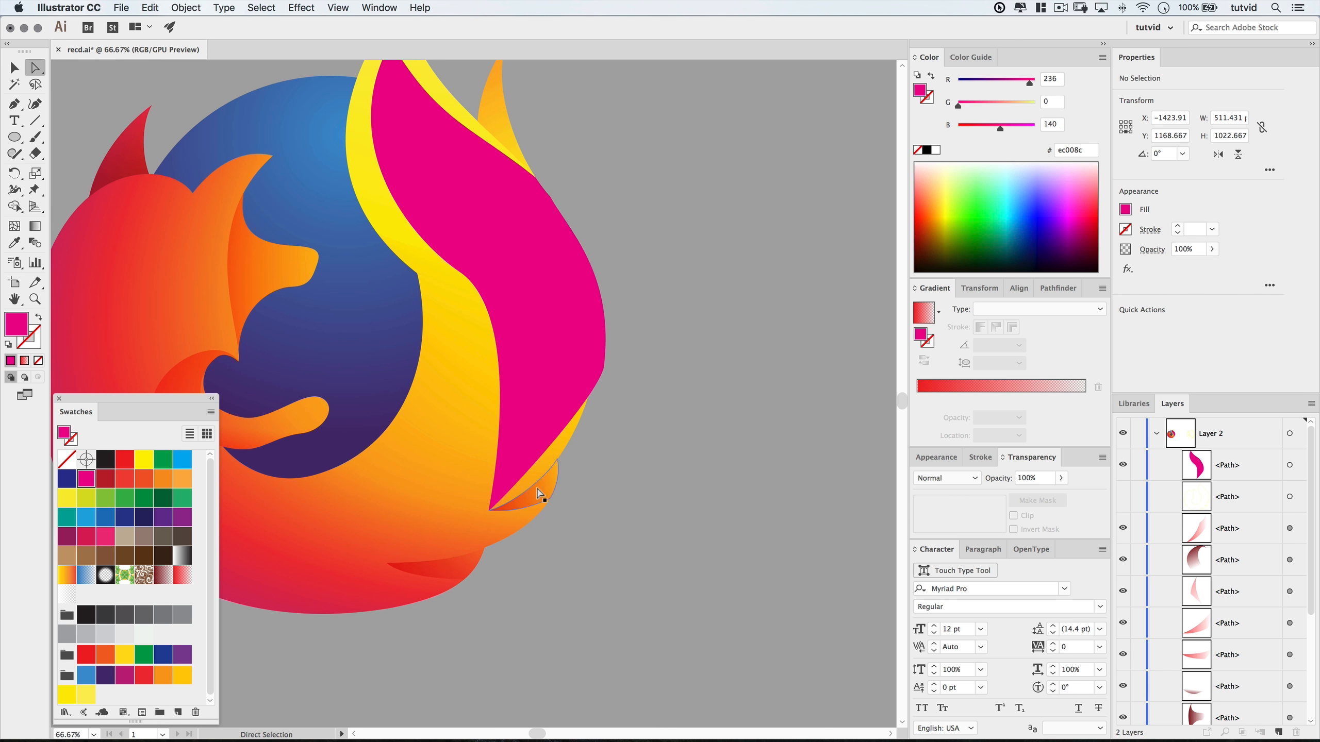
left_click_drag(517, 489, 586, 503)
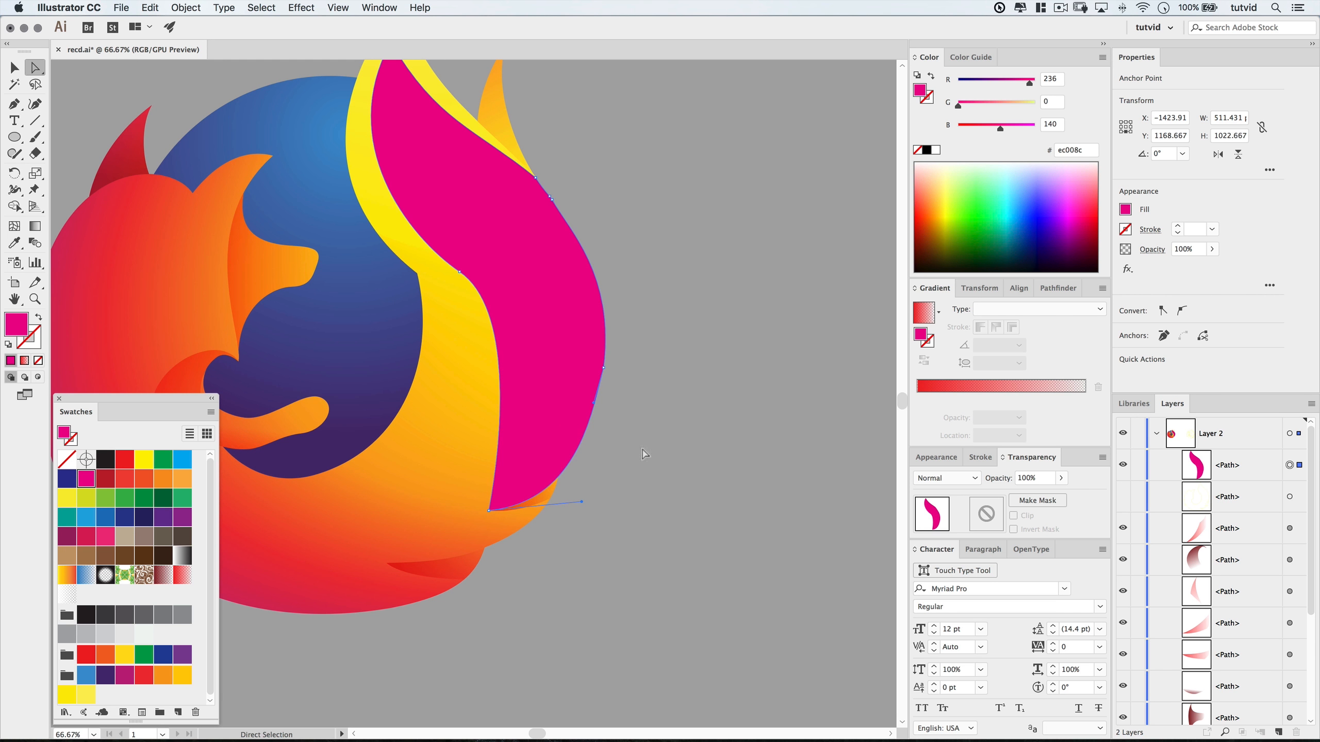
key("super+shift+a")
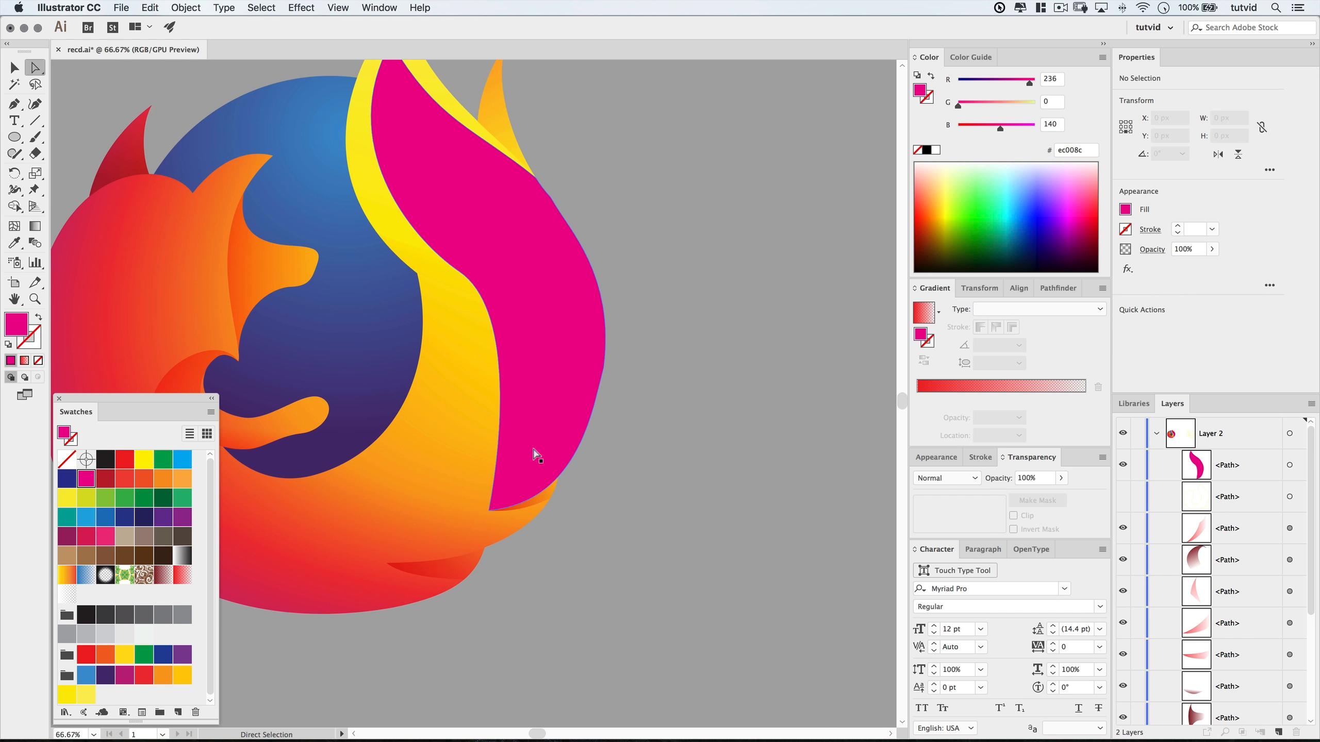
left_click(494, 348)
left_click_drag(515, 310, 559, 337)
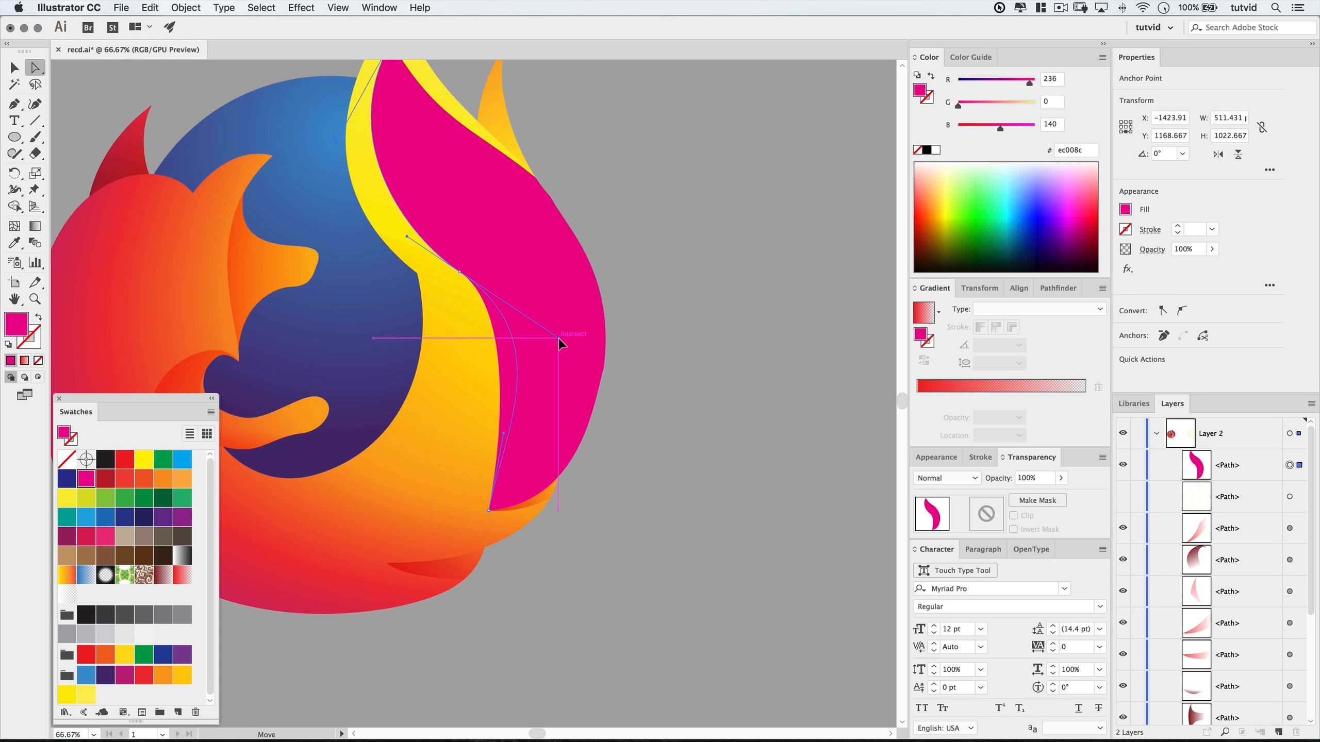
left_click_drag(504, 434, 531, 431)
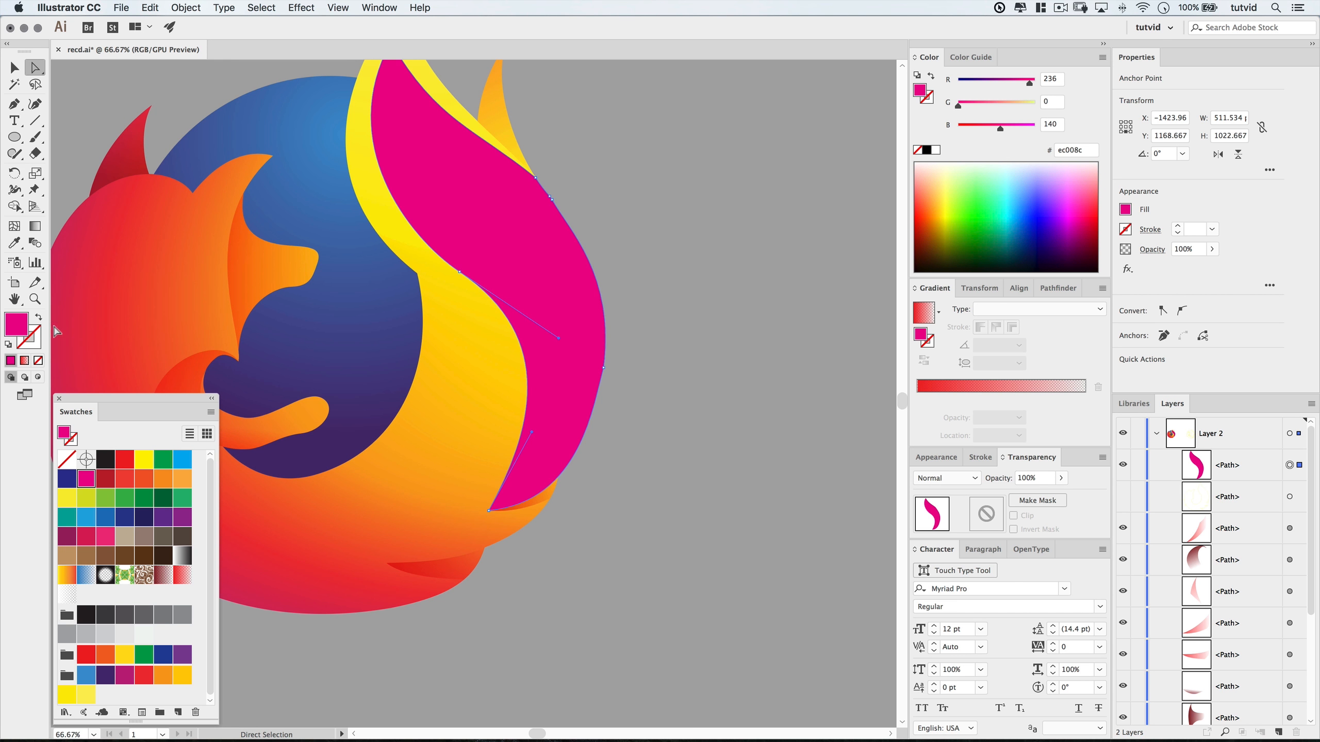
Swap the magenta shape's fill to its stroke and set the stroke weight to 5 pt.
left_click(40, 318)
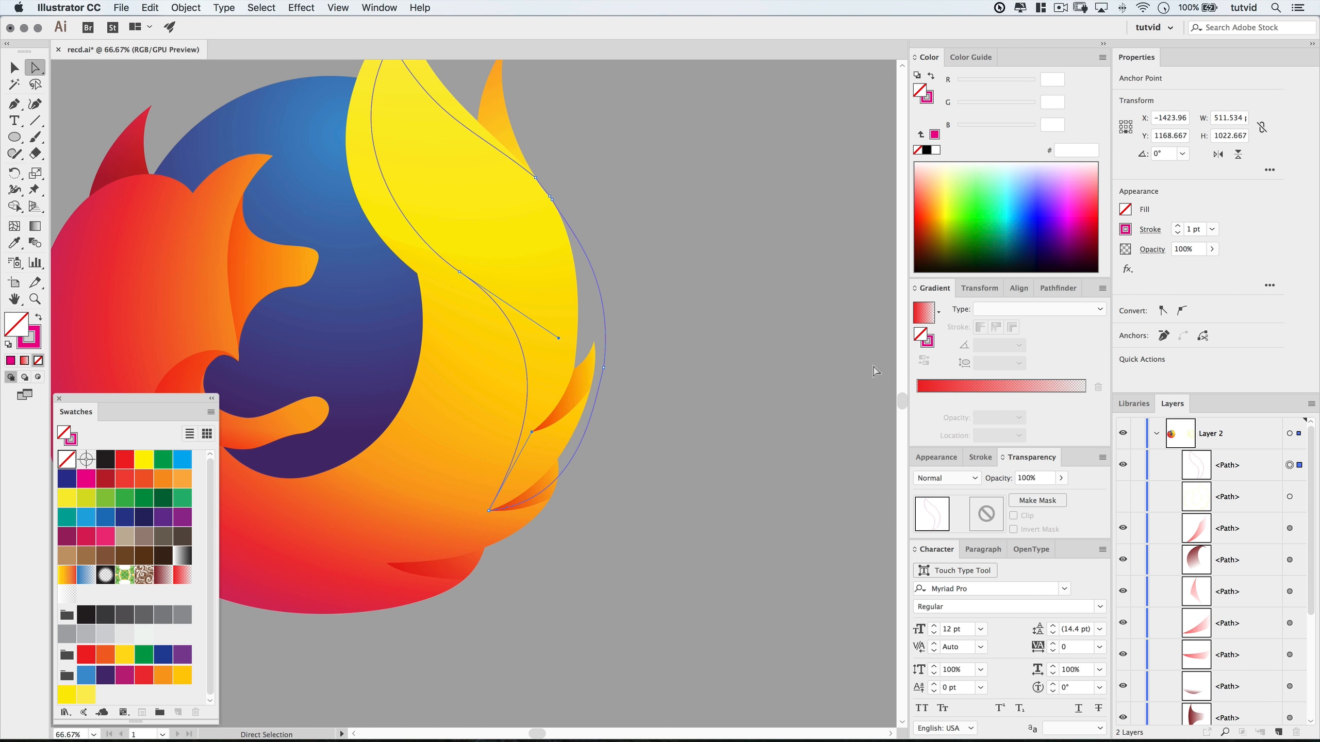
left_click(1178, 226)
left_click(1178, 226)
left_click(1178, 226)
left_click(1178, 227)
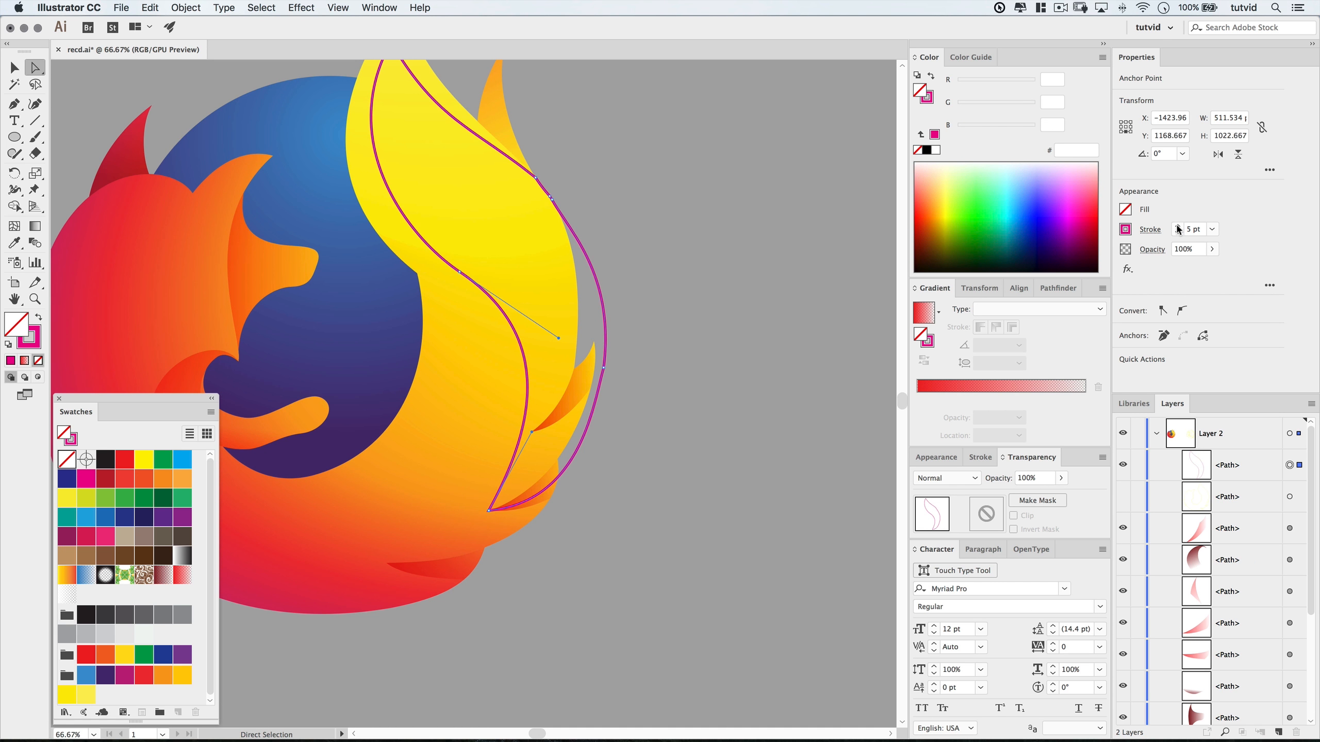
Refine the magenta shape's lower inner curve by adjusting the handles of its middle and bottom anchors for a smoother bend.
left_click(778, 436)
key("space")
left_click_drag(616, 368, 703, 405)
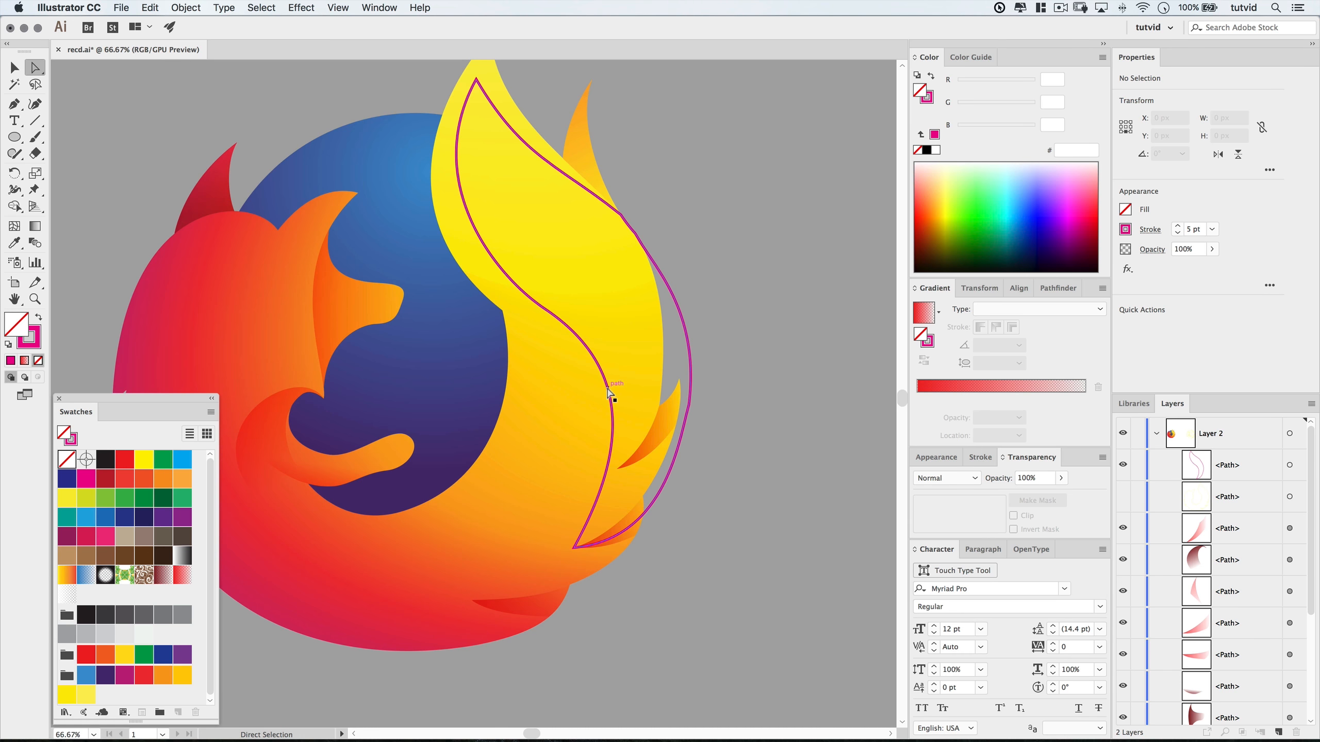
left_click(610, 393)
left_click_drag(645, 375, 637, 373)
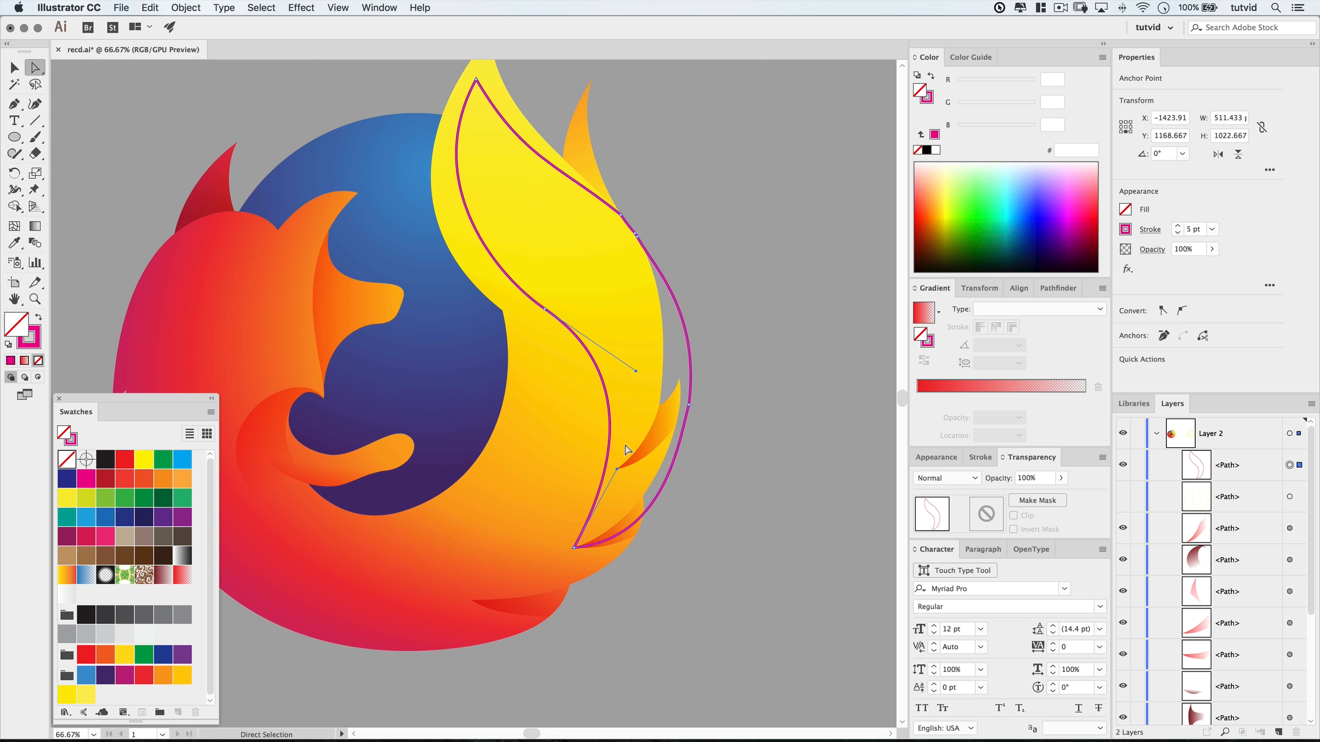
left_click_drag(616, 476, 604, 476)
left_click(732, 444)
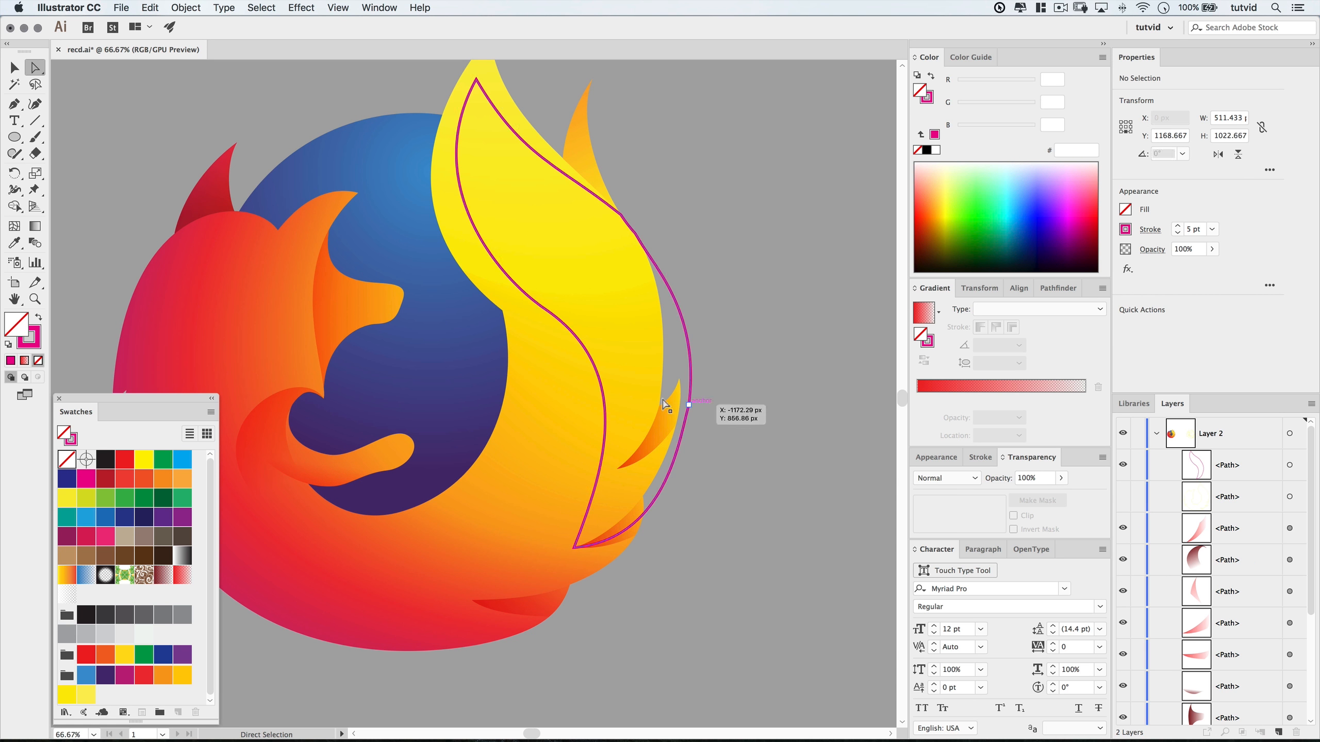
left_click(606, 440)
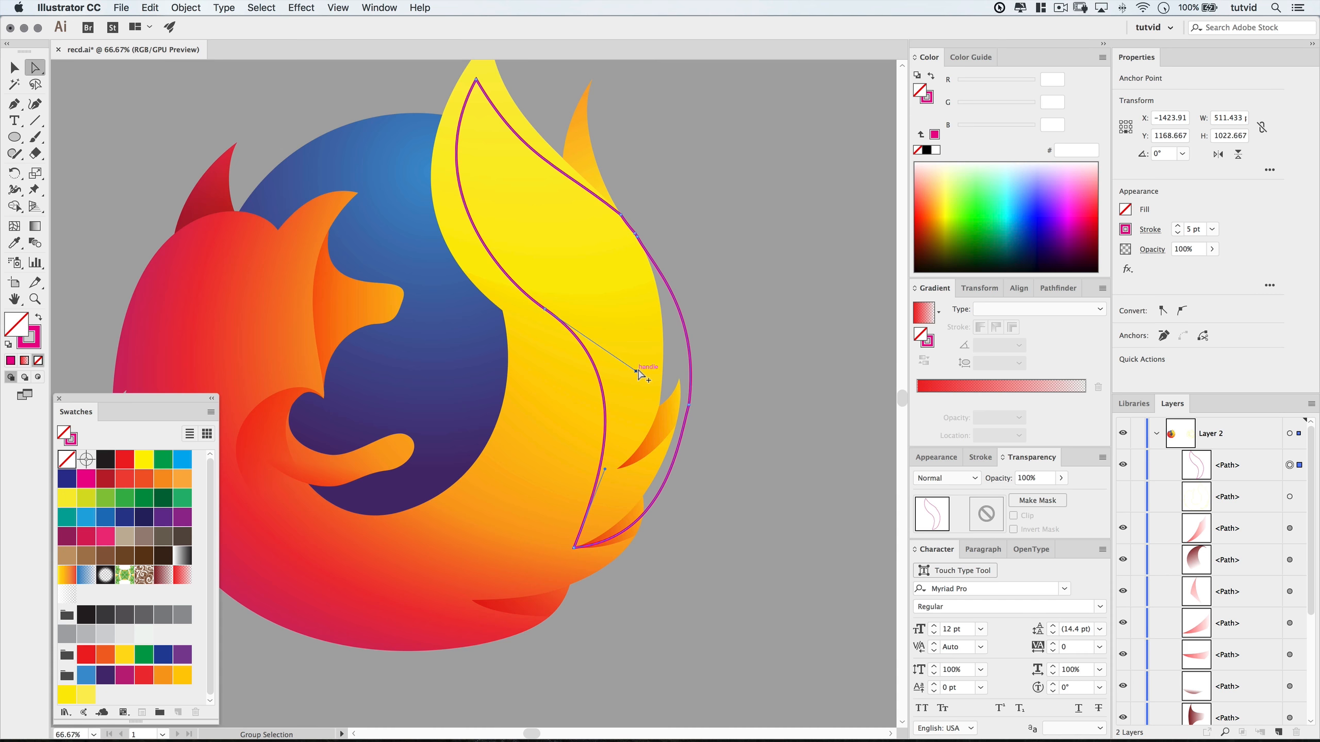
left_click_drag(637, 371, 649, 382)
left_click(780, 413)
left_click(594, 363)
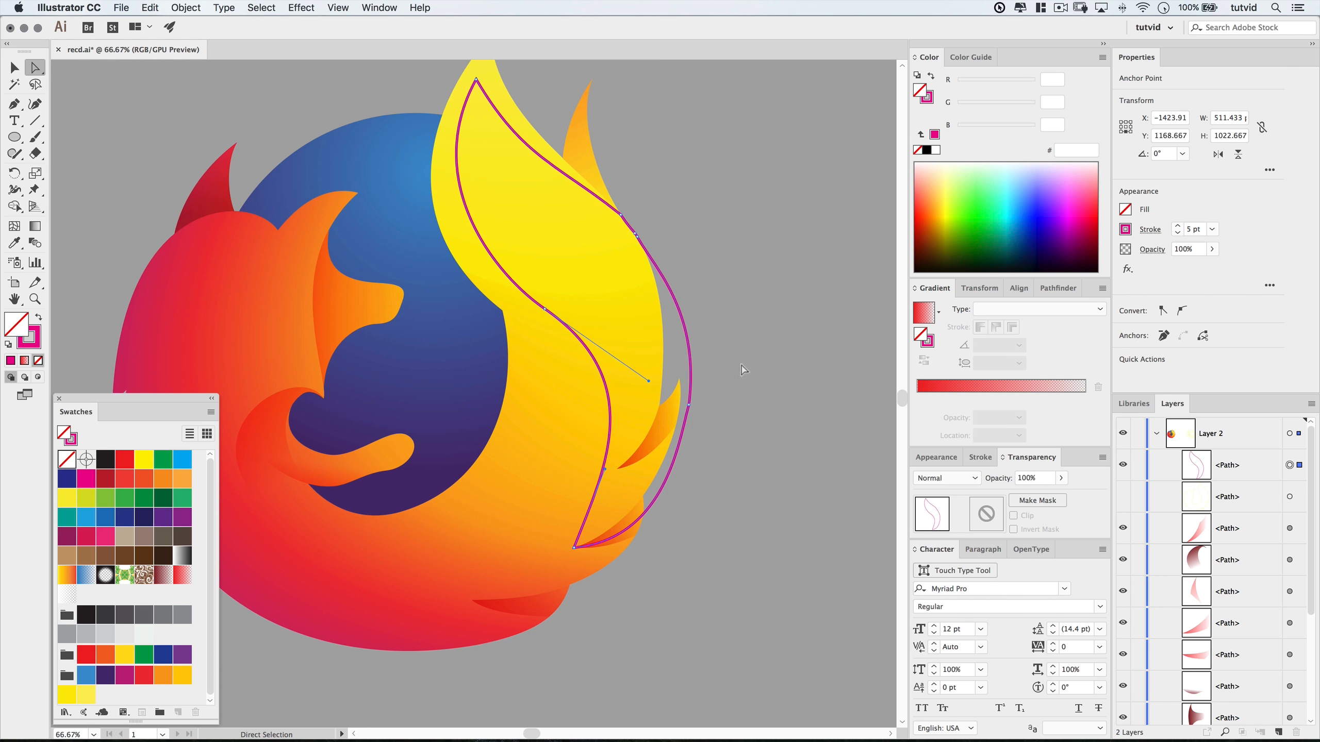
left_click(744, 370)
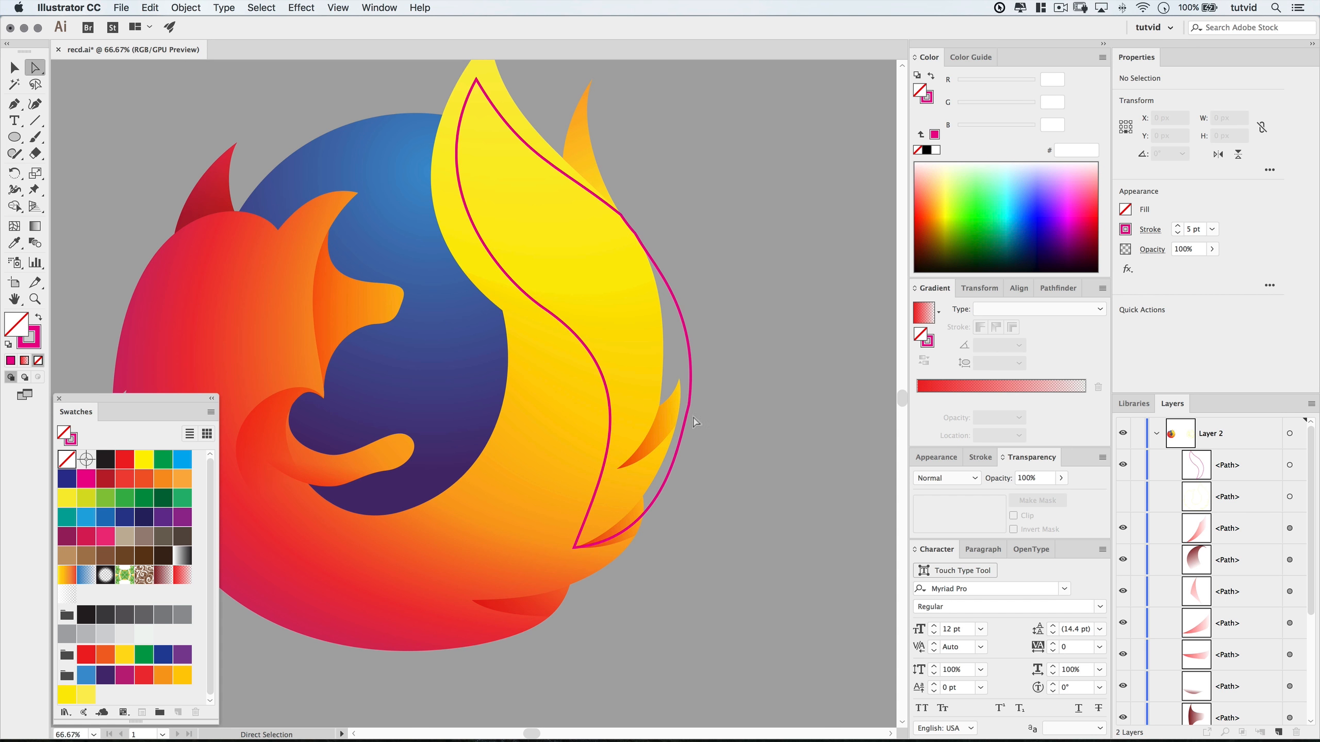
Show the yellow body outline, divide it together with the magenta shape using Pathfinder Divide, and ungroup the pieces.
key("v")
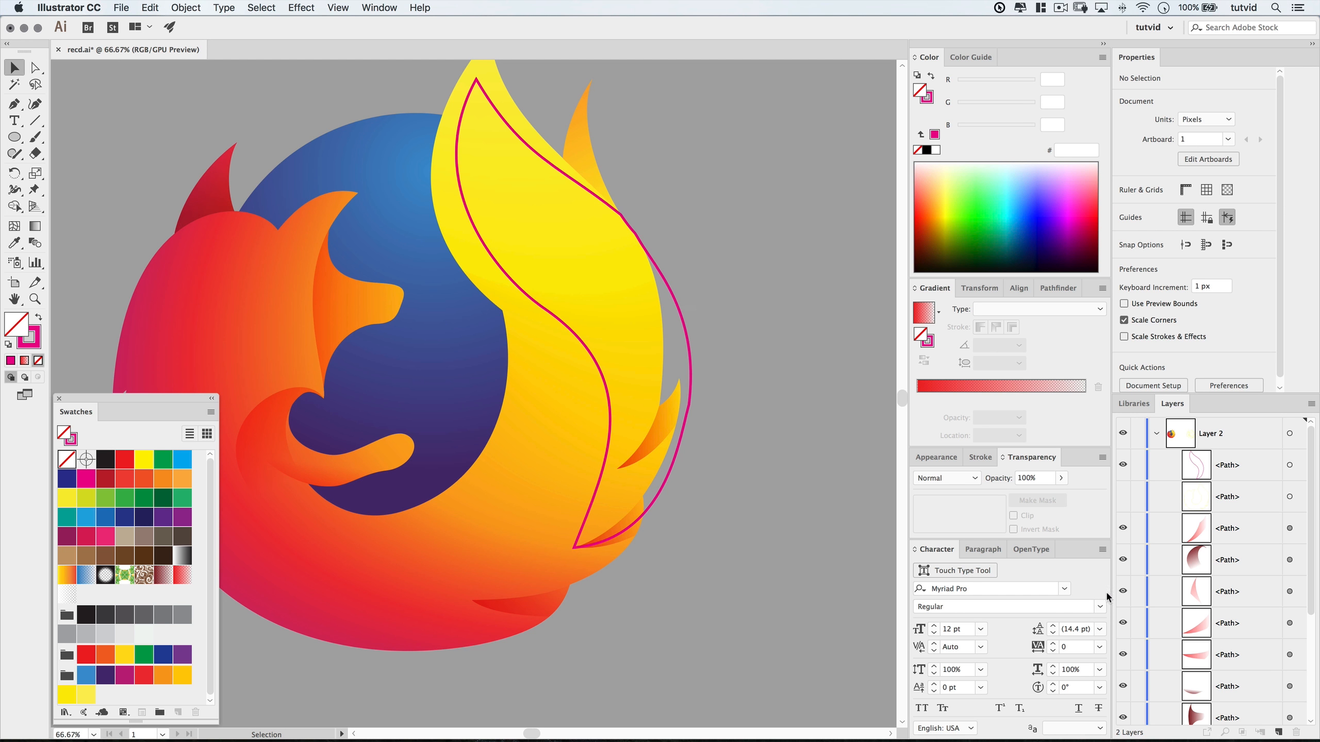
left_click(1123, 497)
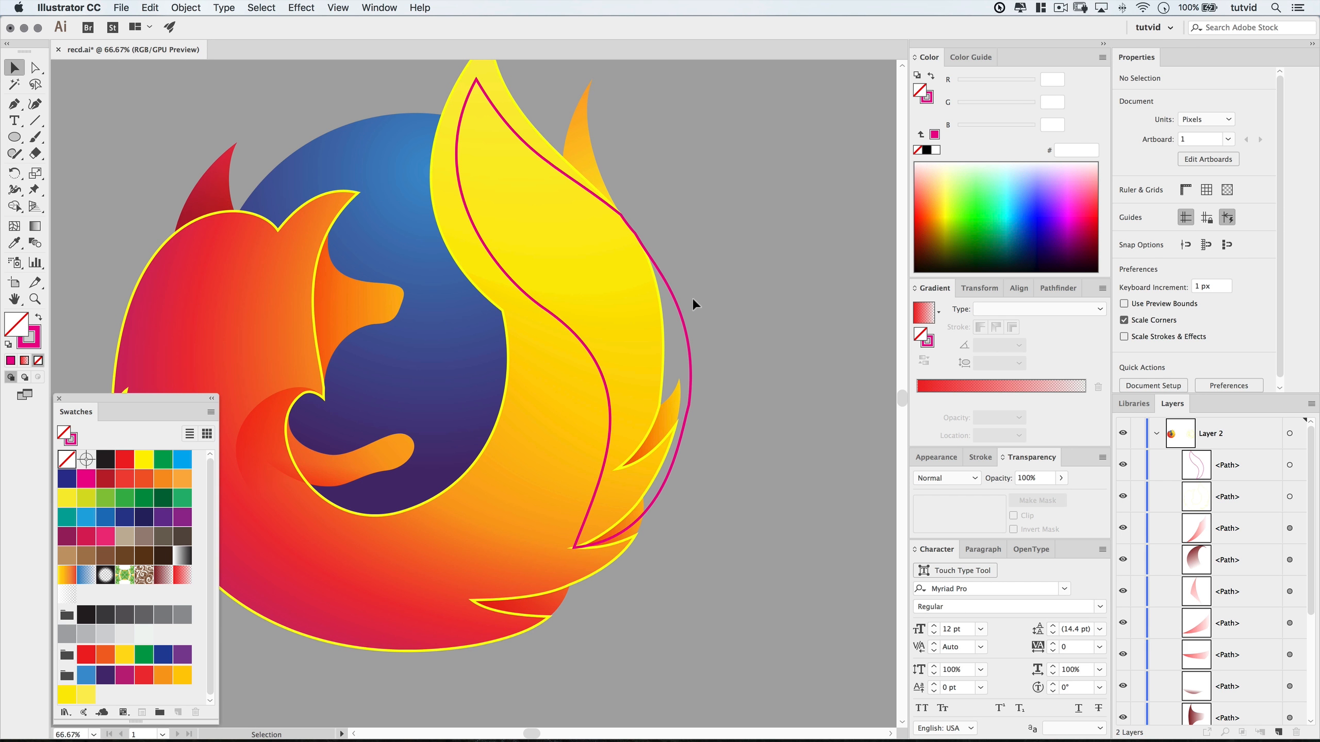
left_click(684, 312)
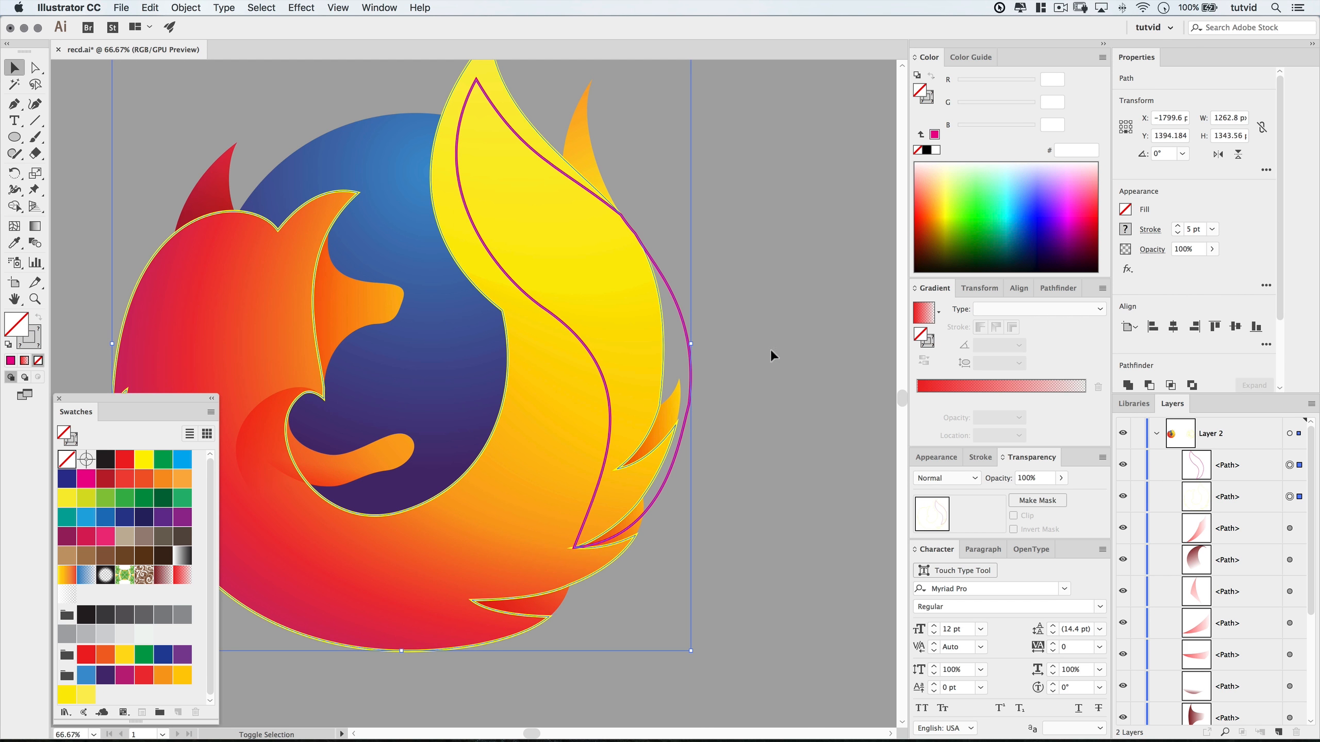
left_click(1057, 289)
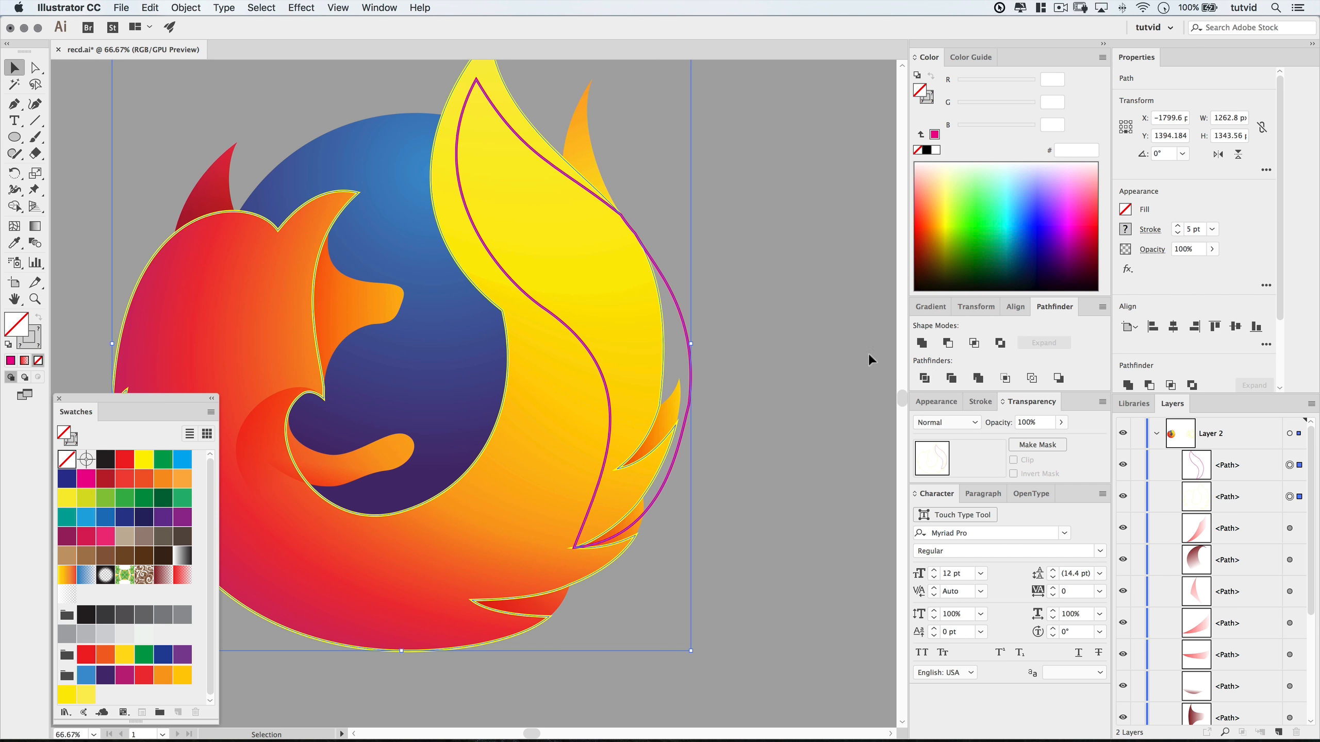
left_click(924, 378)
key("super+shift+g")
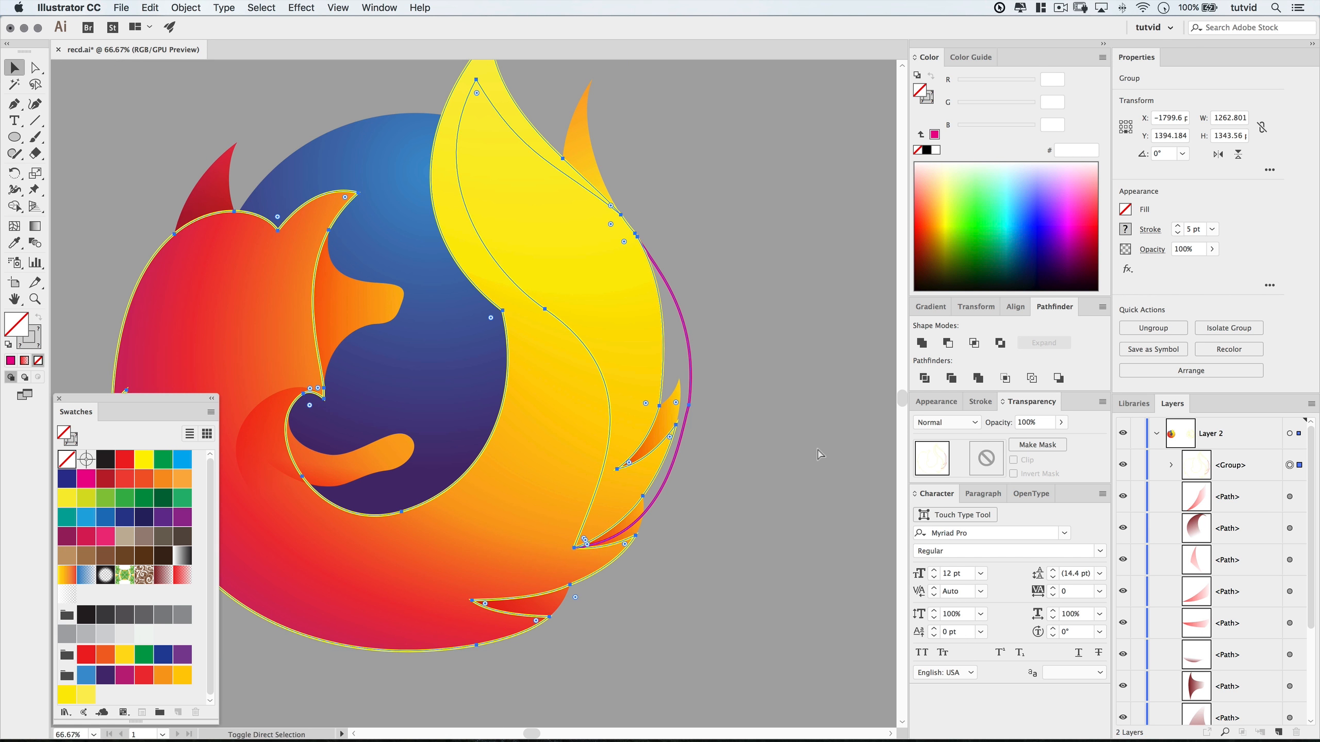
Delete the magenta sliver that extends beyond the tail's outer edge.
left_click(715, 345)
left_click(690, 354)
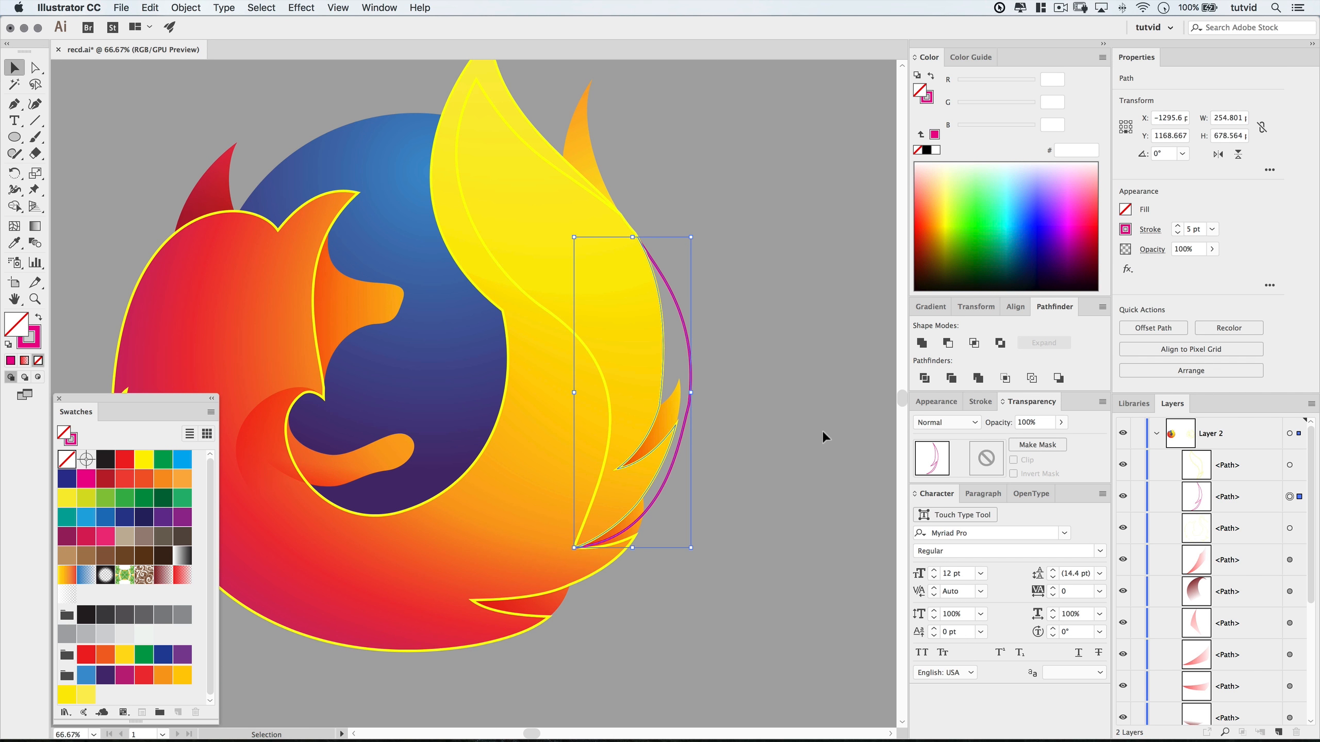
key("Delete")
Copy the inner flame piece, unite the original with the yellow body outline, and hide the merged outline.
left_click(558, 170)
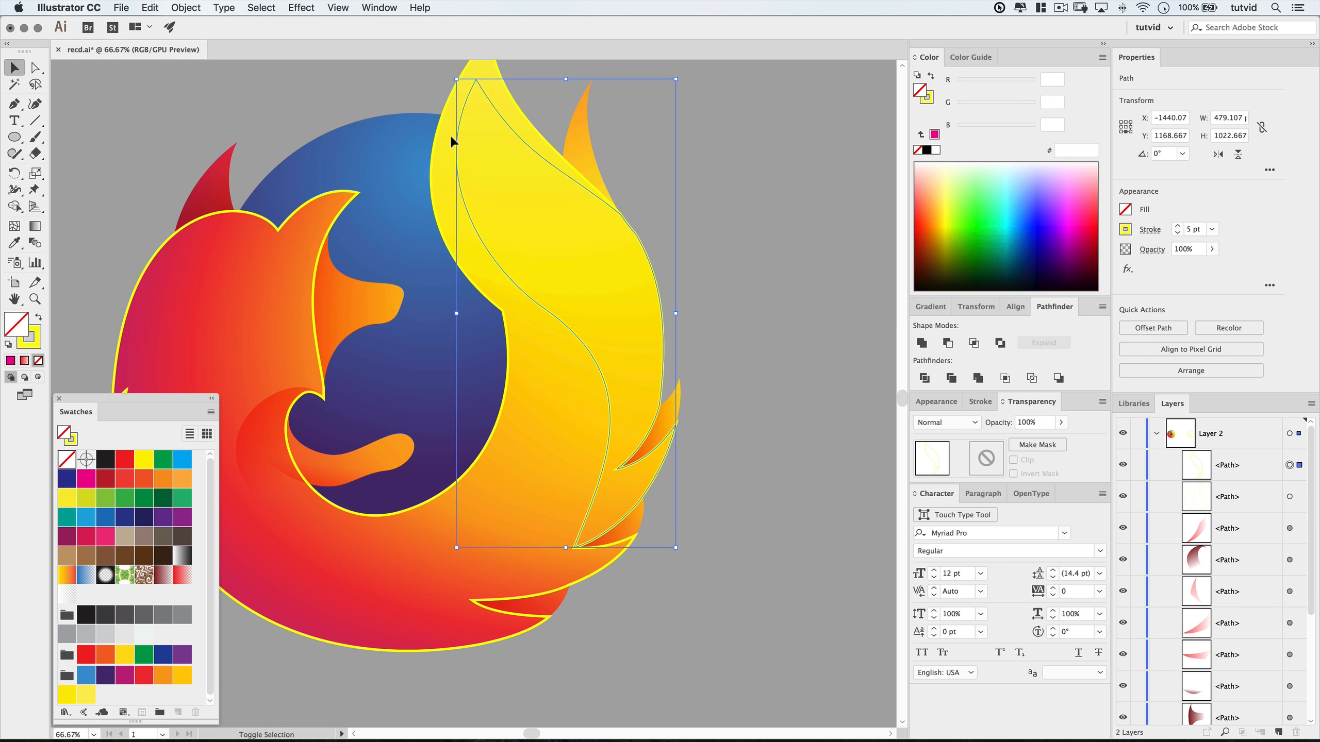
left_click(435, 141, "shift")
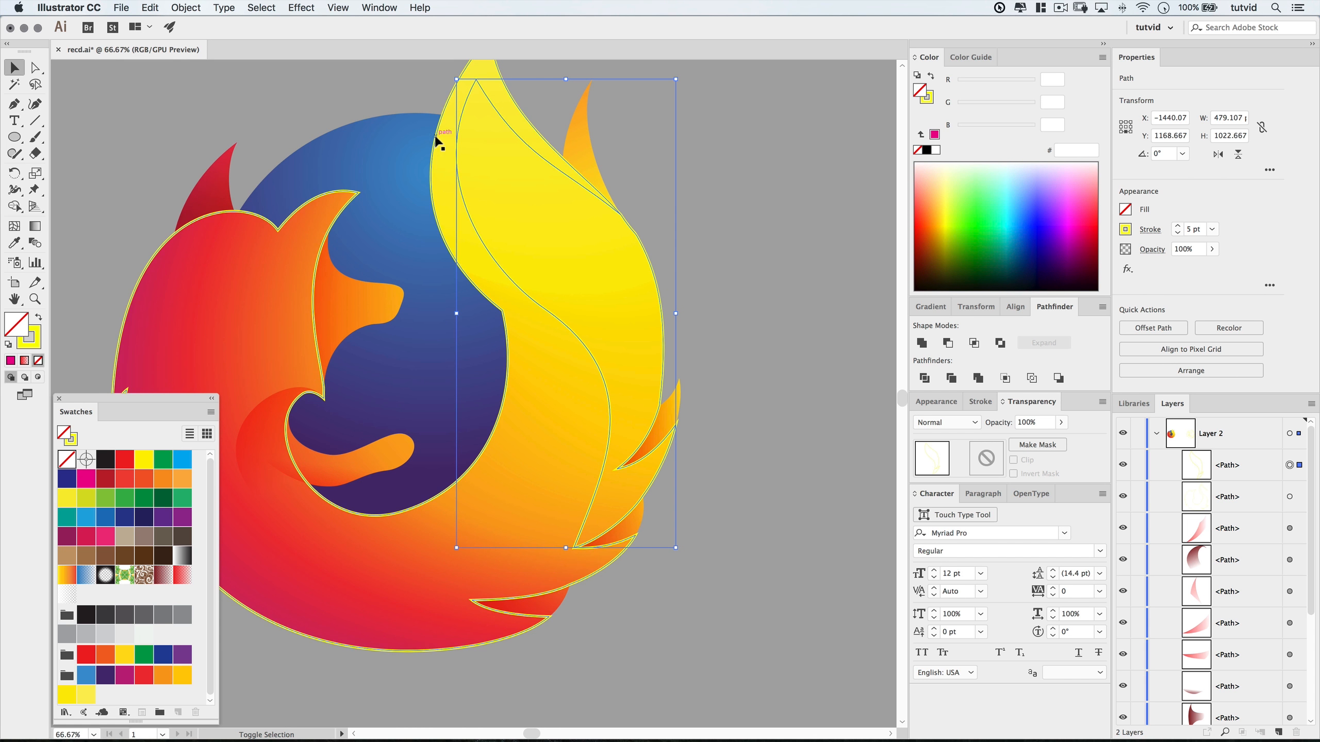
left_click(922, 343)
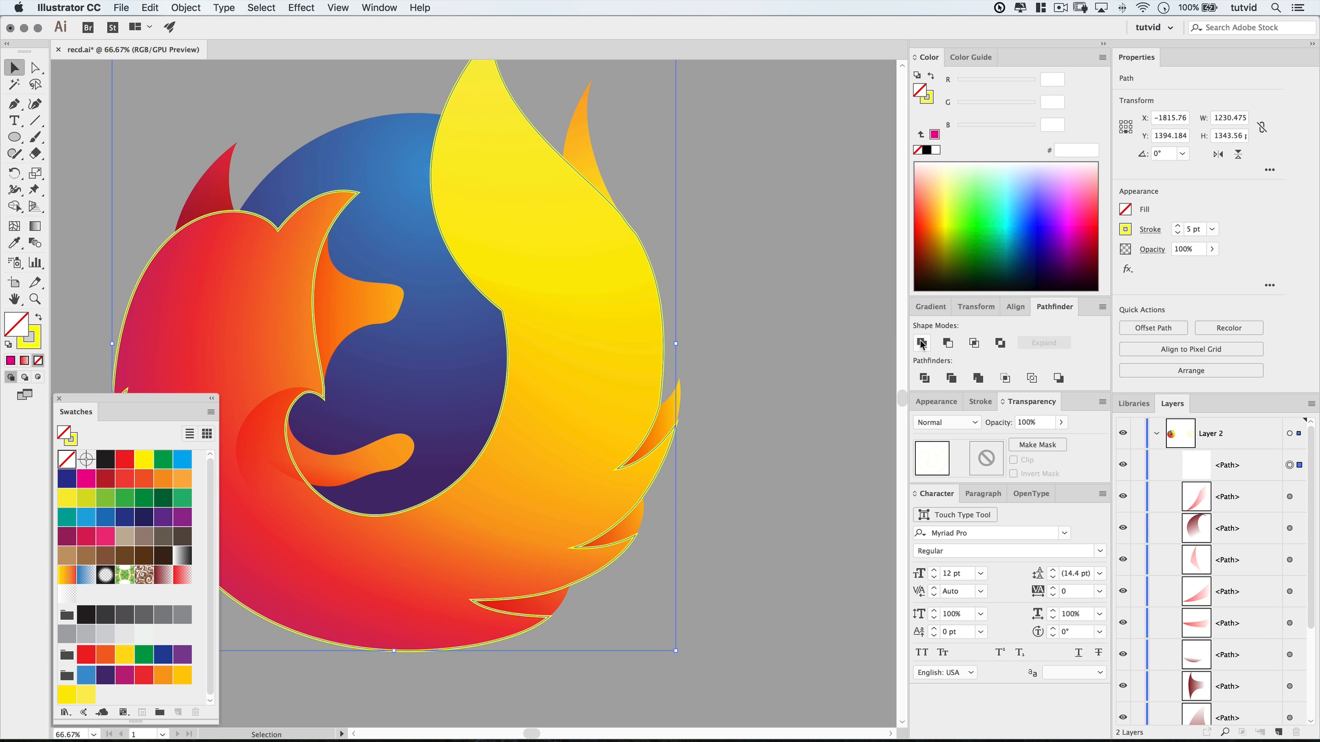
left_click(1123, 466)
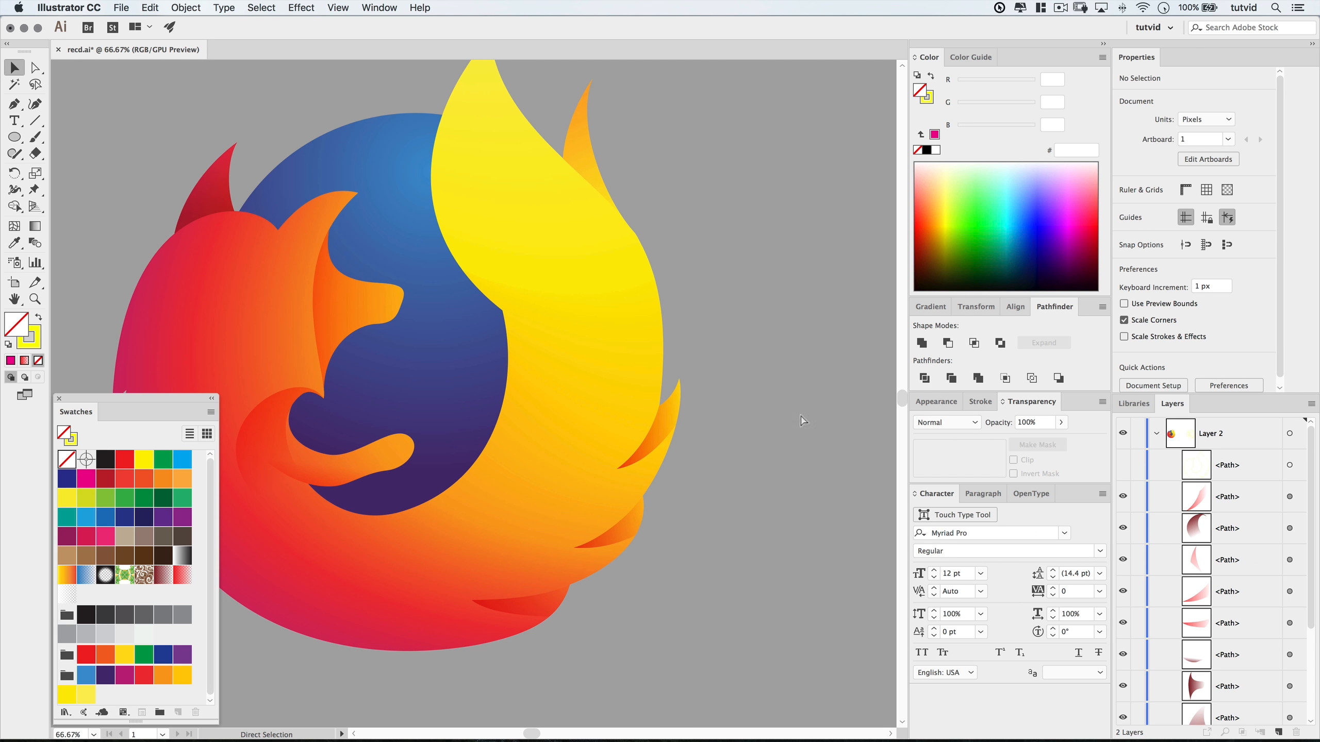
Paste the inner flame piece in front, remove its stroke and fill it with the white-to-transparent gradient swatch.
key("super+f")
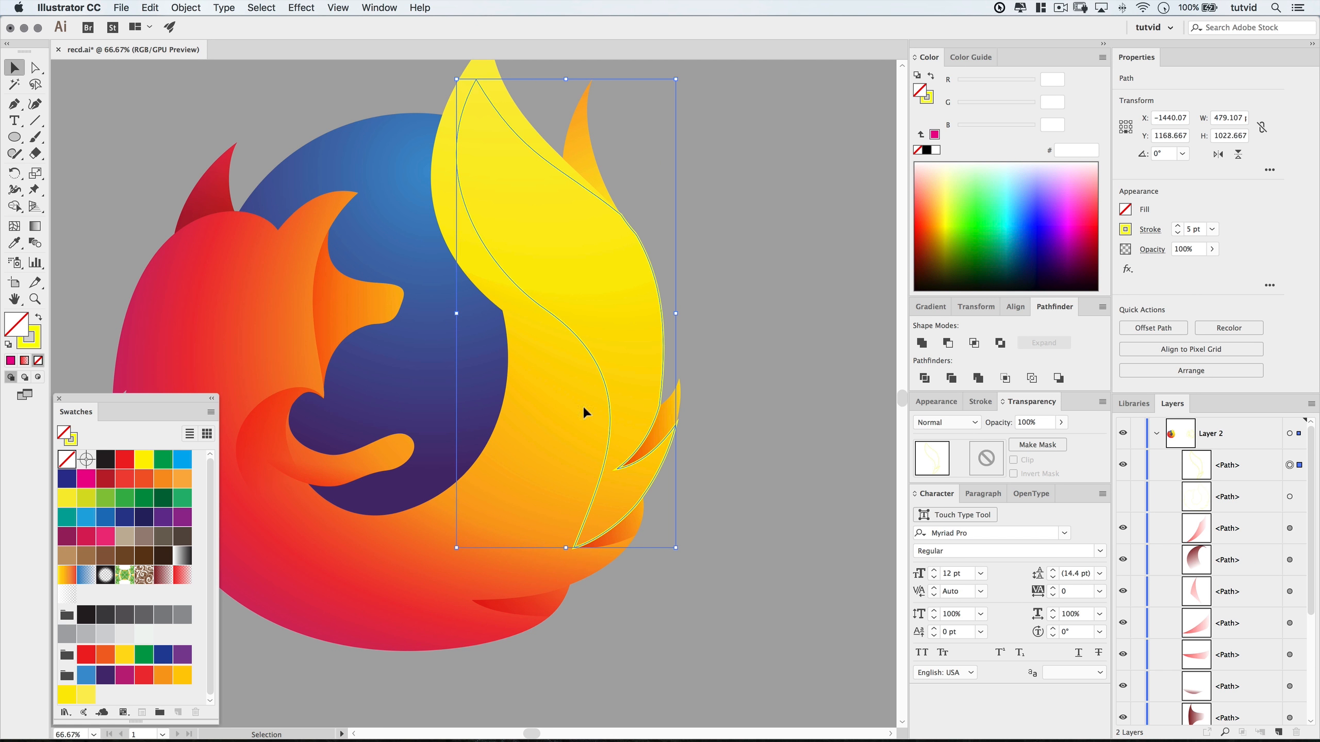
left_click(40, 351)
left_click(39, 360)
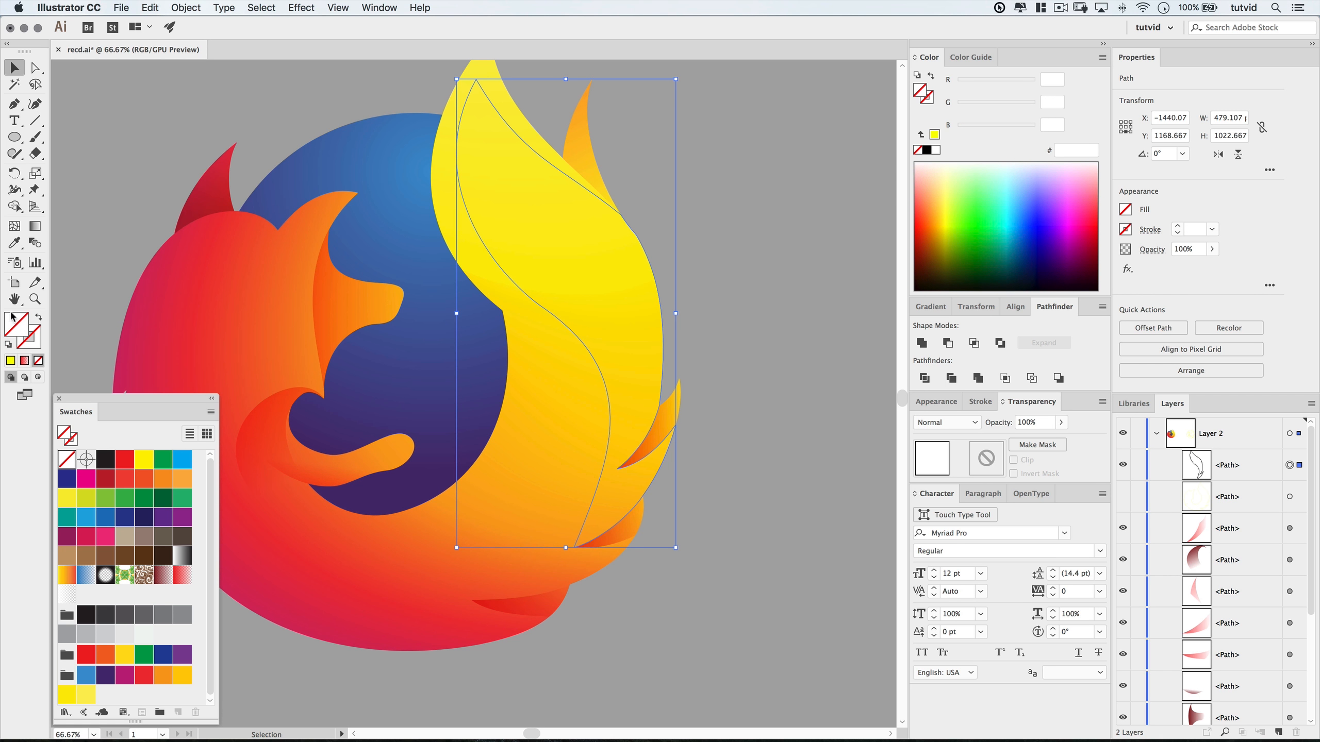
left_click(67, 594)
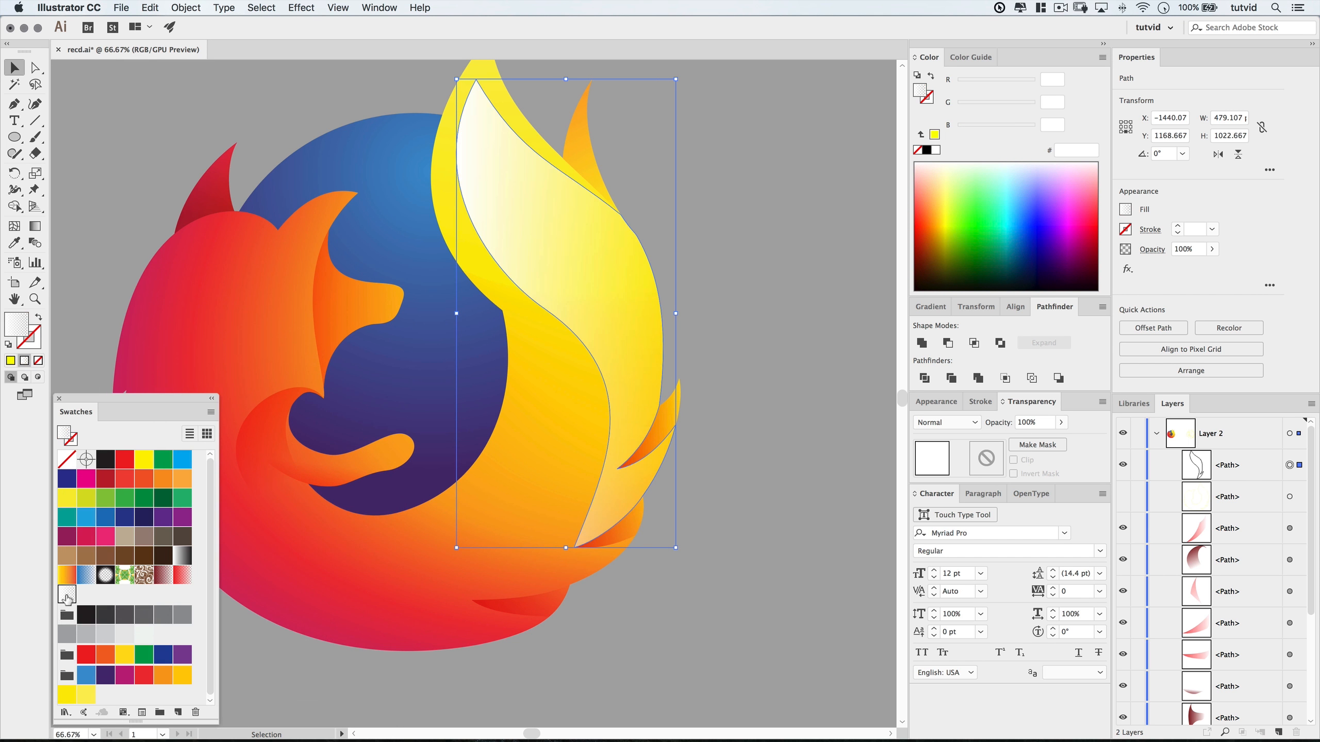
Redirect the inner flame piece's white gradient diagonally from the tail's upper tip down to the flame spikes on its outer edge.
left_click(35, 226)
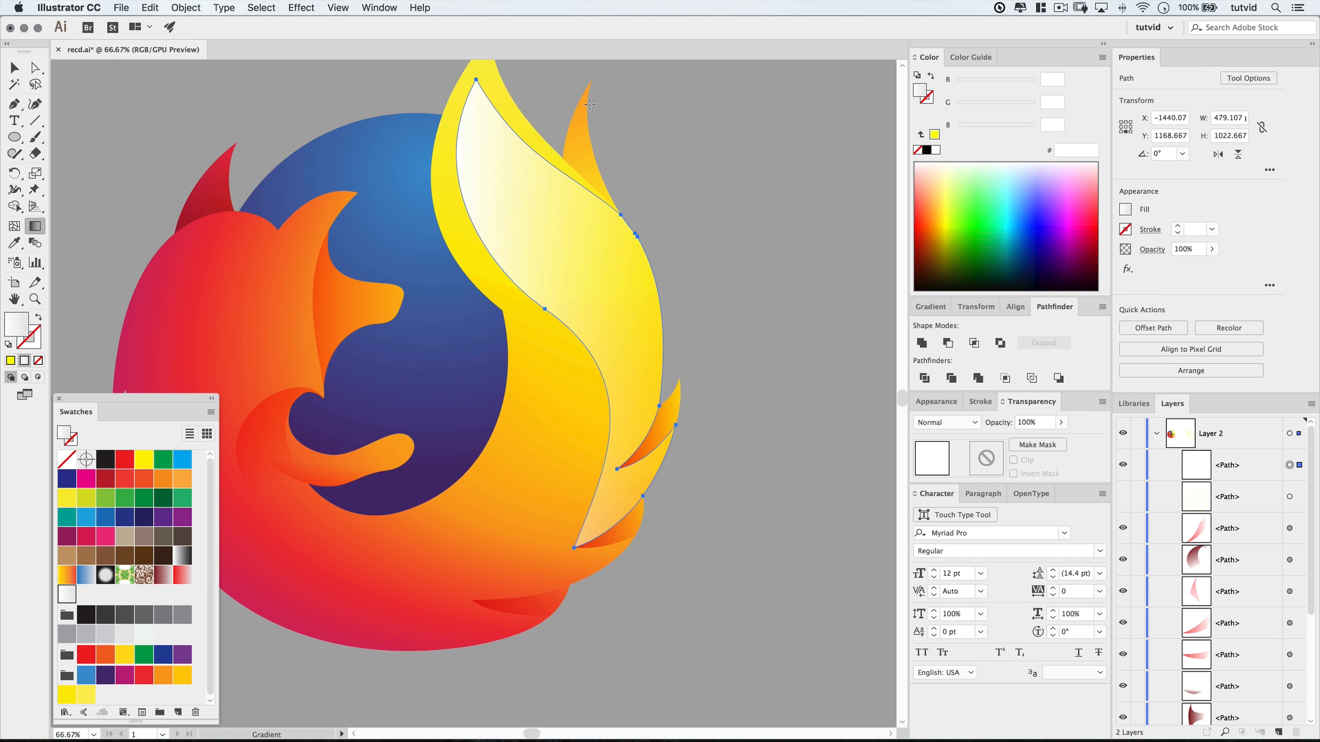
left_click_drag(470, 86, 645, 442)
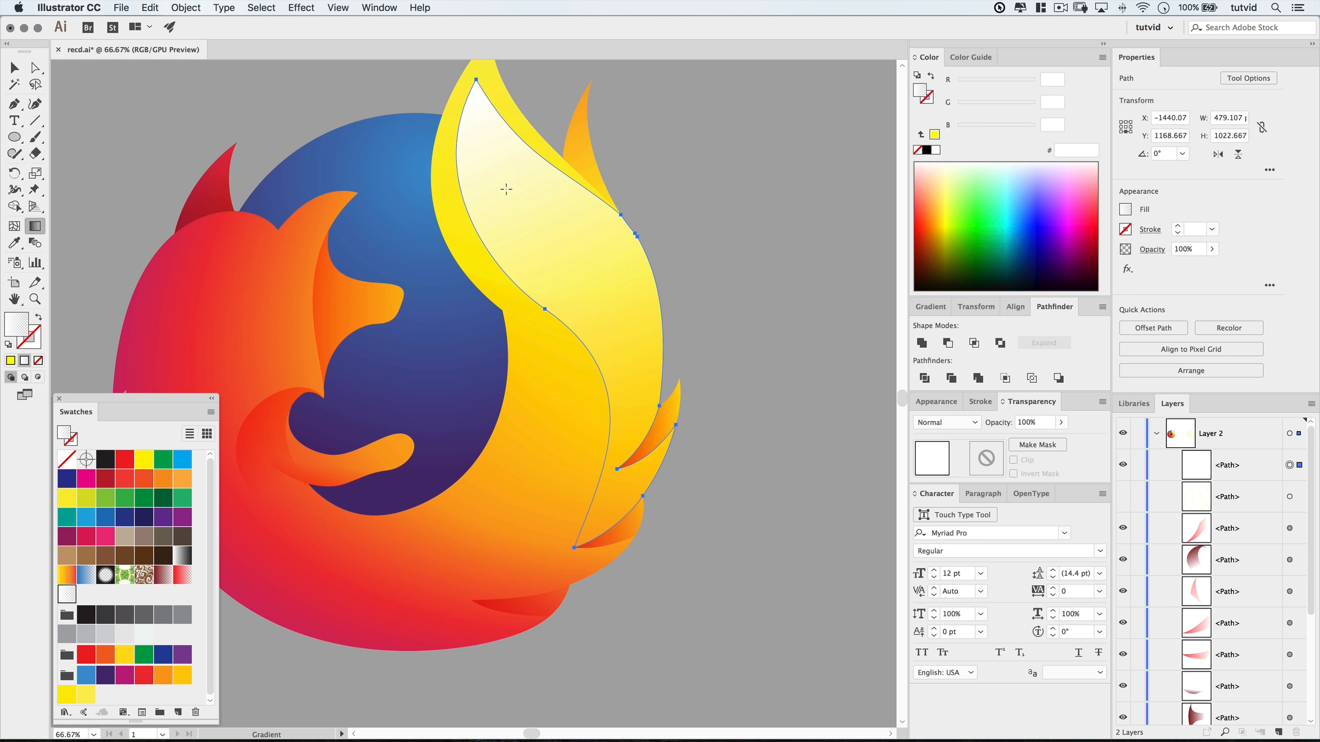
left_click_drag(452, 88, 631, 416)
left_click_drag(451, 88, 674, 494)
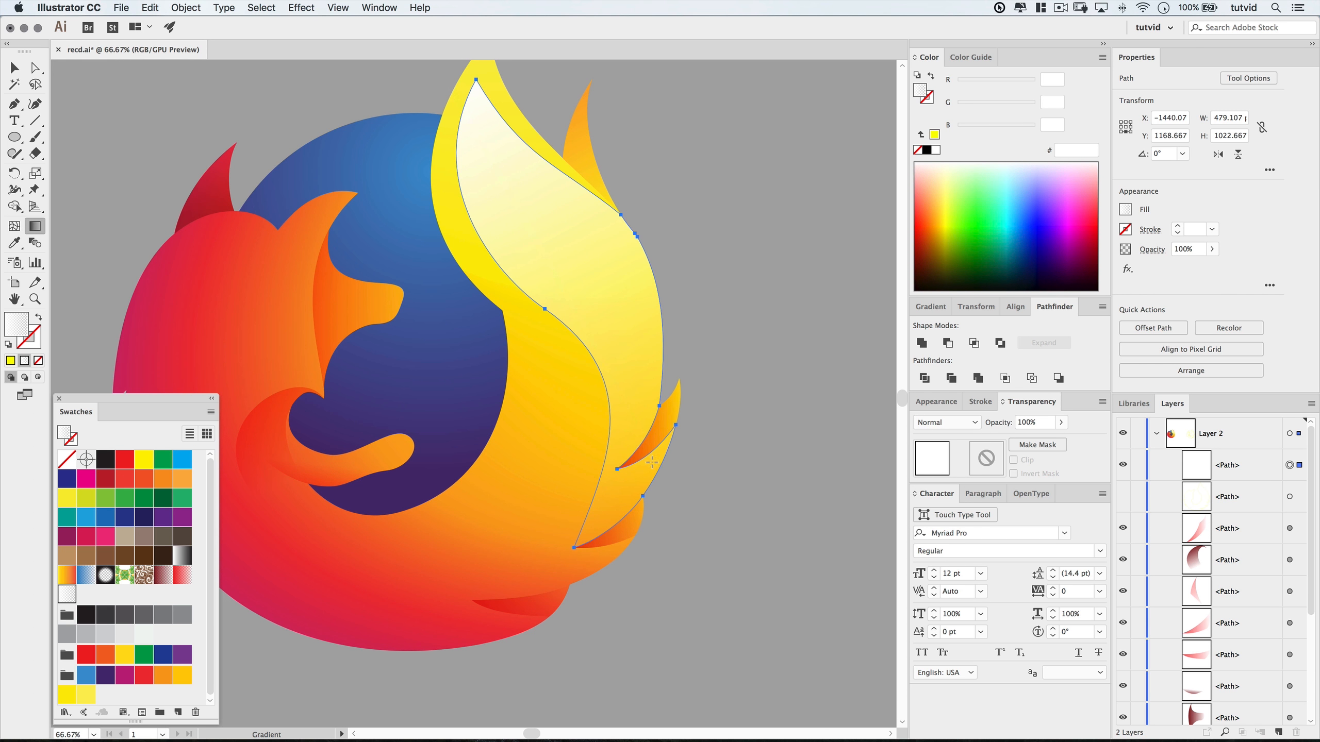
Set the inner flame piece's blending mode to Soft Light and deselect it.
left_click(950, 421)
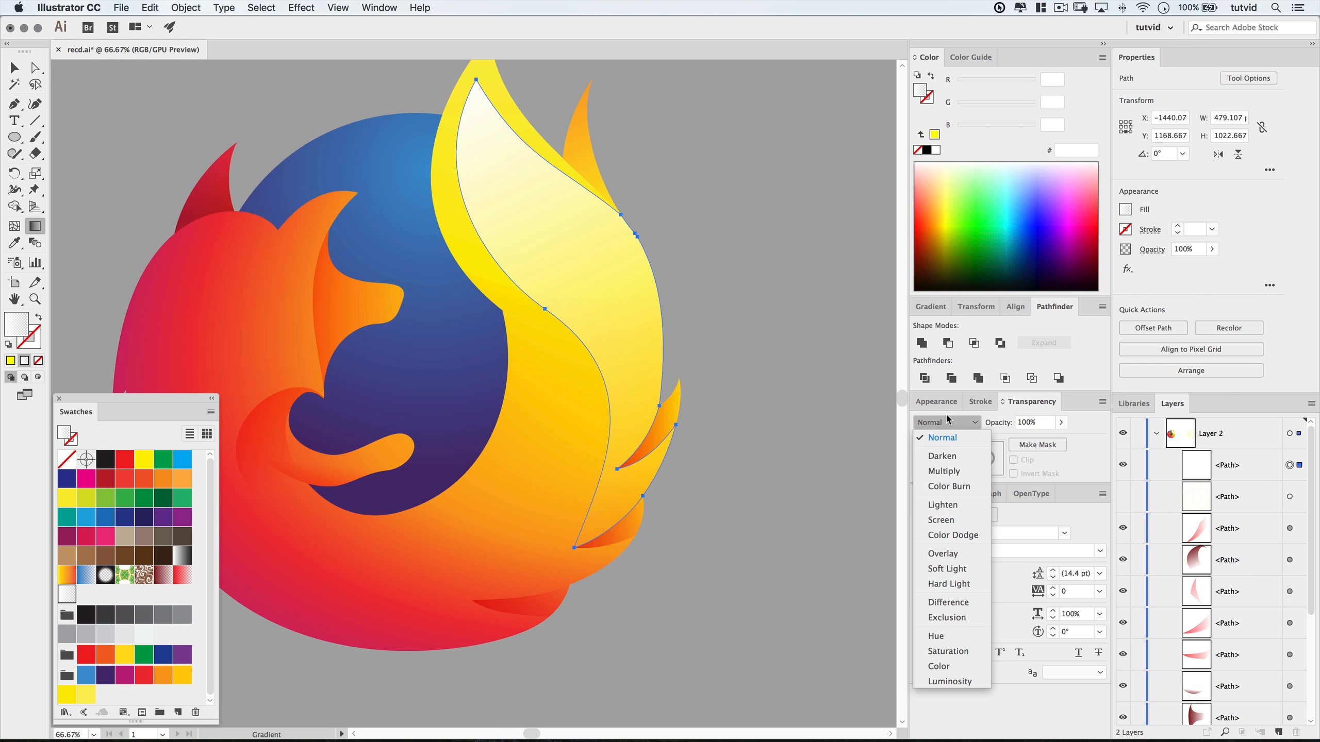
left_click(951, 567)
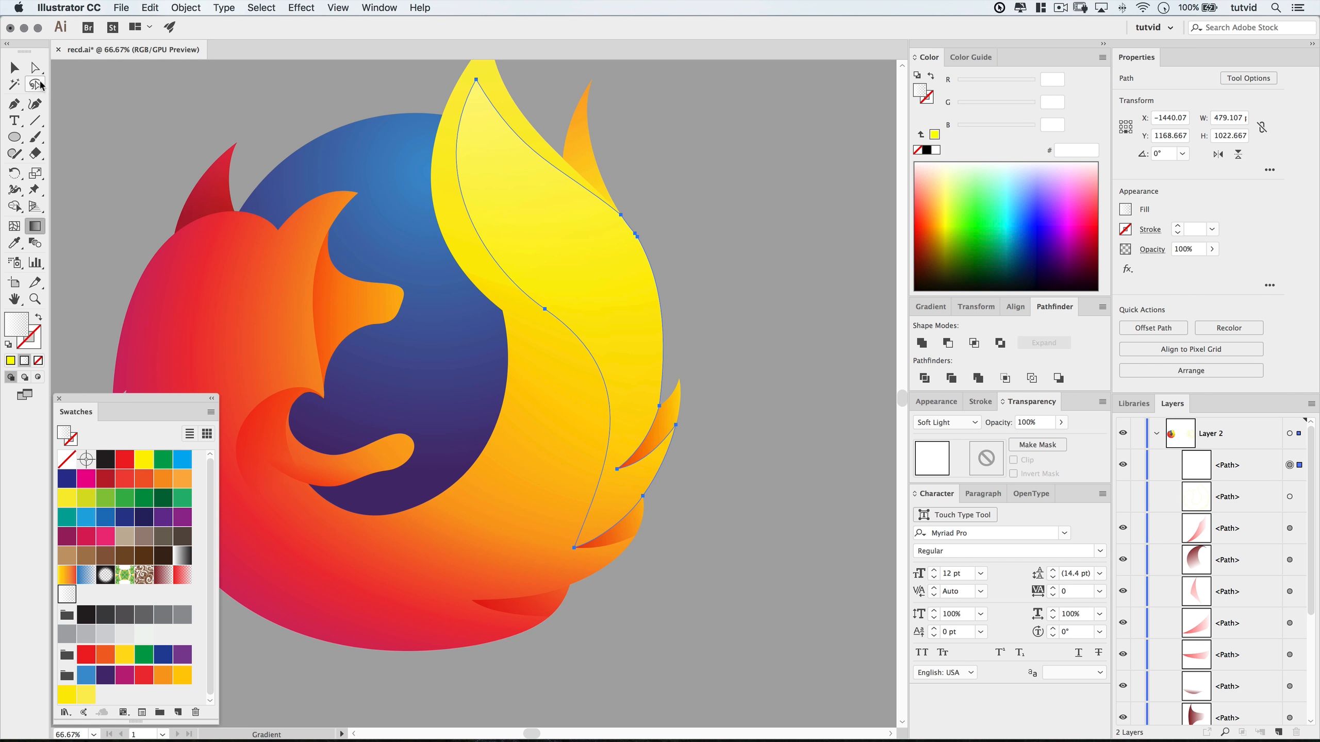
left_click(20, 68)
left_click(763, 261)
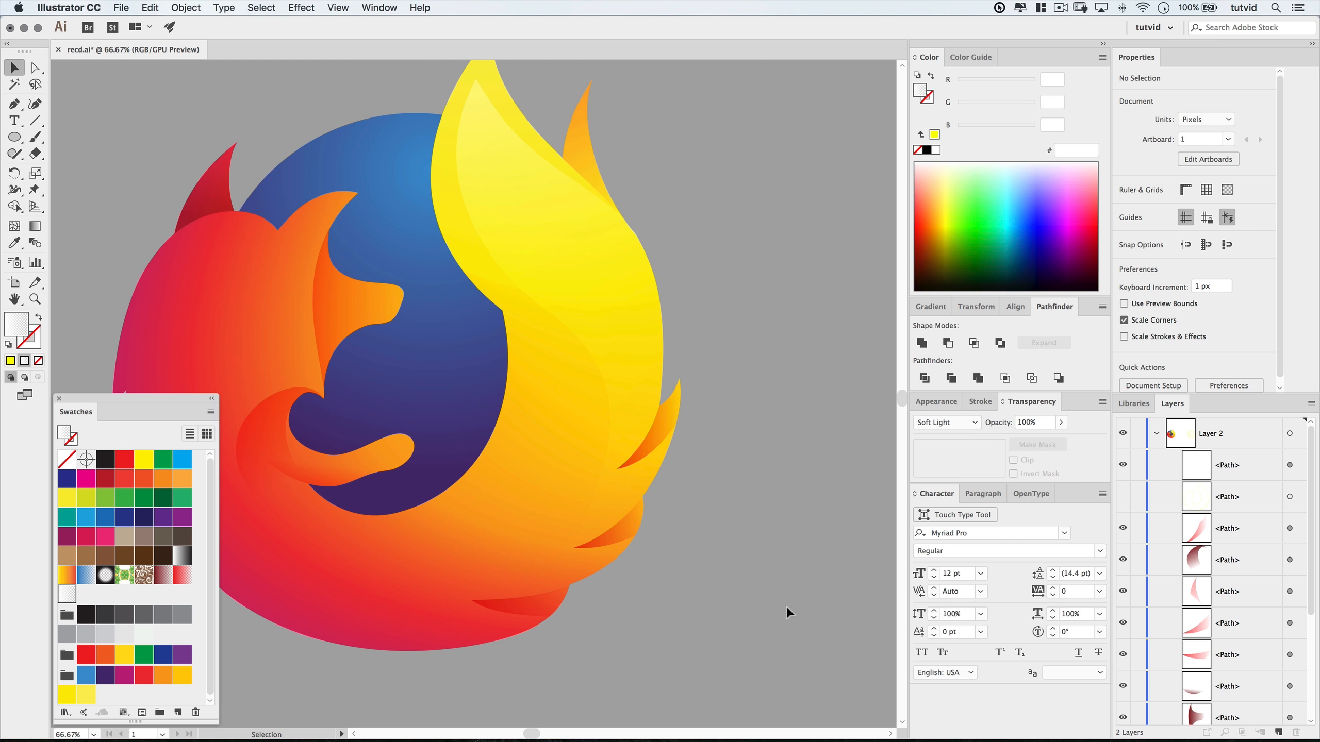
Show the body outline and draw a Pen curve from its corner beside the globe to the inner point of the lowest flame spike.
mouse_move(766, 490)
left_mouse_down()
mouse_move(781, 509)
mouse_move(775, 480)
left_mouse_up()
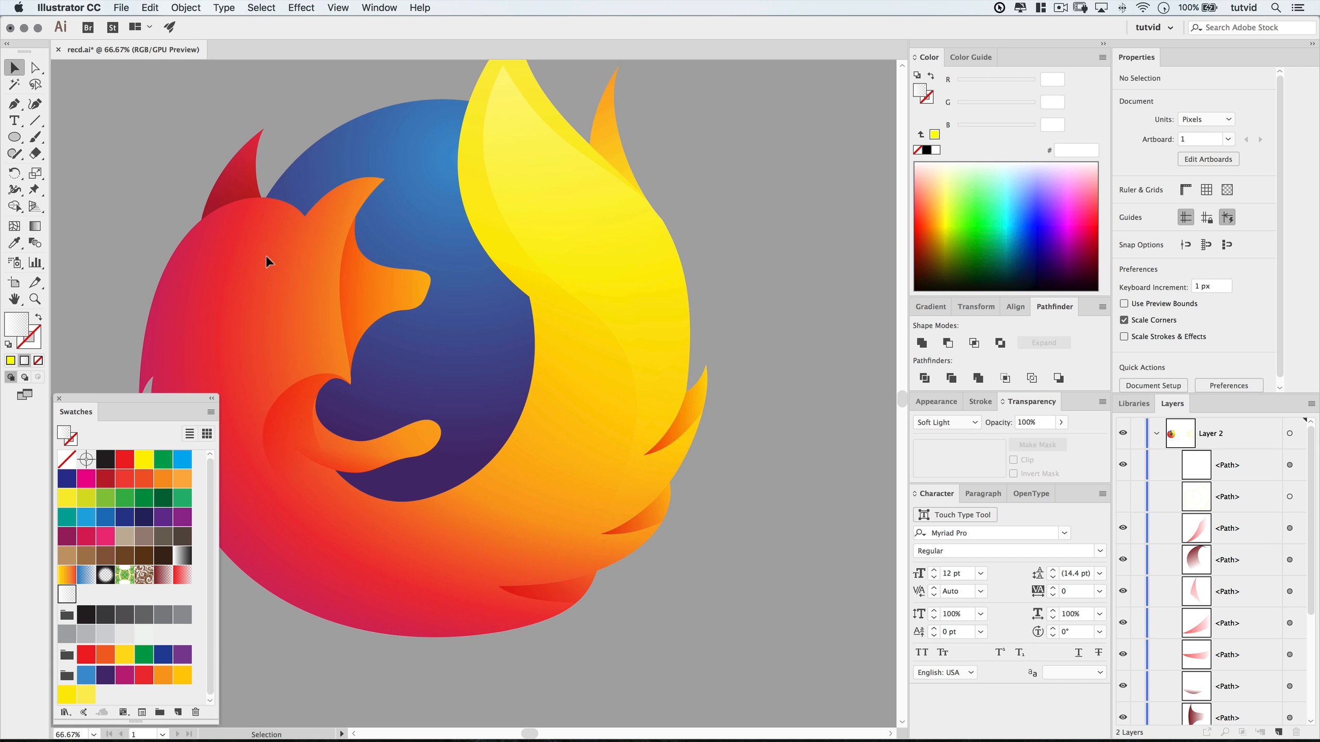
left_click(14, 103)
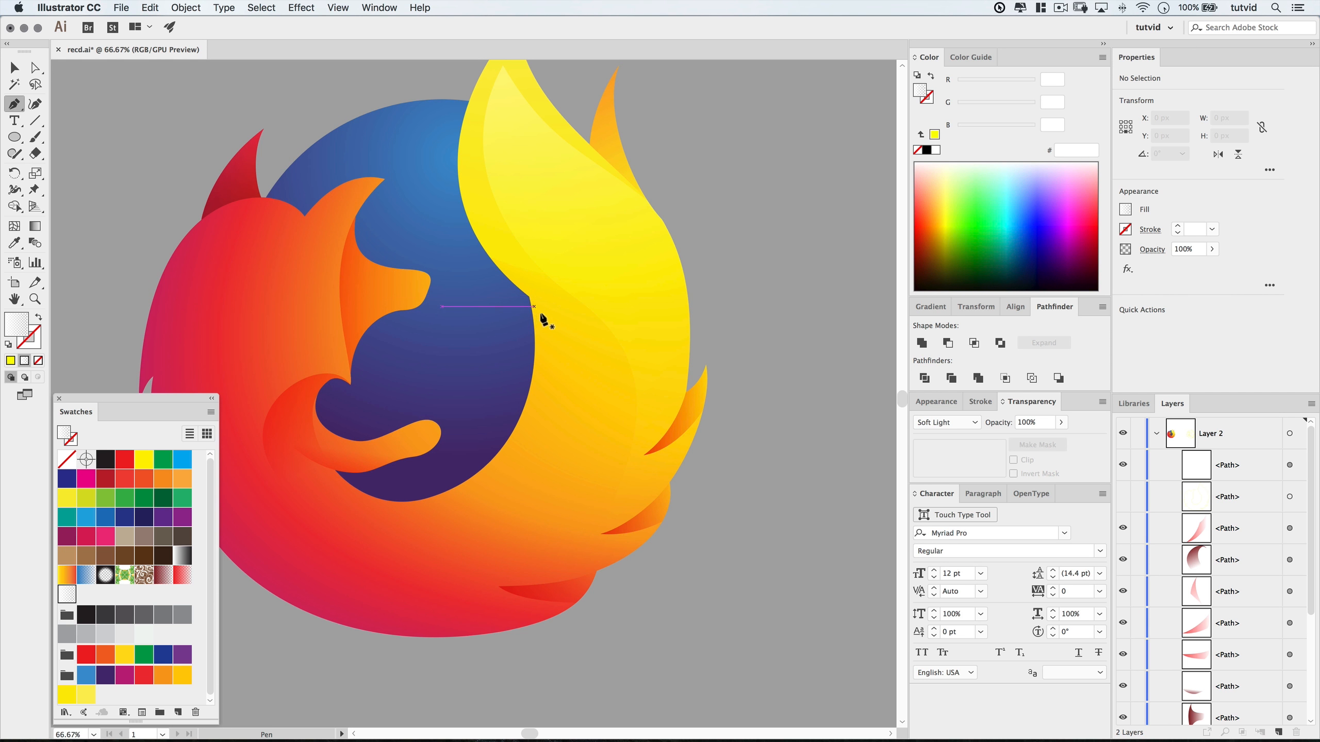
left_click(1124, 498)
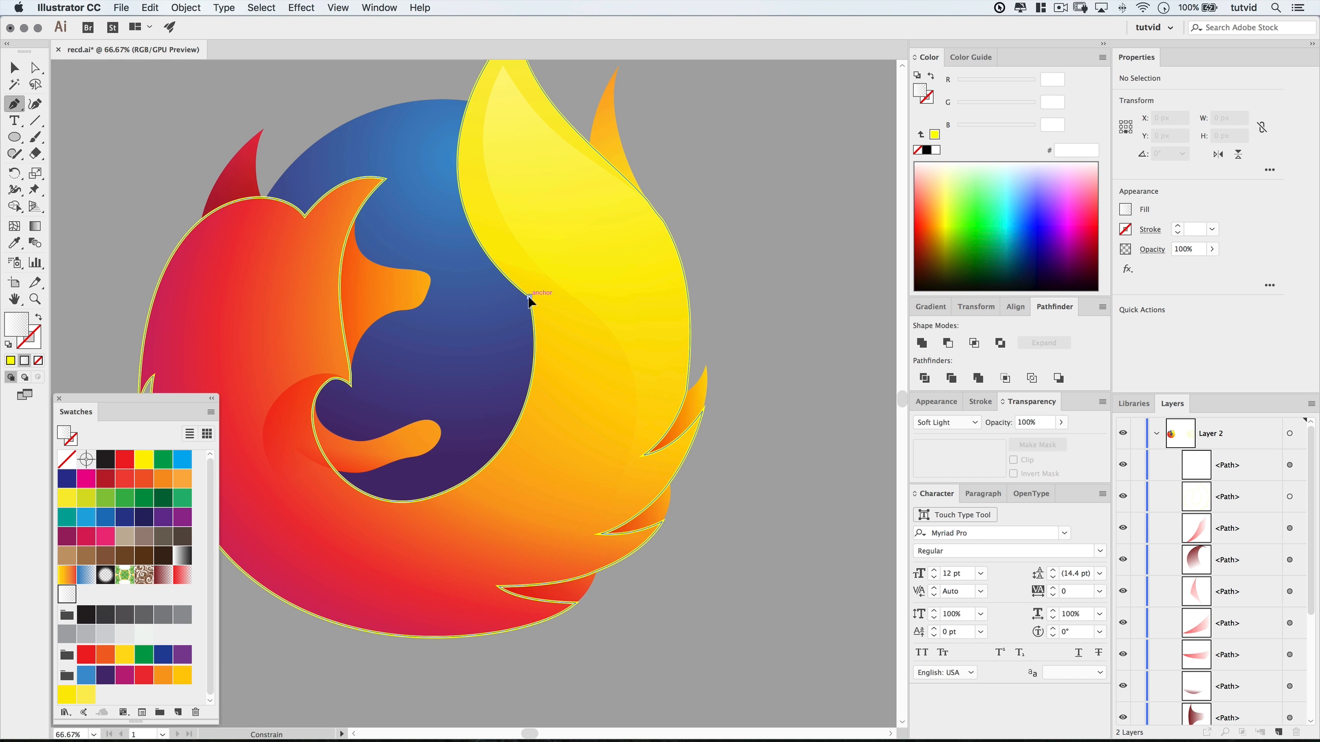
left_click_drag(529, 298, 593, 349)
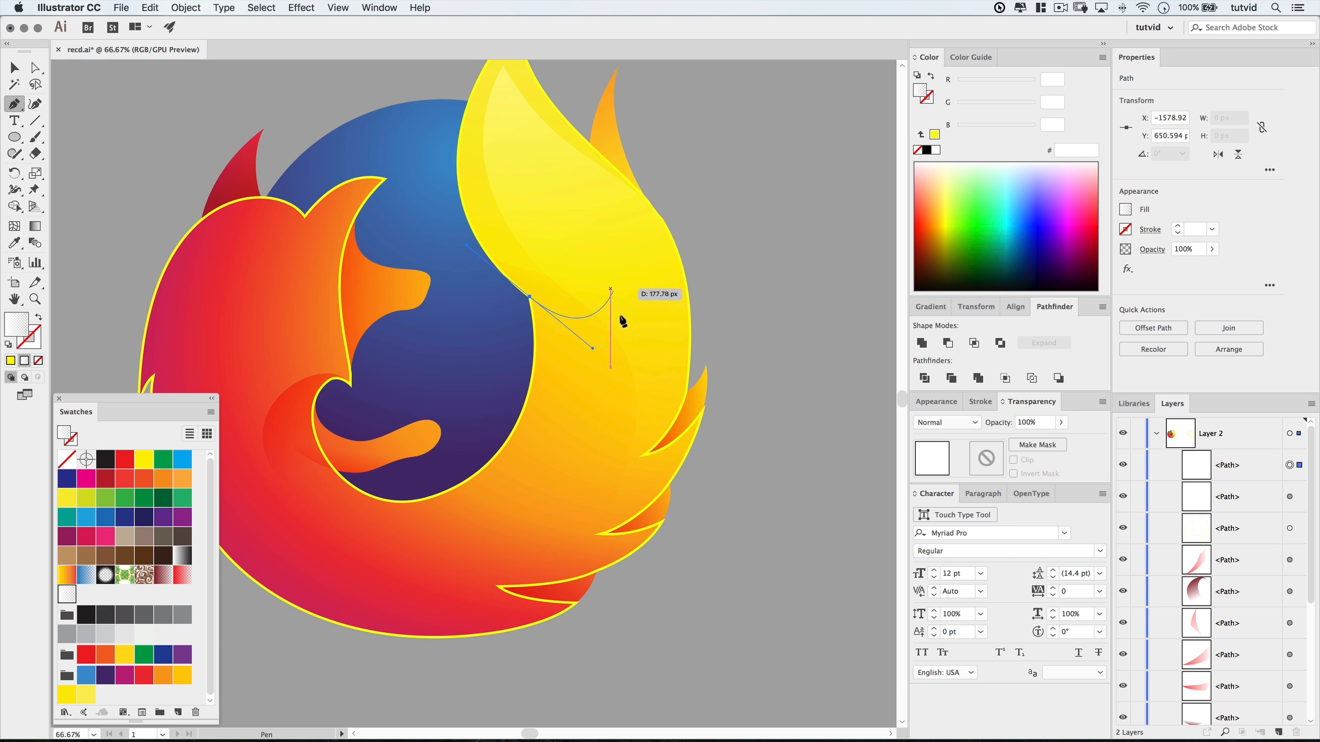
left_click_drag(498, 586, 386, 630)
left_click_drag(388, 634, 416, 553)
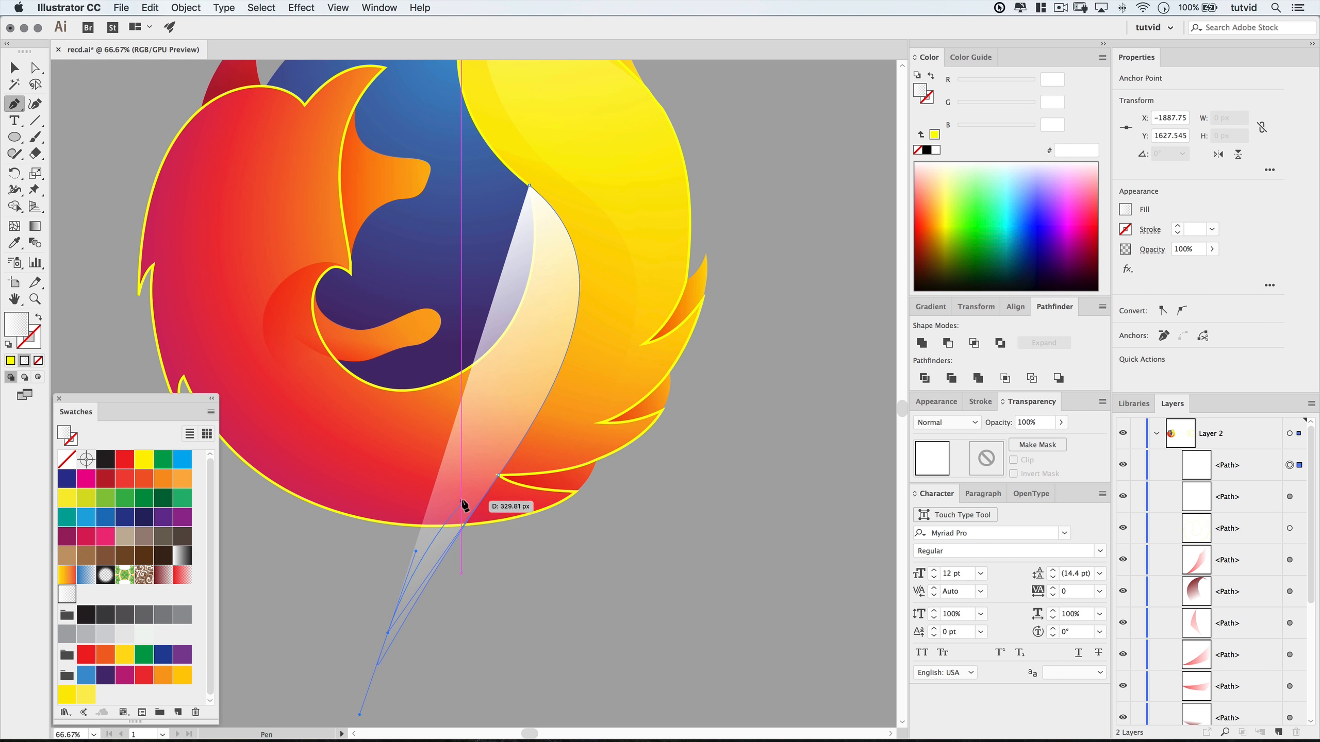
key("super+z")
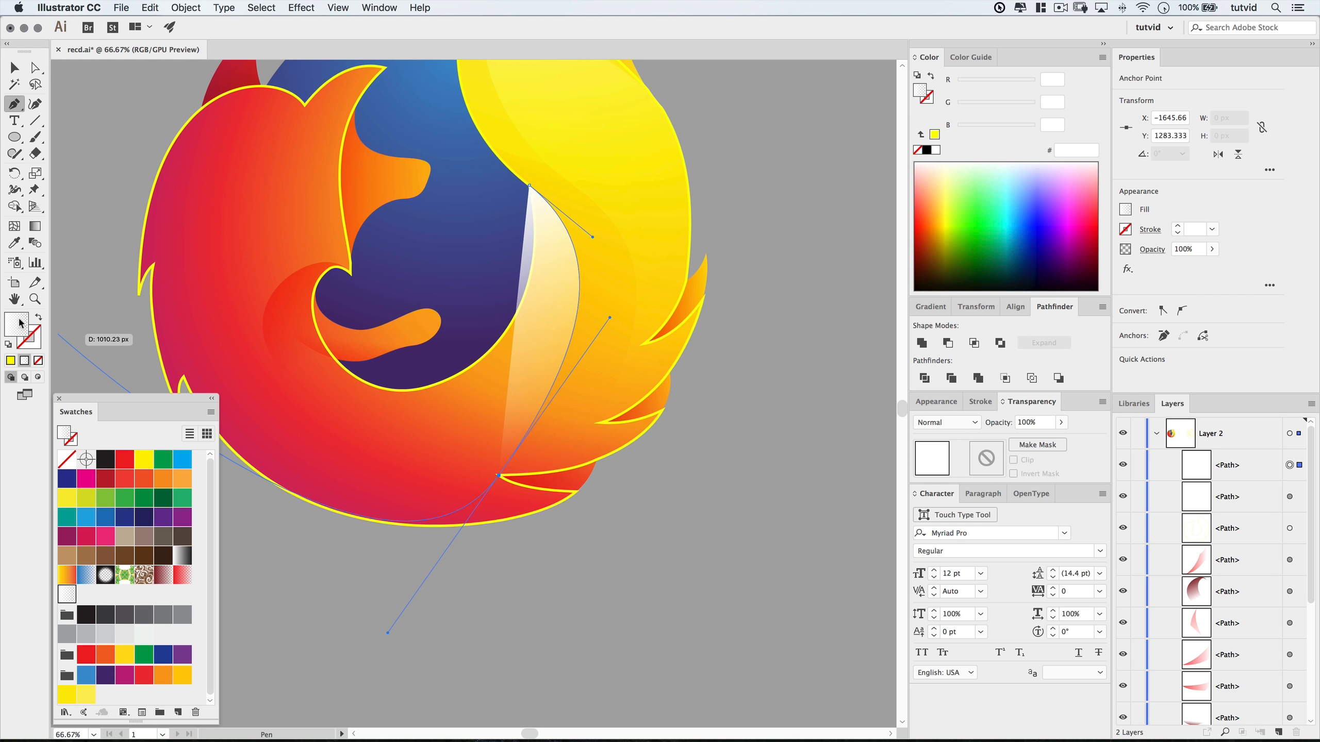
Remove the new curve's fill and give it a 5 pt yellow stroke (#f9ff00).
left_click(38, 360)
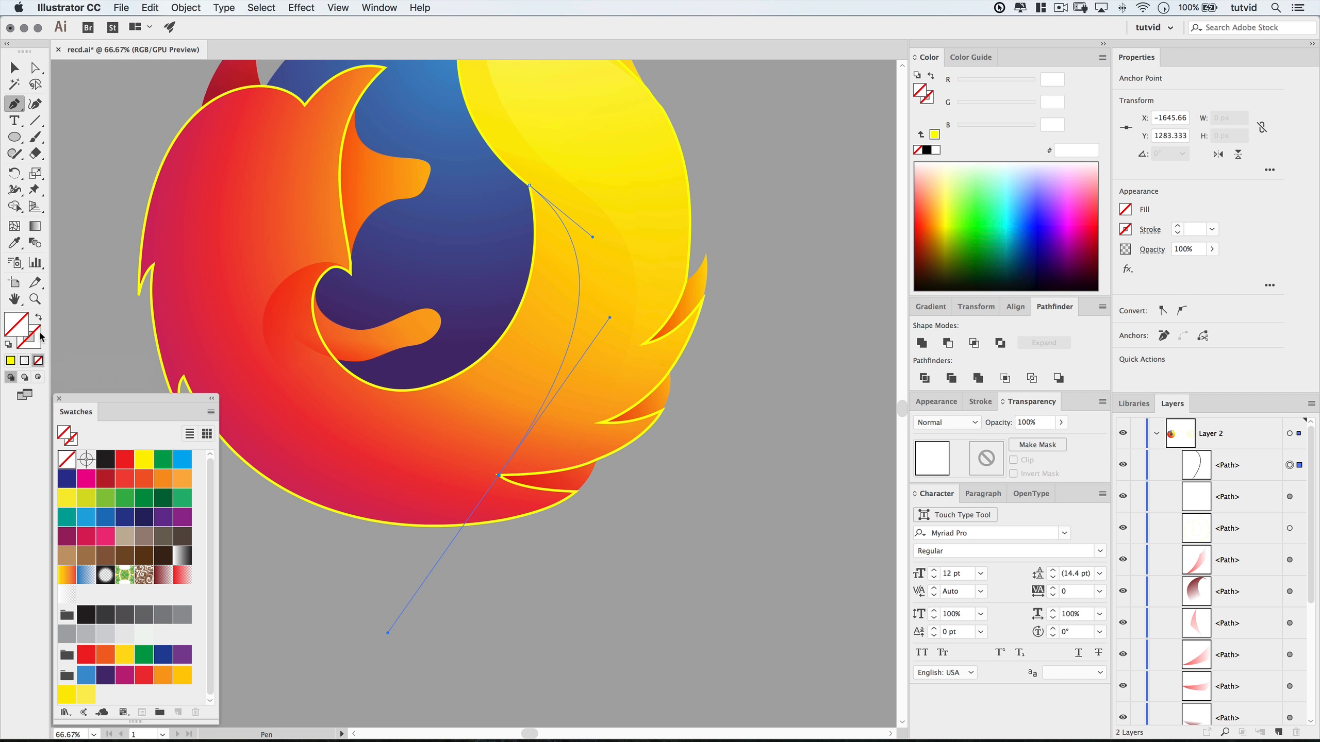
left_click(41, 335)
left_click(10, 361)
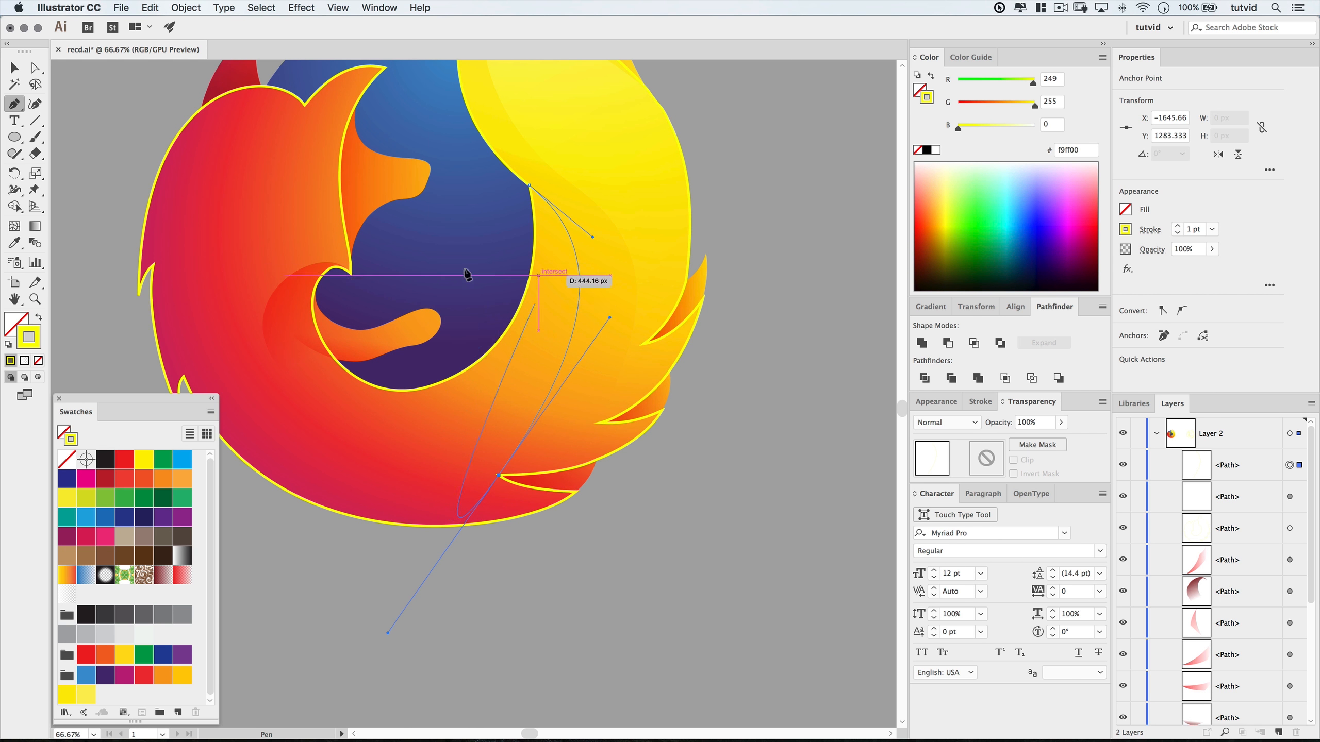
left_click(1178, 228)
left_click(1179, 228)
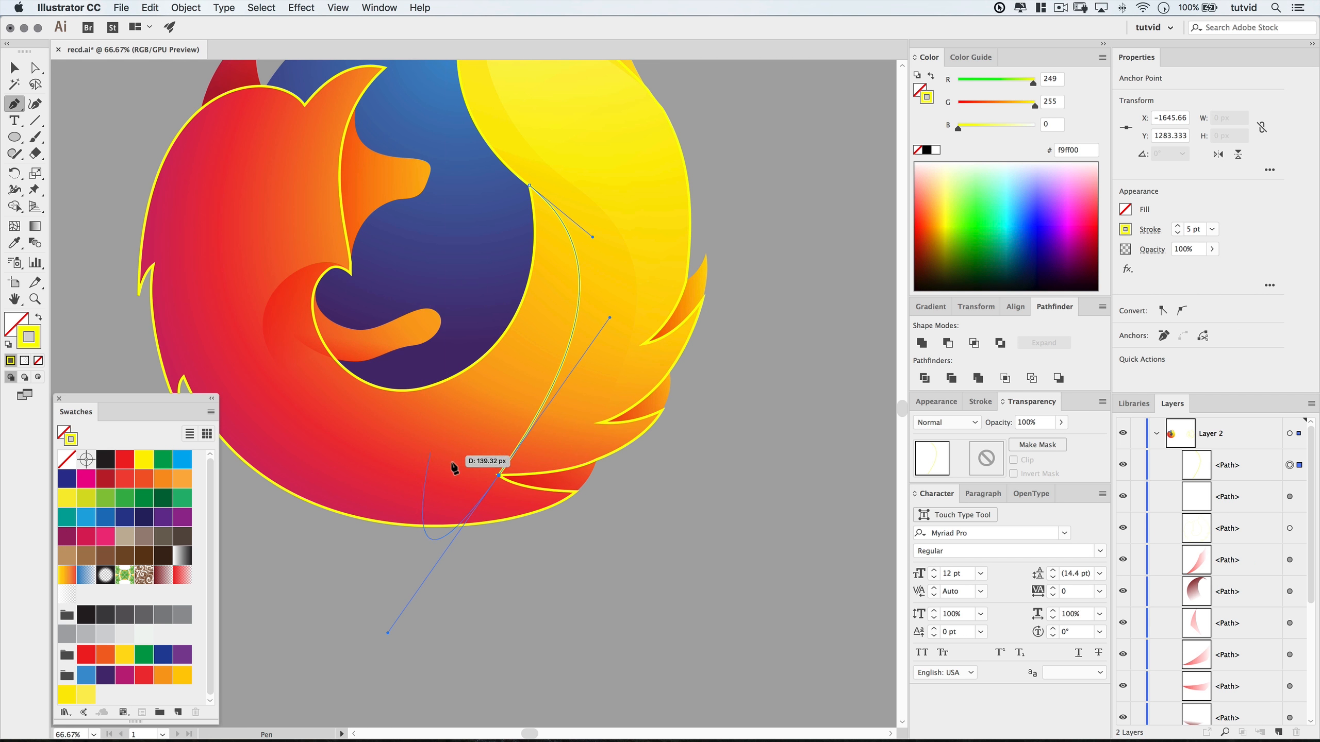
Extend the Pen path from the lowest spike's inner point leftward to a corner in the body and curve it closed at the globe-side corner.
left_click_drag(498, 476, 488, 424)
left_click(428, 447)
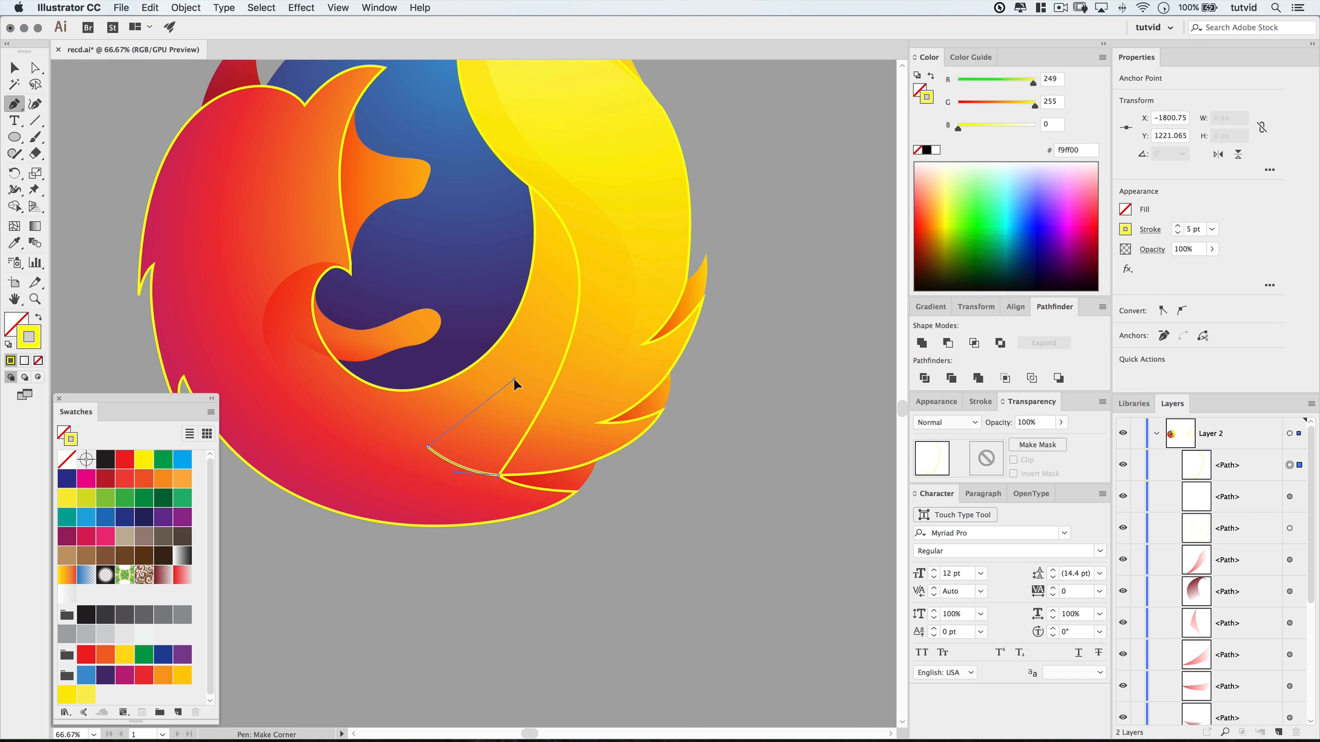
left_click(427, 447)
left_click_drag(499, 407, 502, 405)
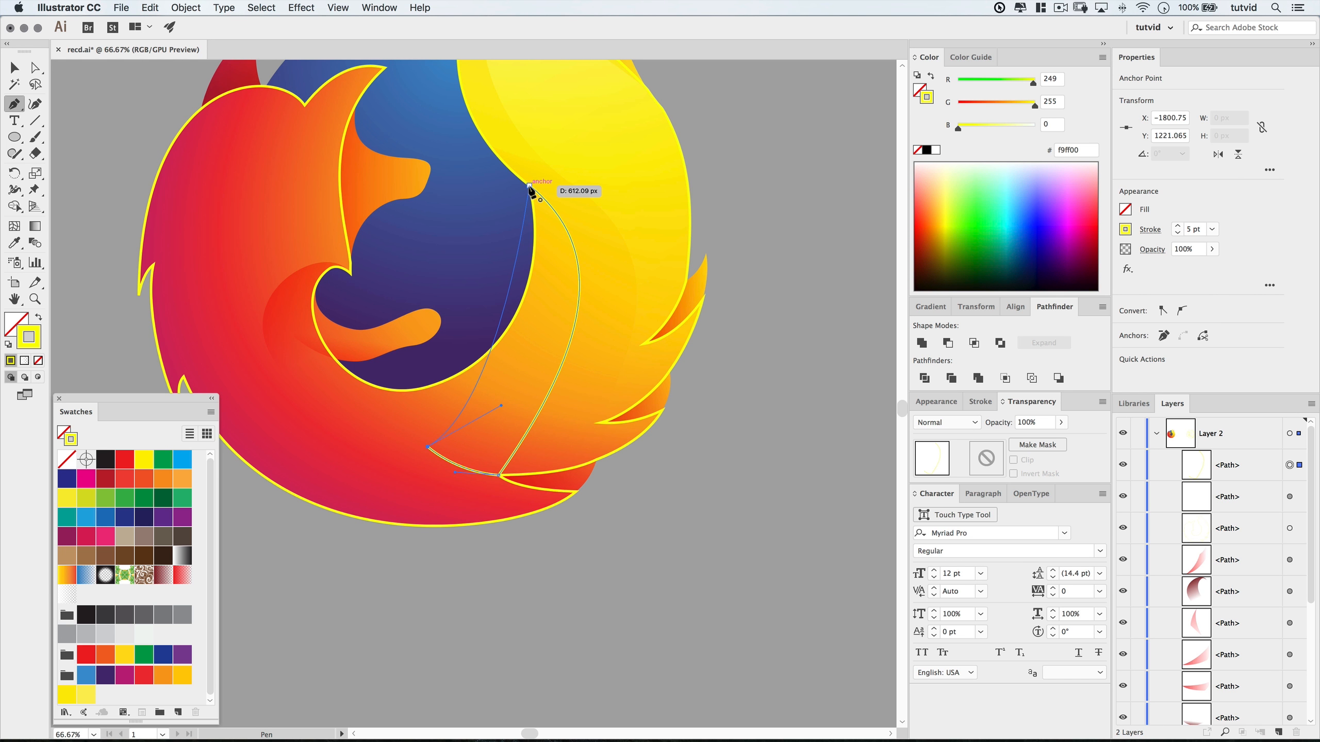
left_click_drag(497, 136, 482, 89)
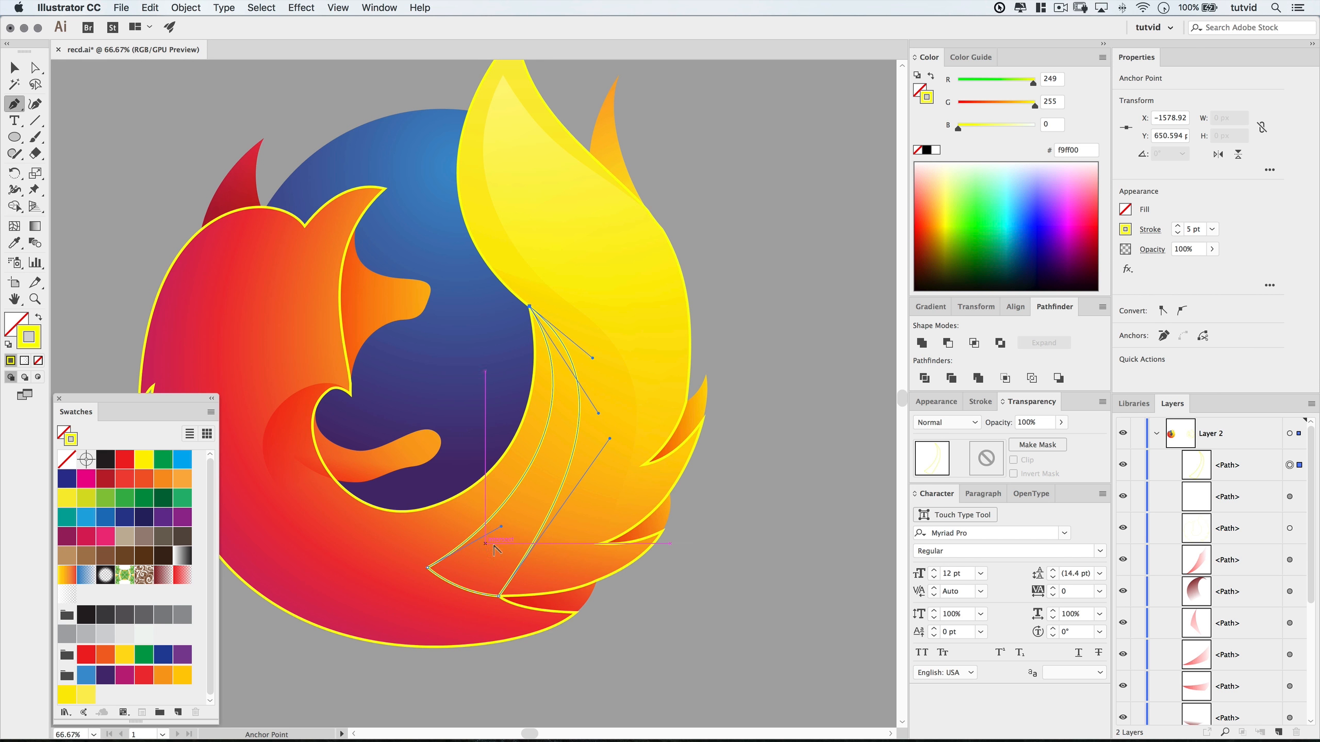
Refine the new shape's inner curve by adjusting the handles at its lower-left and top anchors, and deselect it.
left_click_drag(504, 528, 503, 546)
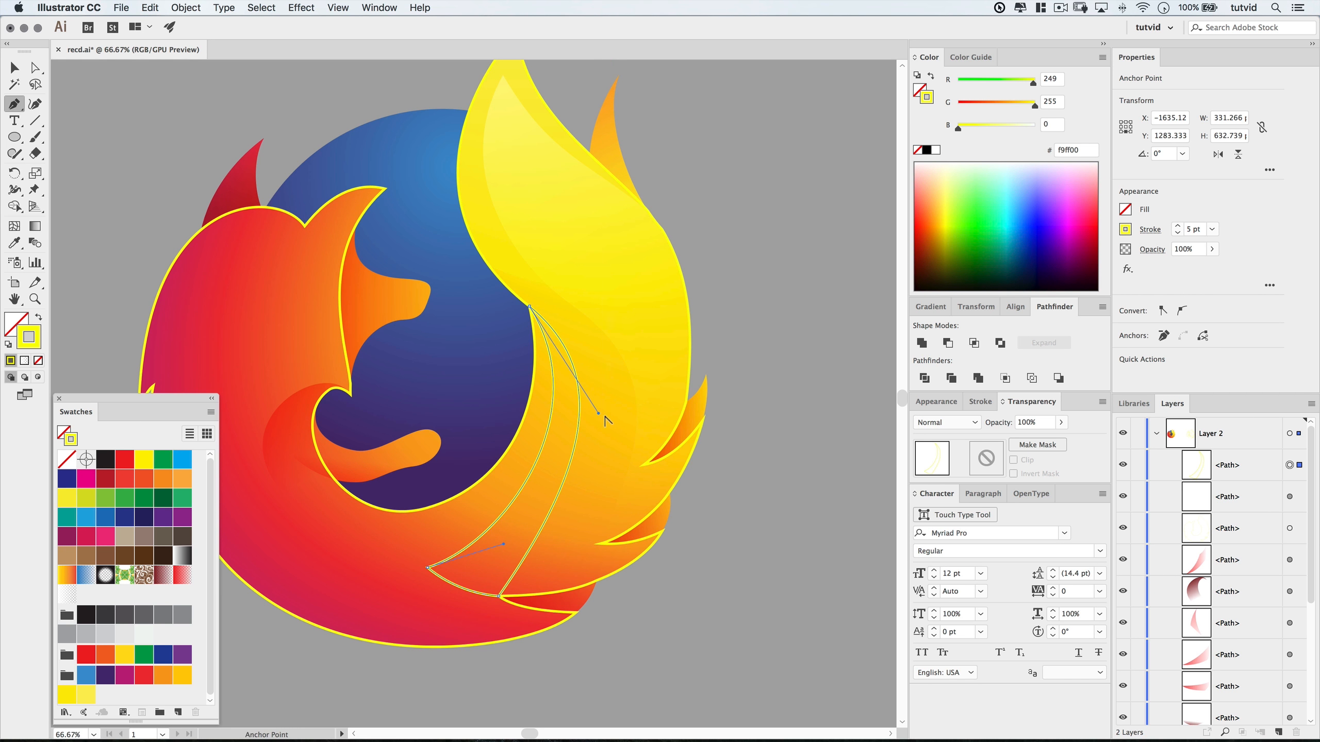
left_click_drag(597, 411, 601, 406)
key("v")
left_click(753, 569)
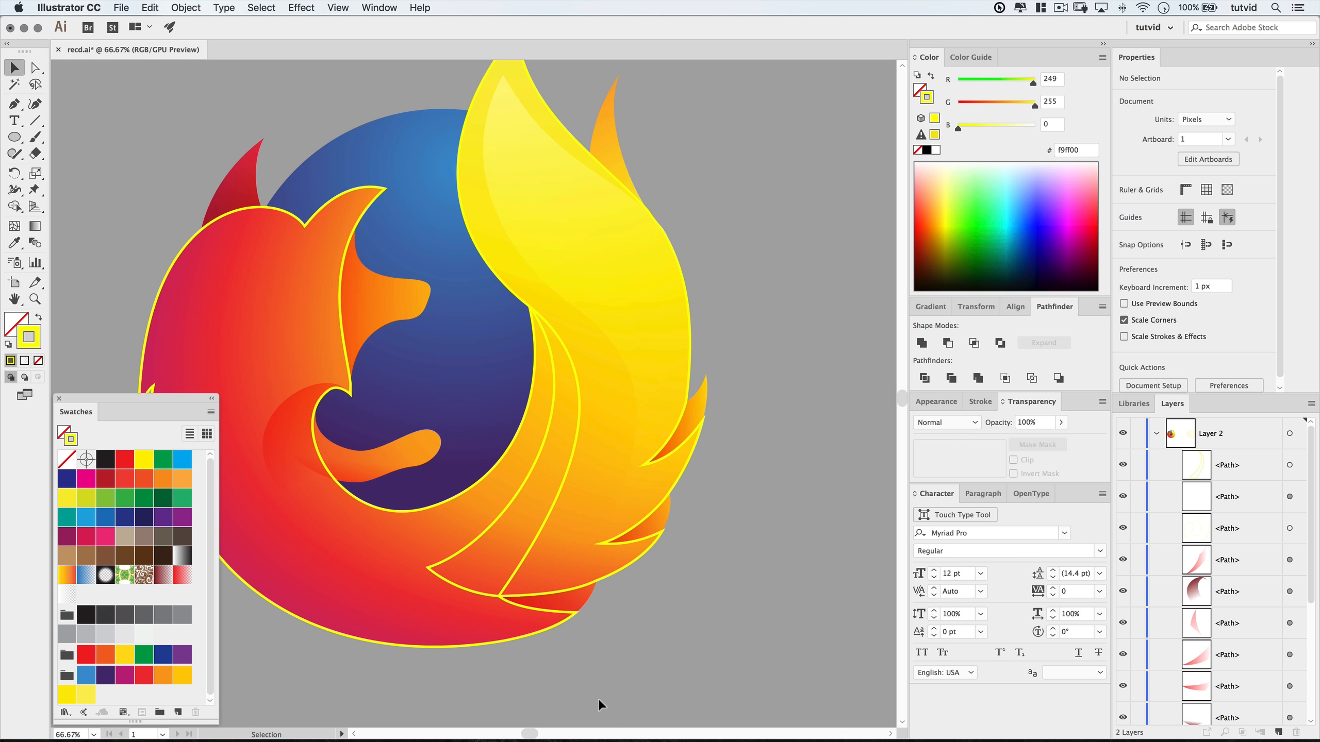
Remove the new shape's yellow stroke and fill it with the dark red transparent gradient swatch.
left_click(543, 516)
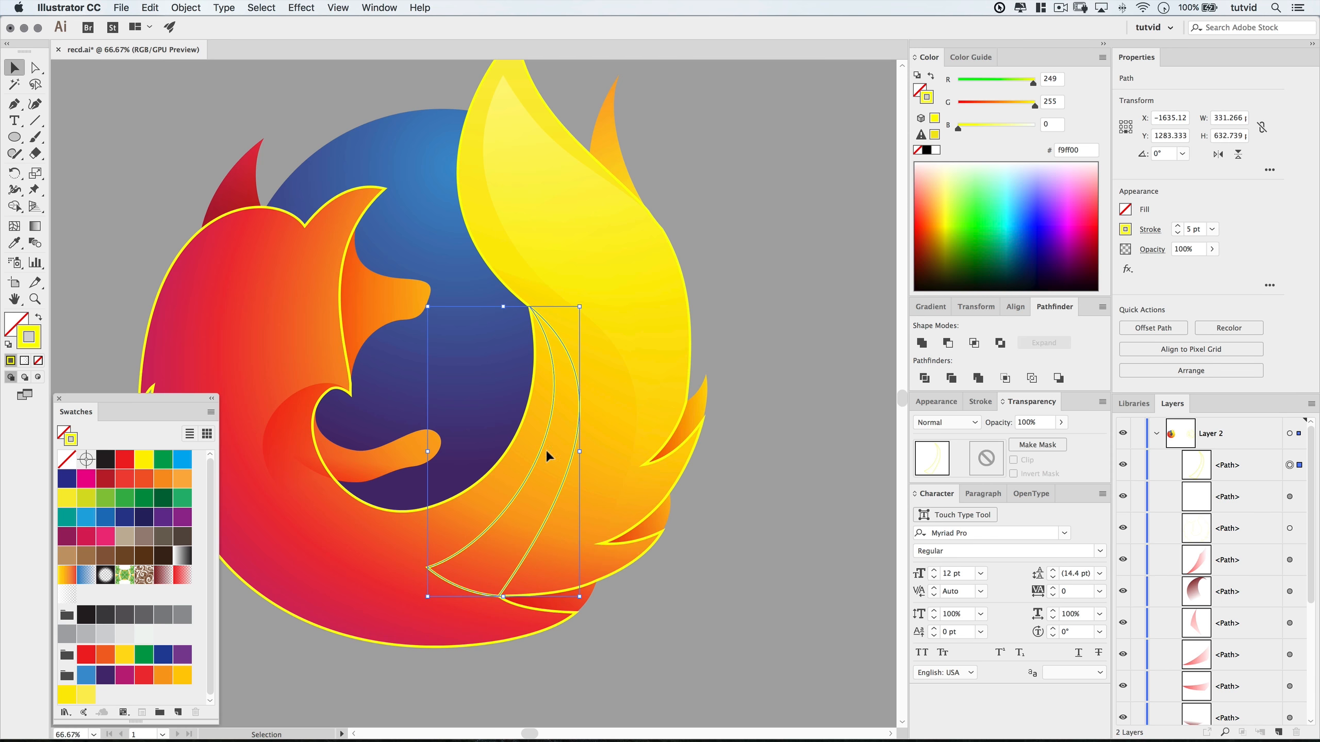
left_click(38, 361)
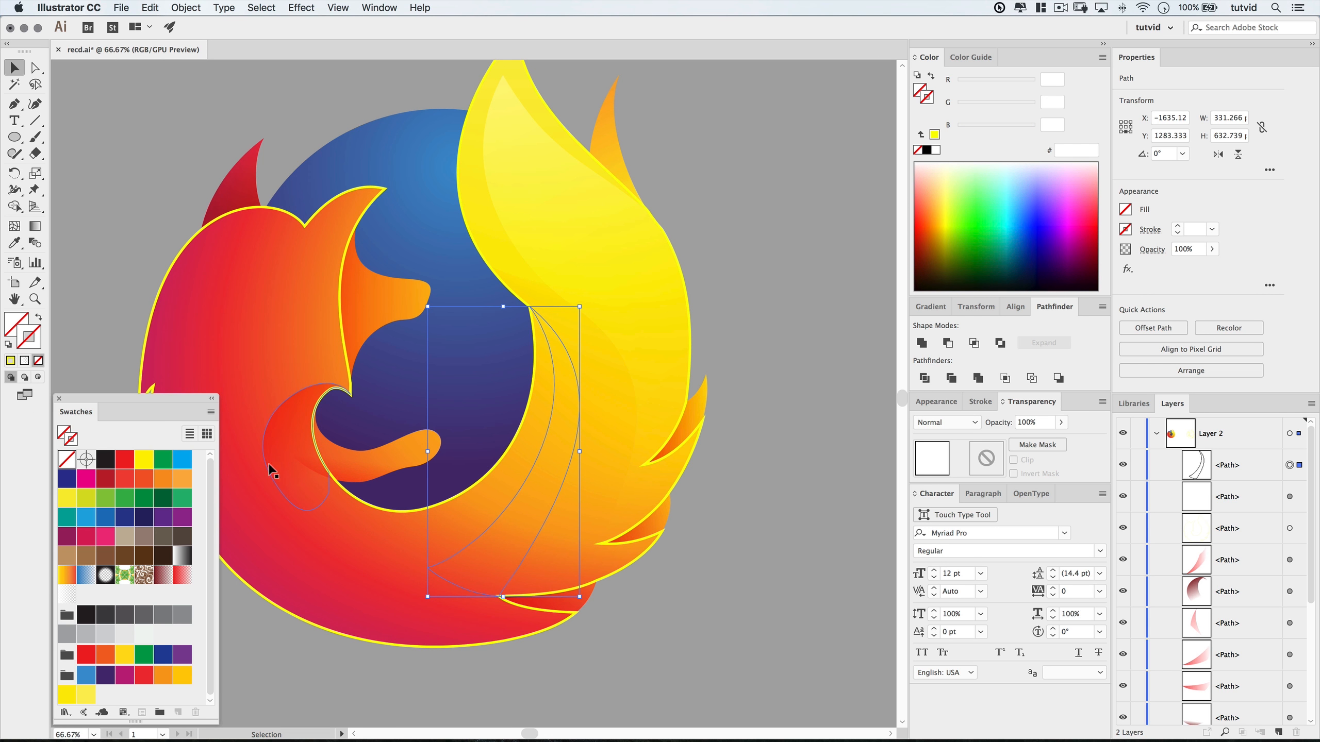
left_click(163, 577)
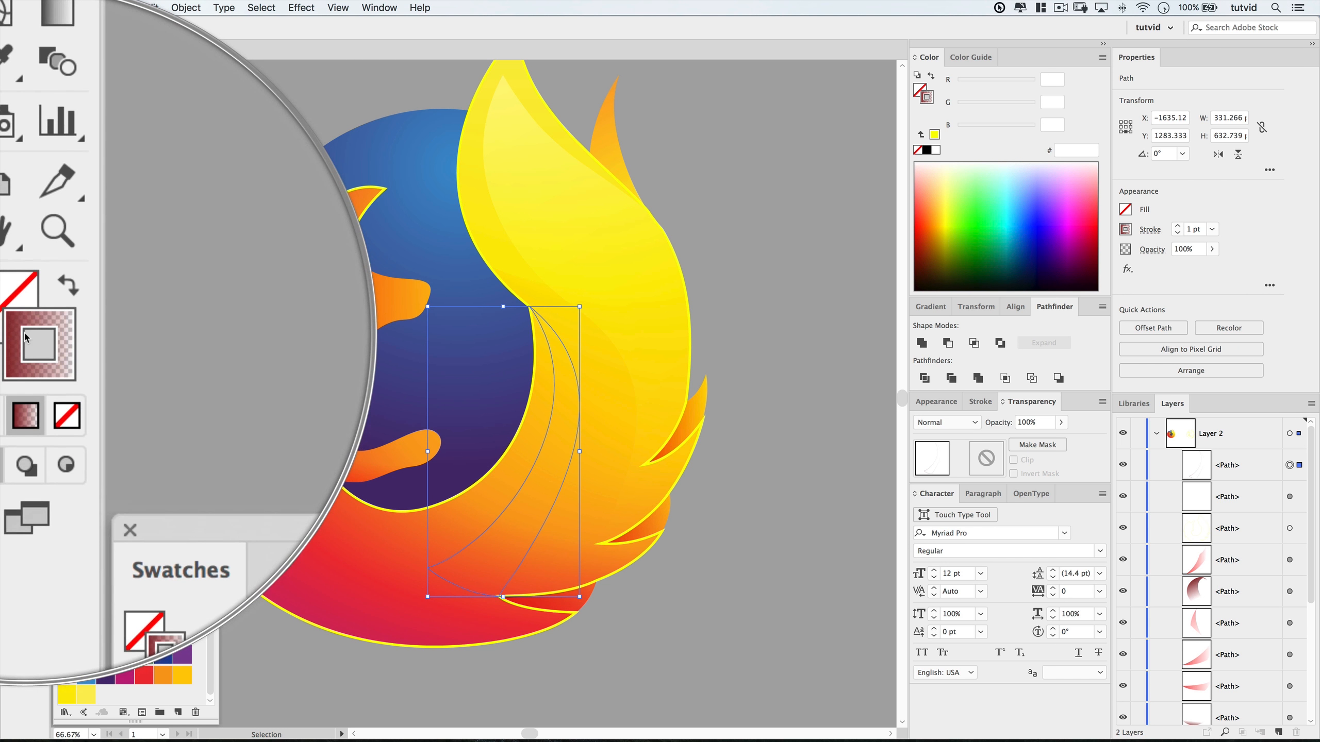
left_click(38, 360)
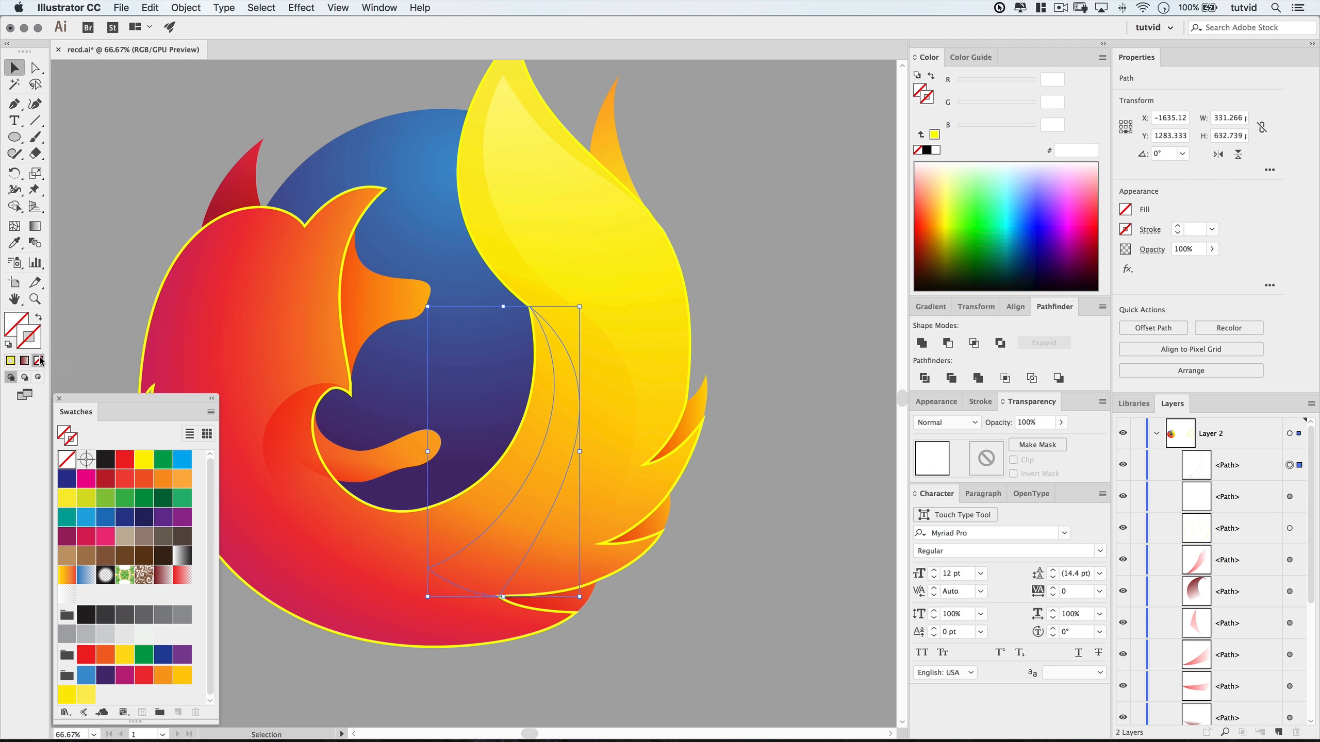
left_click(17, 333)
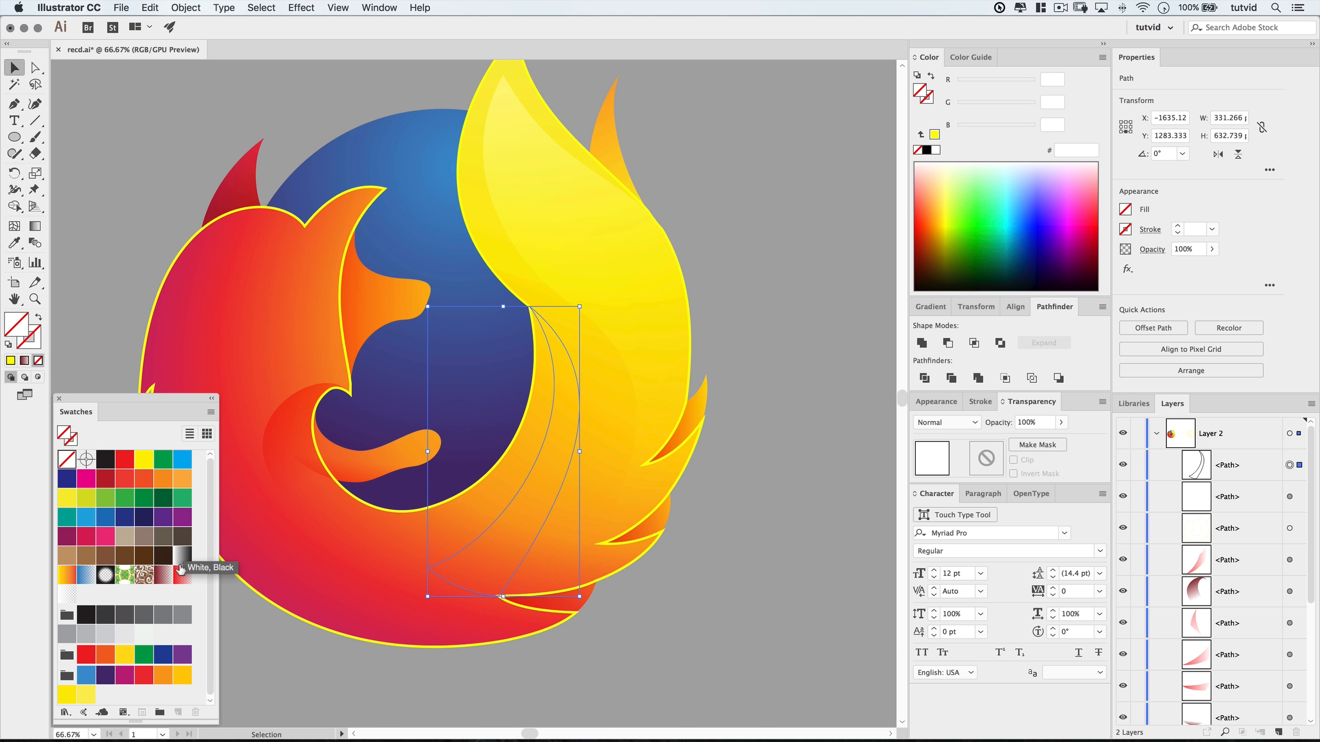
left_click(163, 575)
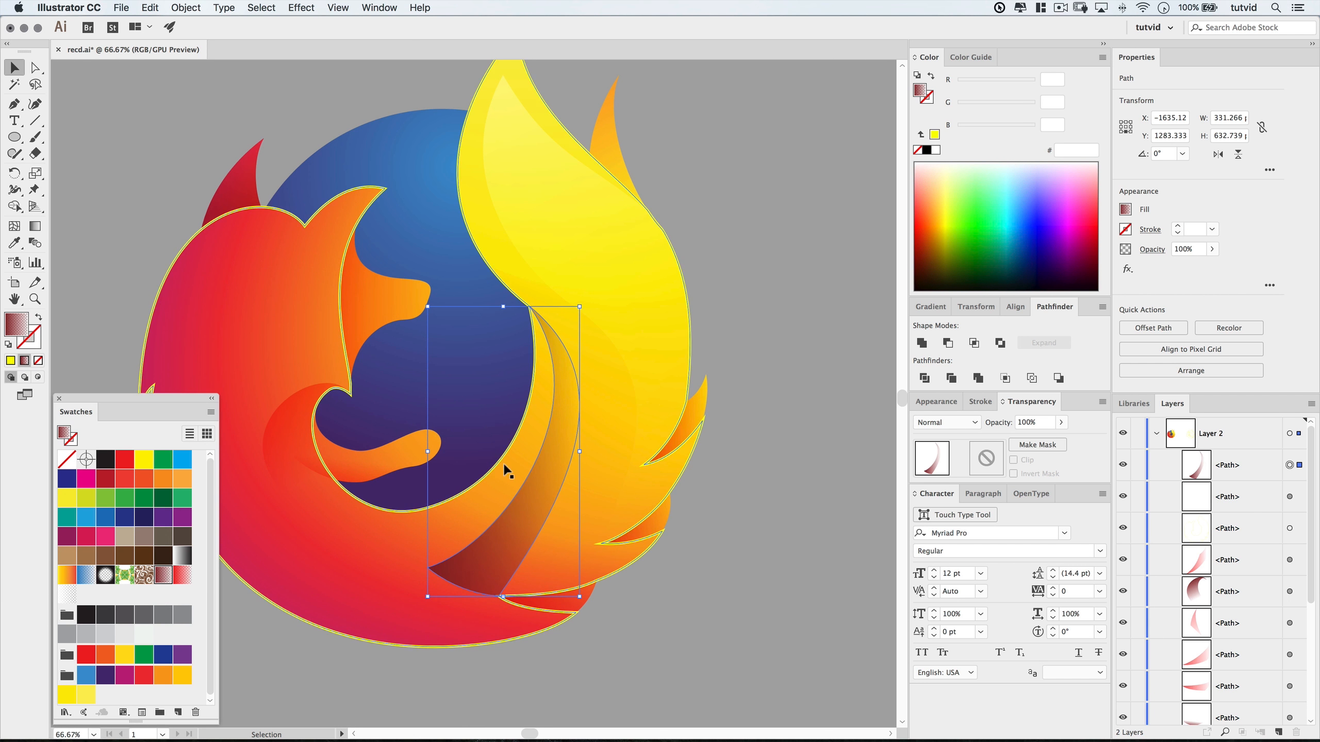
Redirect the shape's dark red gradient from its upper tip beside the globe down to its lower edge, and deselect it.
left_click(39, 231)
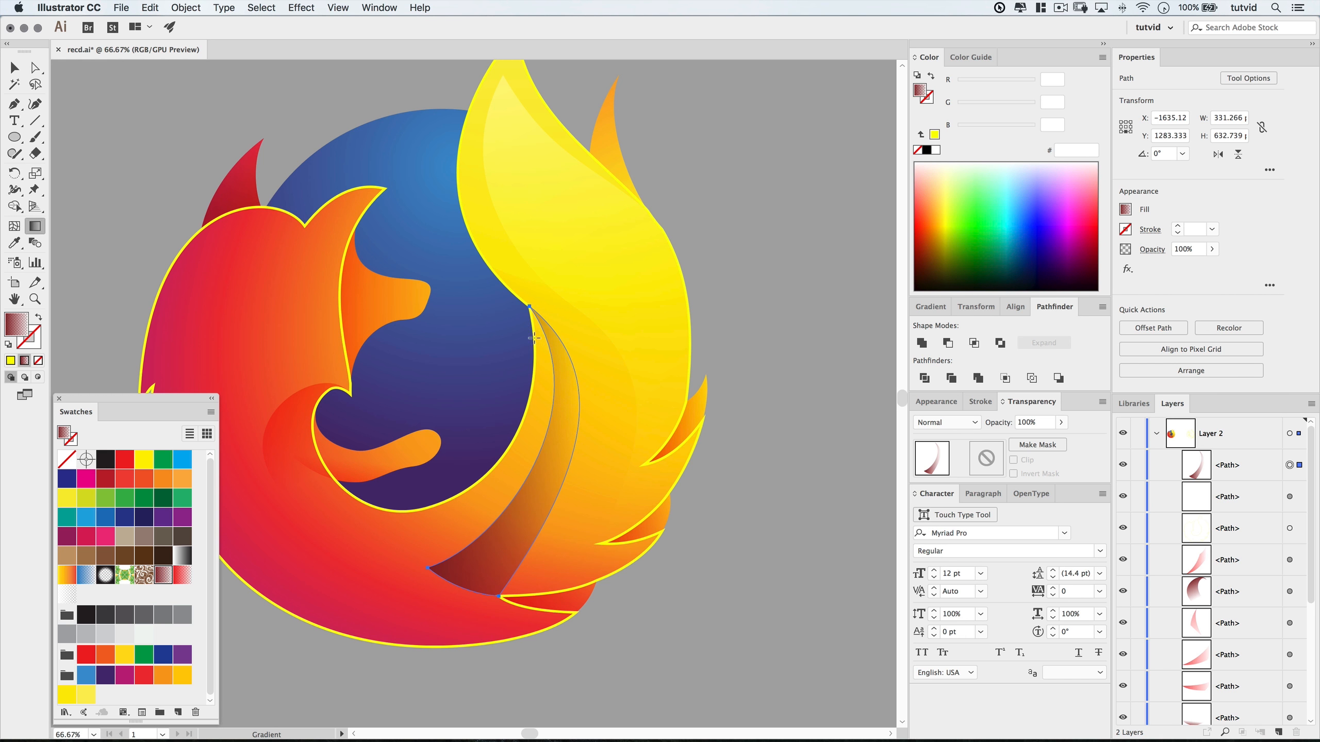
left_click_drag(559, 326, 510, 580)
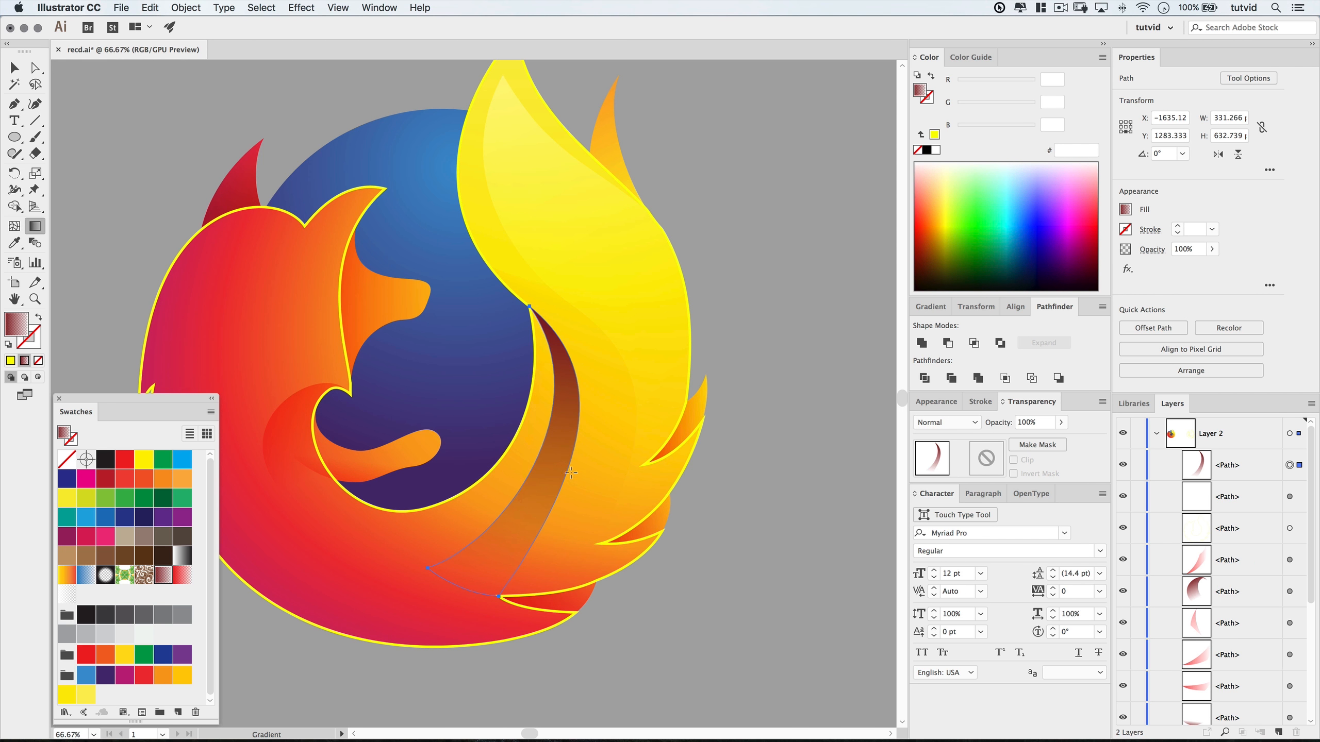
key("v")
left_click(809, 415)
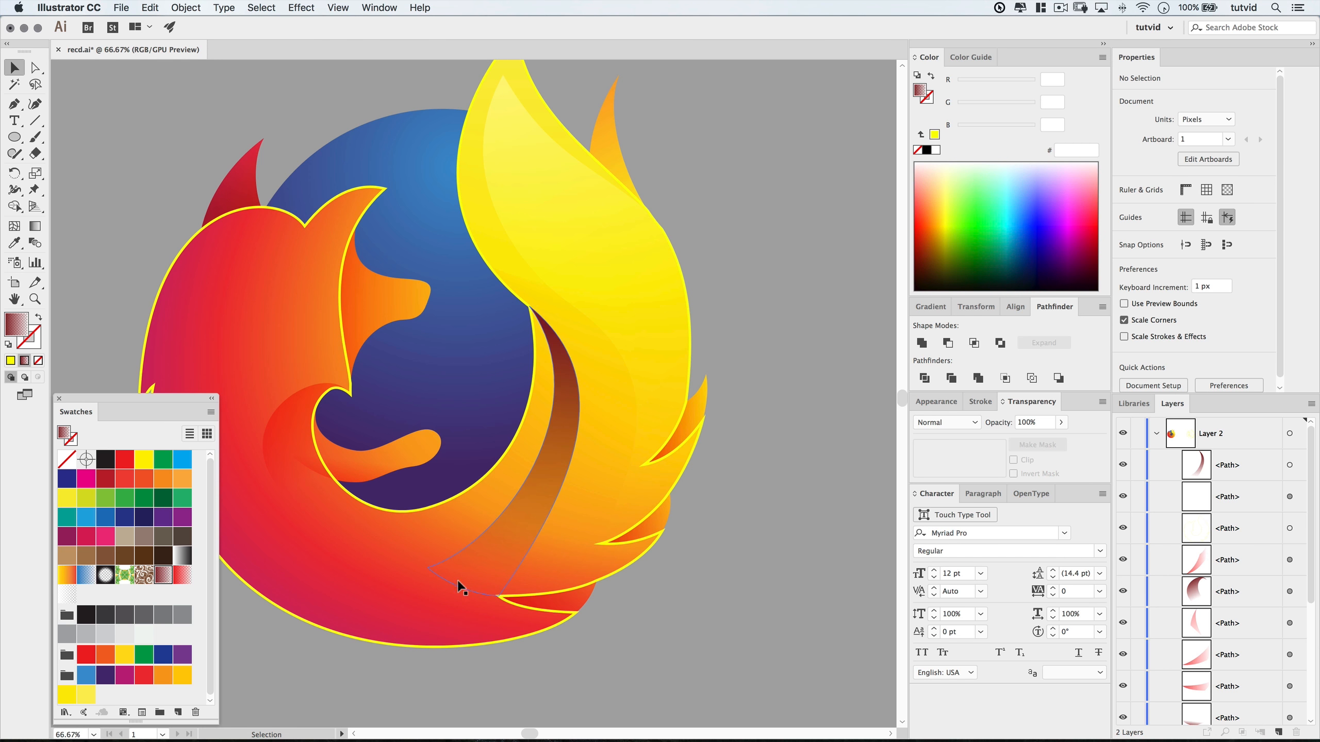
Set the dark red shadow shape's blending mode to Soft Light and deselect it.
left_click(567, 449)
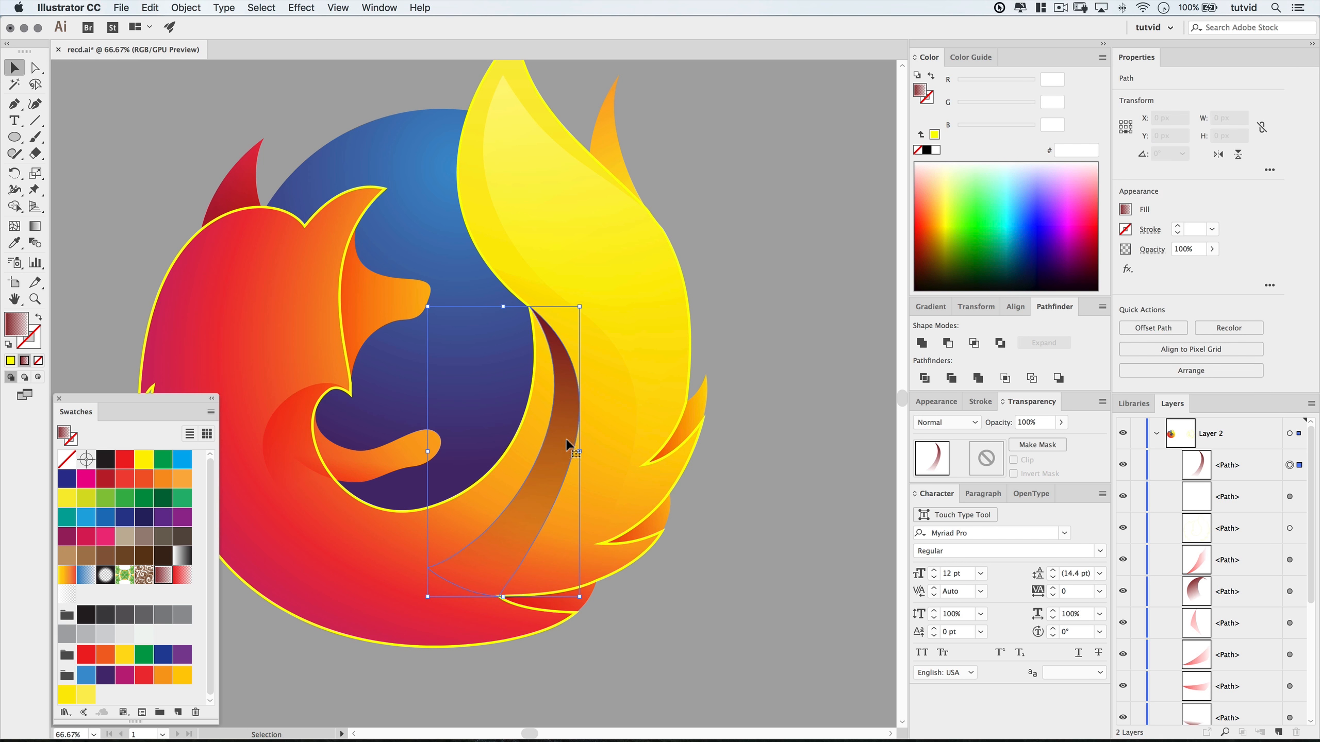
left_click(945, 423)
left_click(945, 570)
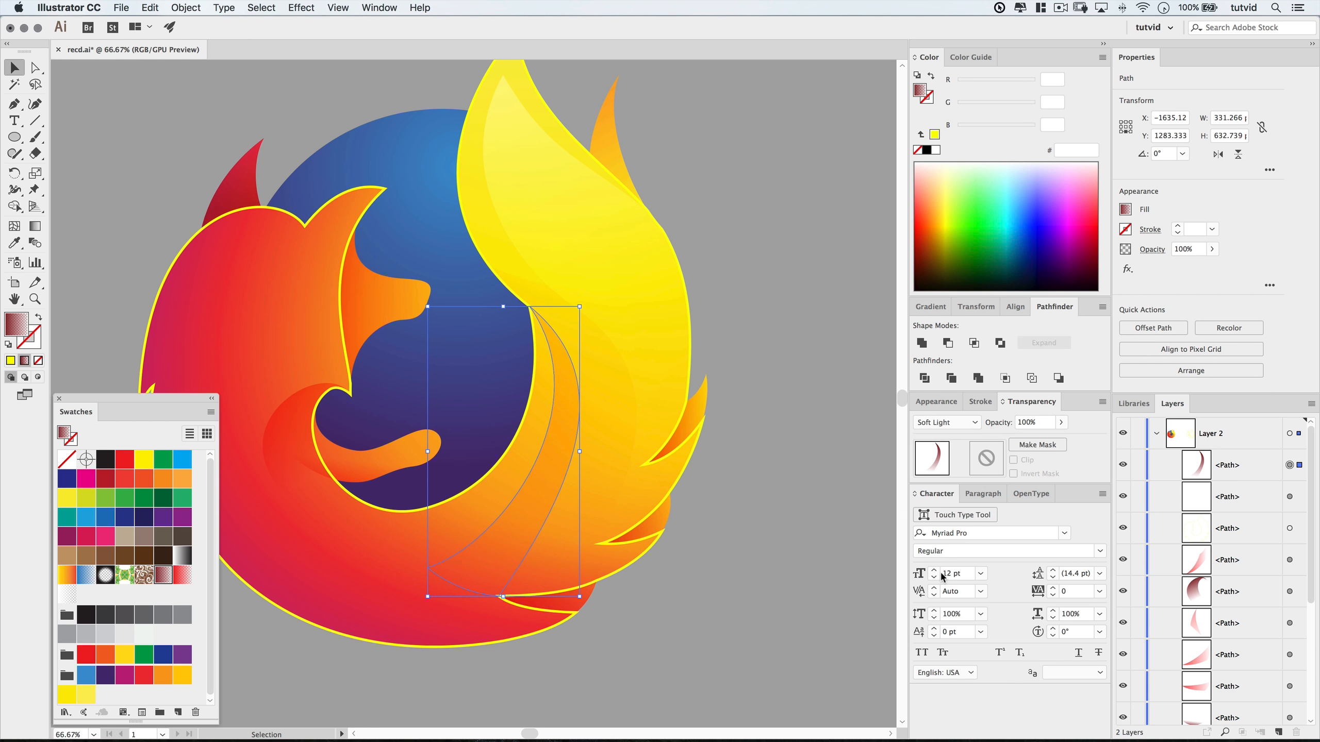
left_click(755, 494)
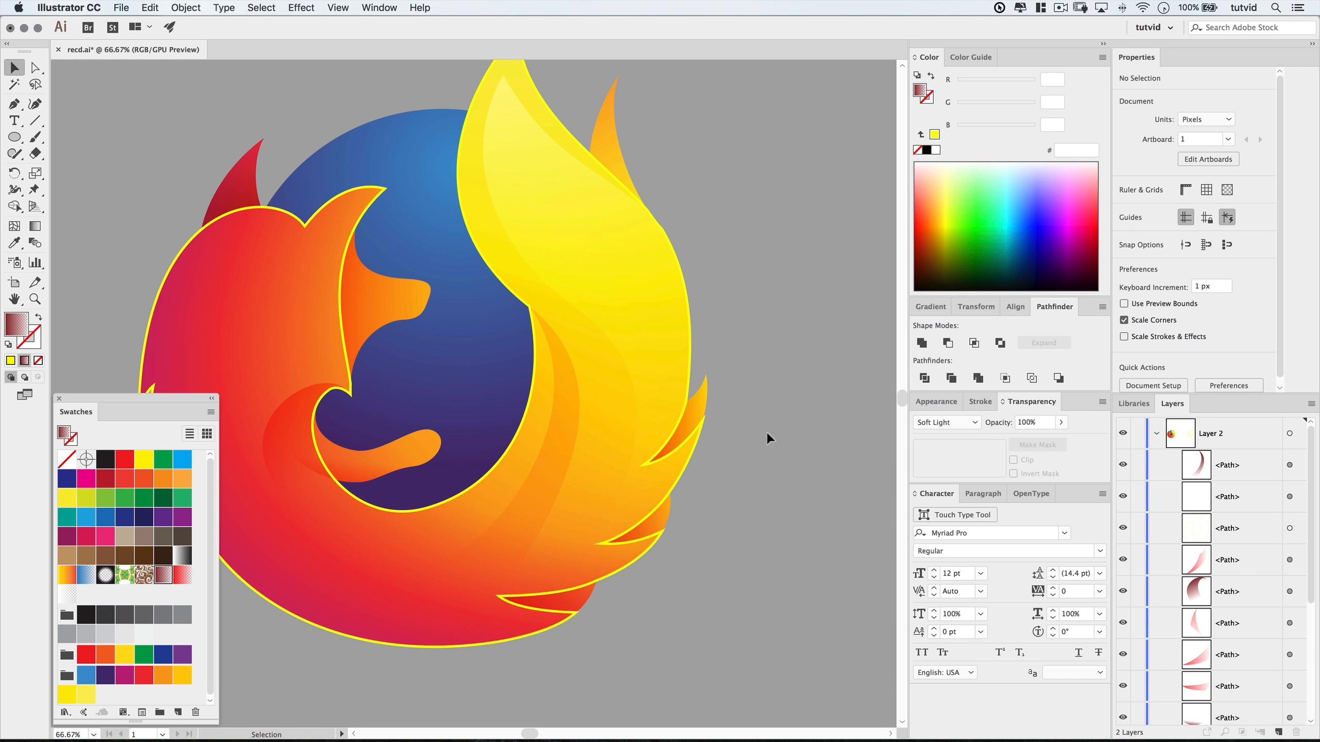
Hide the yellow body outline and move its path to the top of Layer 2.
left_click(1122, 499)
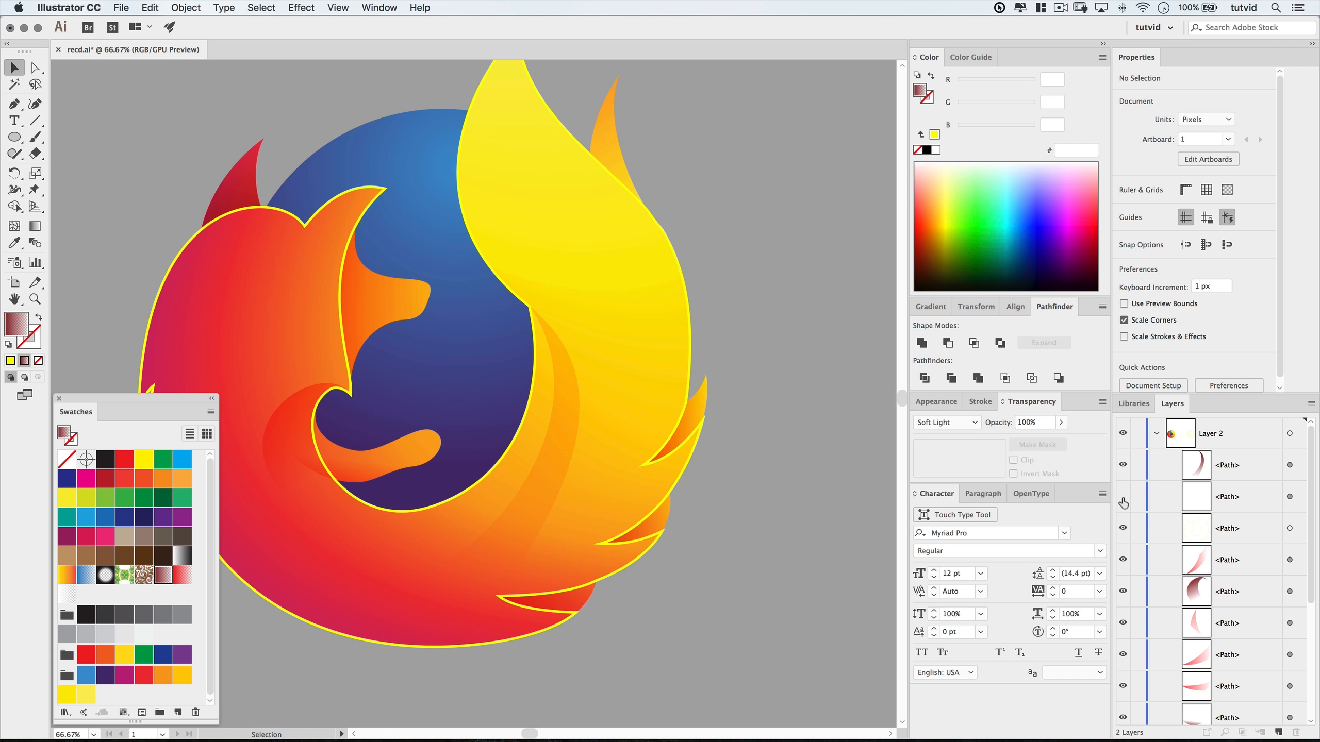
left_click(1123, 498)
left_click(373, 403)
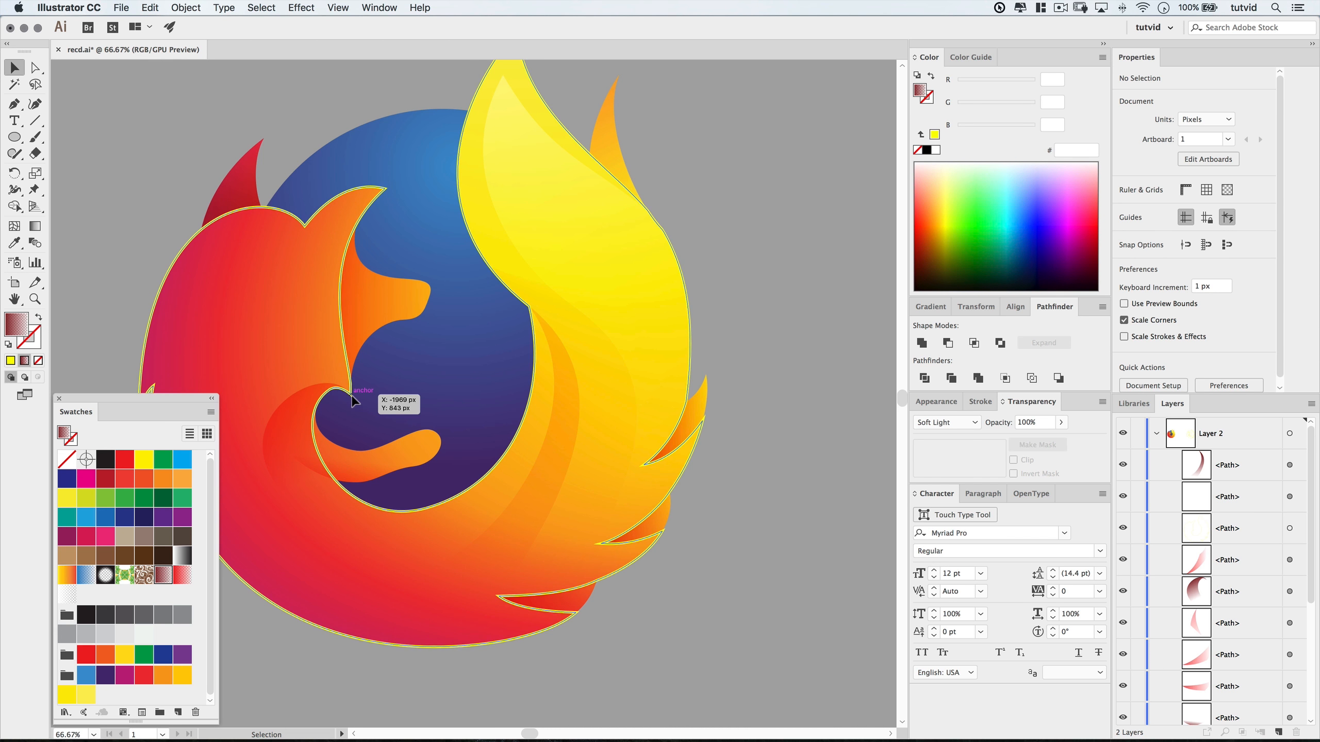
left_click(1122, 529)
left_click_drag(1220, 529, 1219, 453)
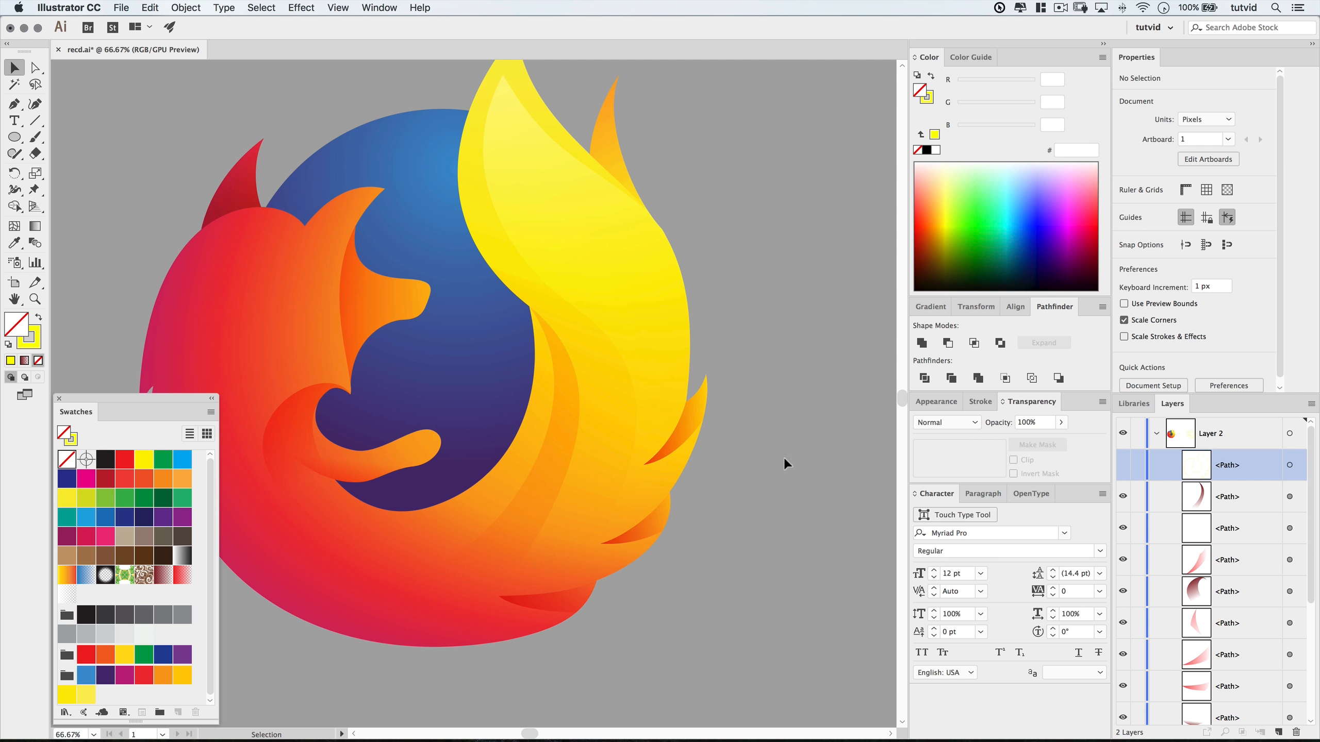
Bulge the shadow shape's outer edge by adjusting the handles at its top and bottom anchors with Direct Selection, and deselect it.
scroll(805, 353, "left", 3)
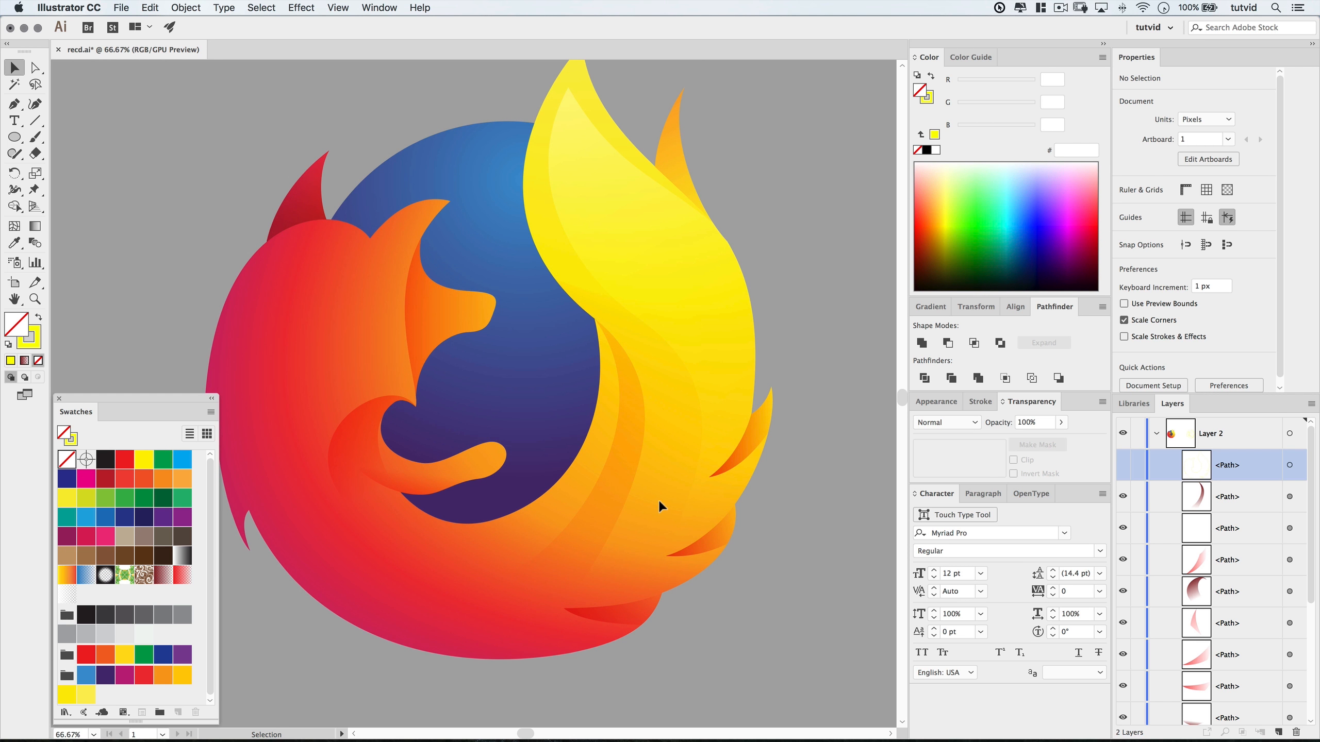
left_click(629, 497)
key("a")
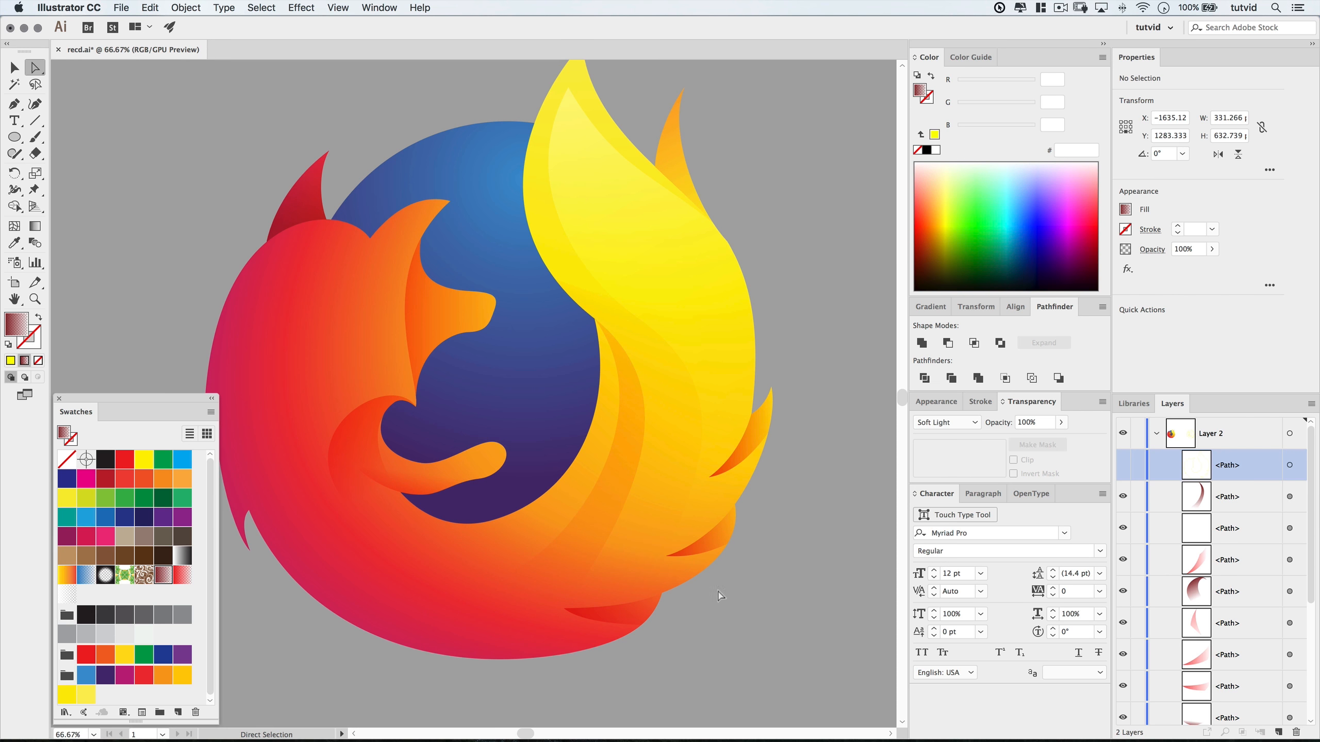
left_click(626, 507)
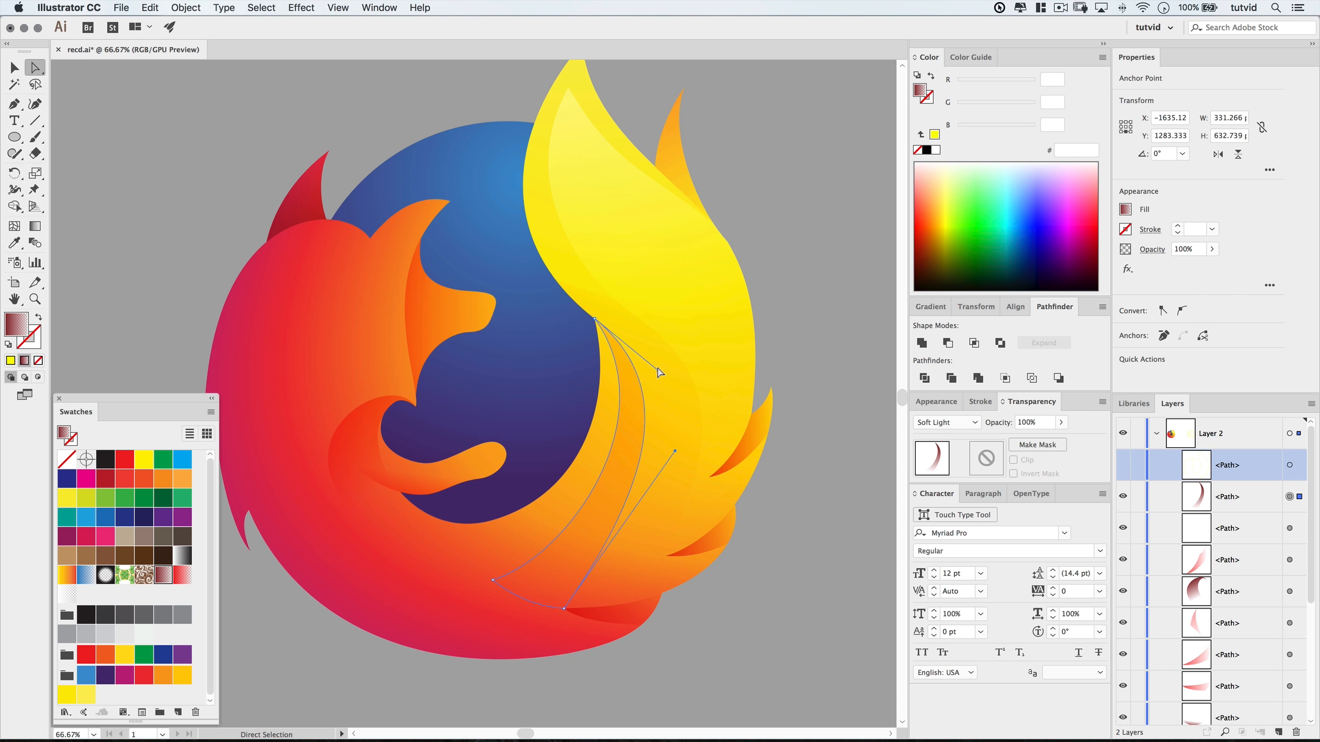
left_click_drag(677, 379, 679, 380)
left_click(645, 419)
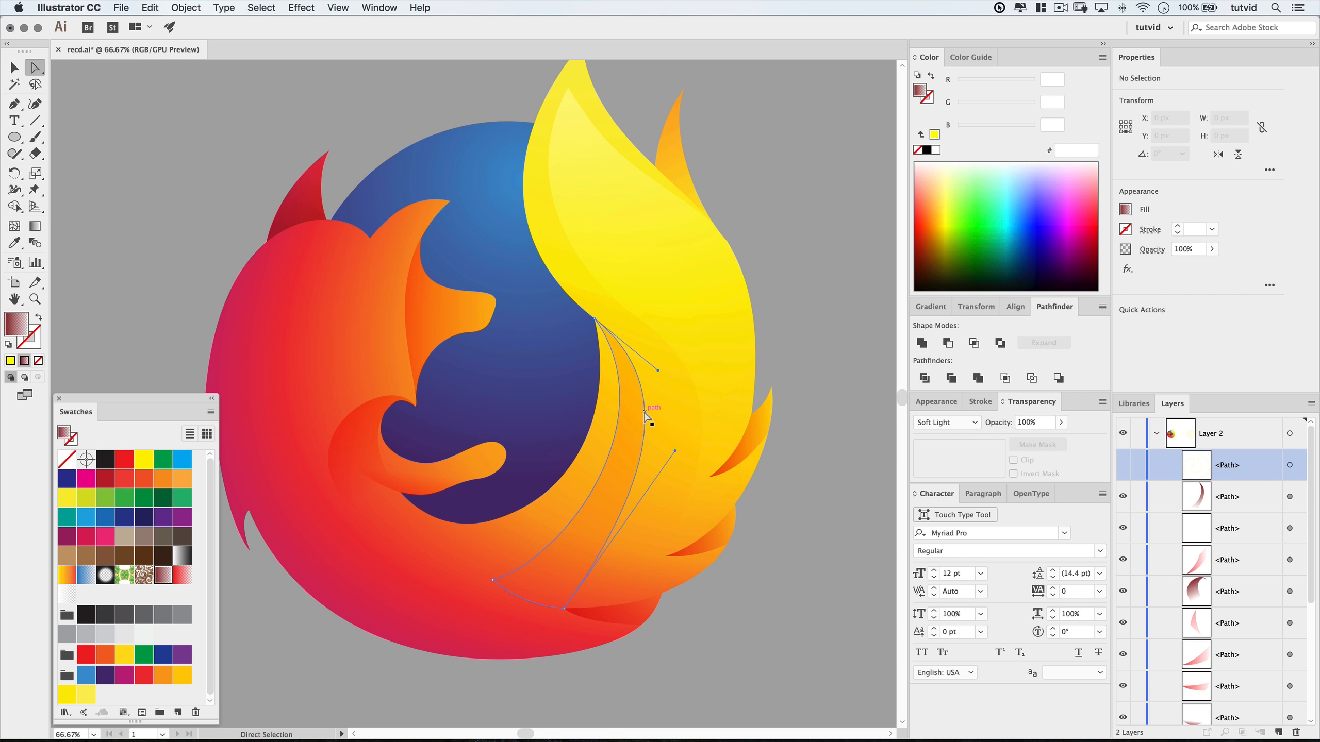
left_click_drag(658, 370, 684, 393)
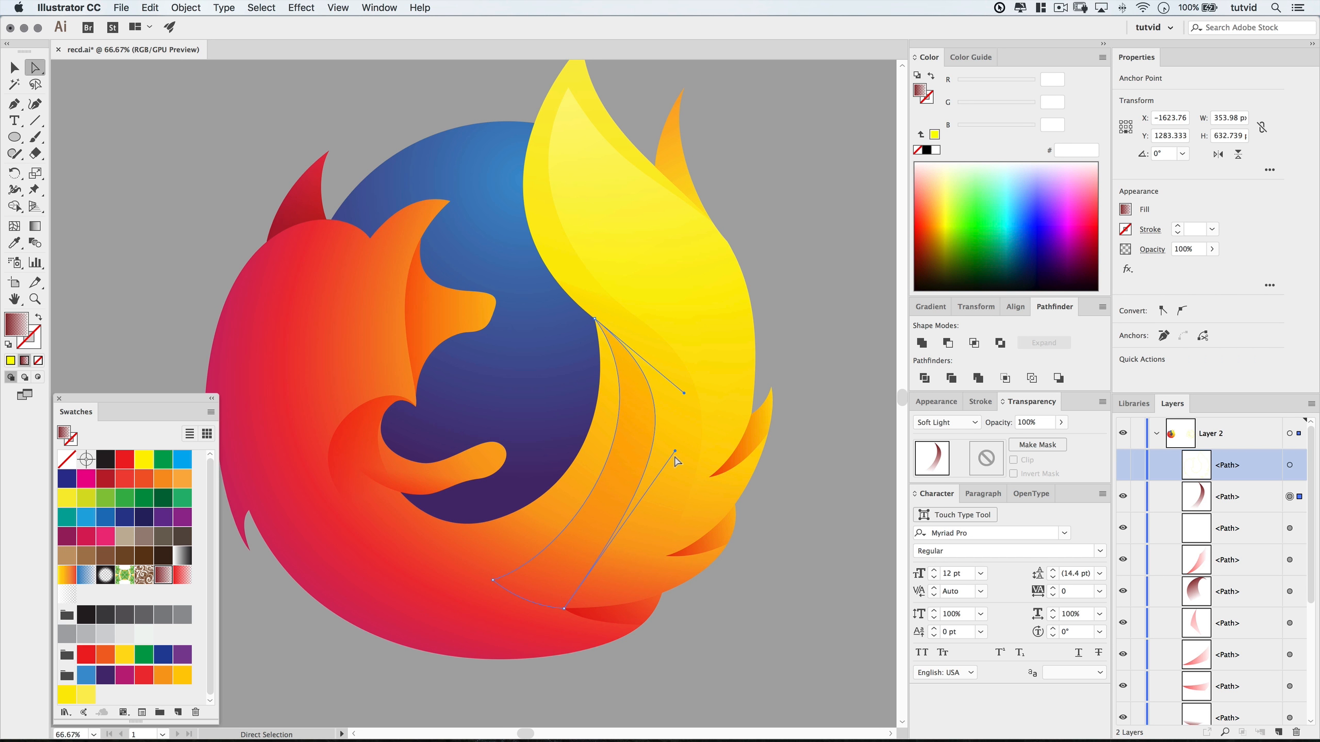
left_click_drag(675, 451, 677, 513)
left_click(786, 595)
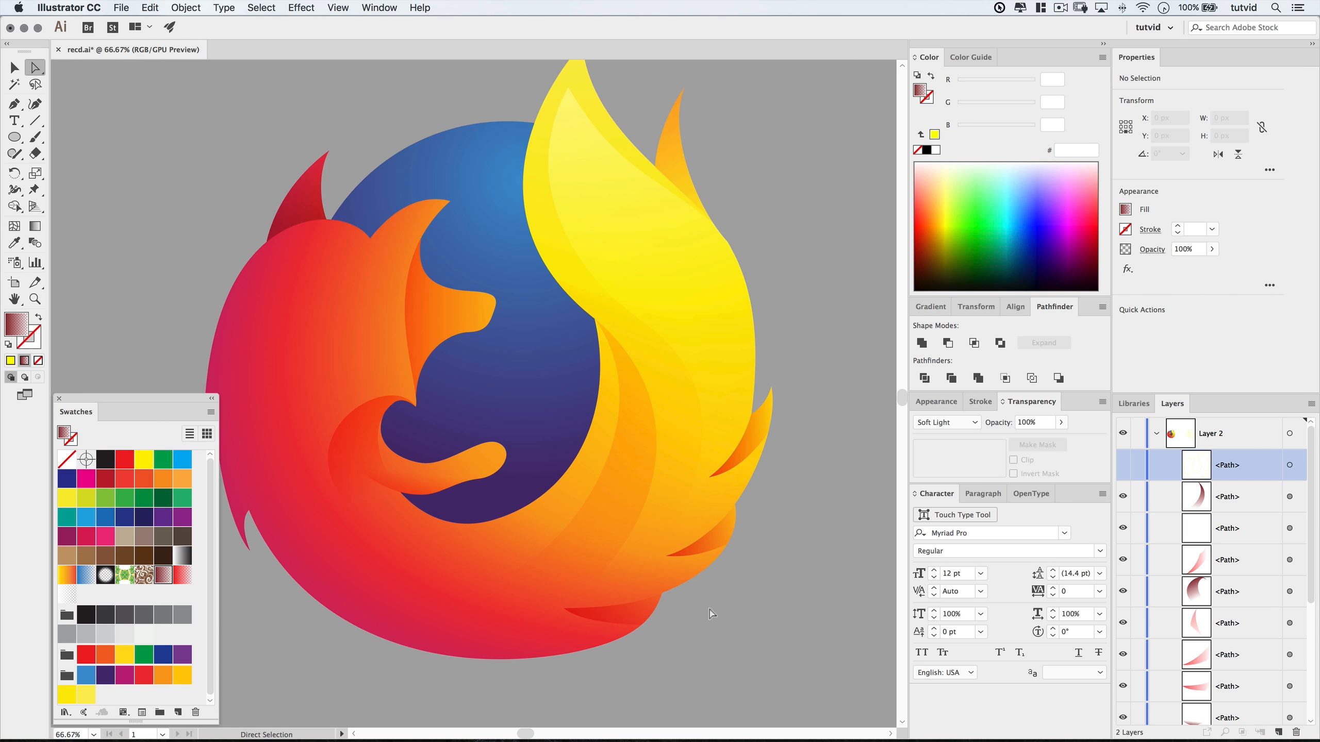
Adjust the handle at the shadow shape's lower-left anchor to reshape its inner curve, and deselect it.
scroll(821, 582, "up", 2)
key("super+minus")
key("super+minus")
key("super+minus")
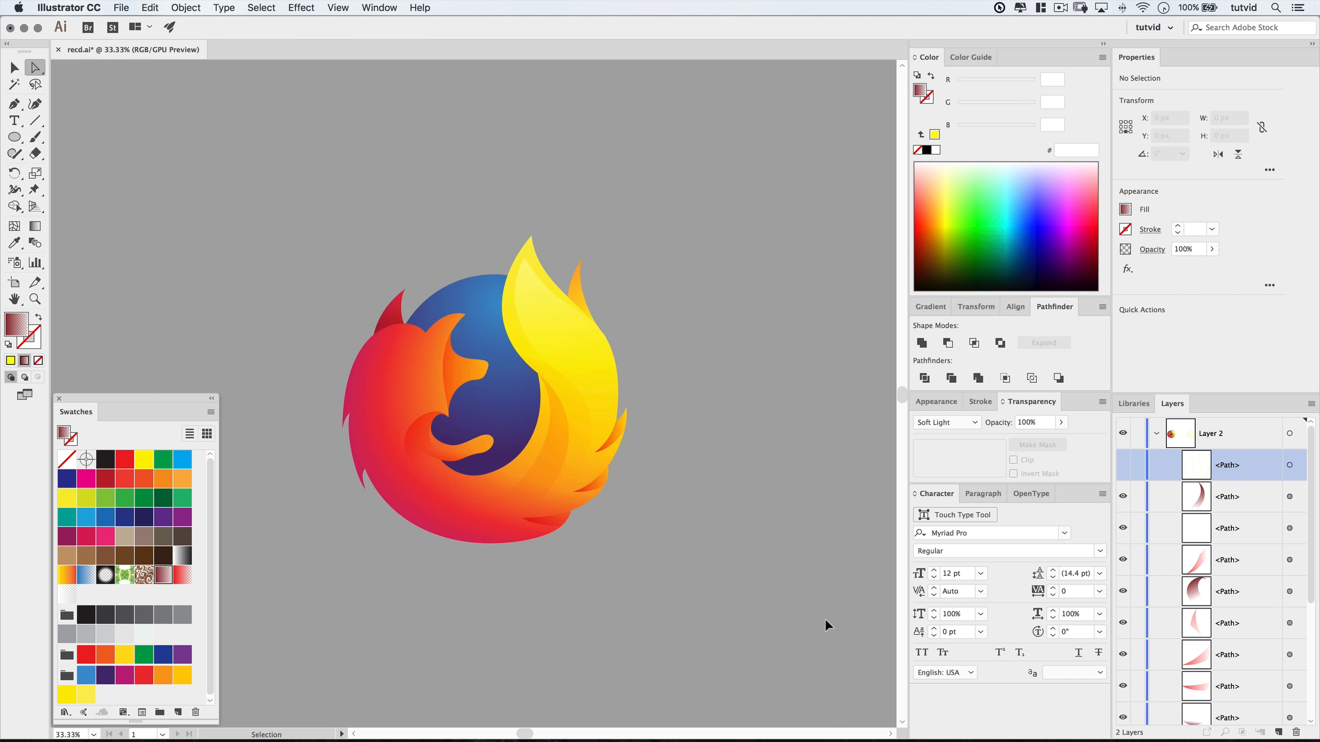
key("super+equal")
left_click(539, 450)
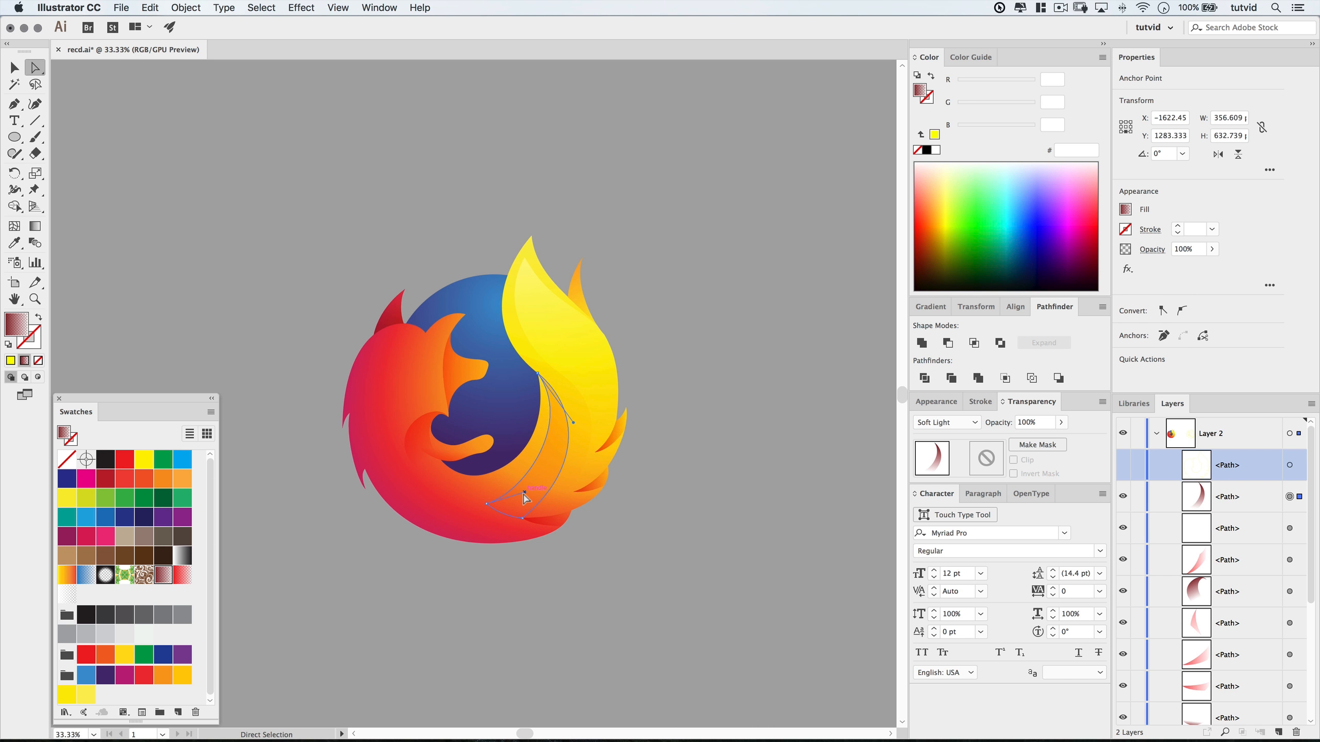
left_click_drag(524, 494, 536, 486)
left_click(595, 628)
left_click_drag(583, 398, 616, 427)
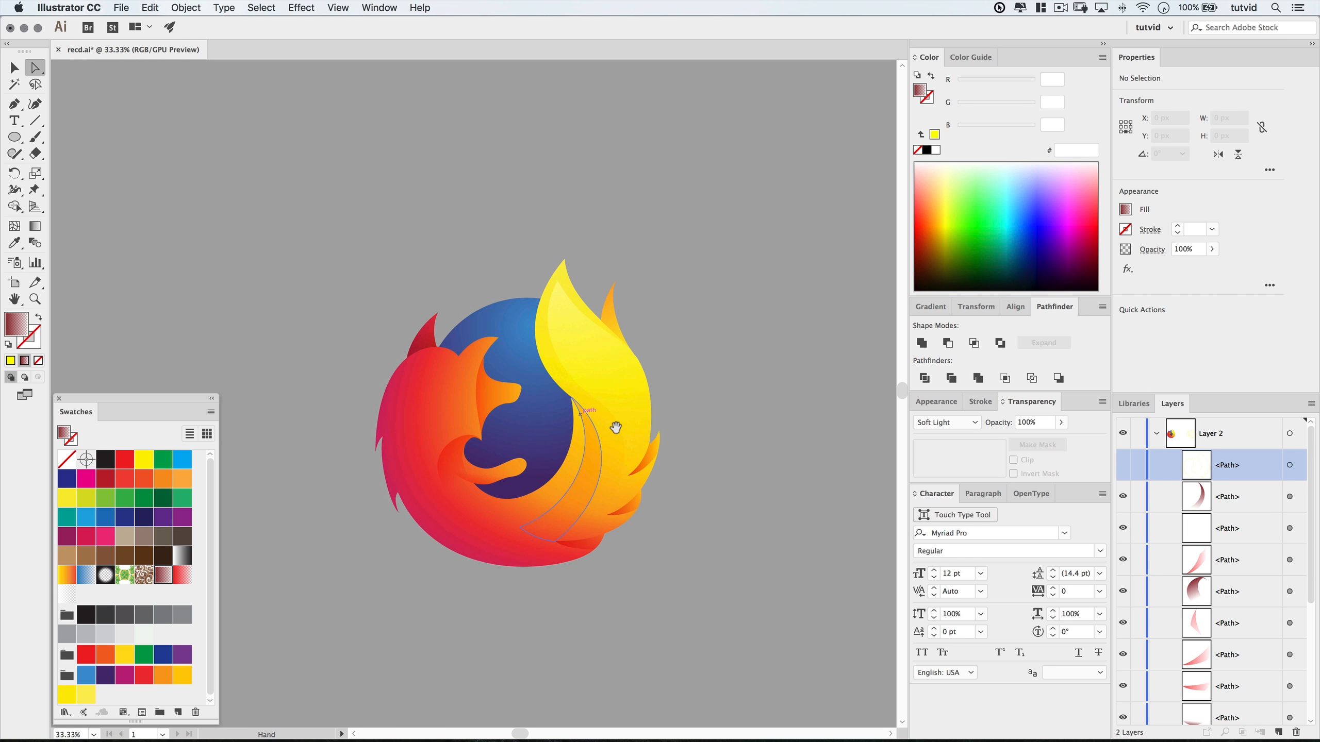
left_click_drag(723, 548, 755, 561)
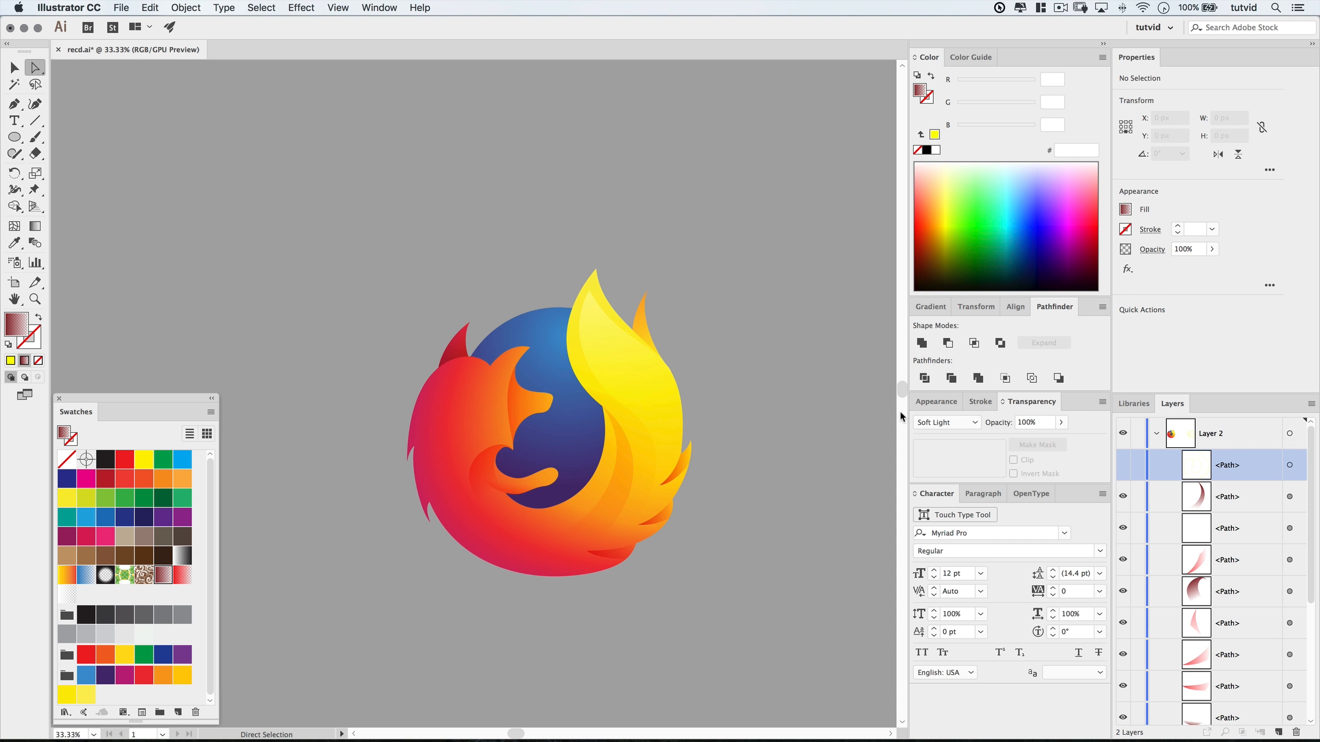
scroll(728, 364, "down", 3)
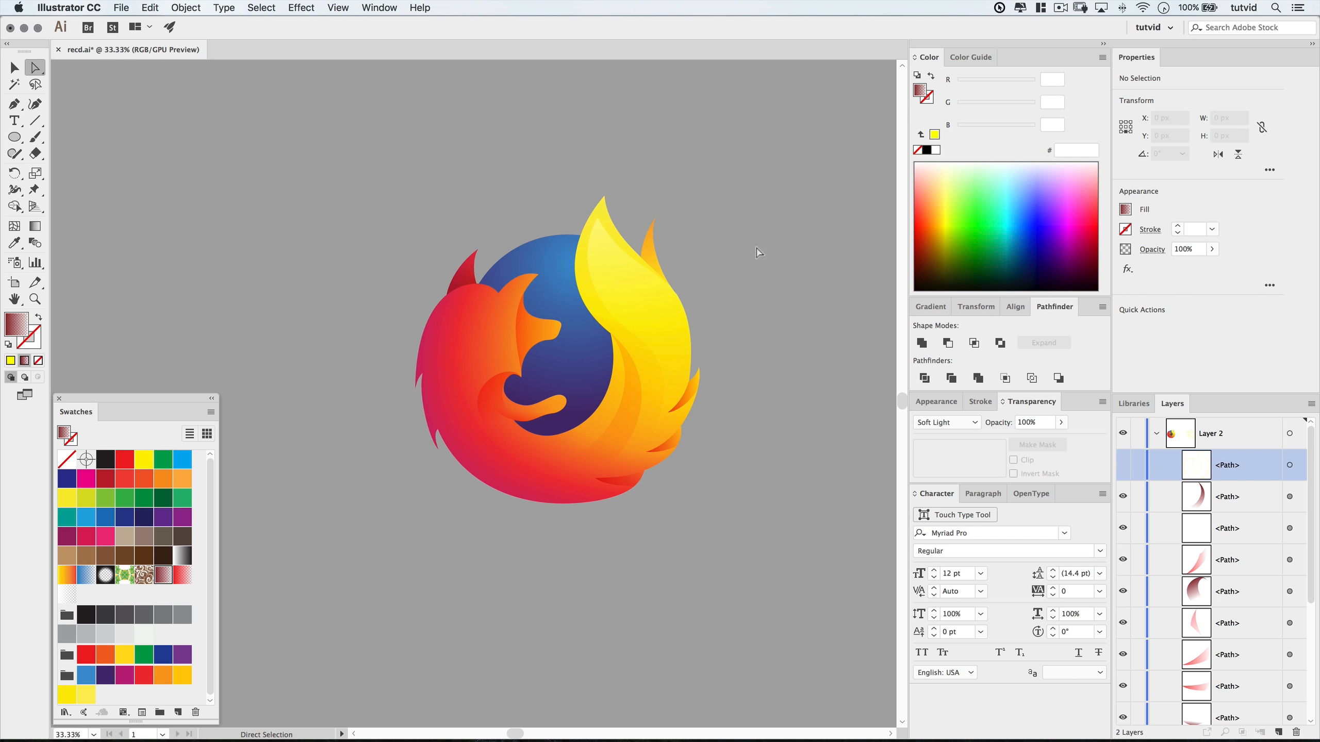
scroll(1239, 630, "down", 5)
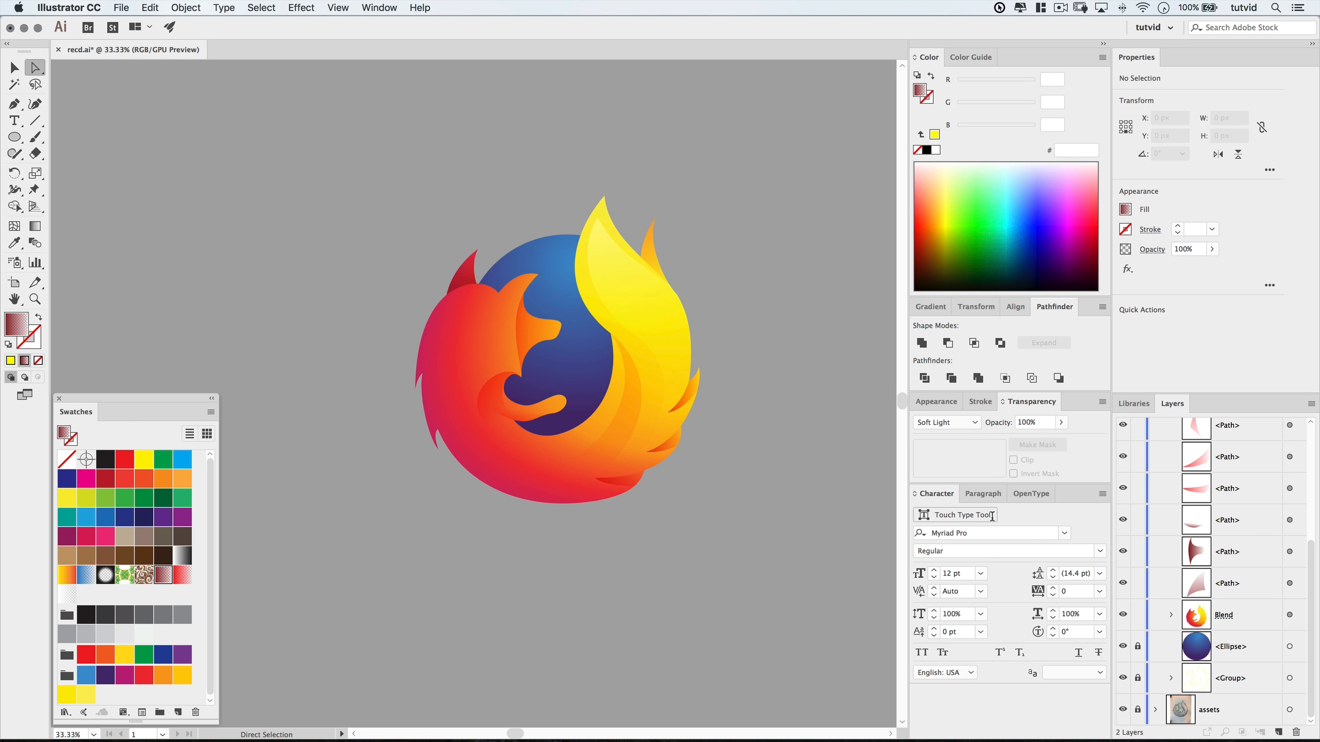
key("v")
key("super+a")
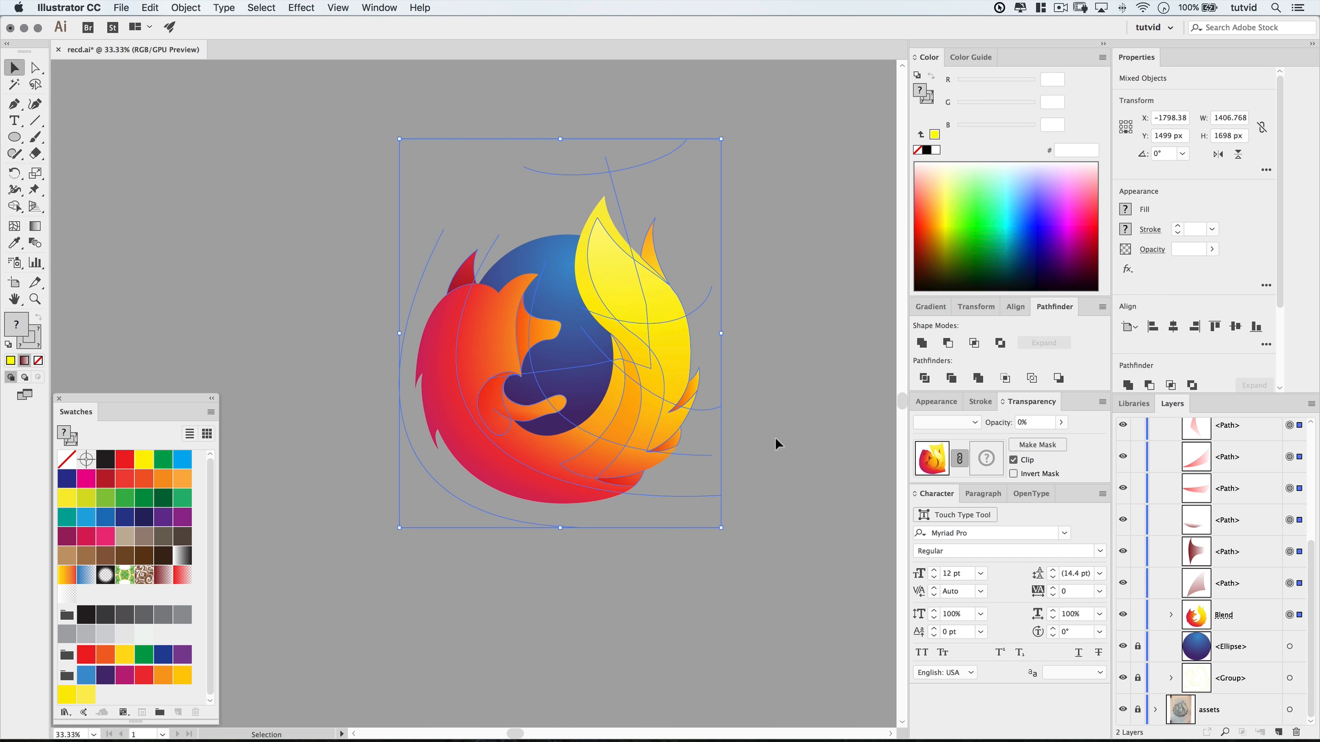
left_click(803, 507)
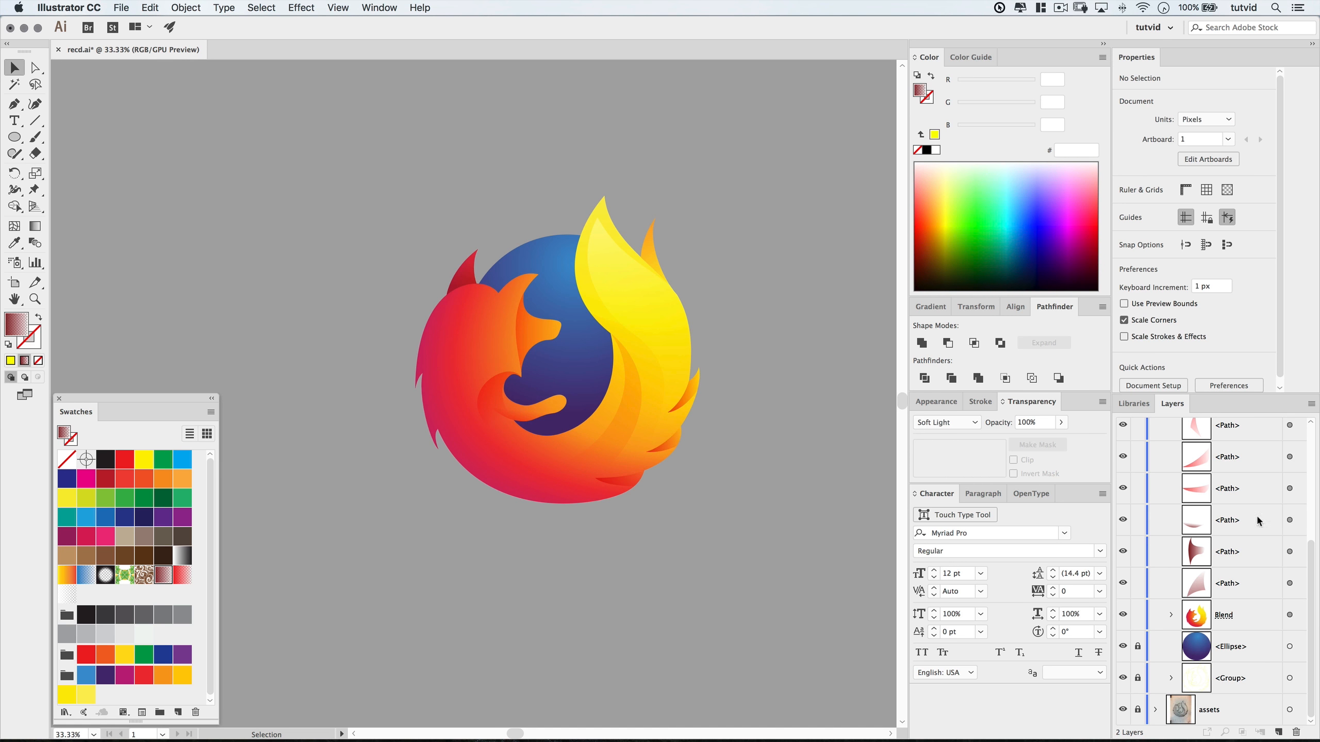
Show the hidden body outline path at the top of Layer 2.
scroll(1263, 504, "up", 5)
left_click(1122, 466)
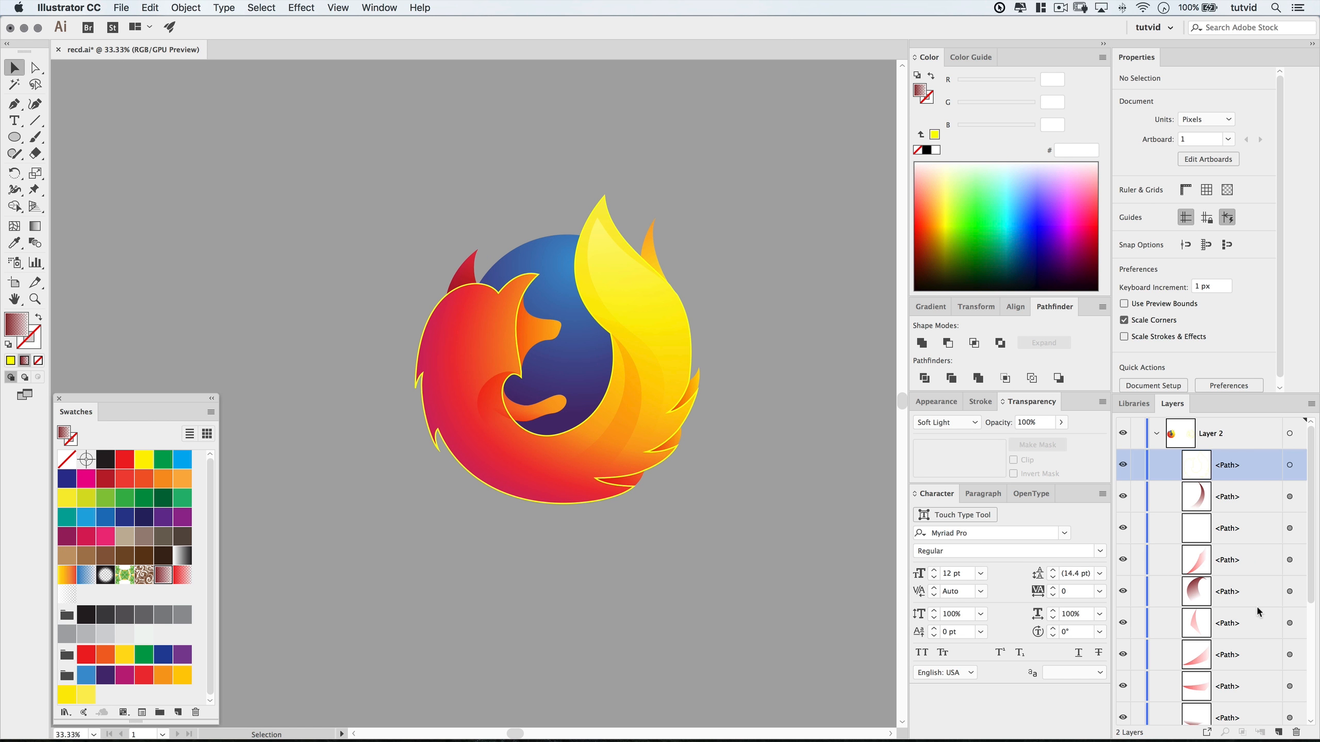
Duplicate the fox's arm shading path in front, giving the copy no fill and a 5 pt yellow #f9ff00 stroke.
scroll(1241, 611, "down", 3)
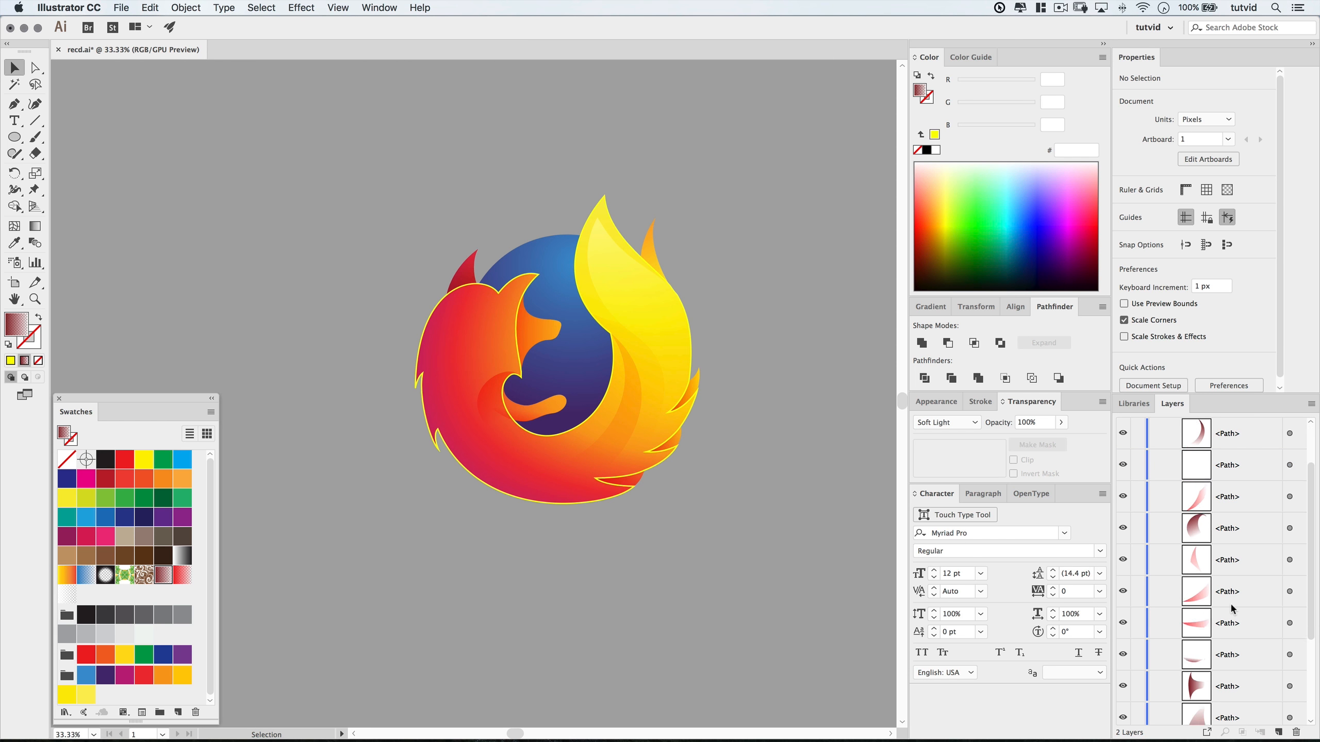
left_click(1289, 592)
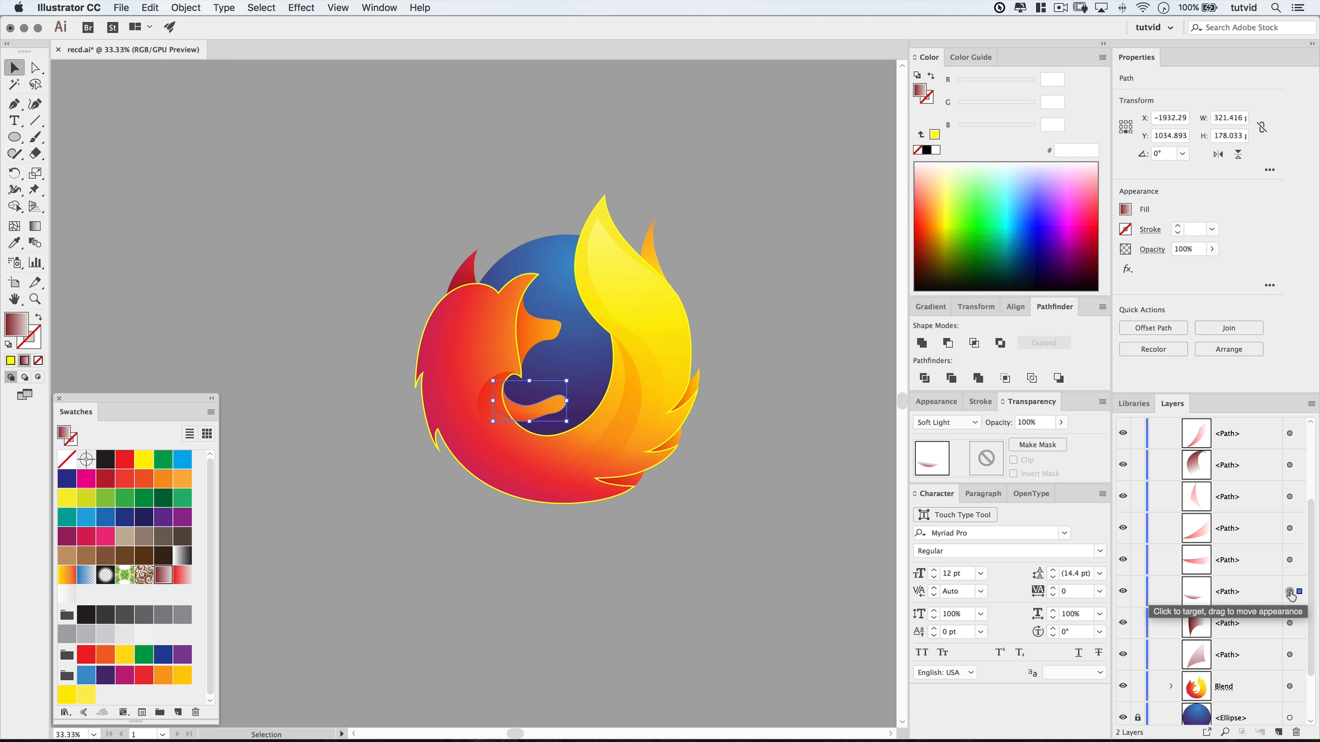
key("super+c")
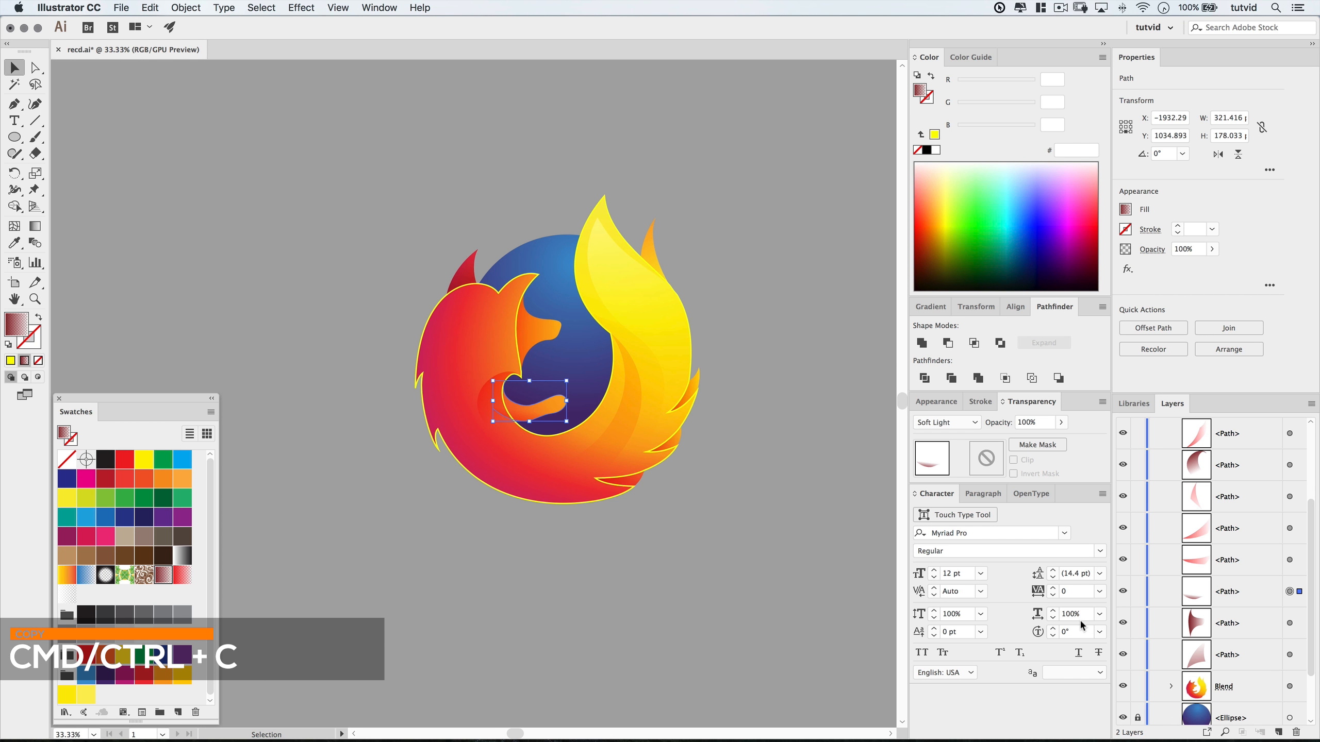
key("super+f")
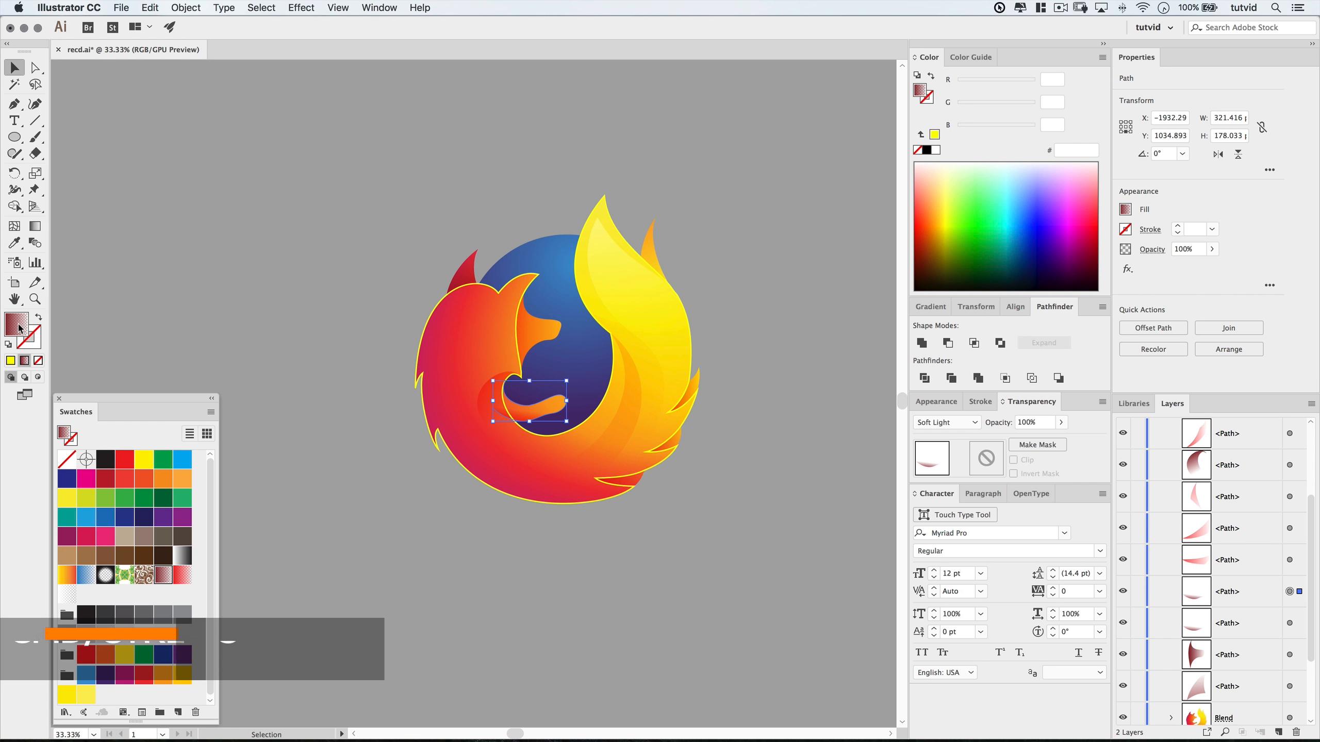
left_click(39, 361)
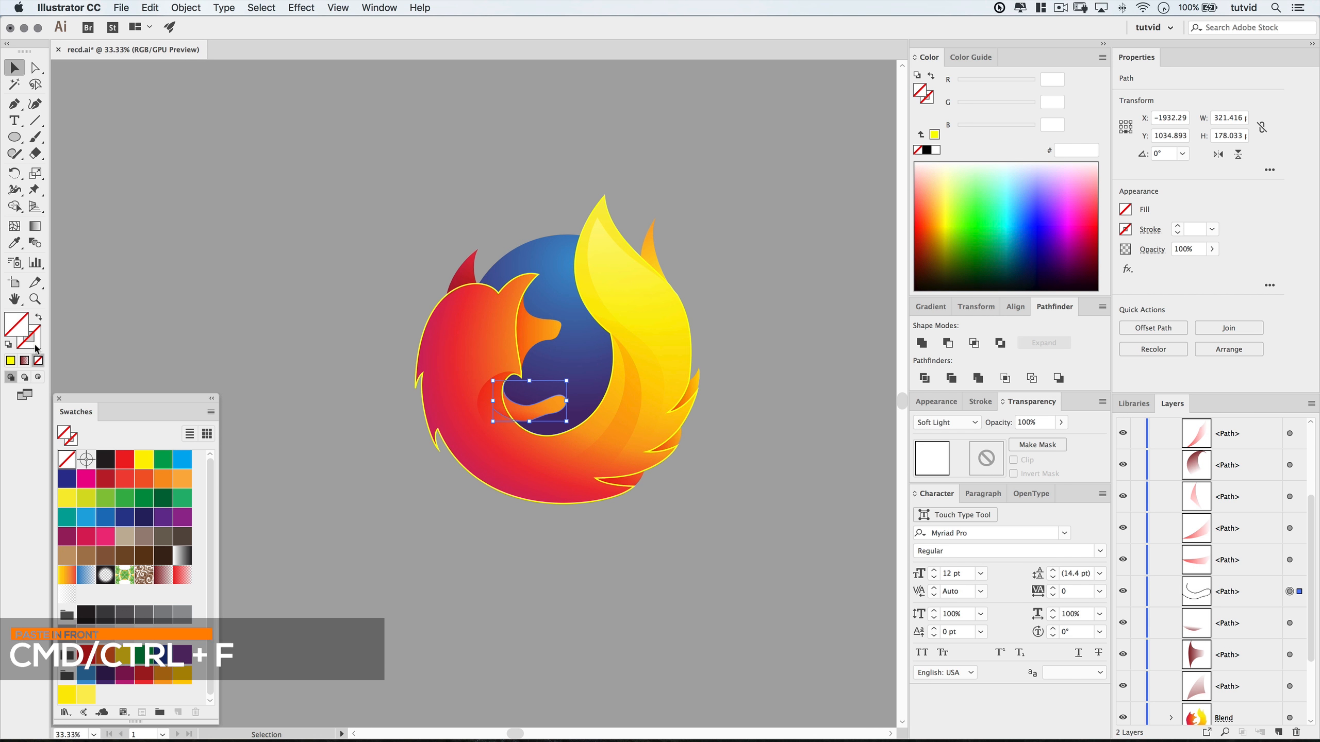
left_click(10, 362)
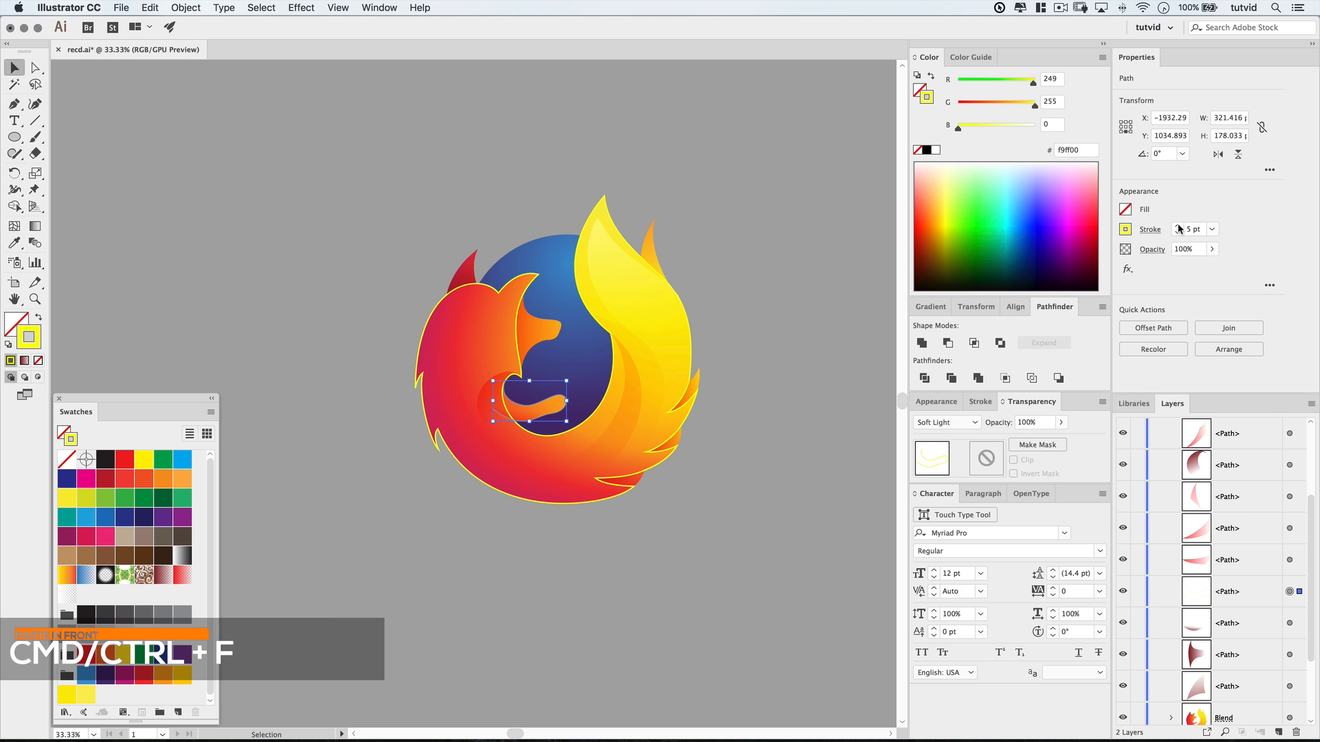
left_click(652, 571)
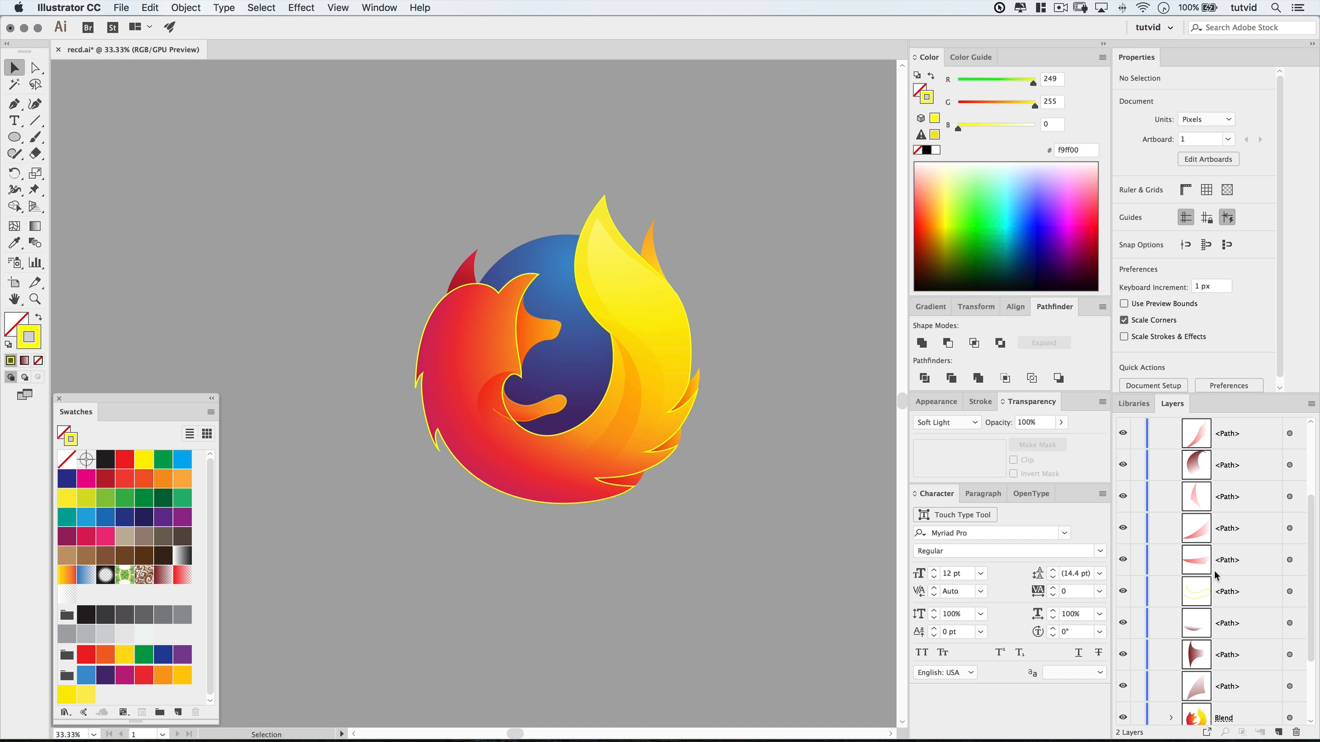
Bring the yellow arm outline to the front, set its blending mode to Normal, and deselect it.
left_click(1289, 594)
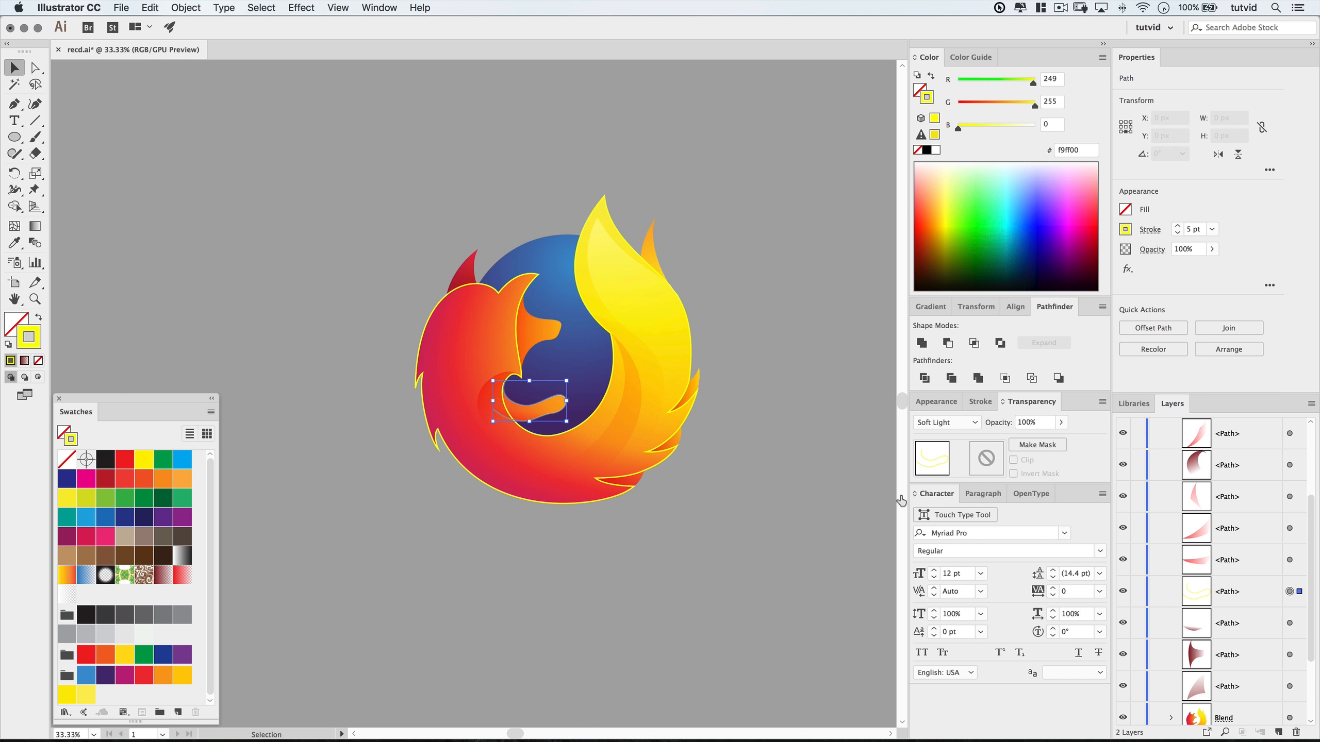
right_click(536, 409)
mouse_move(598, 616)
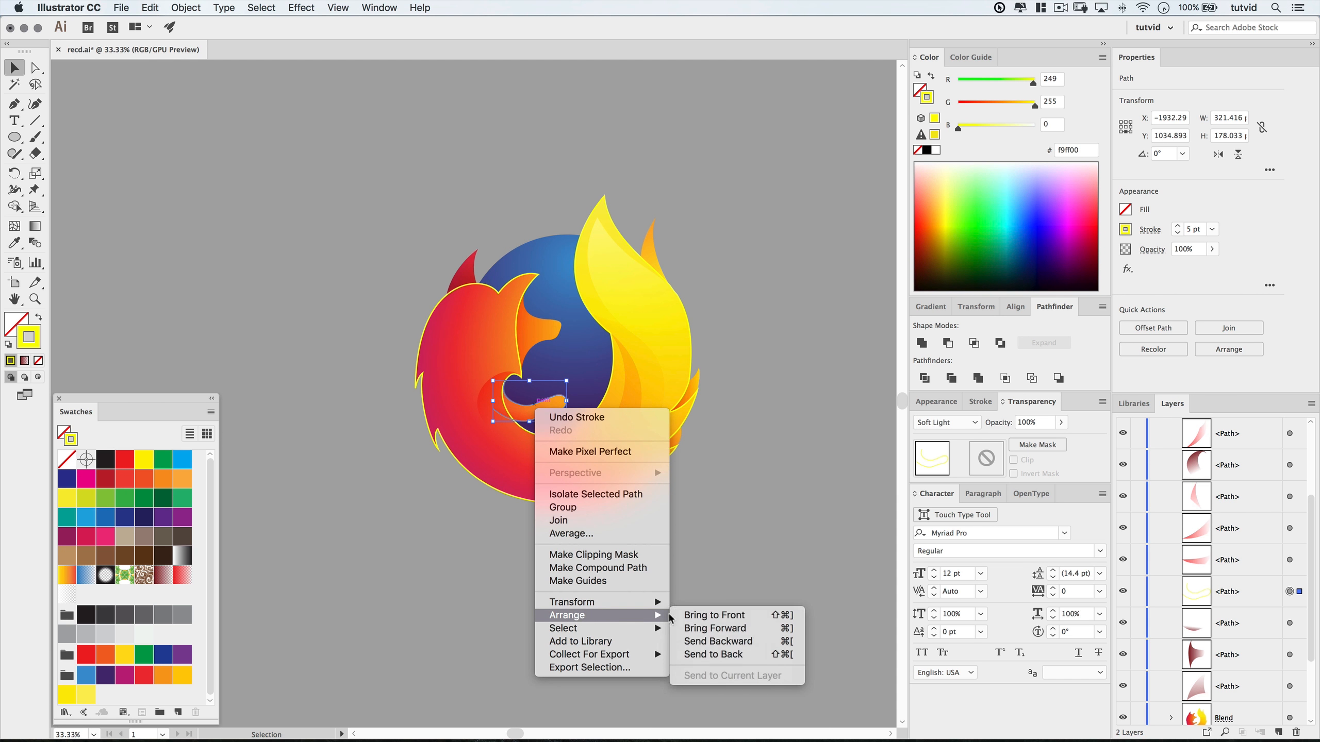
left_click(728, 614)
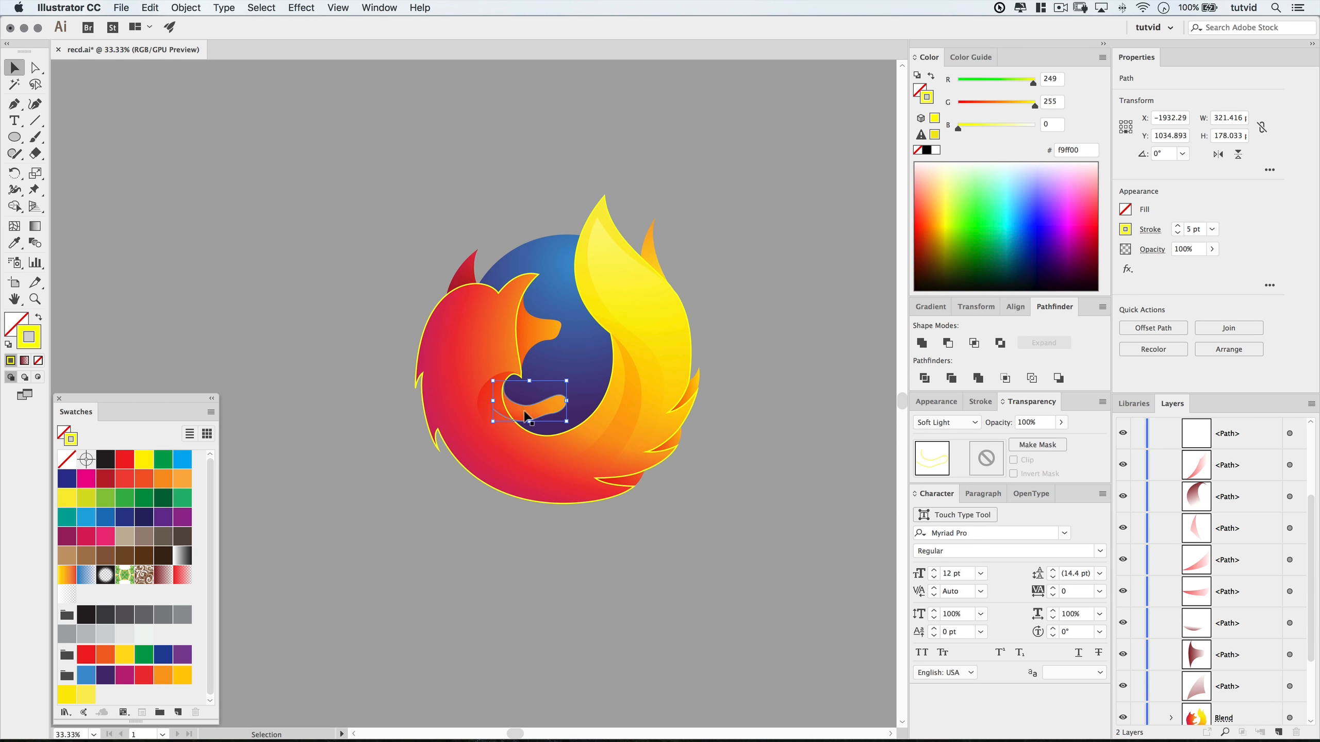
left_click(953, 427)
left_click(958, 443)
left_click(615, 593)
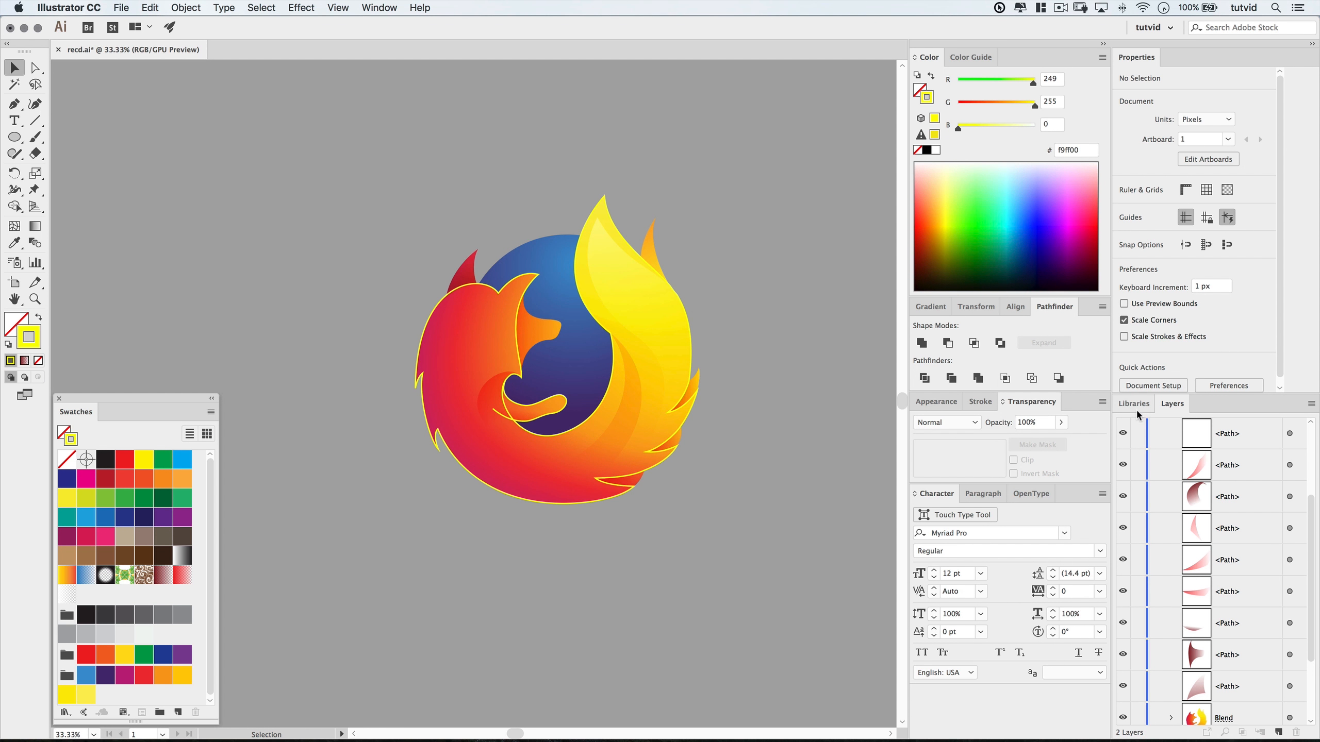
Duplicate the fox's snout shading path in front, giving the copy no fill and a yellow #f9ff00 stroke.
left_click(1290, 656)
key("super+c")
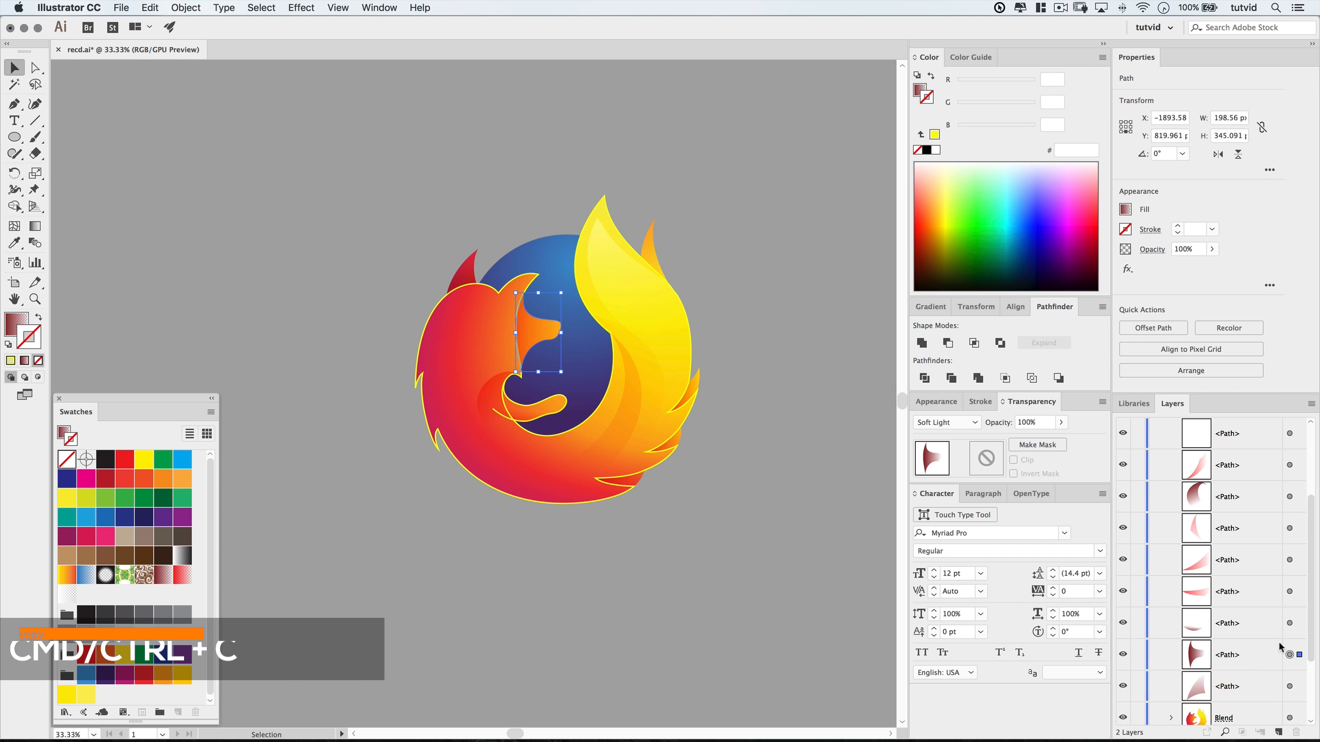
key("super+f")
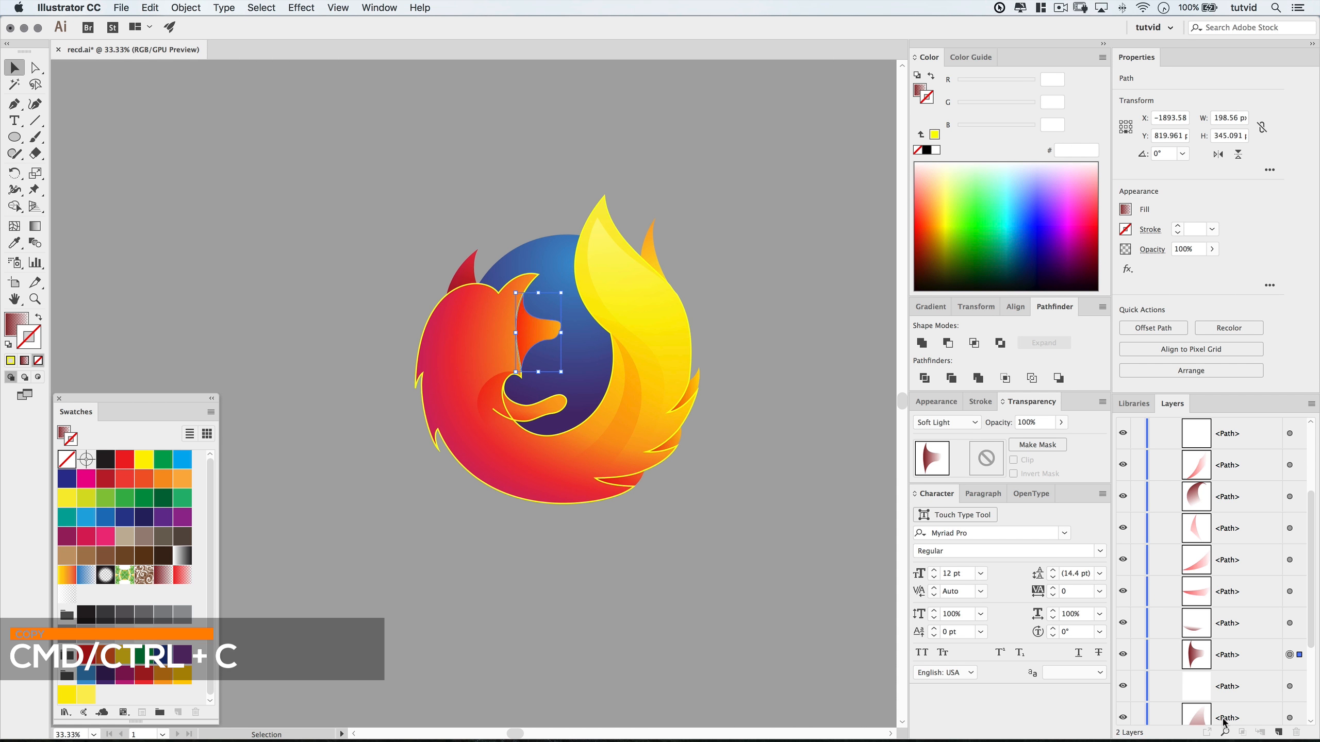
left_click(14, 326)
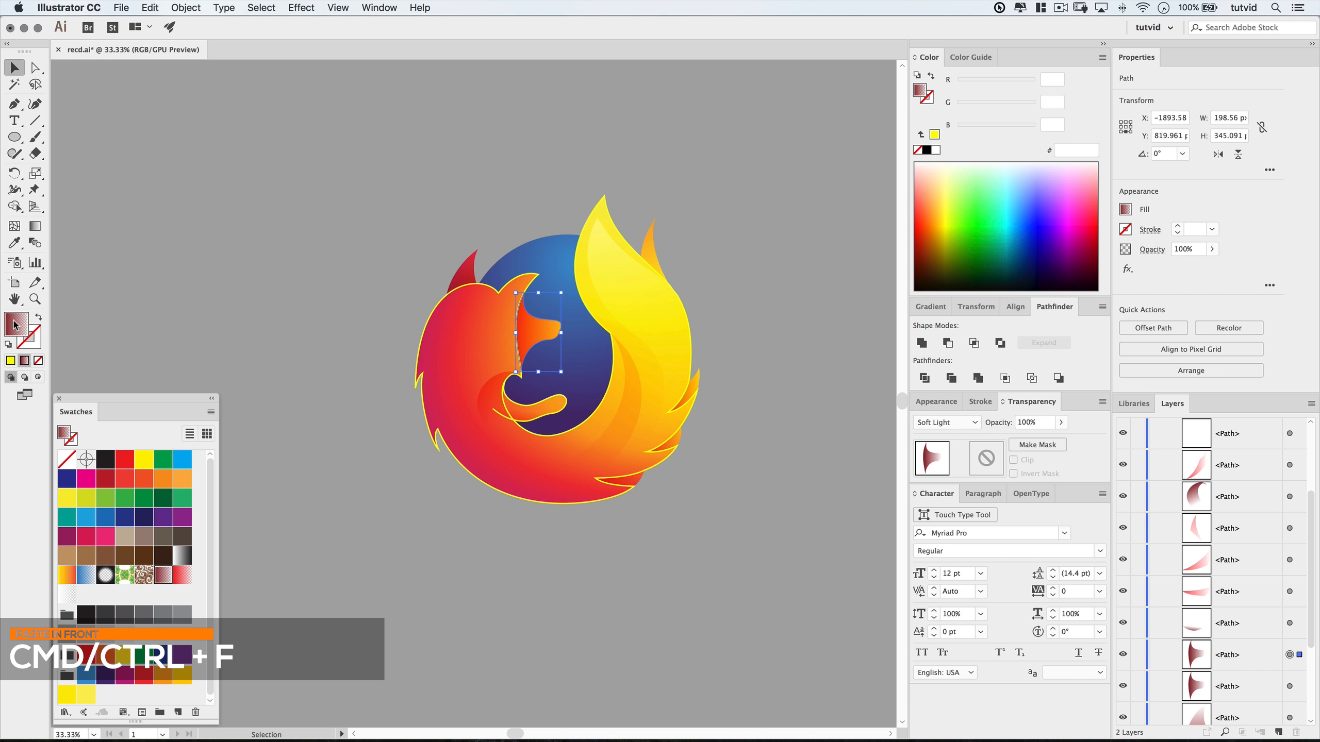
left_click(38, 361)
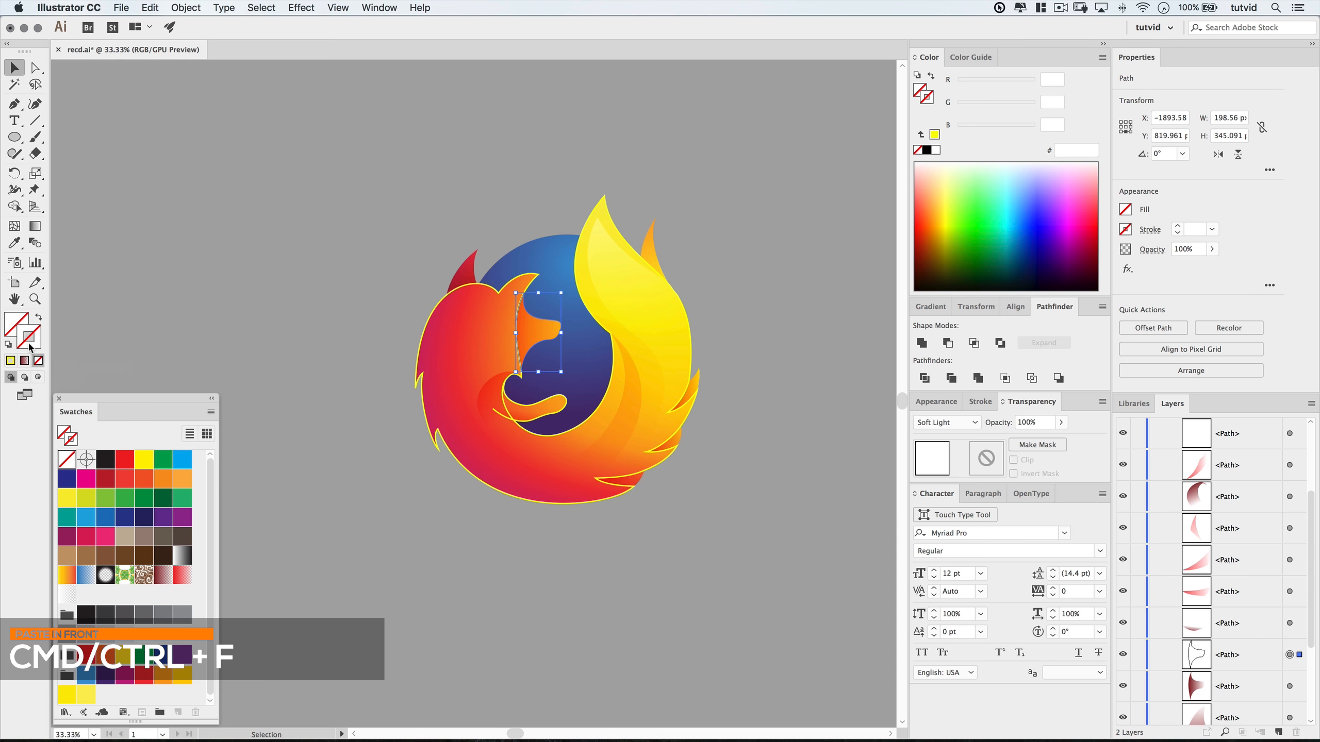
left_click(13, 363)
Set the snout outline's blending mode to Normal and its stroke weight to 5 pt.
left_click(948, 423)
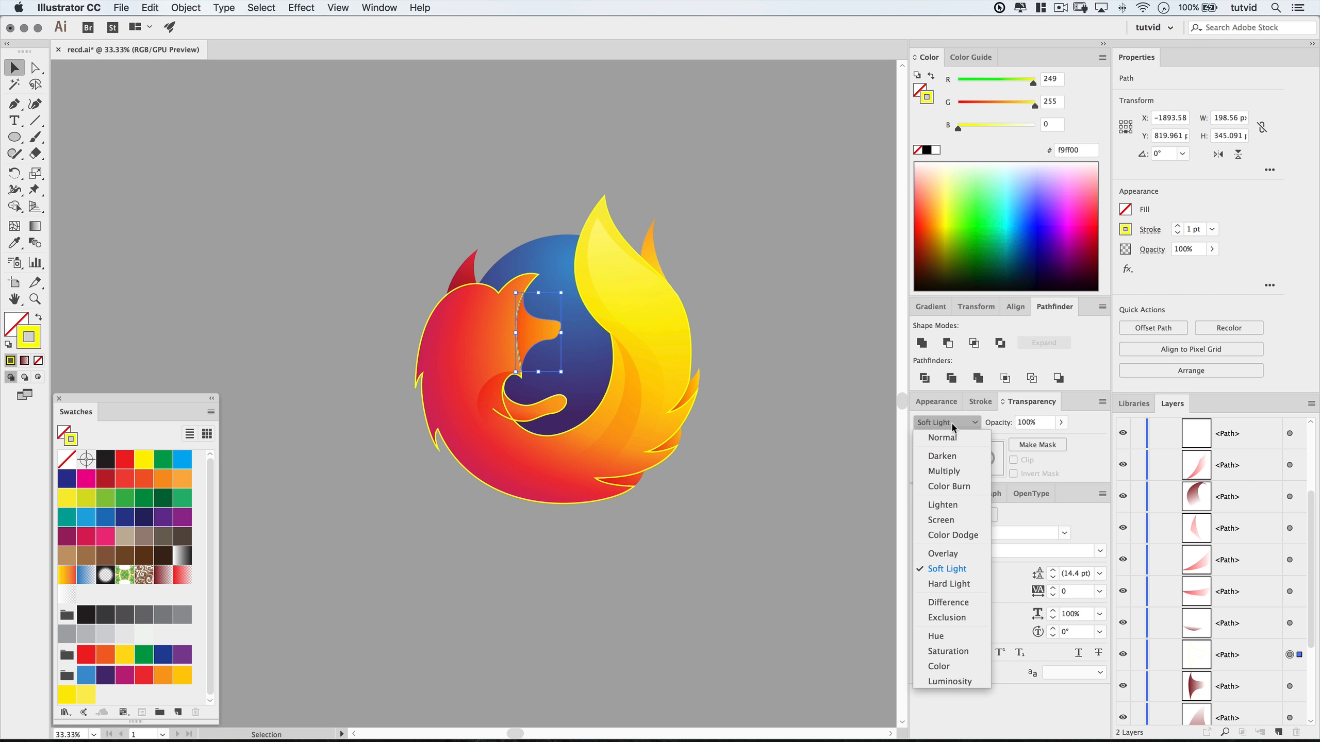
left_click(951, 438)
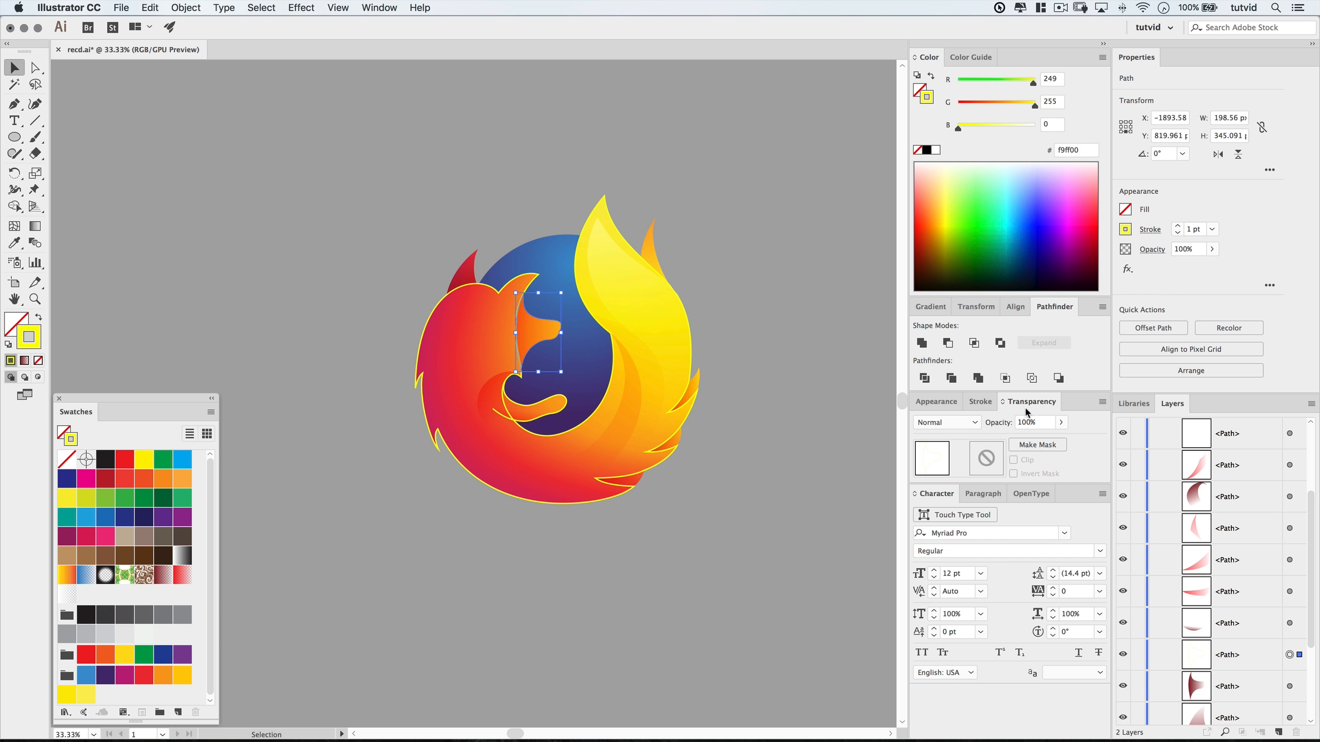
left_click(1178, 229)
left_click(1177, 229)
left_click(1178, 229)
left_click(1177, 229)
Bring the snout outline forward to the top of Layer 2.
key("super+]")
key("super+]")
key("super+]")
key("super+]")
key("super+]")
key("super+]")
key("super+]")
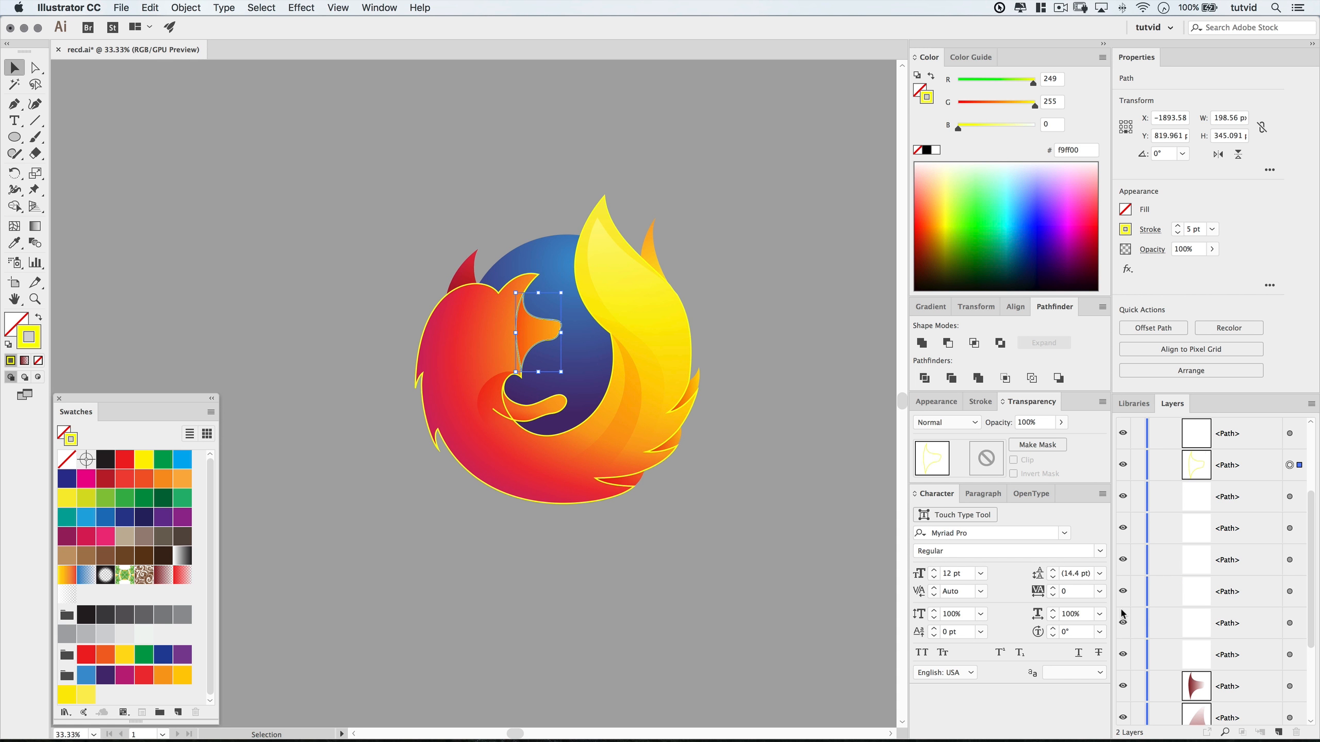
scroll(1249, 555, "up", 2)
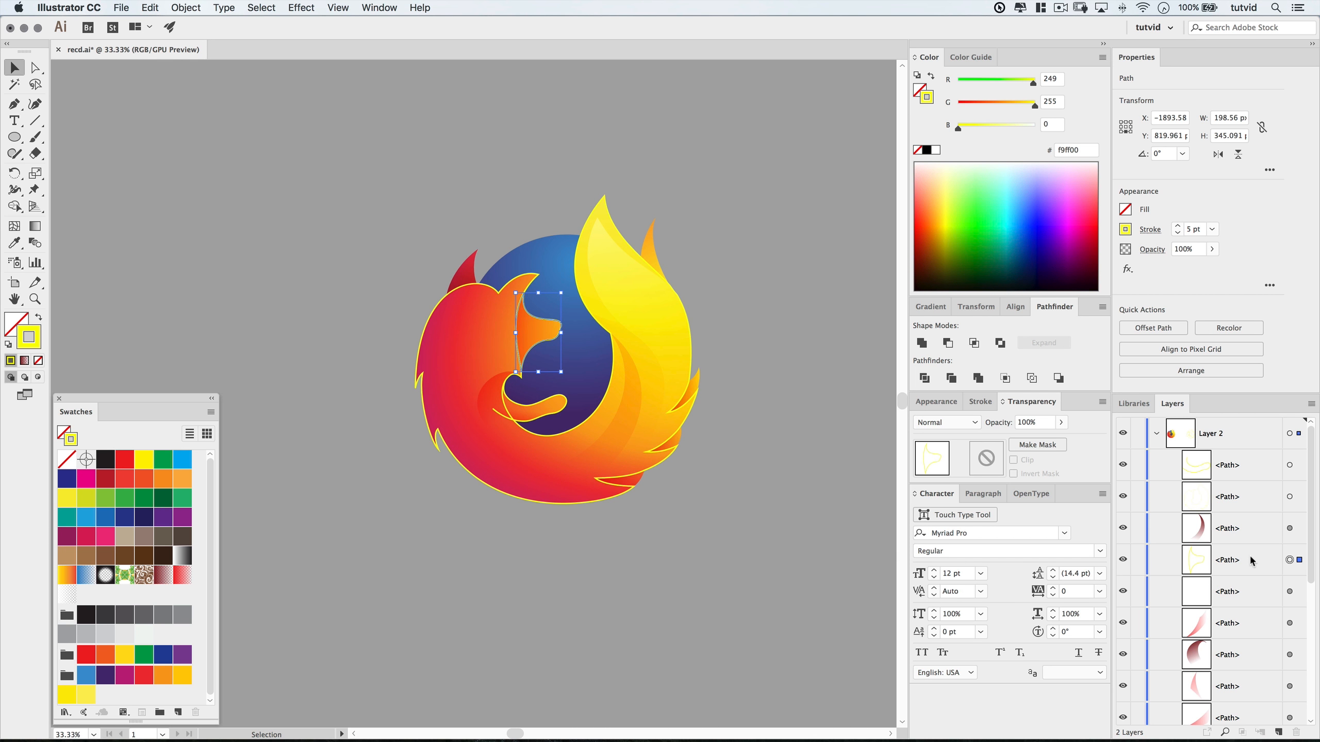
key("super+]")
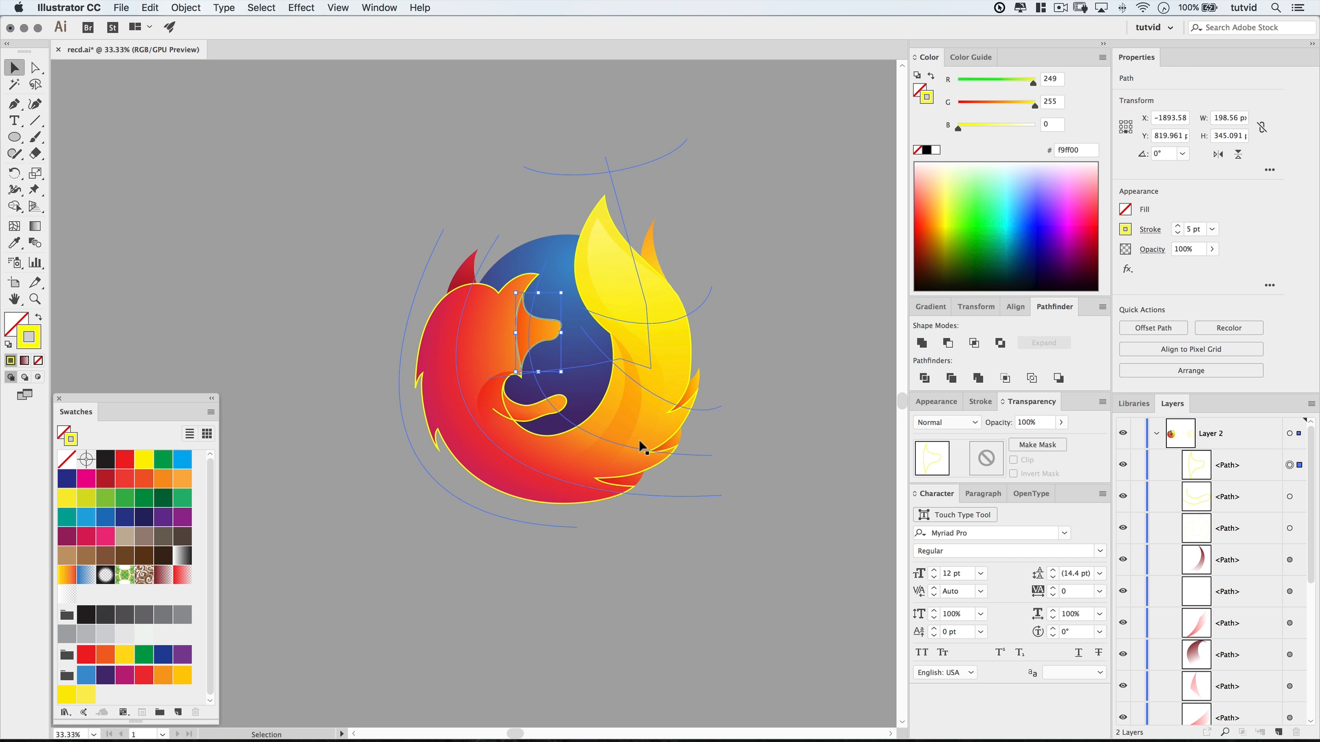
Unite the snout outline with the body outline, and merge the arm outline into the result.
left_click(444, 295, "shift")
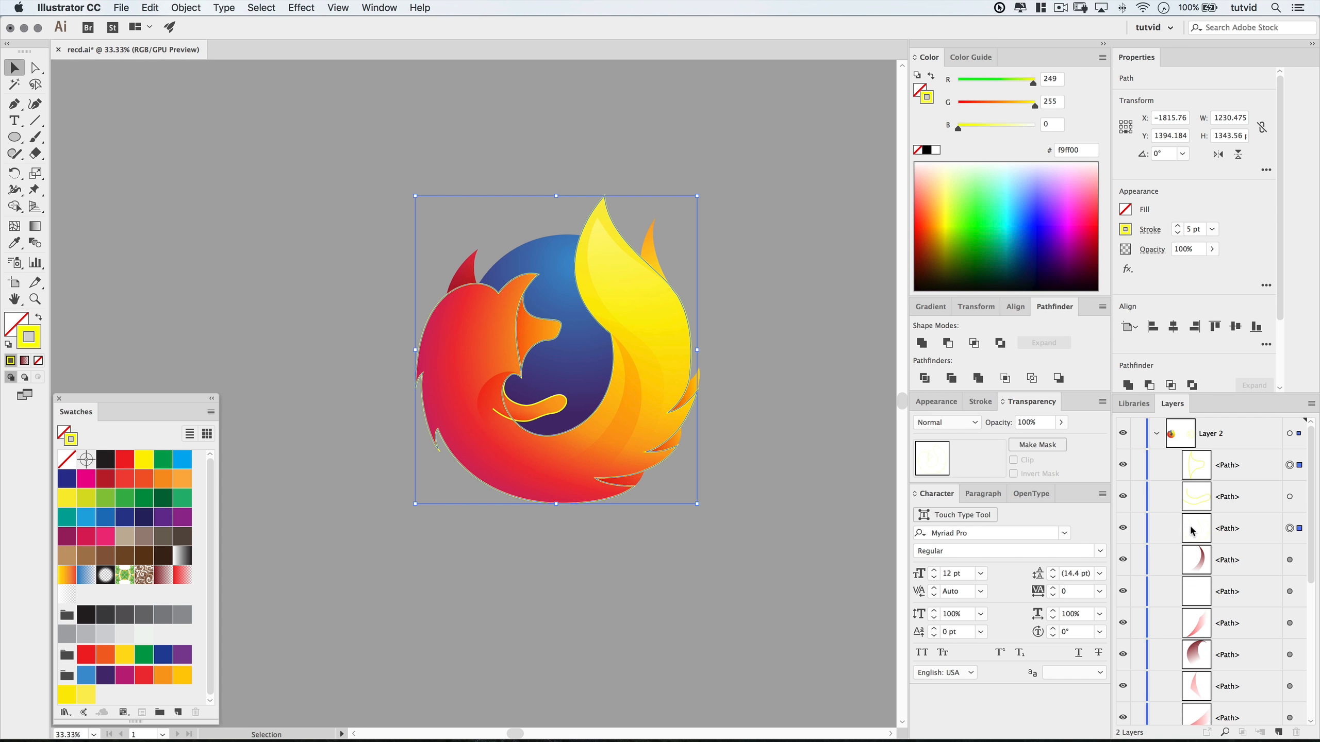
left_click(922, 344)
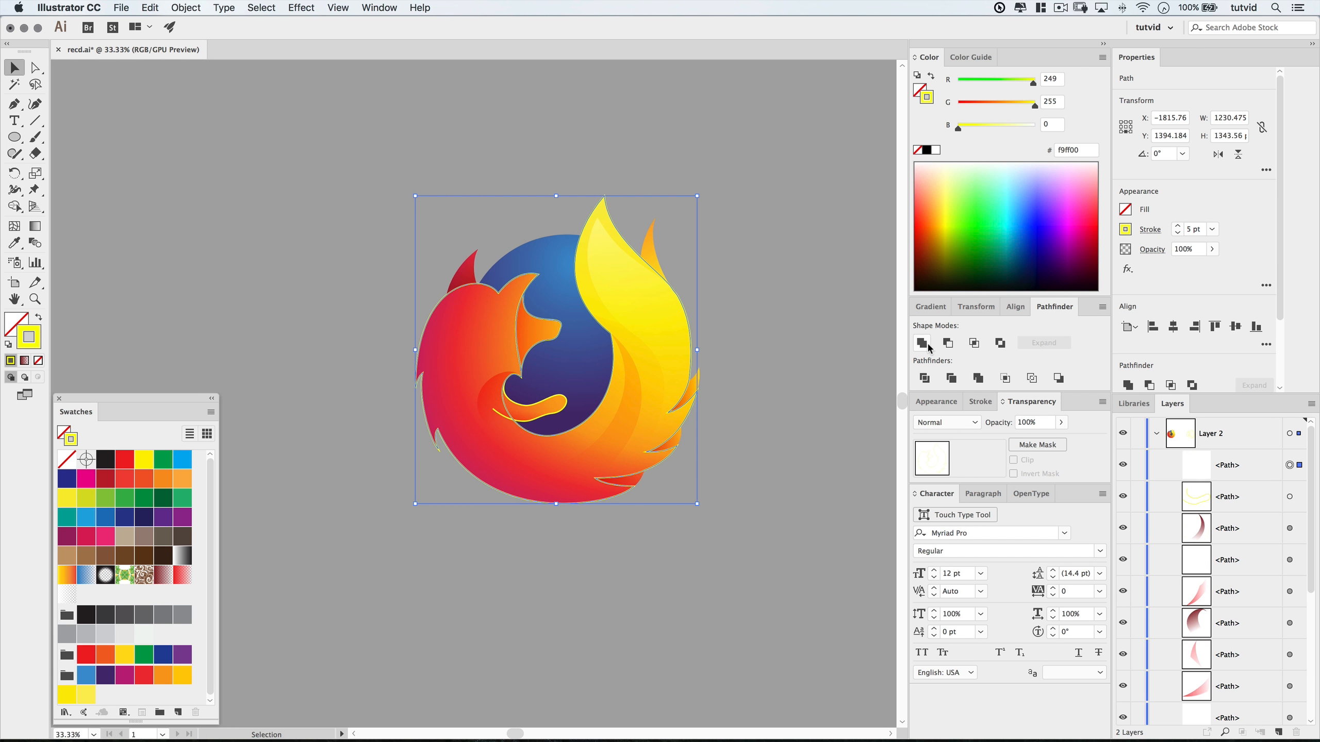
left_click(541, 406, "shift")
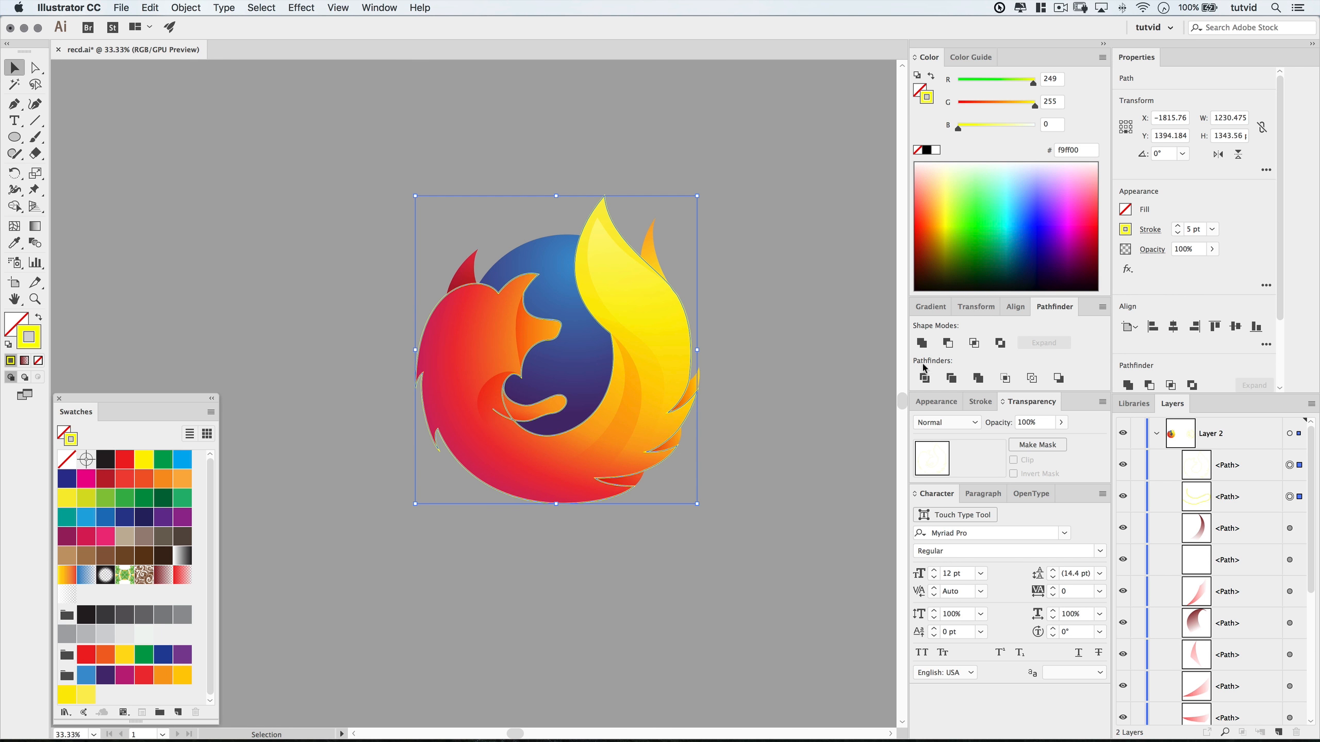
left_click(922, 343)
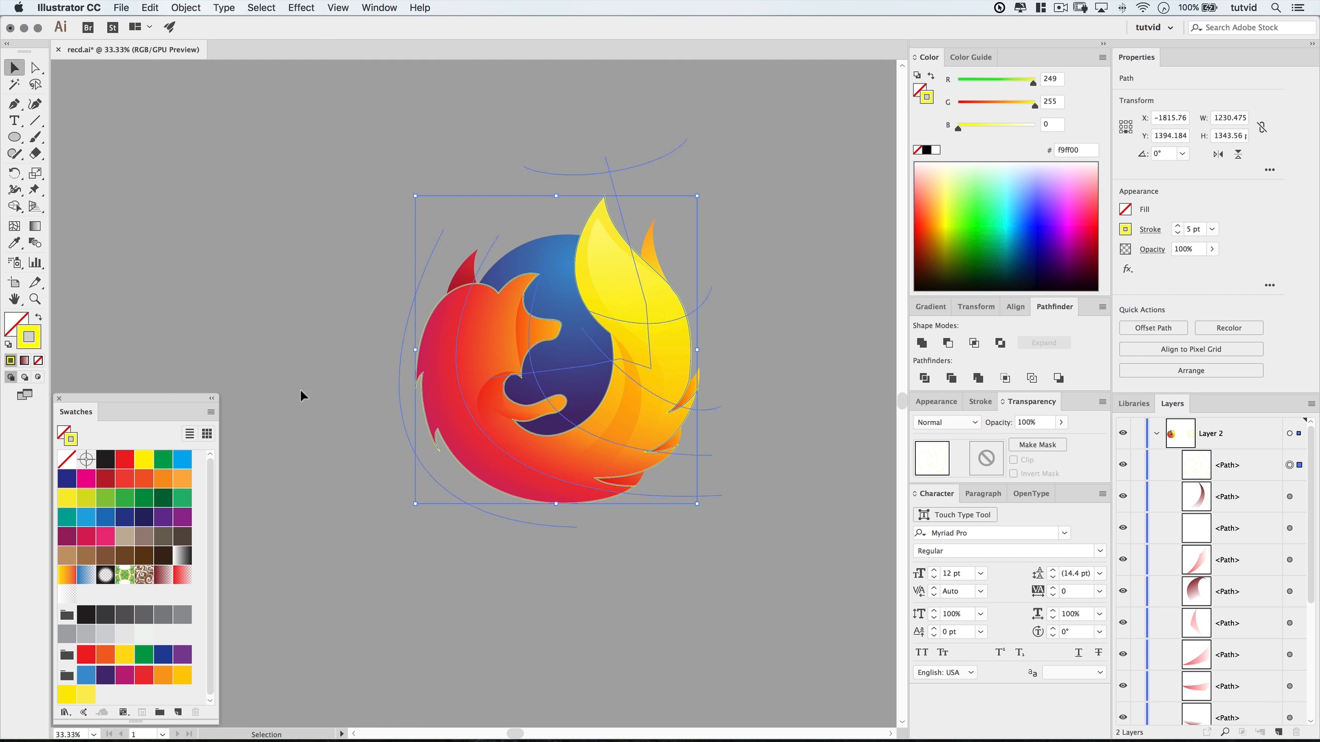
left_click(37, 361)
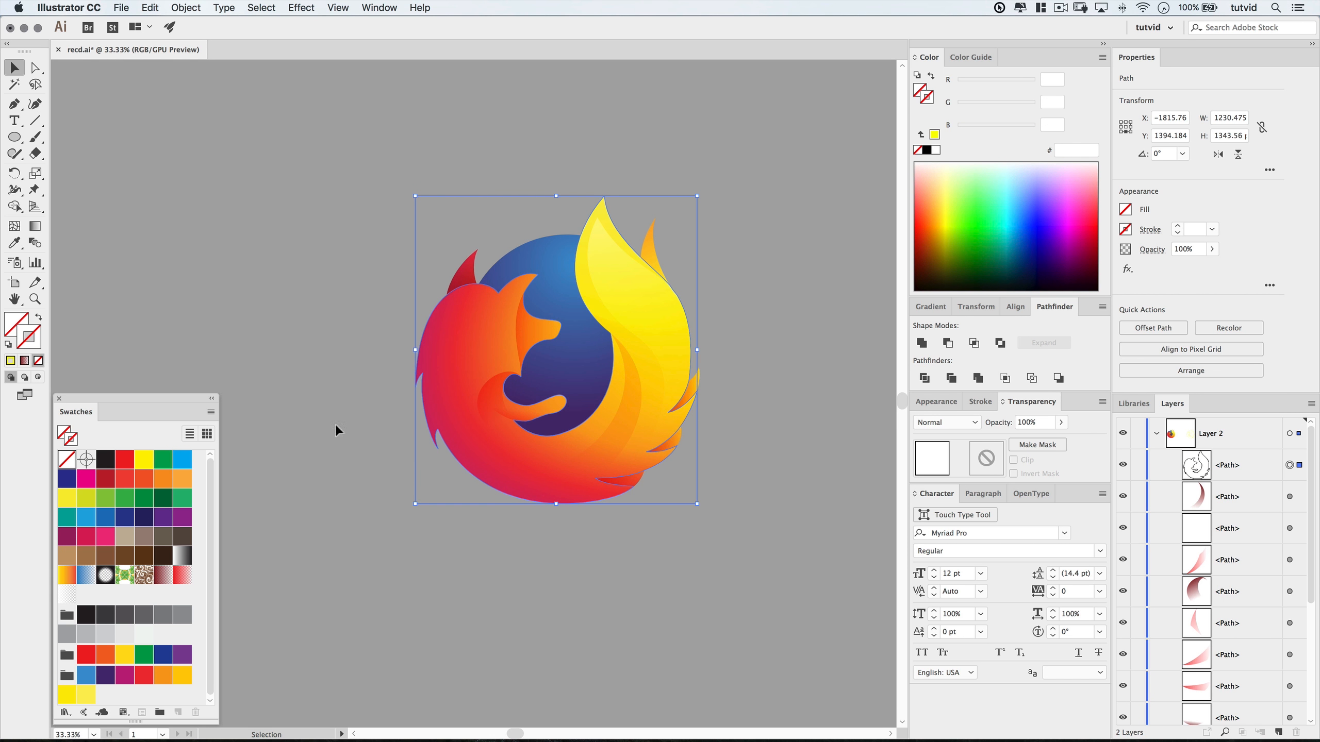
key("super+z")
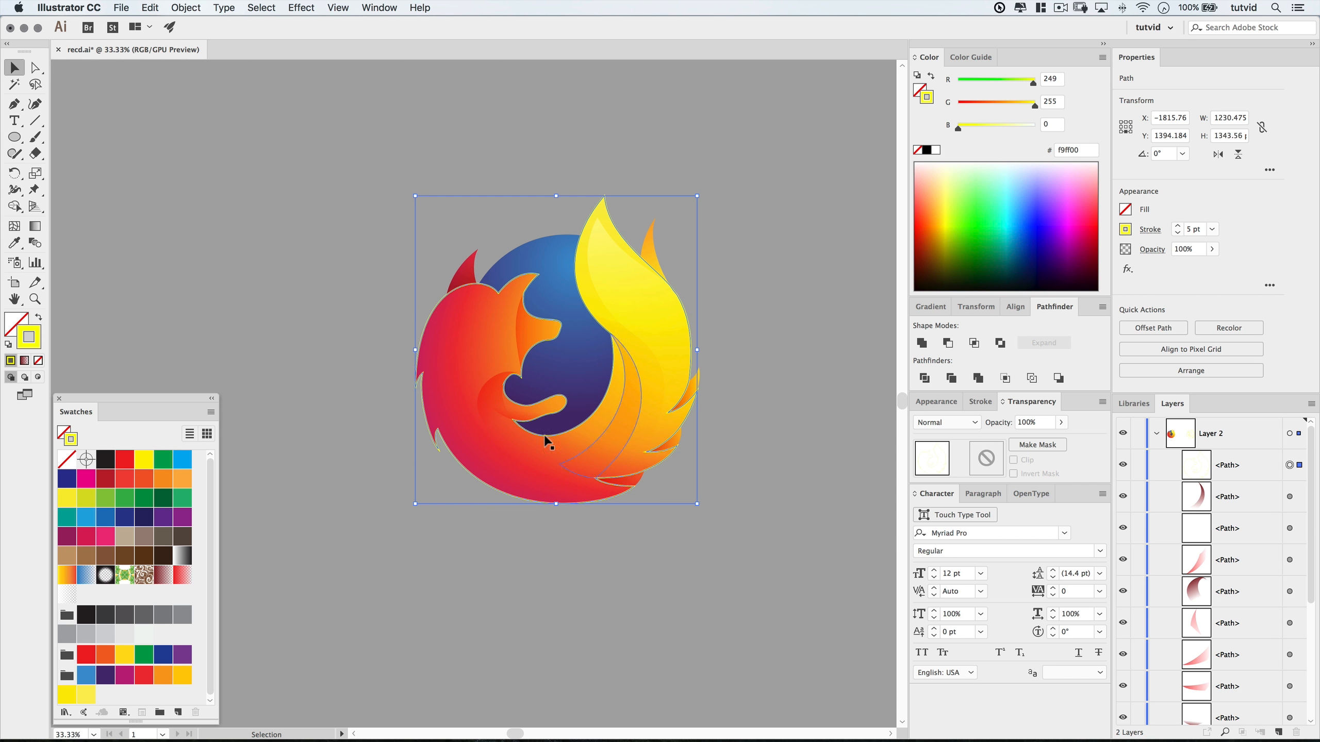
Duplicate the united outline in front, hiding the lower copy and renaming it OrigPath.
key("super+c")
key("super+f")
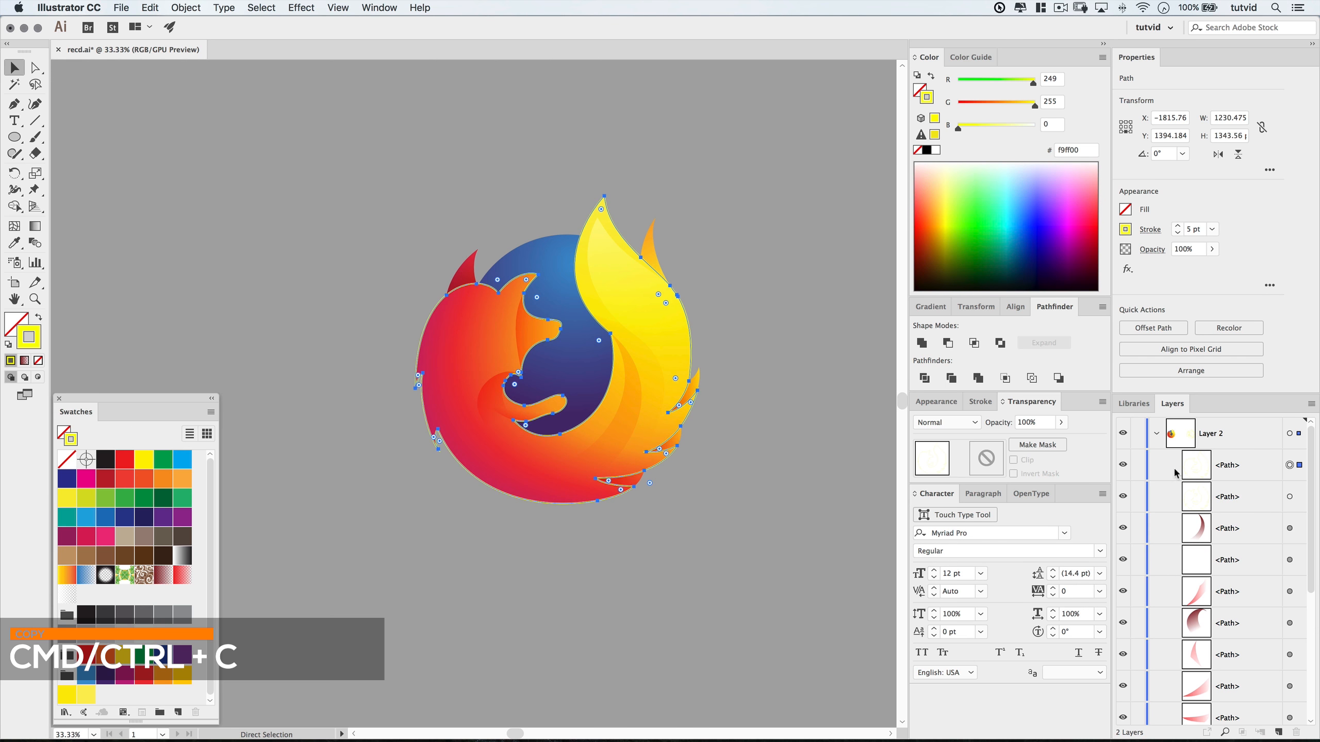
double_click(1227, 496)
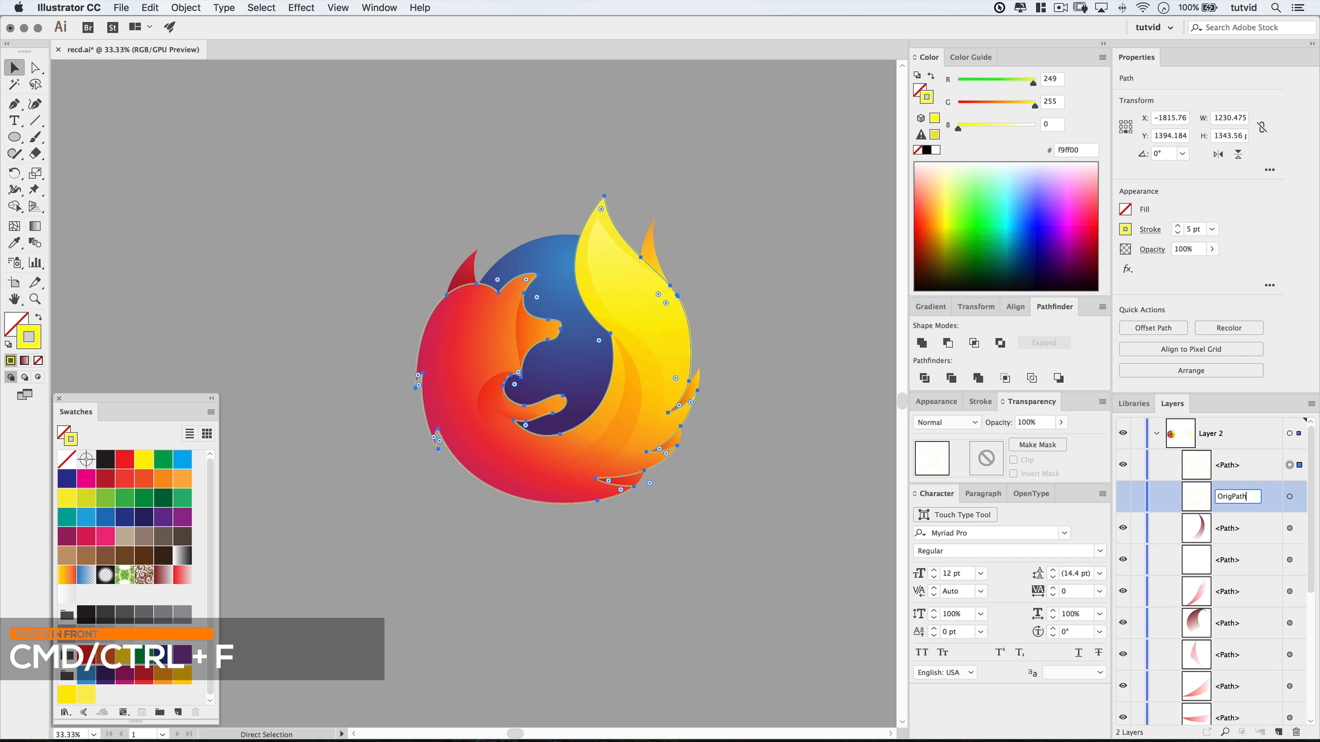
key("Return")
Rename the upper copy of the united outline as Shadow and return to the Selection tool.
double_click(1227, 465)
type("Sha")
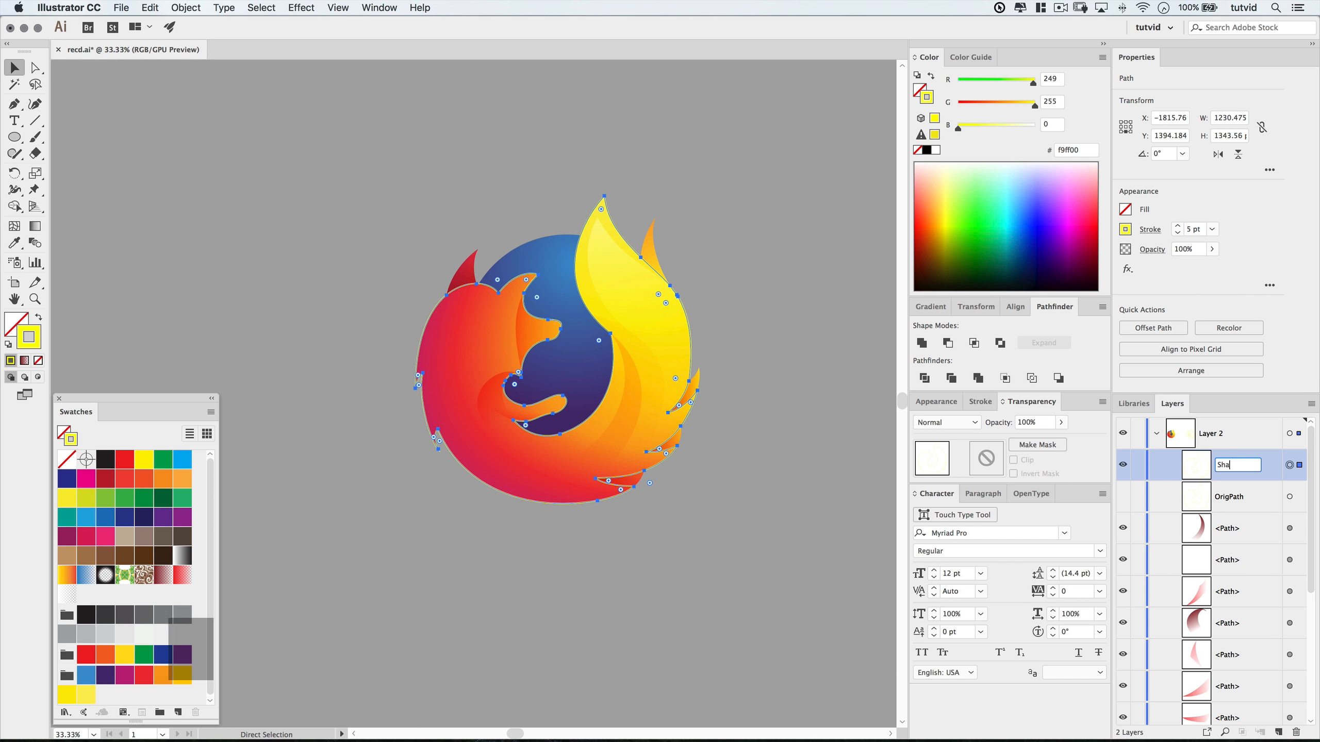
type("dow")
key("Return")
key("v")
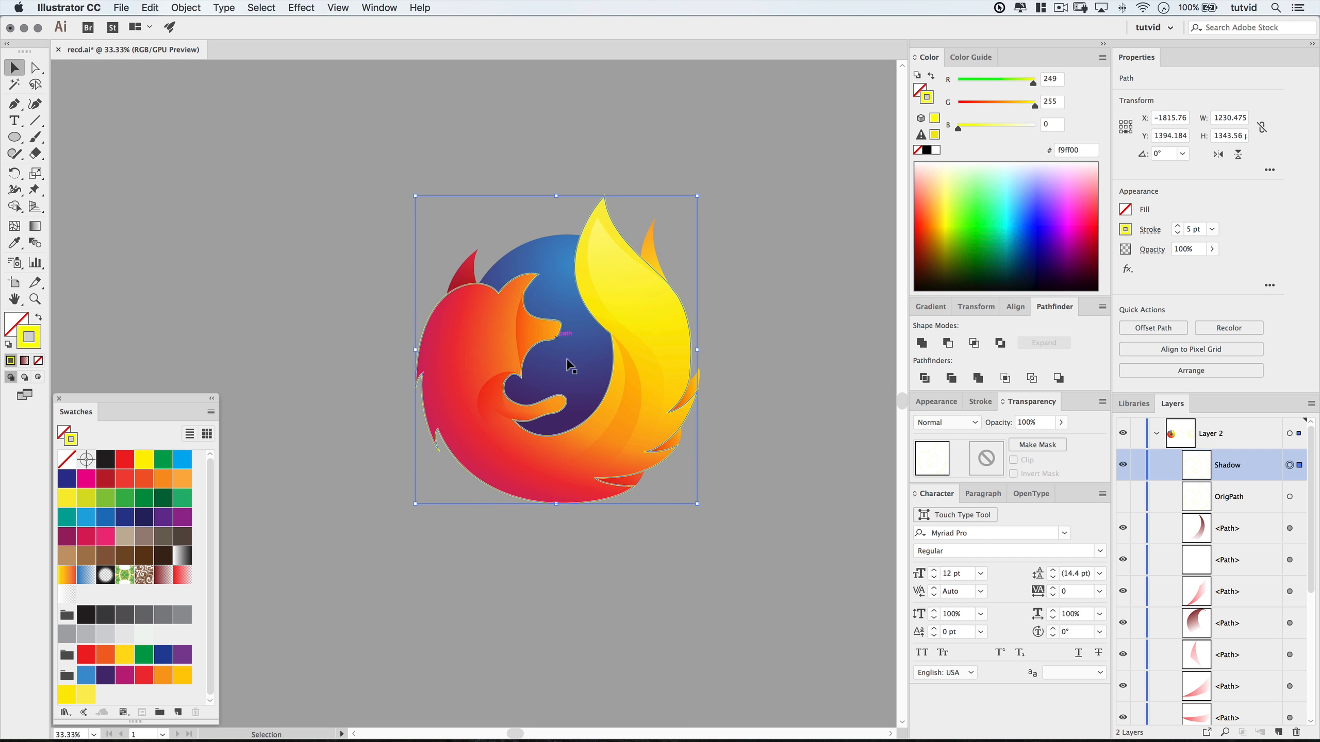
Give the Shadow path a dark purple #4b2a72 fill without stroke, and place it between the Blend and the globe ellipse.
left_click(39, 362)
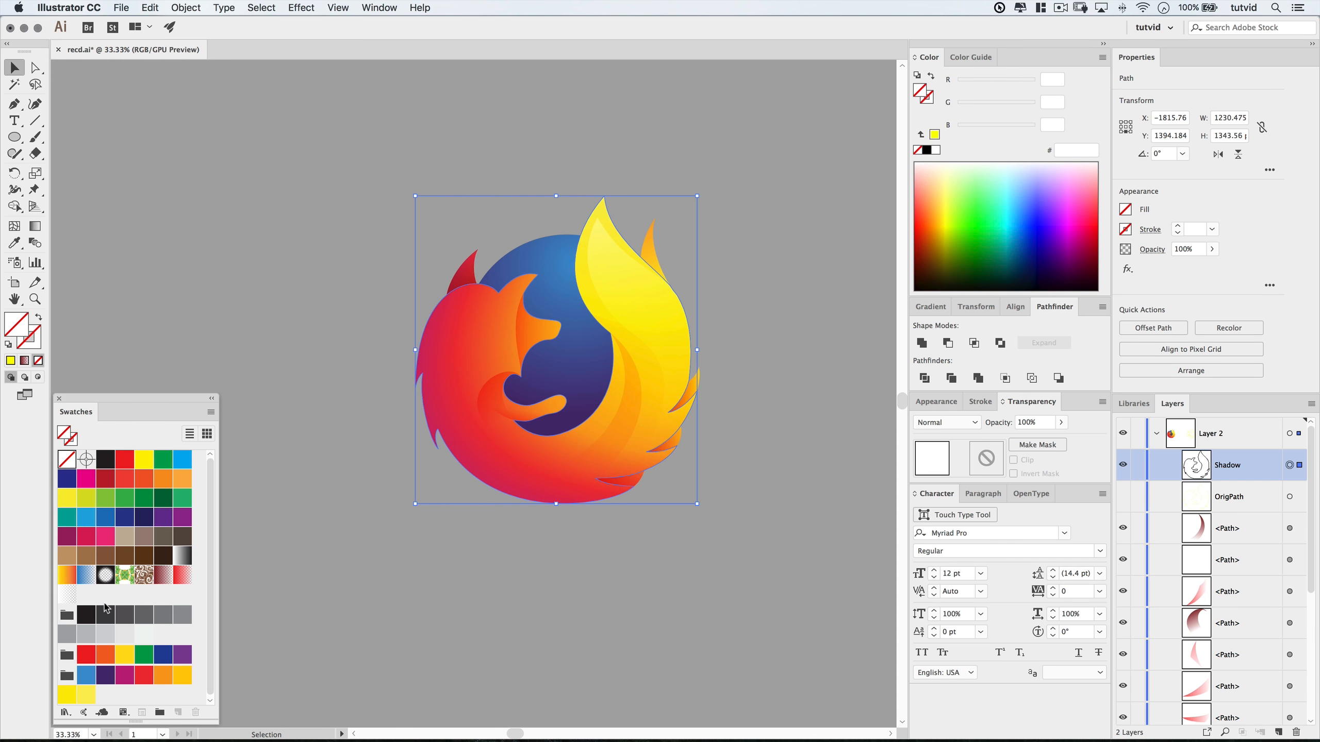
left_click(105, 675)
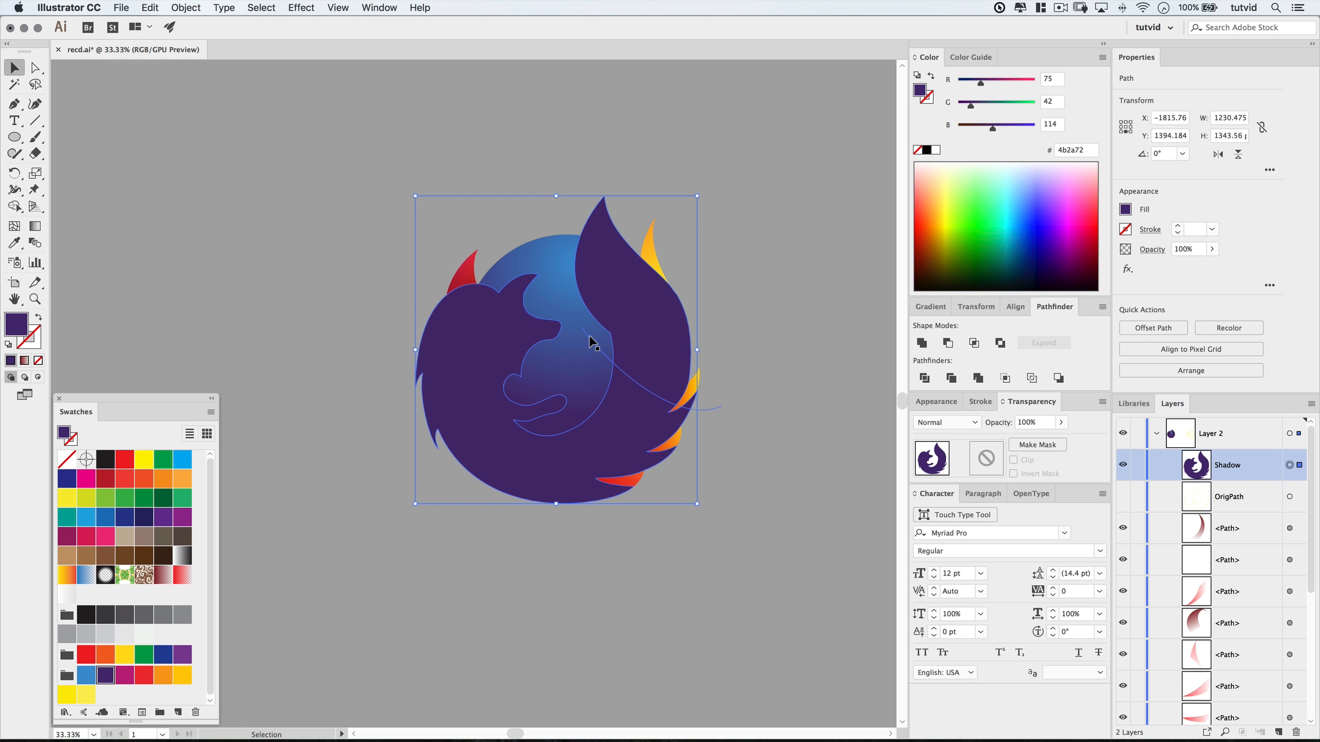
left_click_drag(1232, 471, 1226, 628)
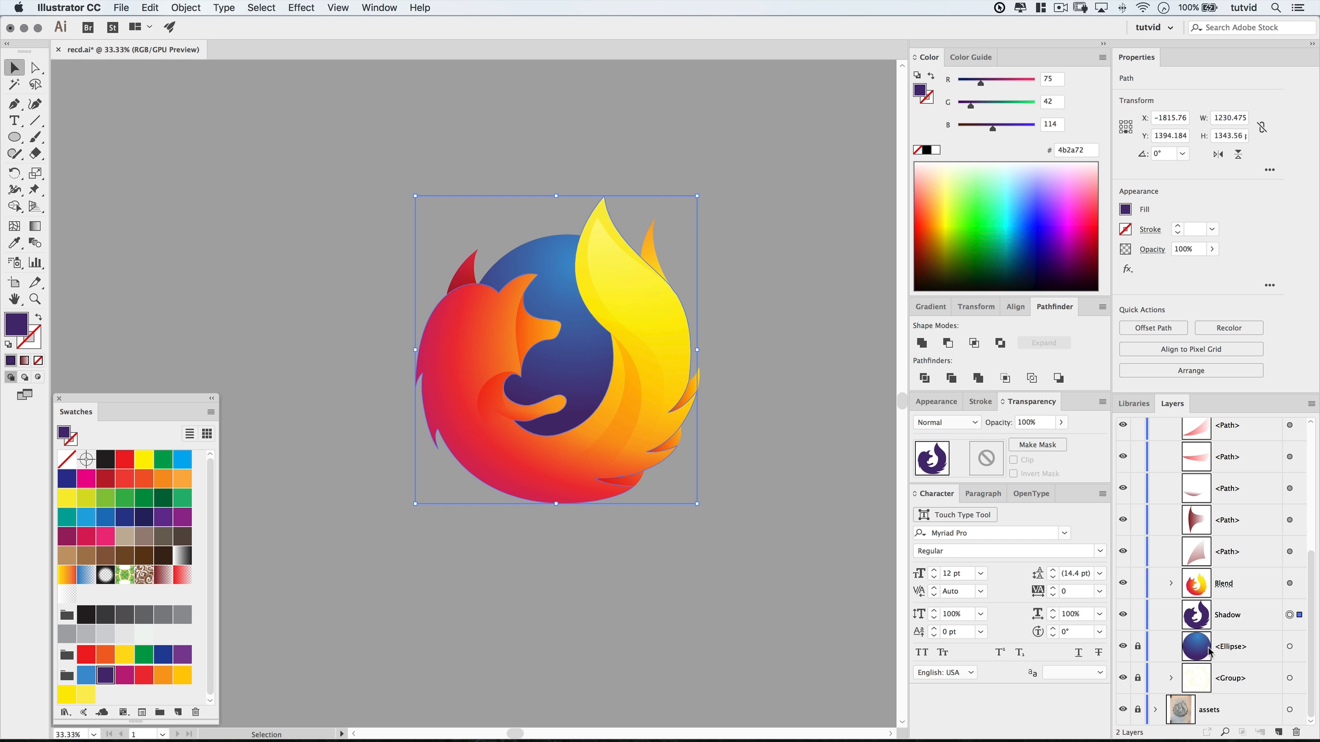
key("super+plus")
key("super+plus")
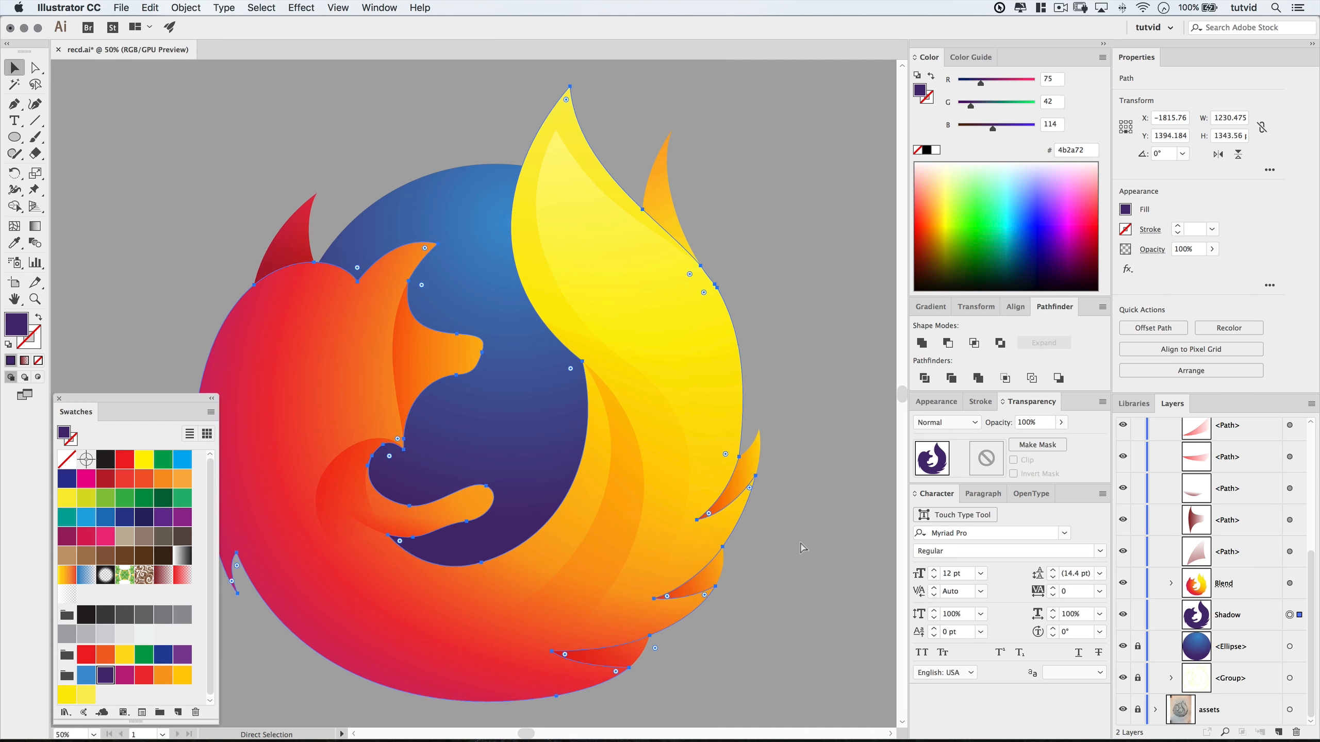
left_click_drag(467, 507, 500, 478)
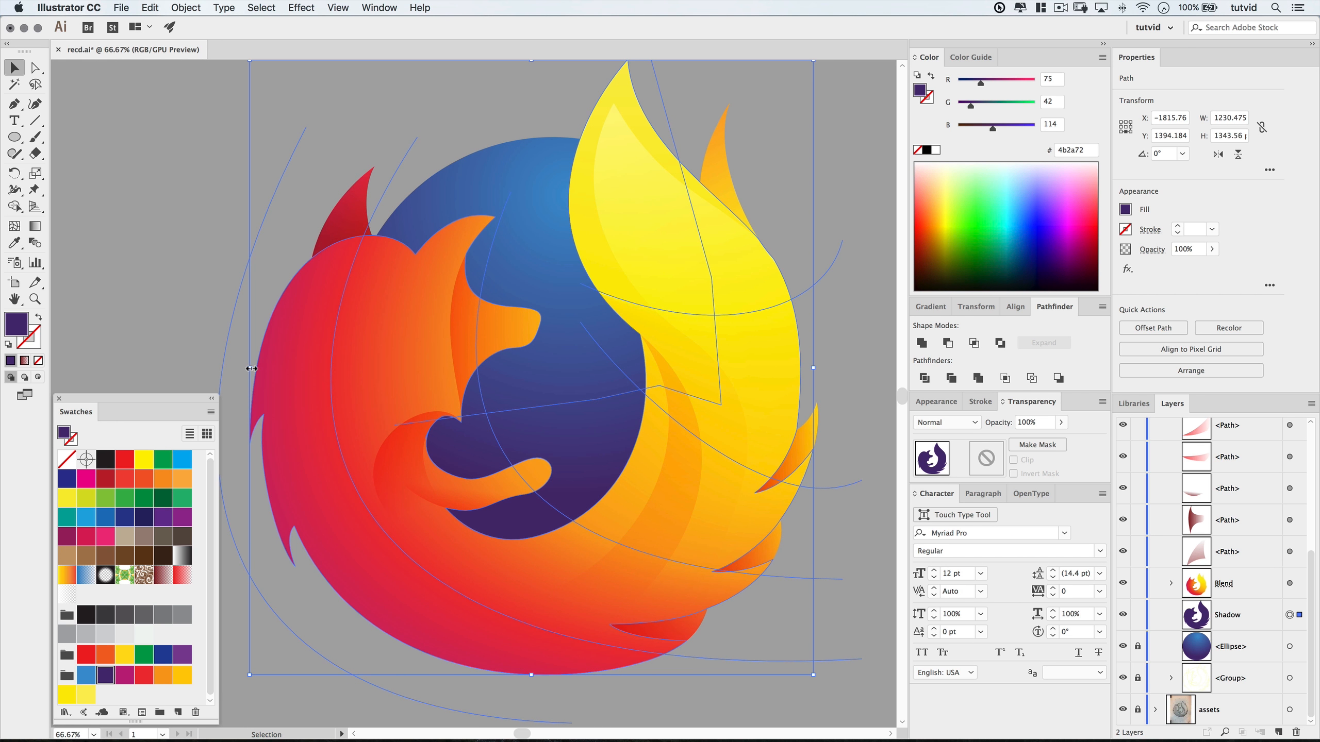
Shrink the Shadow path from all four sides to about 1180 by 1288 px so it tucks inside the fox outline.
left_click_drag(252, 368, 259, 367)
scroll(707, 452, "up", 5)
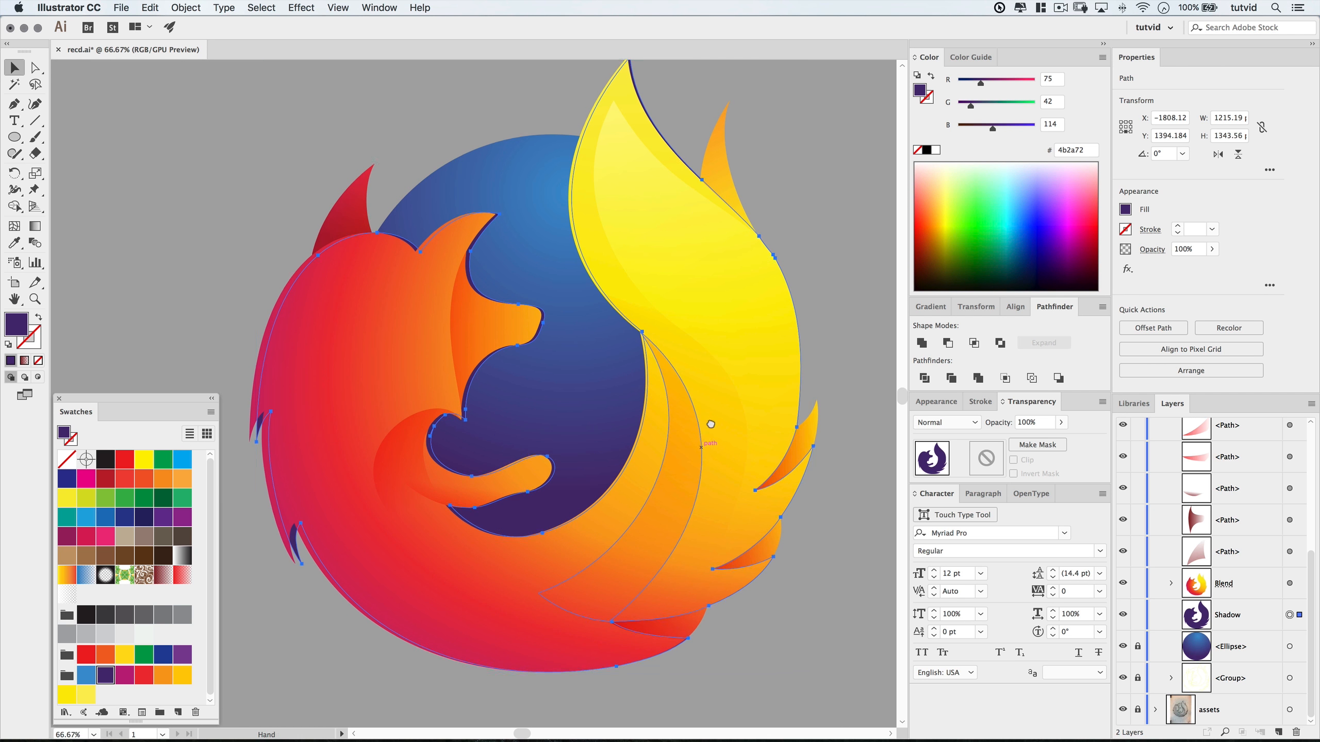
left_click_drag(531, 176, 531, 198)
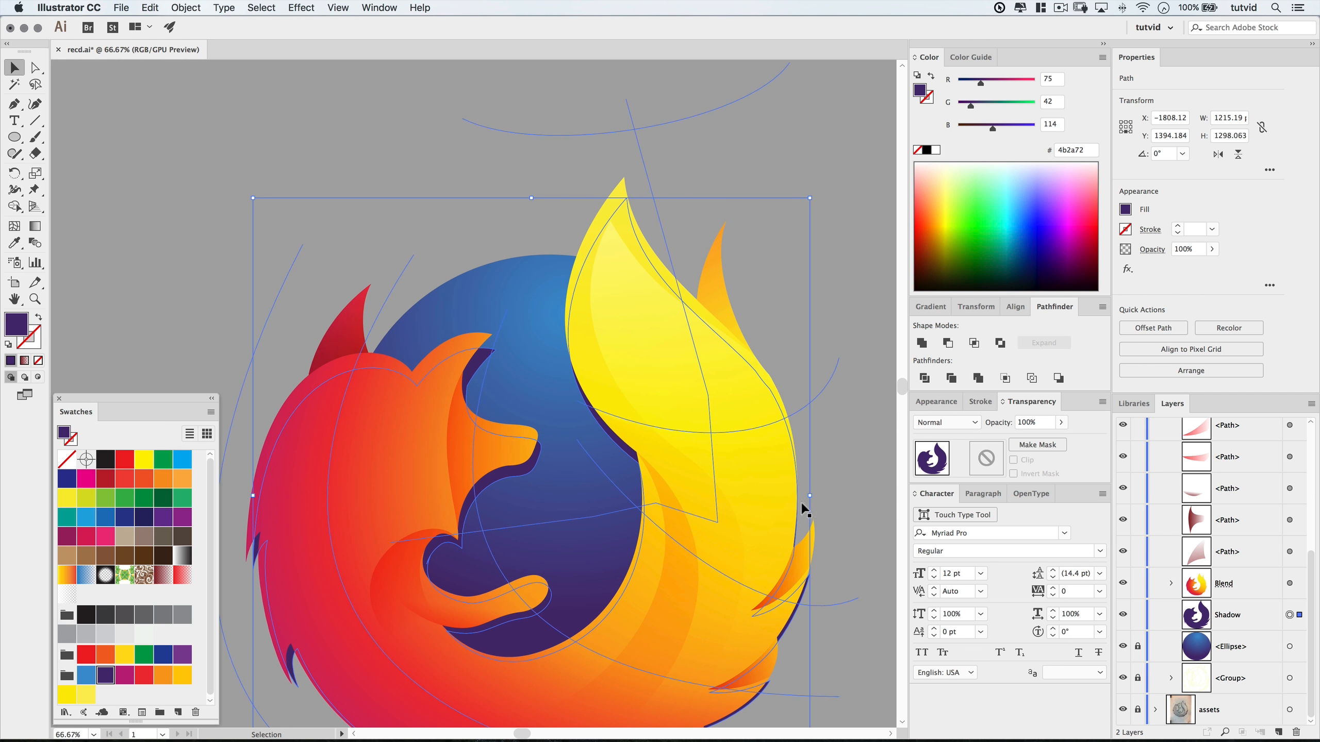
left_click_drag(811, 496, 802, 497)
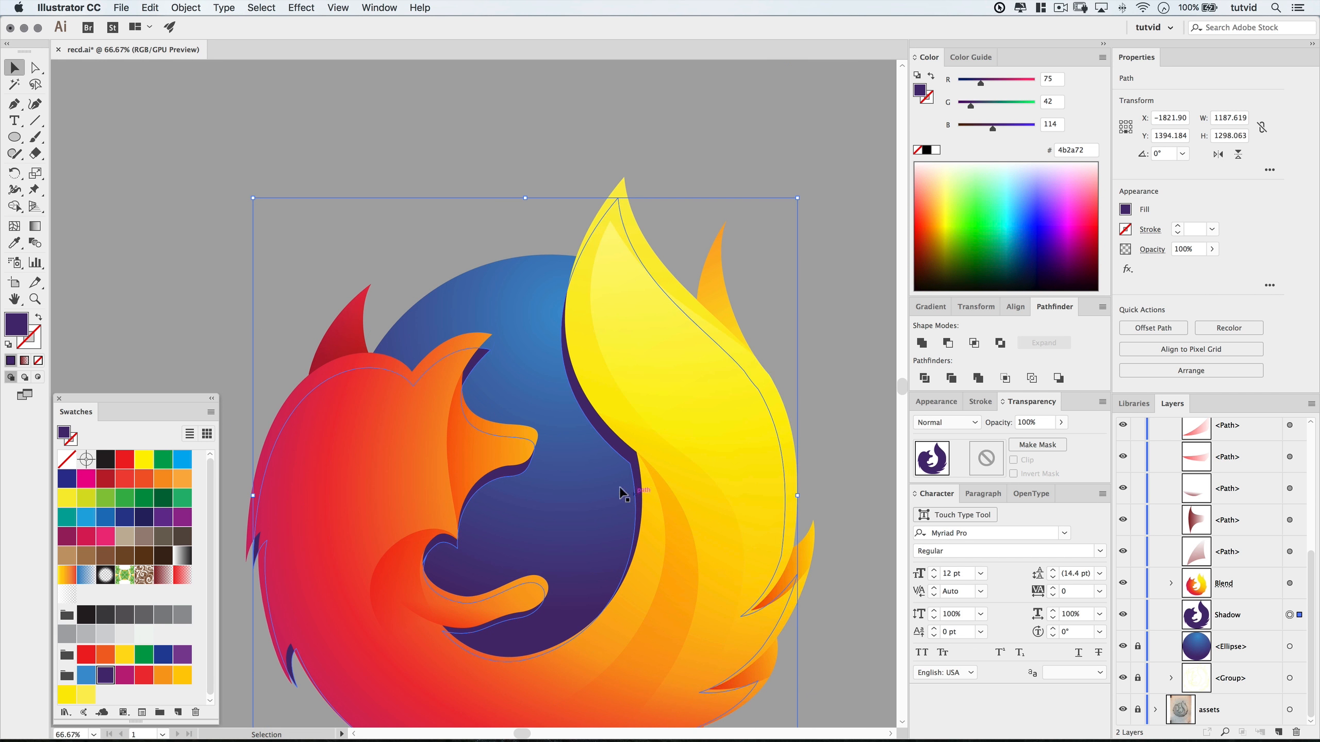
left_click_drag(623, 545, 635, 375)
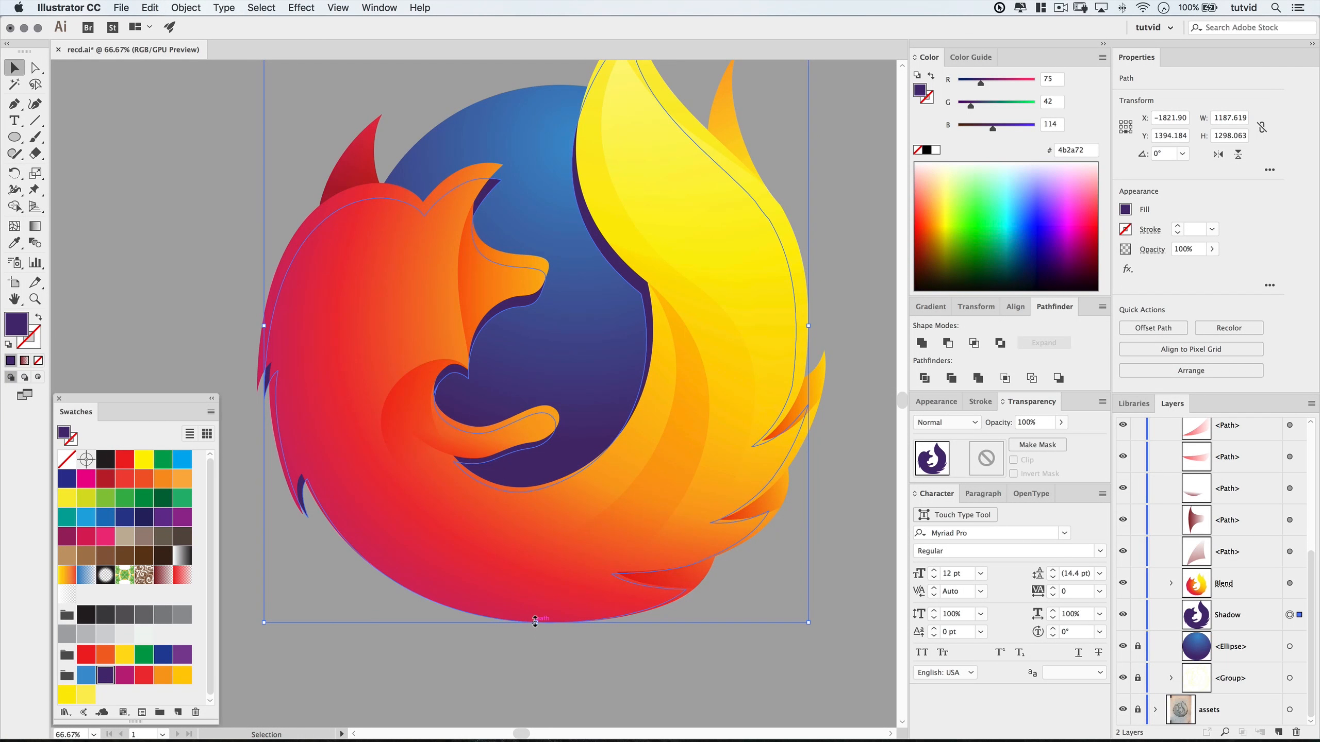
left_click_drag(535, 622, 535, 619)
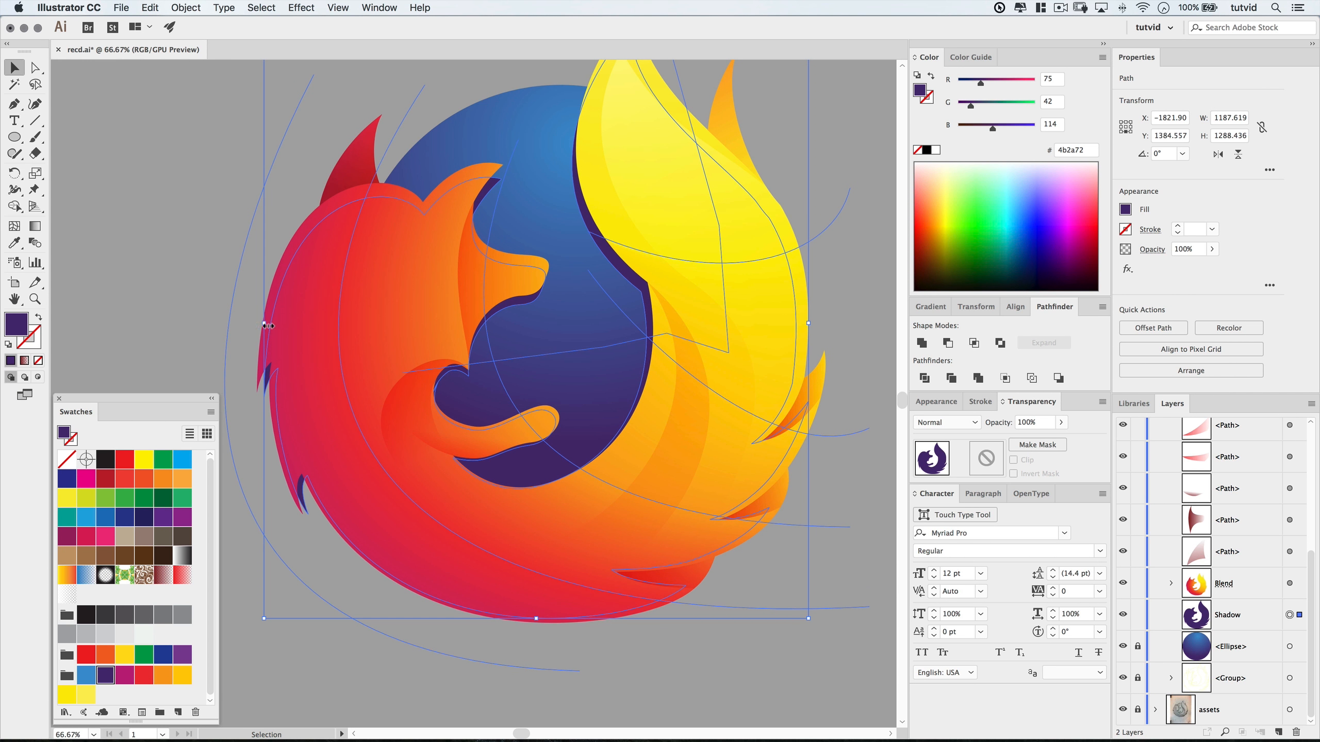
left_click_drag(267, 325, 271, 324)
Lock the Blend and pull the Shadow's upper edge down, making the path about 1276 px high.
scroll(559, 276, "up", 10)
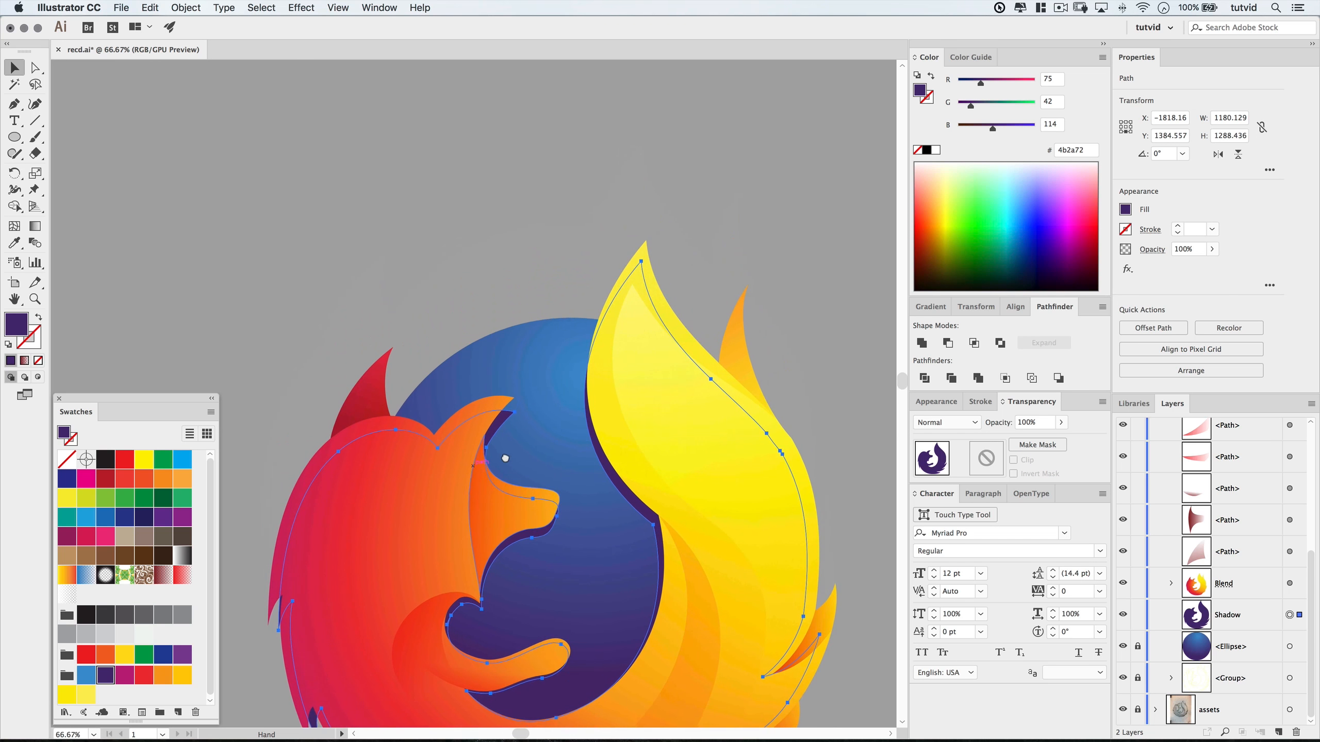
left_click_drag(548, 265, 547, 272)
left_click(1138, 584)
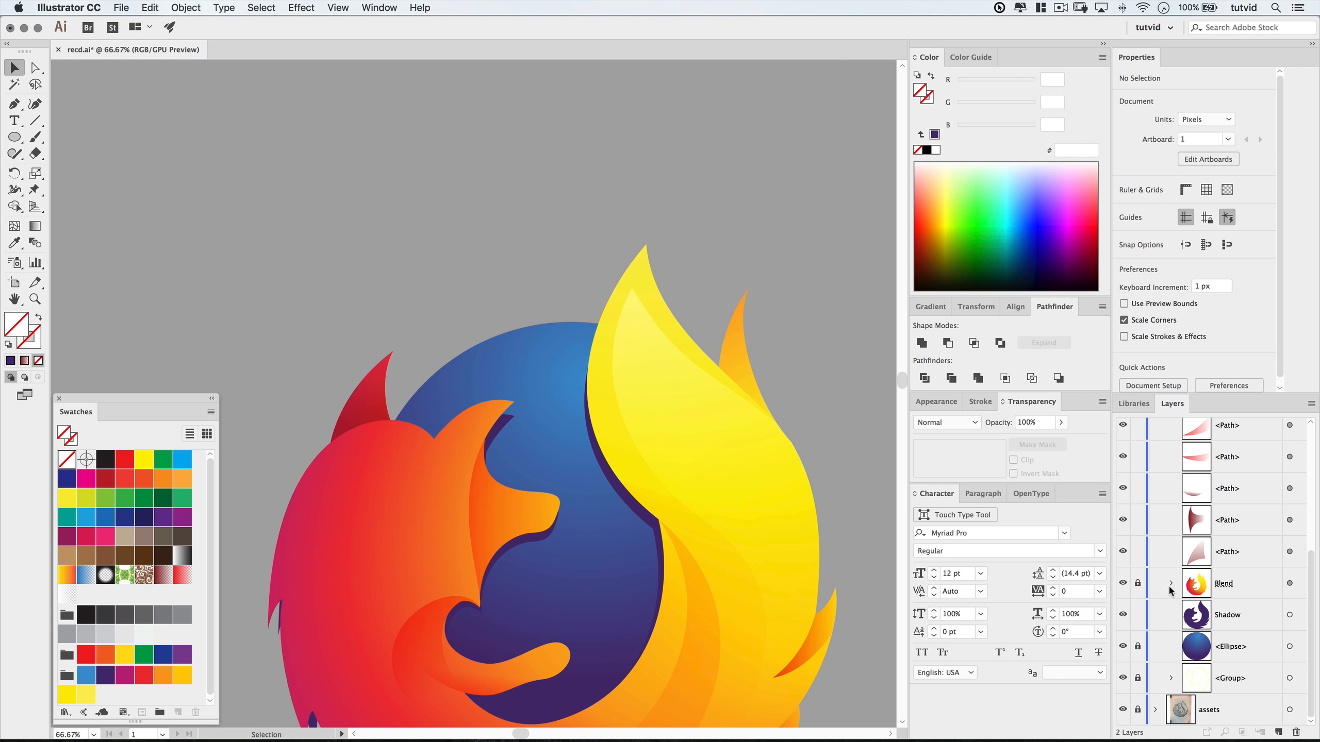
left_click(1290, 616)
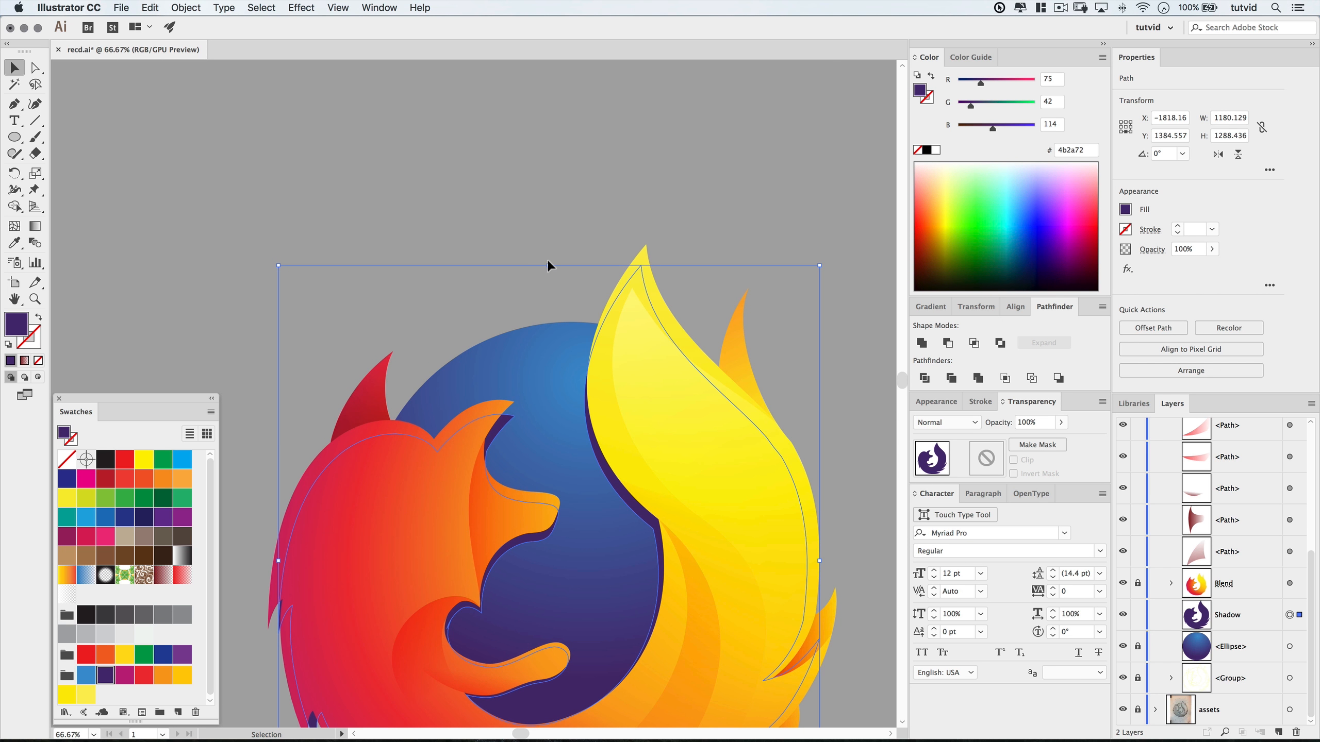
left_click_drag(549, 265, 549, 274)
scroll(541, 307, "down", 5)
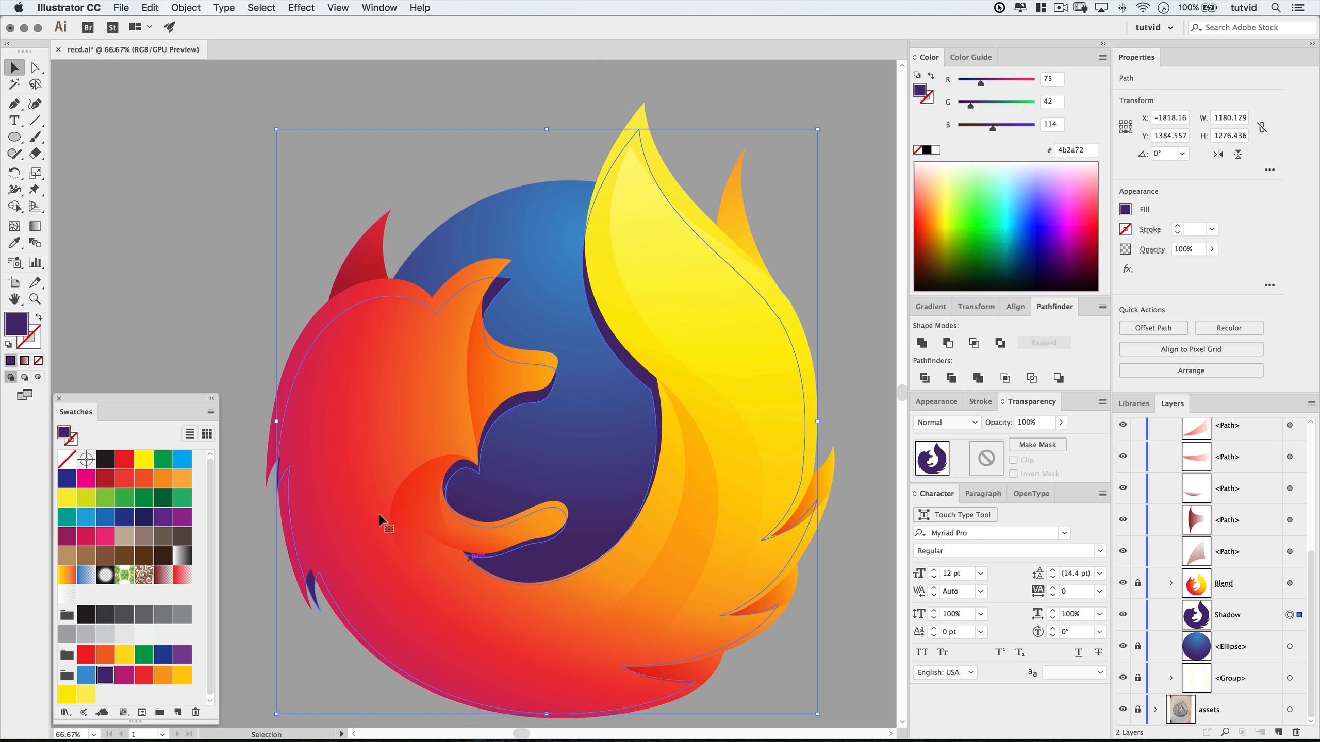
left_click(203, 354)
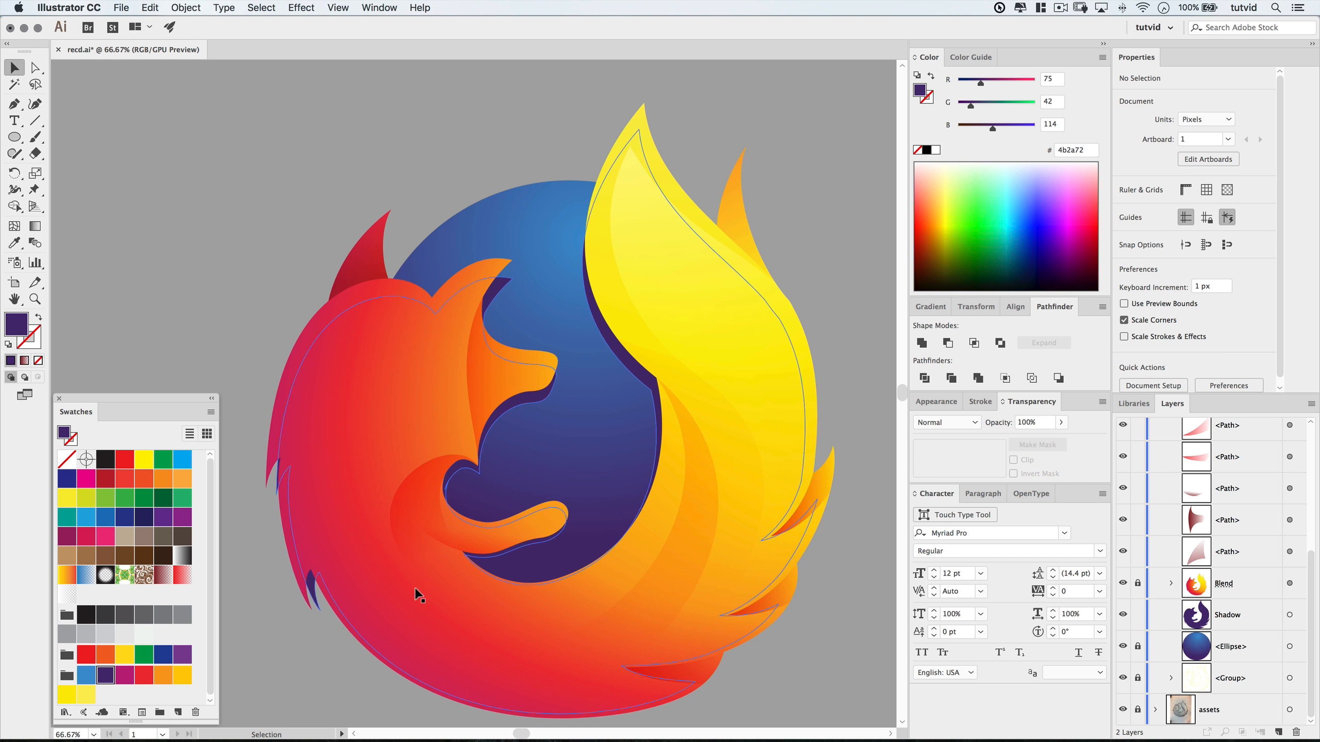
Move the Shadow's two fur-spike anchor points on the fox's back inward so they hide beneath the body.
scroll(525, 551, "down", 4)
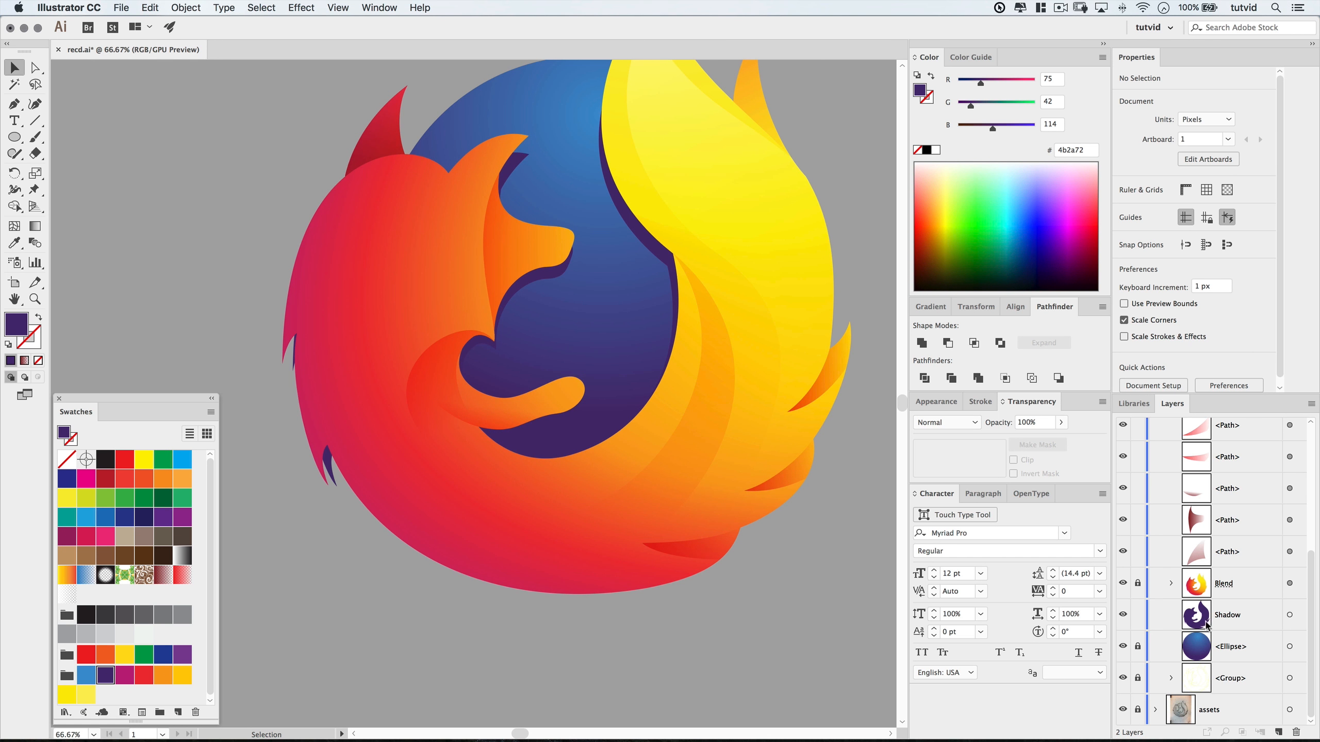
key("a")
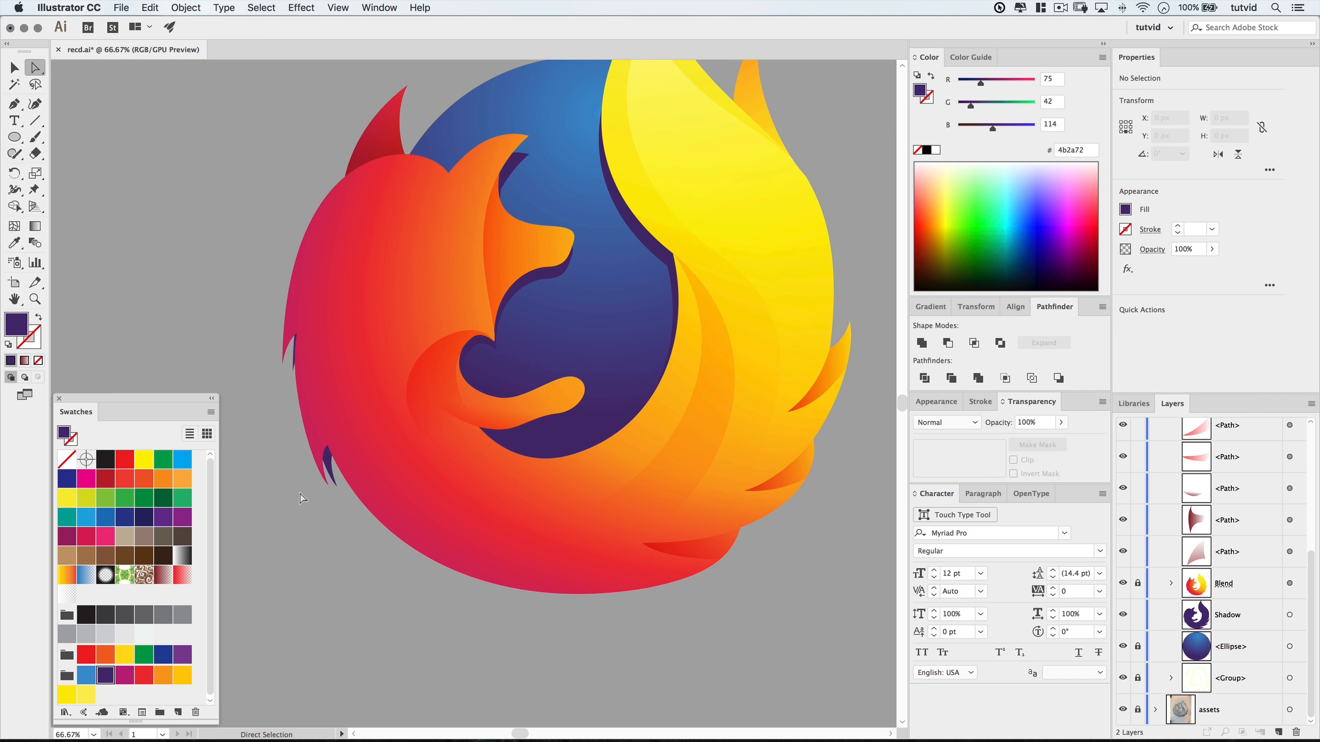
left_click_drag(283, 367, 301, 357)
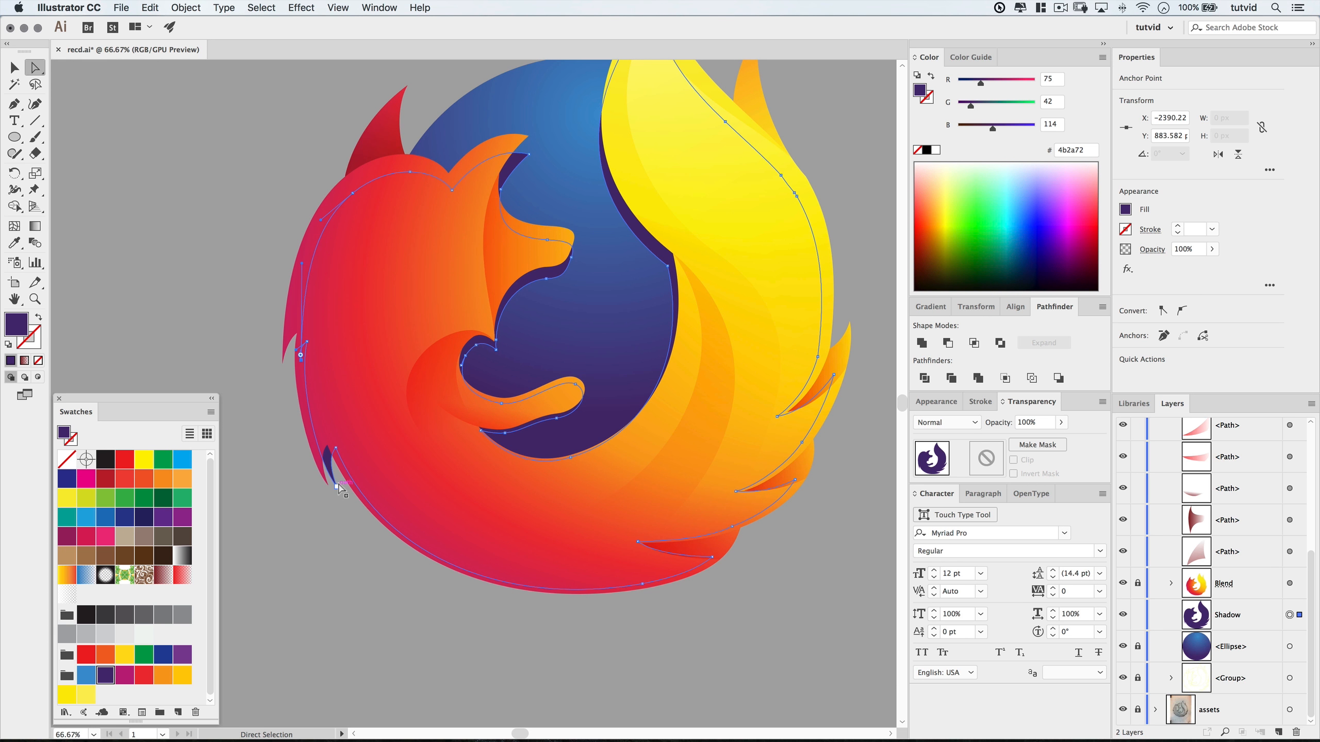
left_click_drag(337, 489, 330, 431)
key("z")
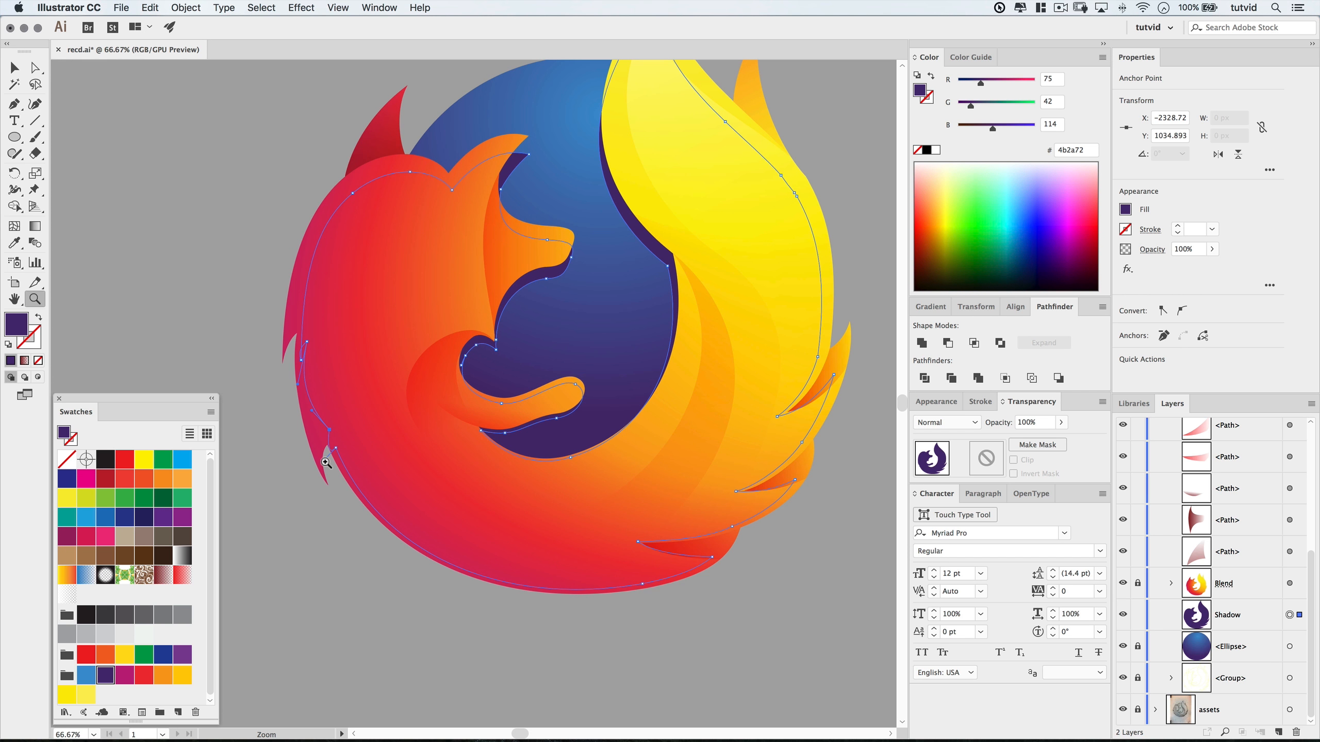
key("a")
left_click_drag(334, 446, 336, 448)
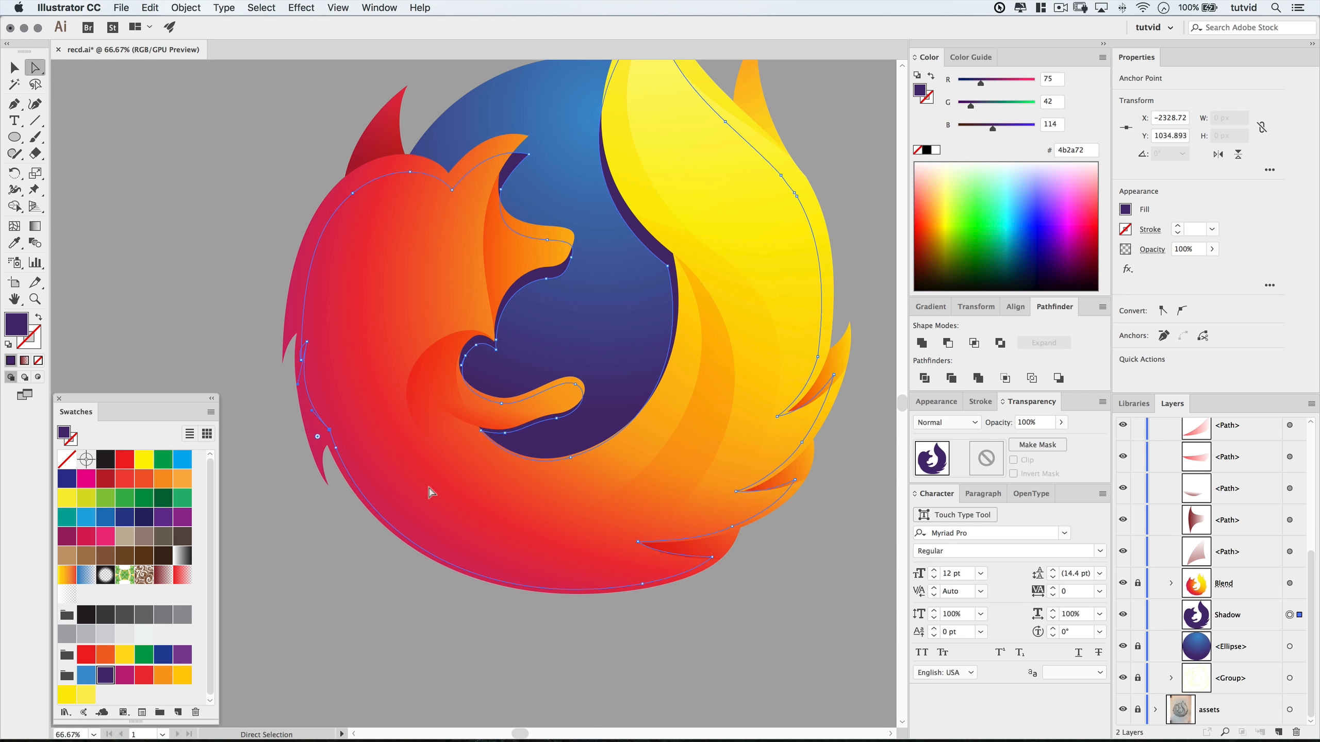
Raise the Shadow's anchor point at the tip of the fox's ear and refine the curve beneath it.
key("space")
left_click_drag(616, 398, 616, 514)
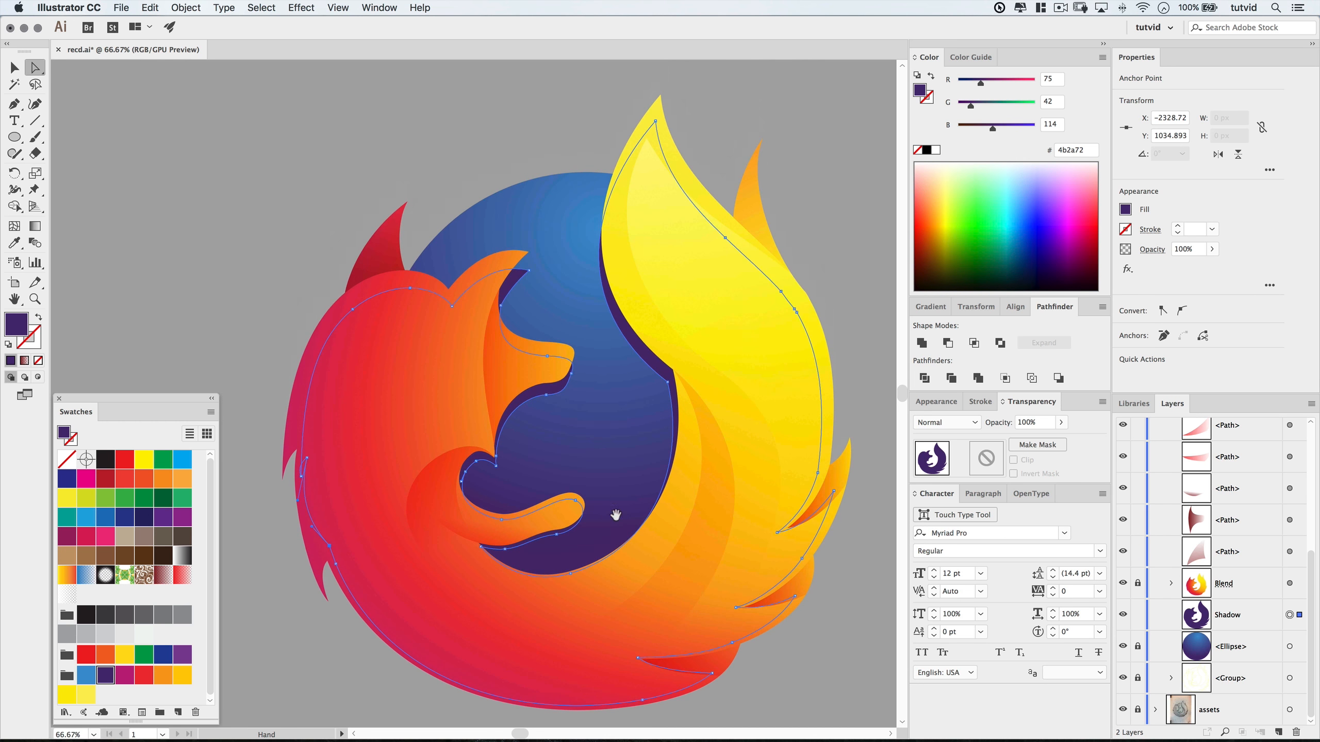
left_click(502, 307)
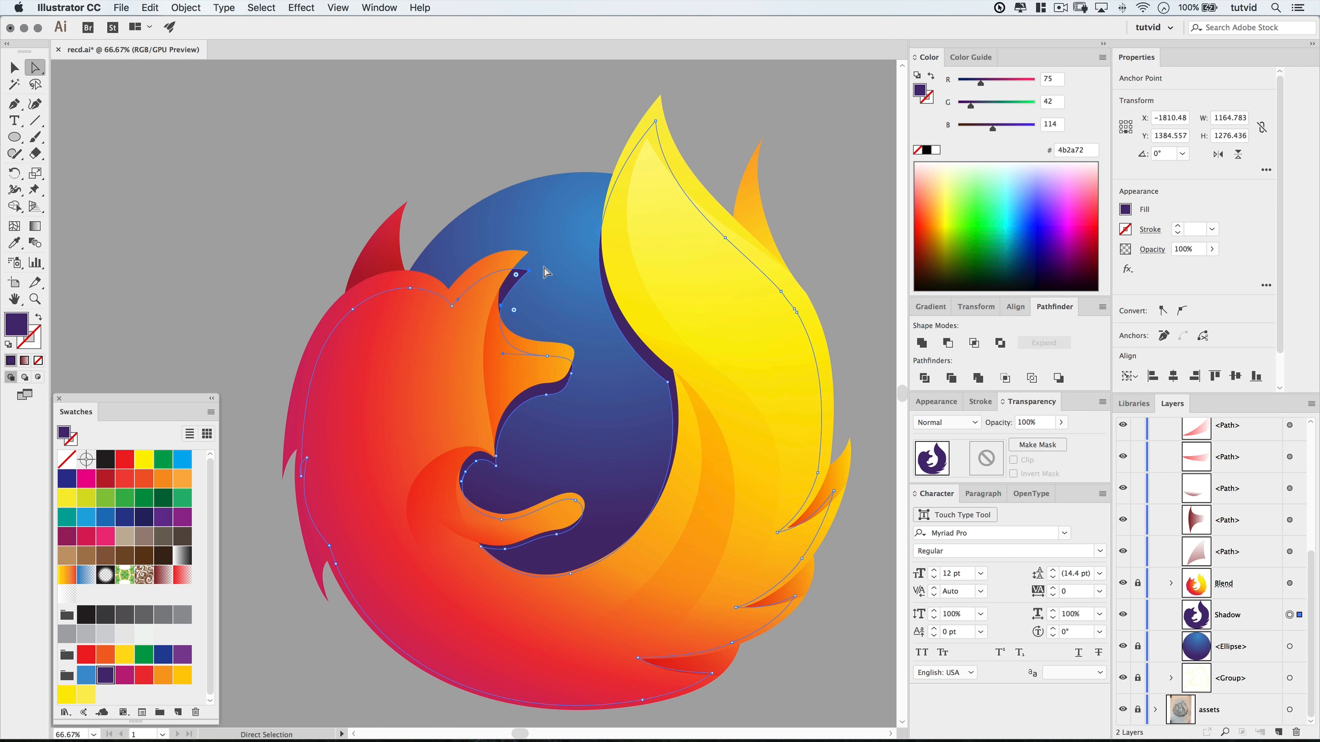
key("shift+Up")
left_click(457, 169)
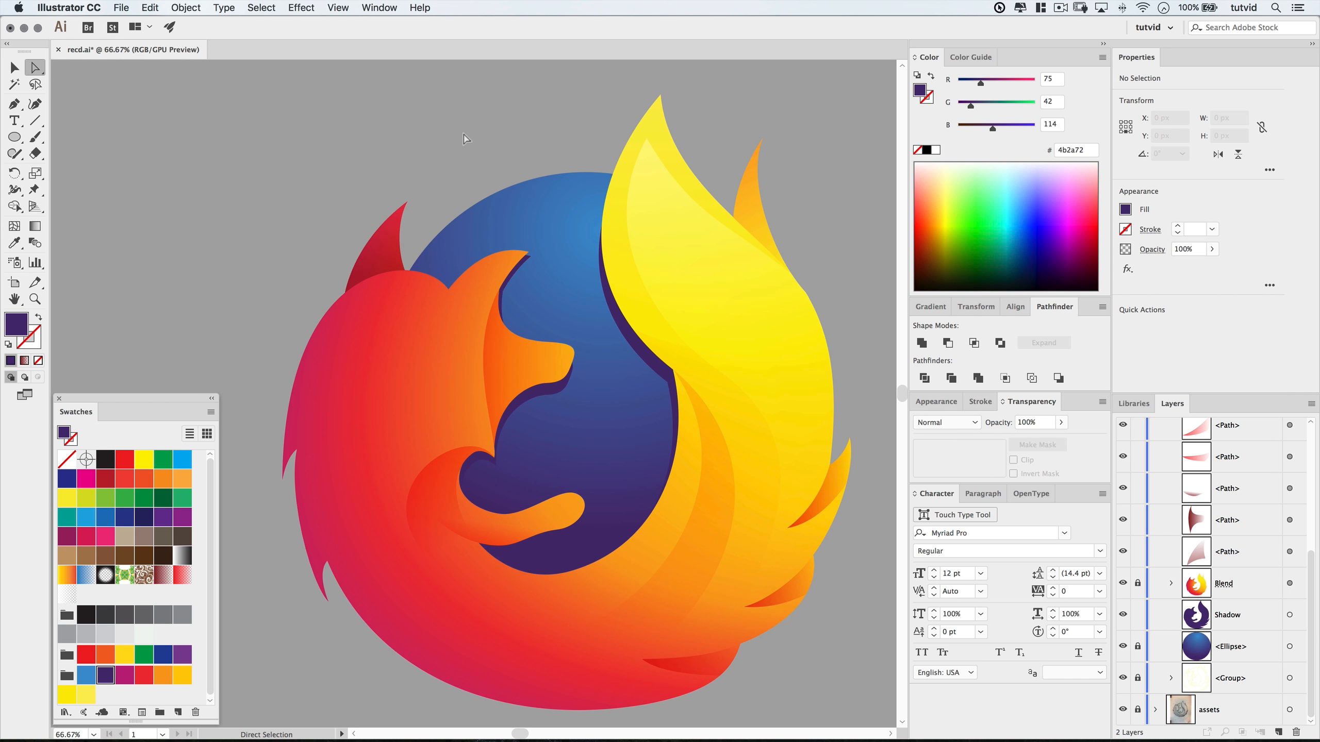
left_click(503, 294)
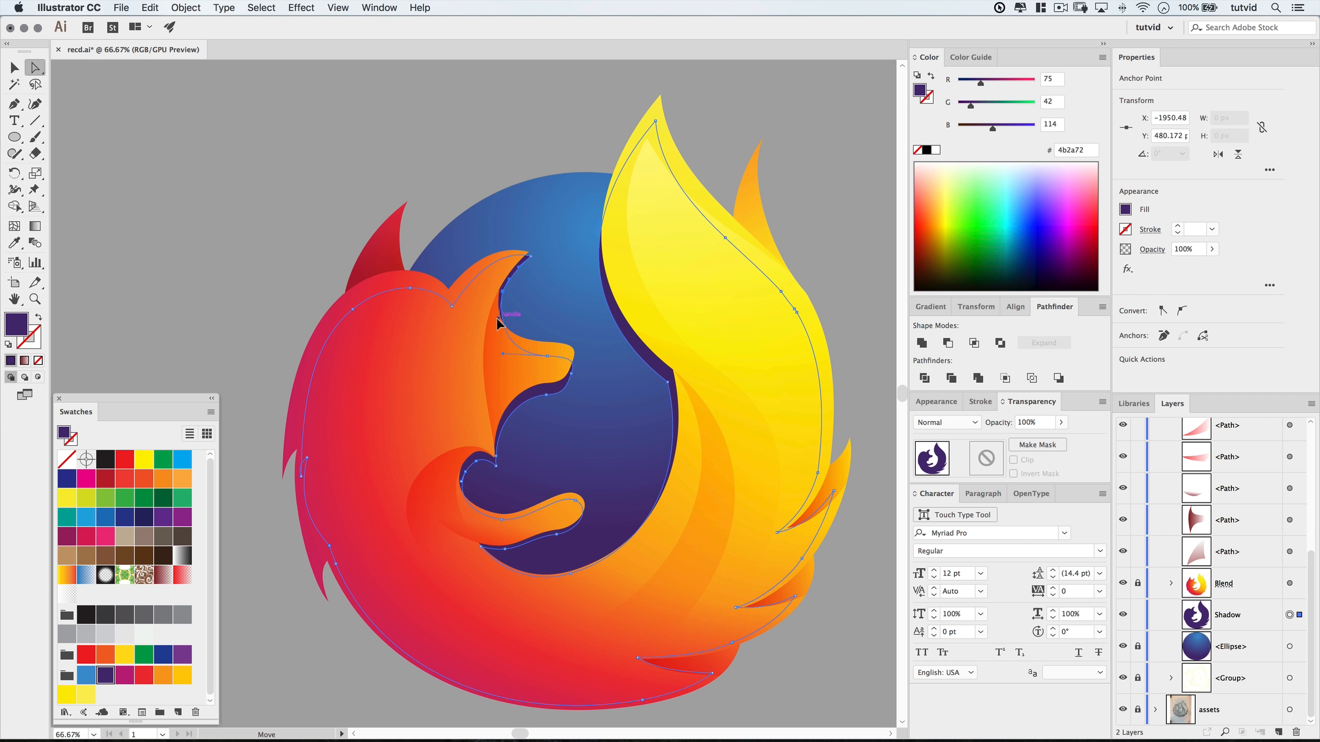
left_click_drag(497, 318, 497, 318)
left_click(437, 131)
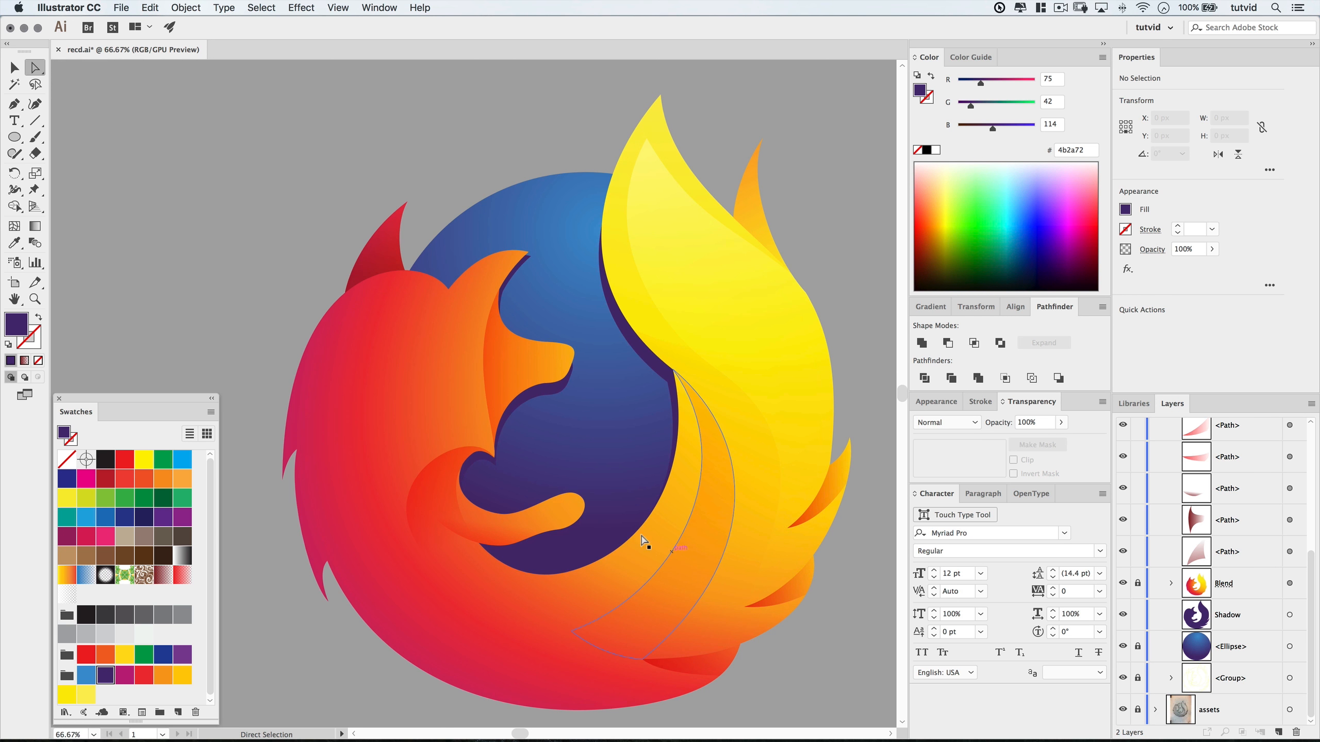
Set the Shadow path's blending mode to Color Burn and its opacity to 35%.
key("v")
left_click(663, 374)
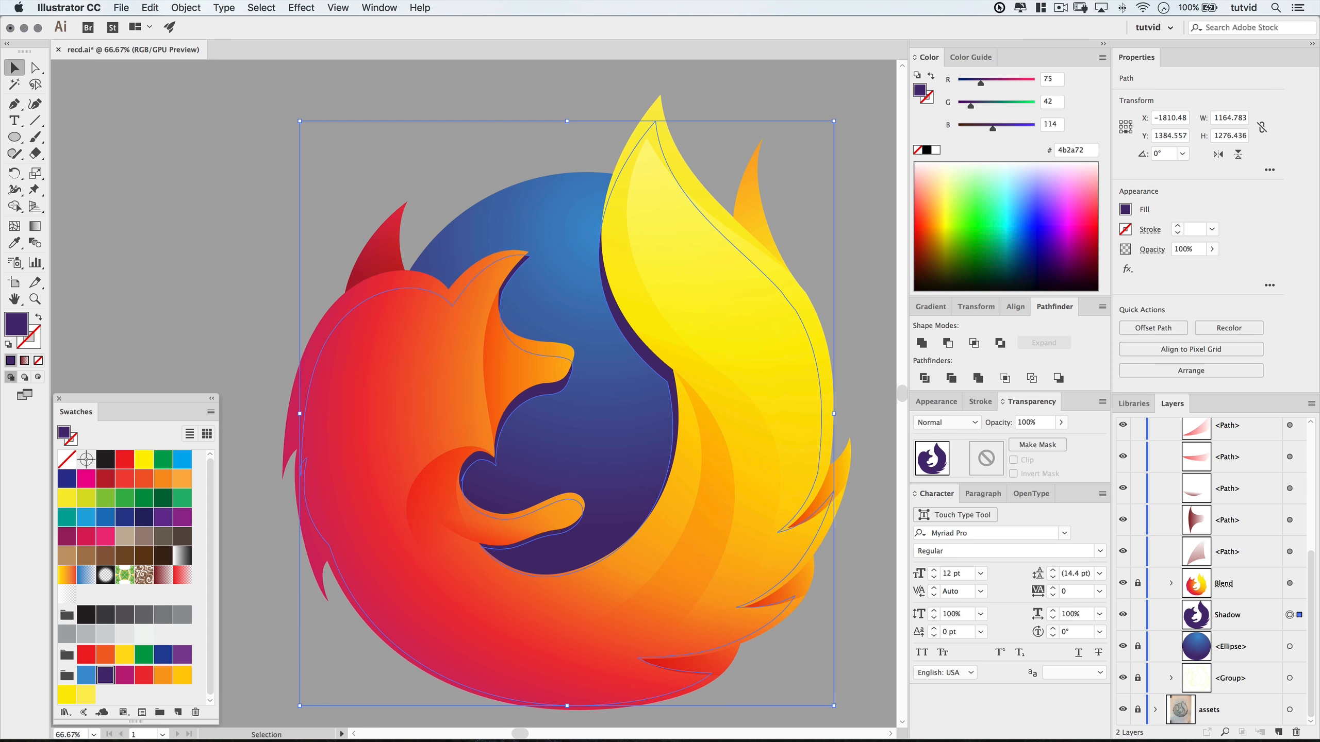
left_click(961, 422)
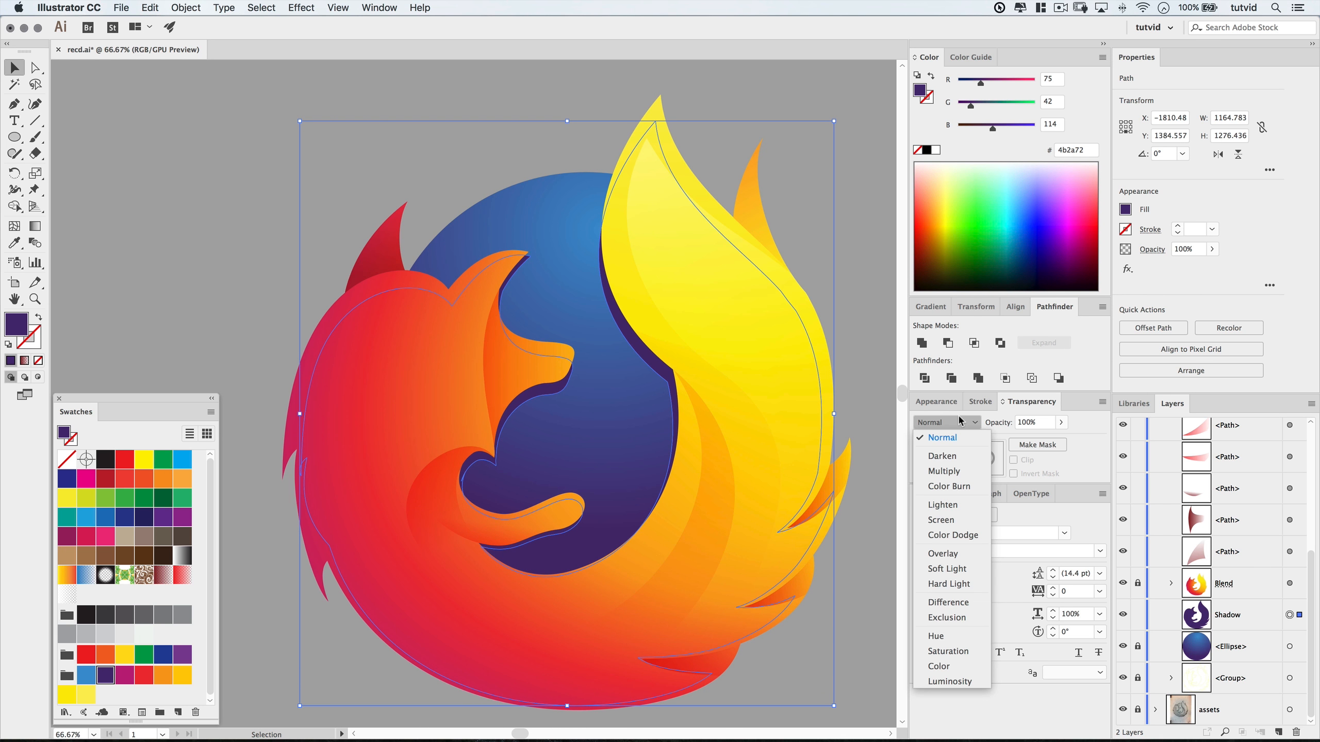
left_click(952, 490)
left_click(1044, 422)
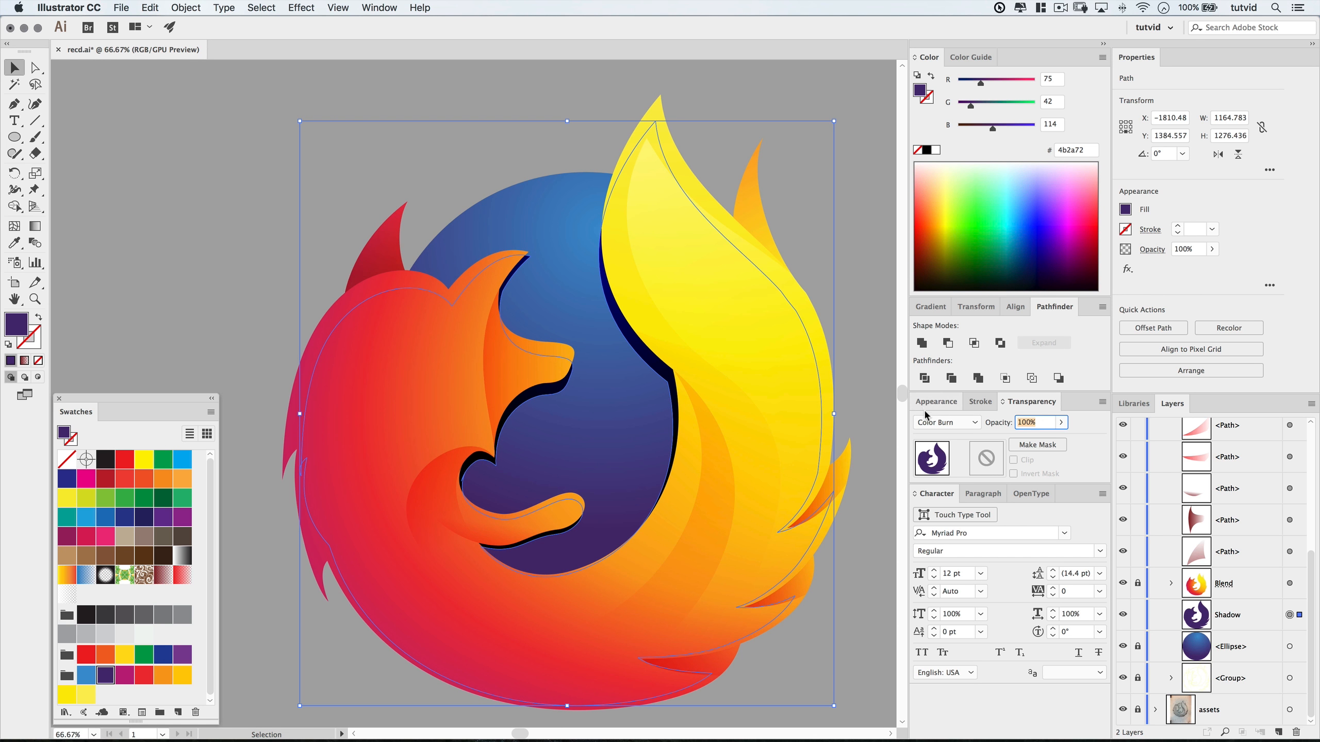
type("35")
key("Return")
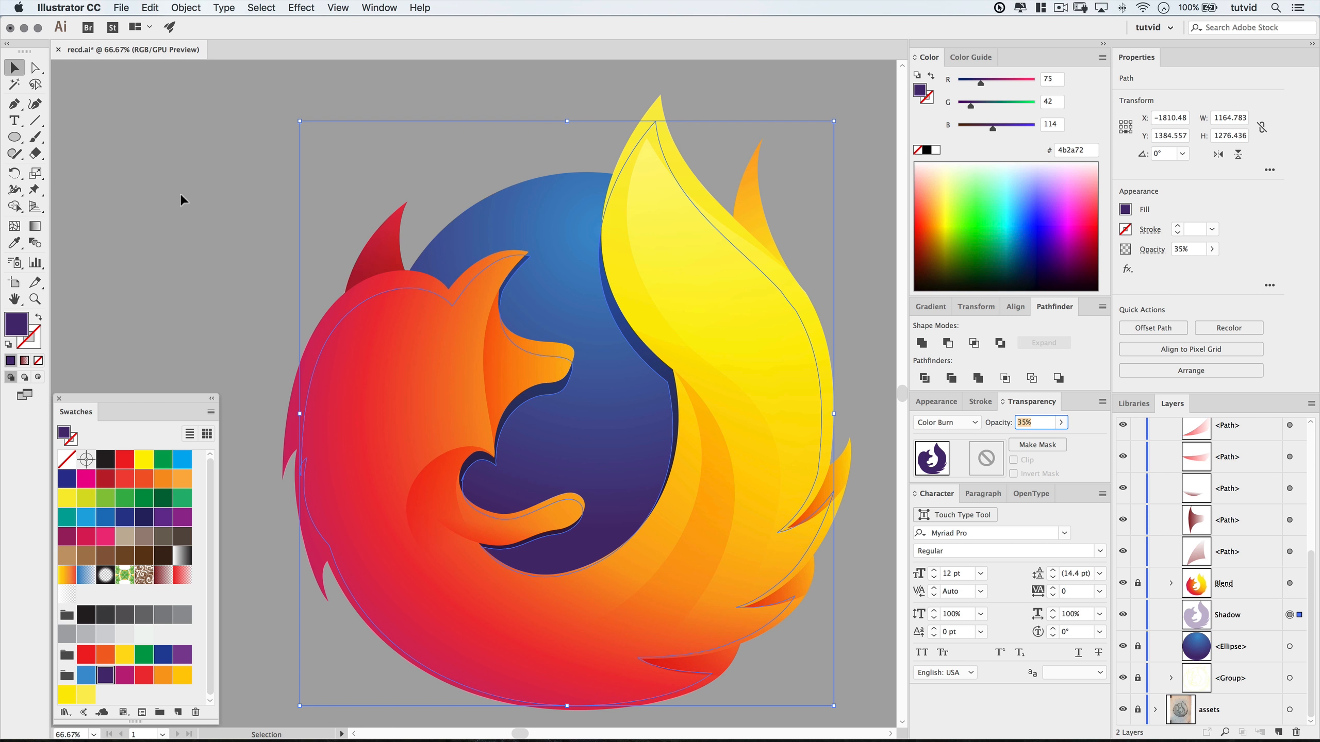
left_click(181, 199)
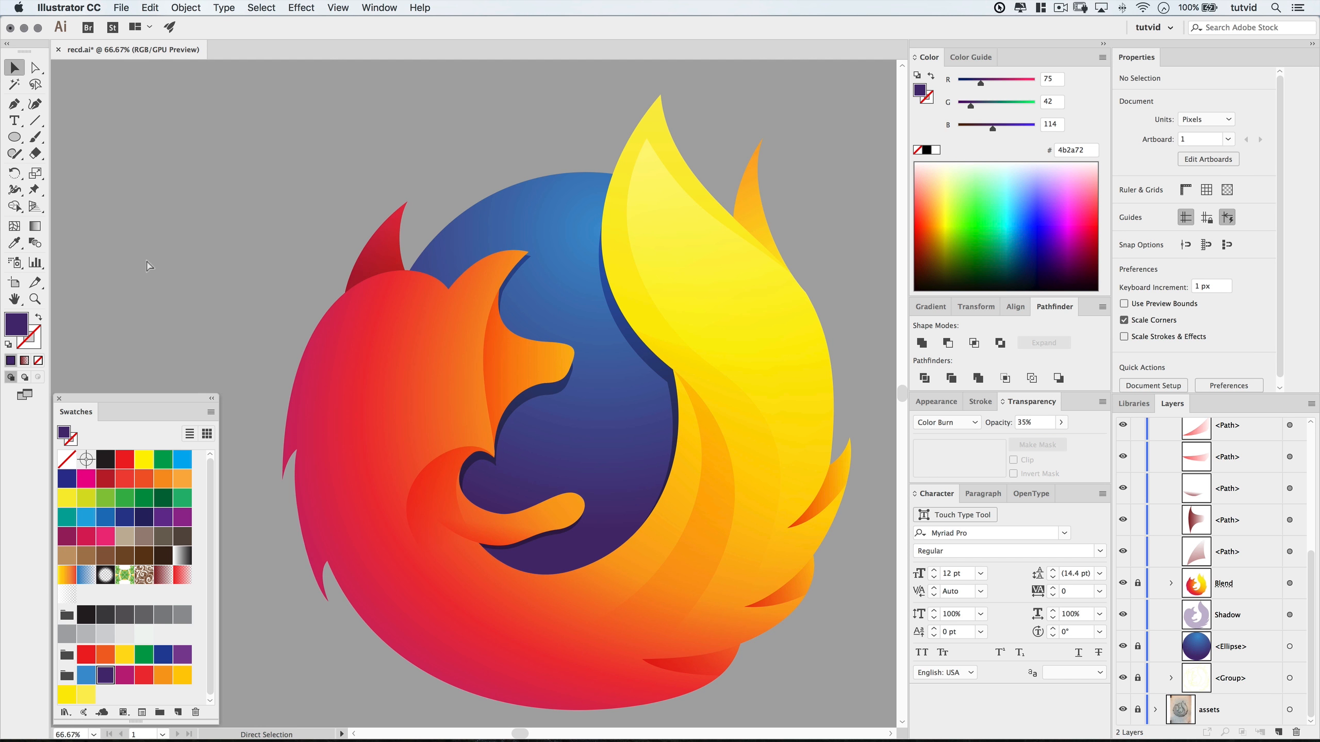
Zoom out to 33.33% and examine how the shadow looks on the whole logo.
key("super+minus")
key("super+minus")
key("super+minus")
left_click_drag(486, 424, 601, 427)
key("z")
left_click(558, 528)
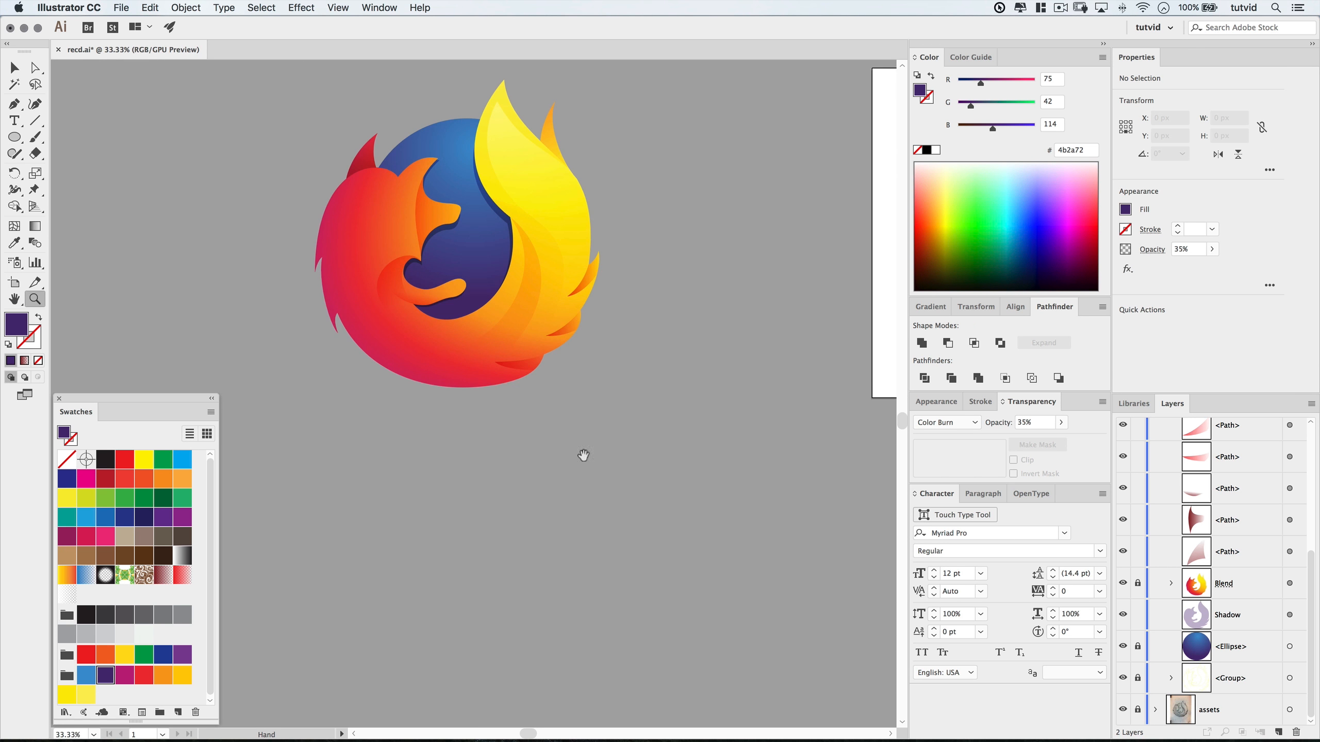
left_click_drag(535, 354, 639, 525)
key("v")
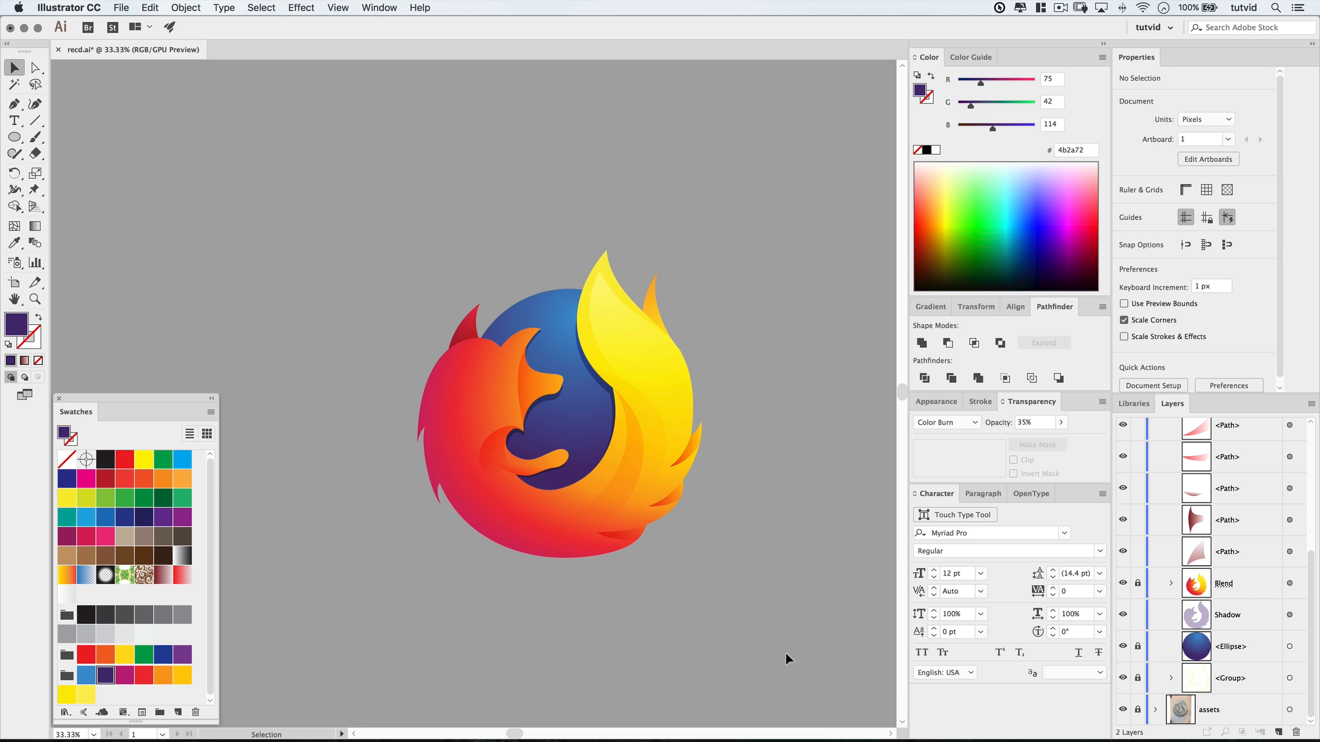
Widen the Shadow path to about 1176 px from its tail side and slightly adjust the edge on the fox's back.
left_click(696, 410)
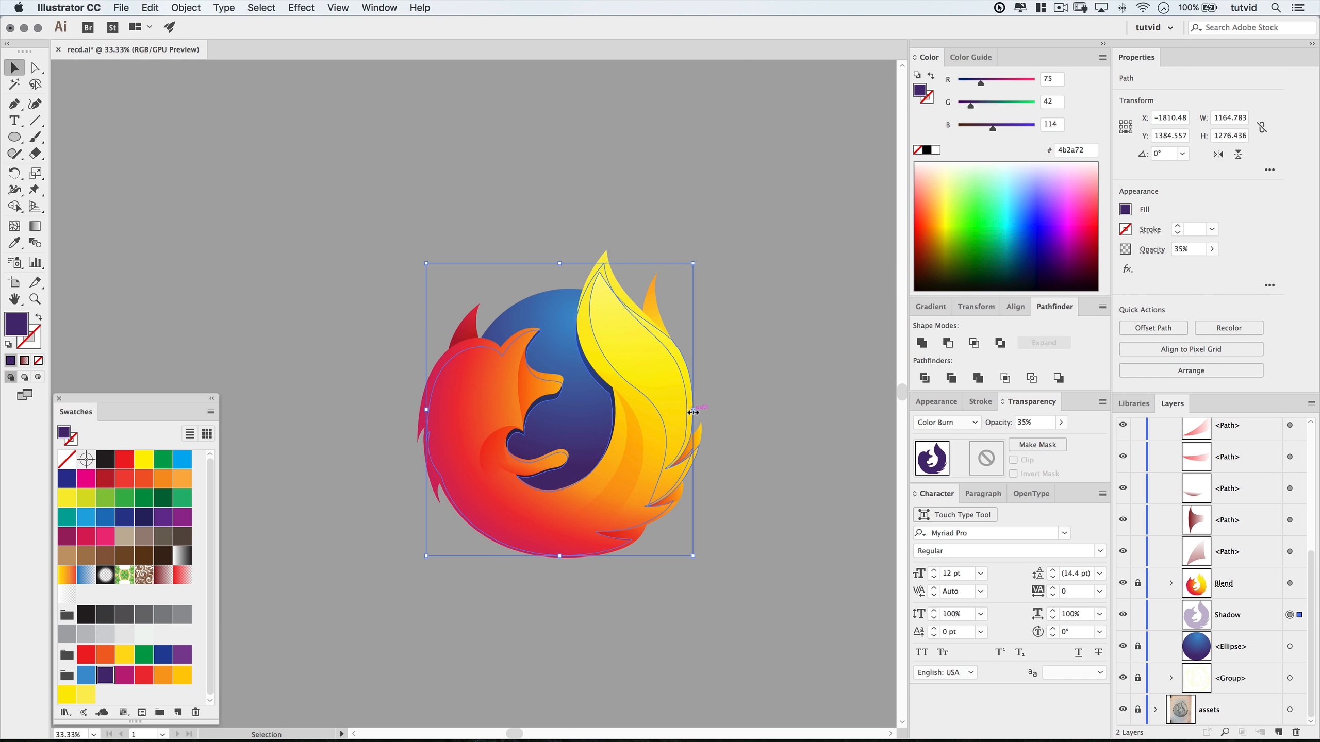
left_click_drag(694, 412, 696, 412)
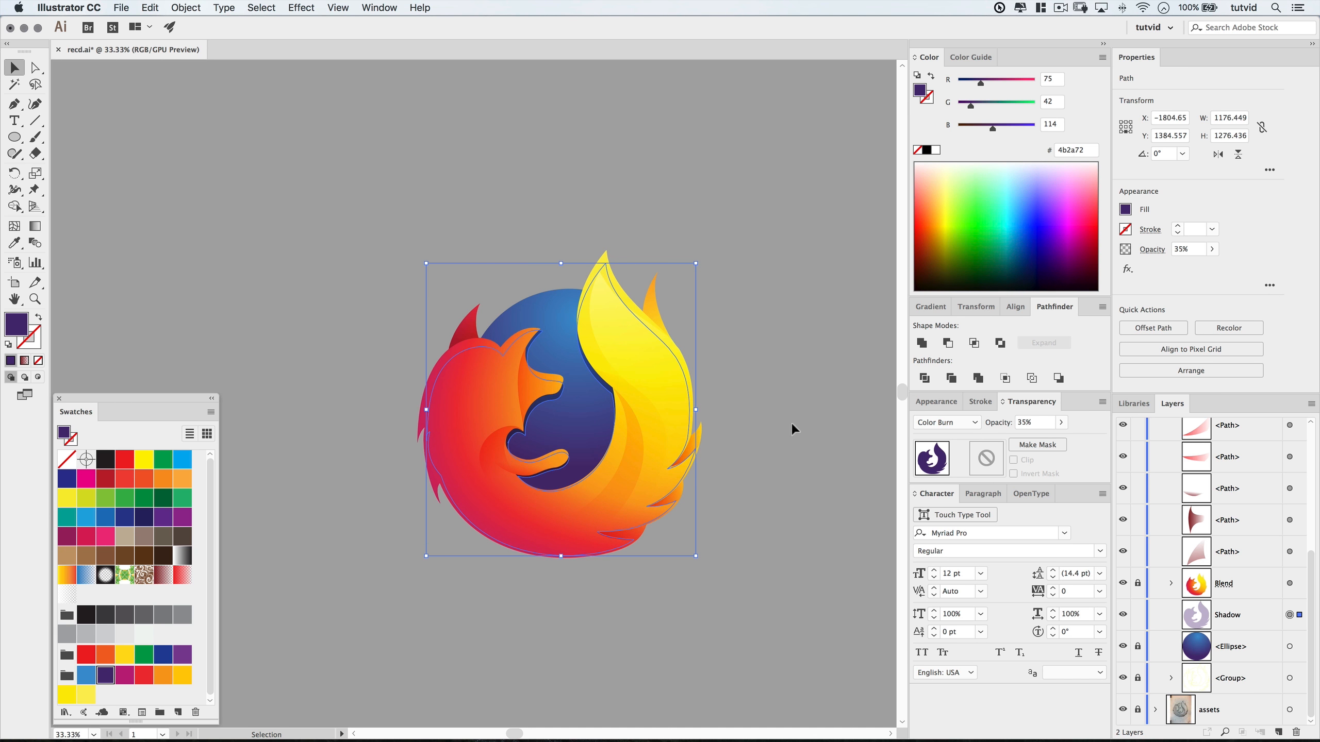
left_click(793, 430)
scroll(798, 406, "left", 1)
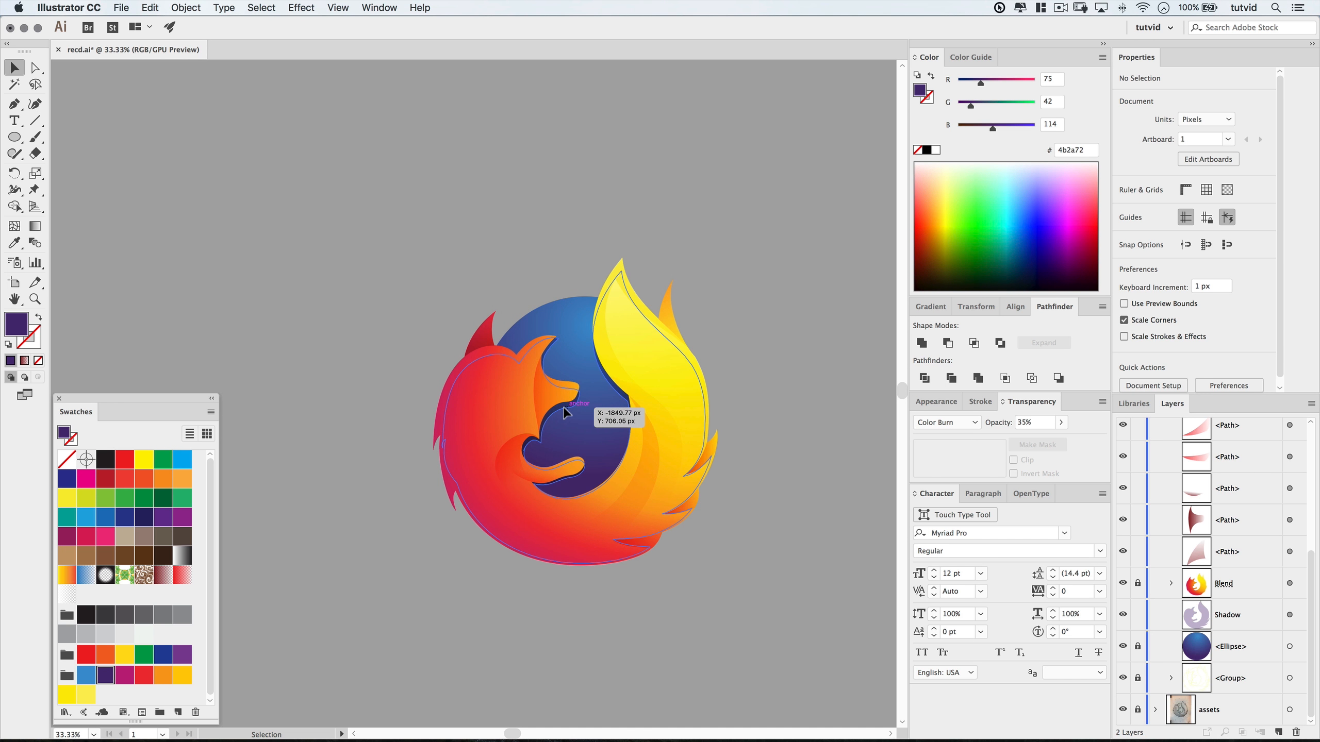
left_click(444, 429)
left_click_drag(442, 417, 439, 417)
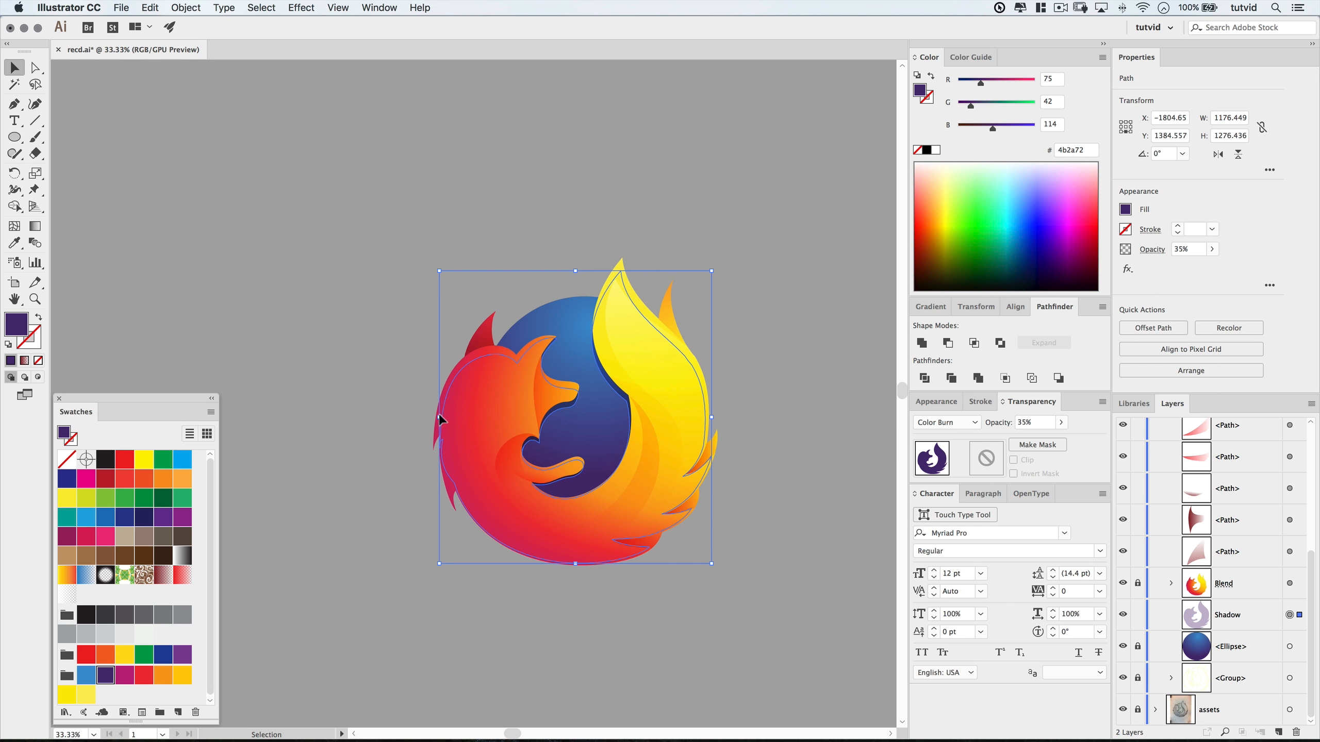
left_click(382, 413)
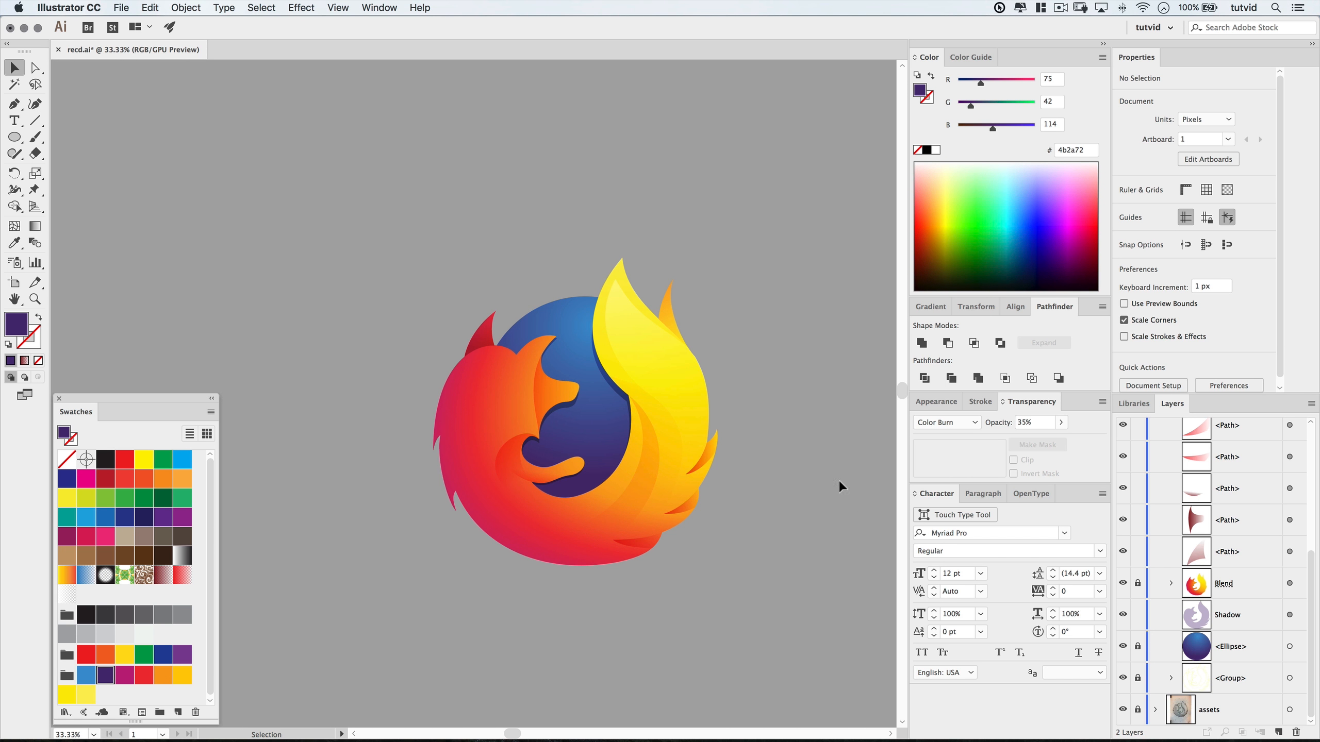
Examine the finished fox logo at 25% zoom with nothing selected.
scroll(728, 520, "right", 1)
left_click_drag(480, 367, 804, 564)
scroll(732, 562, "right", 1)
left_click(772, 476)
left_click_drag(717, 418, 682, 430)
key("super+minus")
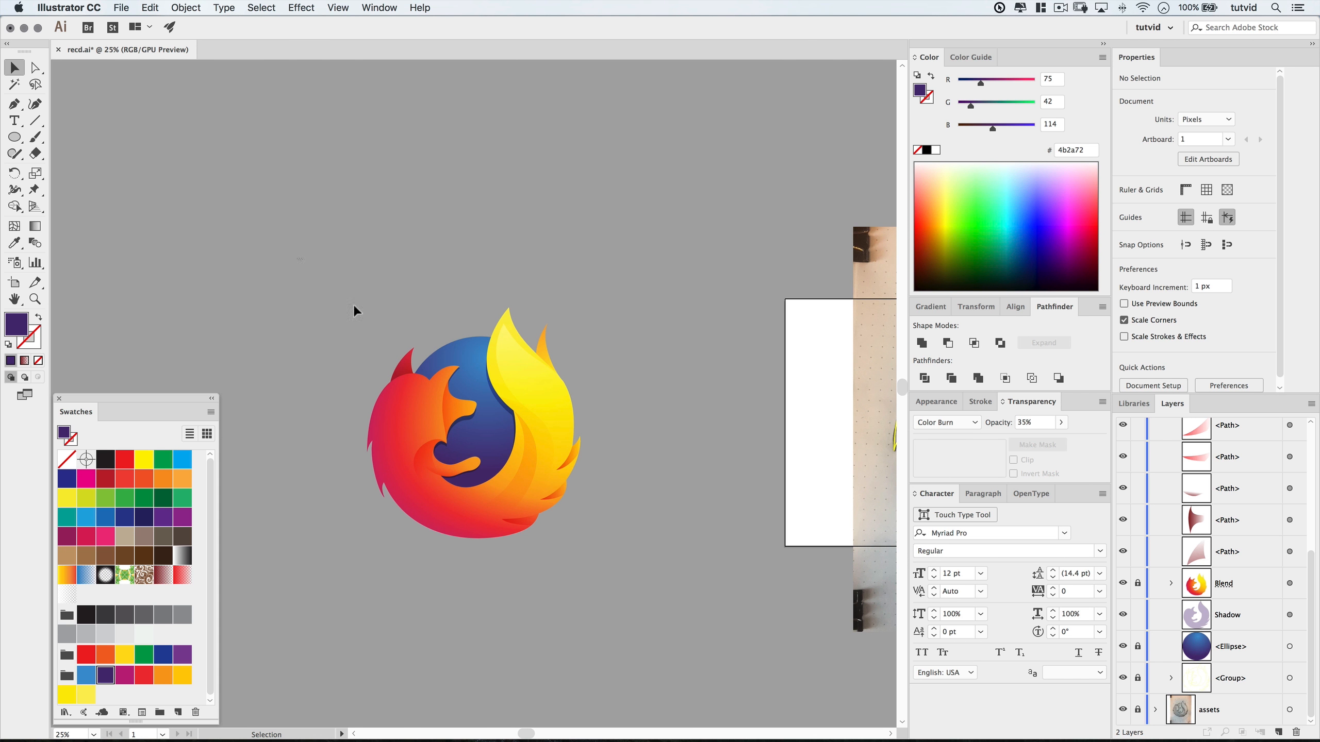
left_click_drag(353, 304, 701, 660)
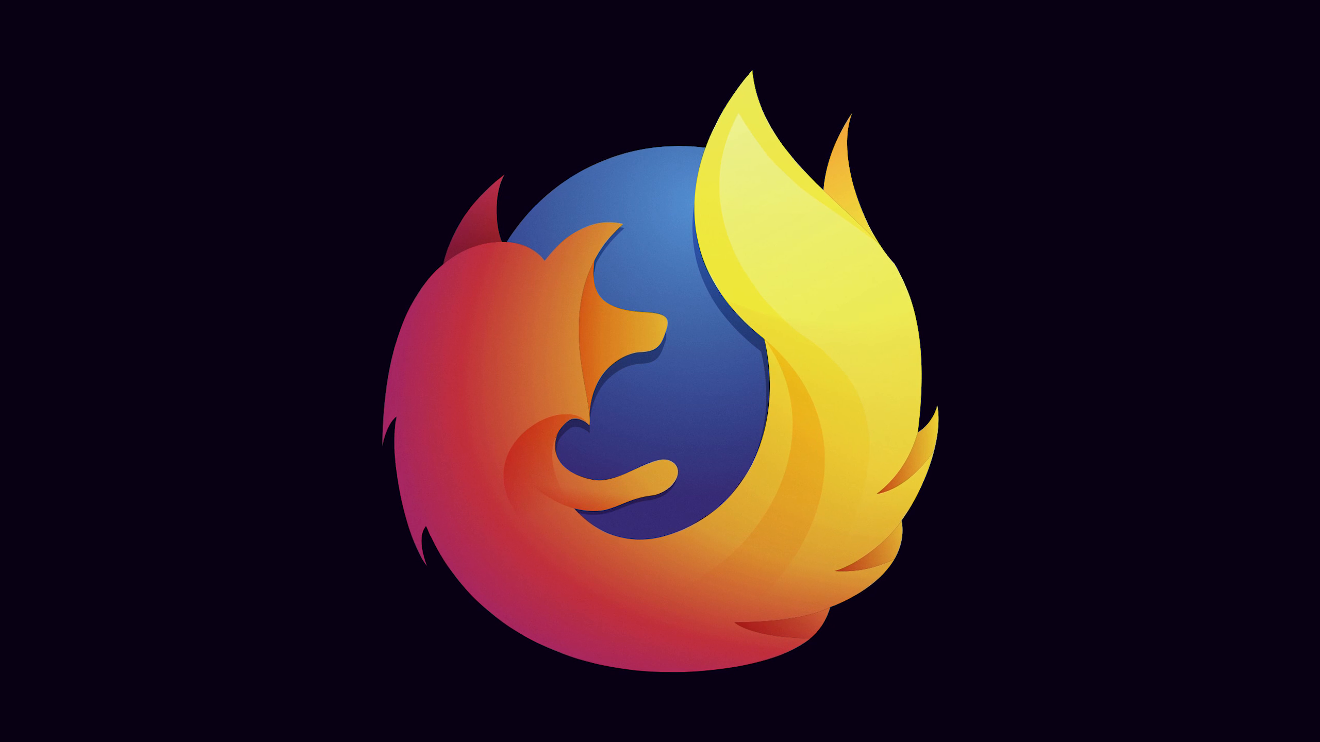